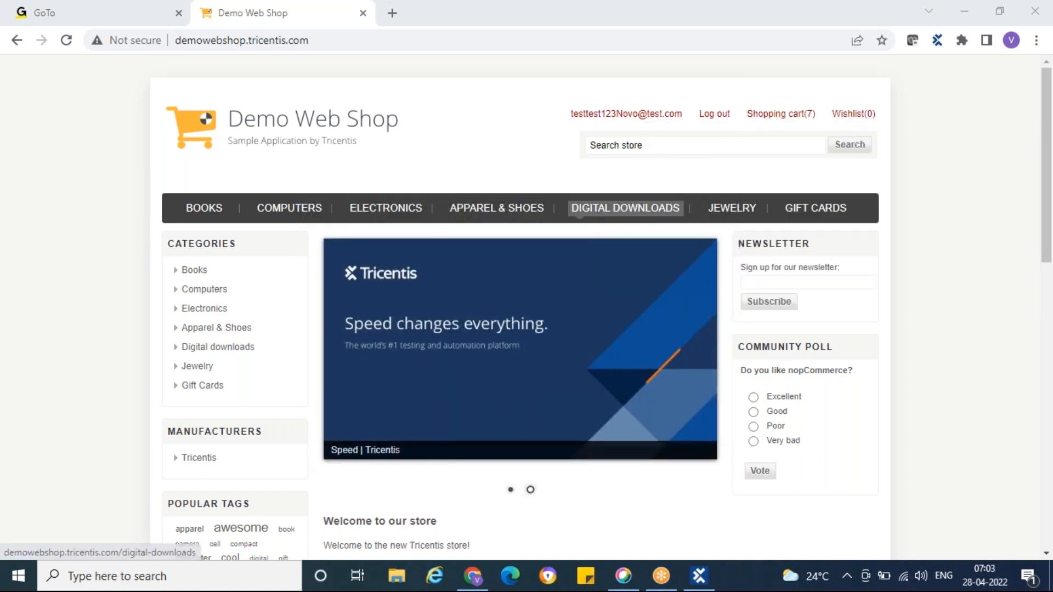
# Step: Open a new Notepad window and place it over the middle of the web shop page
pyautogui.click(18, 576)
pyautogui.write('note')
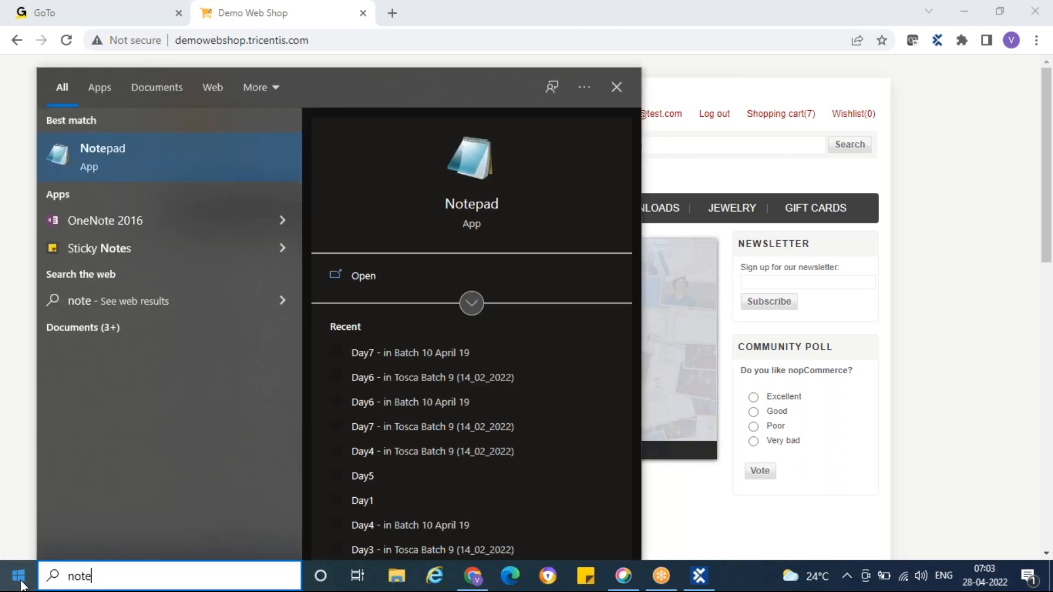
pyautogui.press('Return')
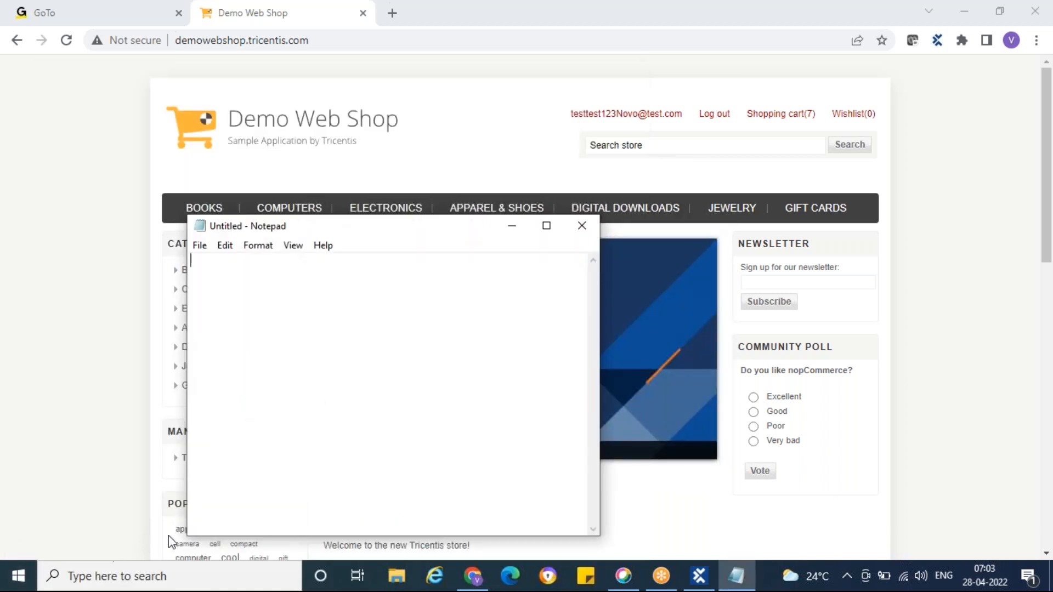
pyautogui.moveTo(345, 226); pyautogui.dragTo(556, 108)
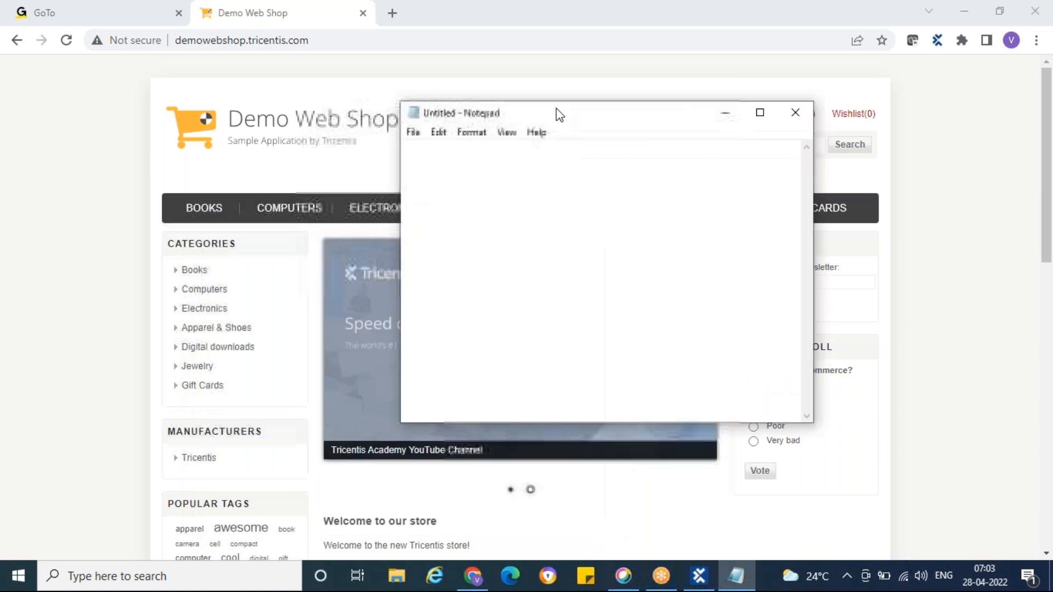
# Step: Save the empty note as Day8 in the Batch 10 April 19 folder
pyautogui.click(414, 132)
pyautogui.click(455, 218)
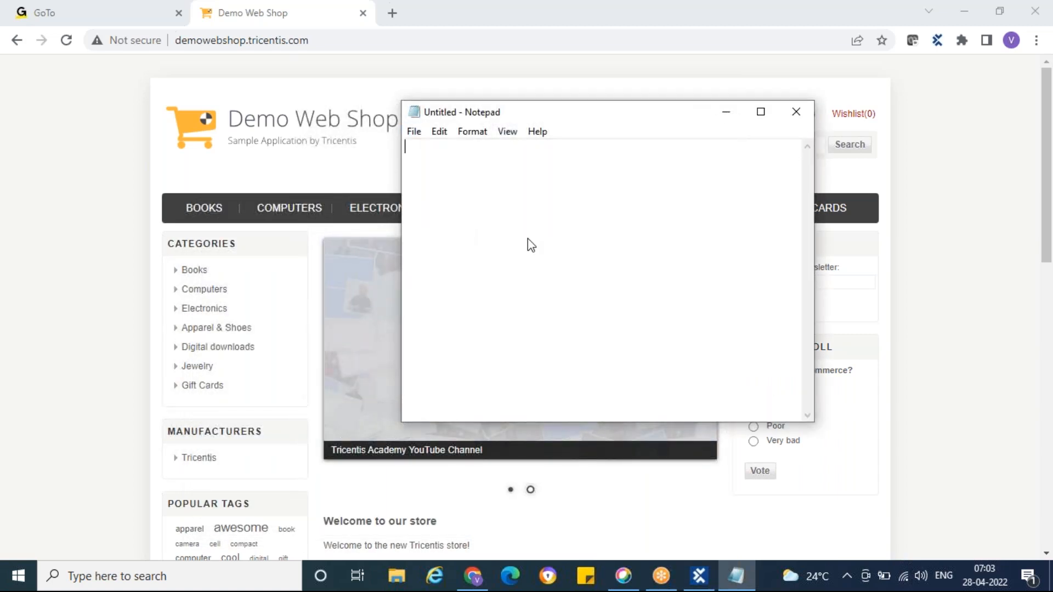
pyautogui.write('Day')
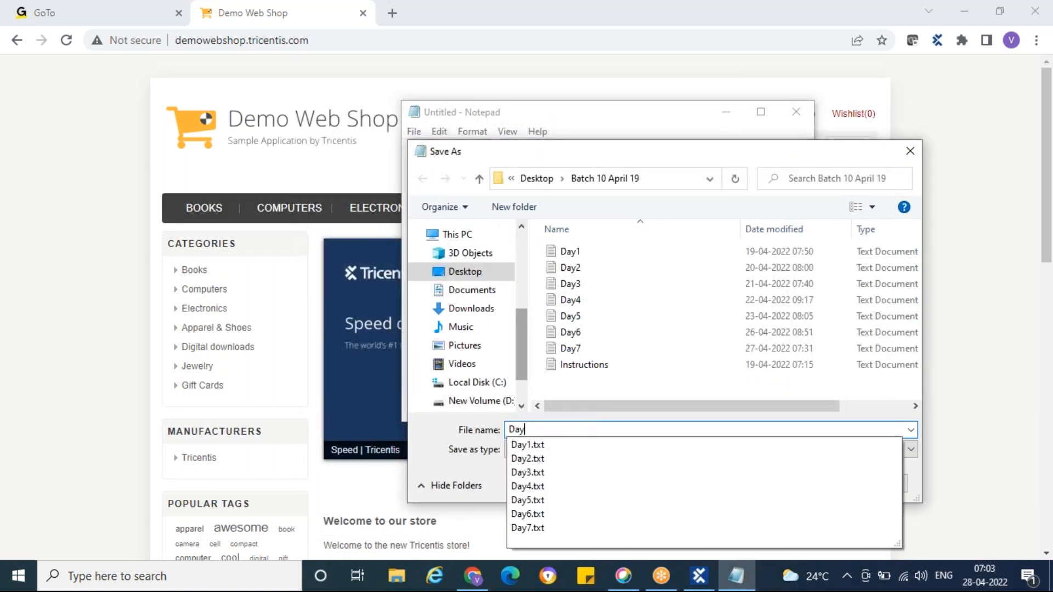
pyautogui.write('8')
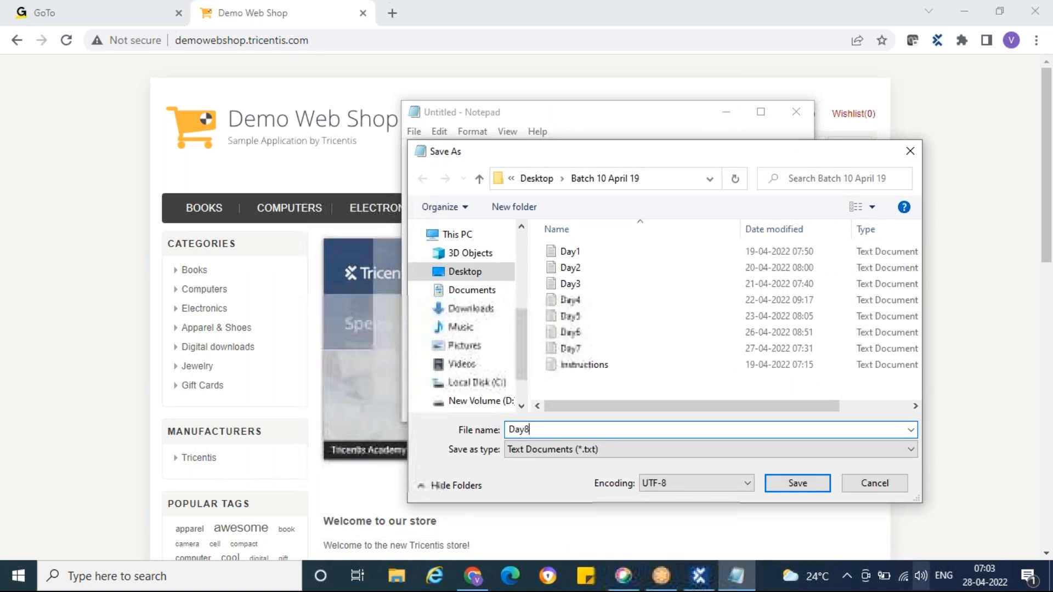
pyautogui.click(798, 483)
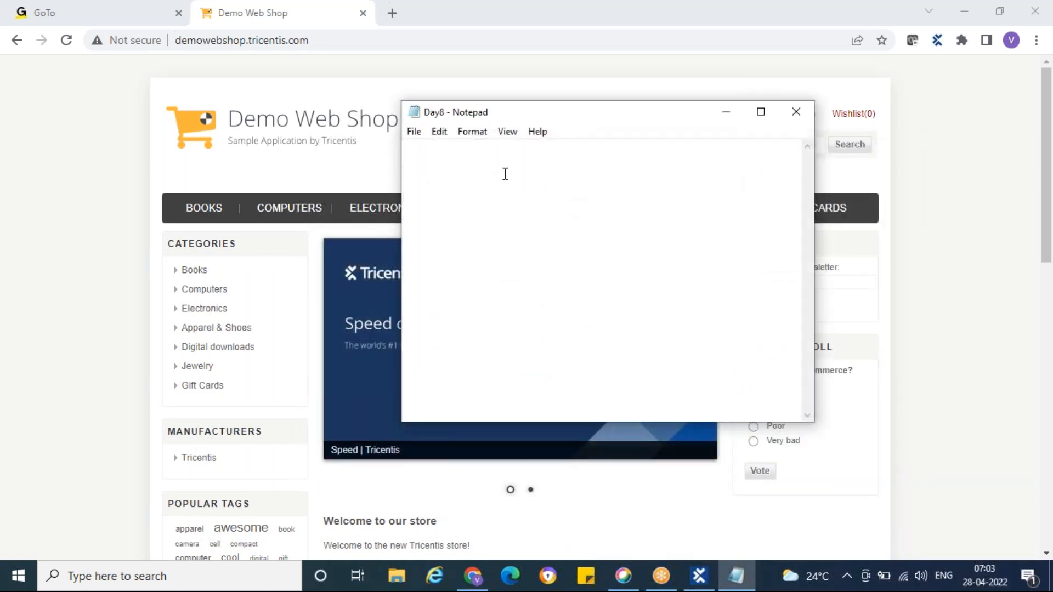
# Step: Write the heading "Different Identification Techniques:" on the first line of the note
pyautogui.write('Differe')
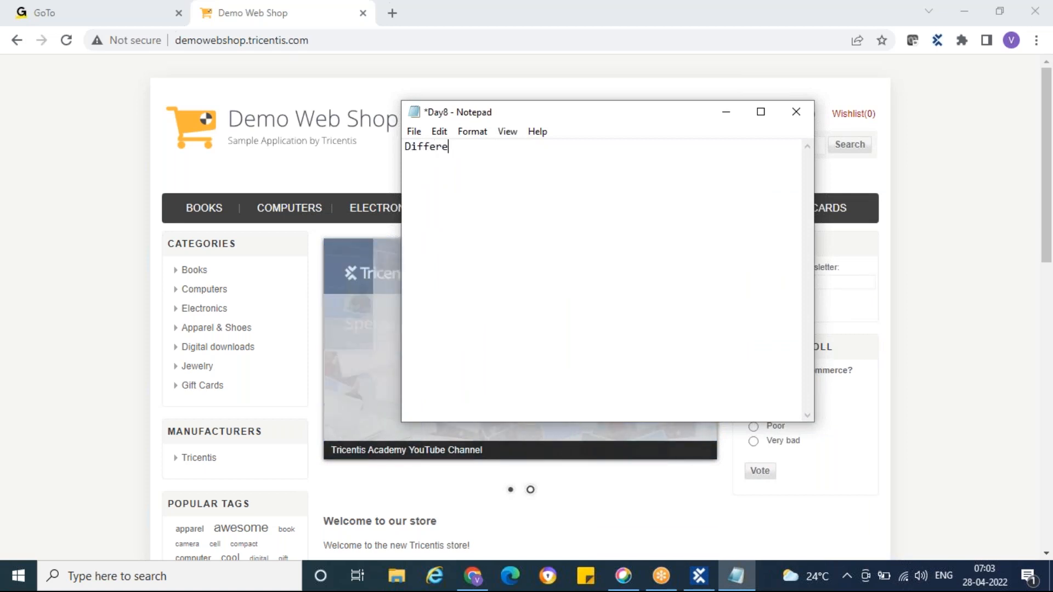
pyautogui.write('nt Identif')
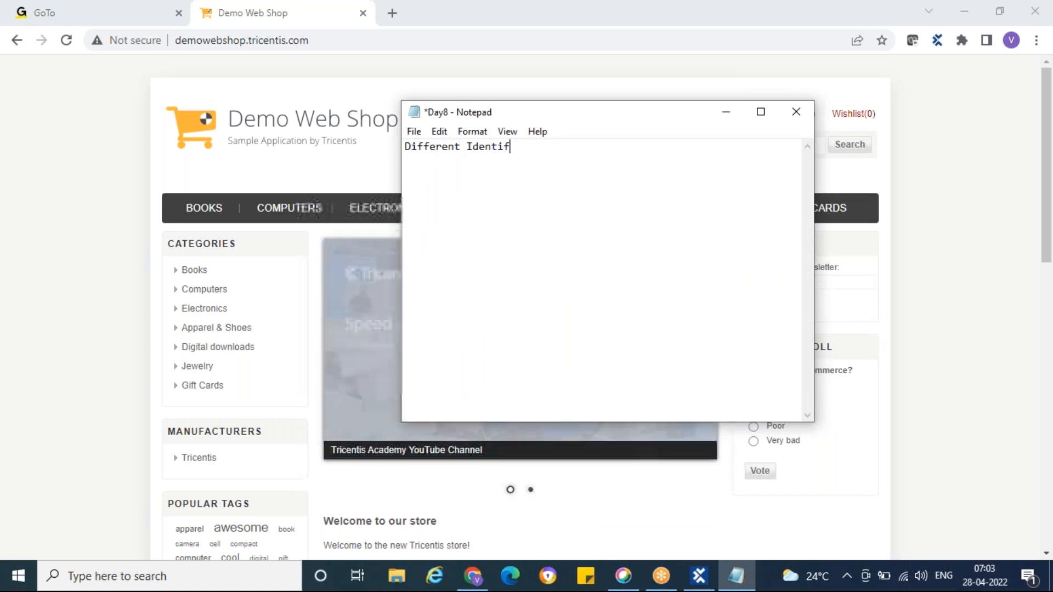
pyautogui.write('ication Techniques:')
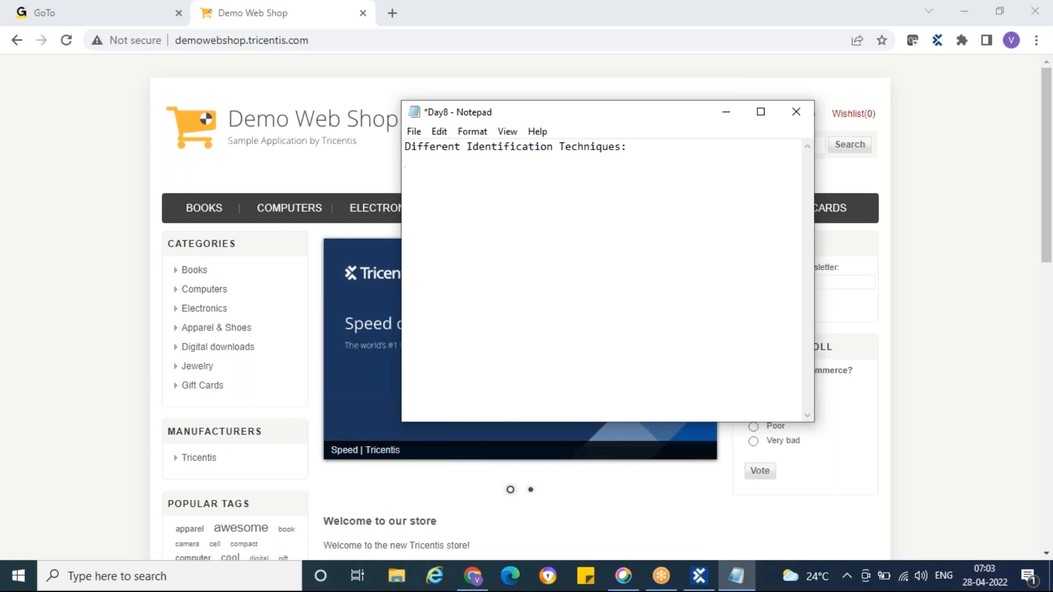
# Step: List "1) Identify by Properties" and "2) Identify by ANchor" on separate lines below the heading
pyautogui.press('BackSpace')
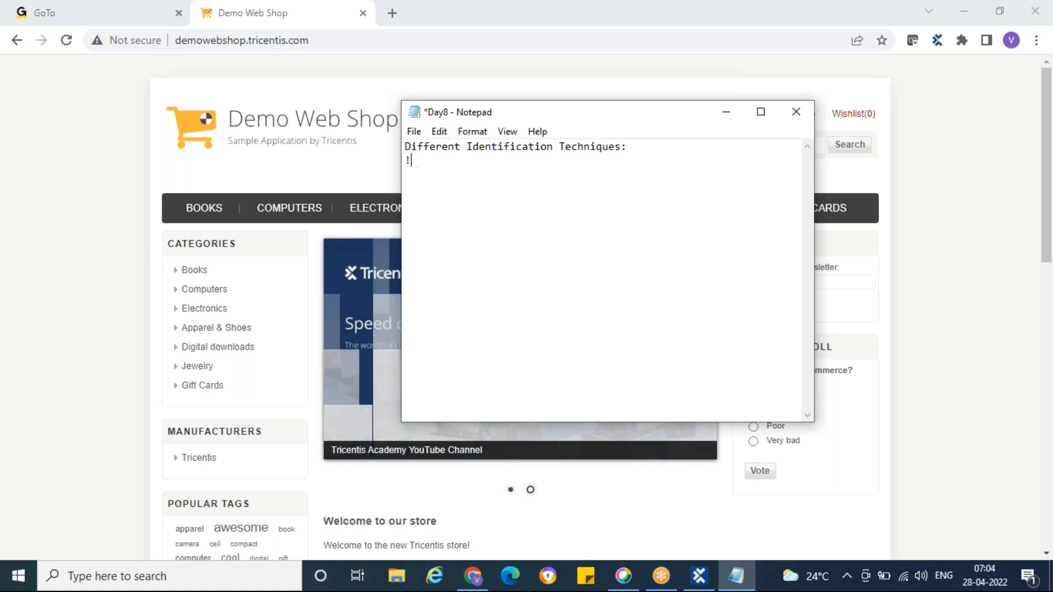
pyautogui.write('1)')
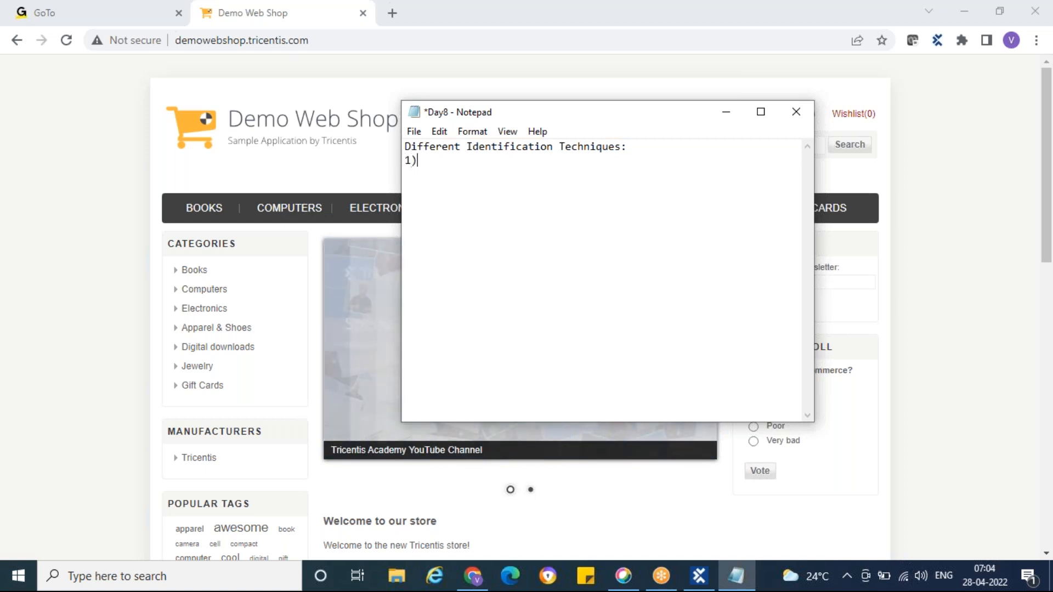
pyautogui.write(' Identify by Pr')
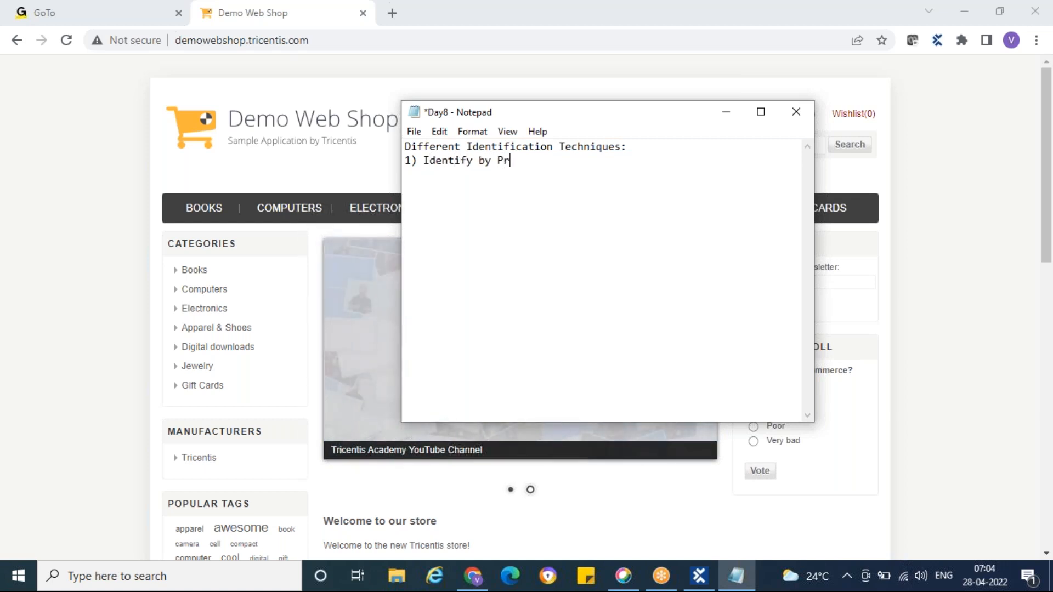
pyautogui.write('operties')
pyautogui.press('Return')
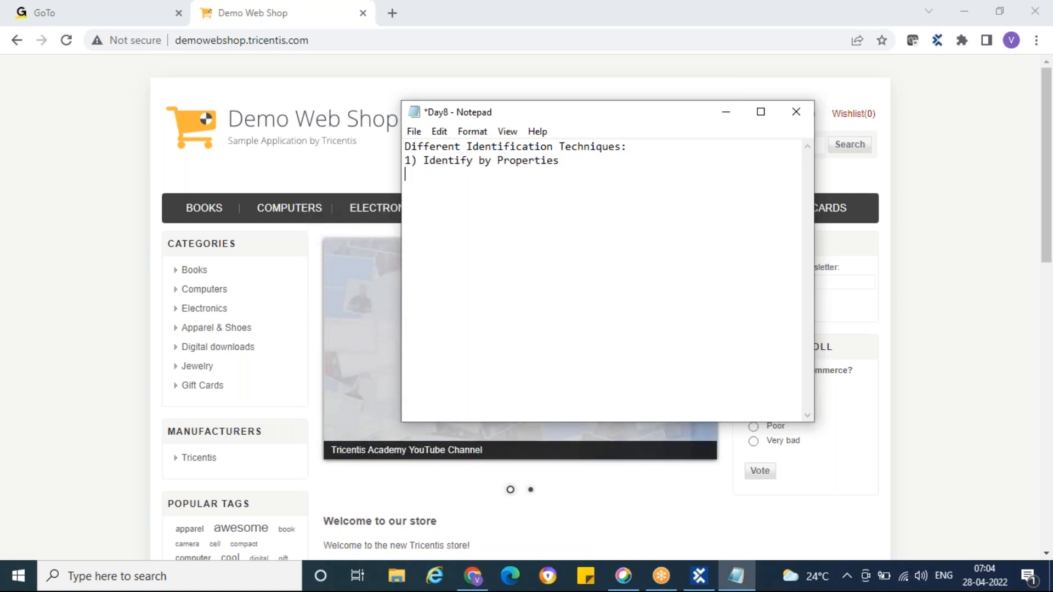
pyautogui.write('2) Ident')
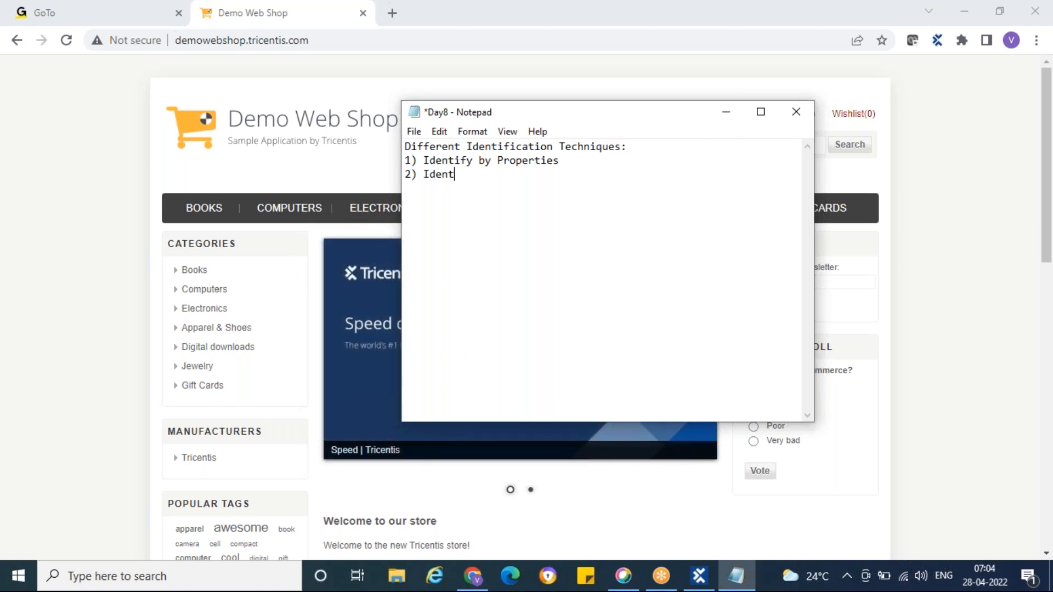
pyautogui.write('ify by ANchor ')
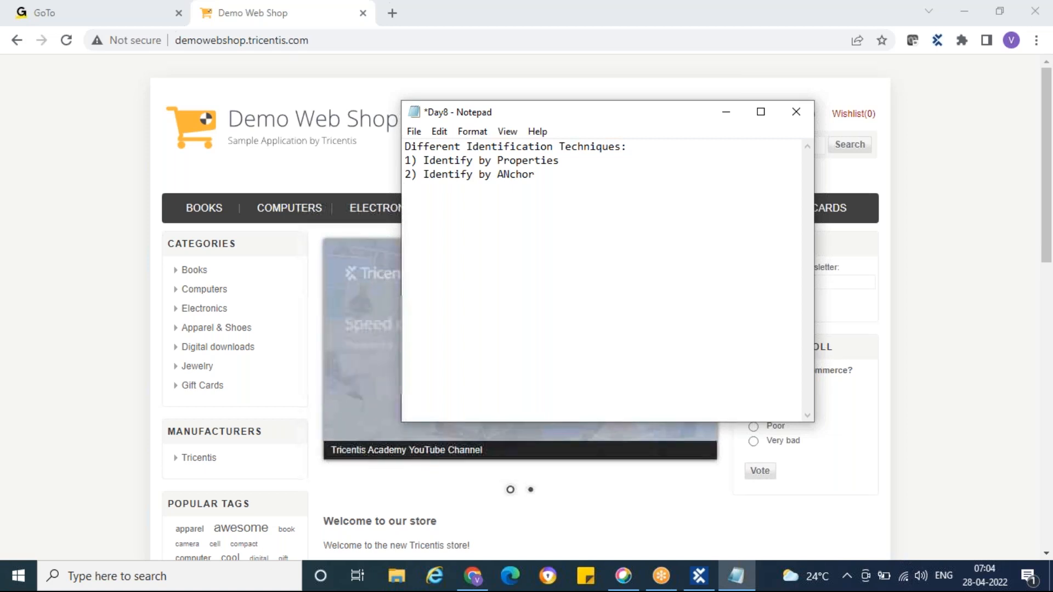
pyautogui.write('3) Identi')
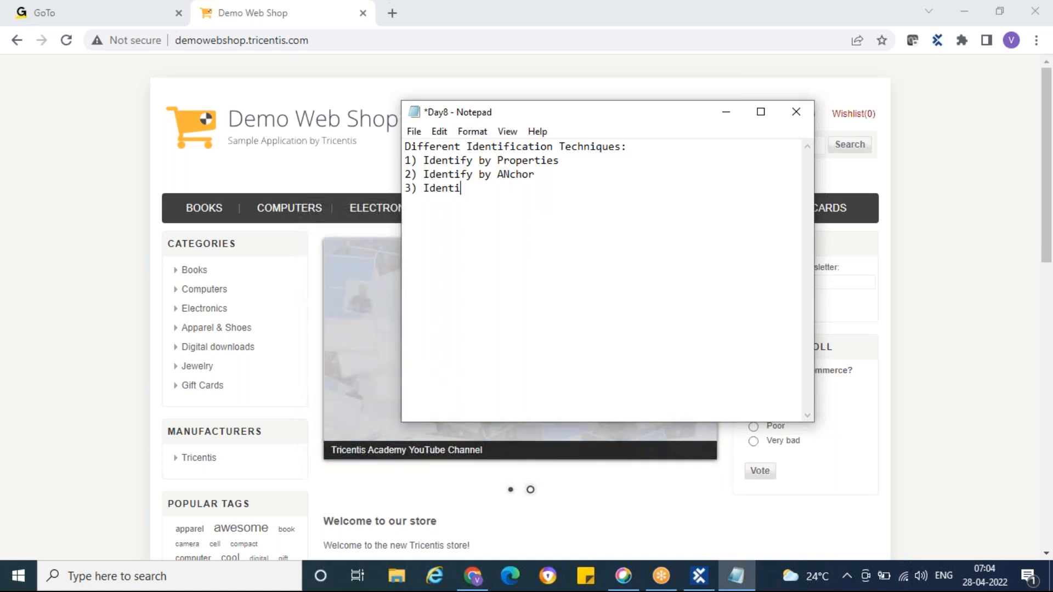
pyautogui.write('fy by ')
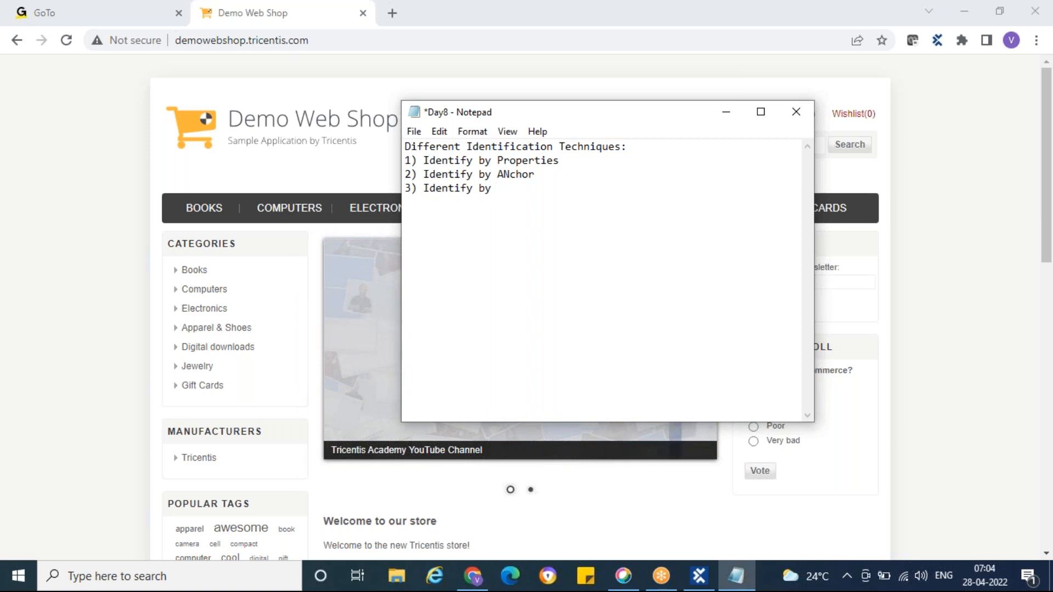
pyautogui.write('Index')
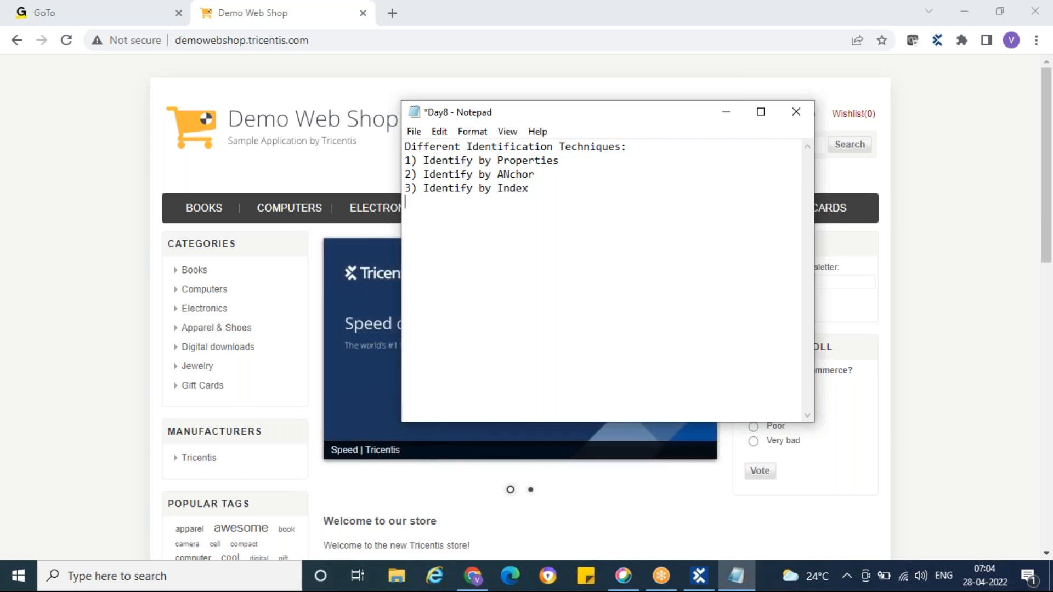
# Step: Continue the list with "3) Identify by Index" and "4) Identify by Image" on separate lines
pyautogui.press('Return')
pyautogui.write('4) I')
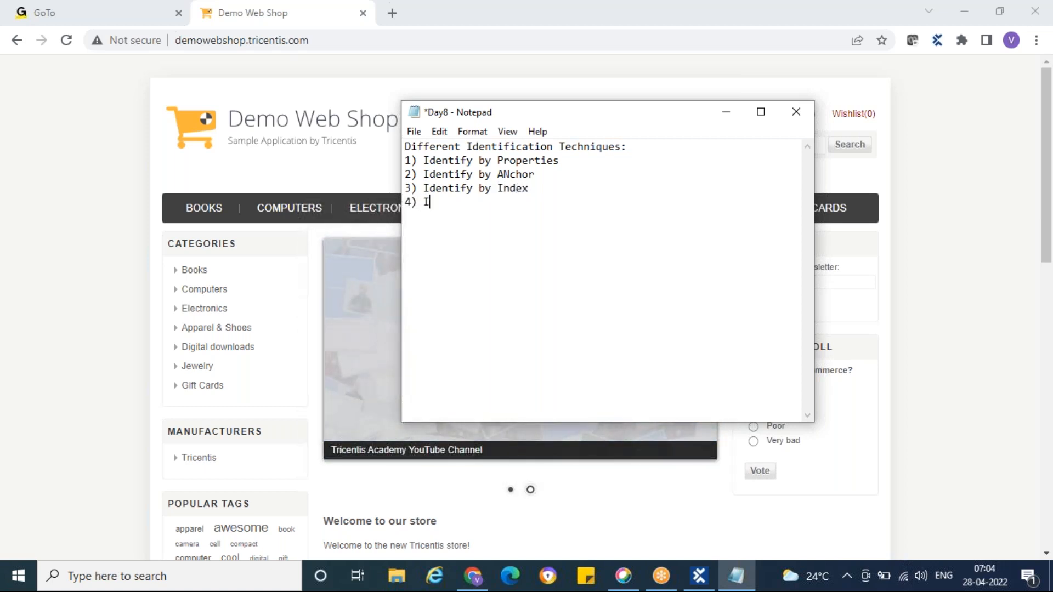
pyautogui.write('dentify by Image')
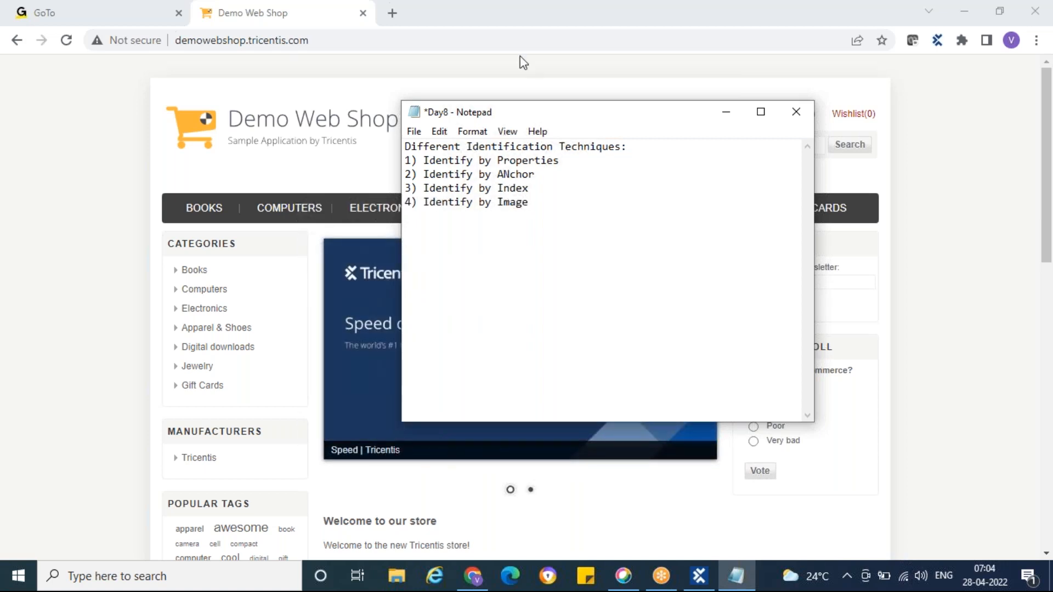
# Step: Minimize the note, switch to Tosca Commander and show the Identify by Properties module from the Identification Techniques folder
pyautogui.click(727, 113)
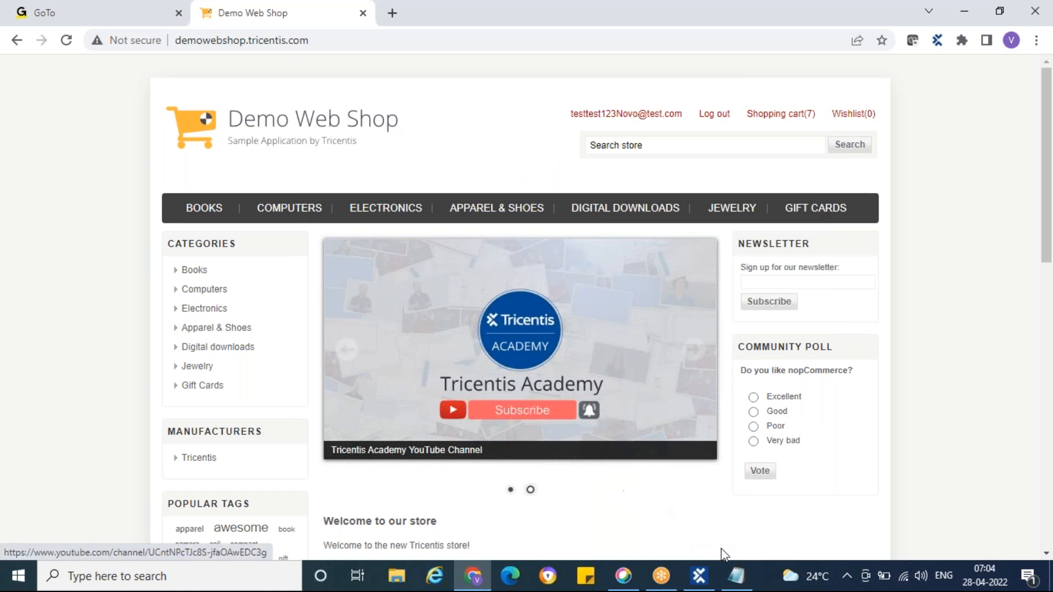
pyautogui.moveTo(735, 584)
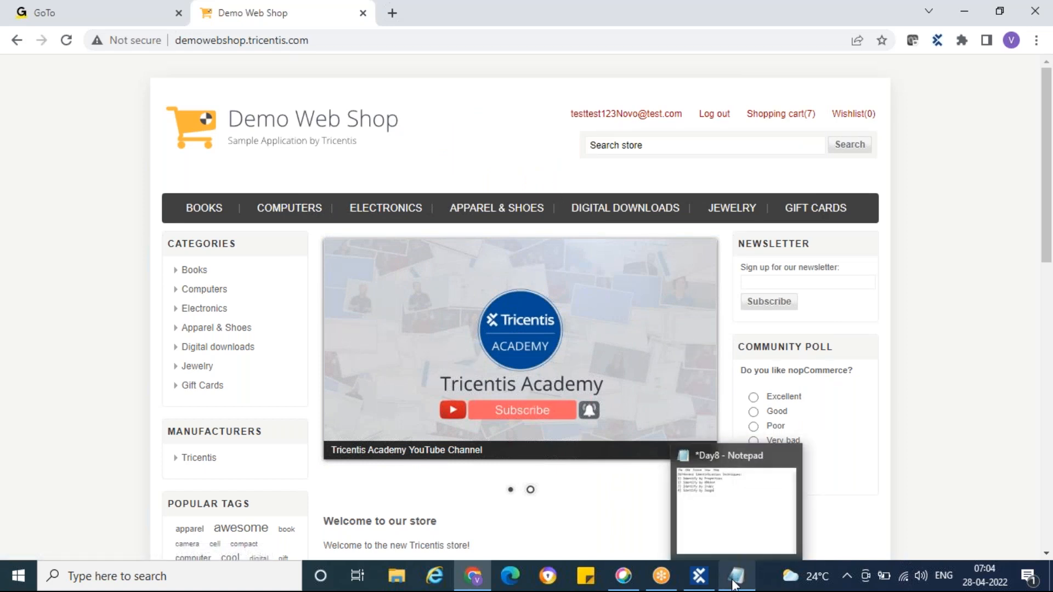
pyautogui.click(700, 575)
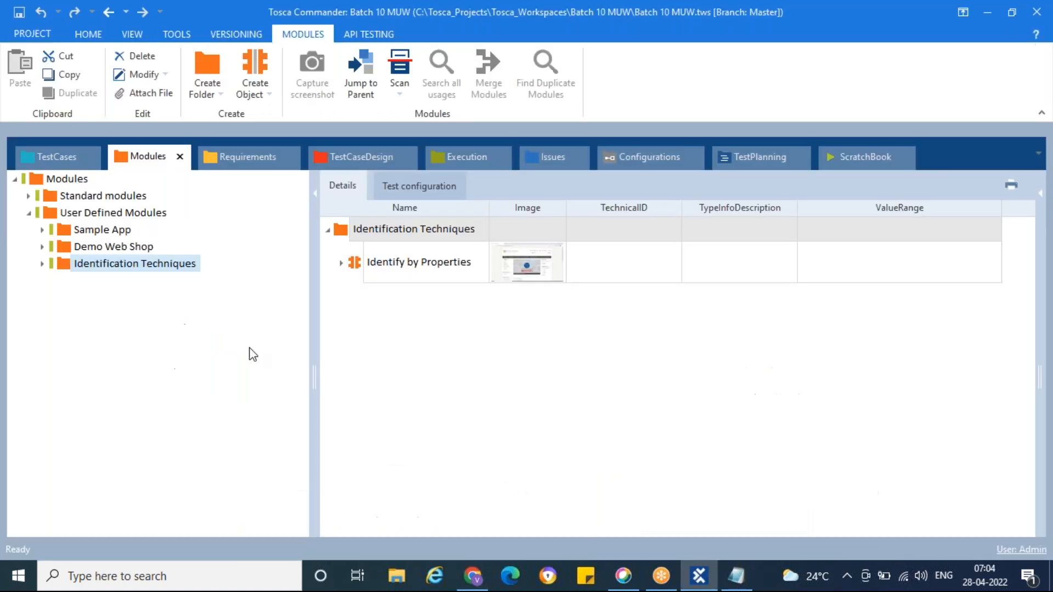
pyautogui.click(42, 264)
pyautogui.click(83, 281)
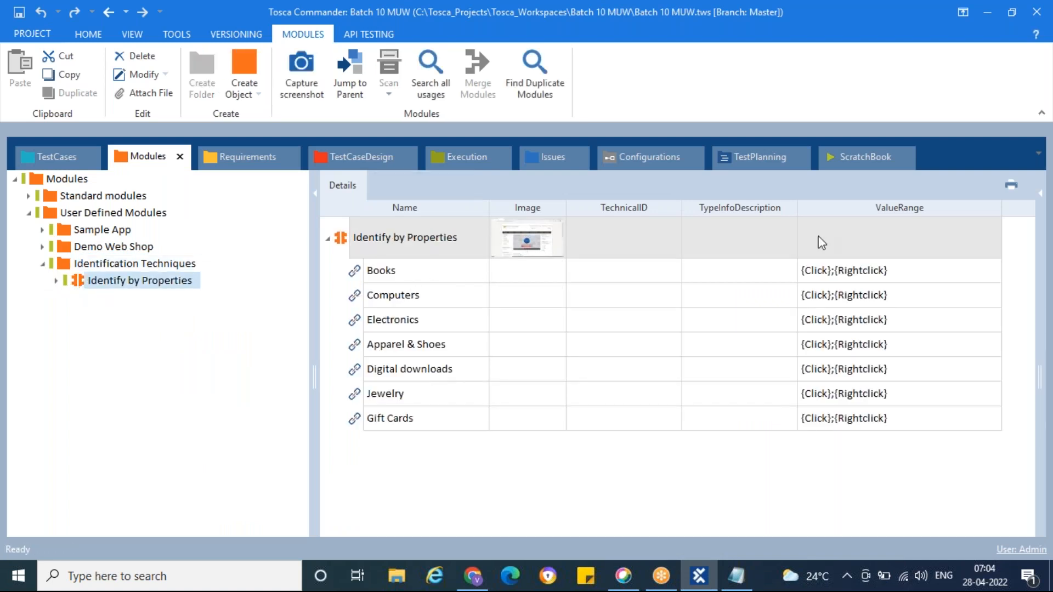
# Step: Show the object properties alongside the details and examine those of the module's Books link, including its identification properties
pyautogui.click(1040, 193)
pyautogui.moveTo(983, 333); pyautogui.dragTo(653, 317)
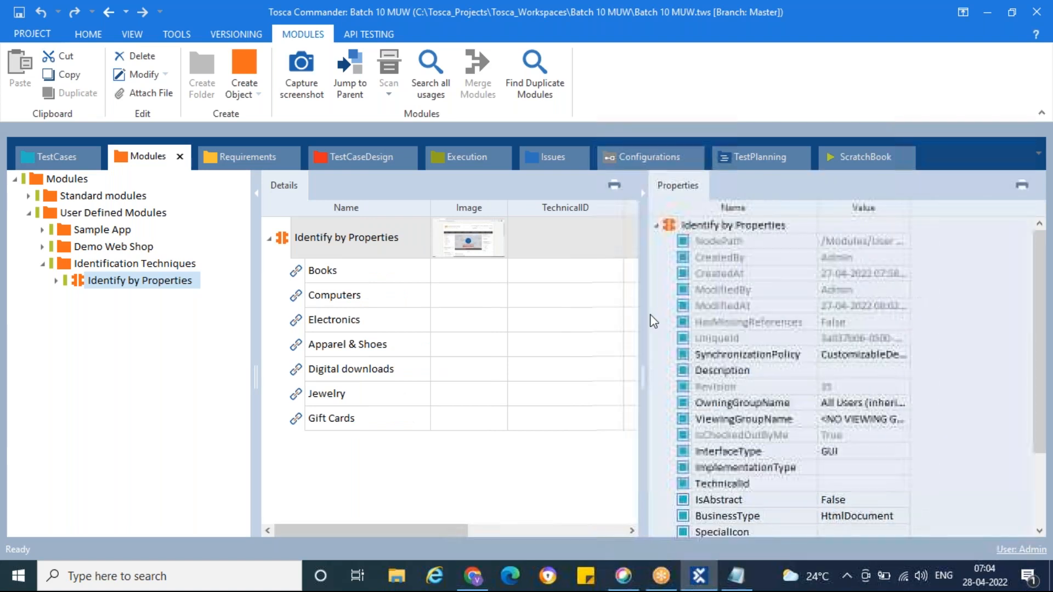
pyautogui.click(56, 281)
pyautogui.click(116, 314)
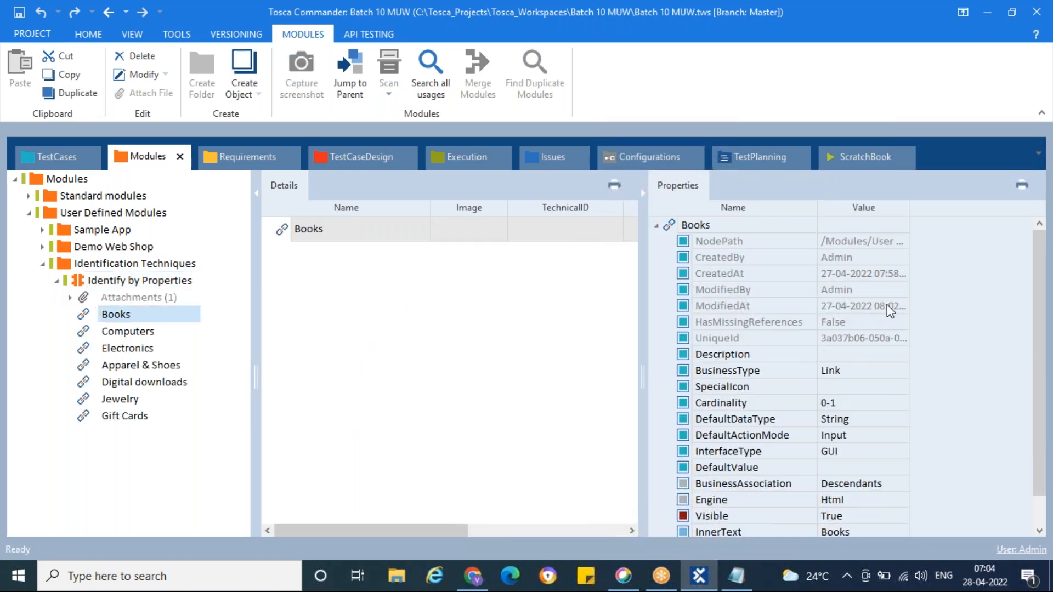
pyautogui.scroll(-1, 861, 460)
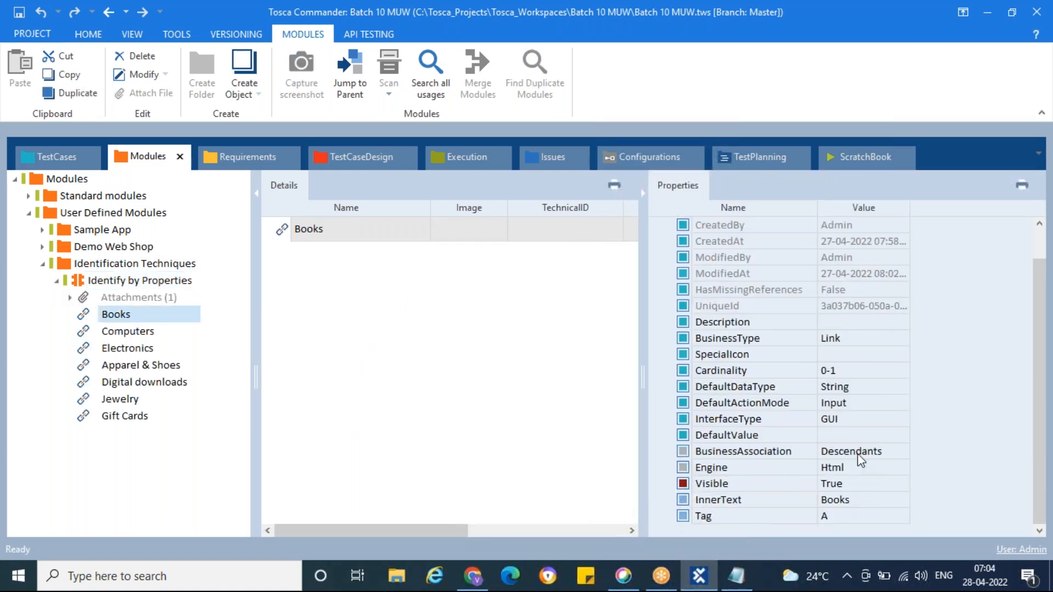
# Step: Start an application scan from the Identification Techniques folder with the Demo Web Shop browser window as the target
pyautogui.click(55, 282)
pyautogui.click(65, 263)
pyautogui.rightClick(66, 264)
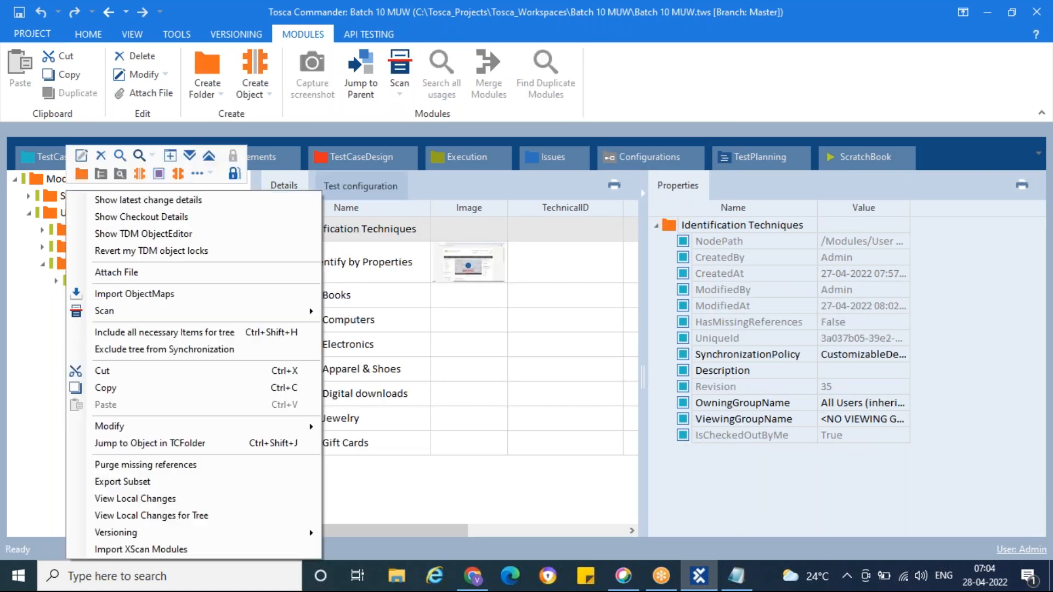
pyautogui.moveTo(305, 310)
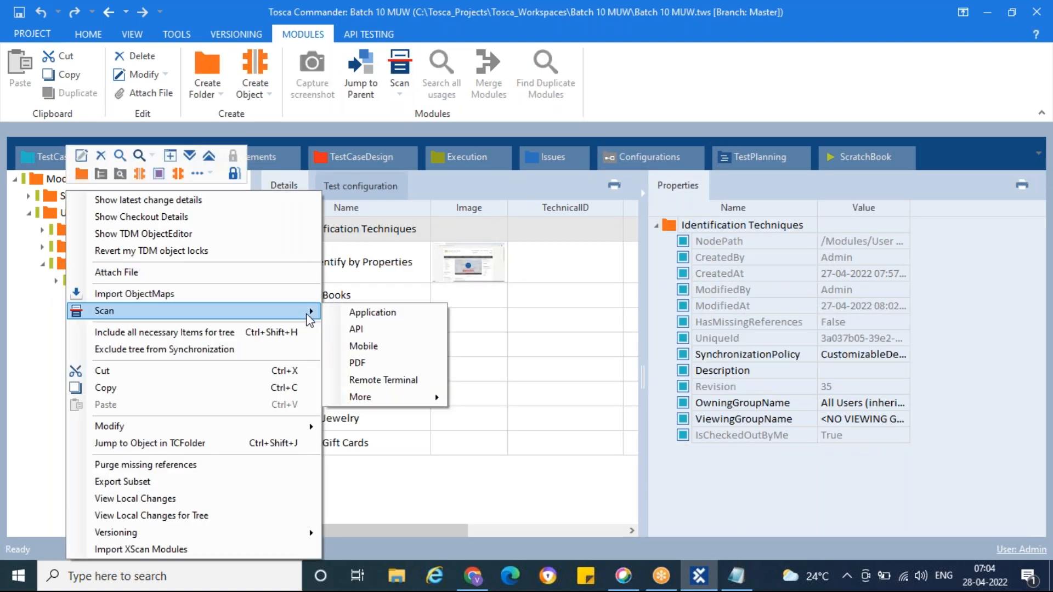
pyautogui.click(377, 317)
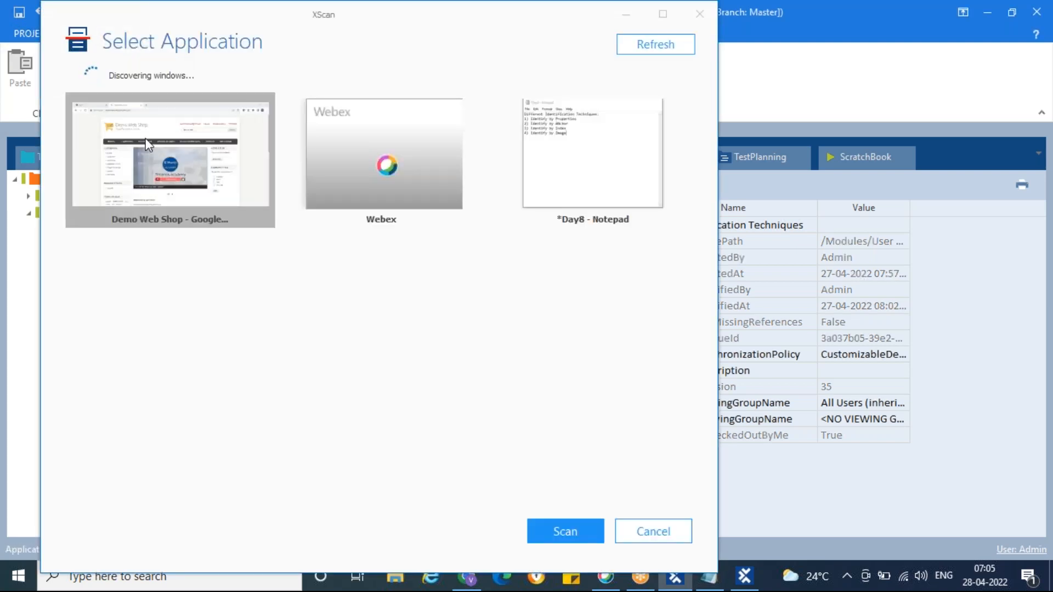
pyautogui.doubleClick(146, 138)
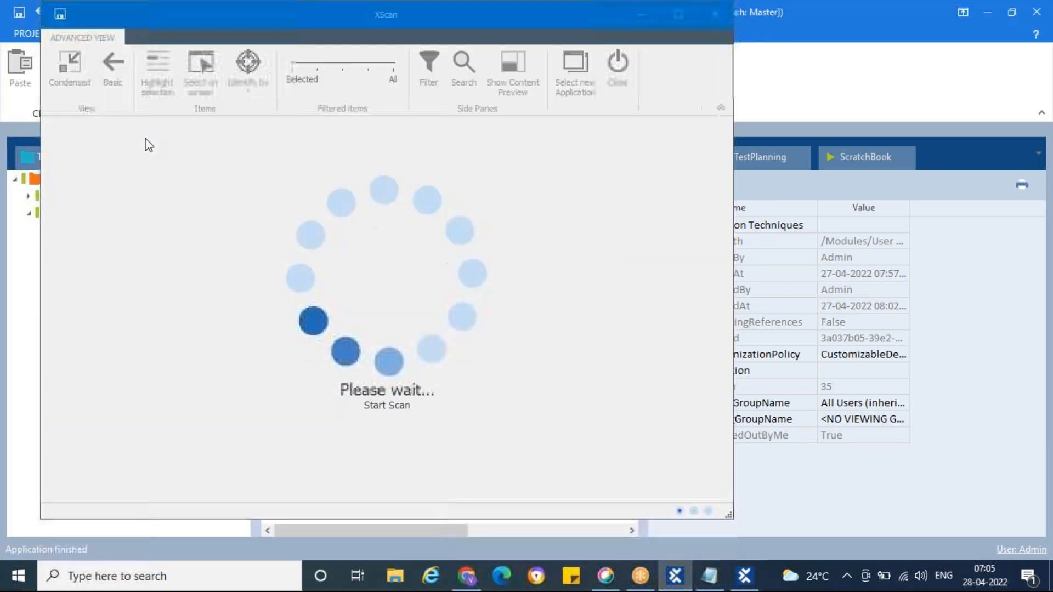
pyautogui.moveTo(204, 20); pyautogui.dragTo(261, 20)
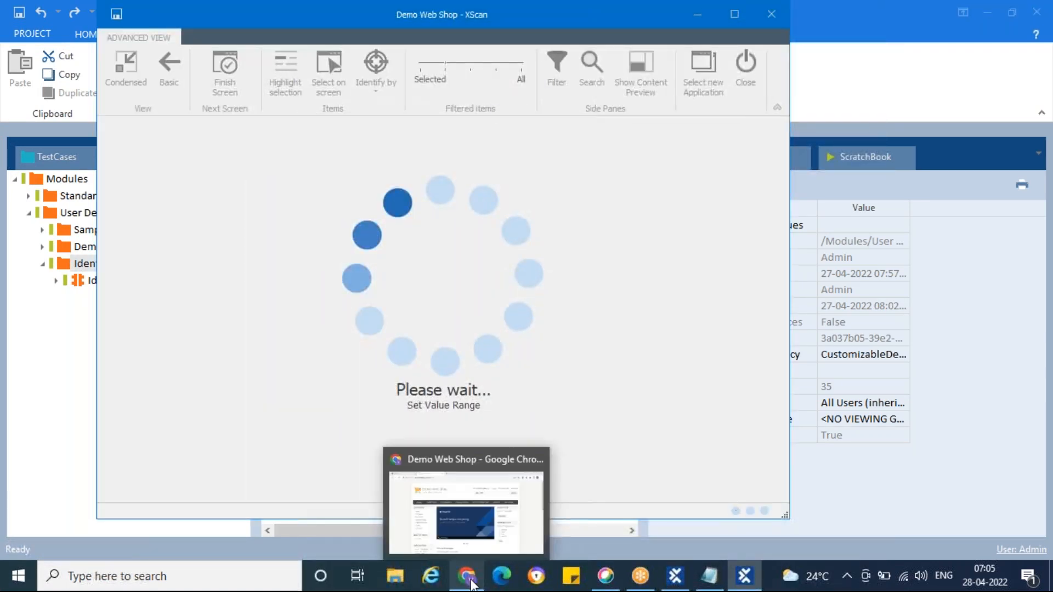
pyautogui.click(471, 580)
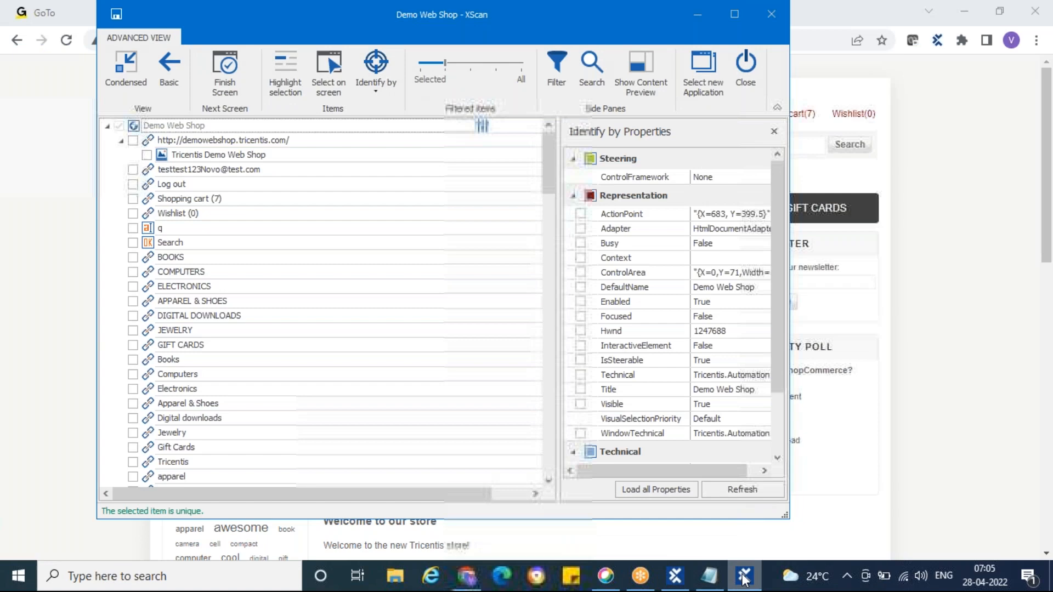
pyautogui.moveTo(245, 15); pyautogui.dragTo(535, 30)
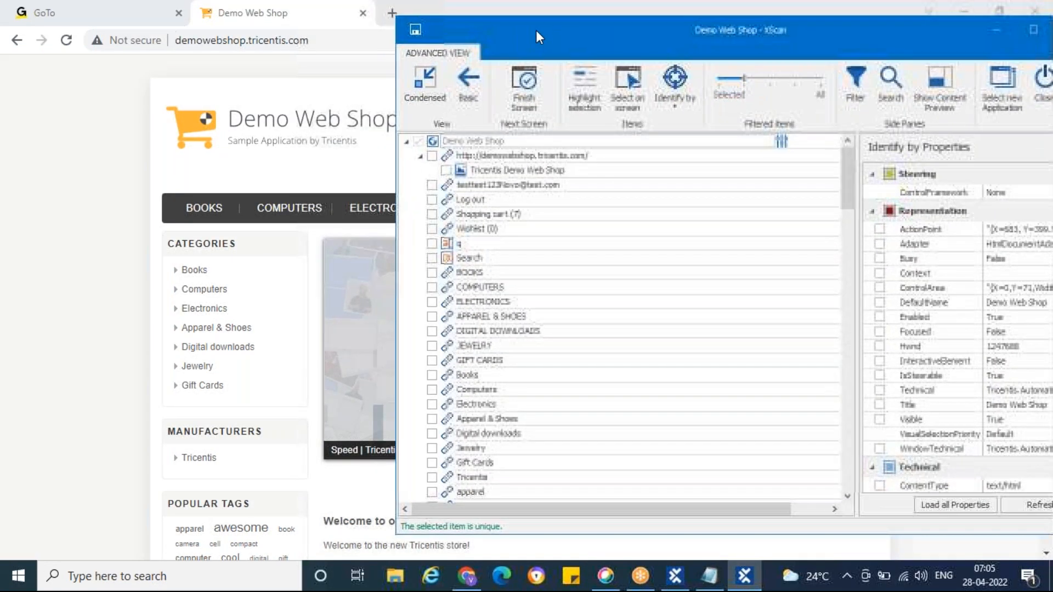
pyautogui.click(430, 157)
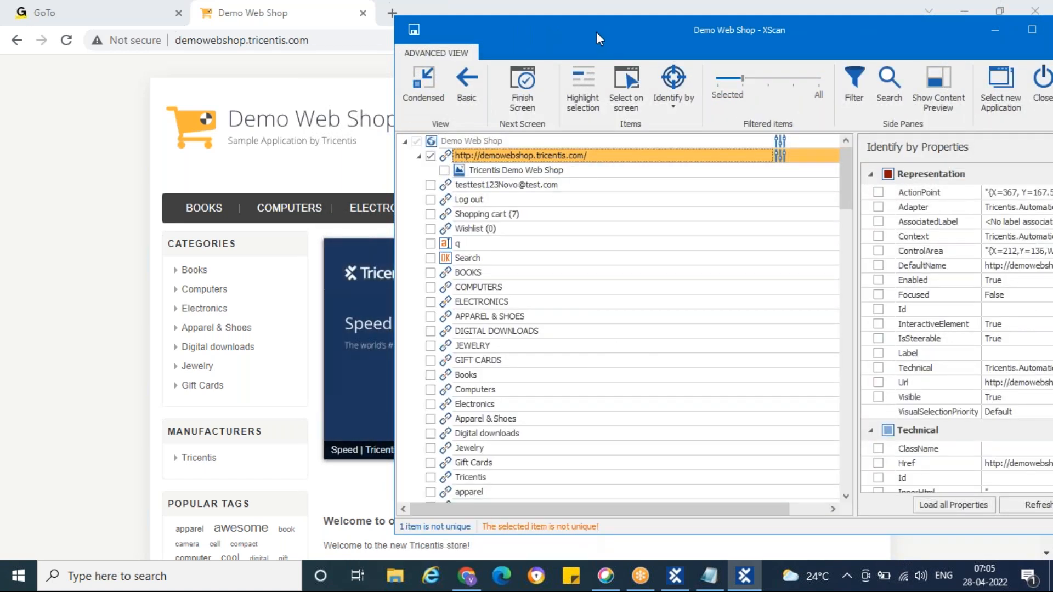
pyautogui.moveTo(598, 28); pyautogui.dragTo(423, 34)
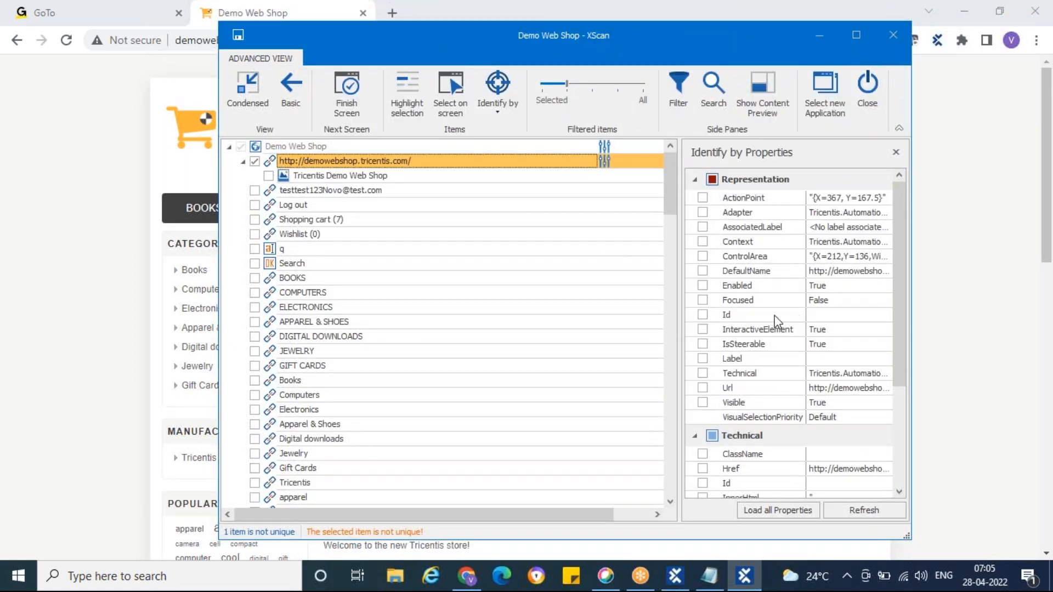
pyautogui.scroll(-2, 778, 351)
pyautogui.moveTo(680, 379); pyautogui.dragTo(603, 373)
pyautogui.scroll(-1, 715, 433)
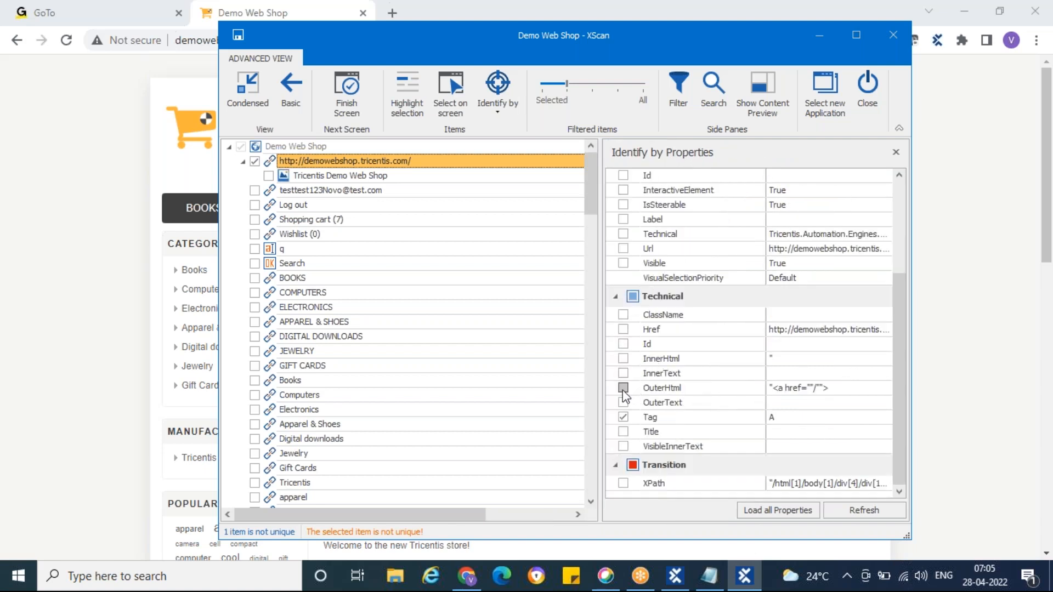
pyautogui.click(623, 359)
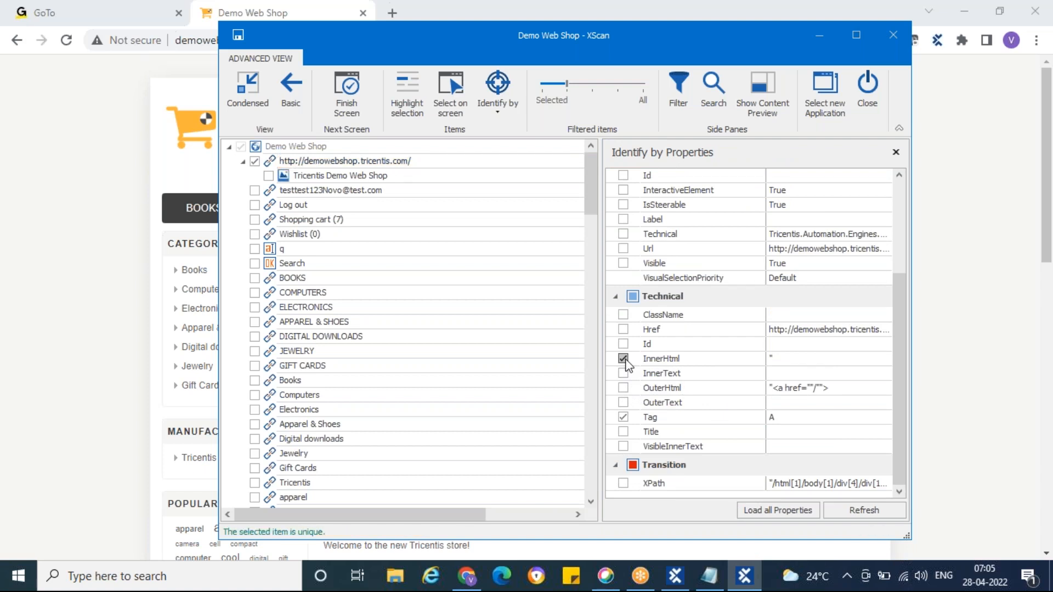
pyautogui.click(624, 360)
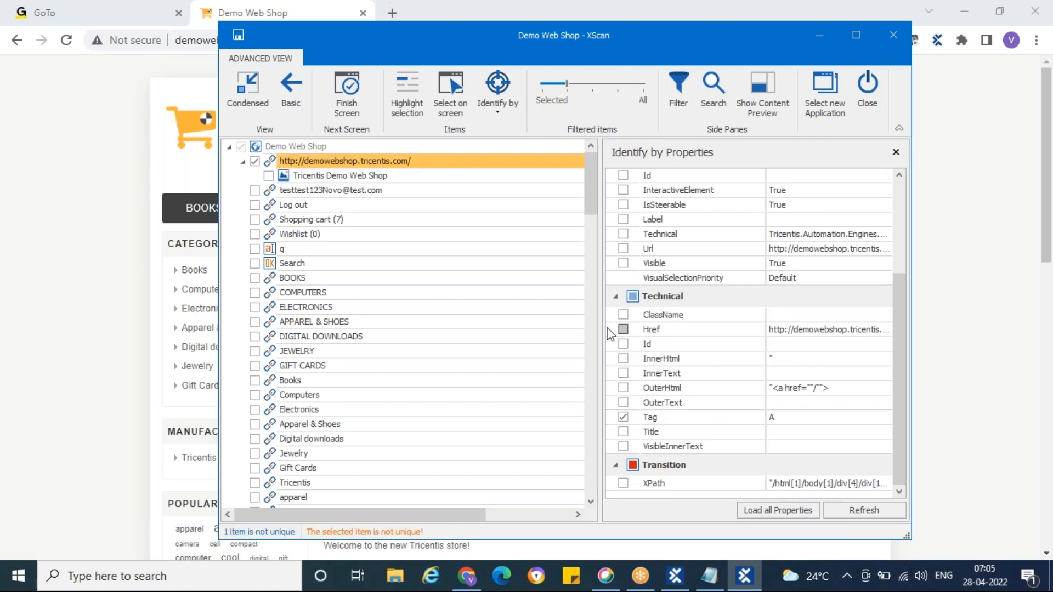
pyautogui.scroll(3, 667, 346)
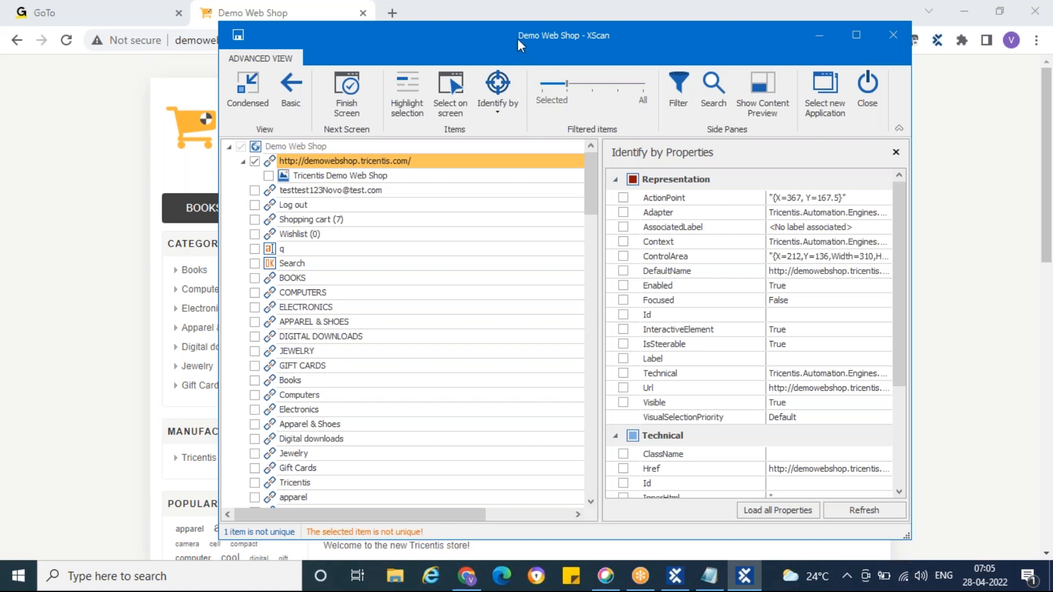
pyautogui.moveTo(522, 38); pyautogui.dragTo(654, 44)
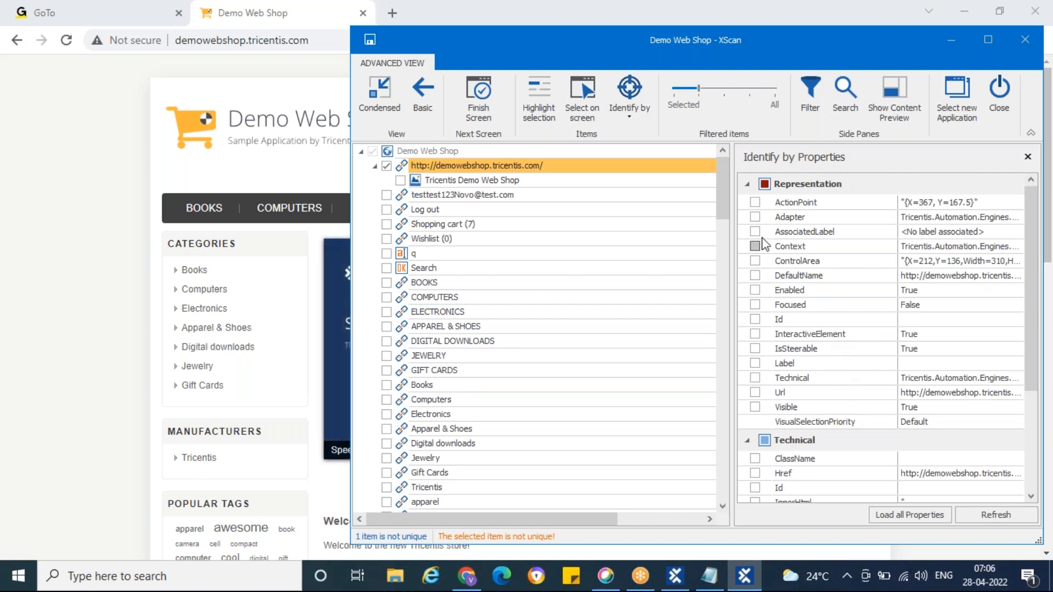
pyautogui.click(749, 185)
pyautogui.click(747, 206)
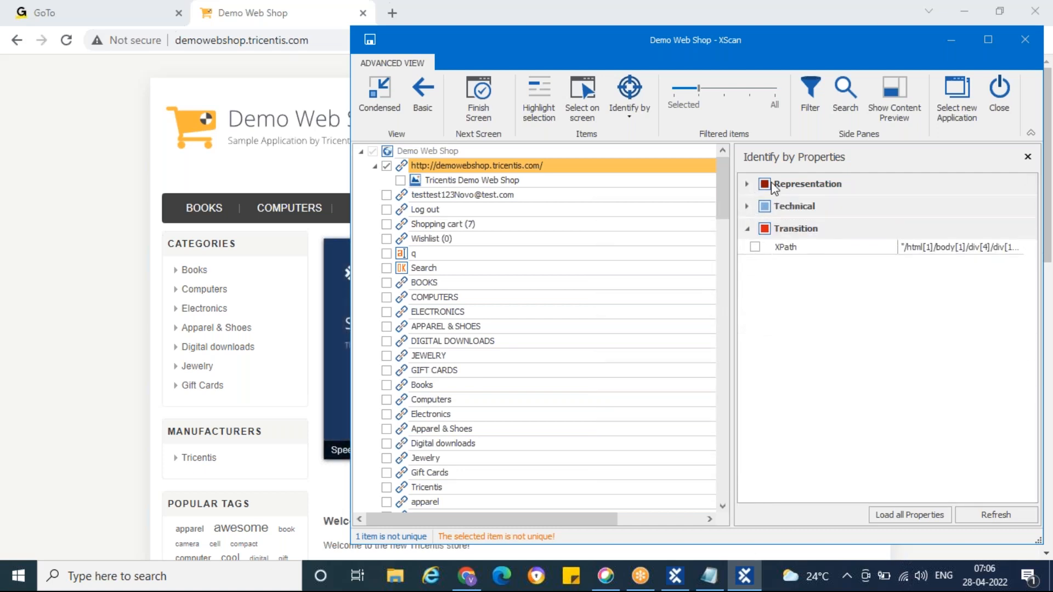
pyautogui.click(765, 225)
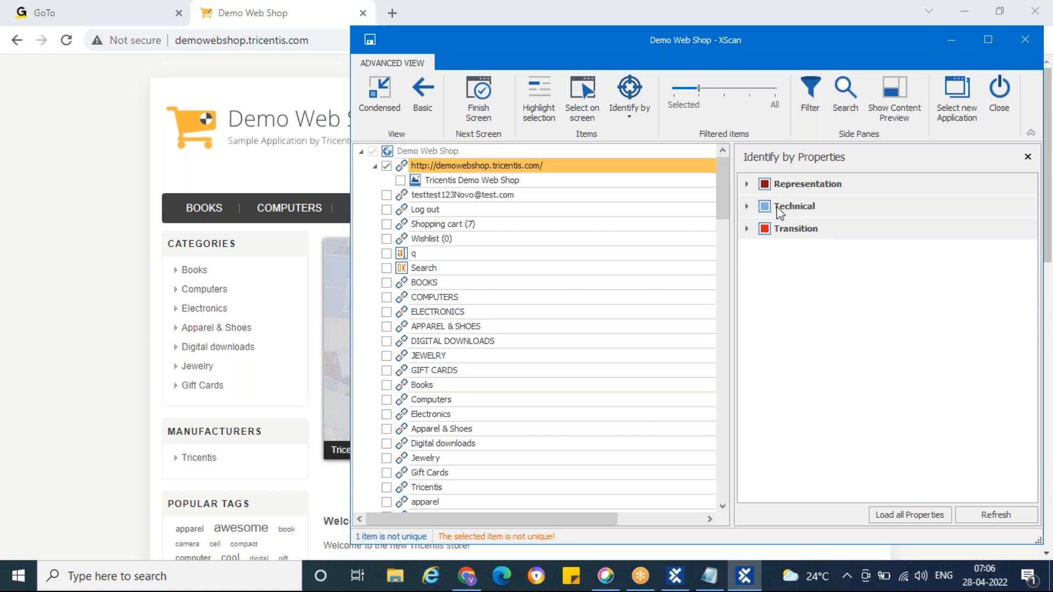
# Step: Examine the identification properties of the Tricentis Demo Web Shop image and the account e-mail link, and locate that link on the page
pyautogui.click(416, 180)
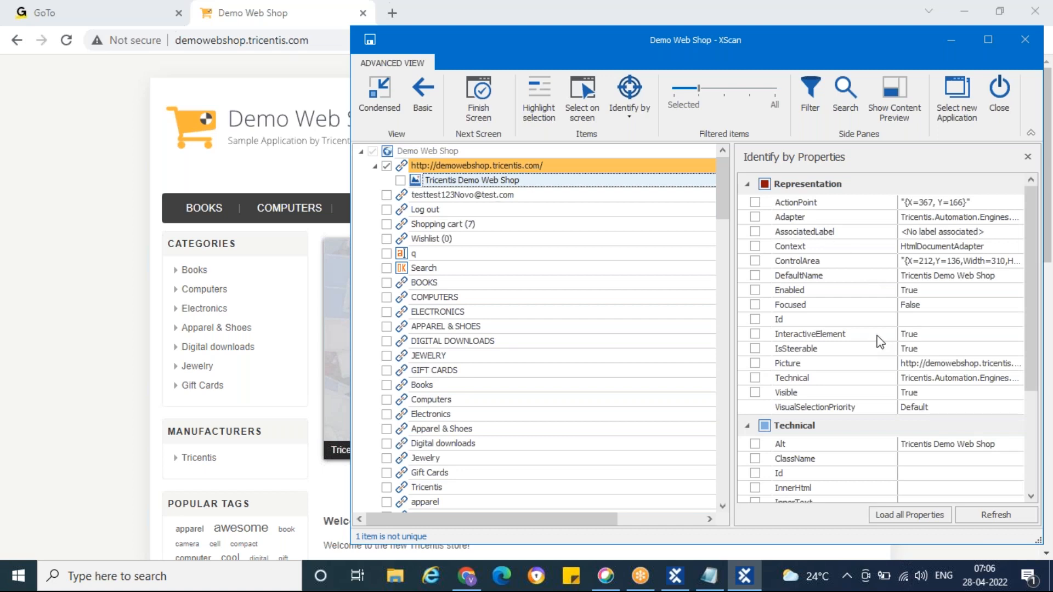
pyautogui.scroll(-3, 877, 339)
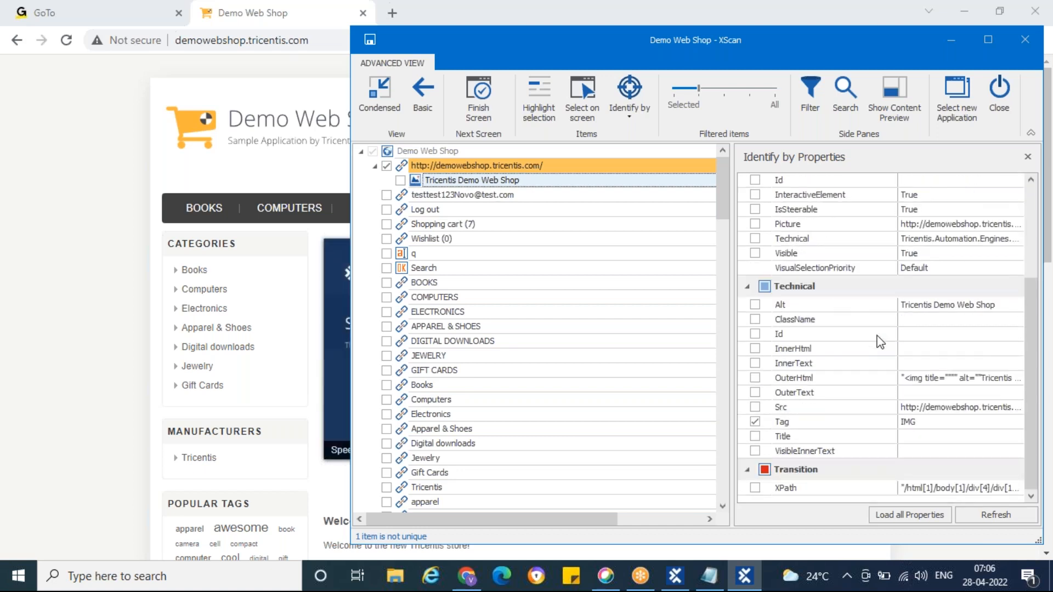
pyautogui.click(403, 196)
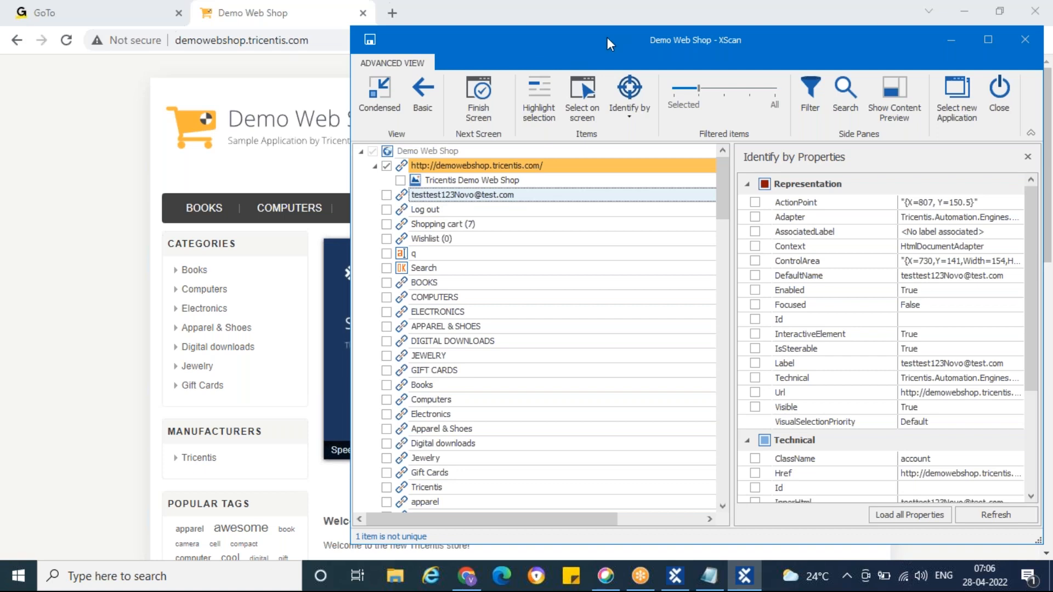
pyautogui.moveTo(606, 37); pyautogui.dragTo(548, 186)
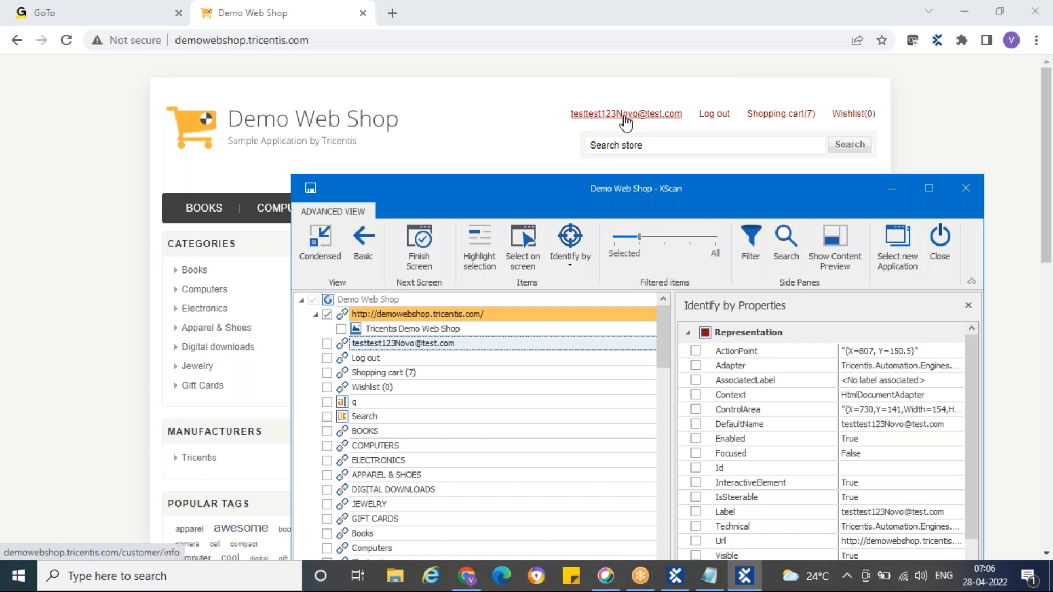
pyautogui.moveTo(638, 190); pyautogui.dragTo(636, 100)
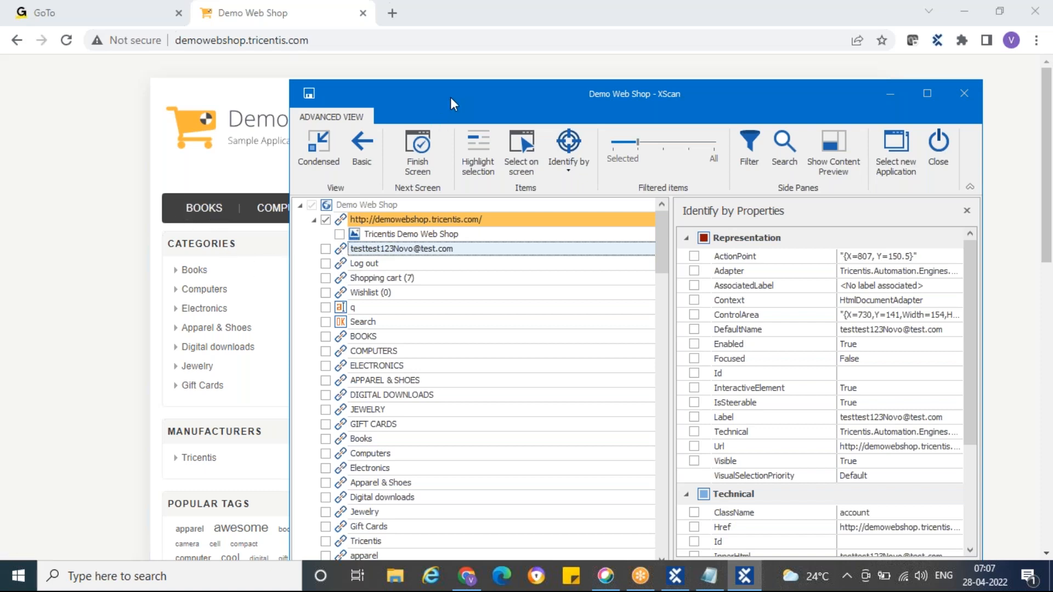
# Step: Include the uppercase BOOKS link in the scan selection, keeping the XScan window beside the page's categories
pyautogui.moveTo(452, 97); pyautogui.dragTo(457, 68)
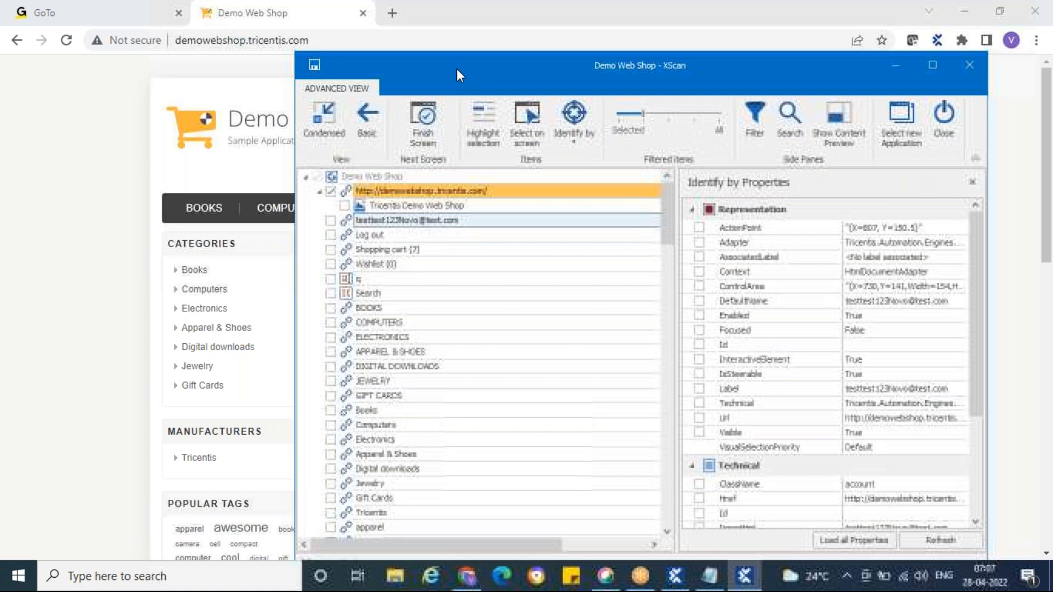
pyautogui.click(331, 308)
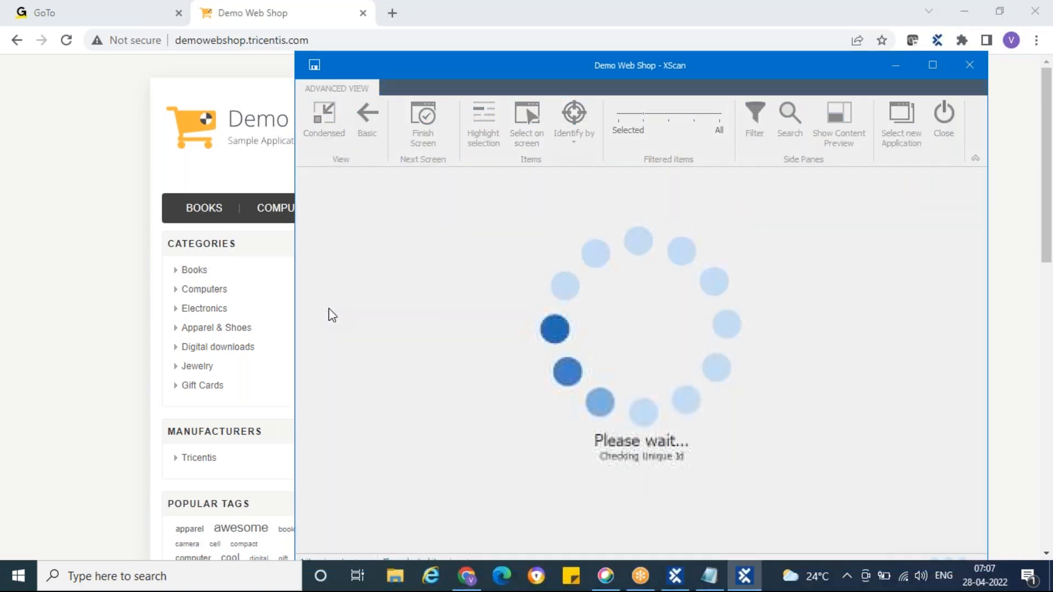
pyautogui.moveTo(423, 62); pyautogui.dragTo(403, 37)
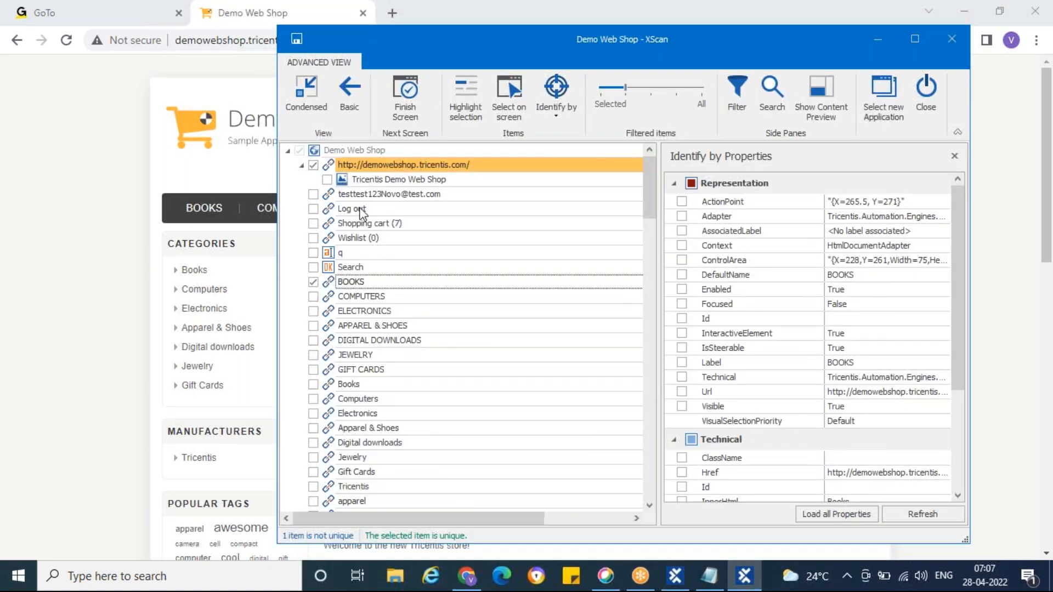
pyautogui.click(331, 170)
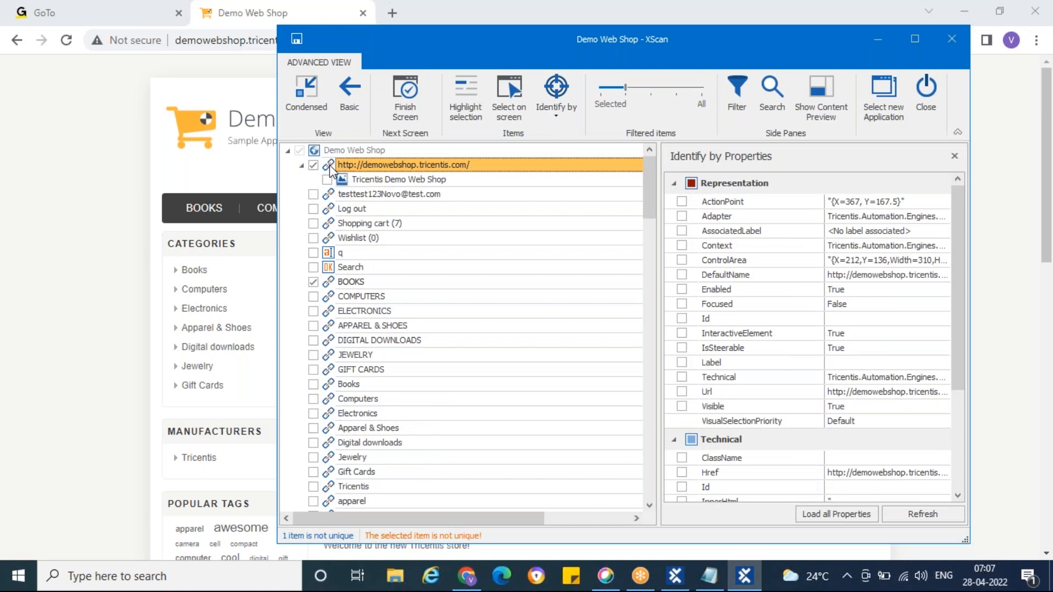
pyautogui.click(560, 119)
pyautogui.click(579, 177)
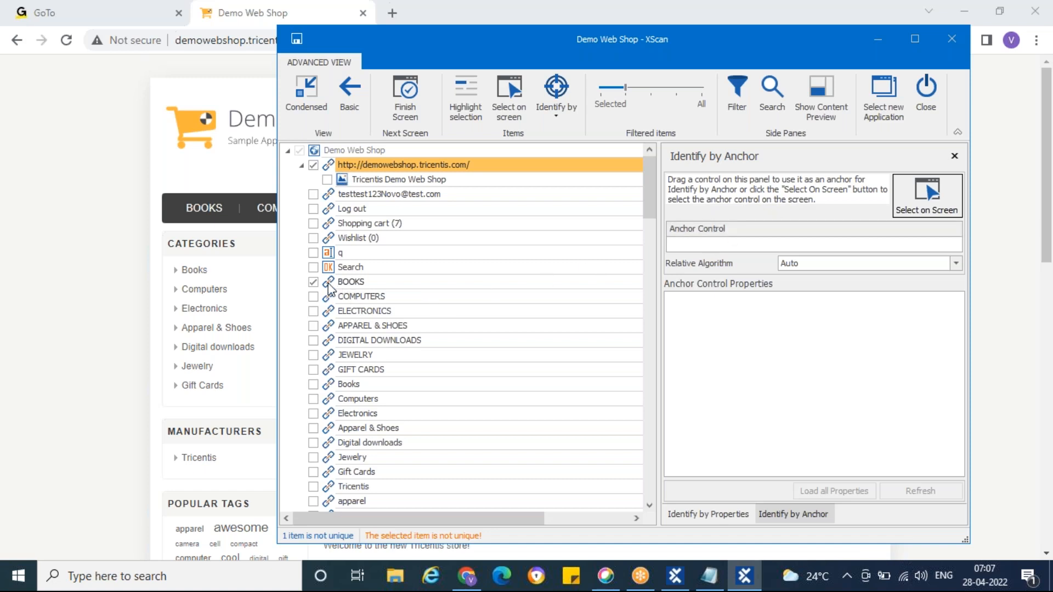
pyautogui.moveTo(329, 289); pyautogui.dragTo(722, 245)
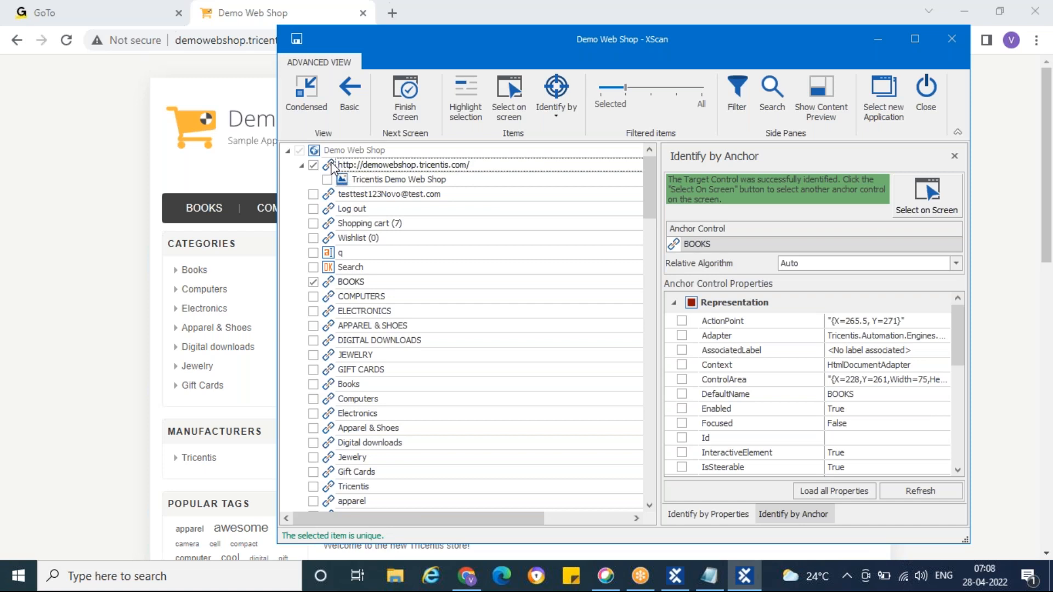
# Step: Examine the BOOKS anchor control's representation, technical and transition properties, including those used for identification
pyautogui.scroll(-5, 773, 406)
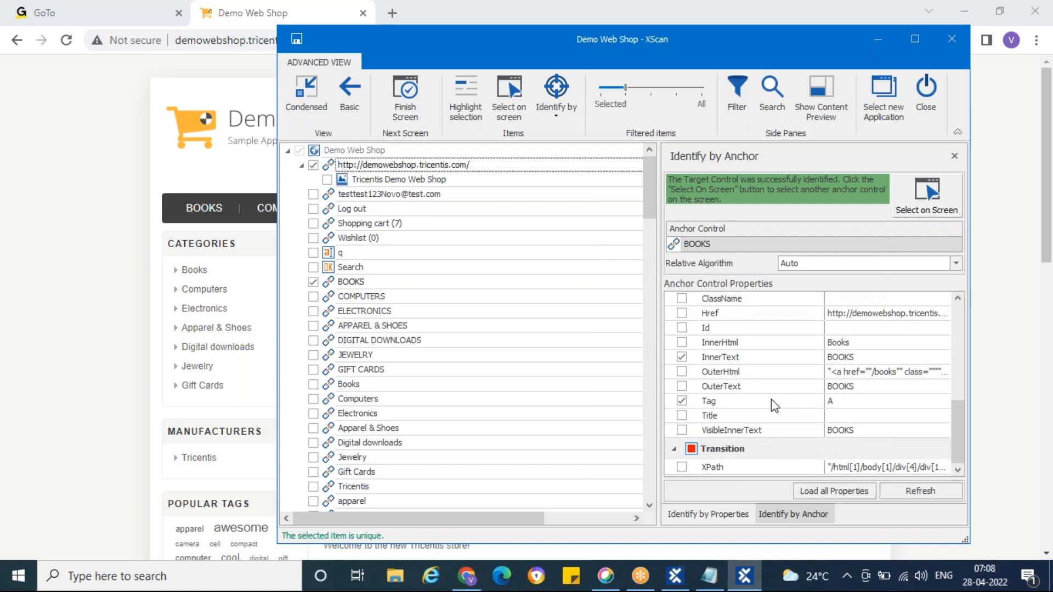
pyautogui.scroll(5, 771, 399)
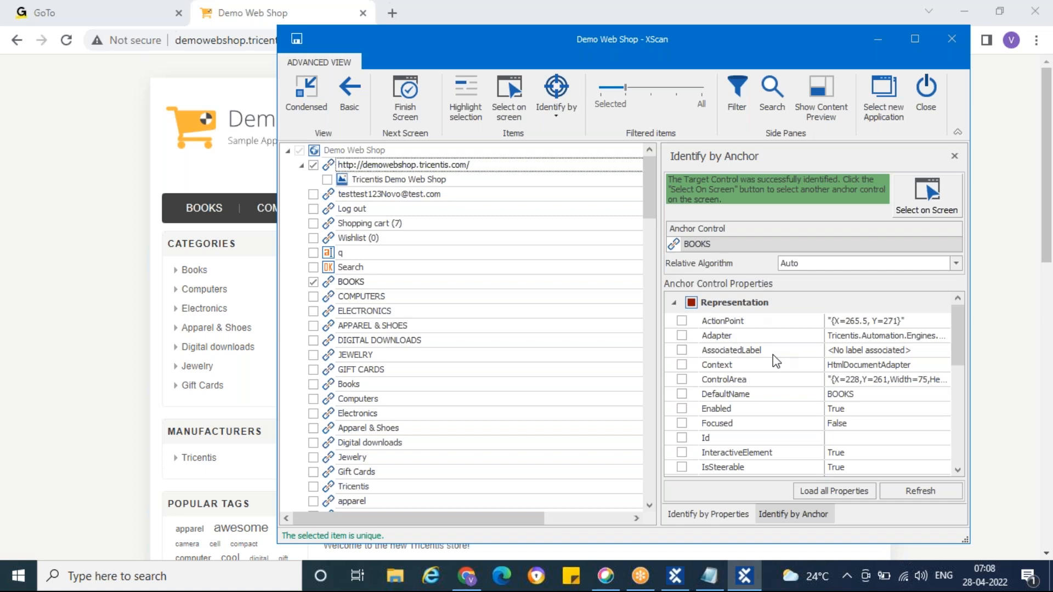
pyautogui.scroll(-1, 776, 361)
pyautogui.scroll(1, 757, 350)
pyautogui.scroll(-6, 789, 429)
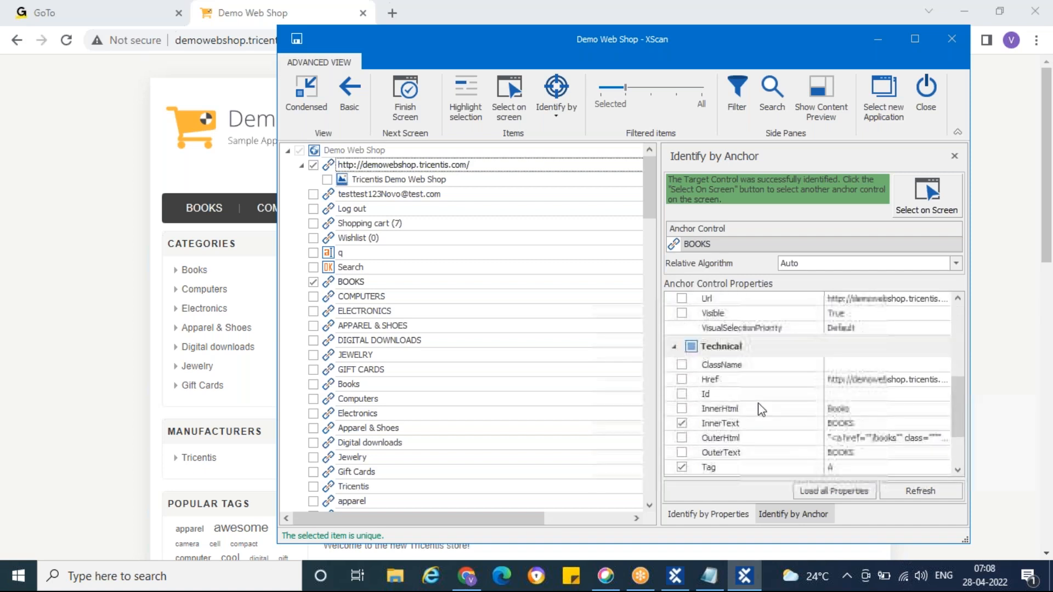
pyautogui.scroll(-2, 761, 410)
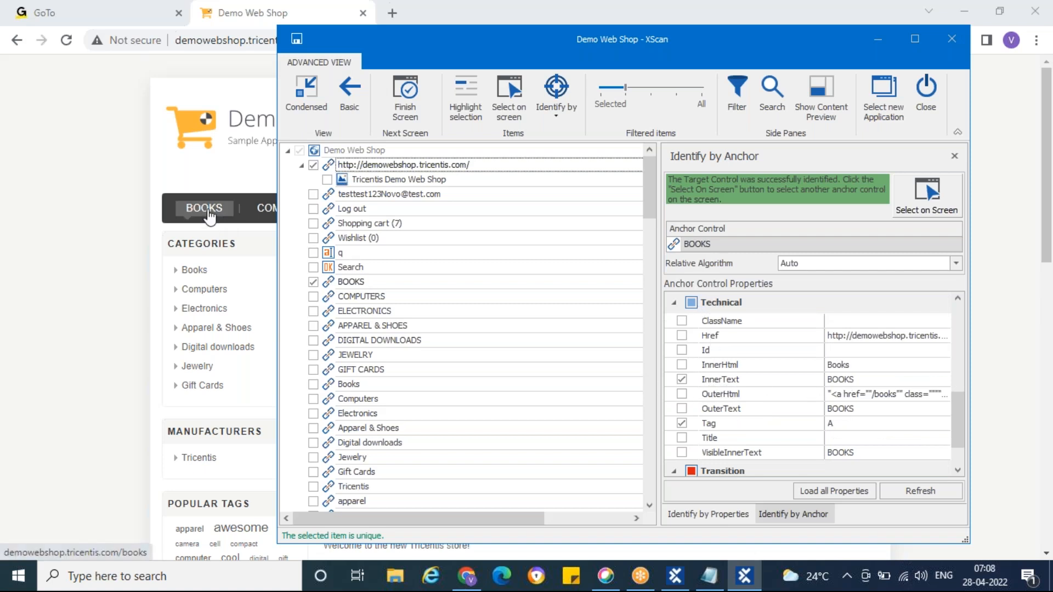
pyautogui.scroll(-1, 773, 430)
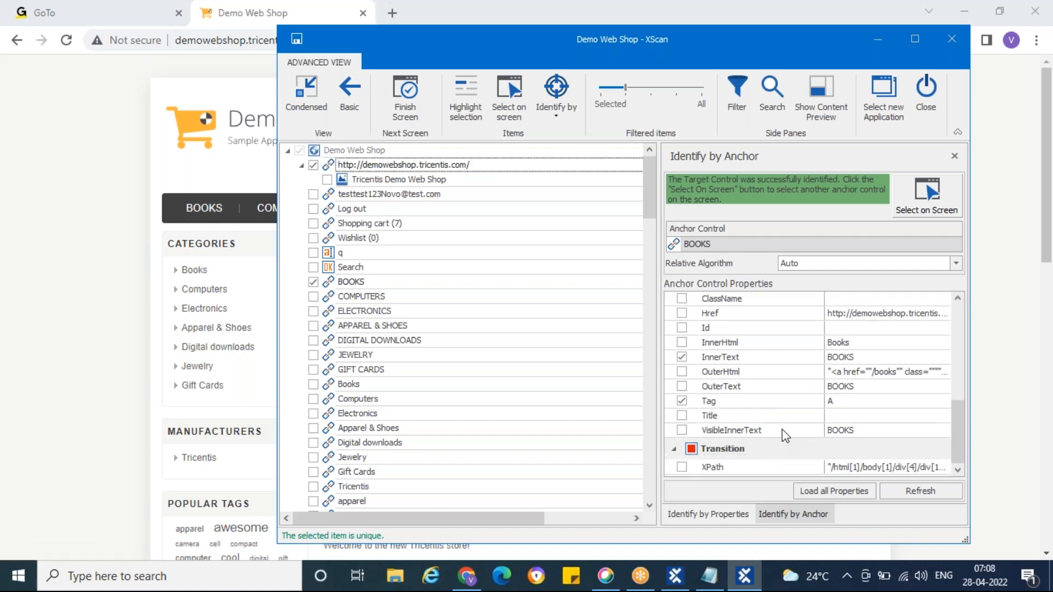
pyautogui.scroll(1, 785, 435)
pyautogui.scroll(4, 754, 416)
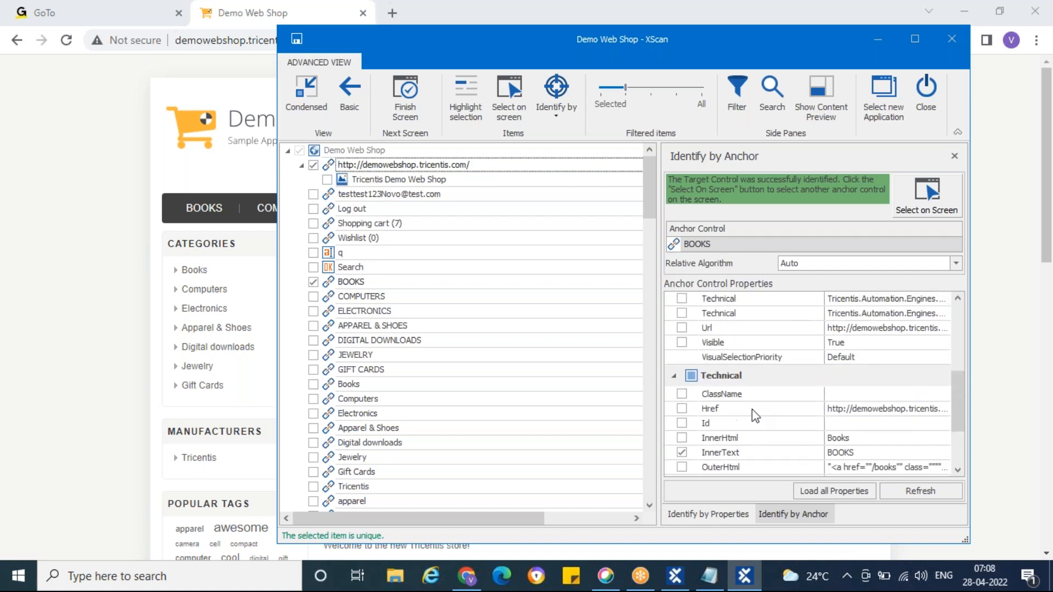
pyautogui.scroll(2, 752, 415)
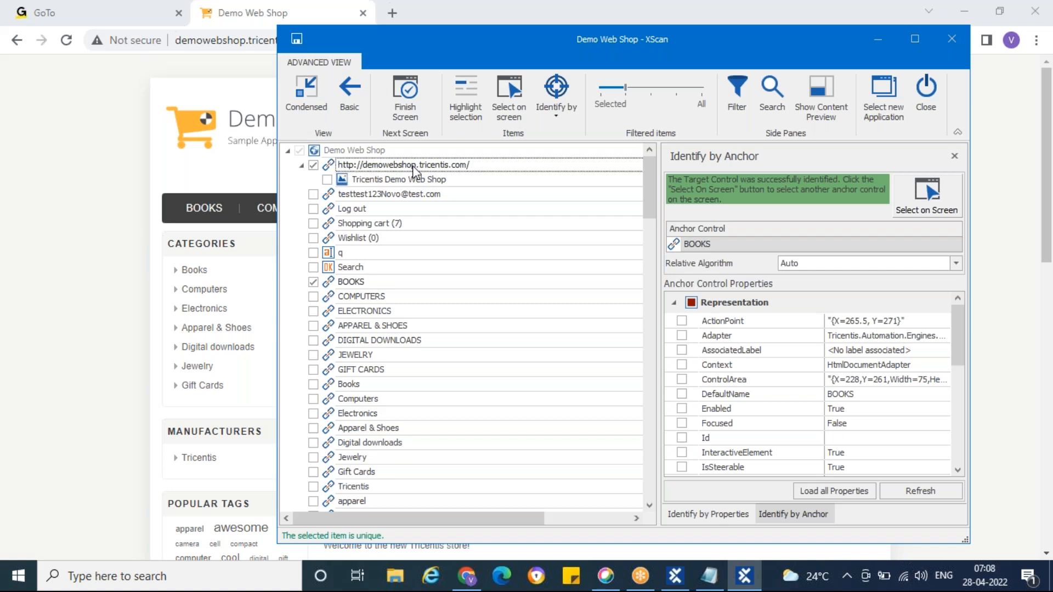
# Step: Save the scanned Demo Web Shop module and leave XScan for Tosca Commander
pyautogui.click(301, 38)
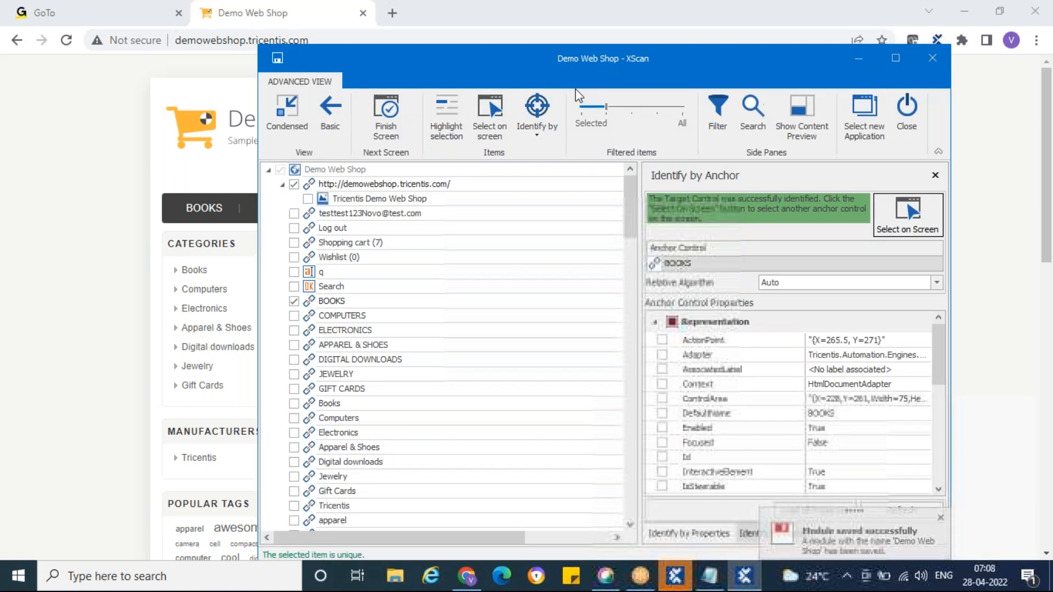
pyautogui.click(878, 39)
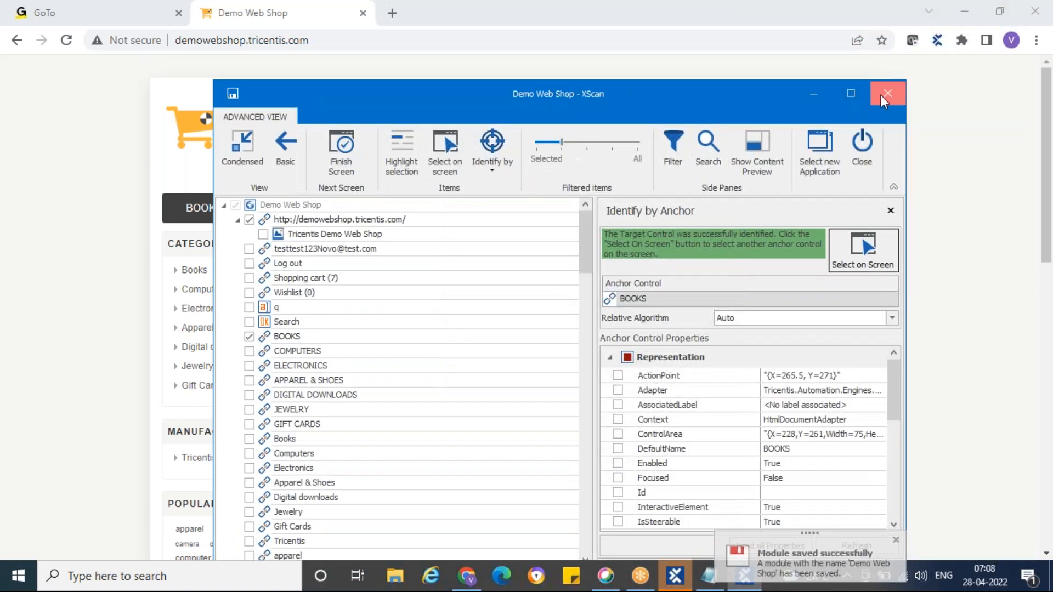
pyautogui.click(692, 584)
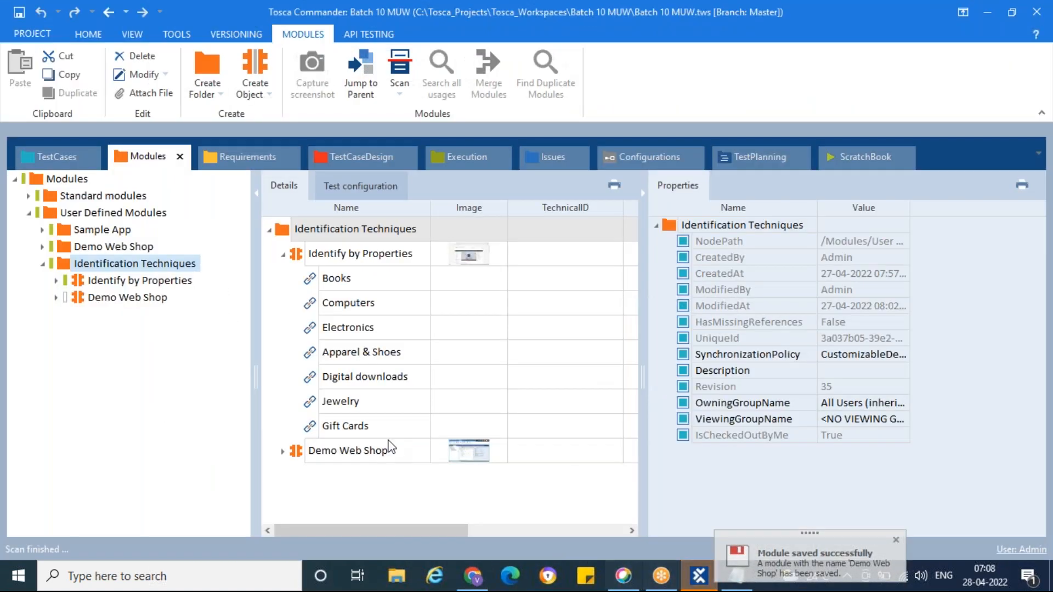
pyautogui.click(80, 299)
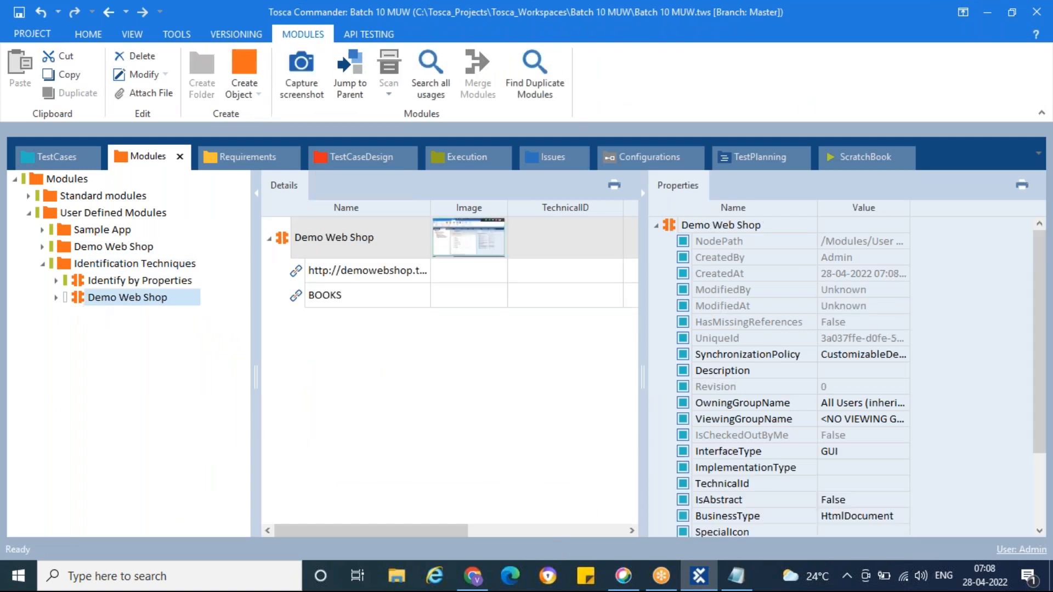
pyautogui.click(296, 274)
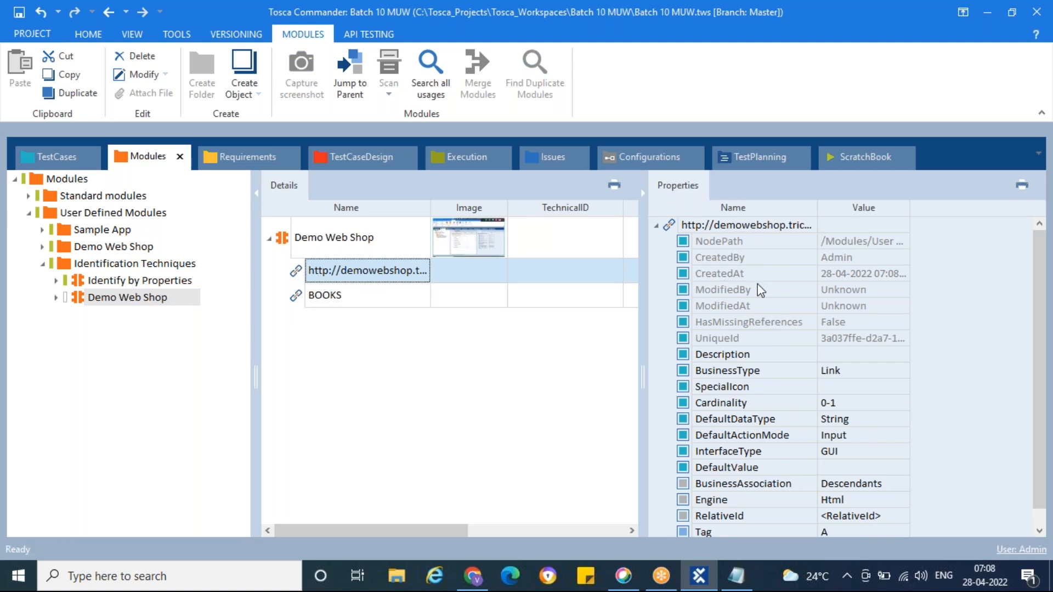
pyautogui.scroll(-1, 771, 379)
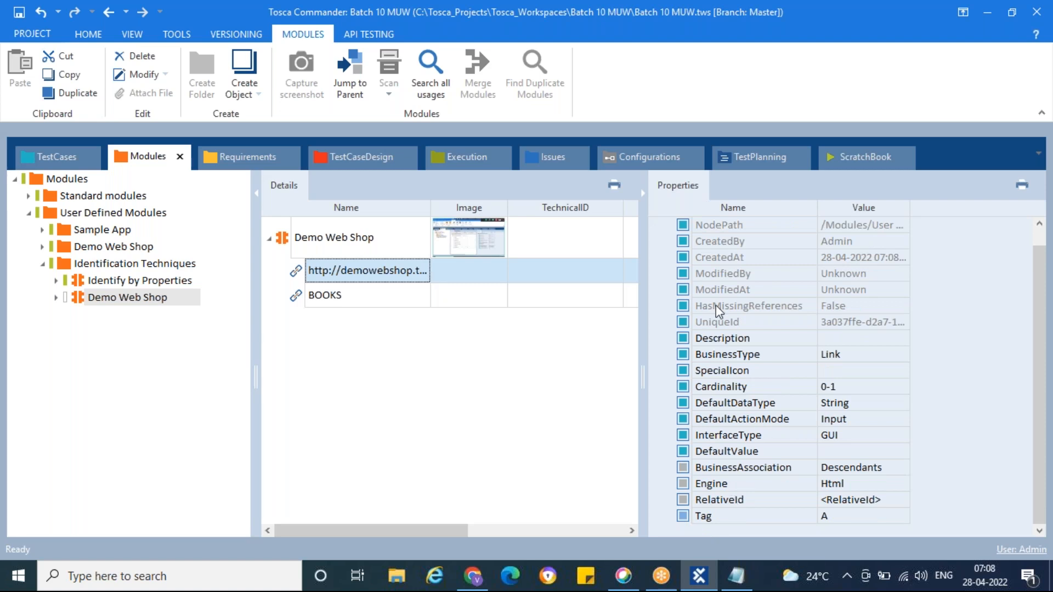
pyautogui.click(684, 501)
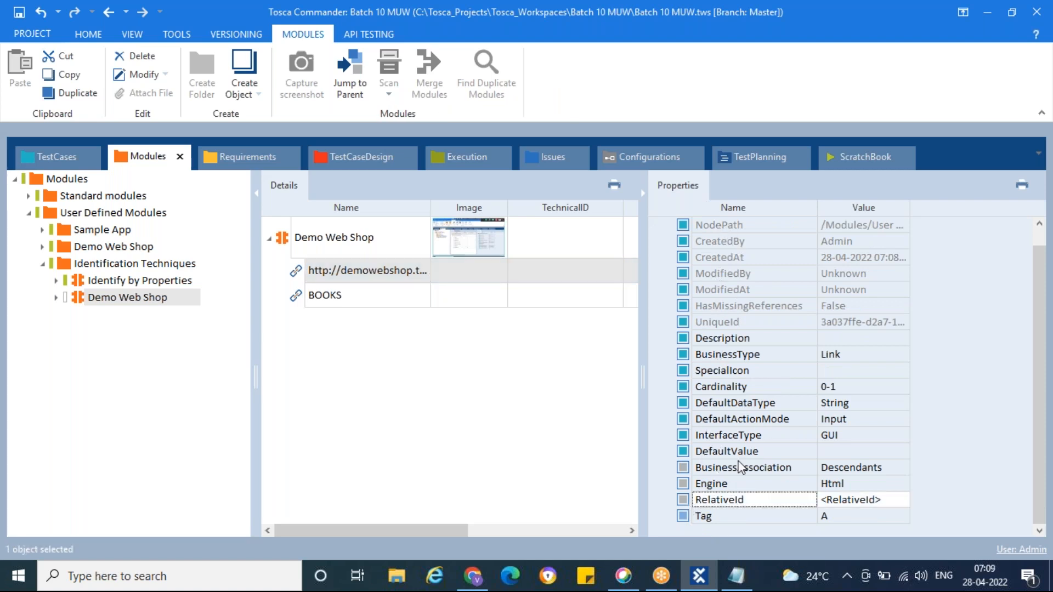
pyautogui.scroll(1, 756, 444)
pyautogui.scroll(-1, 744, 314)
pyautogui.click(902, 502)
pyautogui.click(902, 500)
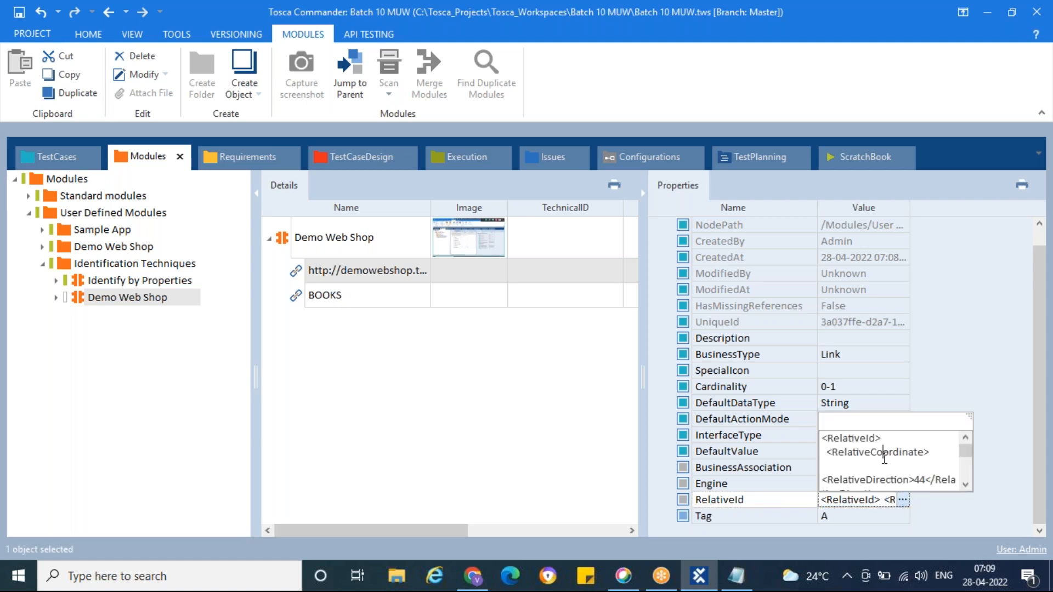
pyautogui.hotkey('ctrl', 'a')
pyautogui.click(11, 581)
pyautogui.write('Note')
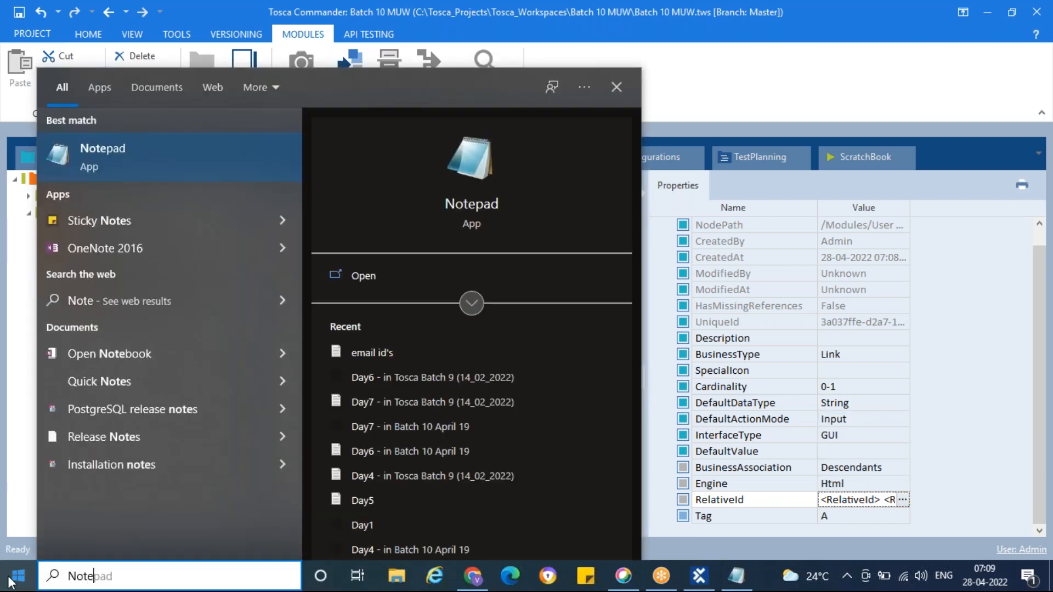
pyautogui.press('Return')
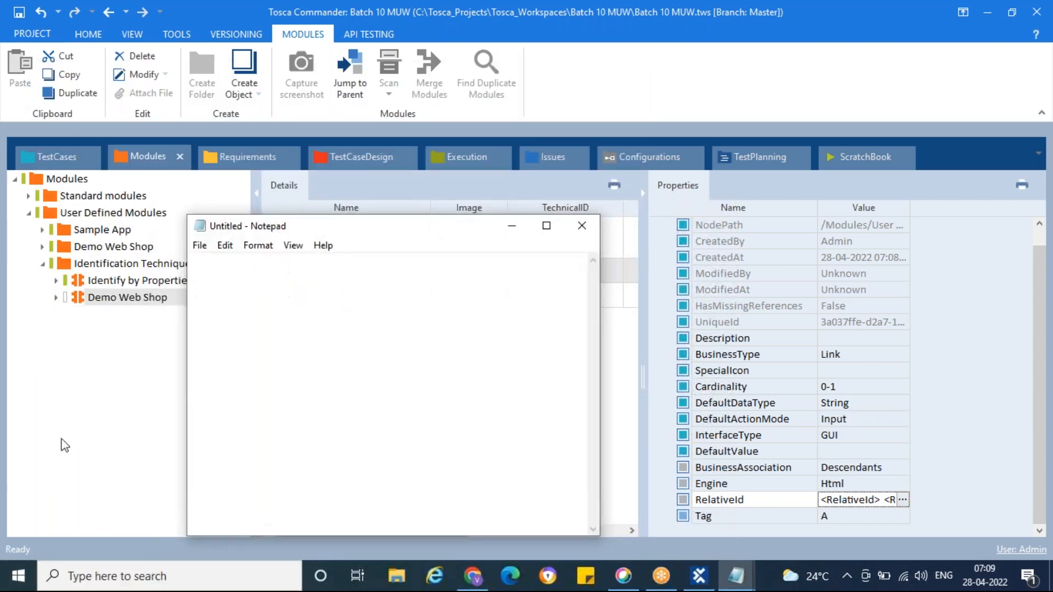
pyautogui.write('<RelativeId>   <RelativeCoordinate>     <RelativeDirection>44</RelativeDirection>     <RelativeIndex>1</RelativeIndex>   </RelativeCoordinate>   <ModuleAttribute>     <BusinessType>Link</BusinessType>     <XParameters>       <BusinessIdParameters />       <ConfigurationParameters>         <KeyValuePair>           <Key>Engine</Key>           <Value>Html</Value>         </KeyValuePair>         <KeyValuePair>           <Key>BusinessAssociation</Key>           <Value>Descendants</Value>         </KeyValuePair>       </ConfigurationParameters>       <ReflectedIdParameters />       <SteeringParameters />       <TechnicalIdParameters>         <KeyValuePair>           <Key>InnerText</Key>           <Value>BOOKS</Value>         </KeyValuePair>         <KeyValuePair>           <Key>Tag</Key>           <Value>A</Value>         </KeyValuePair>       </TechnicalIdParameters>       <TransitionParameters />     </XParameters>   </ModuleAttribute>   <UseContextOfTargetControl>true</UseContextOfTargetControl> </RelativeId>')
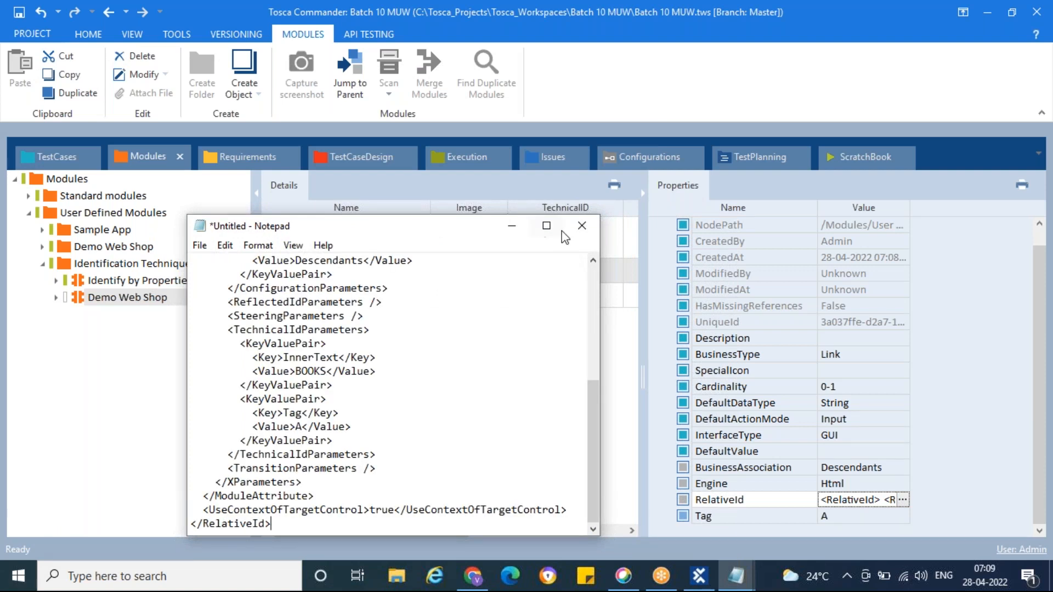
pyautogui.click(546, 225)
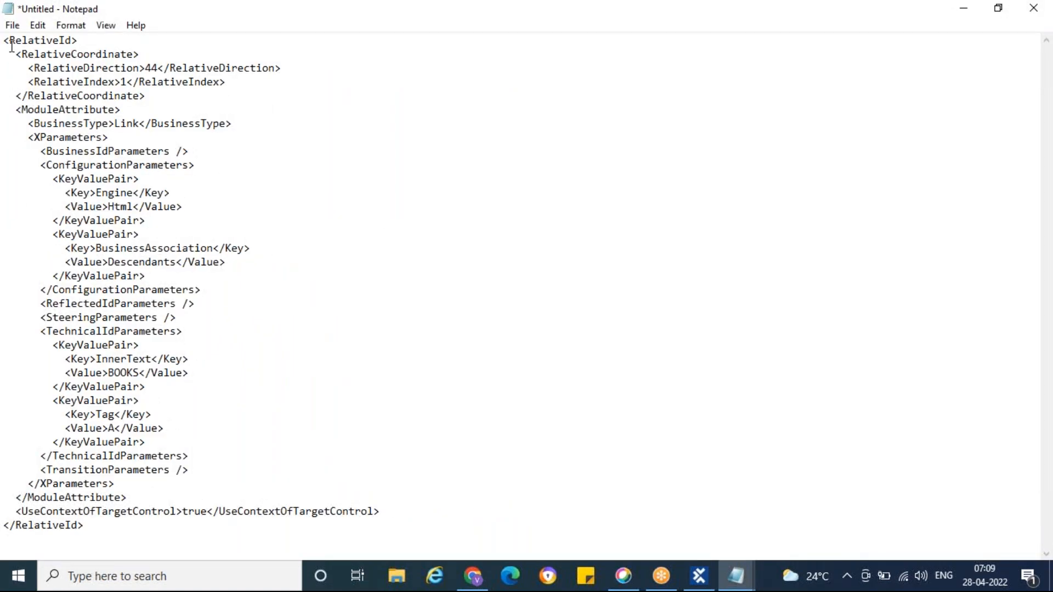
pyautogui.moveTo(3, 39); pyautogui.dragTo(266, 523)
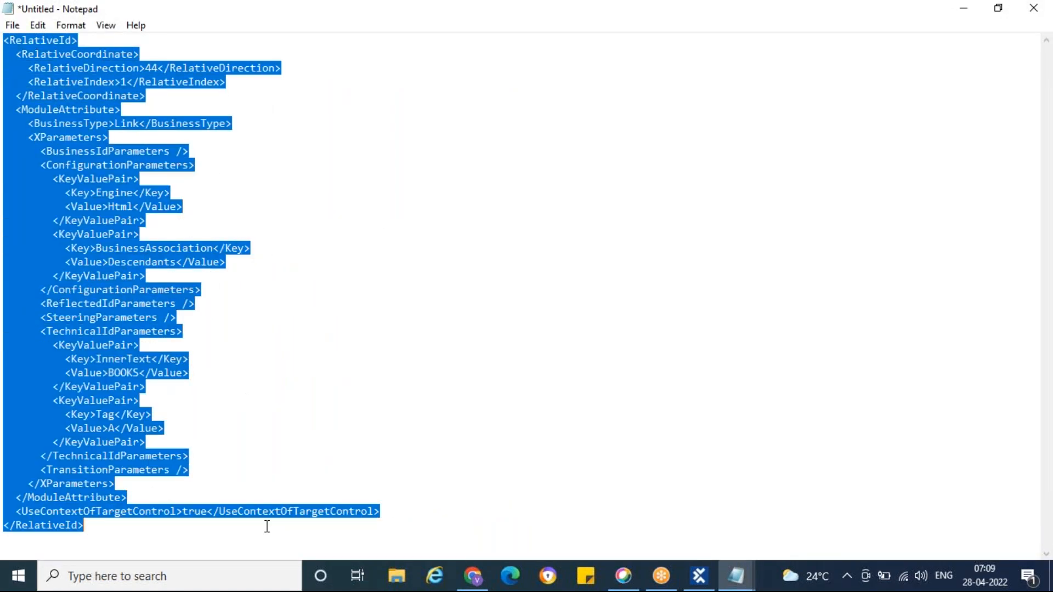
pyautogui.click(278, 445)
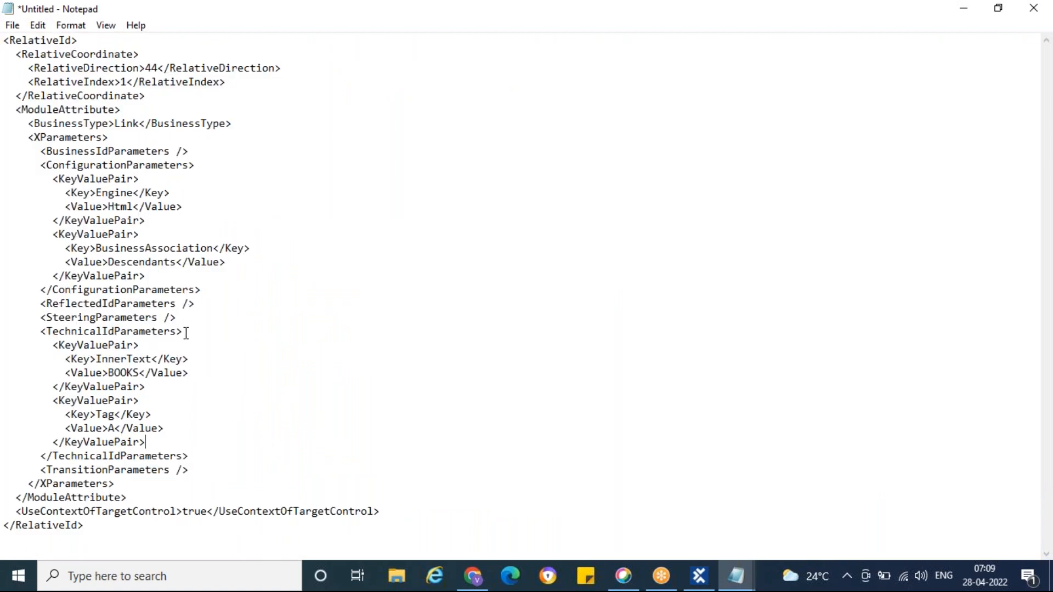
pyautogui.moveTo(85, 525); pyautogui.dragTo(6, 40)
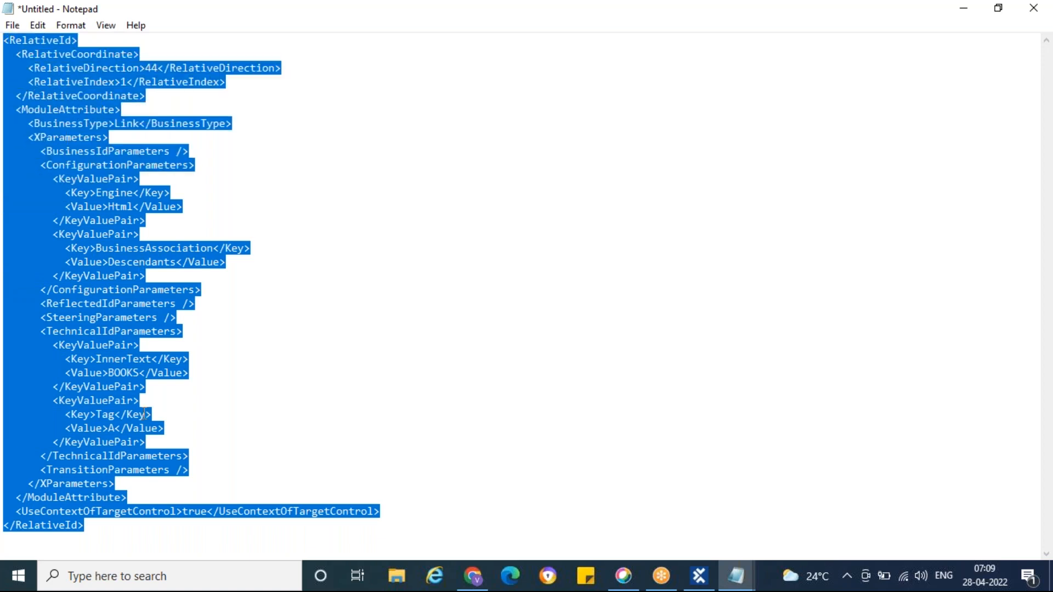
# Step: Return to Tosca Commander and examine the BOOKS link's identification properties, InnerText and Tag
pyautogui.click(699, 575)
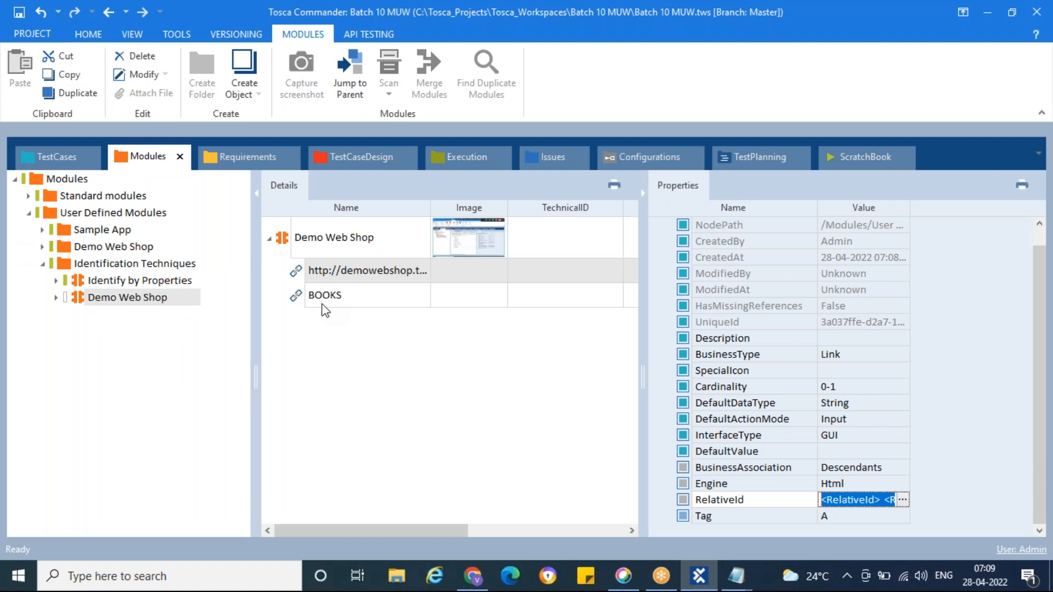
pyautogui.click(296, 302)
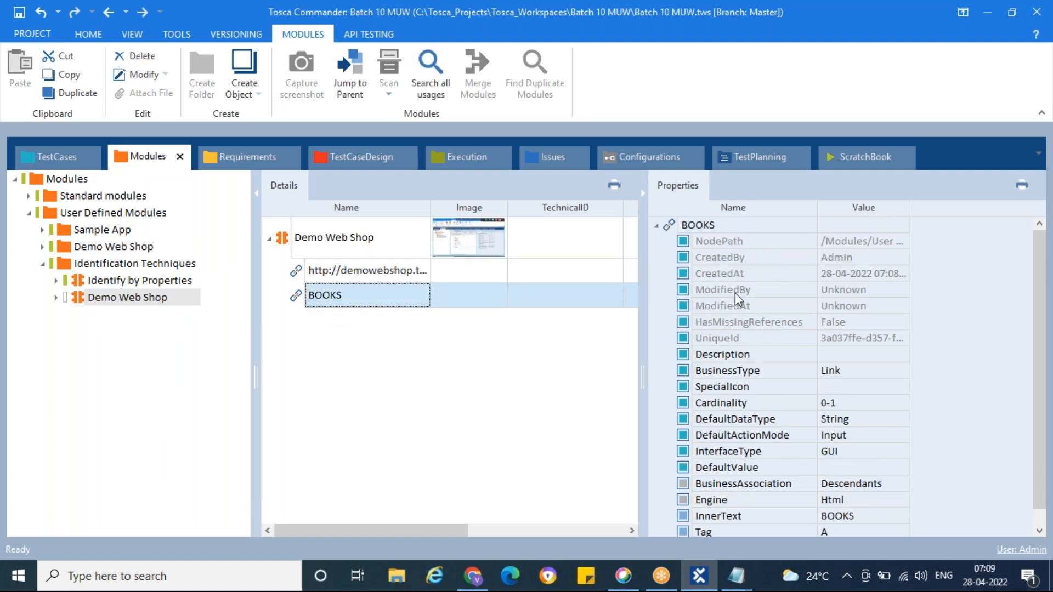
pyautogui.scroll(-1, 729, 344)
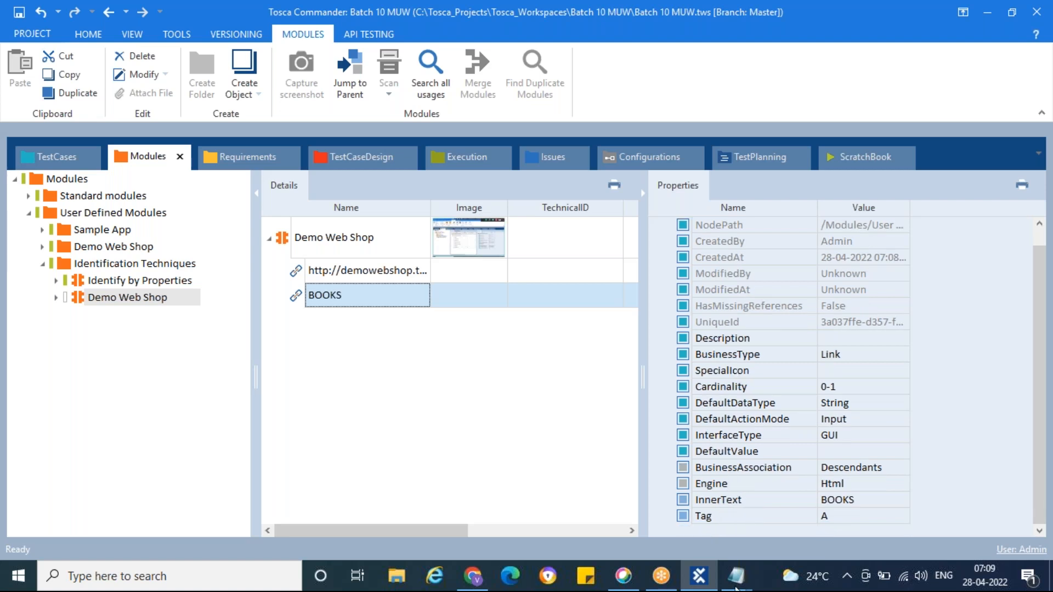
pyautogui.click(833, 504)
# Step: Examine the Tag, BusinessType and Engine entries in the RelativeId XML in Notepad, and close the document without saving it
pyautogui.click(322, 411)
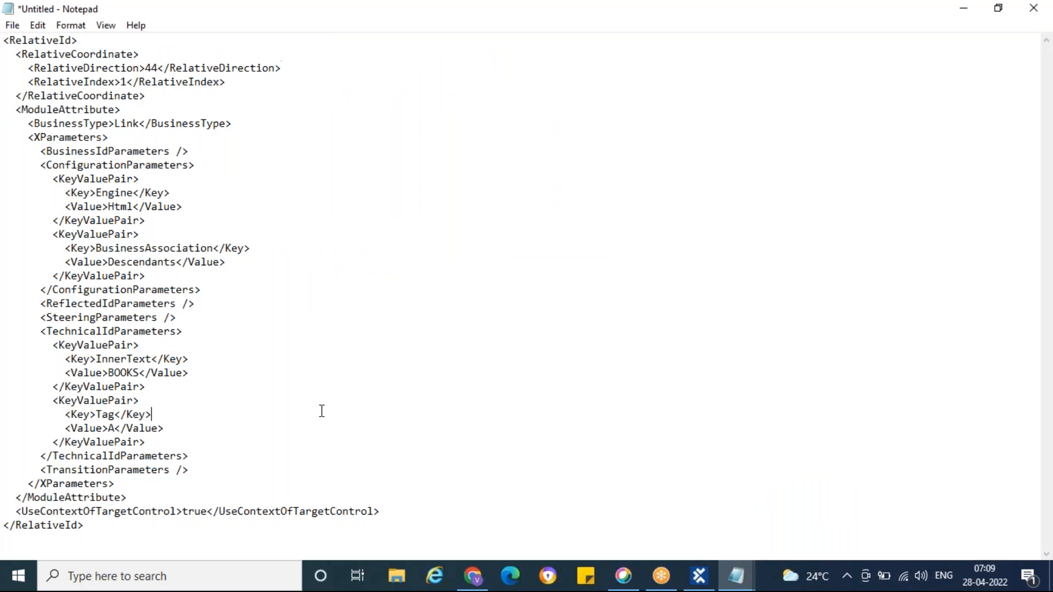
pyautogui.doubleClick(102, 414)
pyautogui.moveTo(108, 428); pyautogui.dragTo(127, 428)
pyautogui.moveTo(34, 123); pyautogui.dragTo(214, 124)
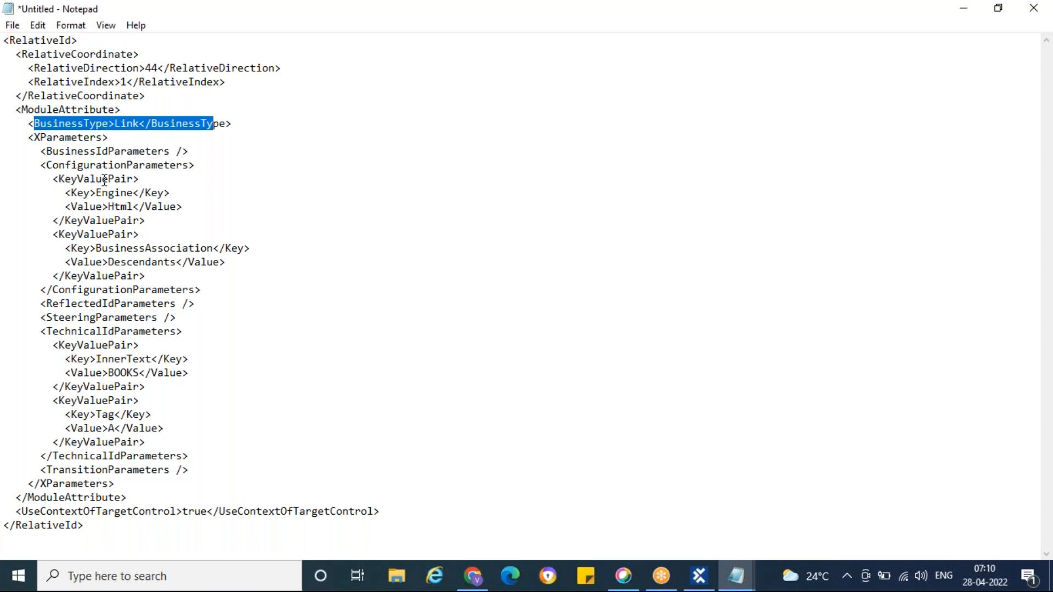
pyautogui.click(71, 194)
pyautogui.moveTo(73, 193); pyautogui.dragTo(168, 194)
pyautogui.click(71, 193)
pyautogui.moveTo(61, 194); pyautogui.dragTo(188, 207)
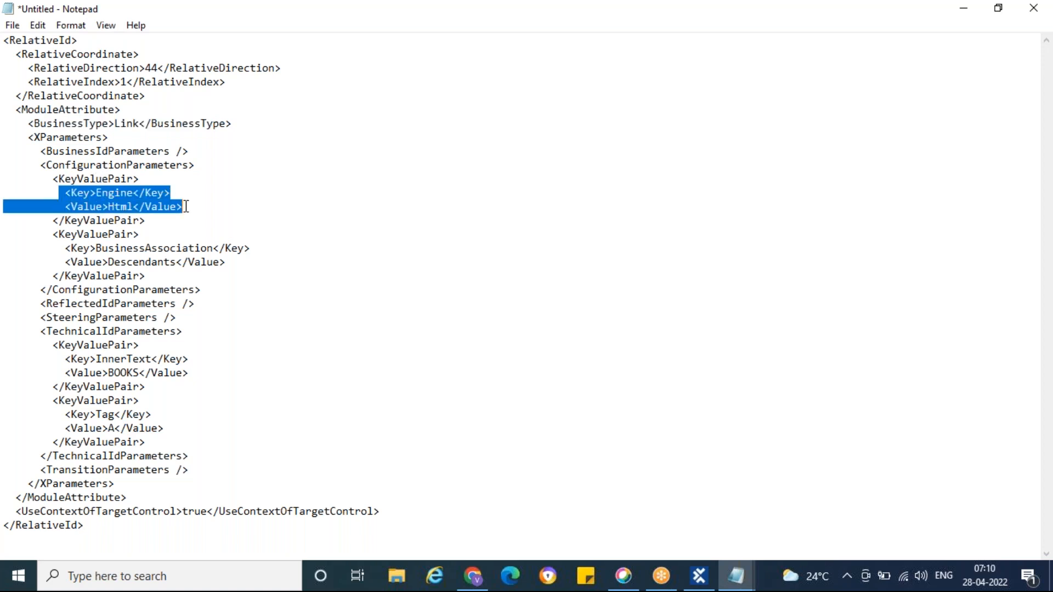
pyautogui.rightClick(265, 12)
pyautogui.click(323, 113)
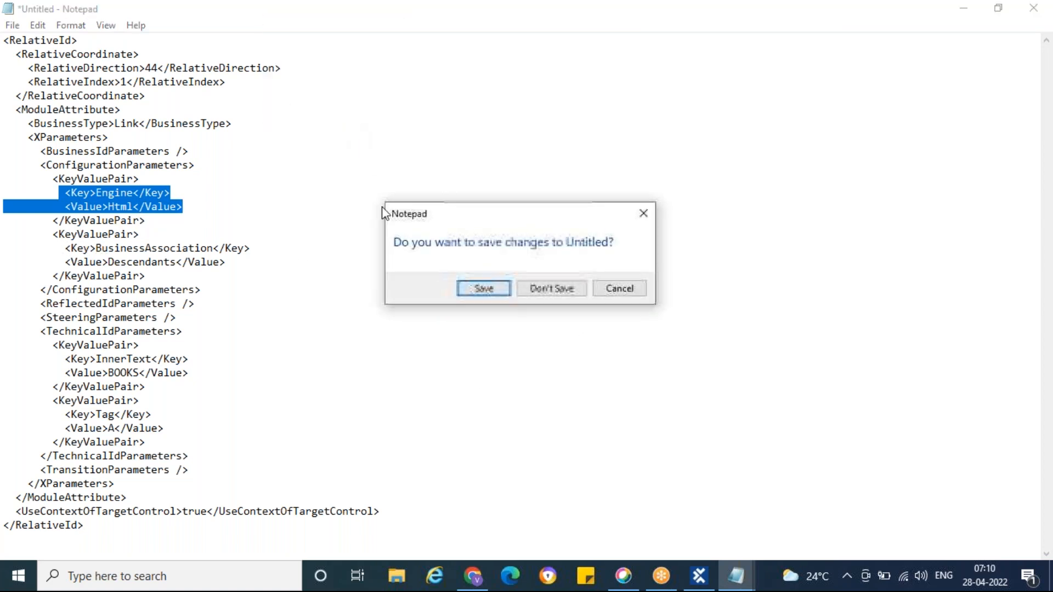
pyautogui.click(545, 292)
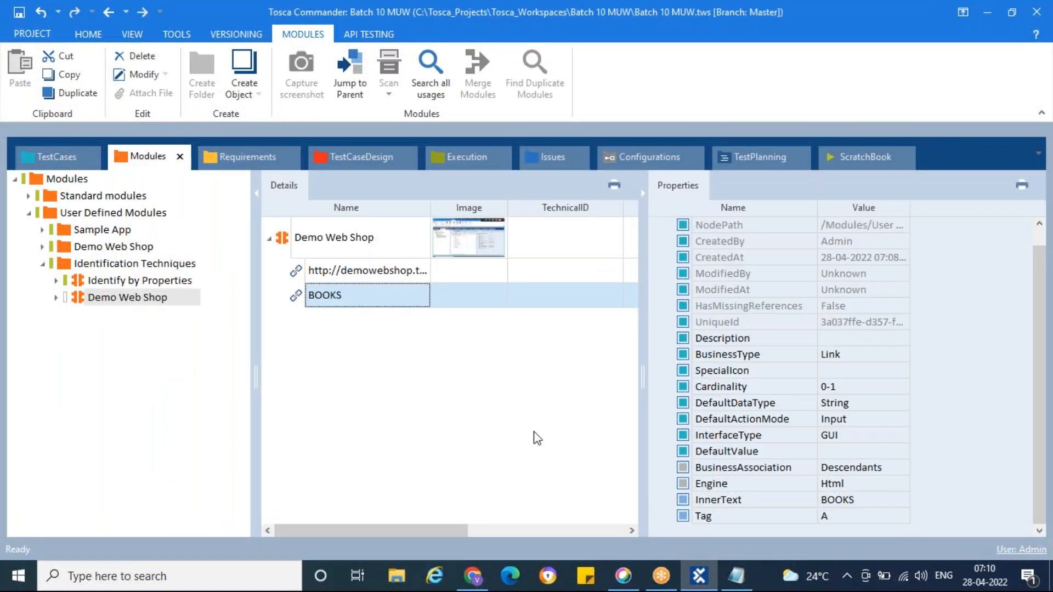
pyautogui.click(299, 271)
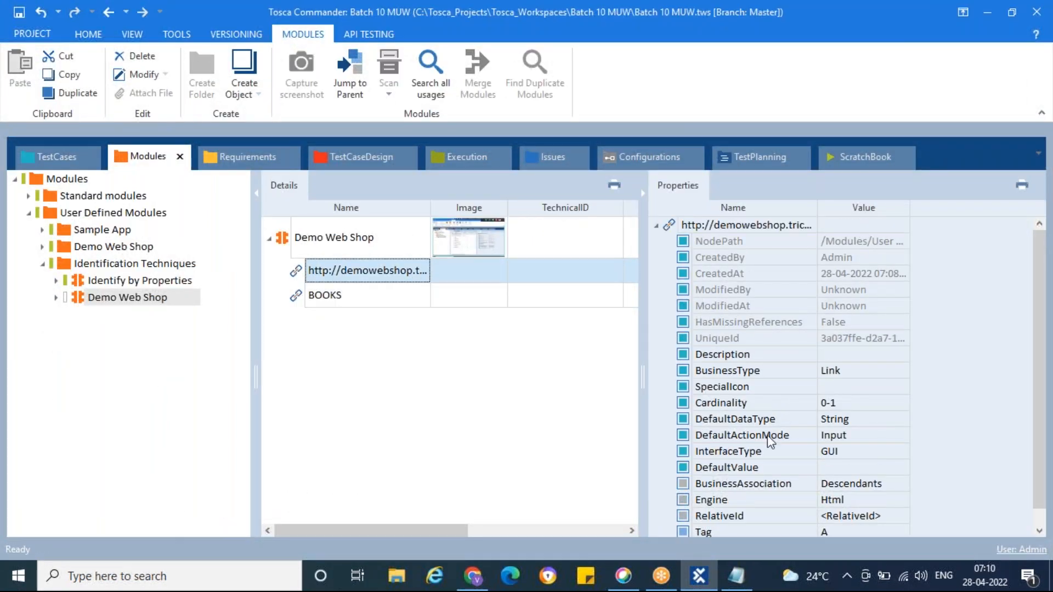
pyautogui.click(885, 516)
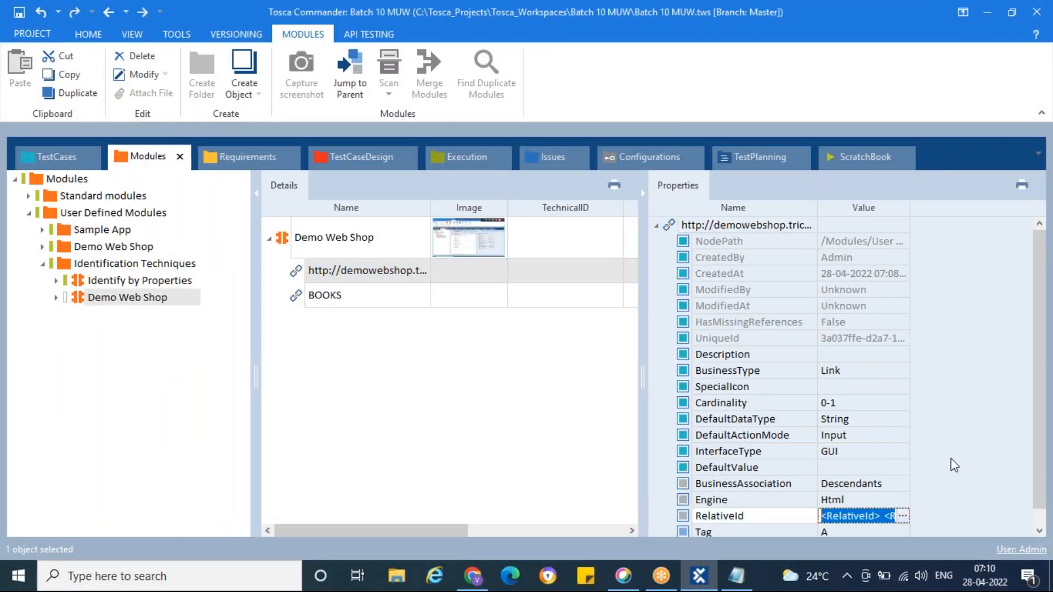
pyautogui.click(901, 516)
pyautogui.click(987, 364)
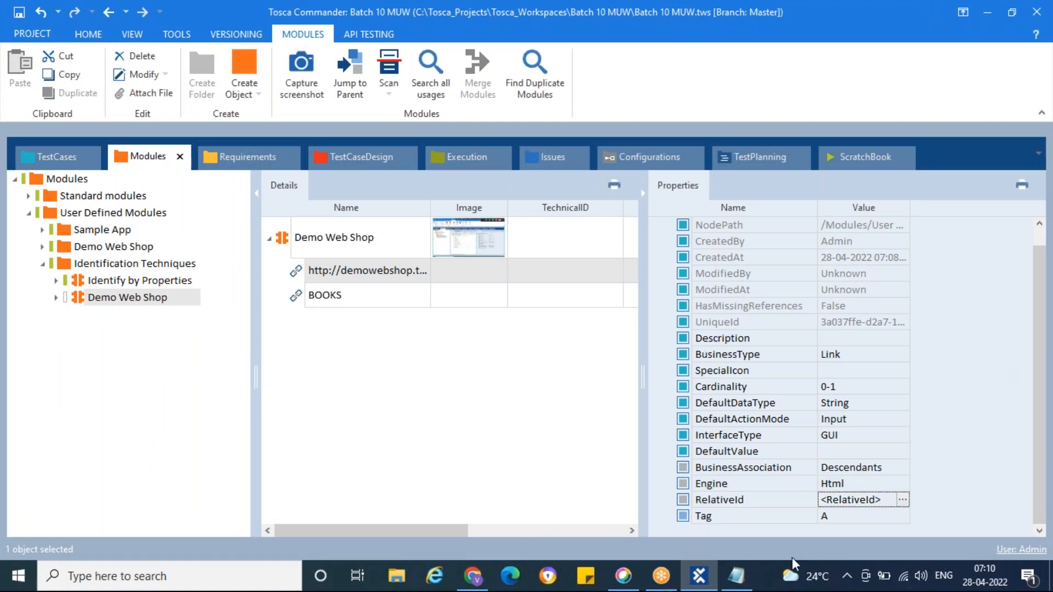
# Step: Switch to the Day8 notes in Notepad and add a colon after the second item, Identify by Anchor
pyautogui.click(735, 576)
pyautogui.click(542, 175)
pyautogui.write(':')
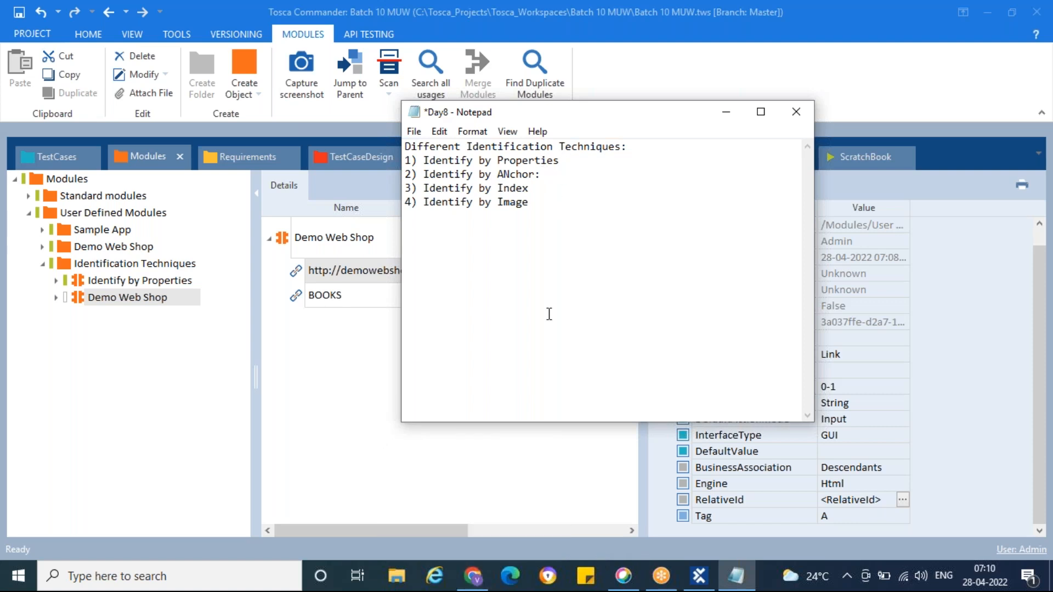
# Step: Copy "Representation Properties, Technical Properties and Transition Properties" from Day7 in the Batch 10 April 19 folder to Identify by Properties in Day8
pyautogui.click(531, 498)
pyautogui.moveTo(473, 577)
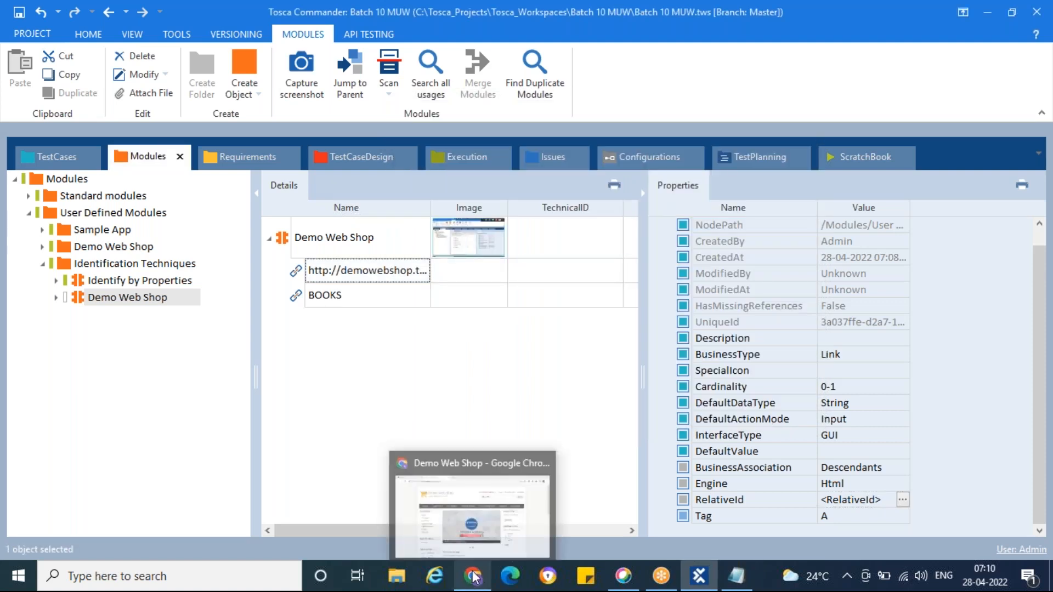
pyautogui.click(1051, 577)
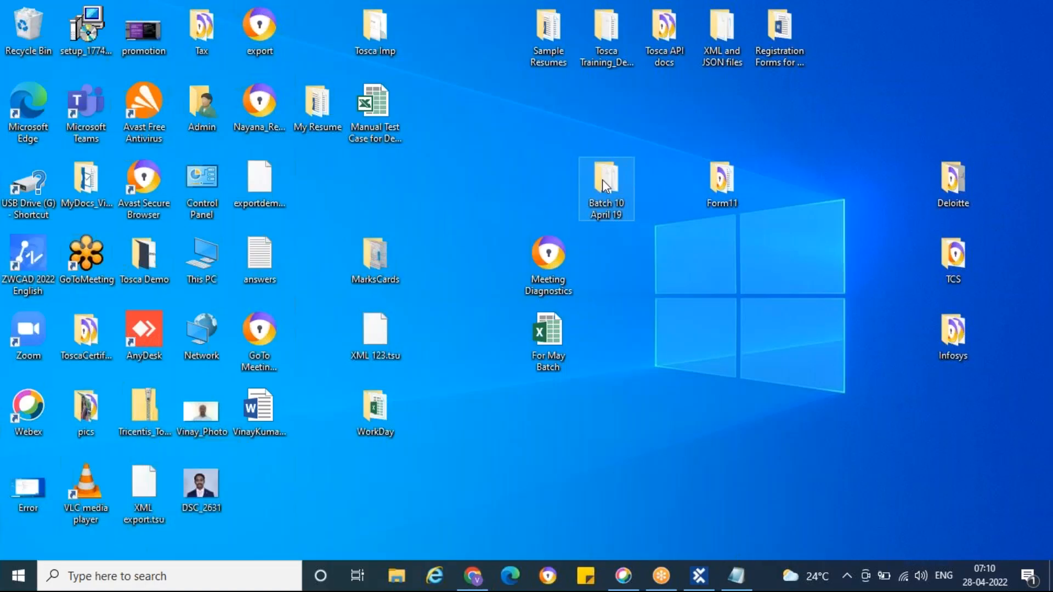
pyautogui.doubleClick(602, 179)
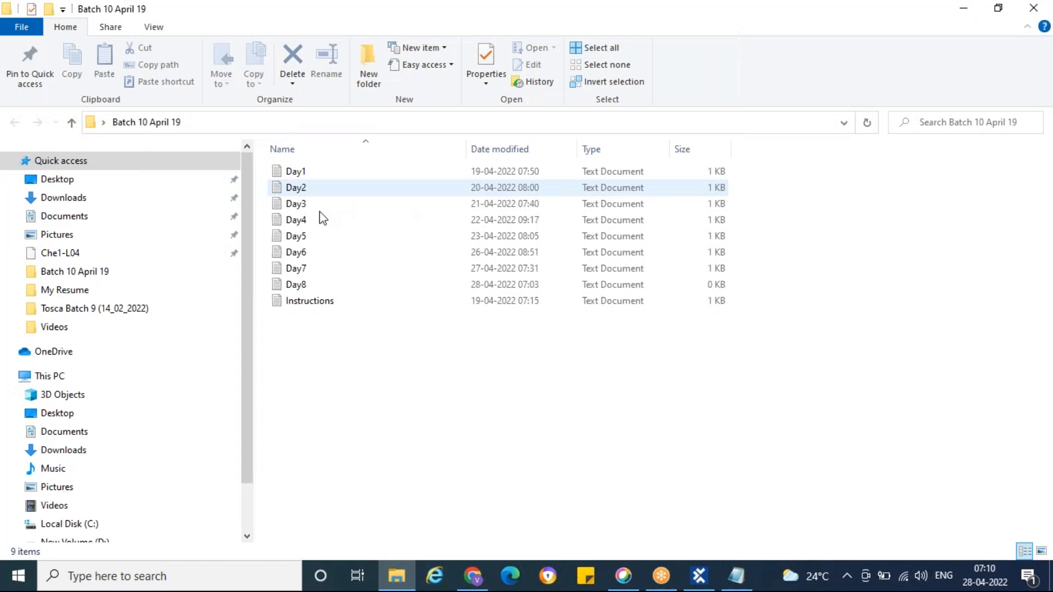
pyautogui.doubleClick(324, 275)
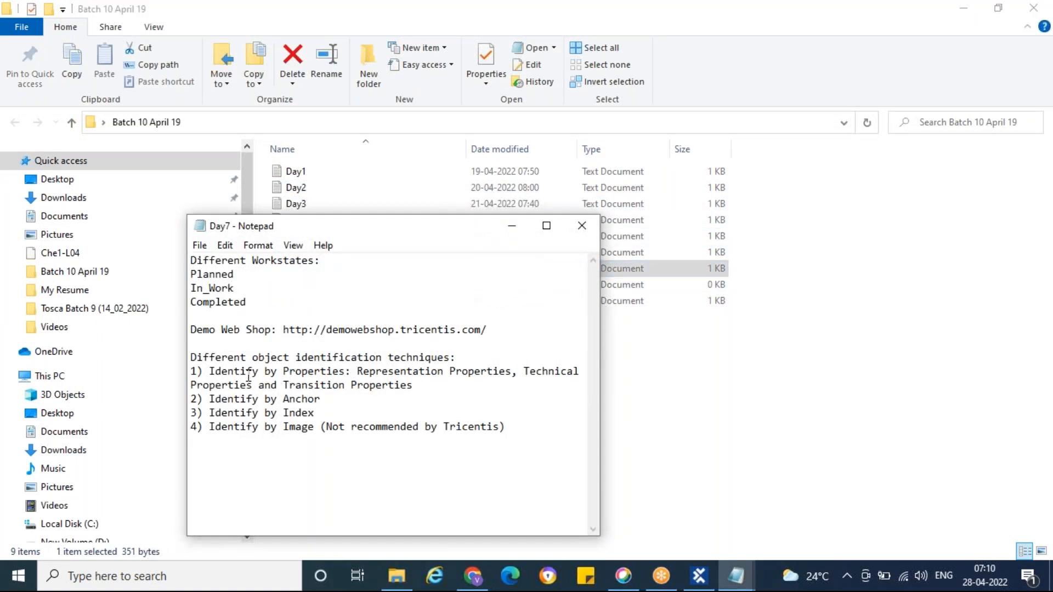
pyautogui.moveTo(358, 375); pyautogui.dragTo(415, 383)
pyautogui.hotkey('ctrl', 'c')
pyautogui.click(511, 226)
pyautogui.click(724, 585)
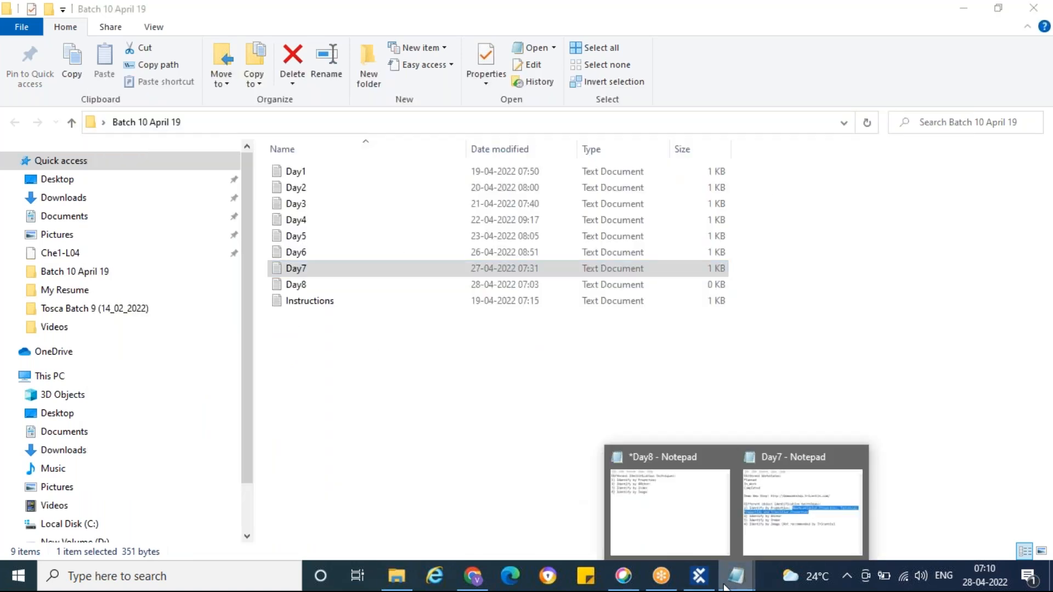
pyautogui.click(691, 501)
pyautogui.click(565, 167)
pyautogui.hotkey('ctrl', 'v')
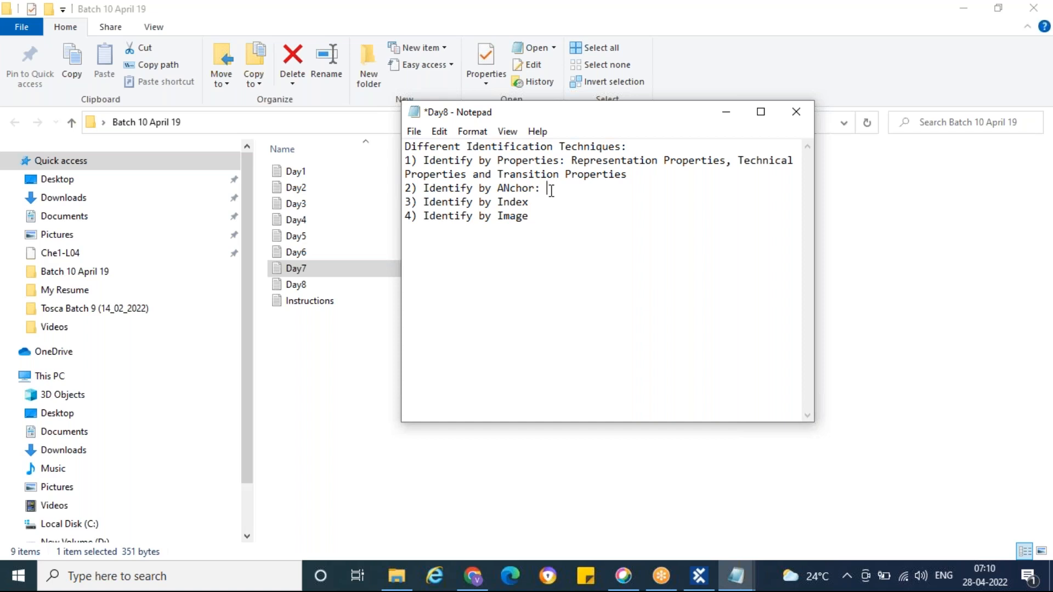
# Step: Describe Identify by Anchor in the Day8 notes as "Identify an element using the reference of another uniquely identified element."
pyautogui.write('Identify an w')
pyautogui.press('BackSpace')
pyautogui.write('element using the ')
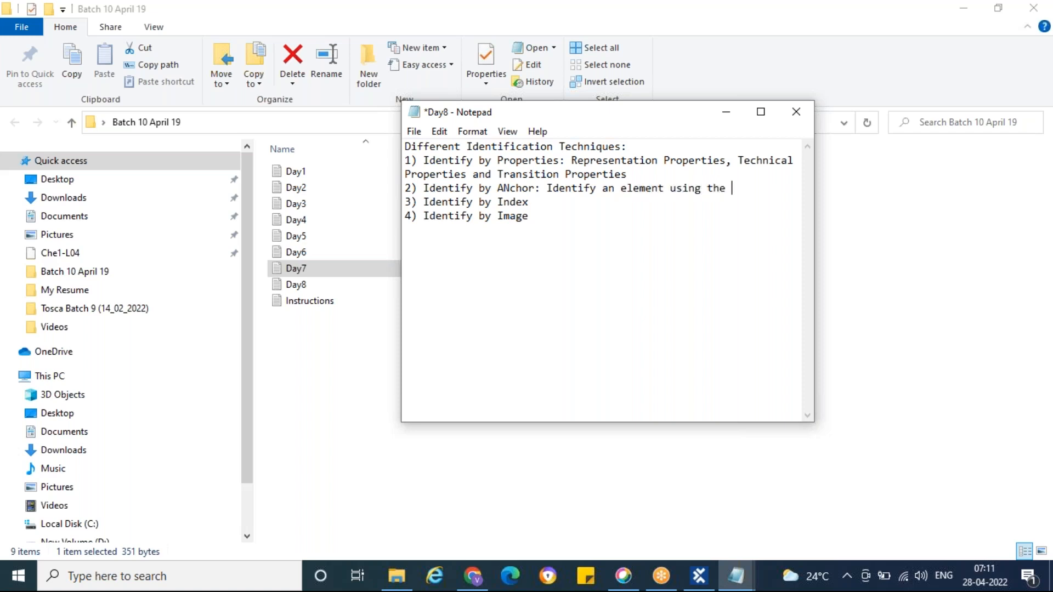
pyautogui.write('reference of another uniquely identified ')
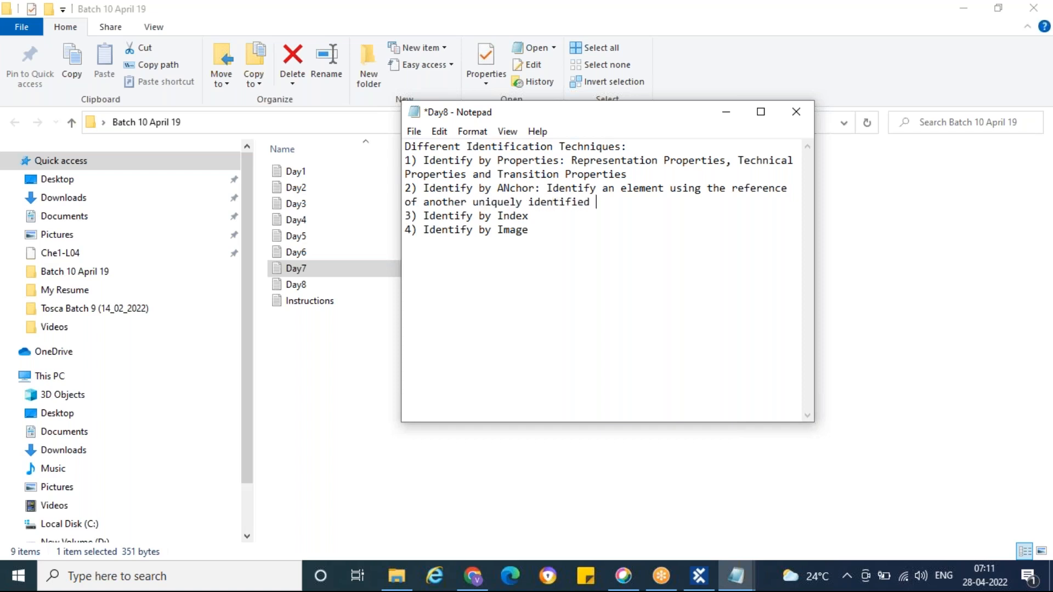
pyautogui.write('elememnt\\\\')
pyautogui.press('BackSpace')
pyautogui.press('BackSpace')
pyautogui.press('BackSpace')
pyautogui.press('BackSpace')
# Step: Correct the misspelled "ANchor" to "Anchor" in the second item of the Day8 notes
pyautogui.press('BackSpace')
pyautogui.write('n')
pyautogui.click(511, 189)
pyautogui.press('BackSpace')
pyautogui.write('n')
pyautogui.hotkey('ctrl', 's')
# Step: Switch back to Tosca Commander and close the Day7 notes
pyautogui.click(474, 584)
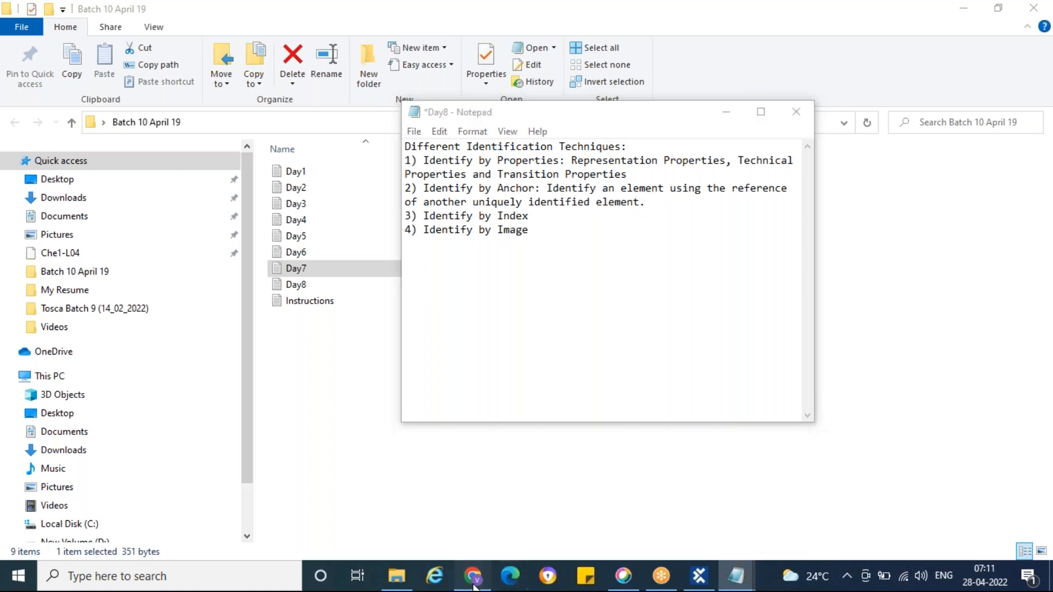
pyautogui.click(698, 576)
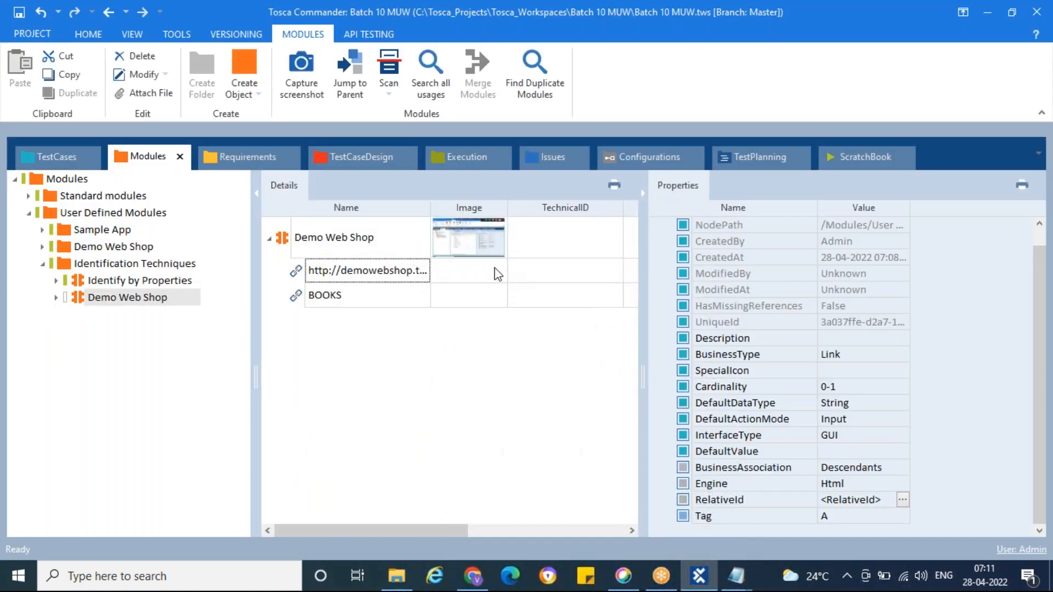
pyautogui.click(736, 576)
pyautogui.click(801, 482)
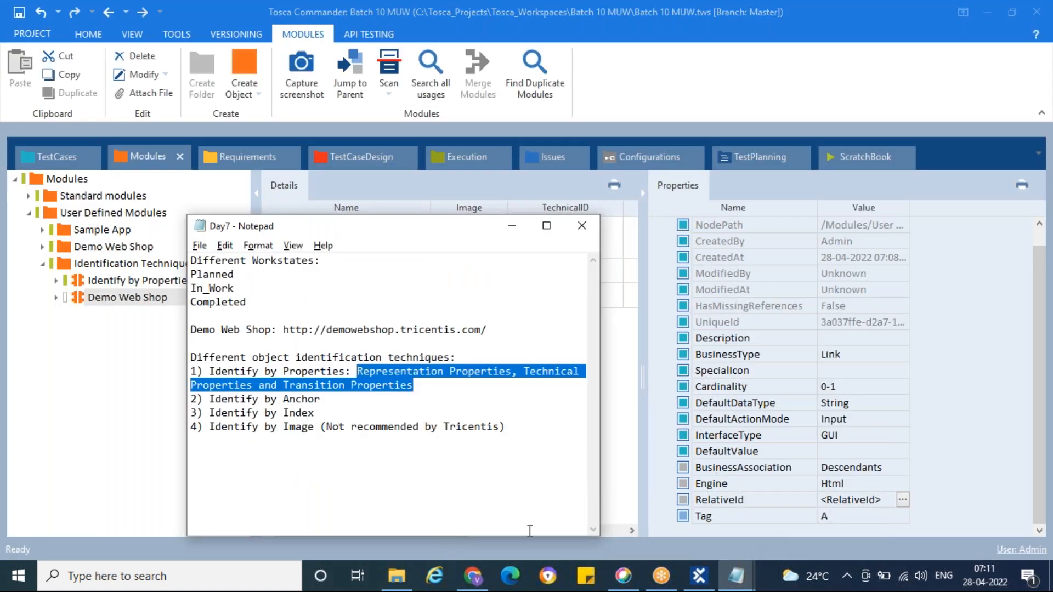
pyautogui.click(582, 225)
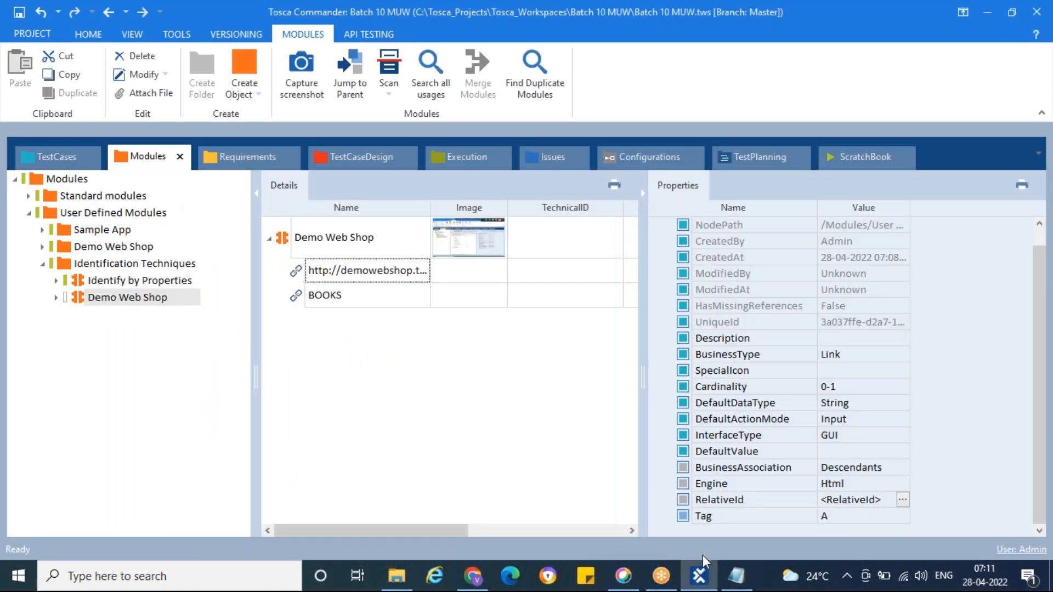
# Step: Add "Special Property: RelativeId" to the Identify by Anchor description in the Day8 notes and save the file
pyautogui.click(736, 576)
pyautogui.hotkey('alt', 'Tab')
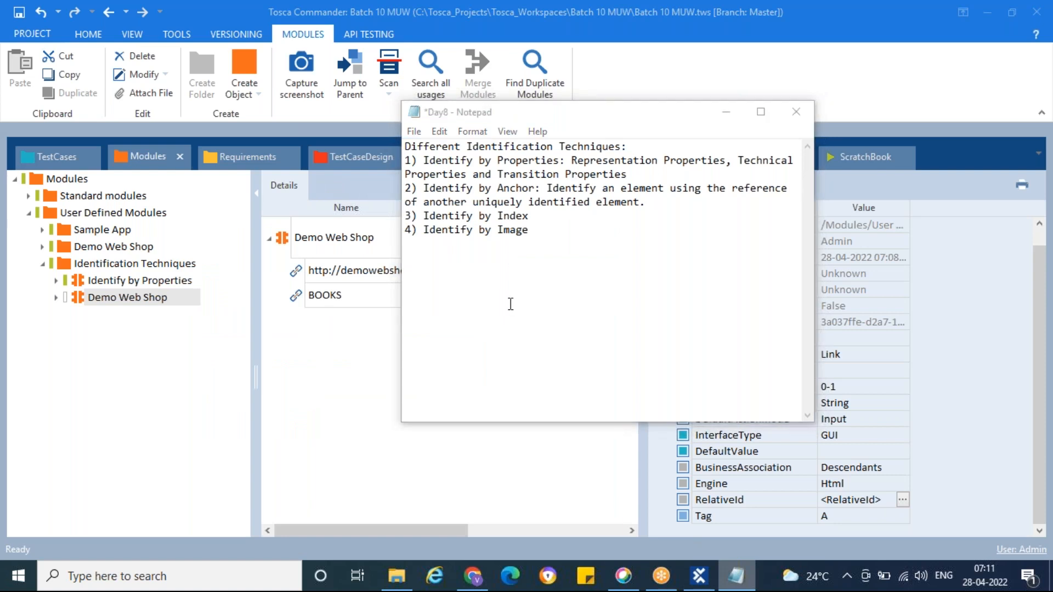
pyautogui.click(537, 322)
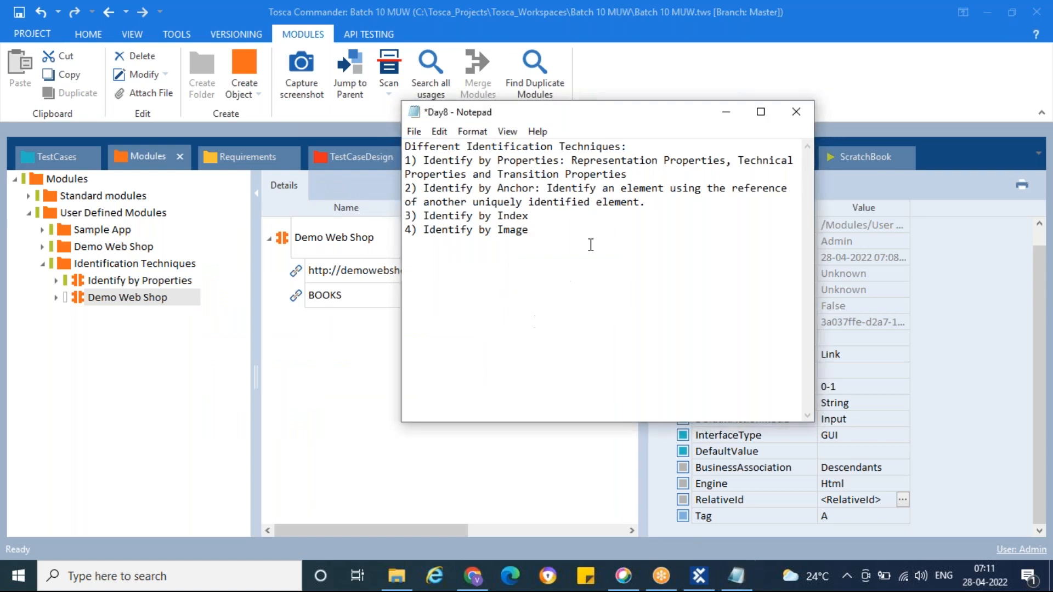
pyautogui.click(651, 202)
pyautogui.write('Property: RelativeId')
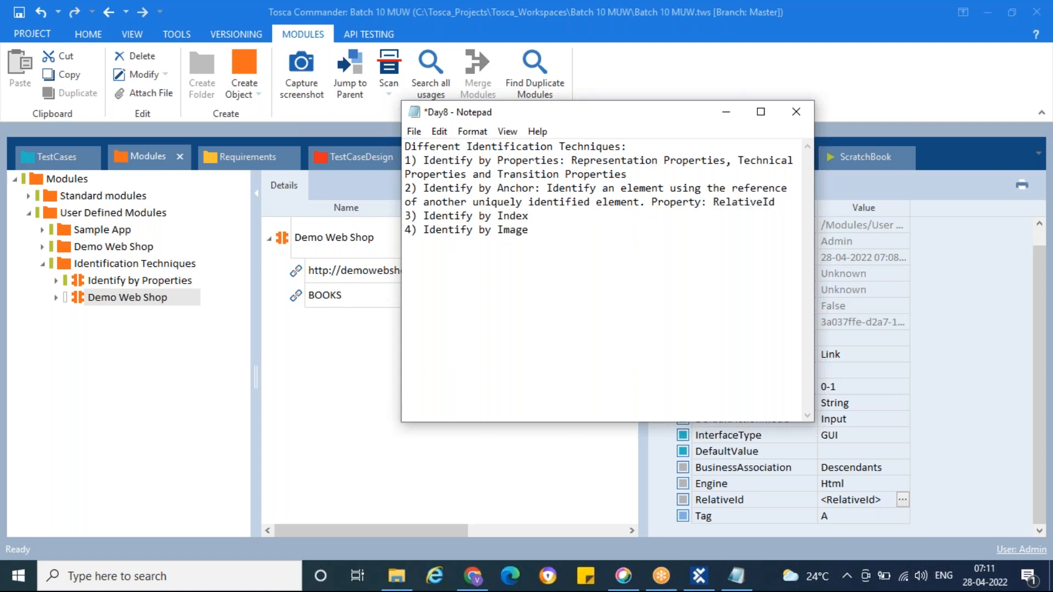
pyautogui.click(652, 200)
pyautogui.write('Special')
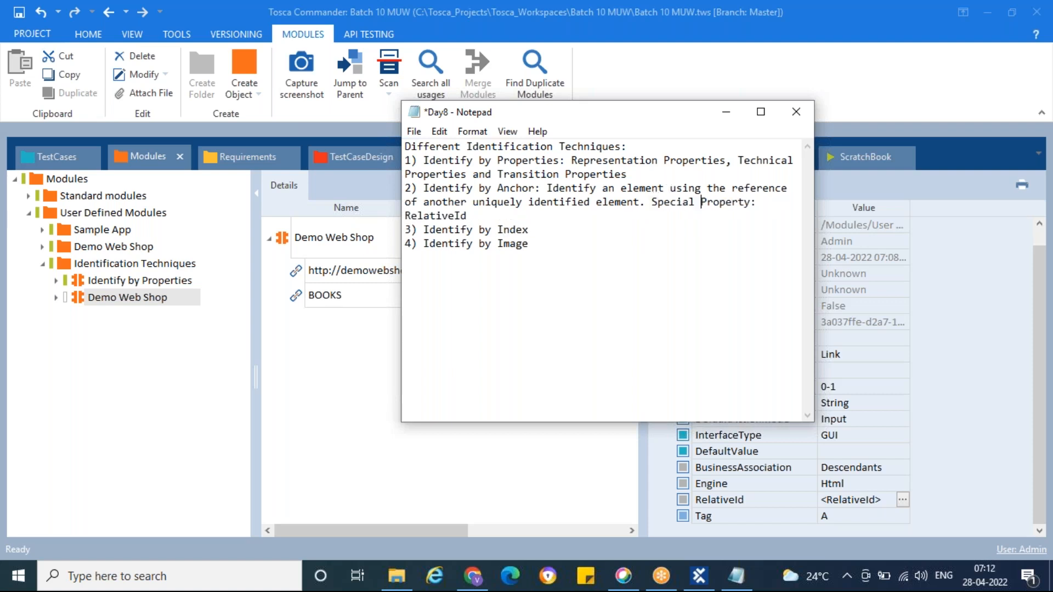
pyautogui.click(410, 215)
pyautogui.hotkey('ctrl', 's')
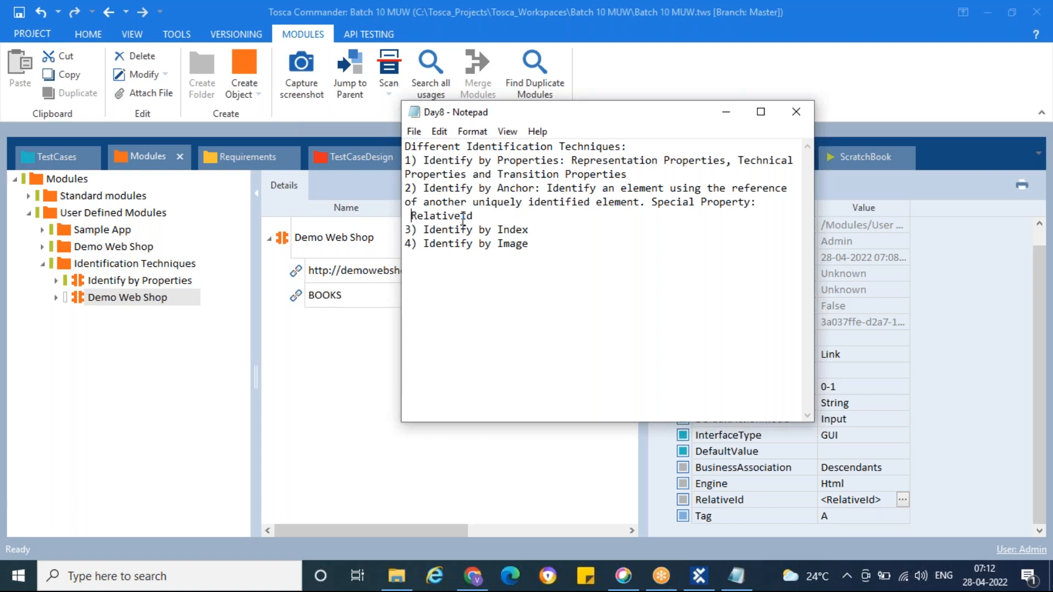
# Step: Switch to Tosca Commander and inspect the properties of the Books link in the Identify by Properties module
pyautogui.hotkey('alt', 'Tab')
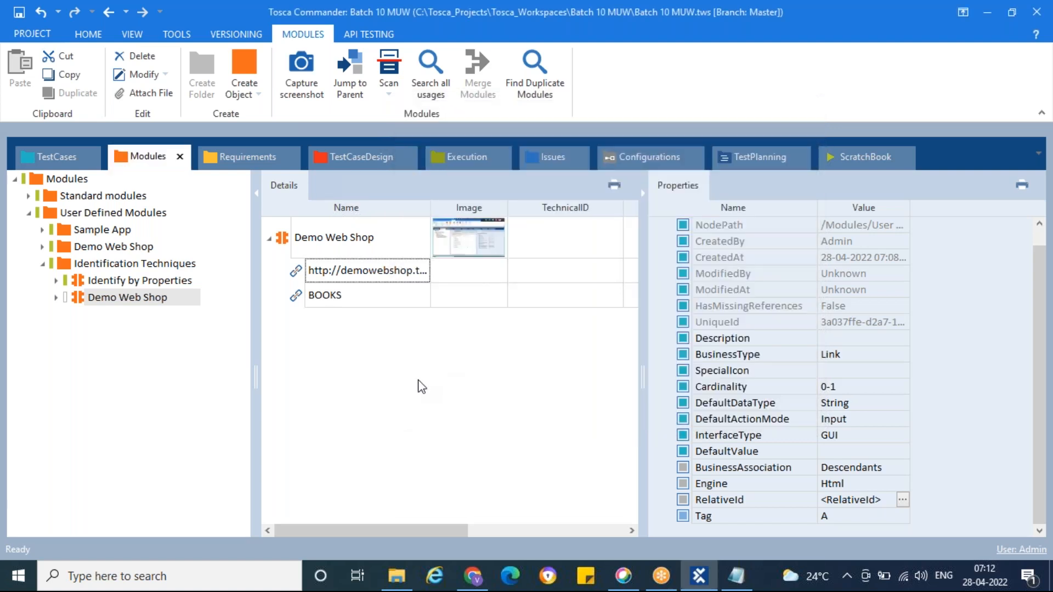
pyautogui.click(140, 280)
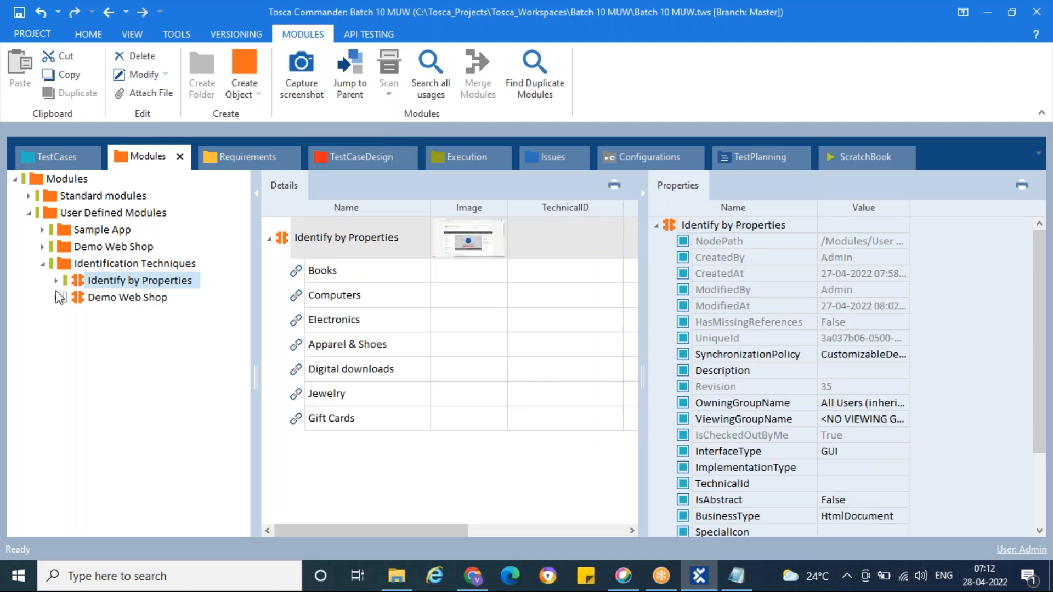
pyautogui.click(57, 281)
pyautogui.click(115, 314)
pyautogui.scroll(-1, 752, 494)
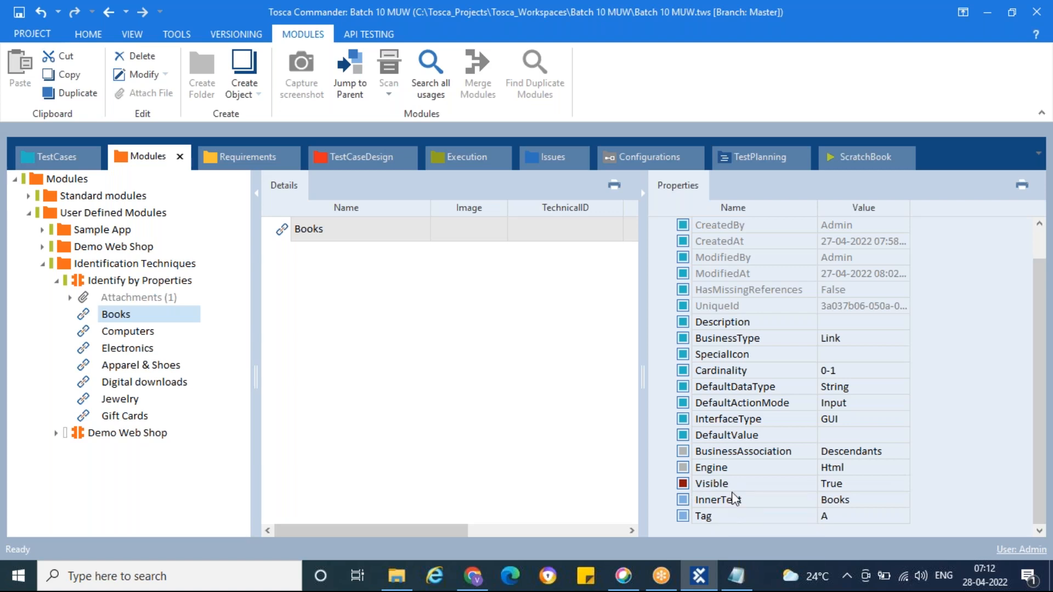
pyautogui.click(56, 281)
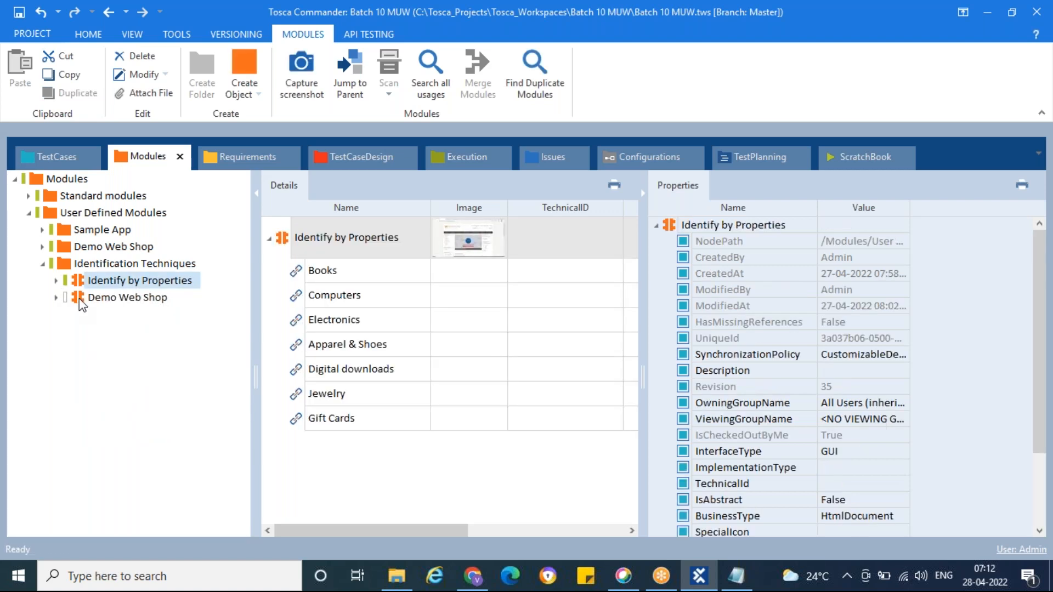
# Step: Rename the Demo Web Shop module in the Identification Techniques folder as "Identify by Anchor"
pyautogui.click(79, 298)
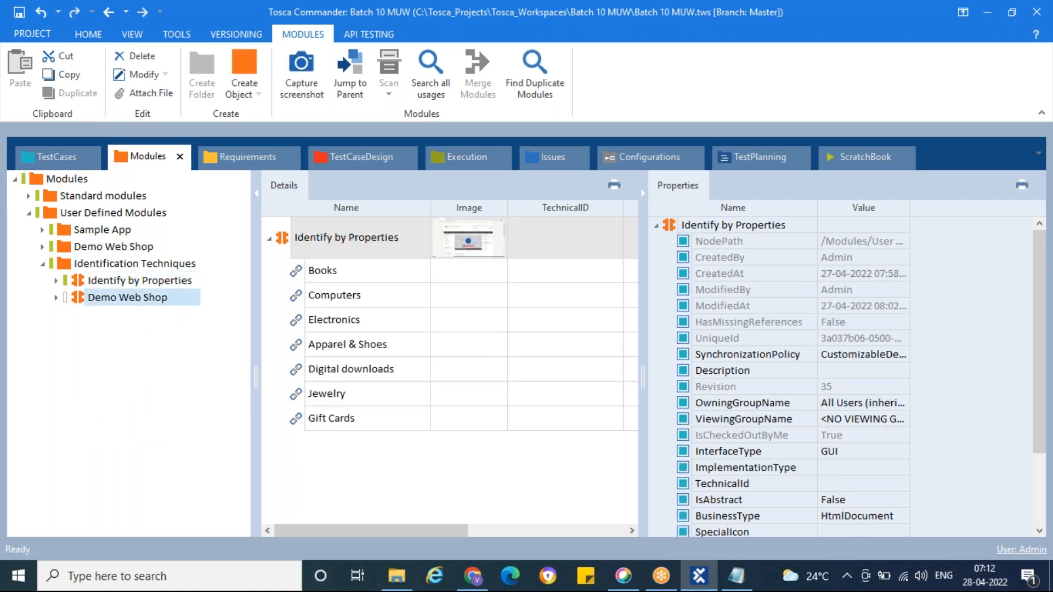
pyautogui.click(140, 297)
pyautogui.hotkey('ctrl', 'a')
pyautogui.write('Iden')
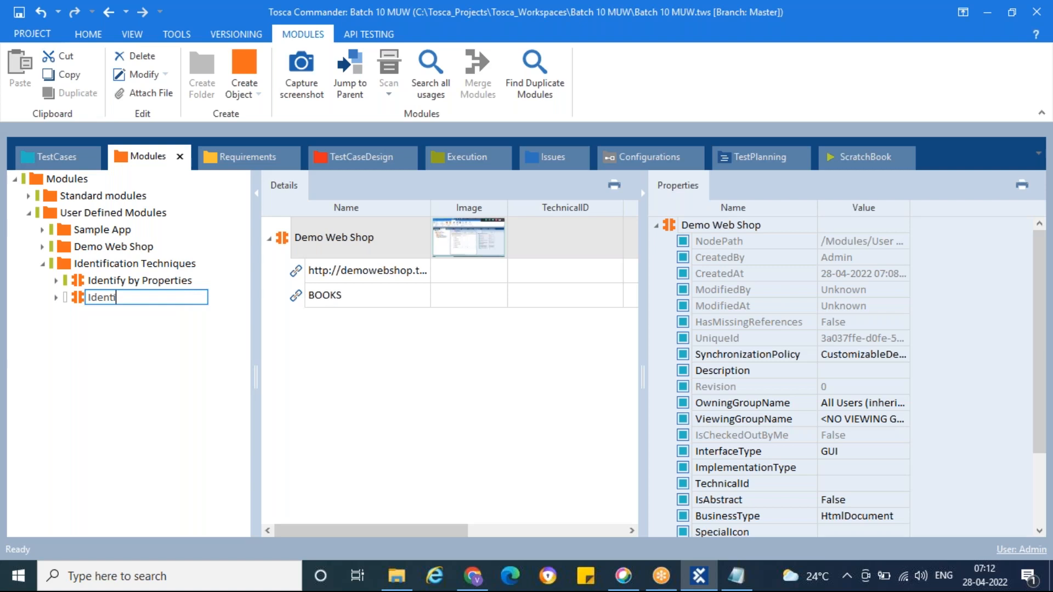
pyautogui.write('tify by ANchor')
pyautogui.press('Return')
pyautogui.doubleClick(156, 297)
pyautogui.press('BackSpace')
pyautogui.write('n')
pyautogui.press('Return')
# Step: Compare the contents of the Identify by Properties and Identify by Anchor modules
pyautogui.click(57, 297)
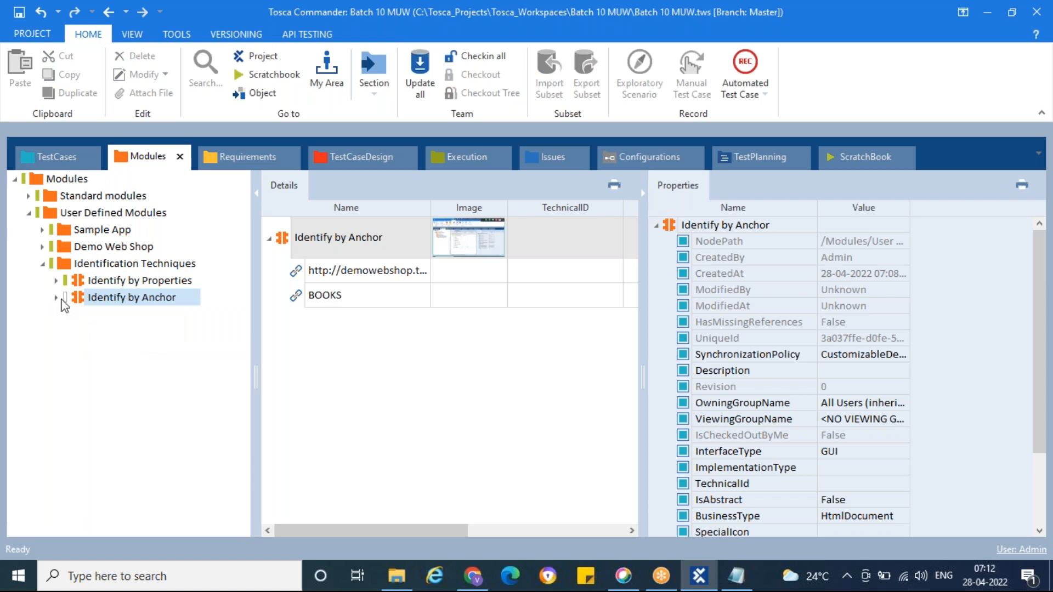
pyautogui.click(79, 279)
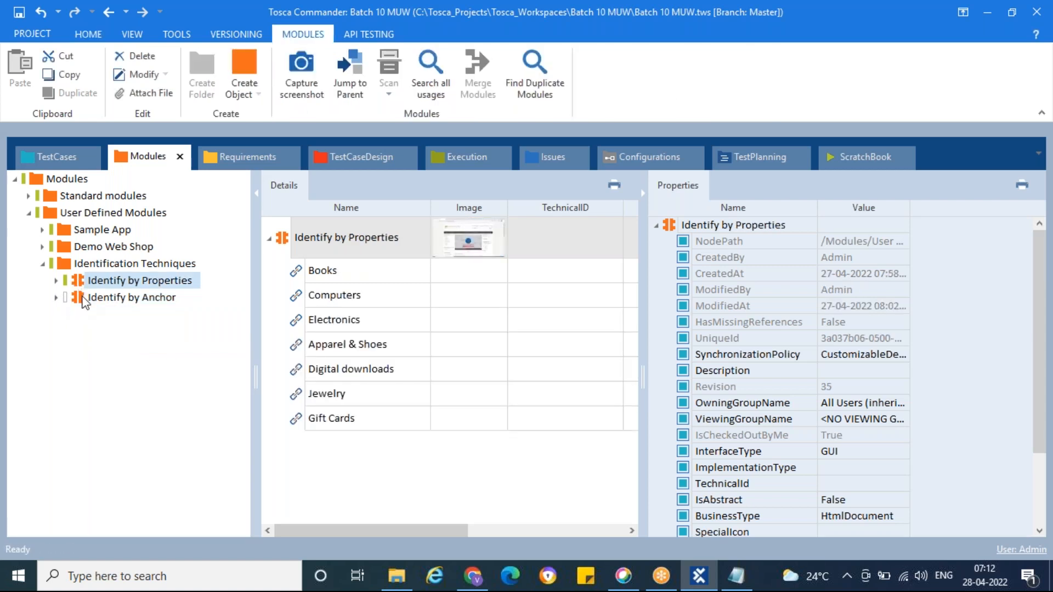
pyautogui.click(81, 299)
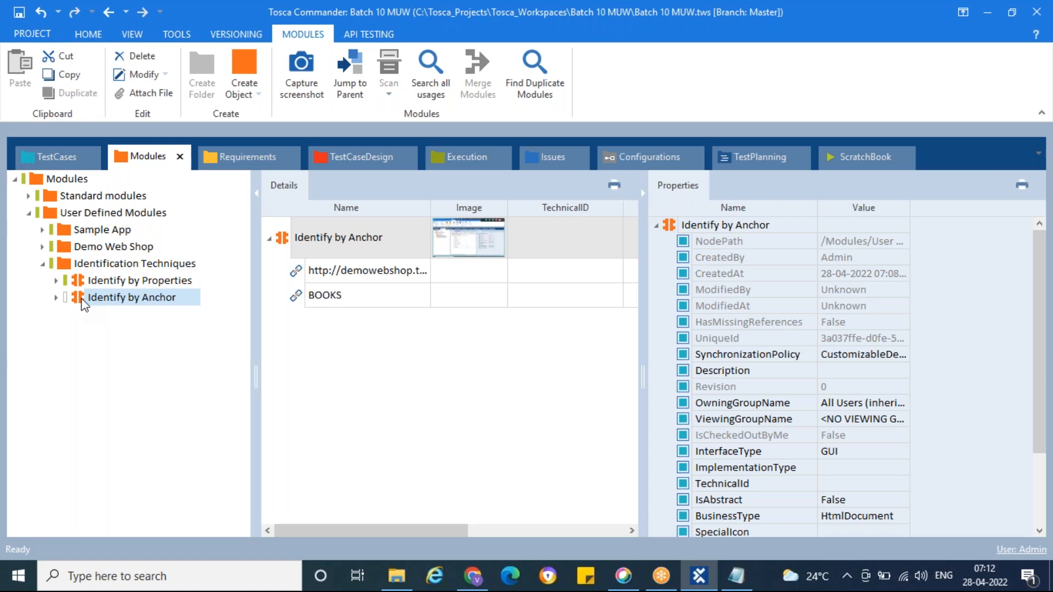
# Step: Look over the Demo Web Shop home page in the browser and start an application scan from Tosca's Identification Techniques folder
pyautogui.click(473, 576)
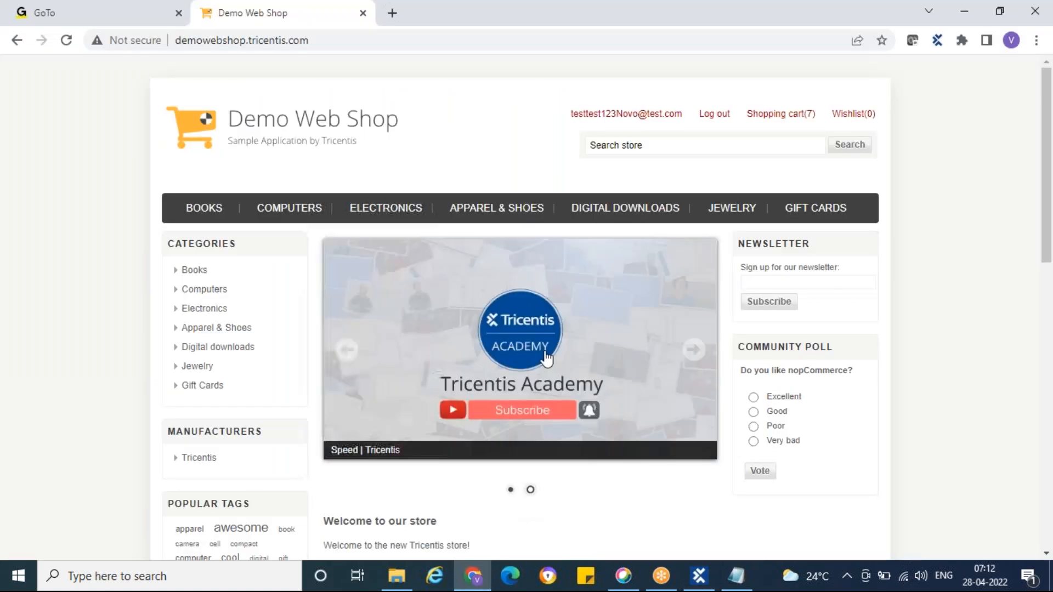
pyautogui.scroll(-4, 933, 338)
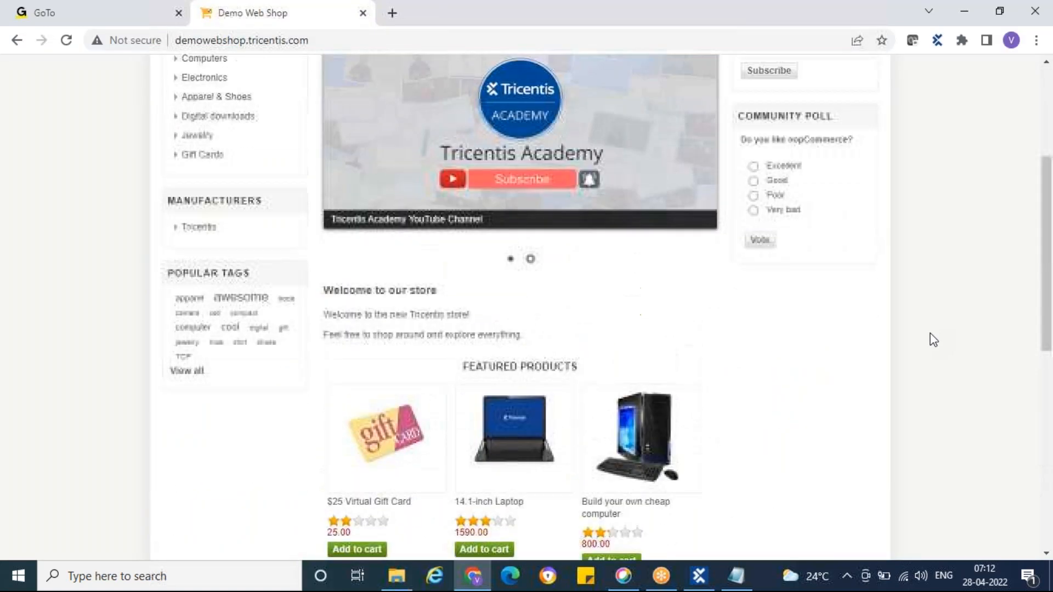
pyautogui.scroll(4, 932, 340)
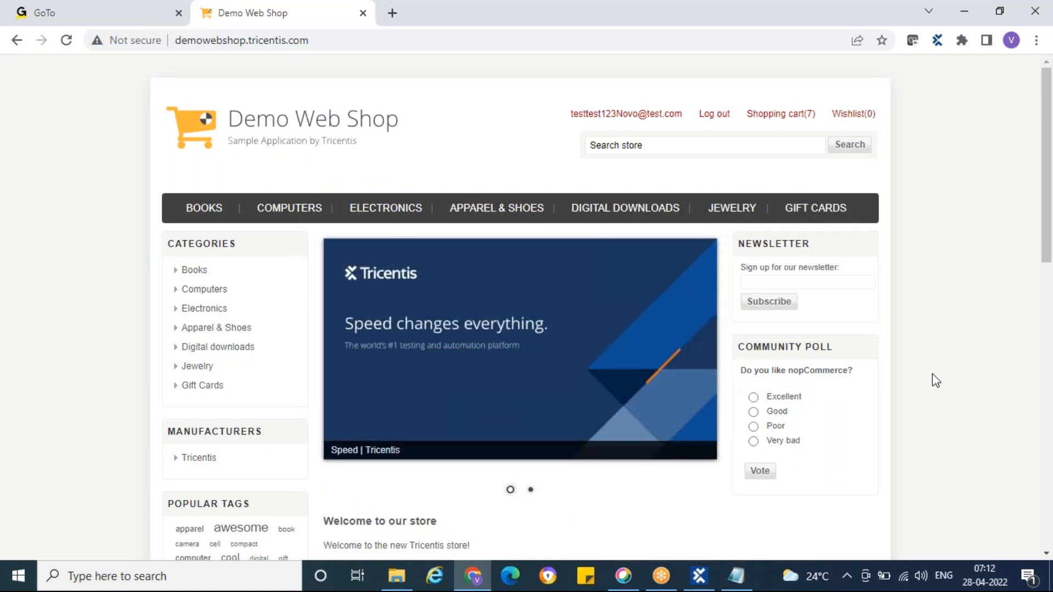
pyautogui.click(699, 578)
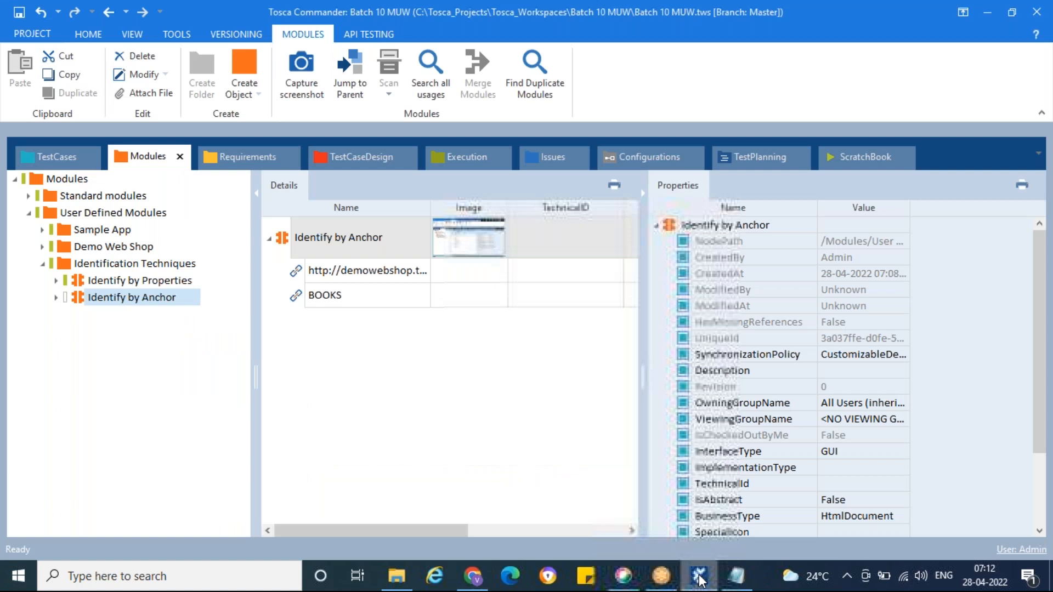
pyautogui.click(66, 269)
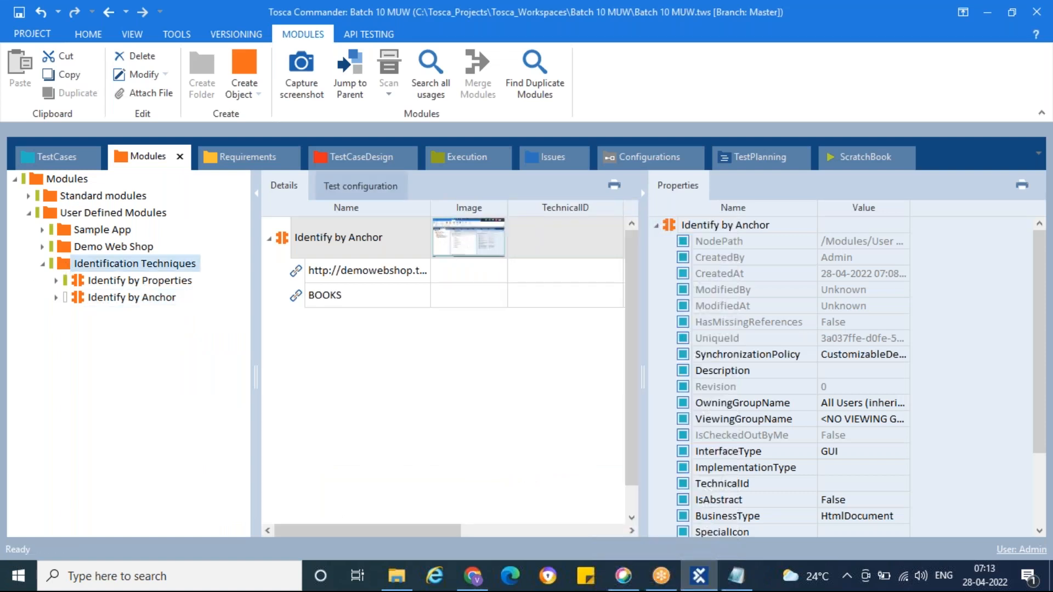
pyautogui.rightClick(66, 269)
pyautogui.moveTo(290, 311)
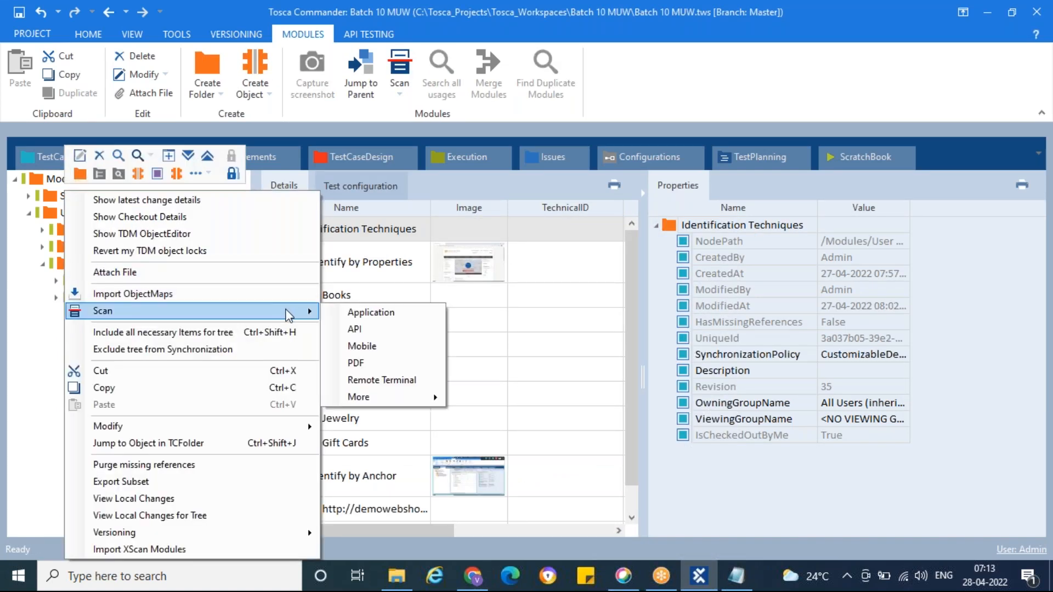
pyautogui.click(369, 308)
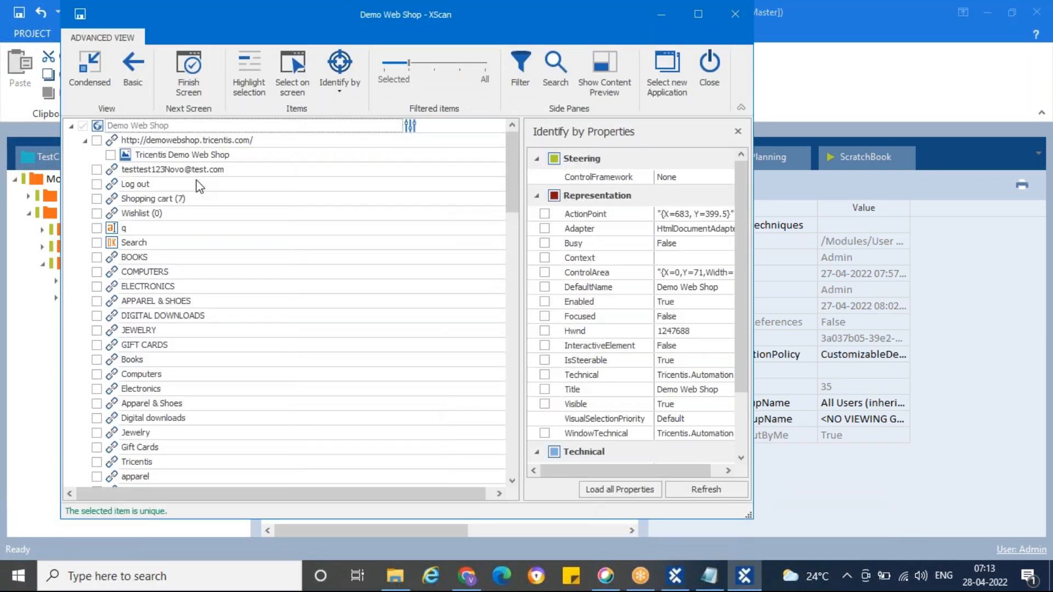
pyautogui.click(115, 141)
pyautogui.click(96, 141)
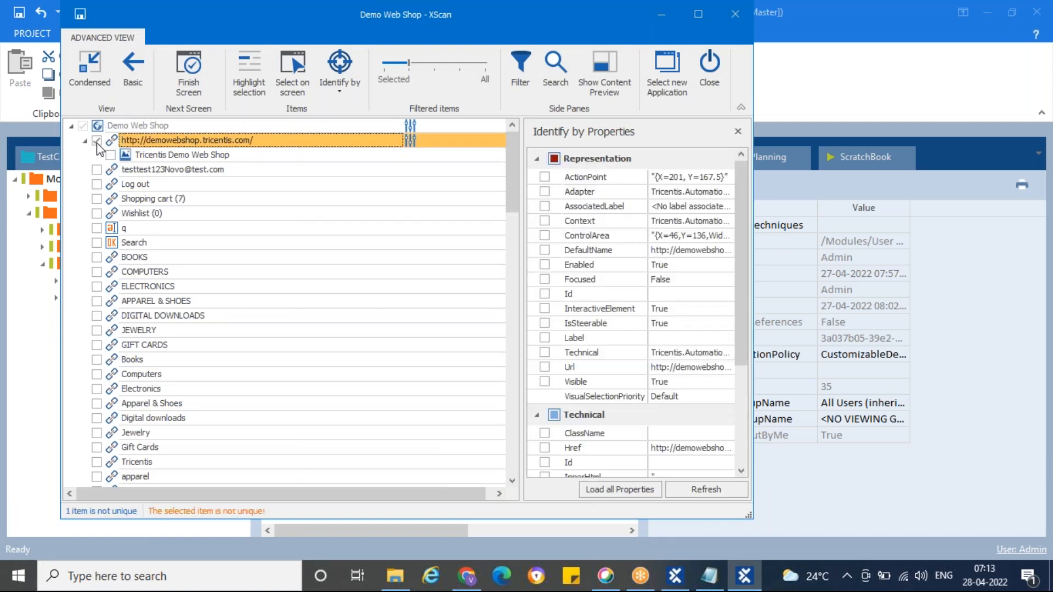
pyautogui.moveTo(197, 12); pyautogui.dragTo(372, 31)
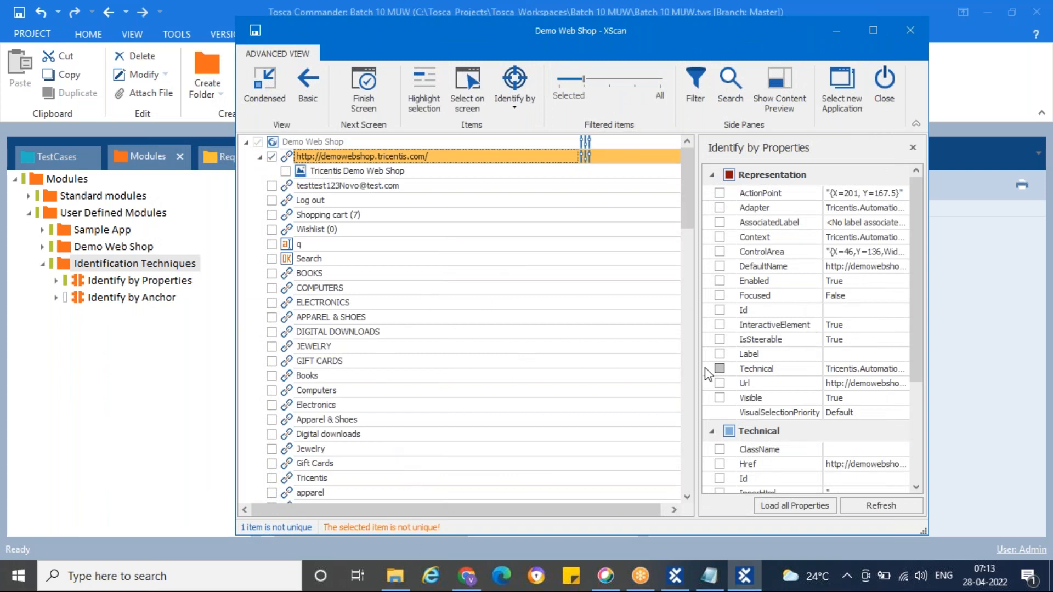
pyautogui.moveTo(696, 351); pyautogui.dragTo(600, 349)
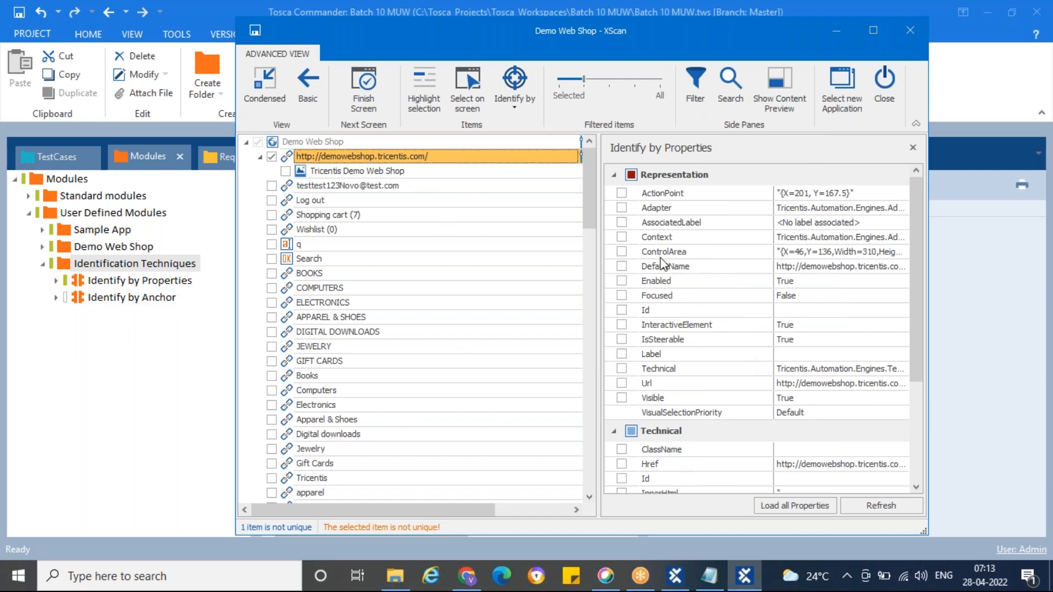
pyautogui.click(613, 174)
pyautogui.click(614, 197)
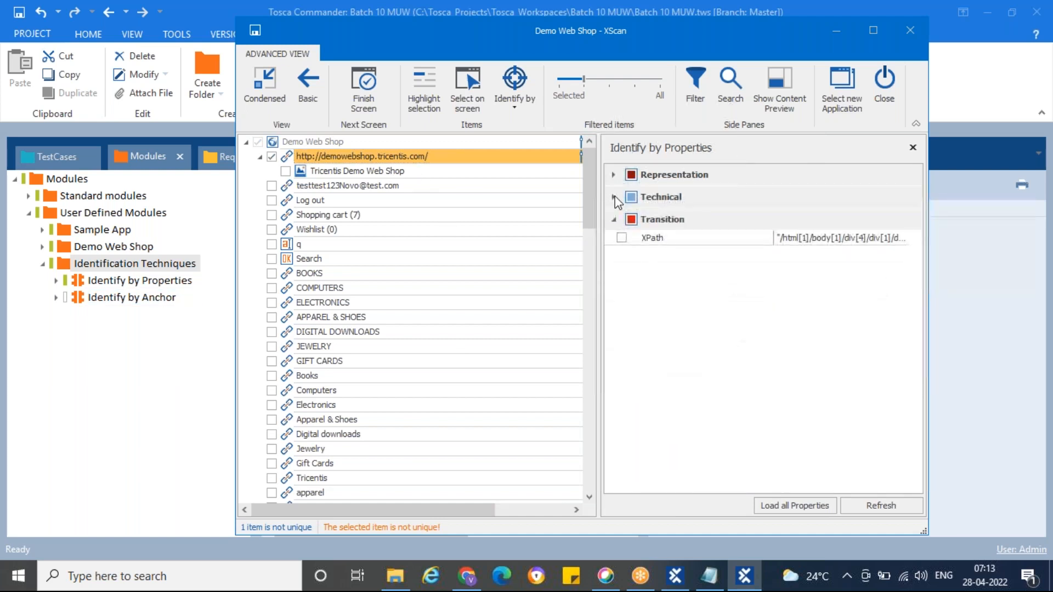
pyautogui.click(614, 219)
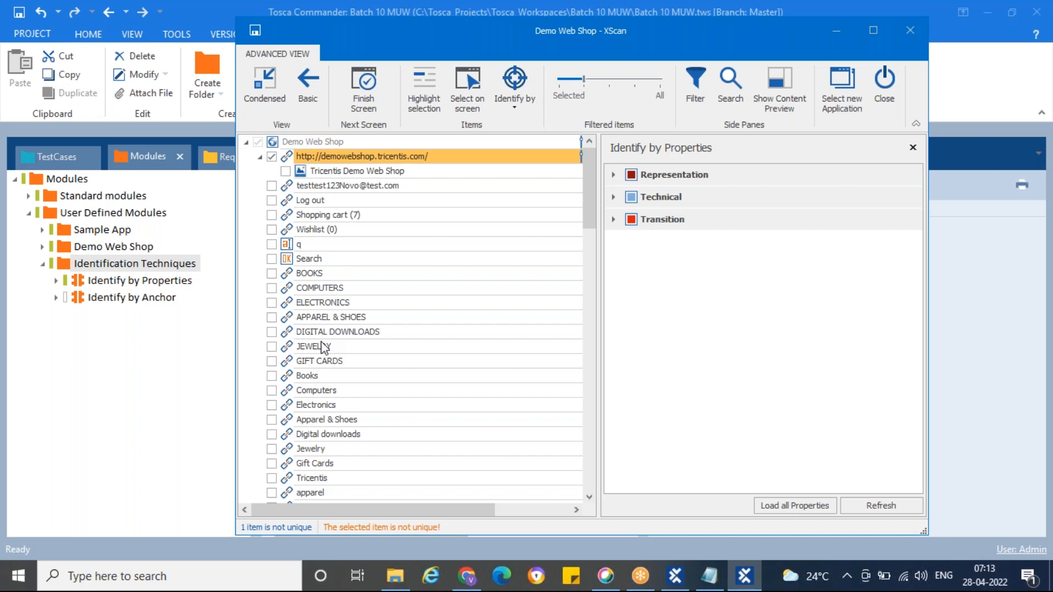
pyautogui.click(514, 88)
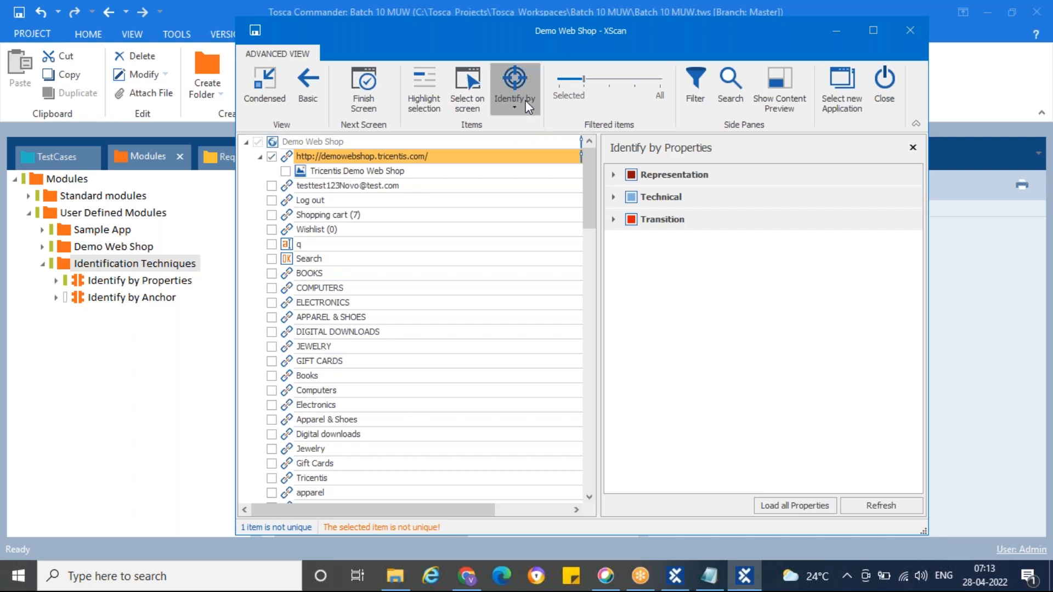
pyautogui.click(545, 222)
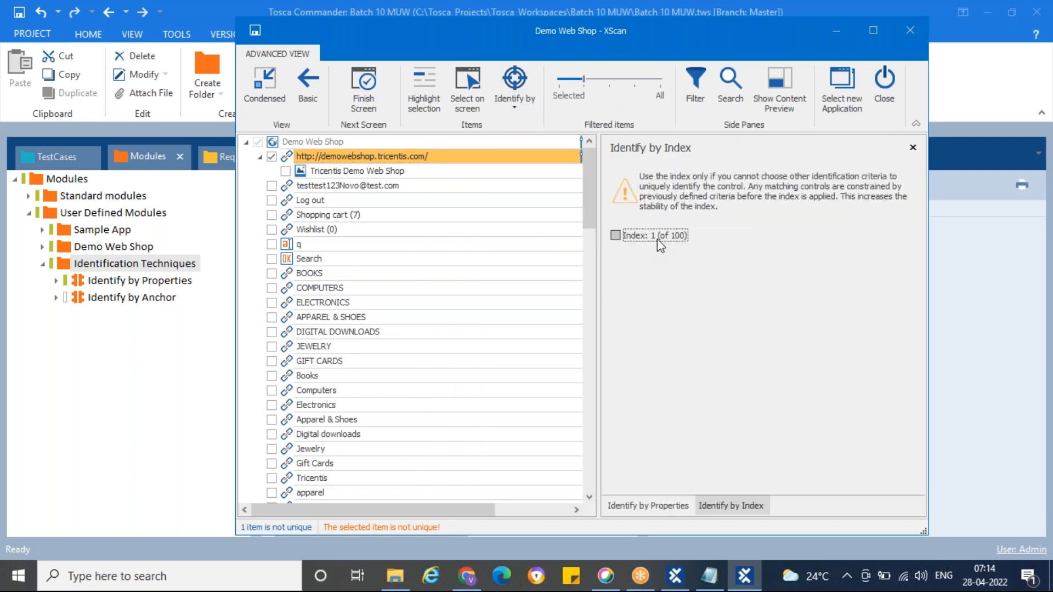
pyautogui.click(290, 159)
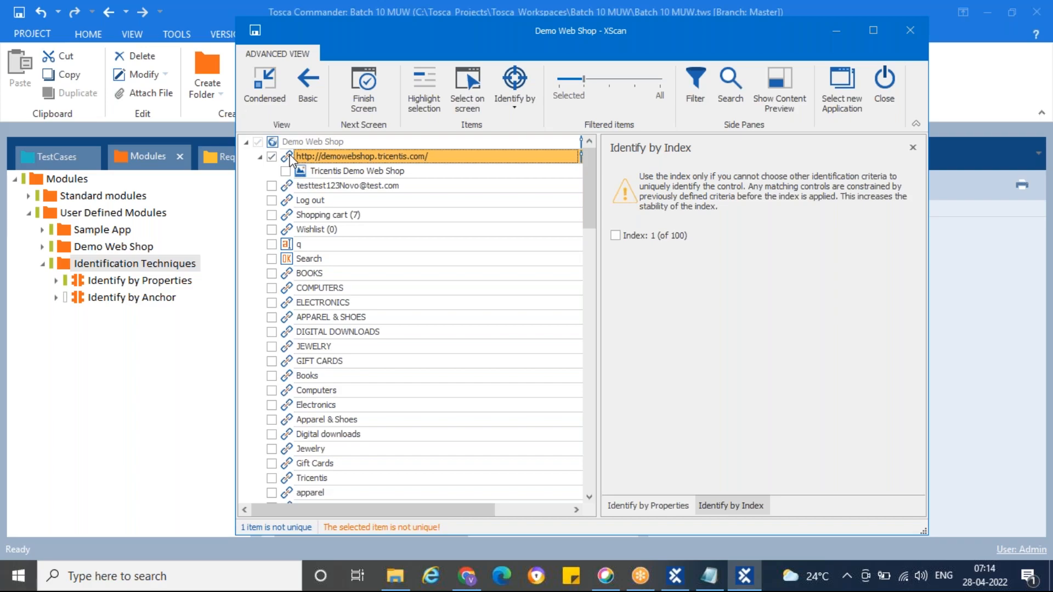
pyautogui.click(466, 576)
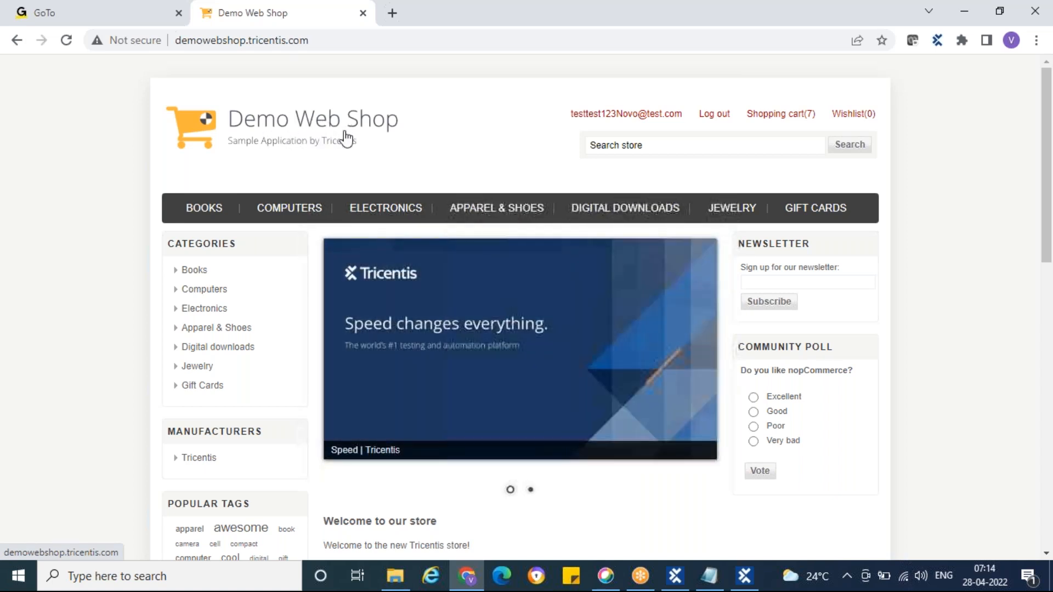
pyautogui.click(744, 576)
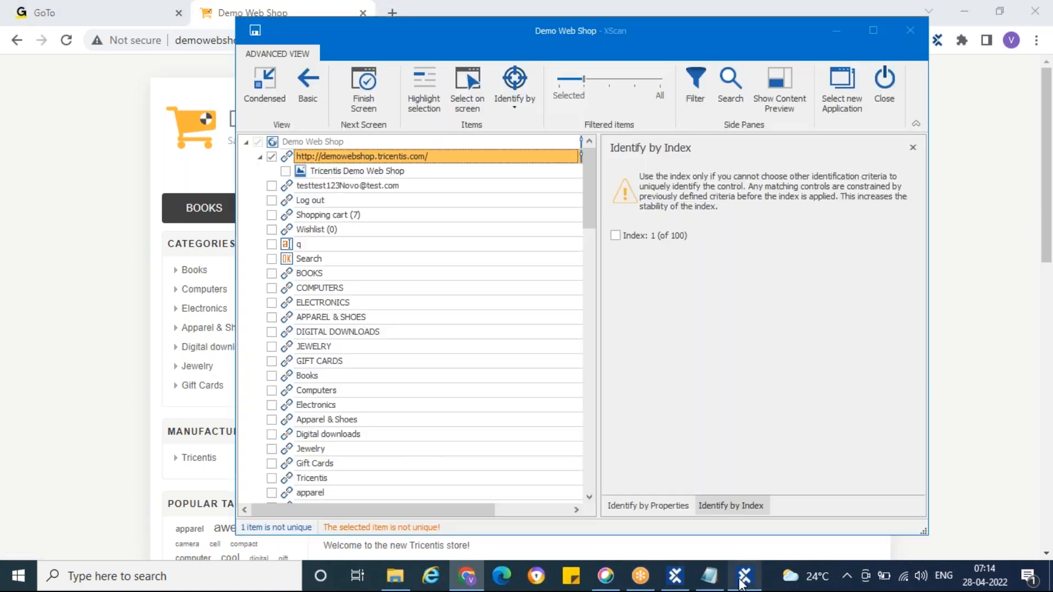
pyautogui.click(98, 105)
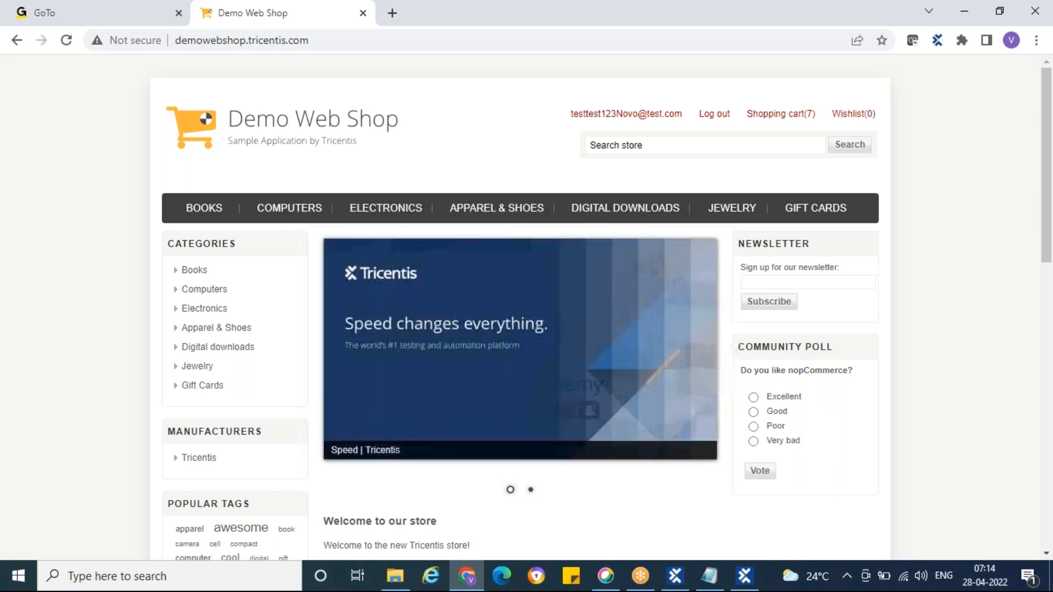
pyautogui.click(744, 577)
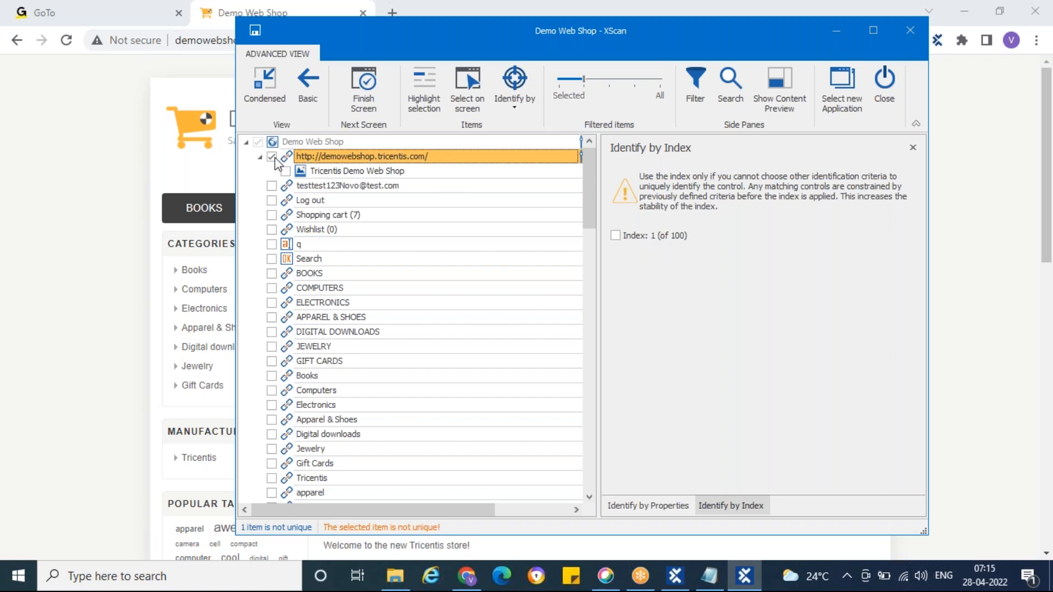
pyautogui.click(620, 239)
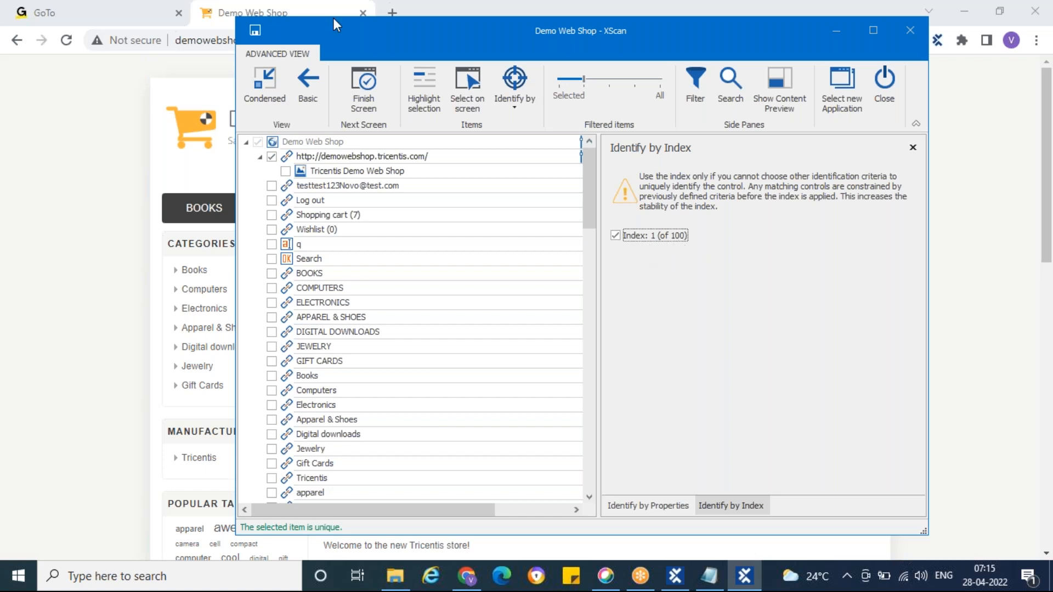
pyautogui.moveTo(341, 32); pyautogui.dragTo(689, 34)
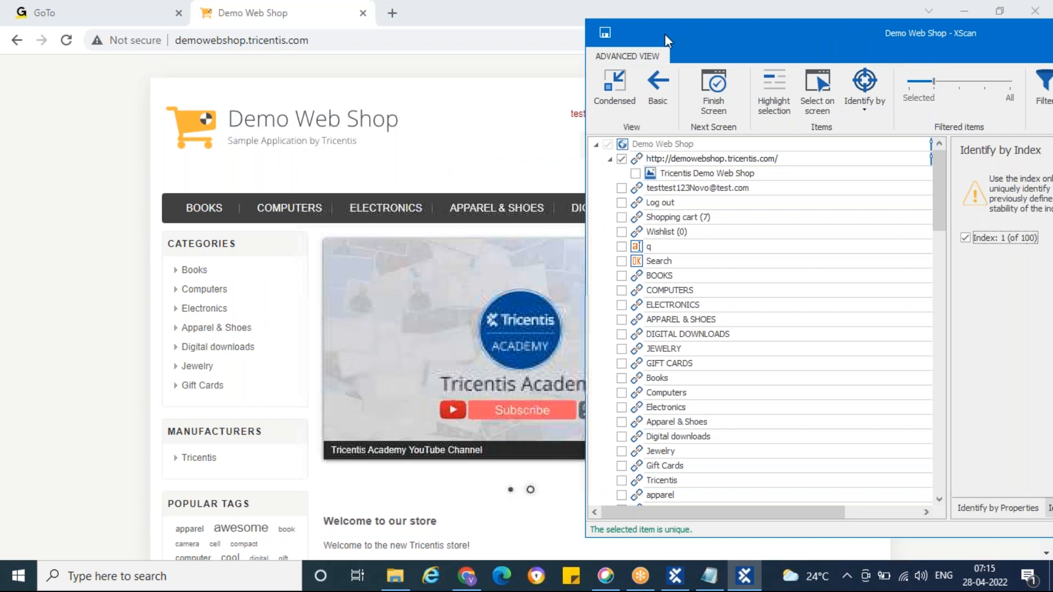
# Step: Examine the Featured Products on the home page and compare their Add to cart buttons with the entries in XScan's element list
pyautogui.click(81, 269)
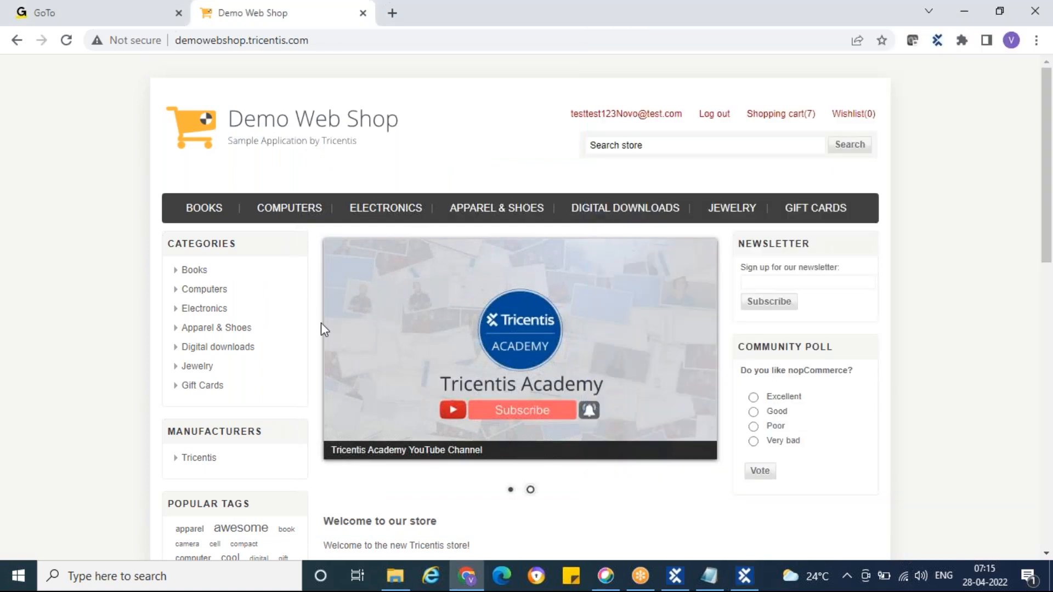
pyautogui.scroll(-1, 692, 351)
pyautogui.scroll(-4, 692, 351)
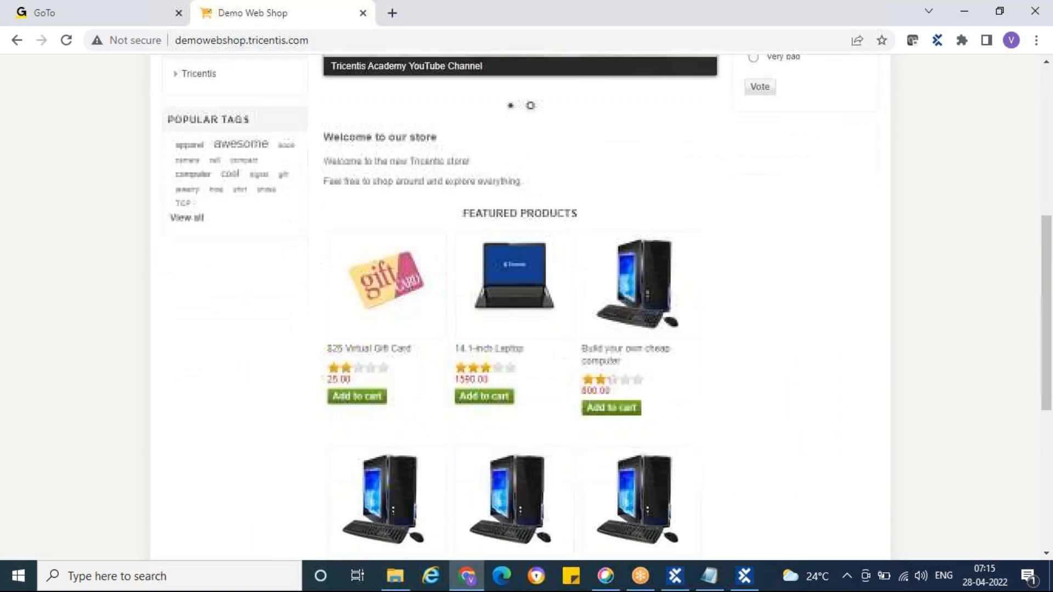
pyautogui.scroll(-1, 692, 351)
pyautogui.scroll(-1, 692, 351)
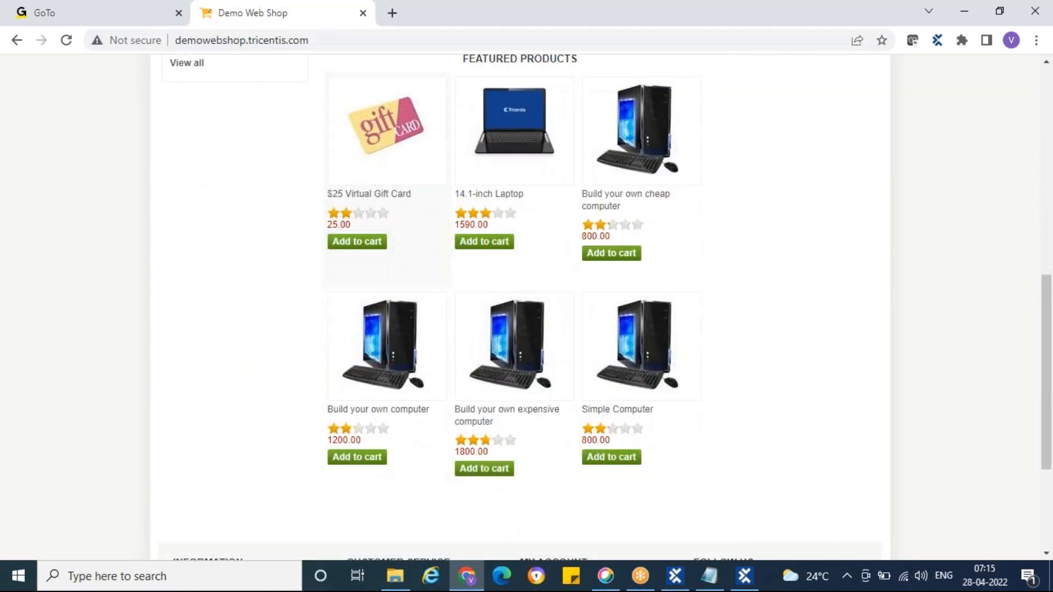
pyautogui.scroll(-1, 692, 351)
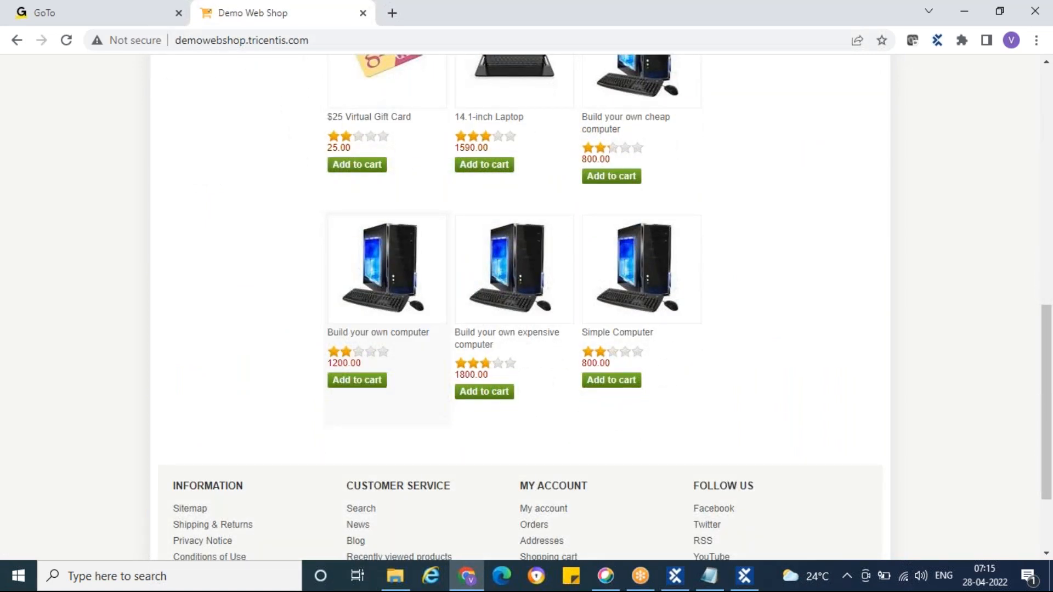
pyautogui.scroll(-1, 629, 275)
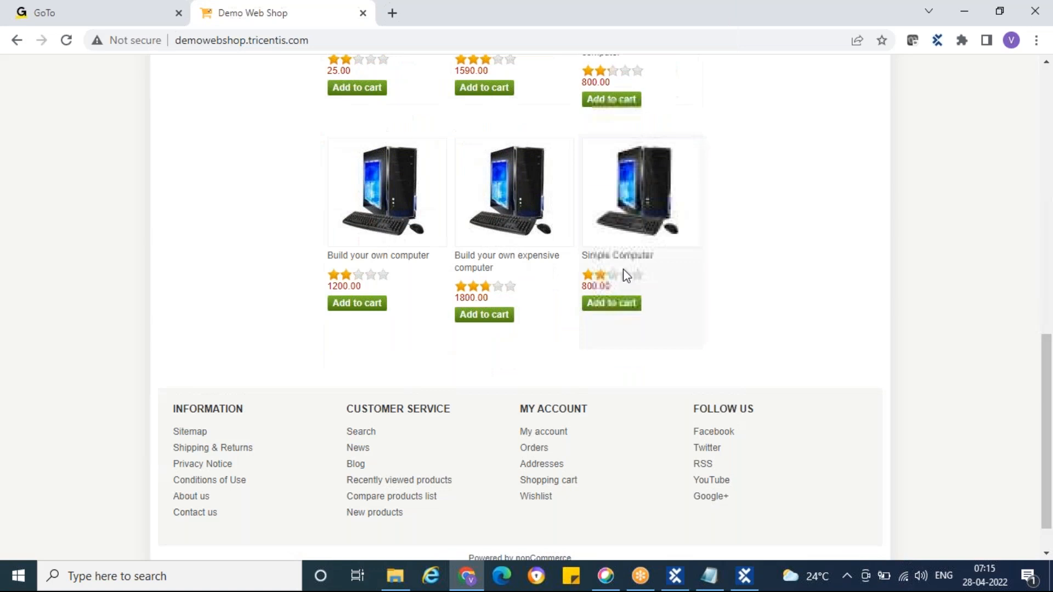
pyautogui.click(744, 583)
pyautogui.scroll(-10, 699, 329)
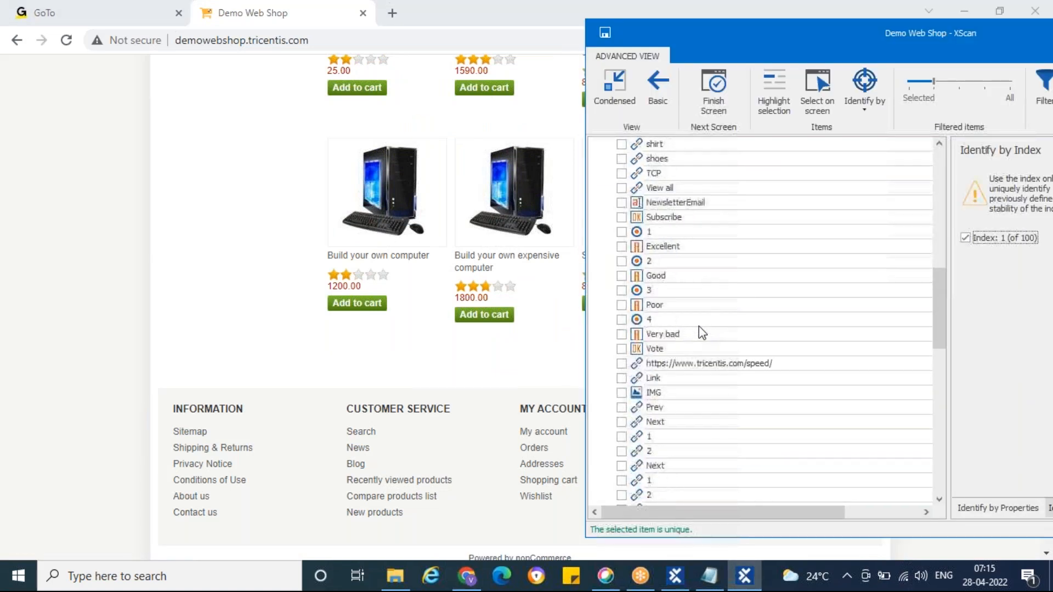
pyautogui.scroll(-3, 699, 326)
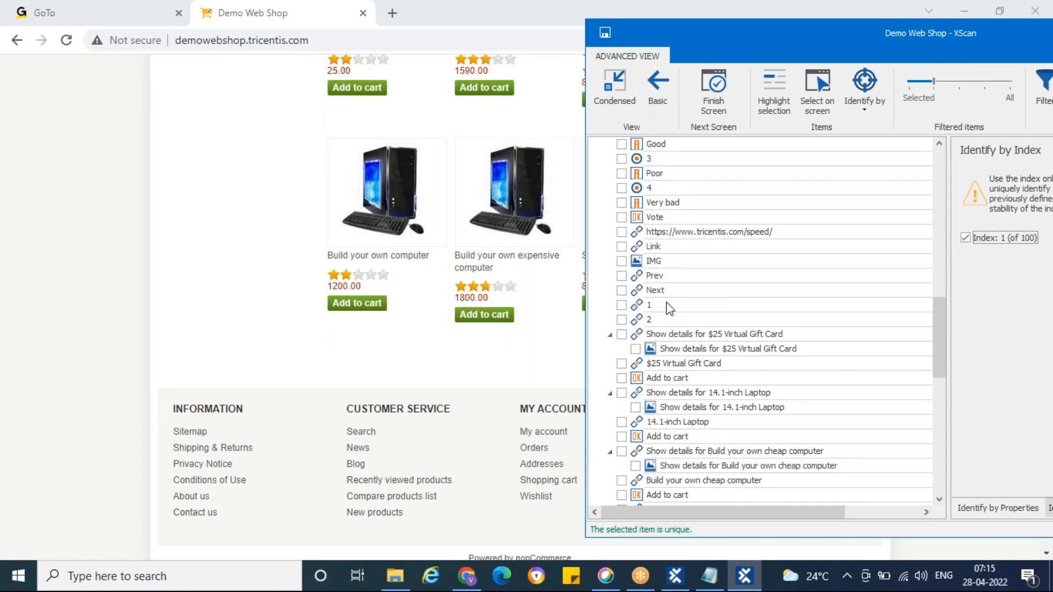
pyautogui.scroll(-1, 664, 350)
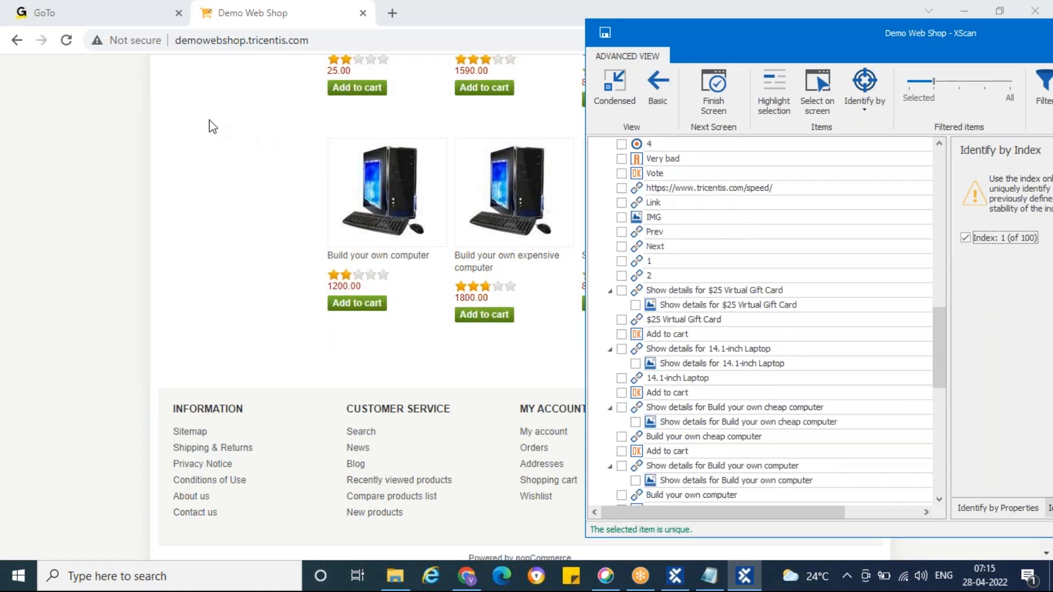
pyautogui.click(213, 126)
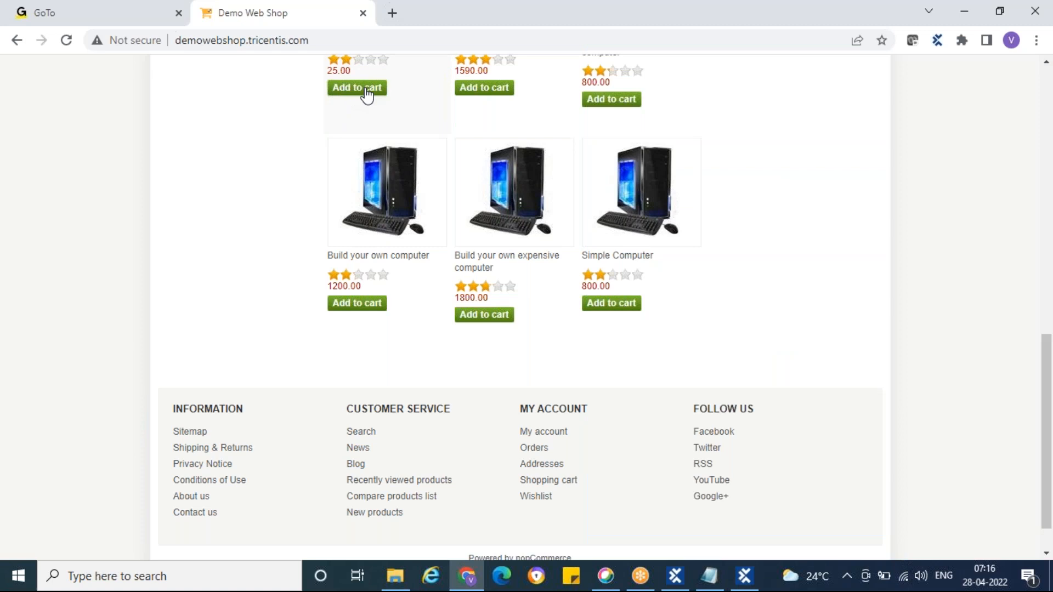
pyautogui.scroll(3, 314, 187)
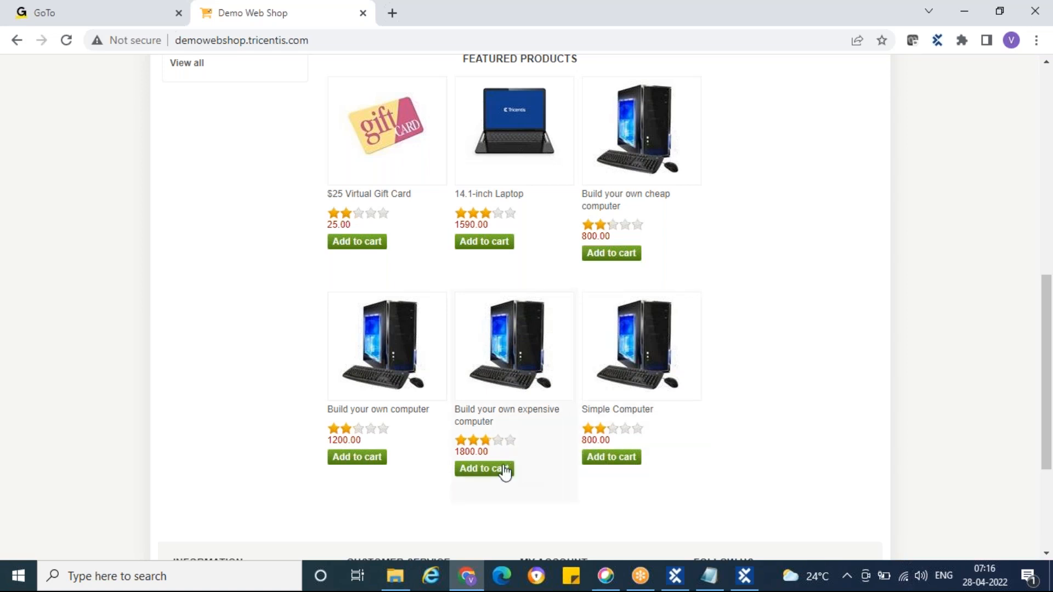
# Step: Include the Add to cart buttons of the $25 Virtual Gift Card and the 14.1-inch Laptop in the scan
pyautogui.click(744, 576)
pyautogui.scroll(-2, 761, 369)
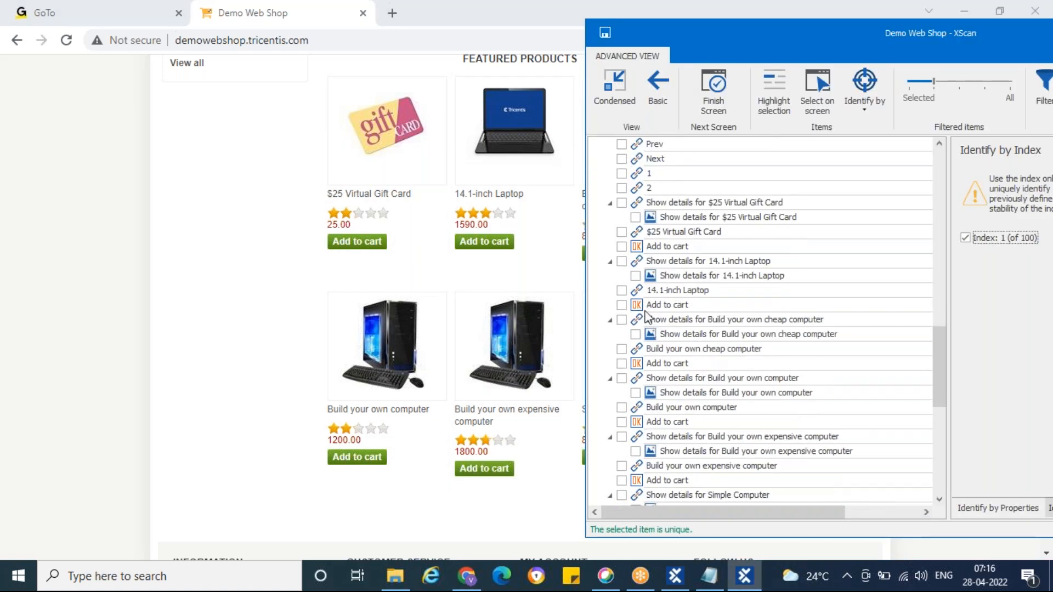
pyautogui.click(621, 247)
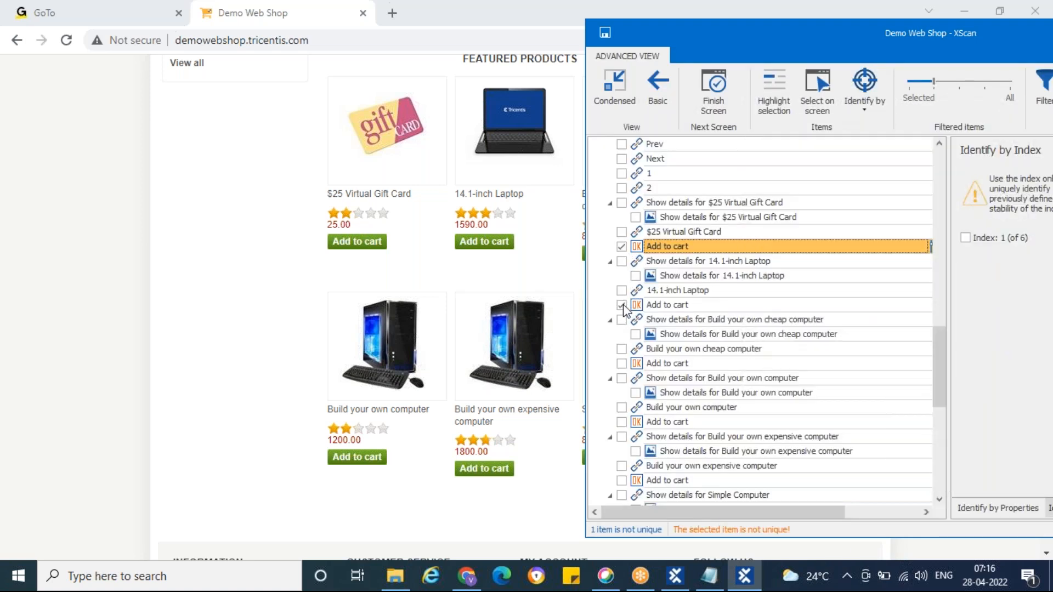
pyautogui.click(621, 306)
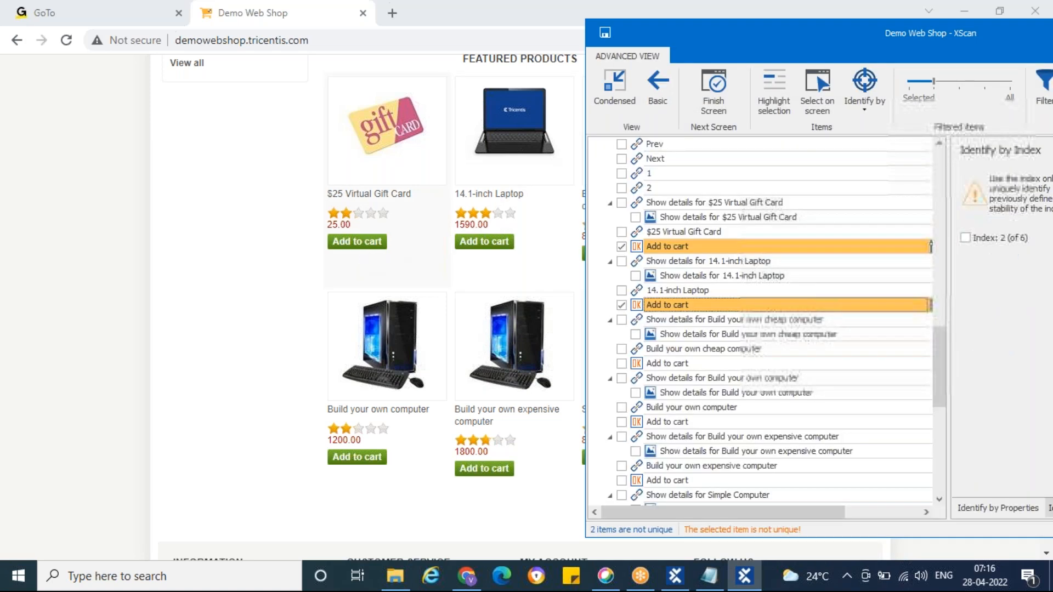
# Step: Highlight the gift card's and the laptop's Add to cart buttons on the web page to see which entry matches which button
pyautogui.click(653, 249)
pyautogui.click(768, 94)
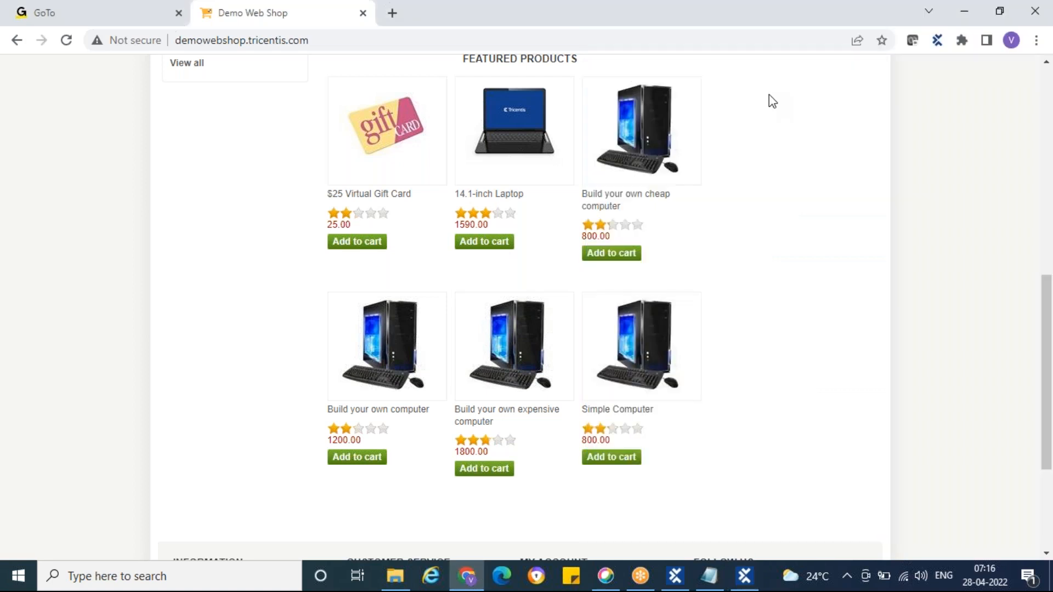
pyautogui.click(636, 305)
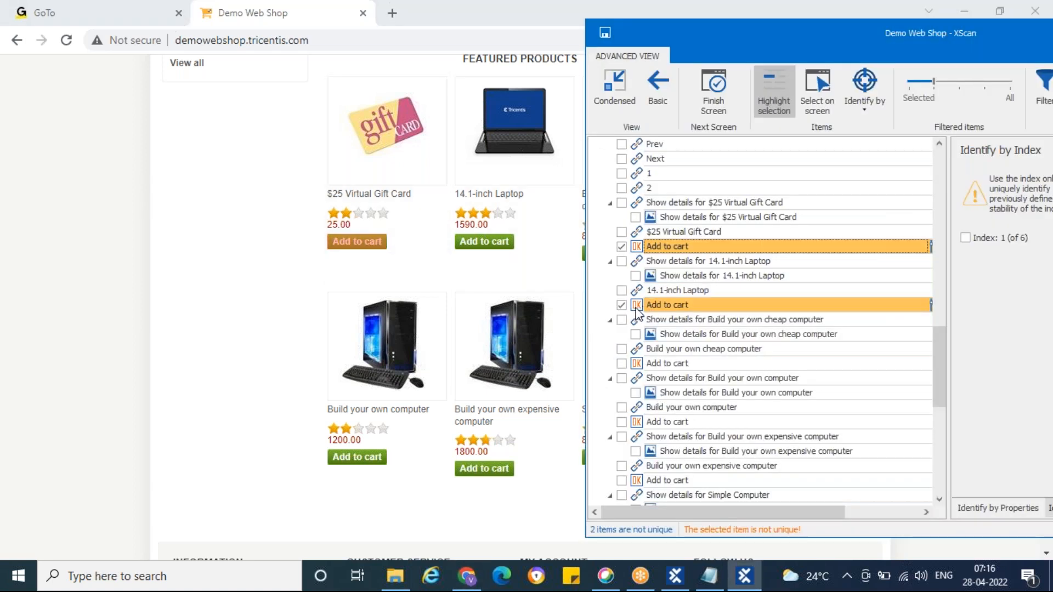
# Step: Include the Add to cart buttons of the cheap computer, own computer, expensive computer and Simple Computer in the scan
pyautogui.click(622, 364)
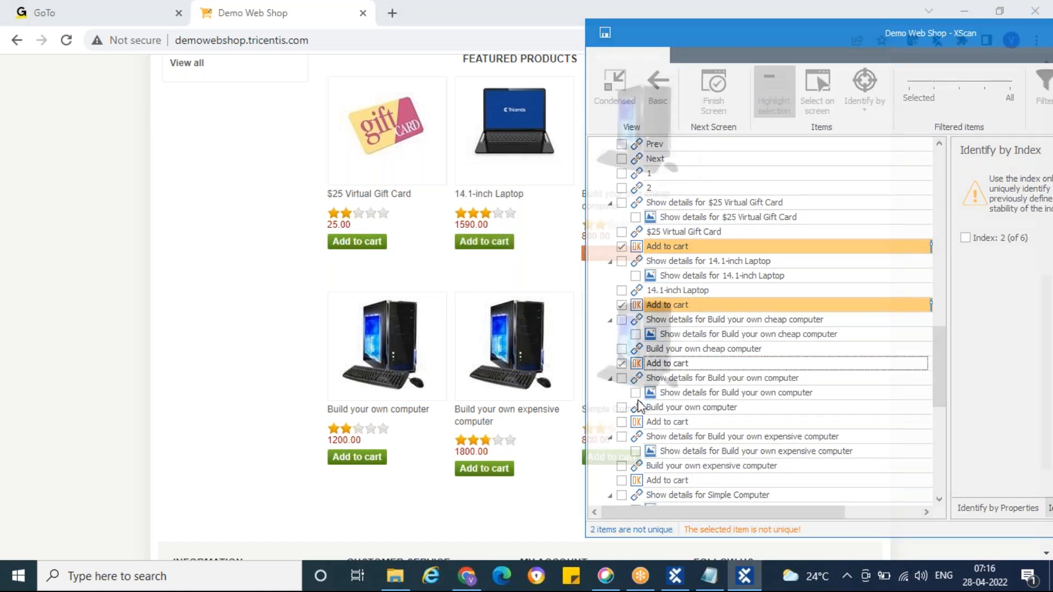
pyautogui.click(622, 421)
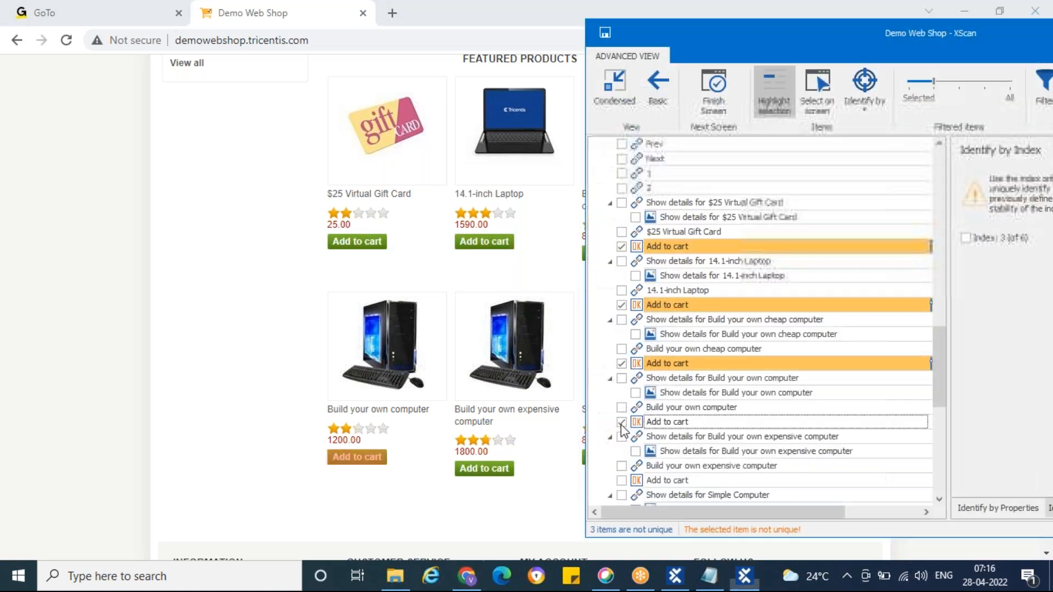
pyautogui.click(622, 480)
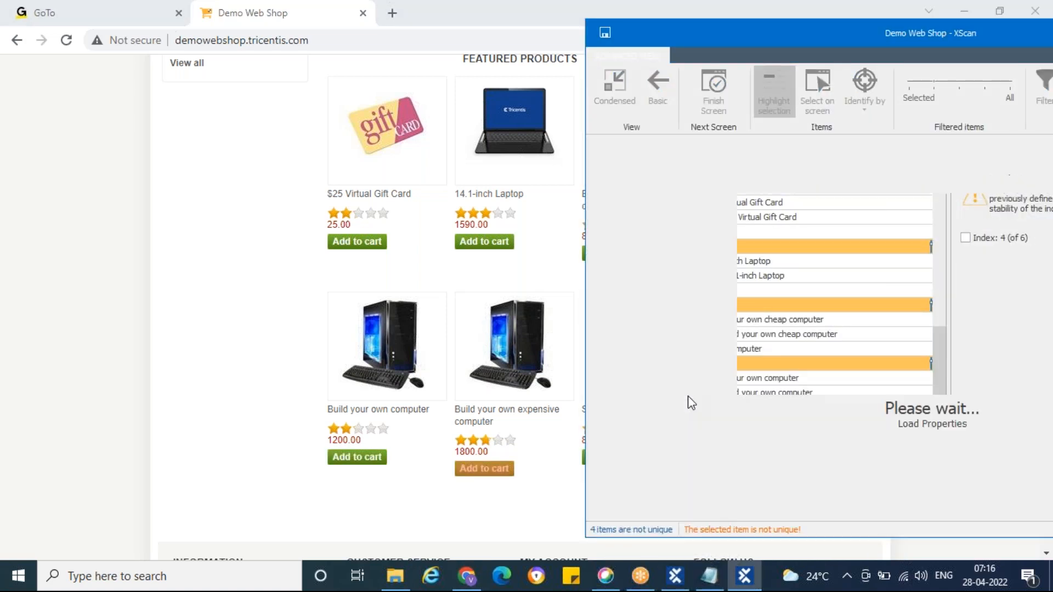
pyautogui.scroll(-3, 690, 403)
pyautogui.scroll(-1, 690, 403)
pyautogui.click(621, 363)
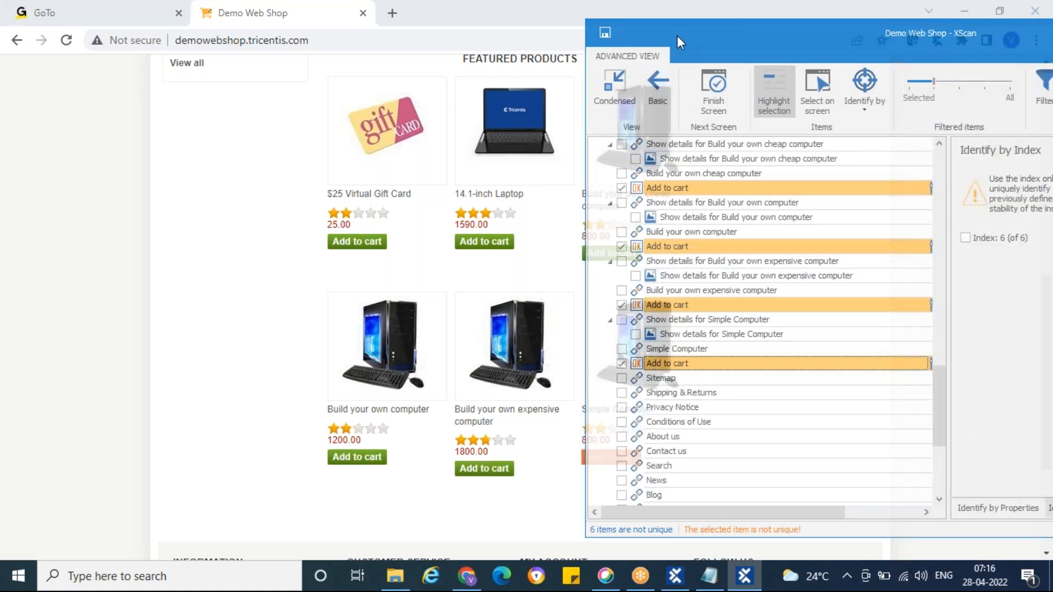
# Step: Bring the whole XScan window into view and identify the $25 Virtual Gift Card's Add to cart button by index 1 (of 6)
pyautogui.moveTo(676, 34); pyautogui.dragTo(217, 47)
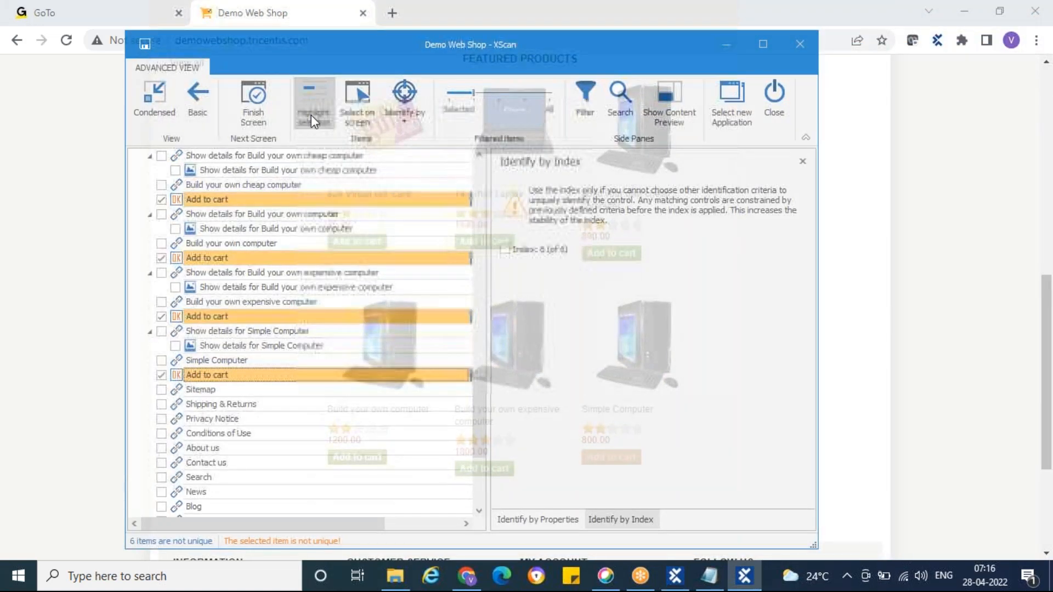
pyautogui.scroll(5, 317, 318)
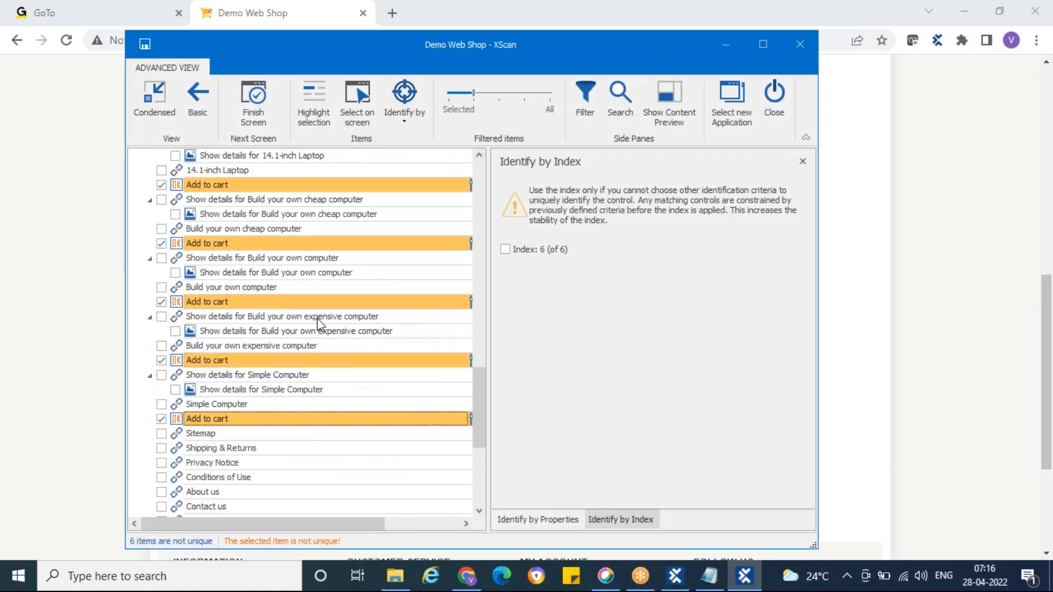
pyautogui.click(176, 306)
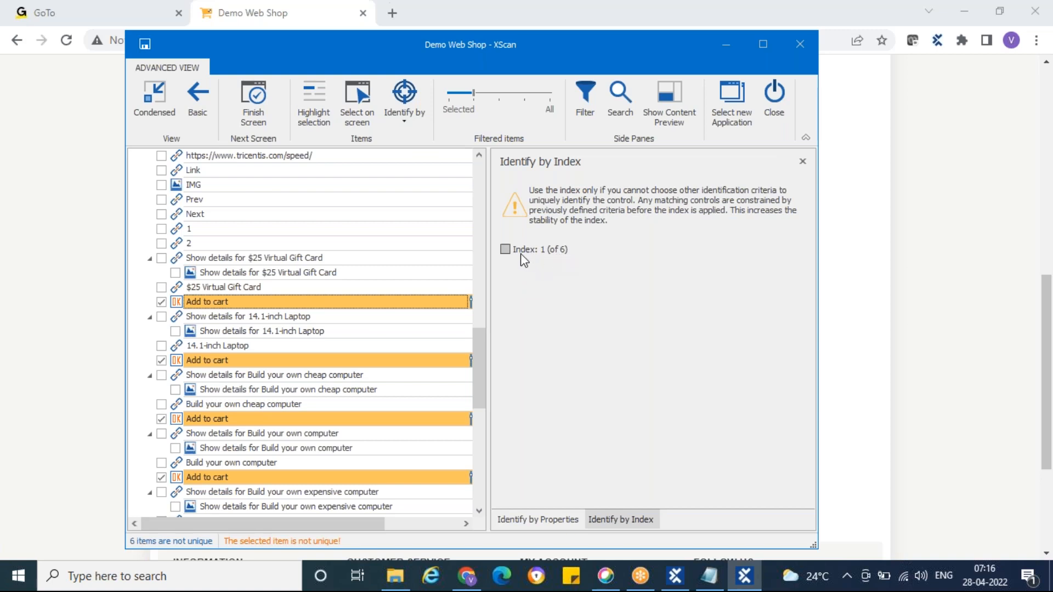
pyautogui.click(505, 251)
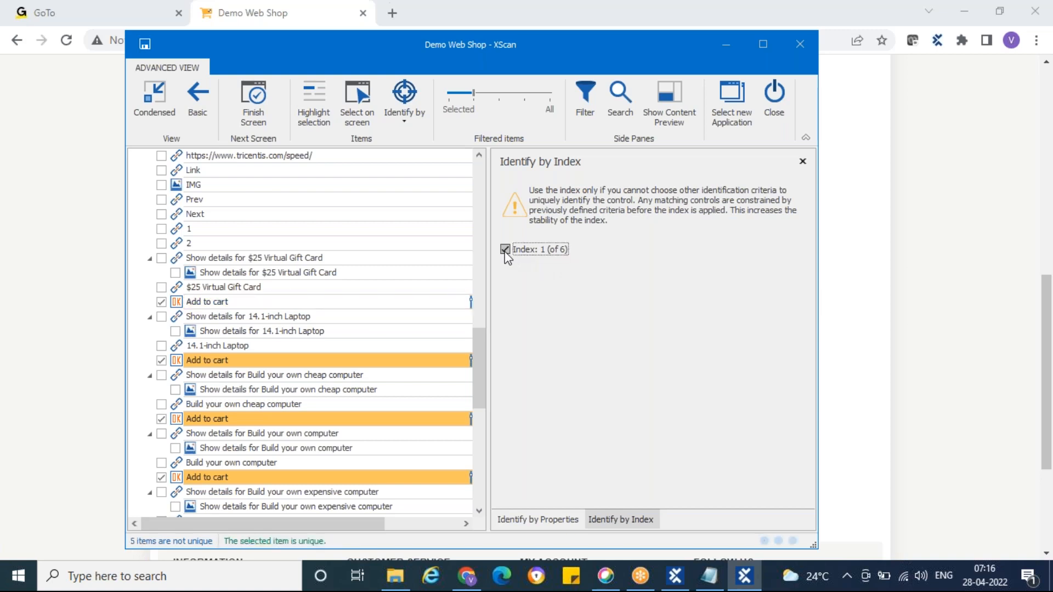
pyautogui.click(188, 307)
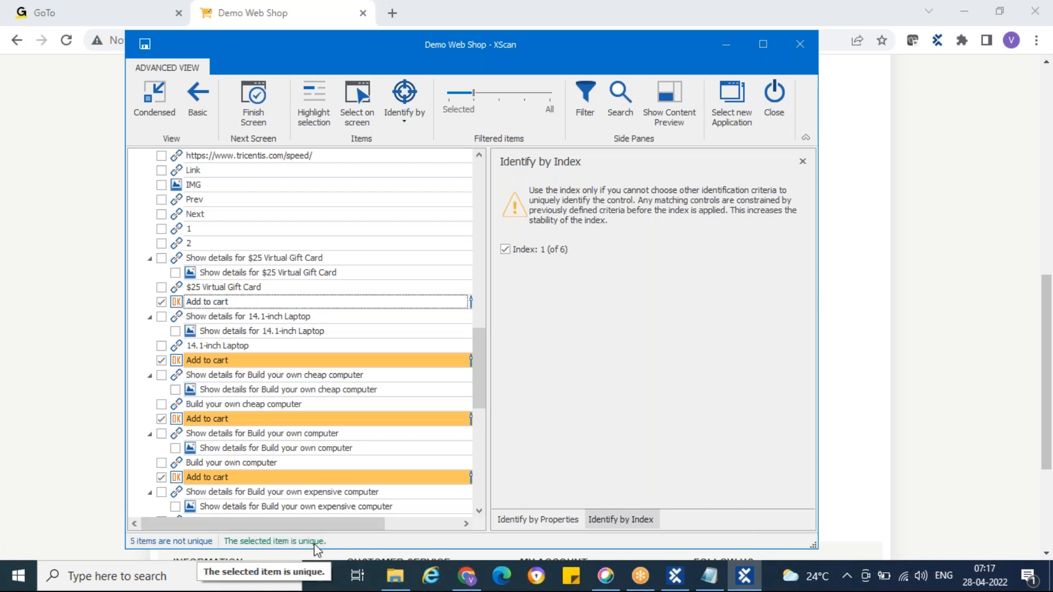
# Step: Identify the 14.1-inch Laptop's Add to cart button by index 2 (of 6) and the cheap computer's by index 3 (of 6)
pyautogui.click(179, 361)
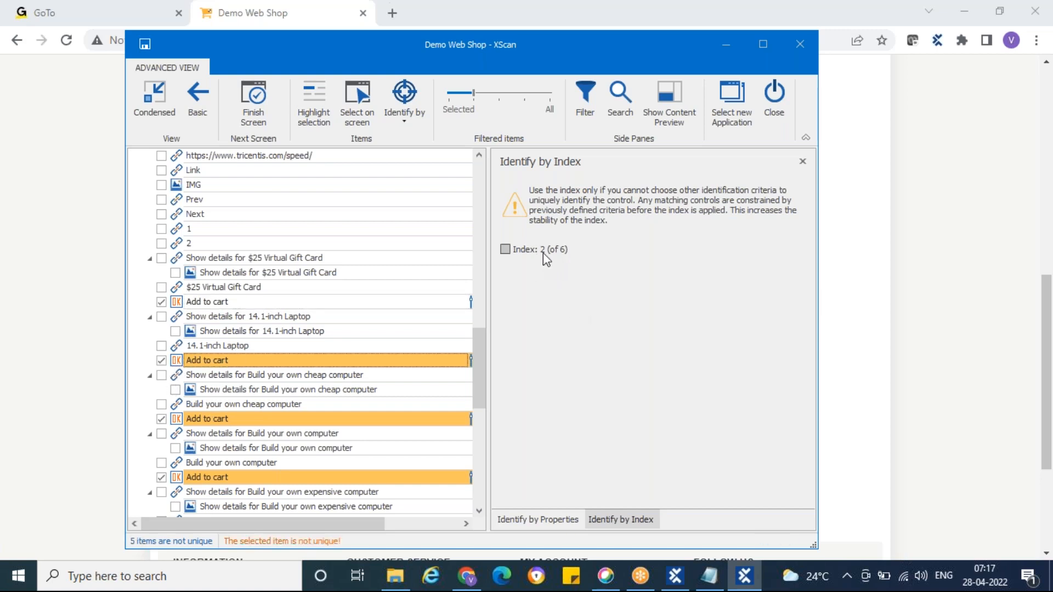
pyautogui.click(504, 250)
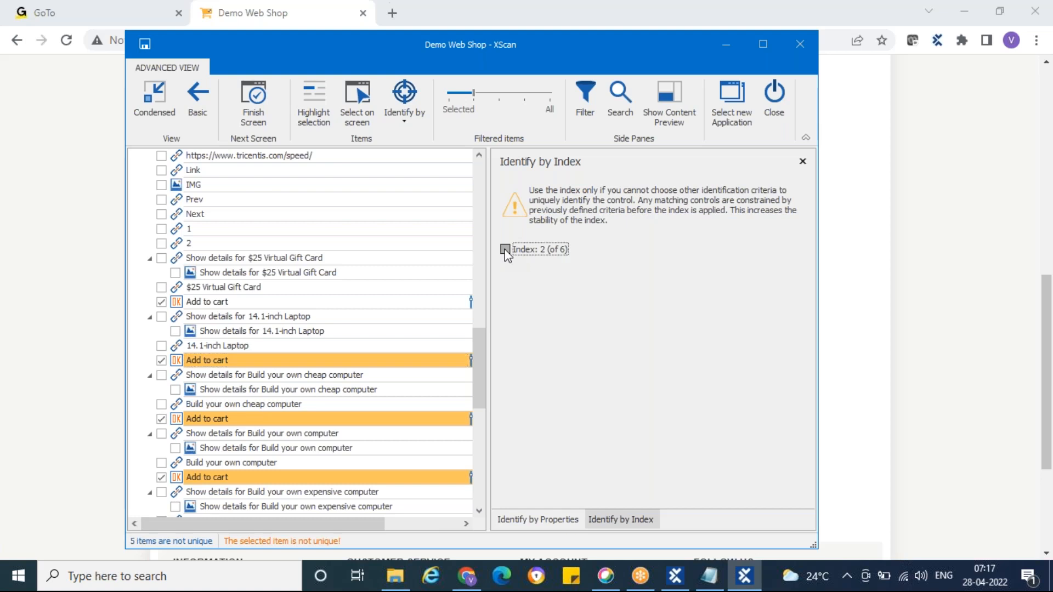
pyautogui.click(187, 420)
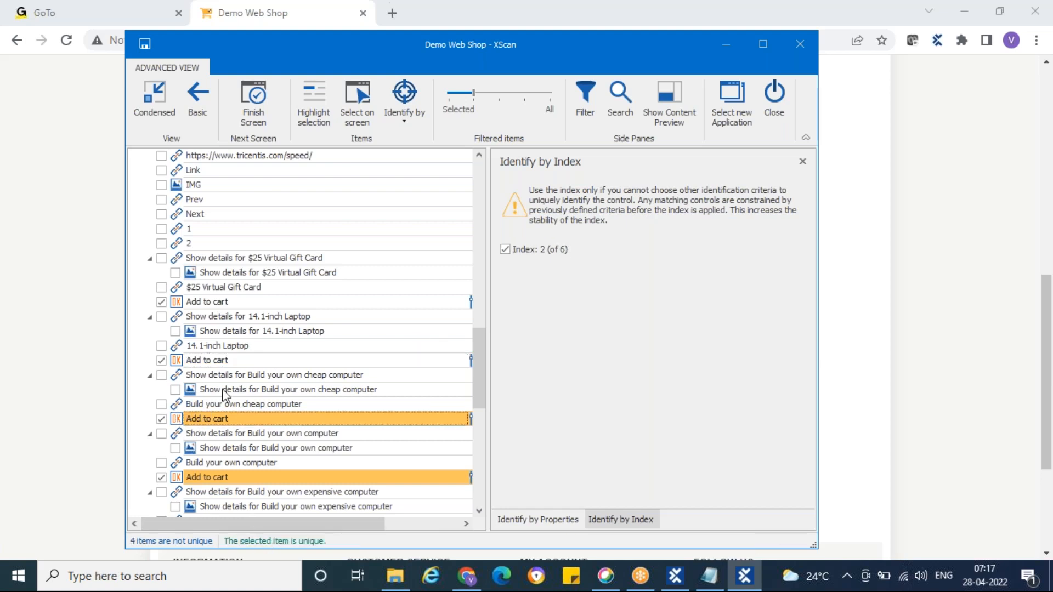
pyautogui.click(504, 250)
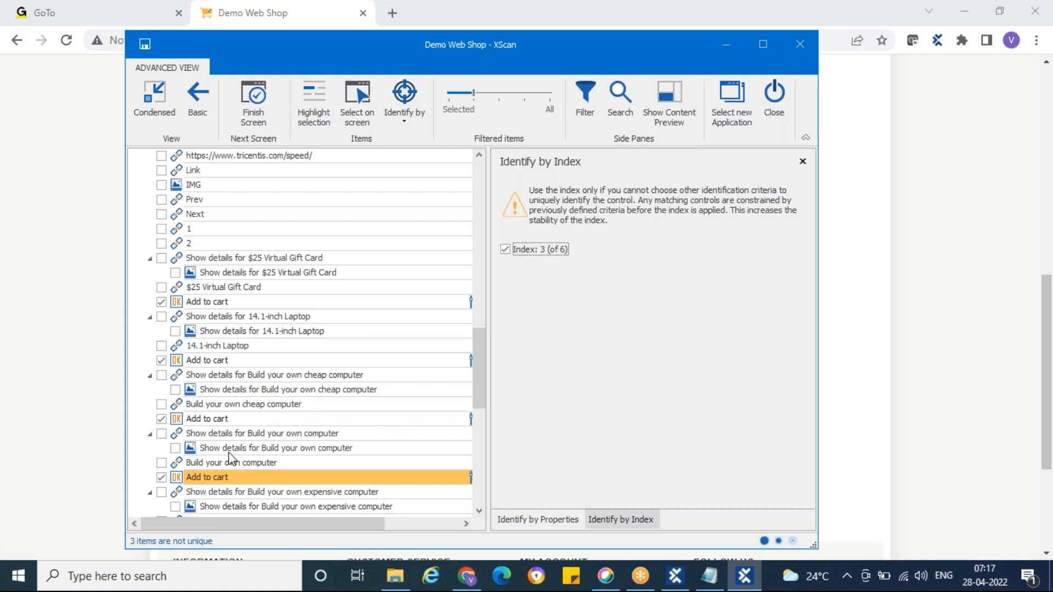
# Step: Identify the Add to cart button of Build your own computer by index 4 (of 6)
pyautogui.scroll(-2, 186, 395)
pyautogui.click(183, 390)
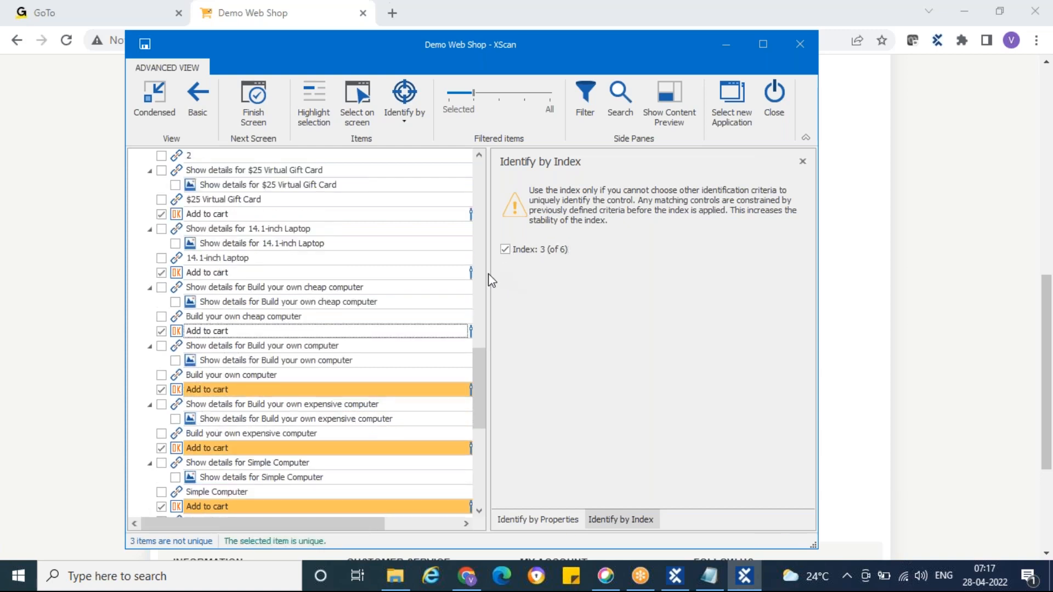
pyautogui.click(189, 391)
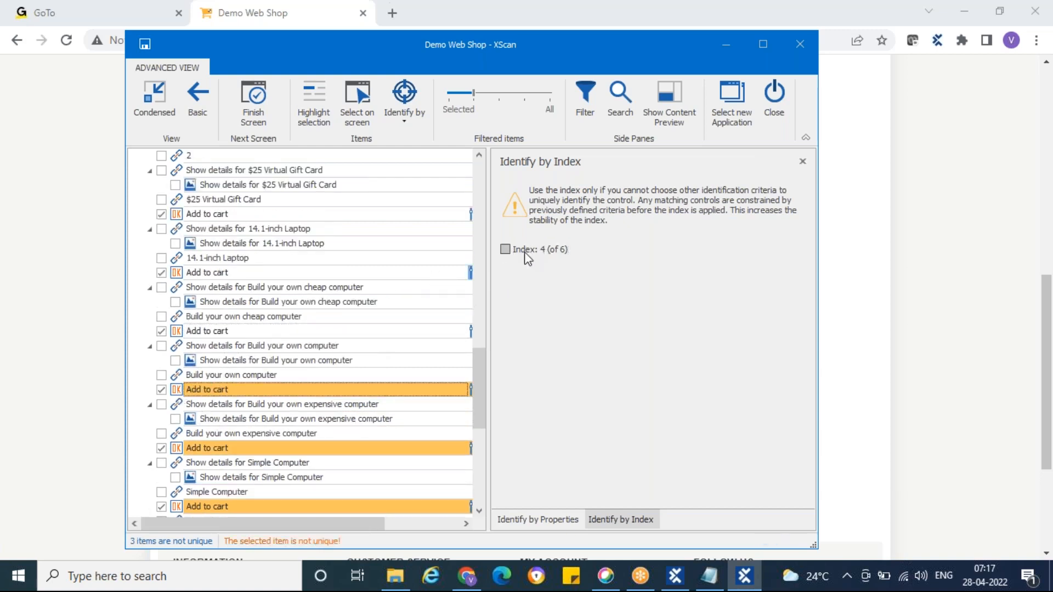
pyautogui.click(506, 250)
# Step: Identify the Add to cart button of Build your own expensive computer by index 5 (of 6)
pyautogui.scroll(-1, 265, 422)
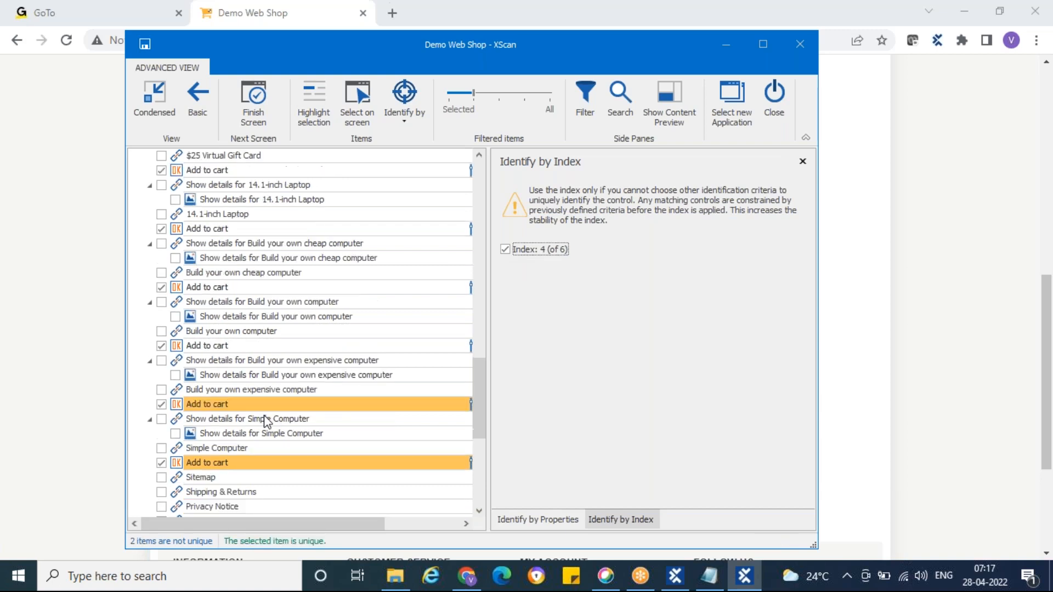
pyautogui.scroll(-1, 265, 421)
pyautogui.click(179, 361)
pyautogui.click(505, 249)
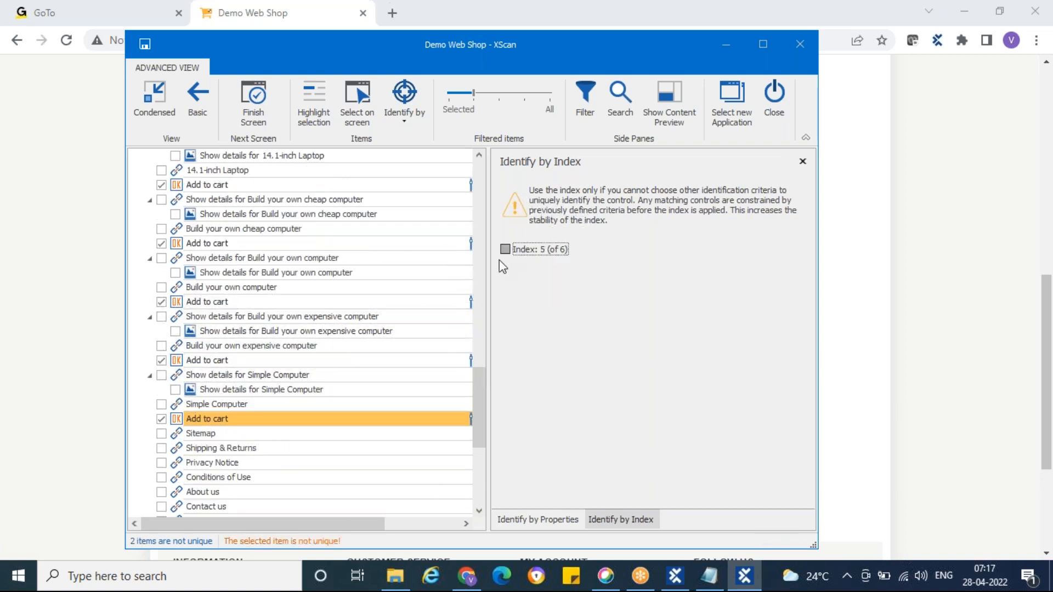
# Step: Identify the Simple Computer's Add to cart button by index 6 (of 6) and move XScan aside to reveal the products
pyautogui.click(176, 420)
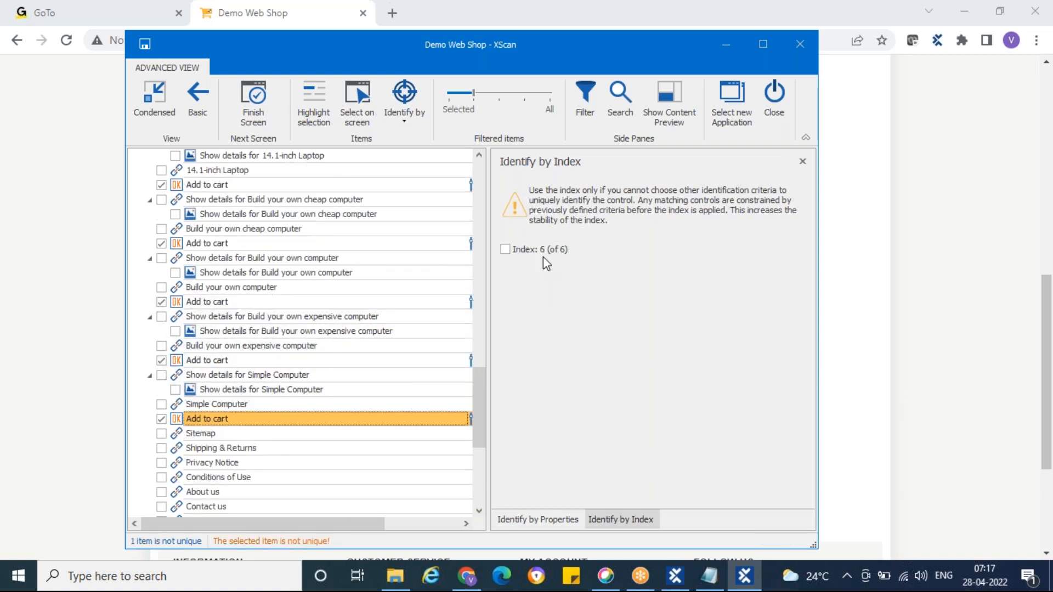
pyautogui.click(505, 249)
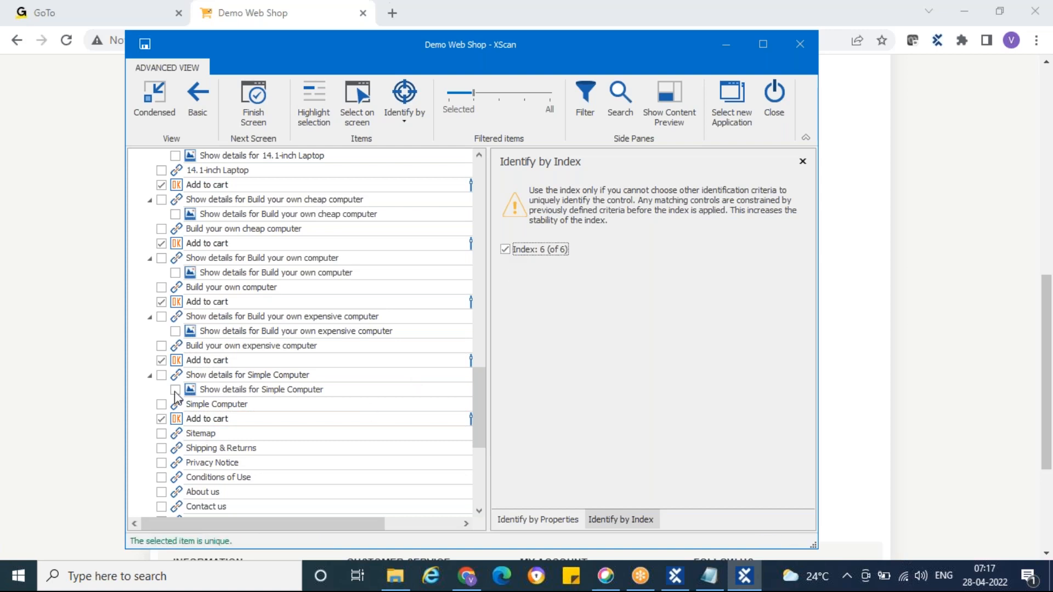
pyautogui.moveTo(357, 58); pyautogui.dragTo(671, 61)
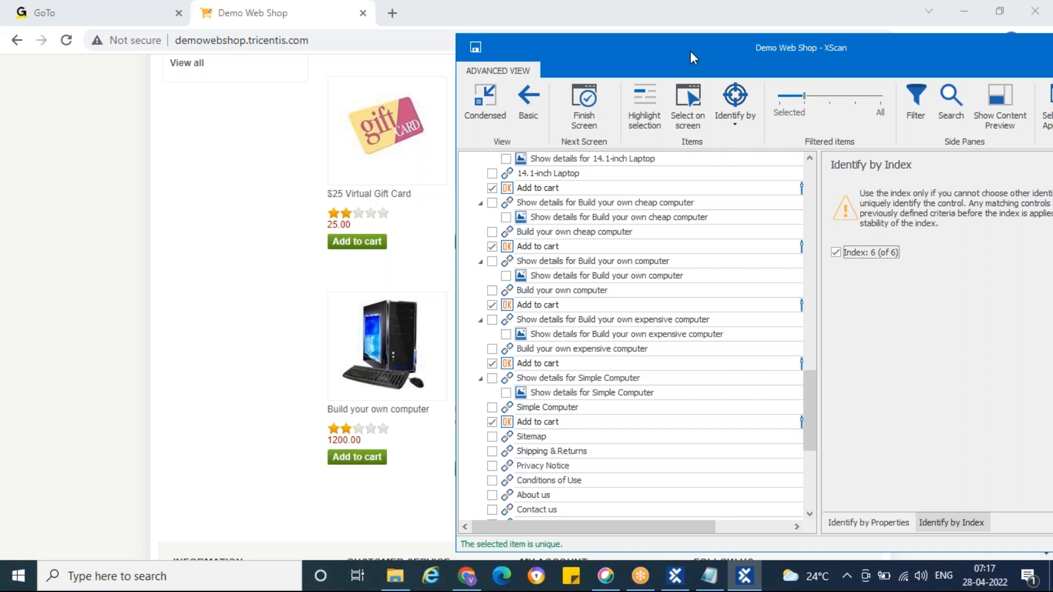
# Step: Save the scanned Demo Web Shop module with its six index-identified Add to cart buttons and close XScan
pyautogui.moveTo(688, 51); pyautogui.dragTo(385, 63)
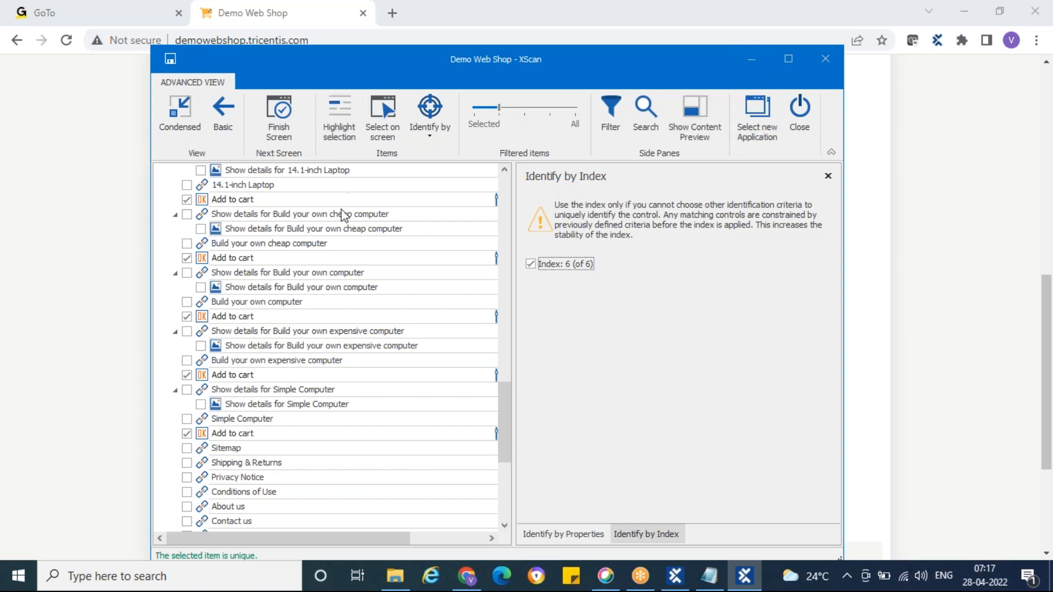
pyautogui.click(170, 61)
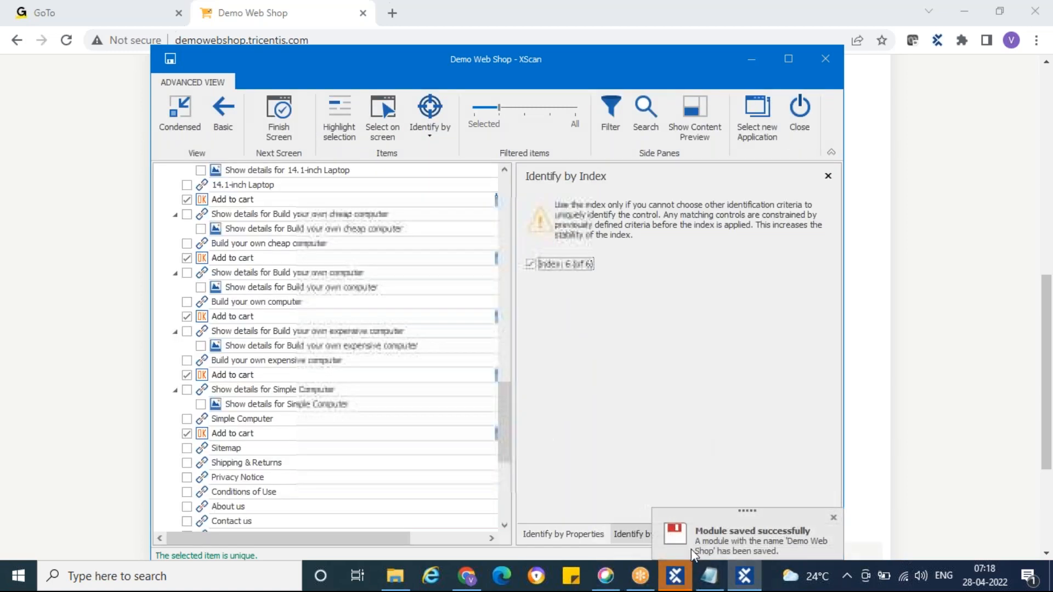
pyautogui.click(799, 110)
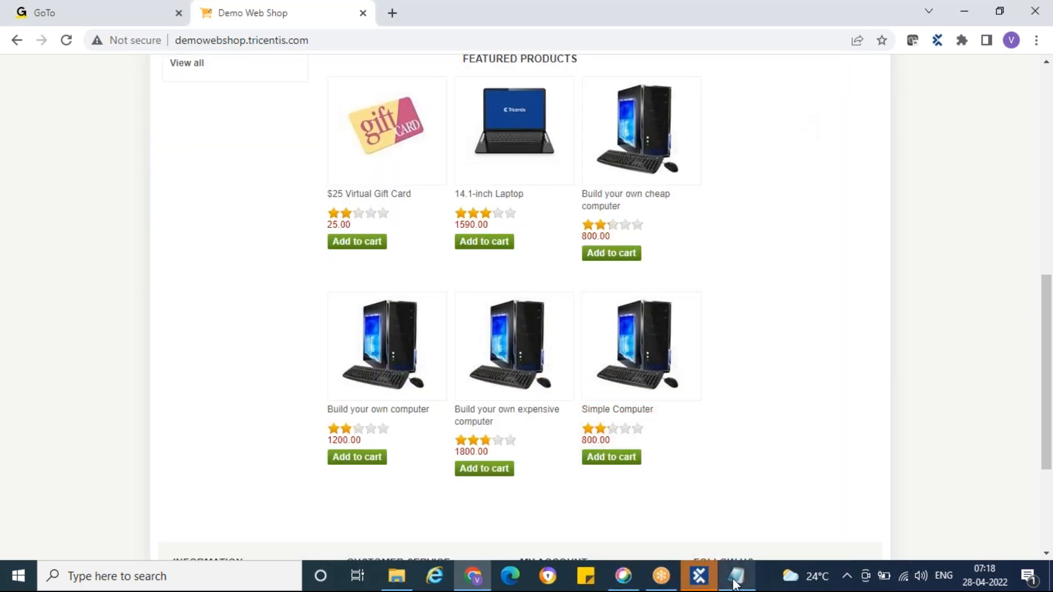
# Step: Switch to Tosca Commander and rename the newly scanned Demo Web Shop module in the Identification Techniques folder as "Identify by Index"
pyautogui.click(703, 582)
pyautogui.click(79, 318)
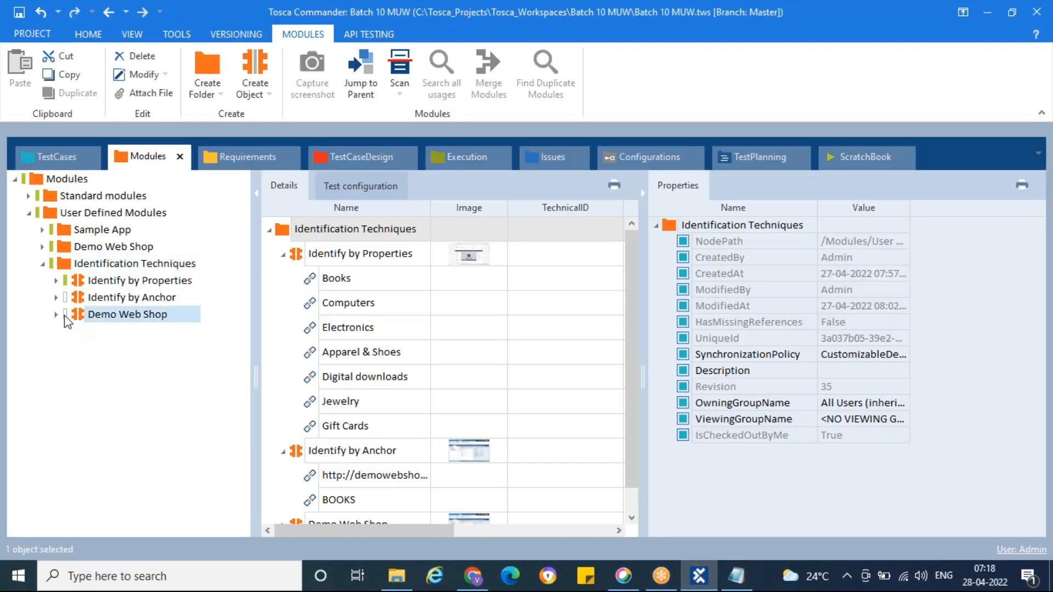
pyautogui.click(56, 315)
pyautogui.click(162, 317)
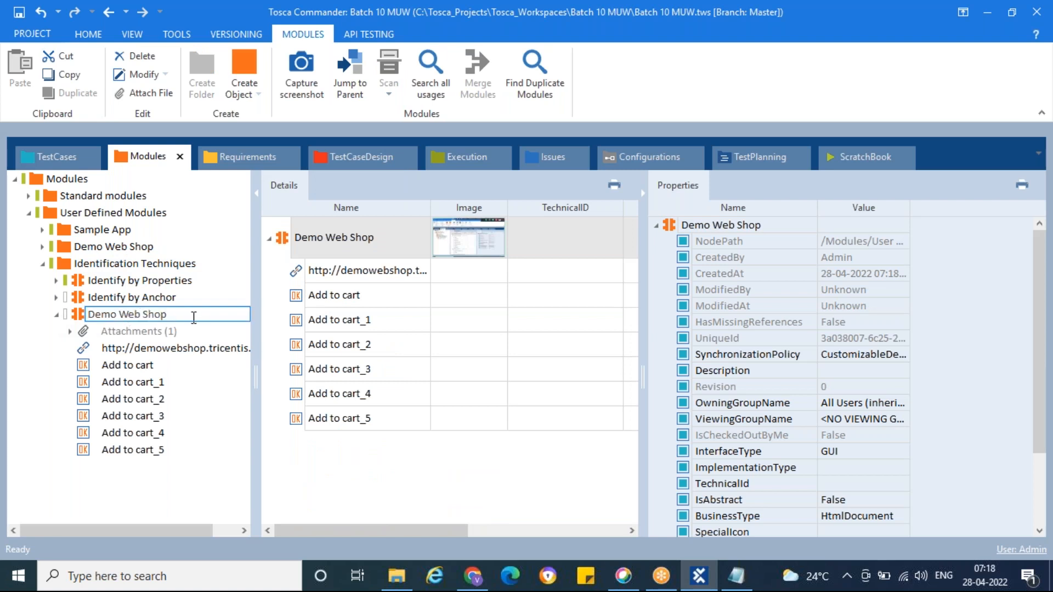
pyautogui.hotkey('ctrl', 'a')
pyautogui.write('Identify by Index')
pyautogui.press('Return')
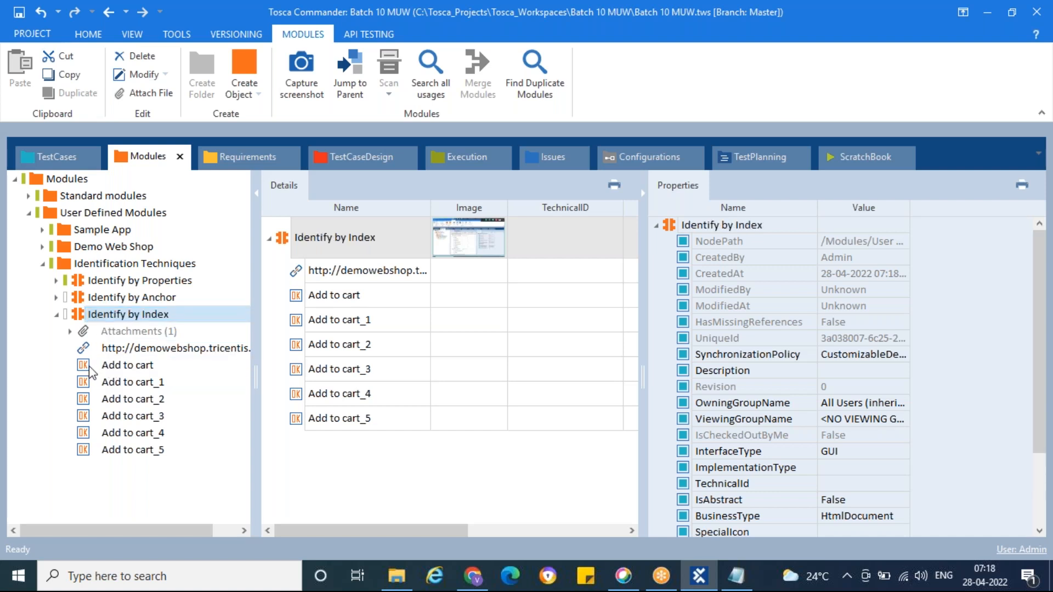
# Step: Examine the ConstraintIndex property of the demowebshop link in the Identify by Index module
pyautogui.click(84, 350)
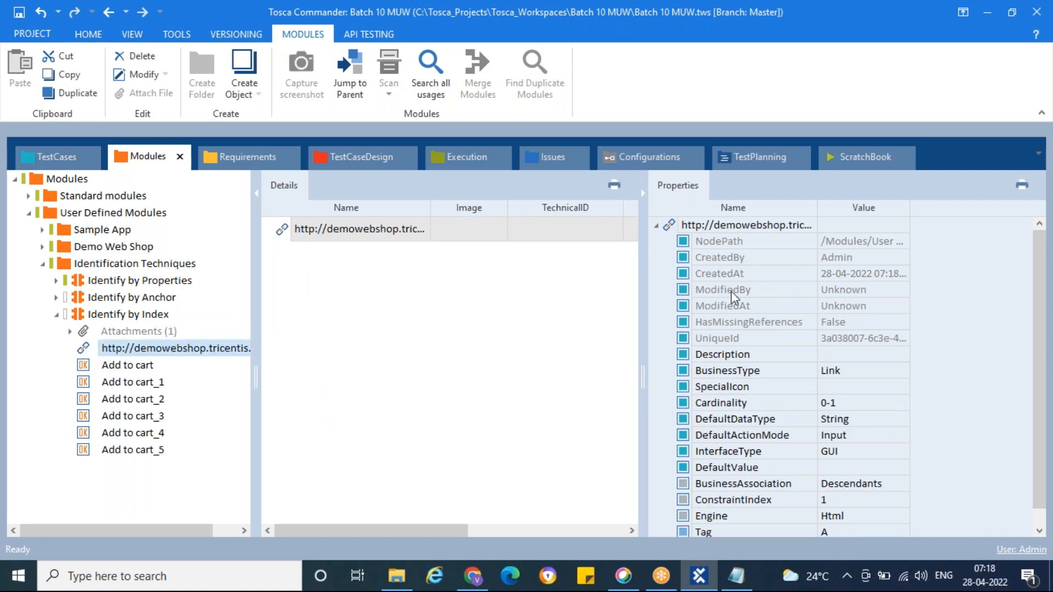
pyautogui.scroll(-1, 737, 299)
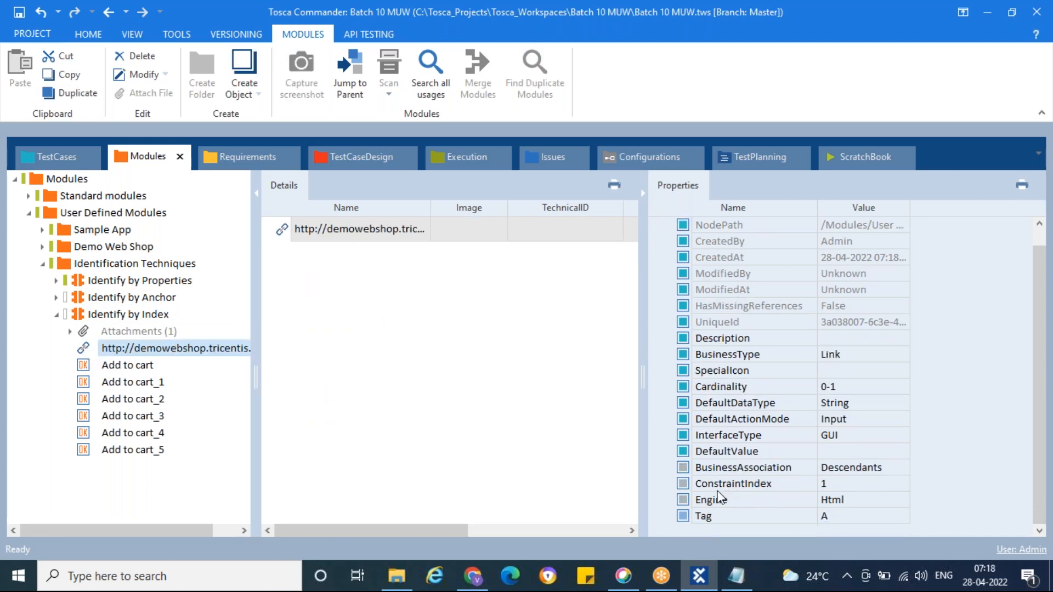
pyautogui.click(684, 487)
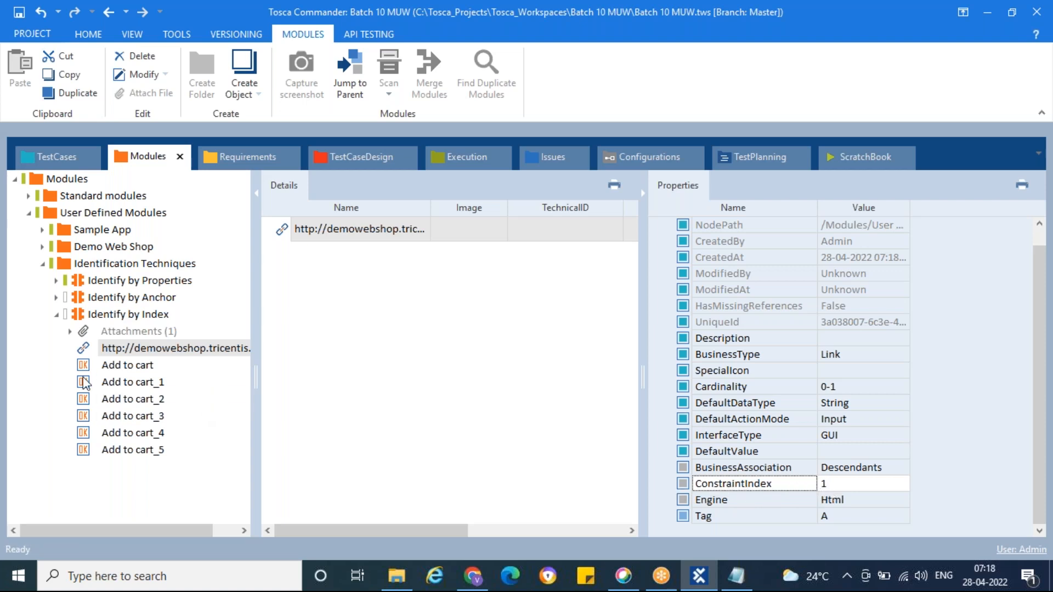
# Step: Compare the ConstraintIndex property of the controls from Add to cart through Add to cart_5
pyautogui.click(119, 371)
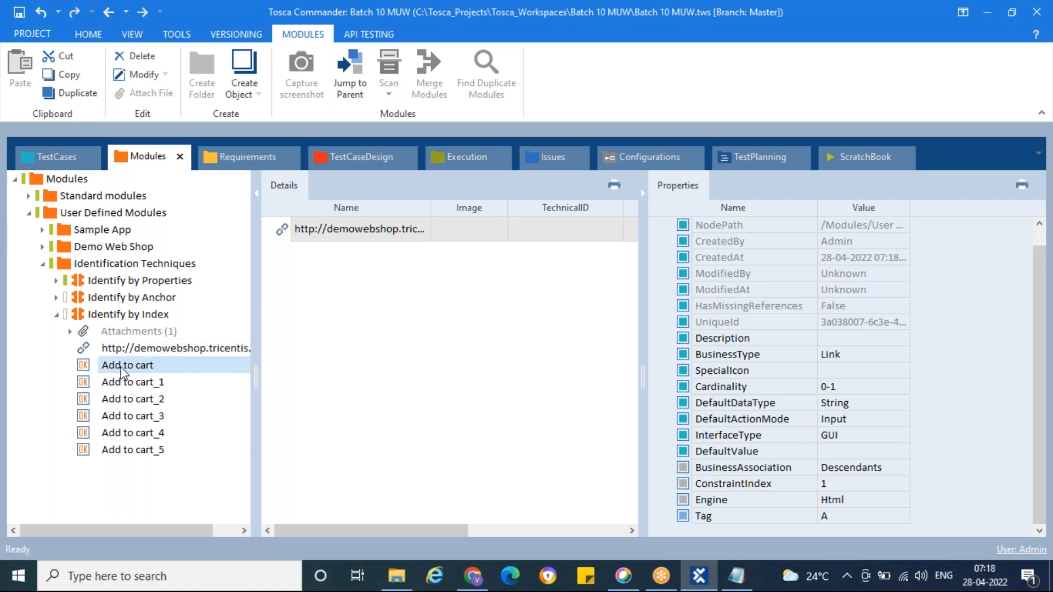
pyautogui.scroll(-1, 823, 391)
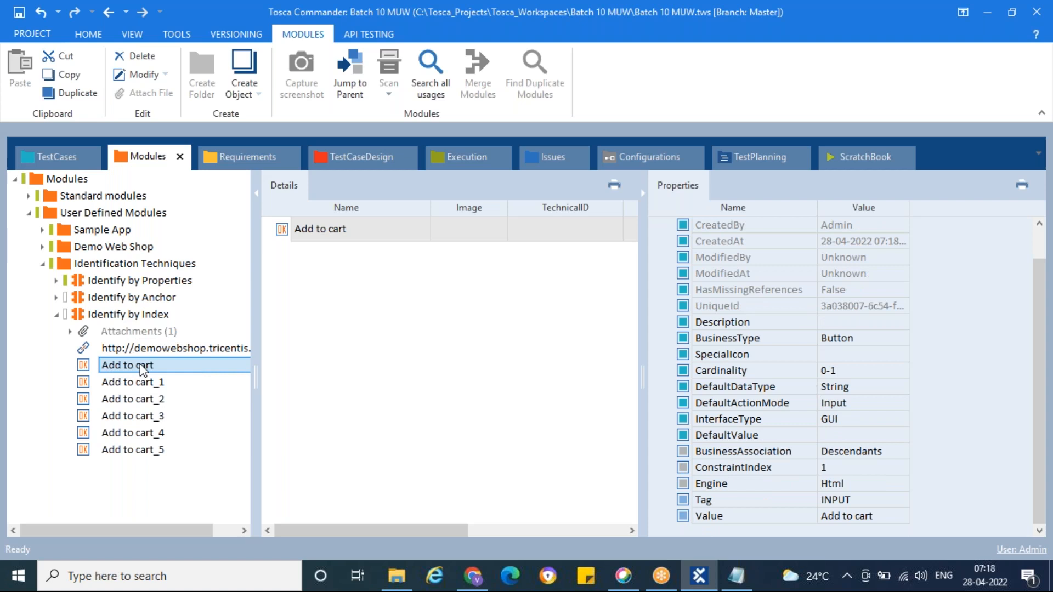
pyautogui.click(155, 383)
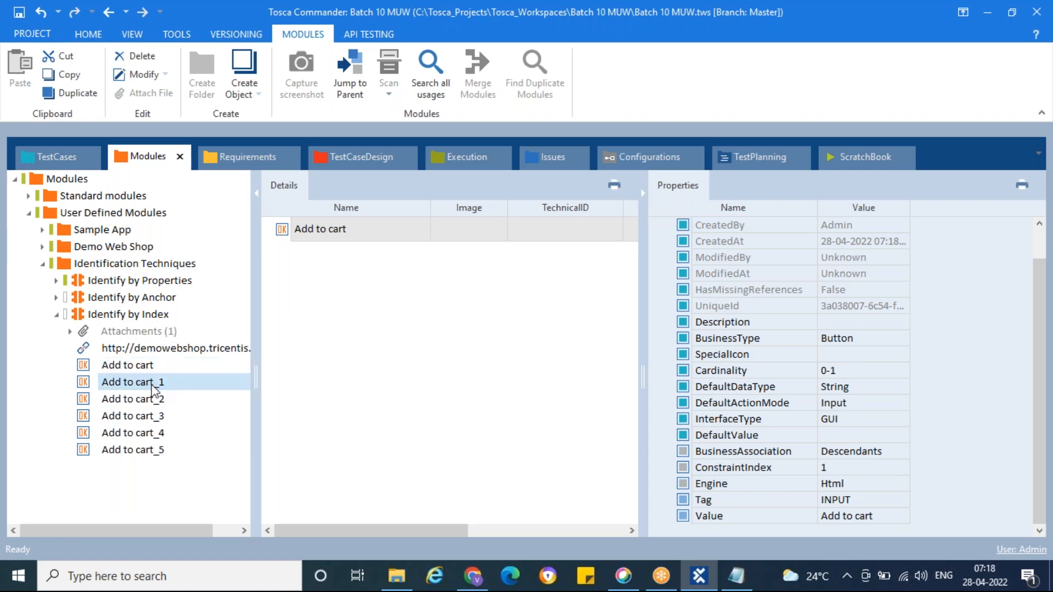
pyautogui.scroll(-1, 729, 430)
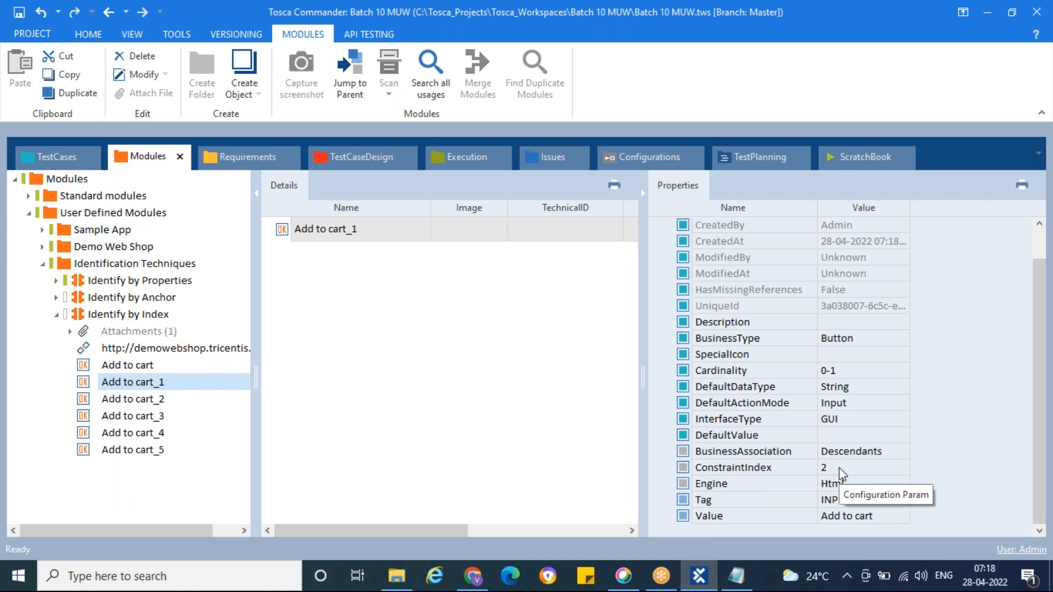
pyautogui.click(161, 401)
pyautogui.scroll(-1, 699, 428)
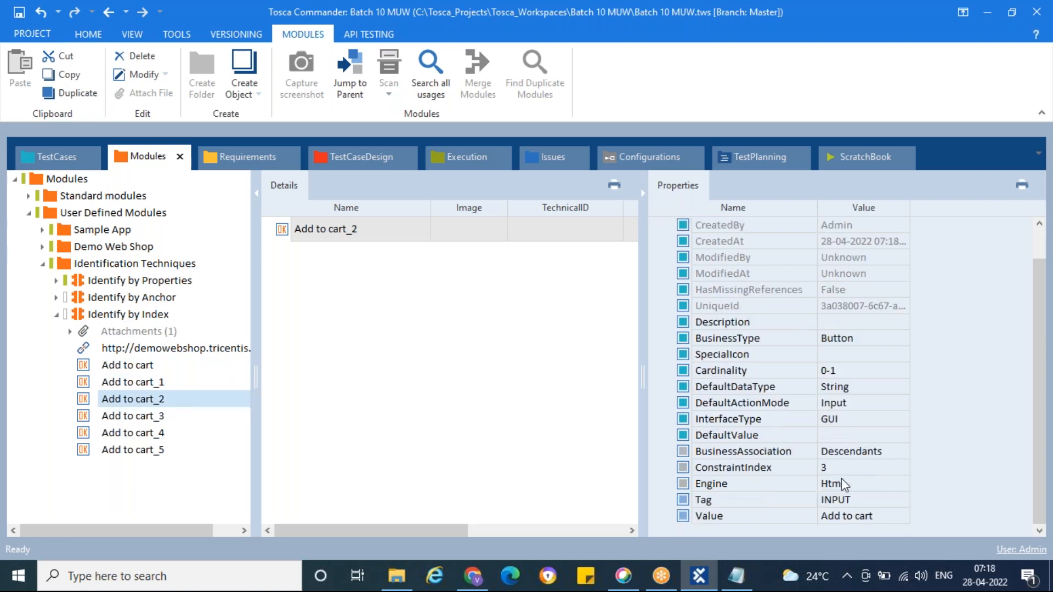
pyautogui.click(132, 416)
pyautogui.scroll(-1, 709, 419)
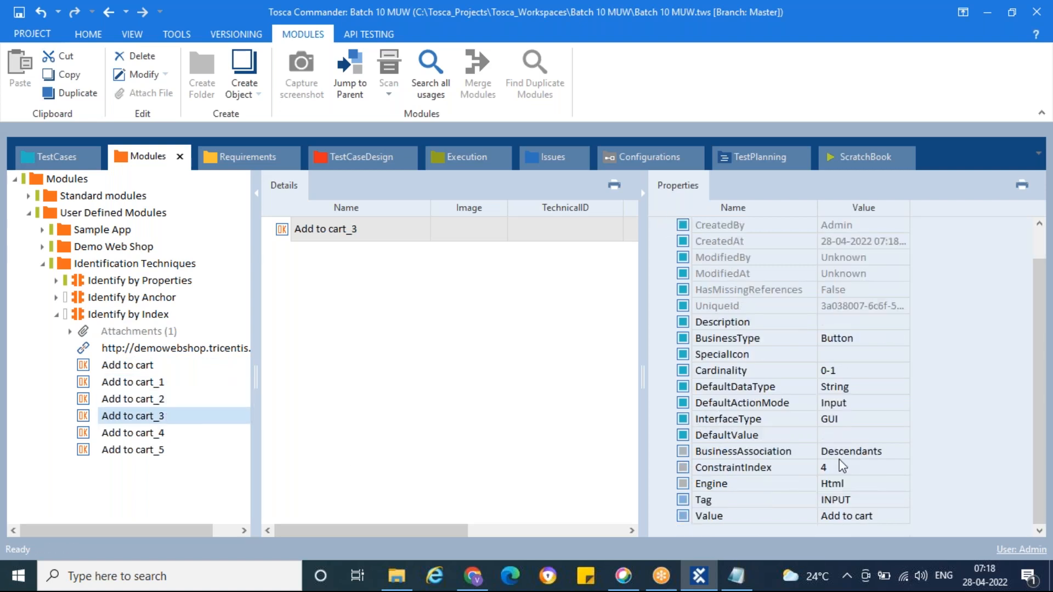
pyautogui.click(156, 433)
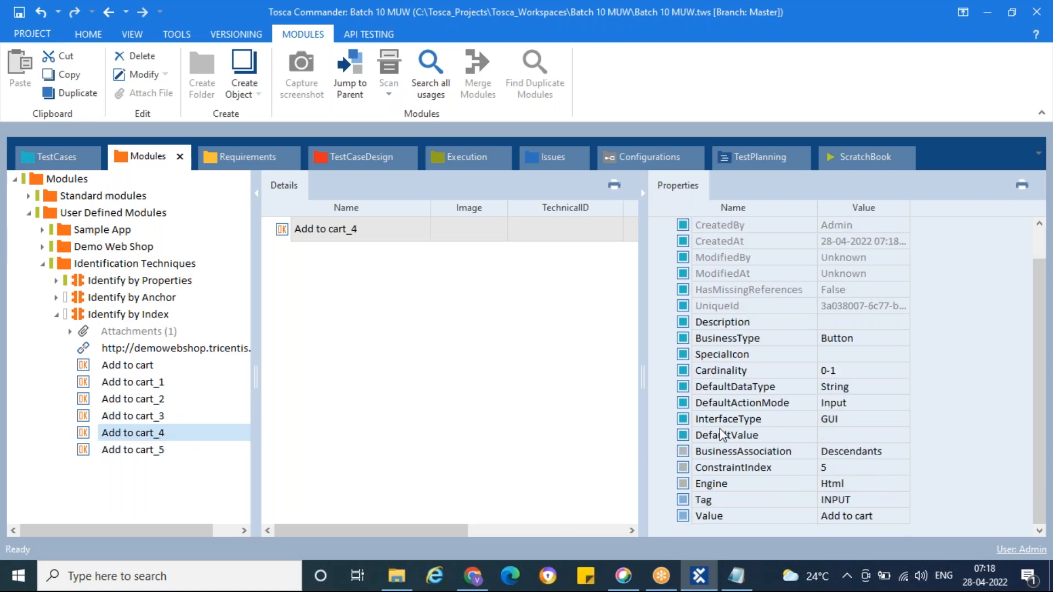
pyautogui.click(147, 453)
pyautogui.scroll(-1, 746, 425)
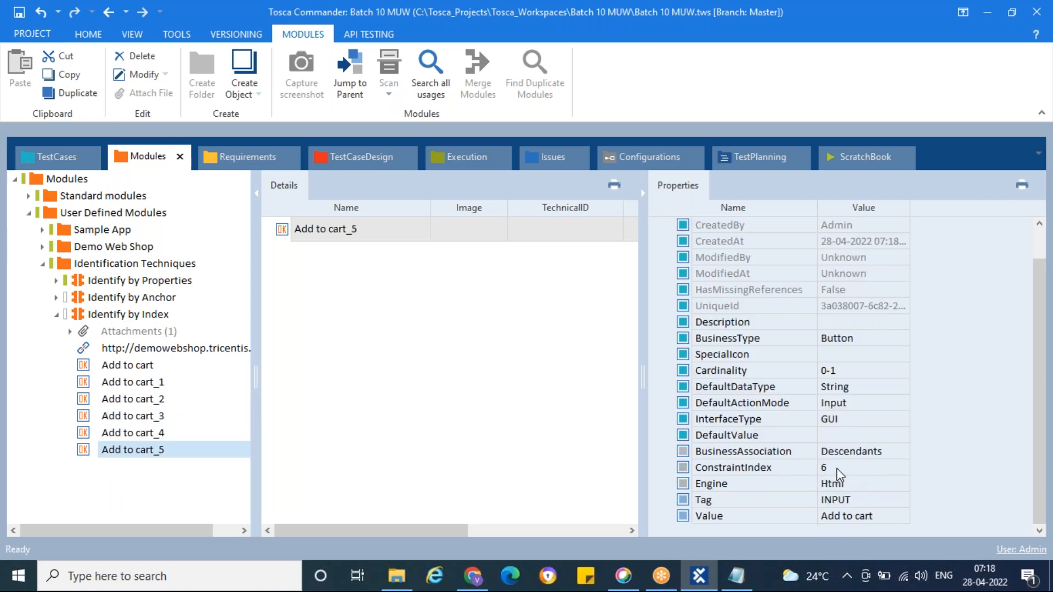
# Step: In the Day8 Notepad file, extend "Identify by Index" with ": Identify the element using the Index associated with that element."
pyautogui.click(737, 576)
pyautogui.click(541, 235)
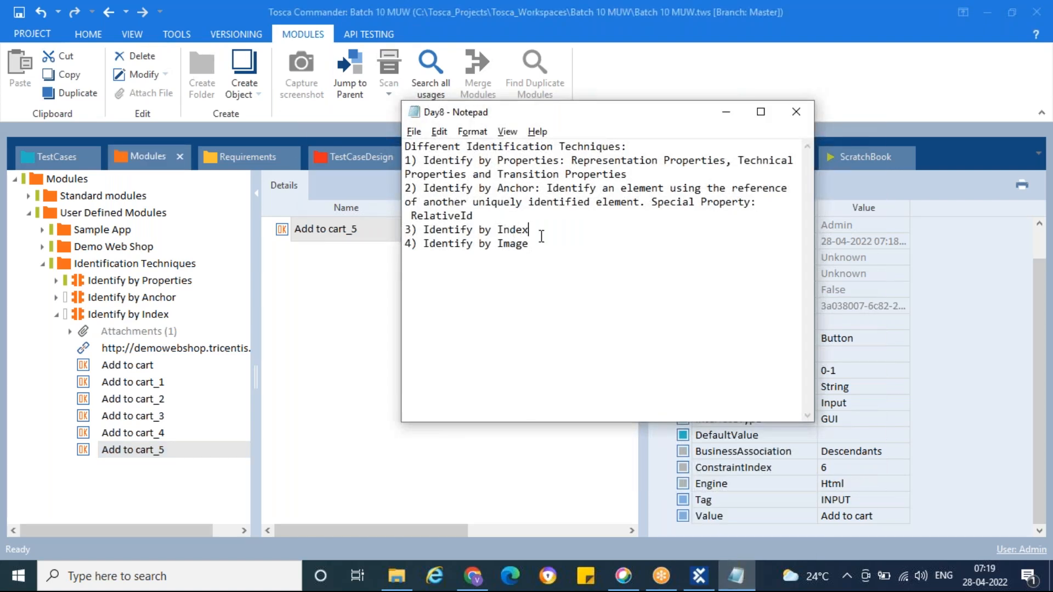
pyautogui.write(':')
pyautogui.write('Identify')
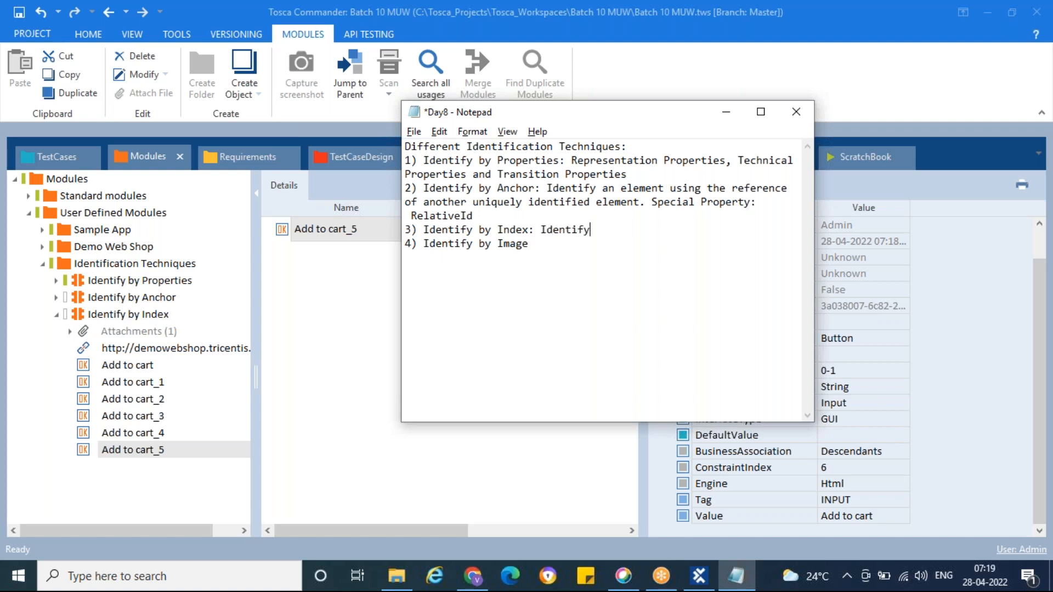
pyautogui.write(' the elememnt')
pyautogui.press('BackSpace')
pyautogui.write('nt using the Index associate')
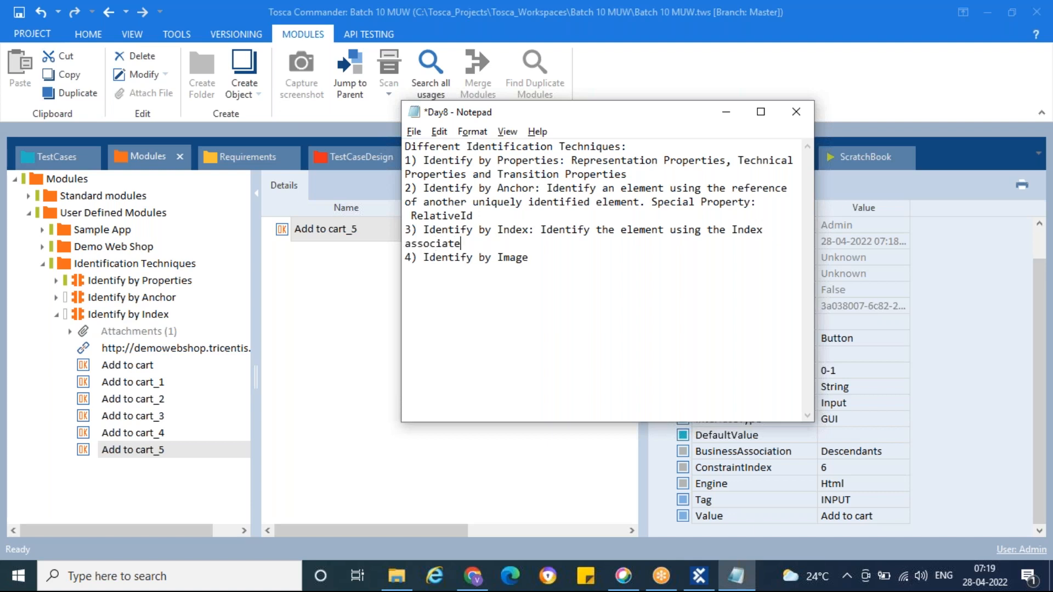
pyautogui.write('d with that element.')
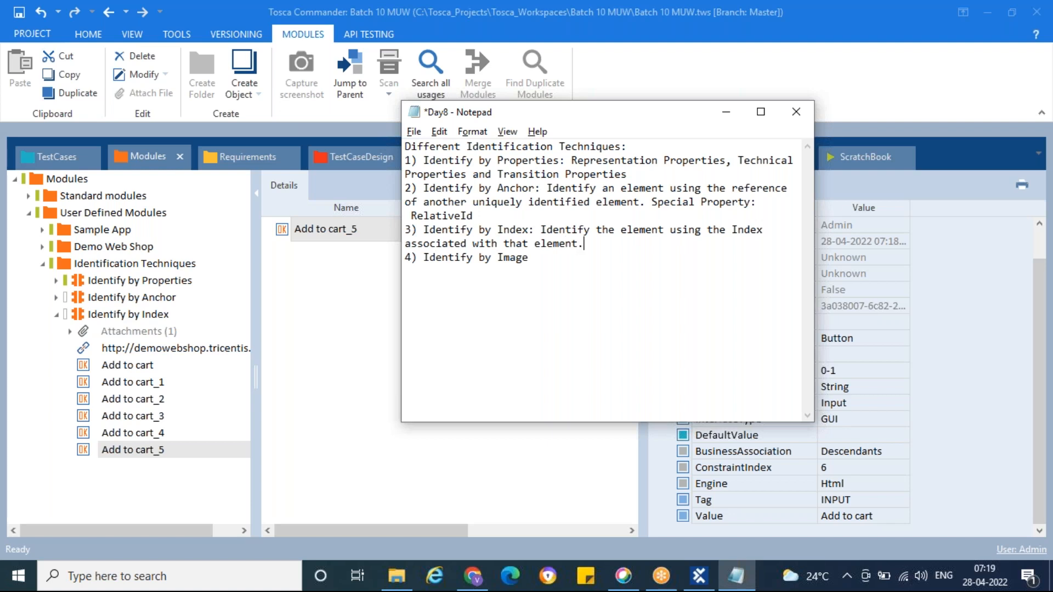
# Step: Continue the Identify by Index note with "Use this technique while you are unable to identify the ibject using"
pyautogui.write('his pr')
pyautogui.press('BackSpace')
pyautogui.press('BackSpace')
pyautogui.press('BackSpace')
pyautogui.write('techni')
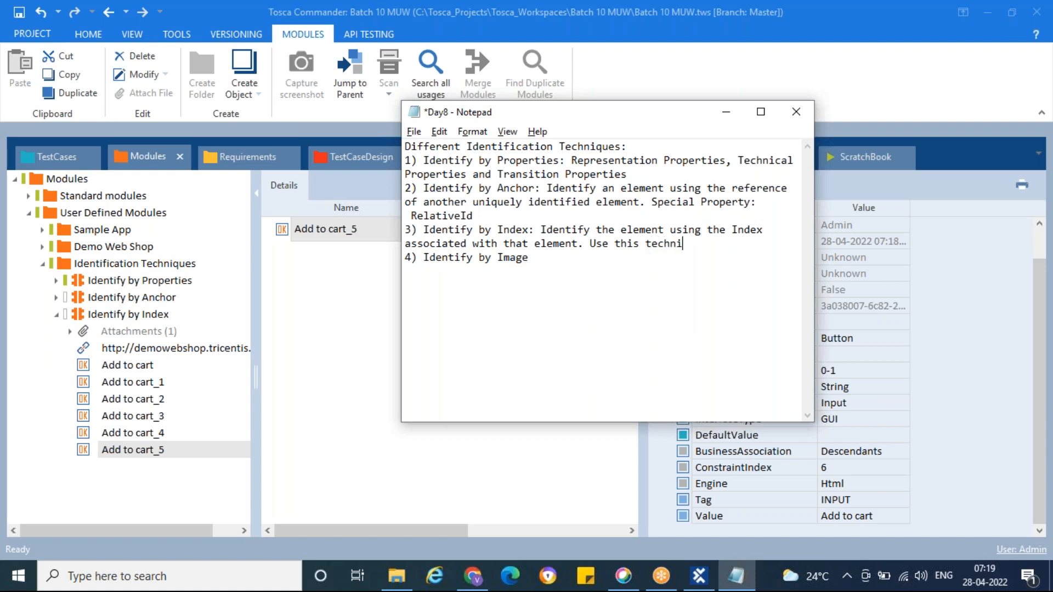
pyautogui.write('que while you ar')
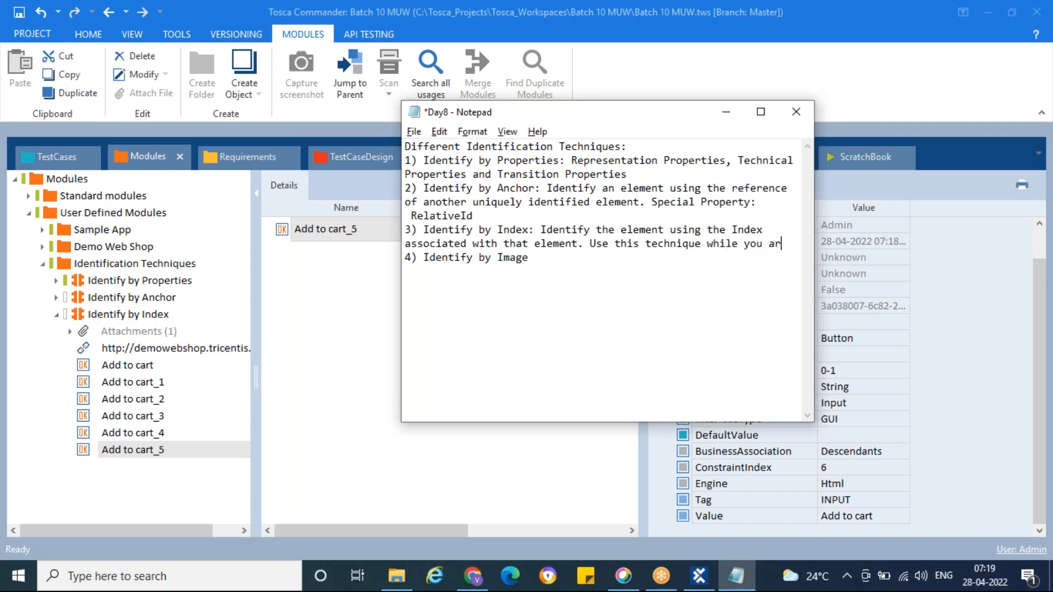
pyautogui.write('e un')
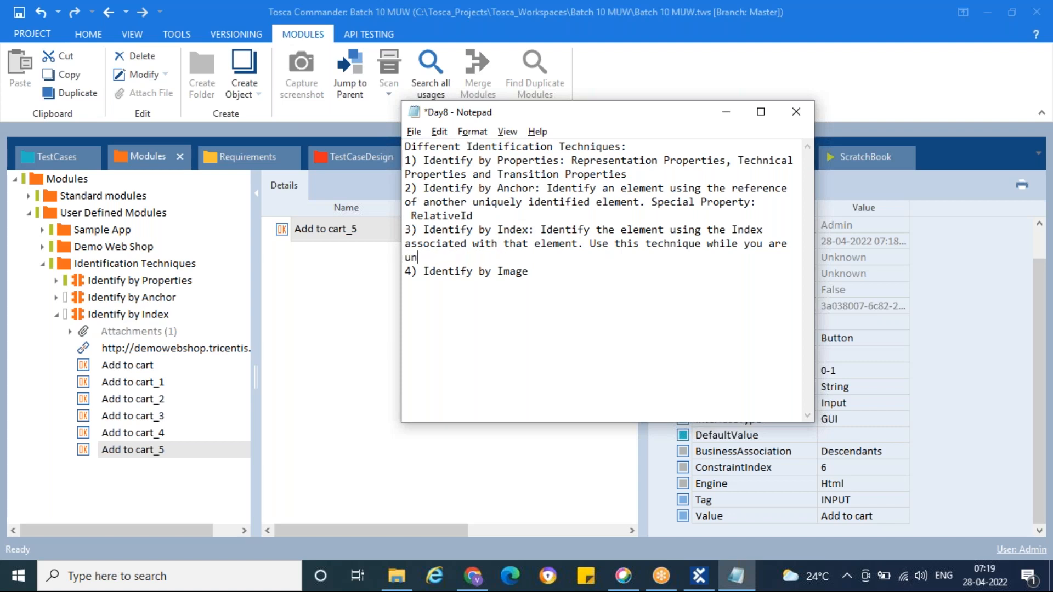
pyautogui.write('able to identify the ibject using')
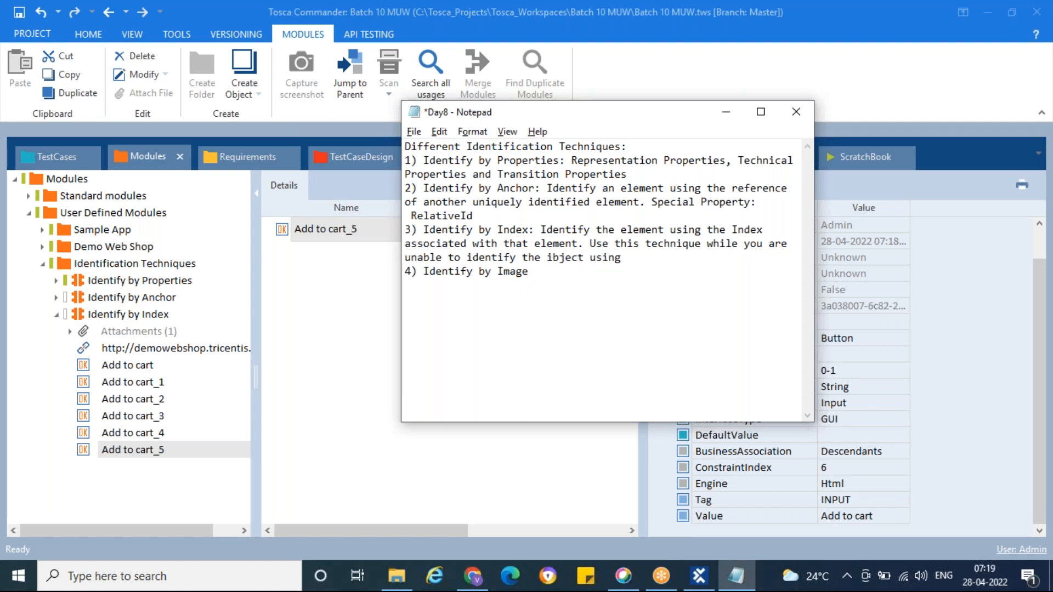
pyautogui.write(' PIde')
# Step: Complete the usage sentence of the Identify by Index note with "Identify by property or Anchor"
pyautogui.press('BackSpace')
pyautogui.press('BackSpace')
pyautogui.write('Identify by property')
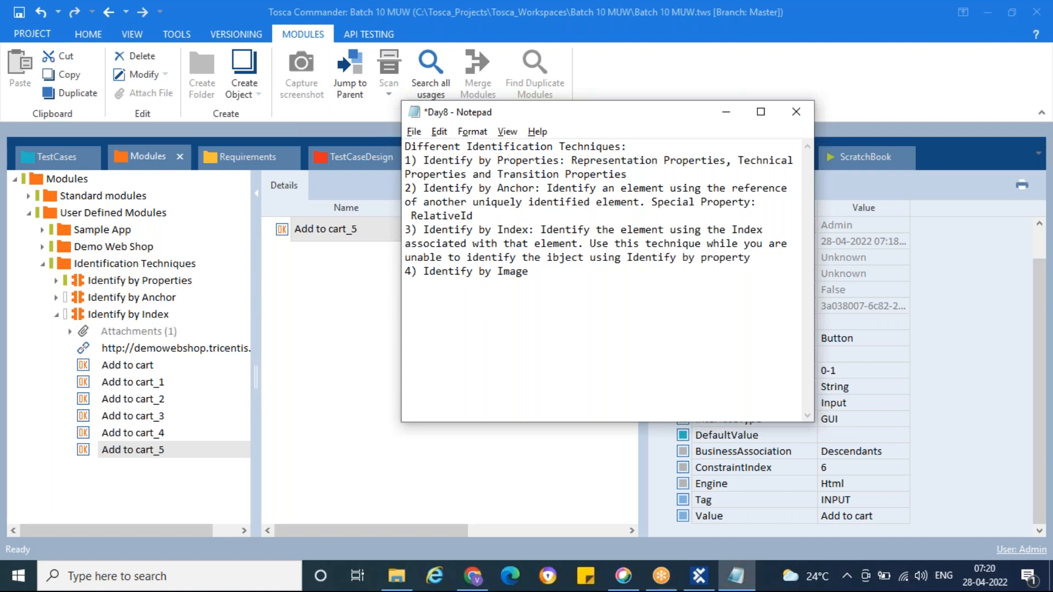
pyautogui.write(' or ANchore')
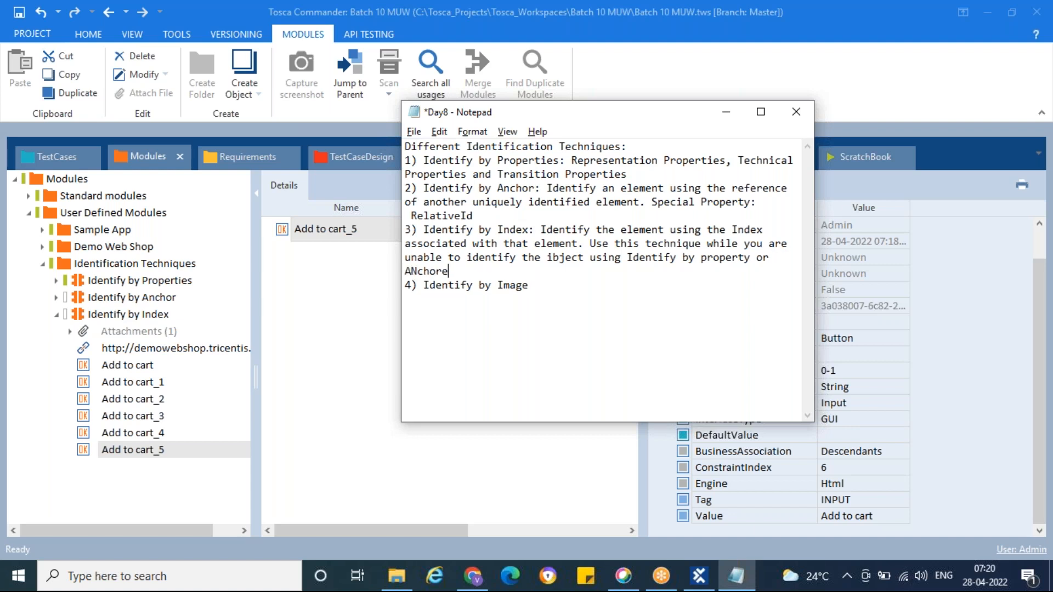
pyautogui.press('BackSpace')
pyautogui.press('BackSpace')
pyautogui.press('BackSpace')
pyautogui.press('BackSpace')
pyautogui.press('BackSpace')
pyautogui.write('ho')
# Step: Append "Special Property: ConstarintIndex" to the Identify by Index note, save the Day8 file and minimise Notepad
pyautogui.write('r. Special Property')
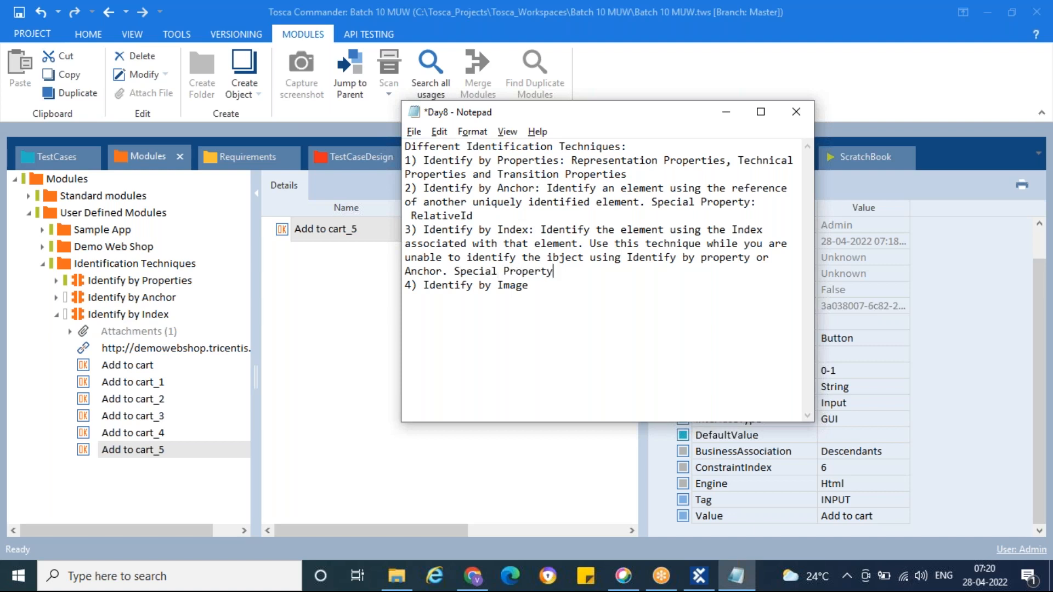
pyautogui.write(': ConstarintIndex')
pyautogui.hotkey('ctrl', 's')
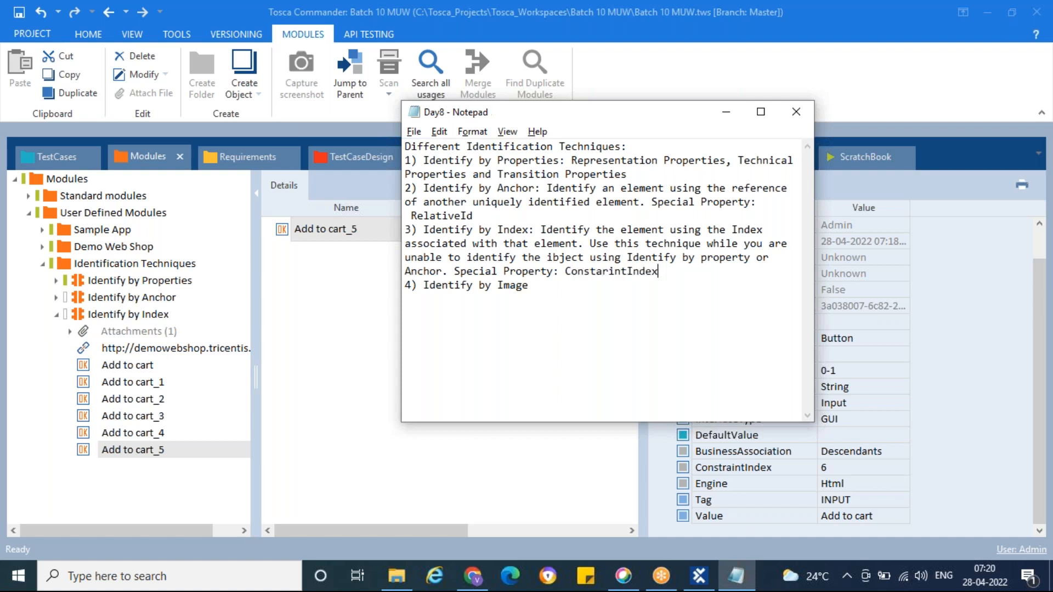
pyautogui.click(726, 113)
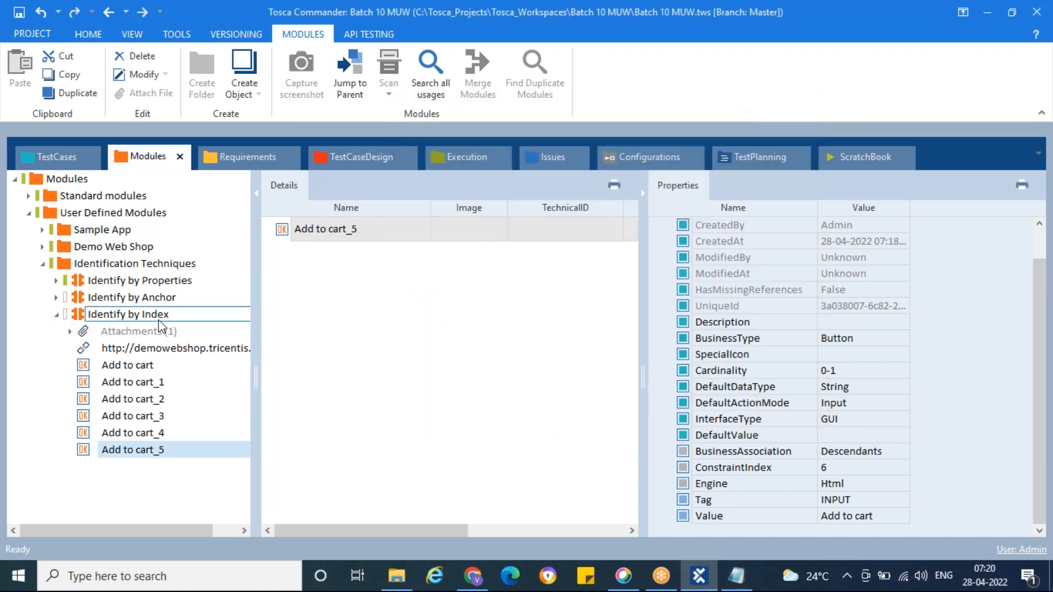
# Step: With the Demo Web Shop home page showing behind Tosca, start creating an image based control in the Identification Techniques folder
pyautogui.click(56, 314)
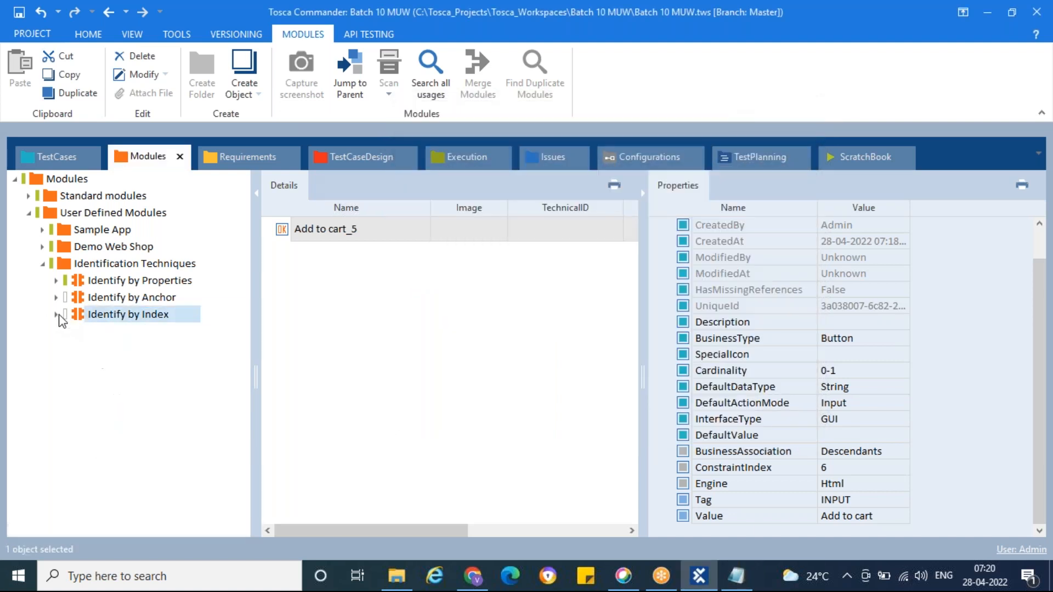
pyautogui.click(66, 264)
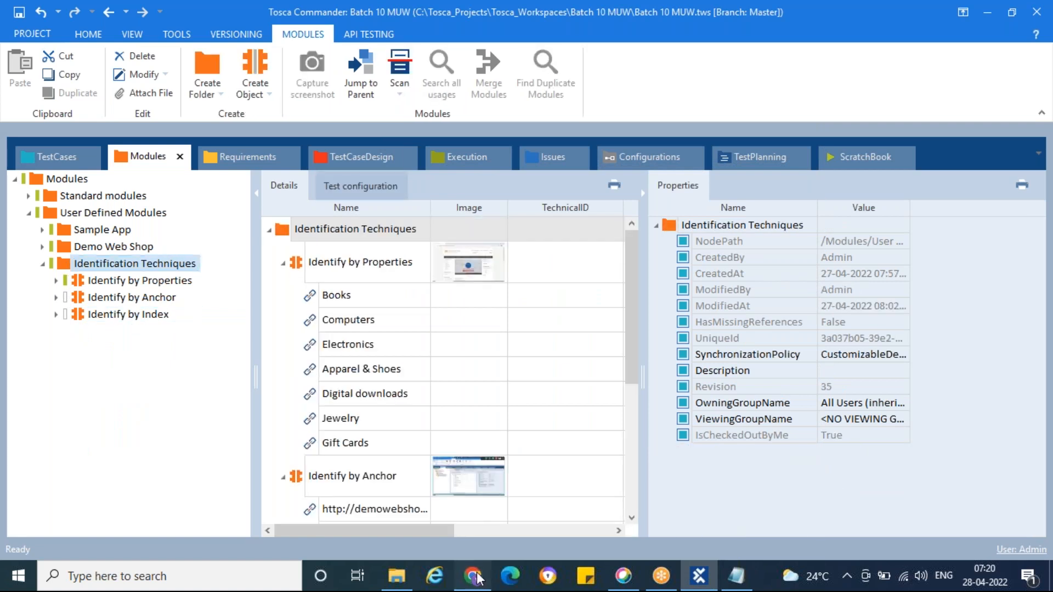
pyautogui.click(475, 575)
pyautogui.scroll(10, 801, 446)
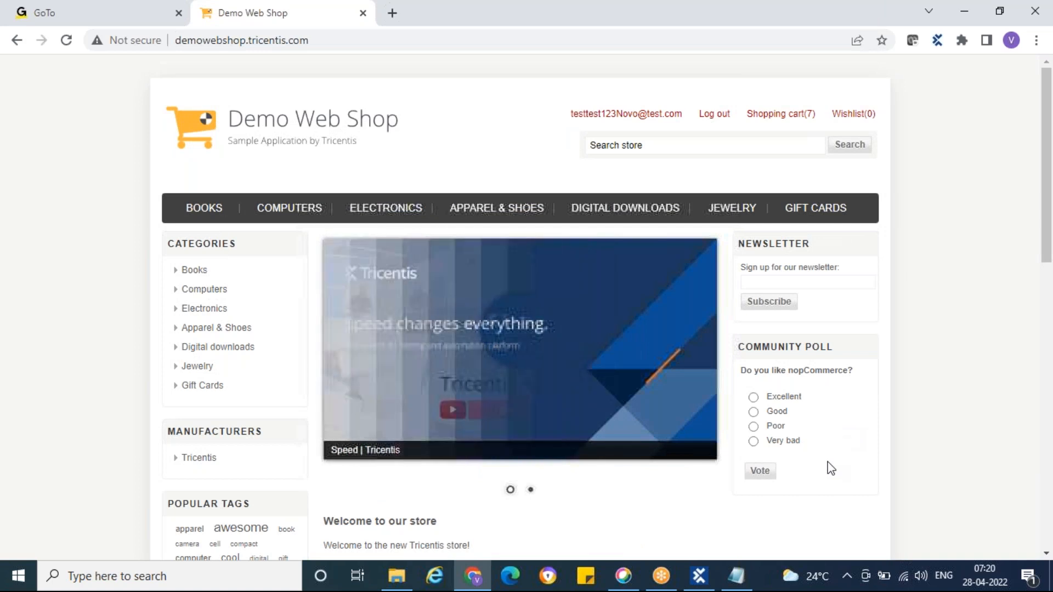
pyautogui.click(701, 577)
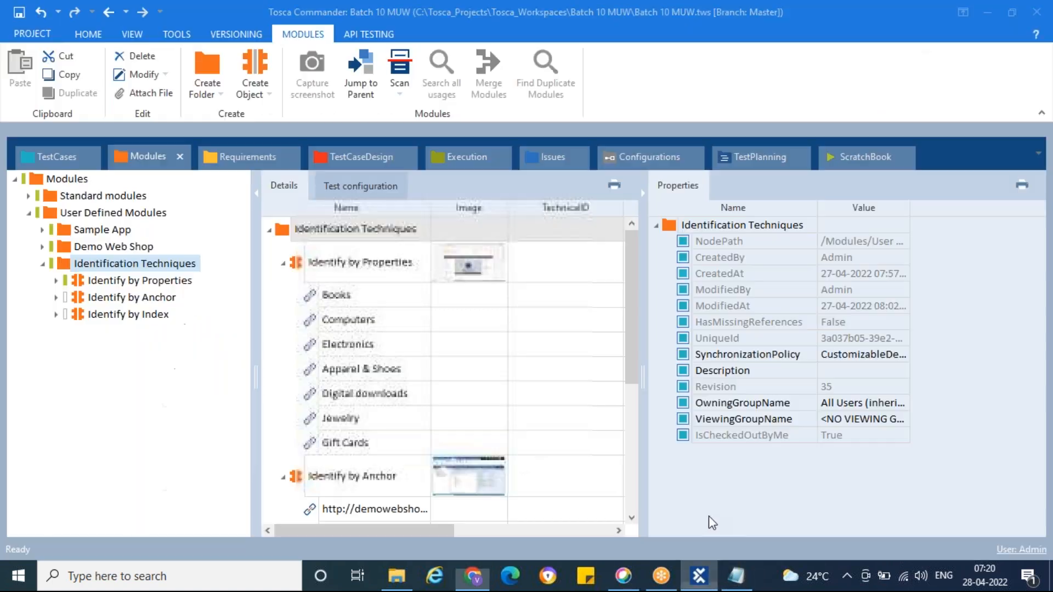
pyautogui.rightClick(63, 268)
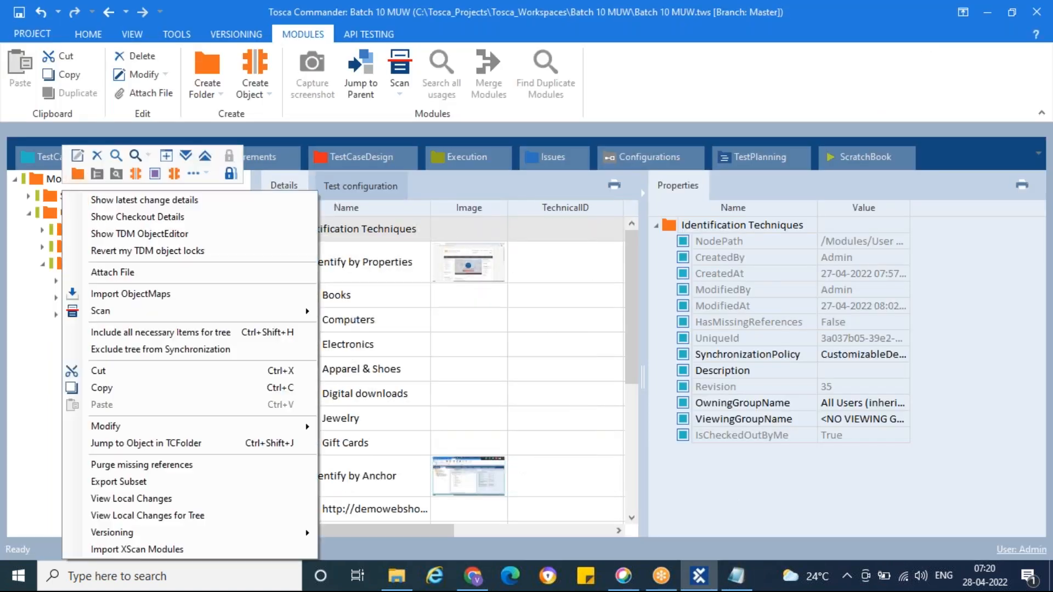
pyautogui.click(201, 175)
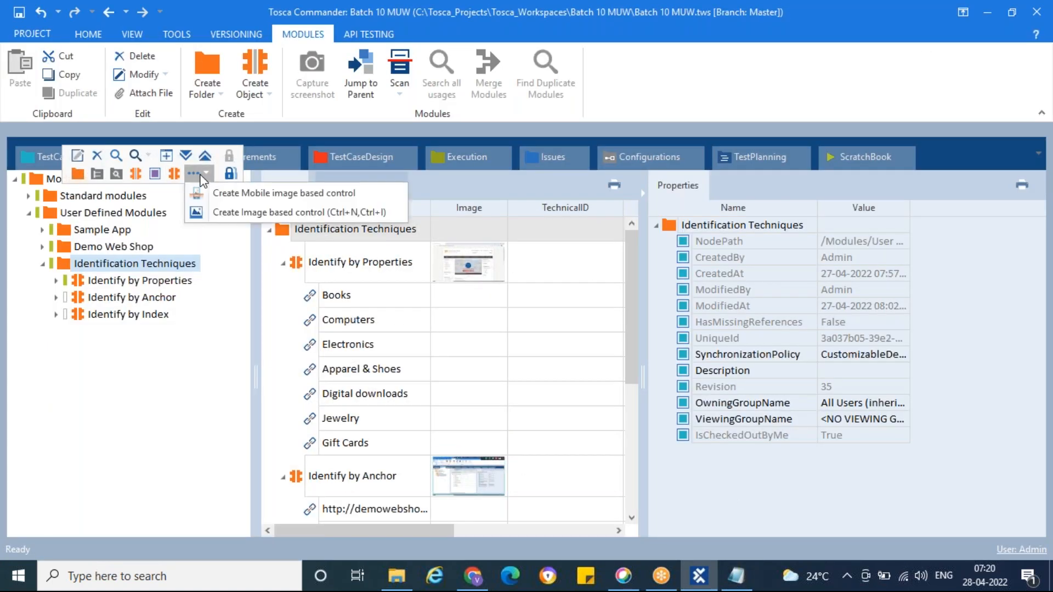
pyautogui.click(253, 217)
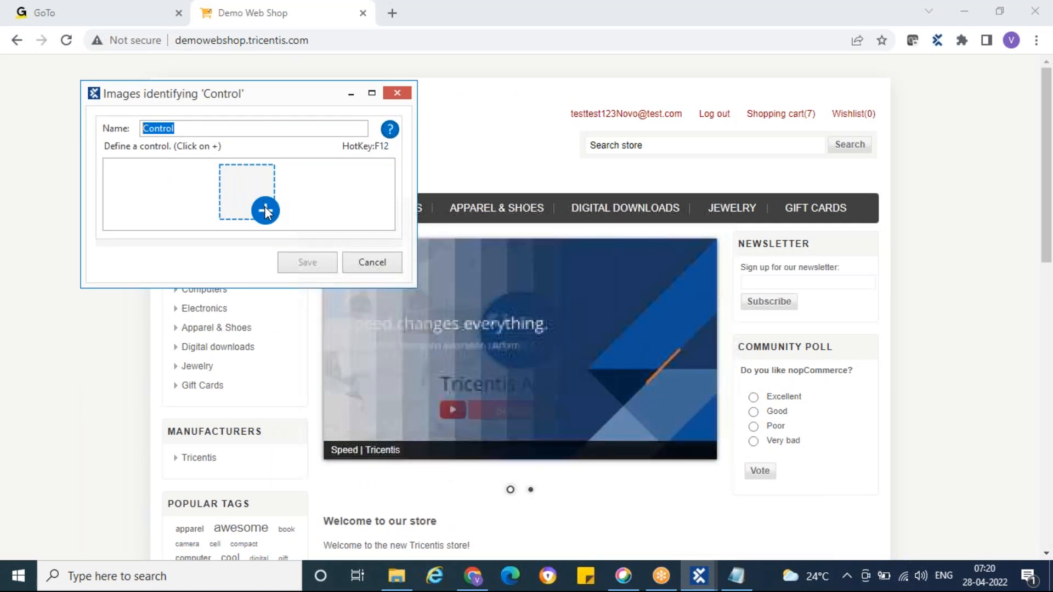
# Step: Capture the word "Demo" in the site's logo as the control image, with "Shop" as its identifying image
pyautogui.click(266, 211)
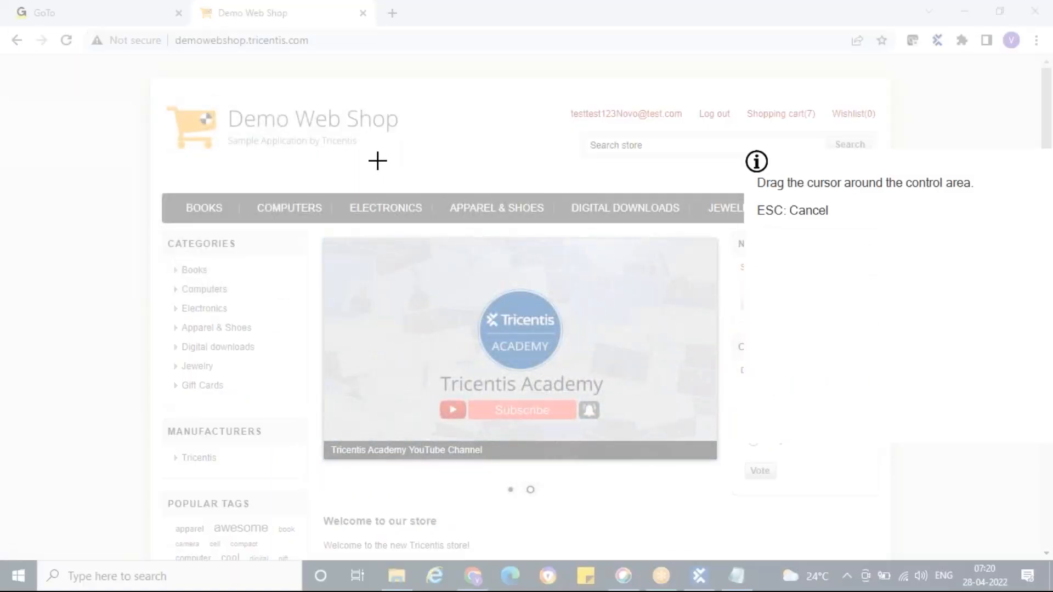
pyautogui.moveTo(228, 109); pyautogui.dragTo(291, 132)
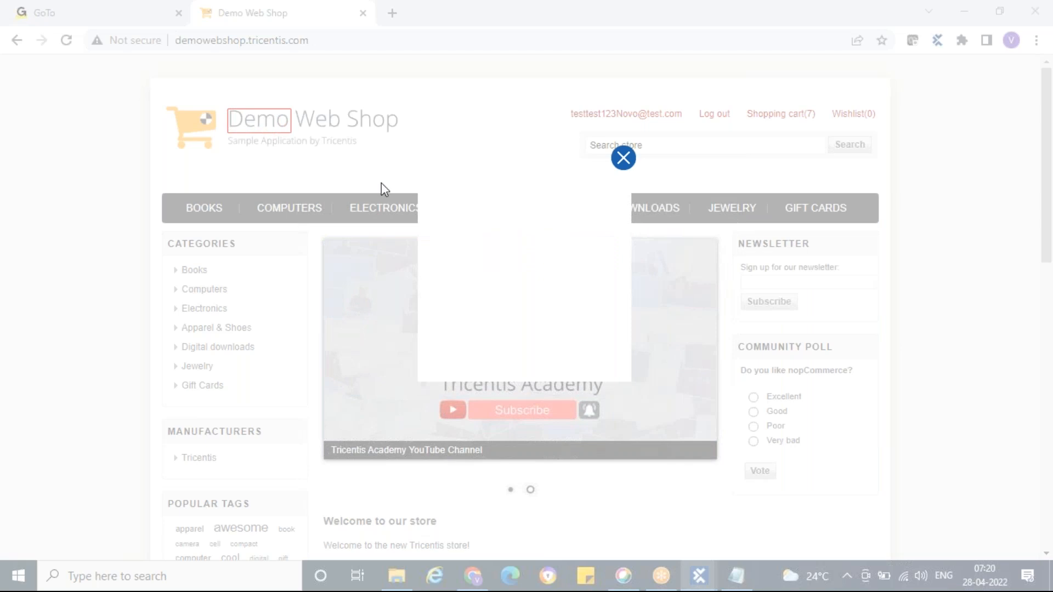
pyautogui.click(558, 337)
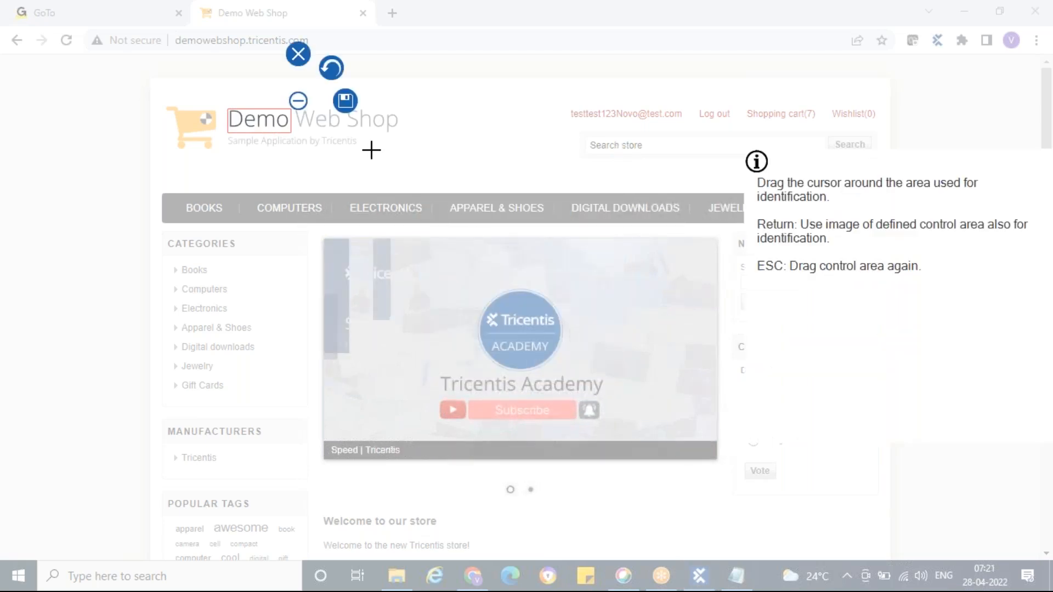
pyautogui.click(345, 106)
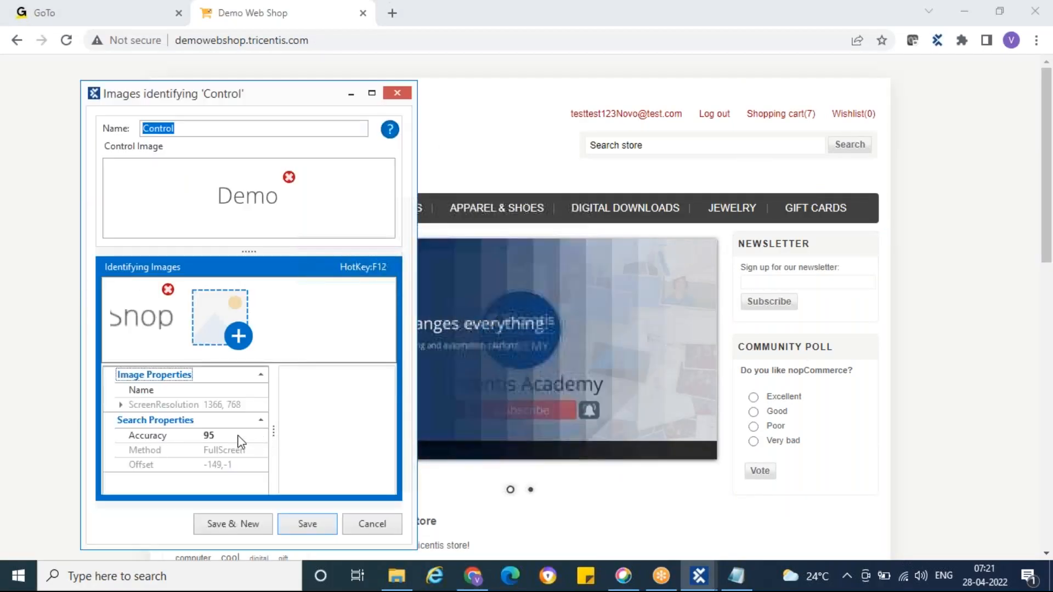
# Step: Set the identifying image's search accuracy to 70 and save the image based control
pyautogui.click(220, 435)
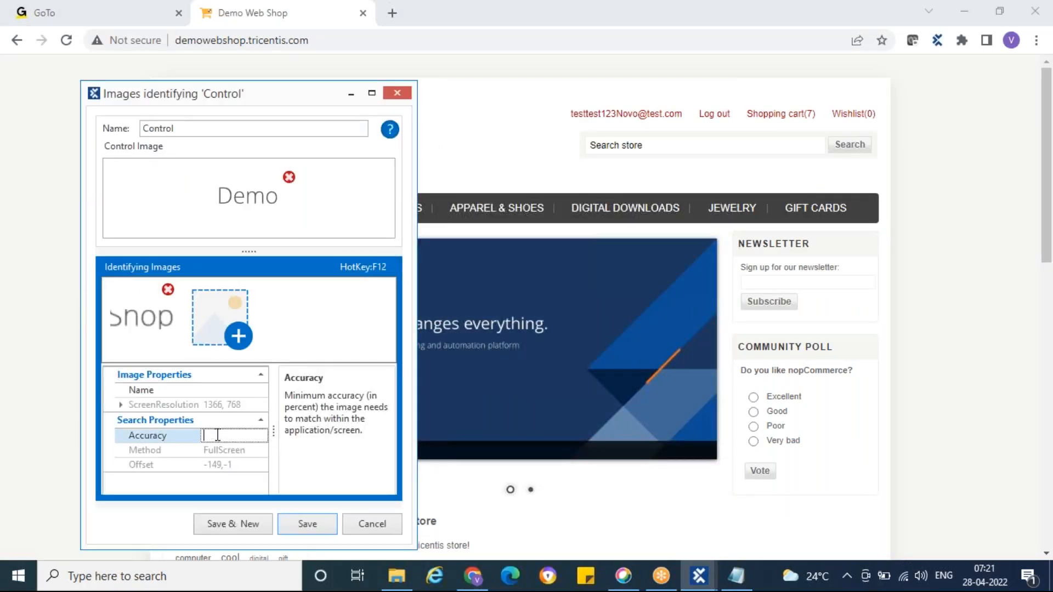
pyautogui.write('70')
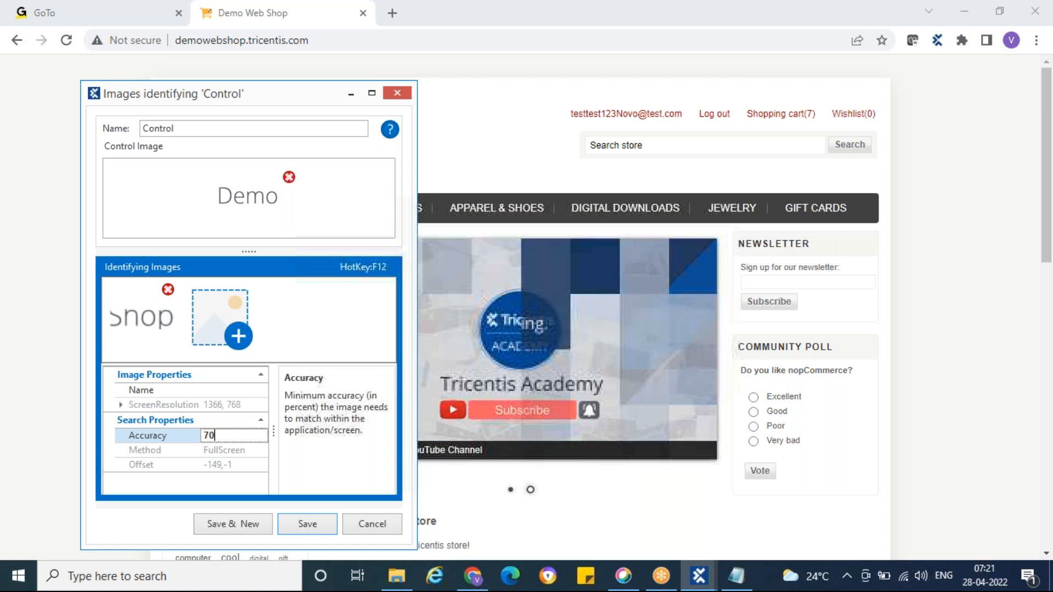
pyautogui.click(302, 528)
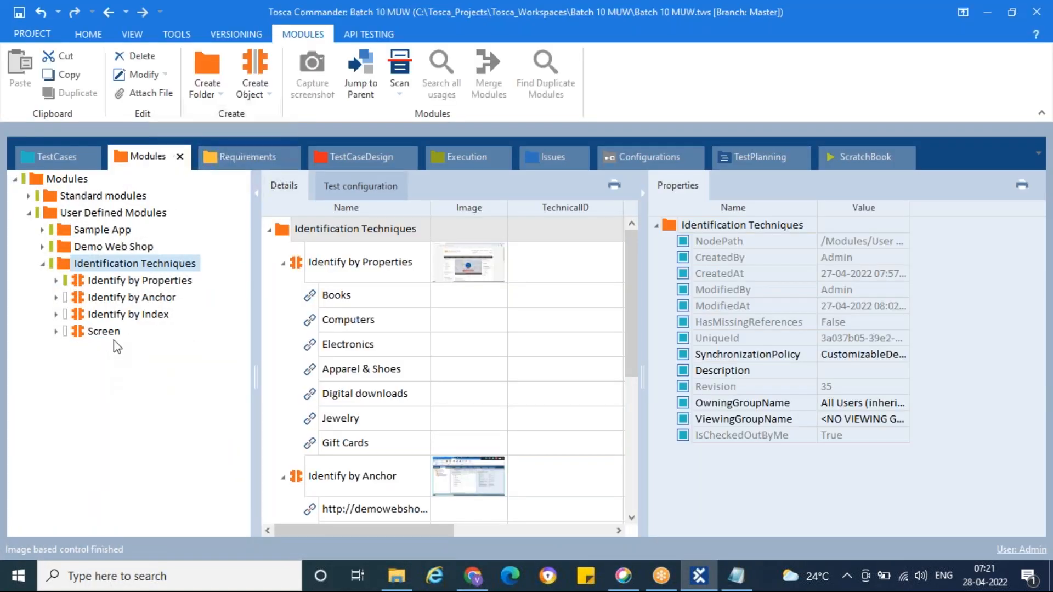
# Step: Rename the new Screen module in the Identification Techniques folder as "Identify by Image"
pyautogui.click(107, 335)
pyautogui.click(90, 335)
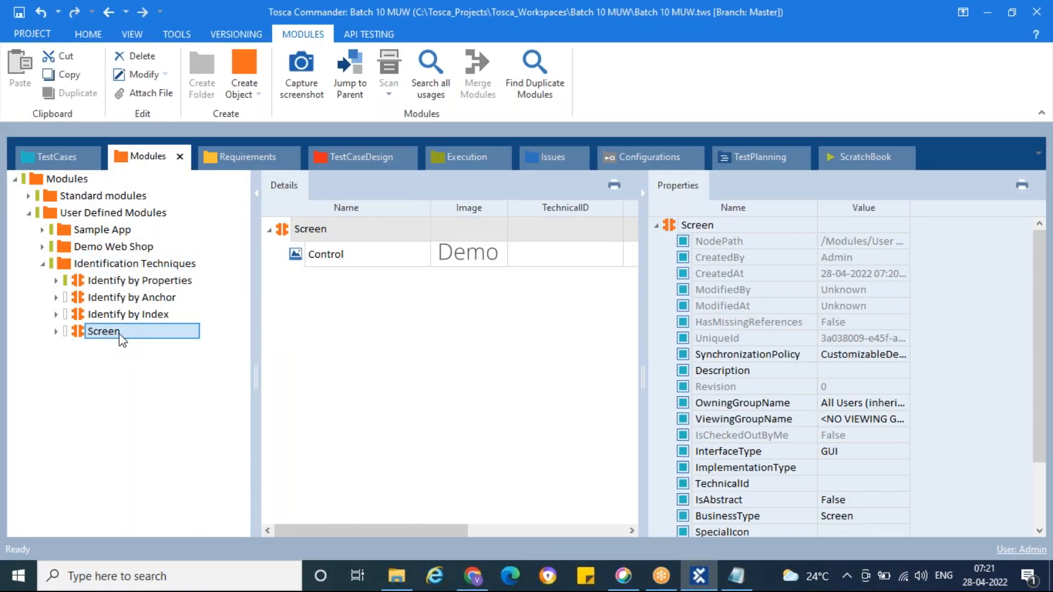
pyautogui.press('F2')
pyautogui.hotkey('ctrl', 'a')
pyautogui.press('BackSpace')
pyautogui.write('Iden')
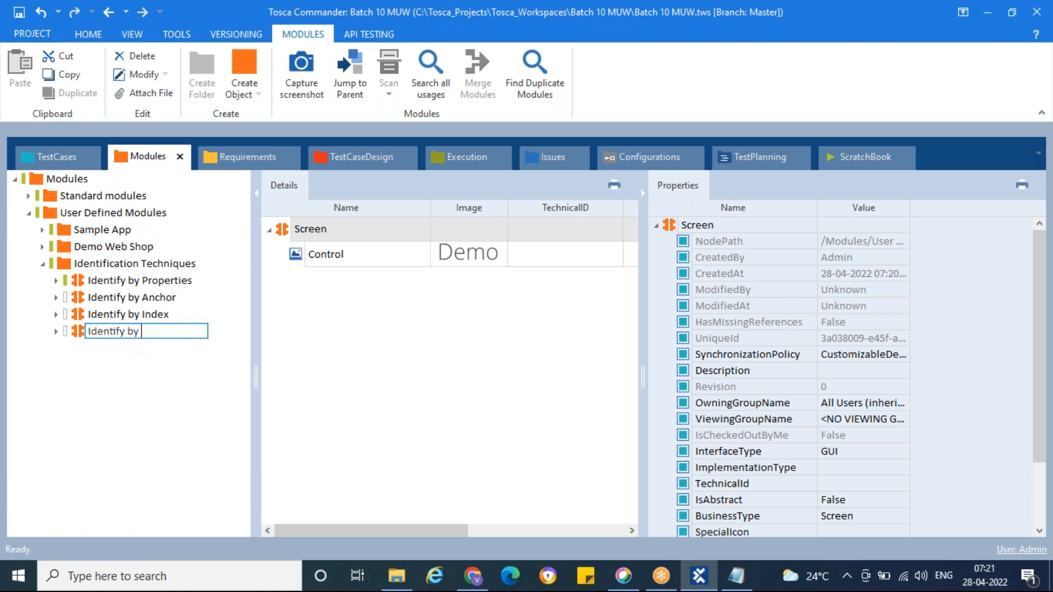
pyautogui.write('tify by Image')
pyautogui.press('Return')
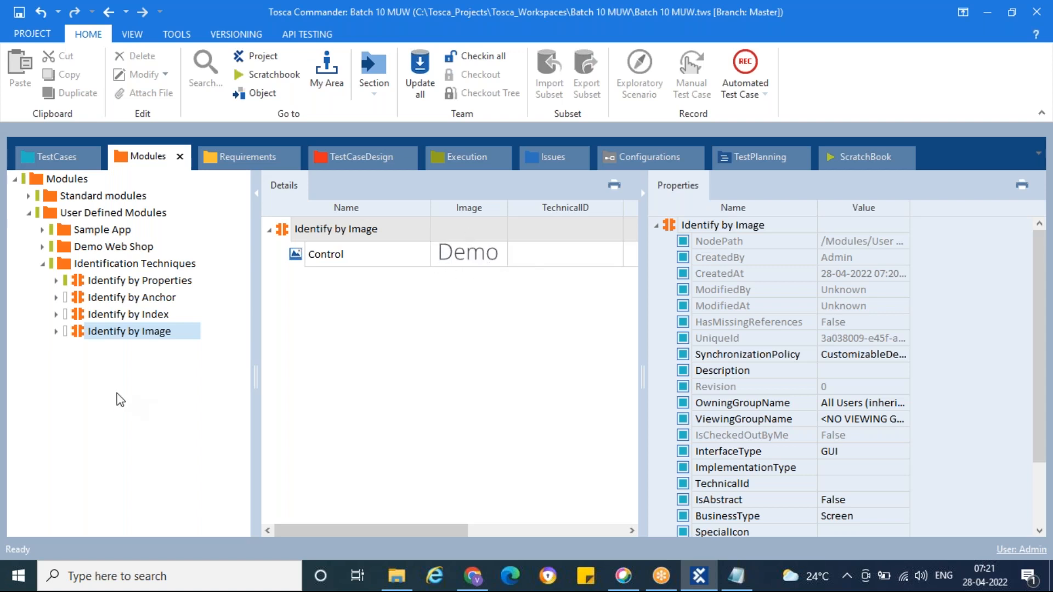
# Step: Examine the Engine property of the image control in the Identify by Image module, and collapse the module again
pyautogui.click(56, 331)
pyautogui.click(117, 348)
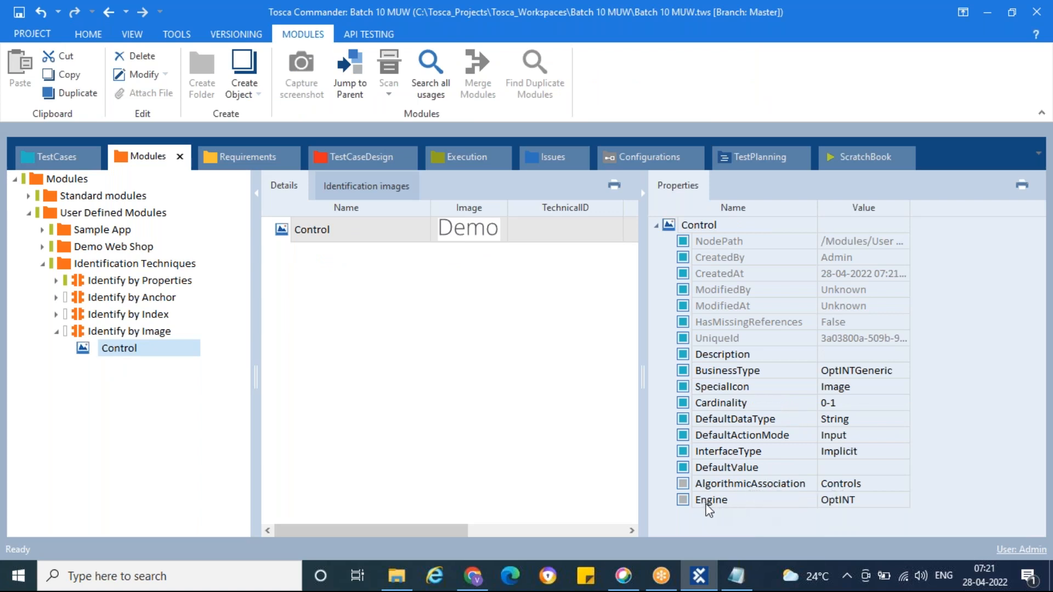
pyautogui.click(850, 502)
pyautogui.click(902, 499)
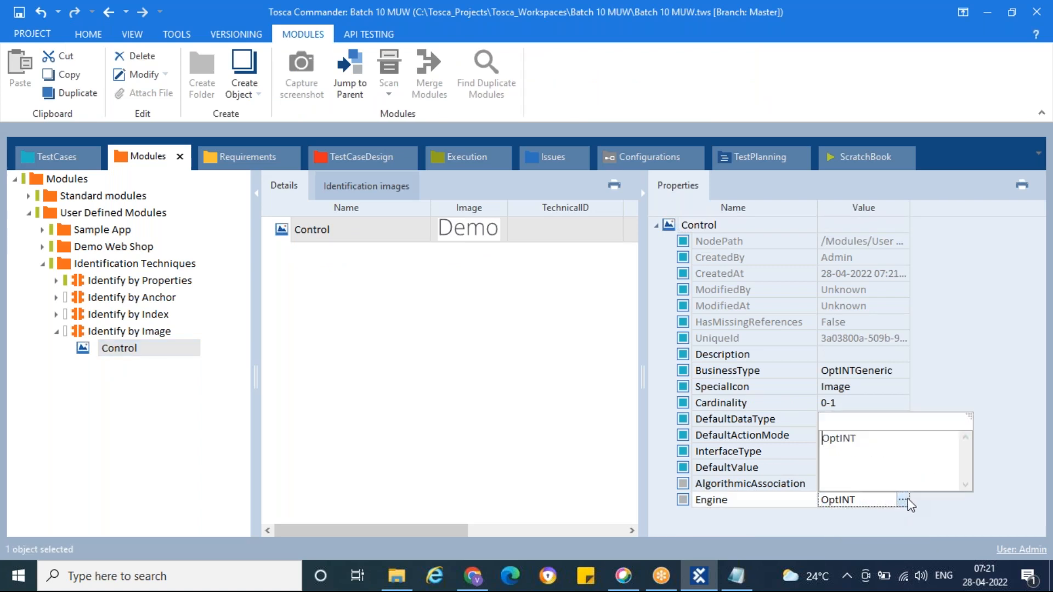
pyautogui.click(959, 388)
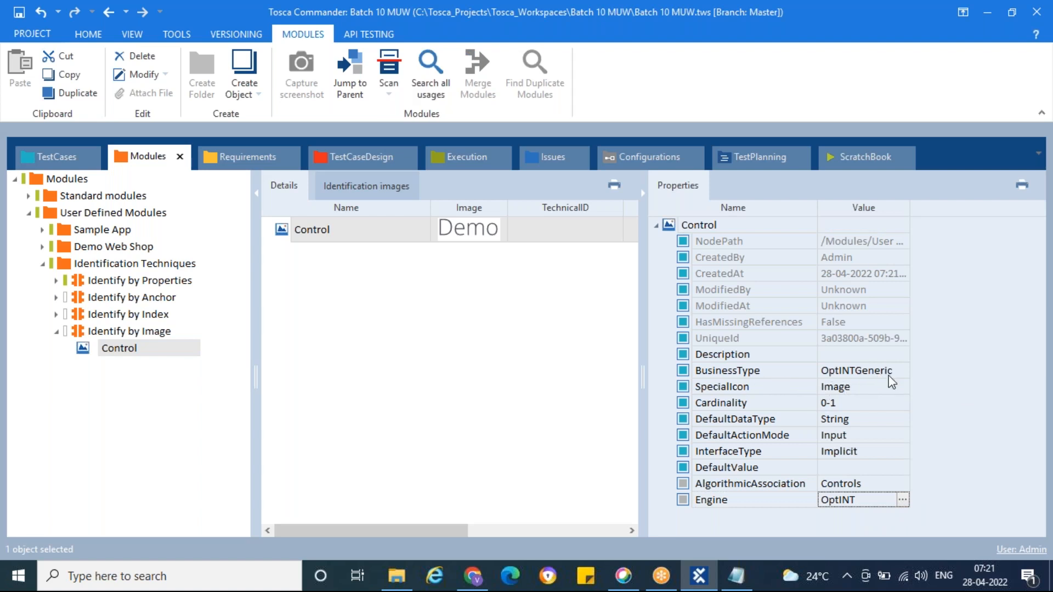
pyautogui.click(576, 296)
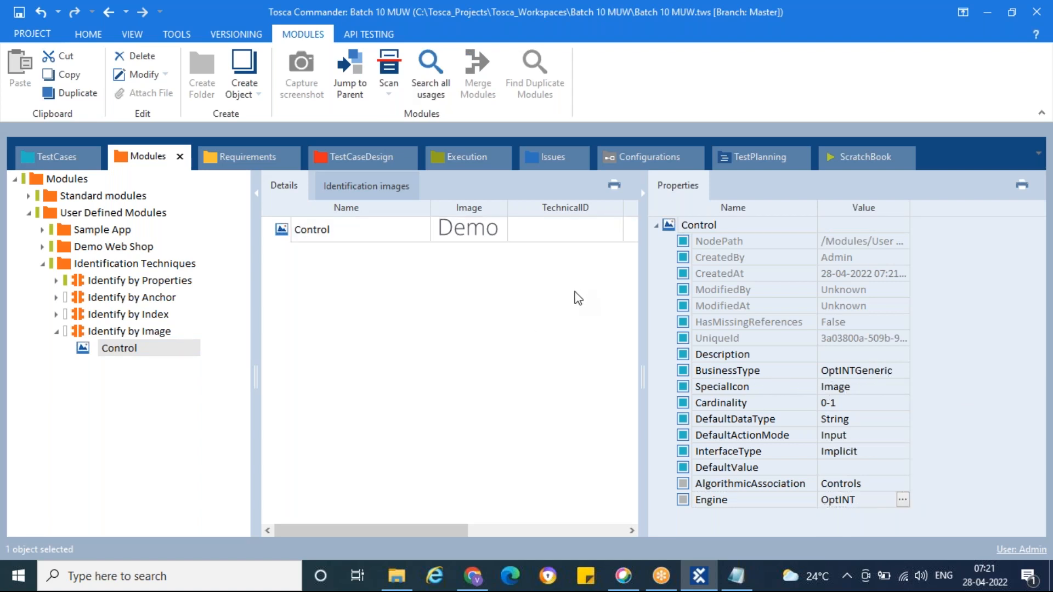
pyautogui.click(57, 332)
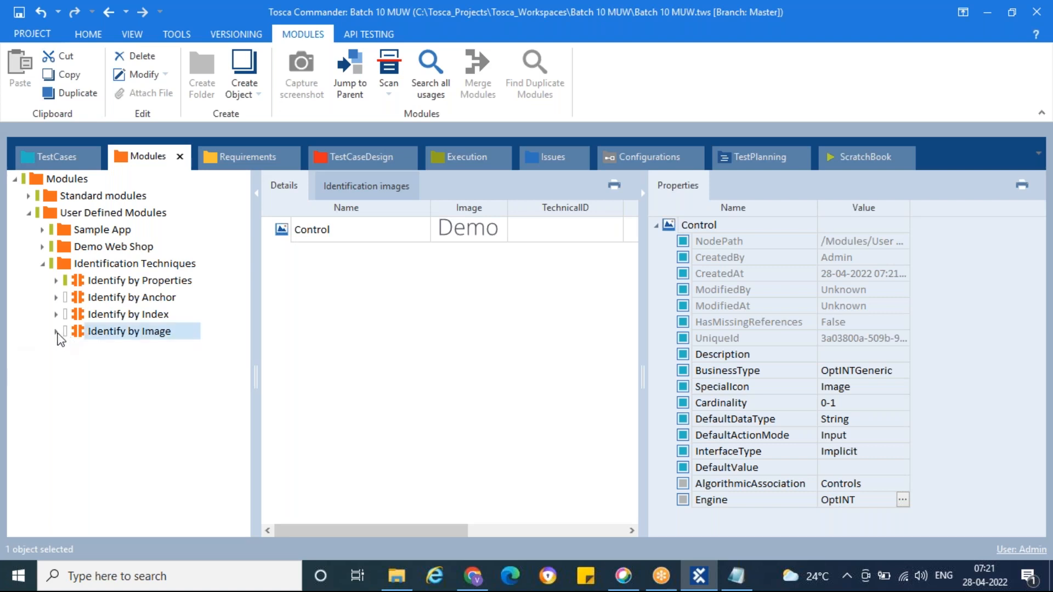
# Step: In the Day8 Notepad file, extend "Identify by Image" with ": Special Property:"
pyautogui.click(473, 576)
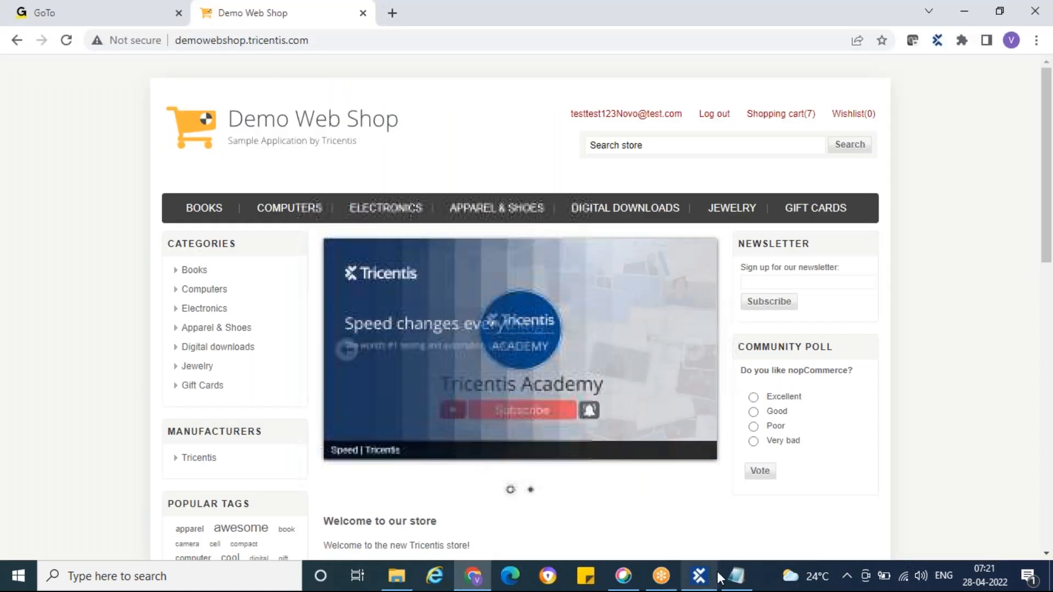
pyautogui.click(734, 574)
pyautogui.click(550, 289)
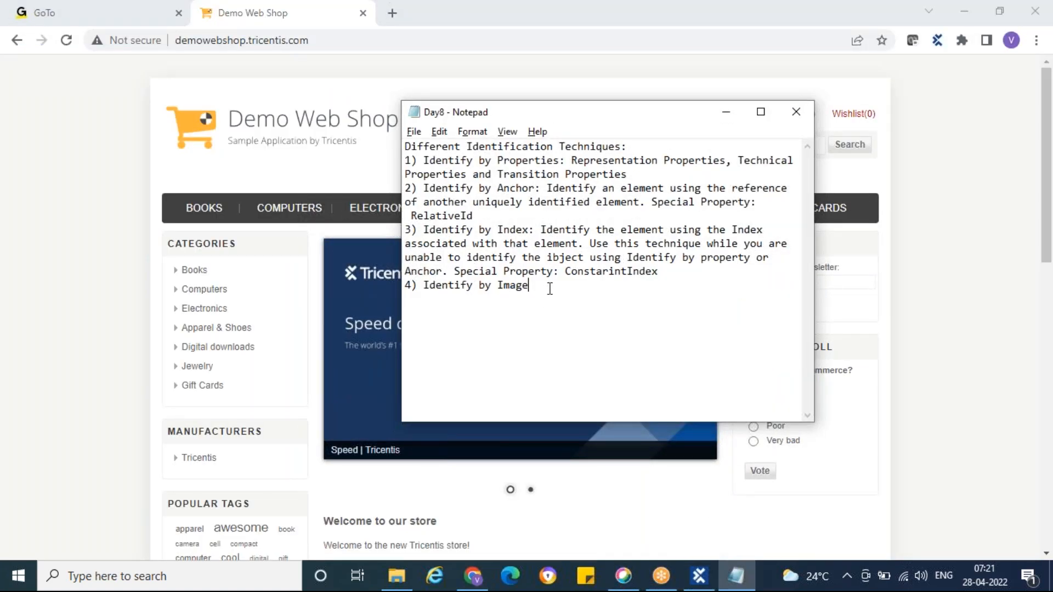
pyautogui.write(': ')
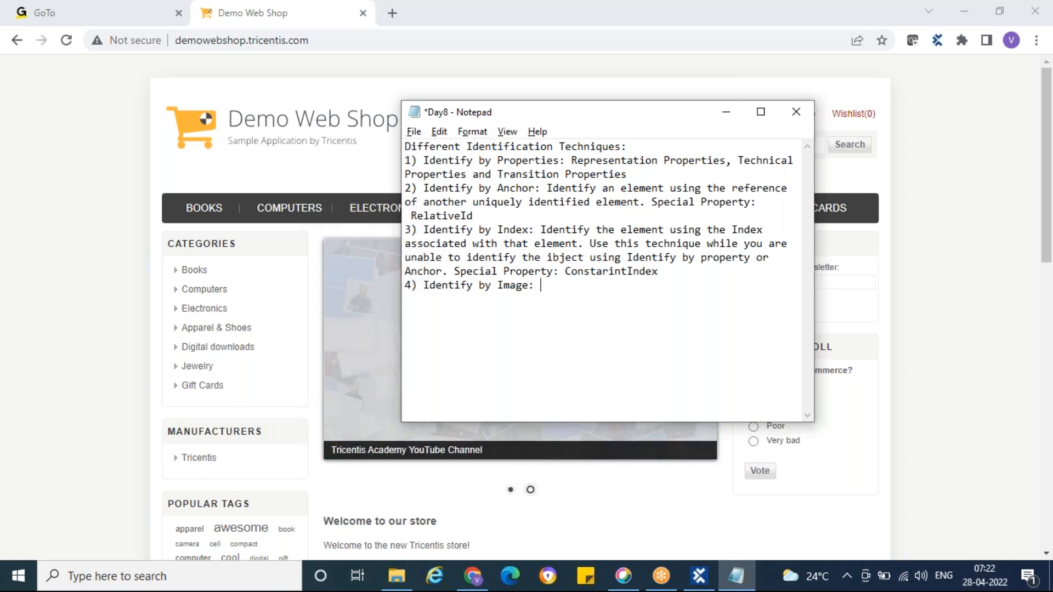
pyautogui.write('S')
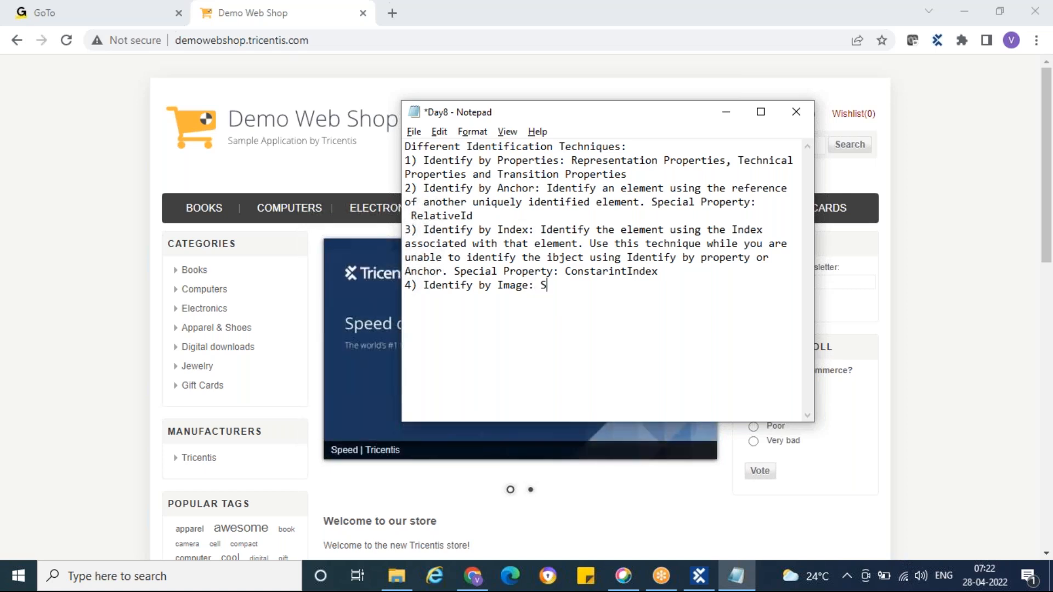
pyautogui.write('pecial ')
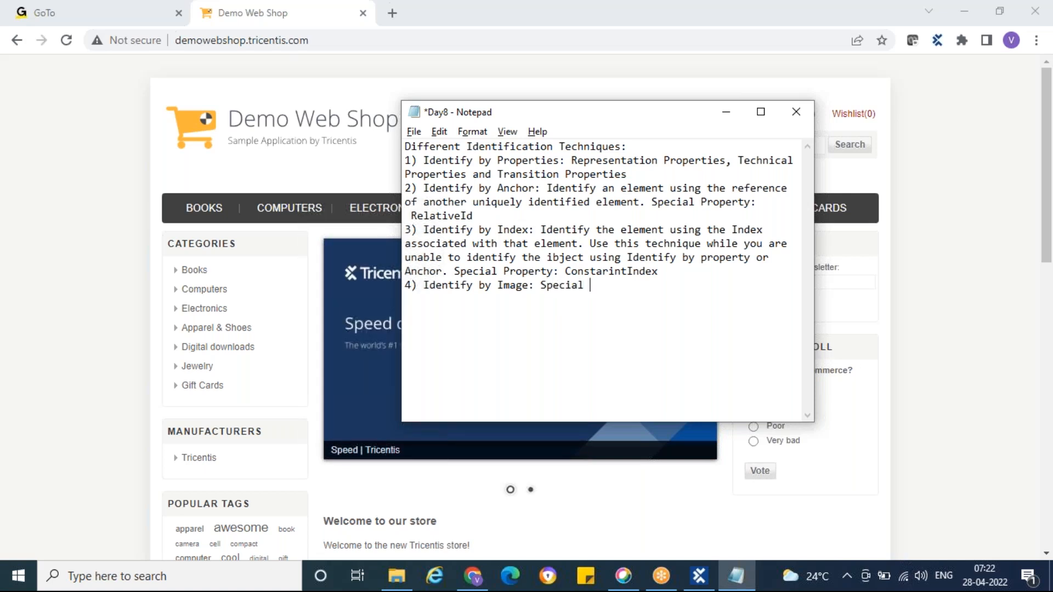
pyautogui.write('Property:')
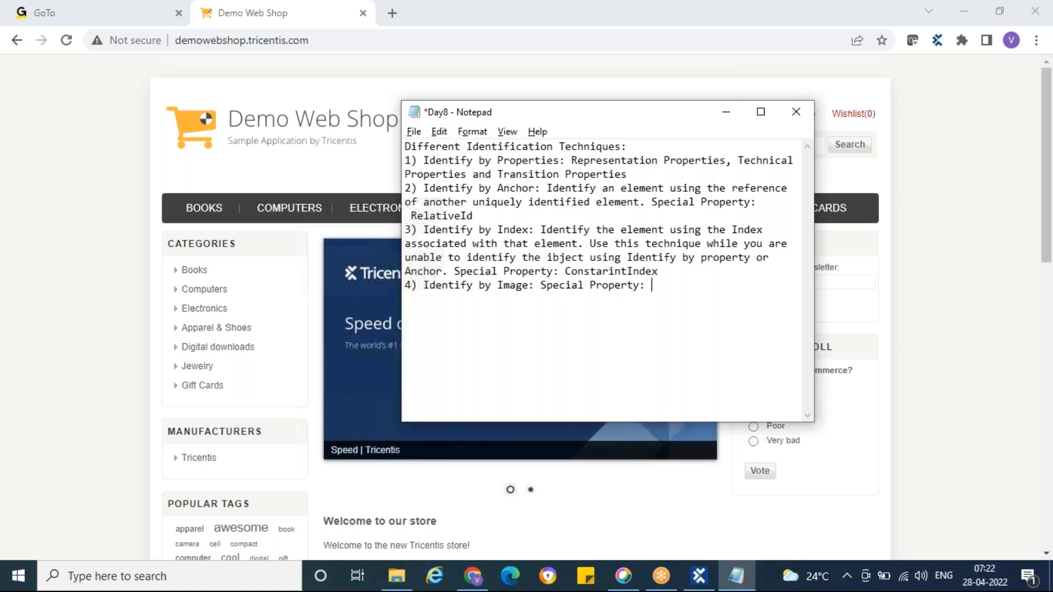
# Step: Enter "optInt" as the special property in the Identify by Image note, save the Day8 file and minimise Notepad
pyautogui.click(726, 112)
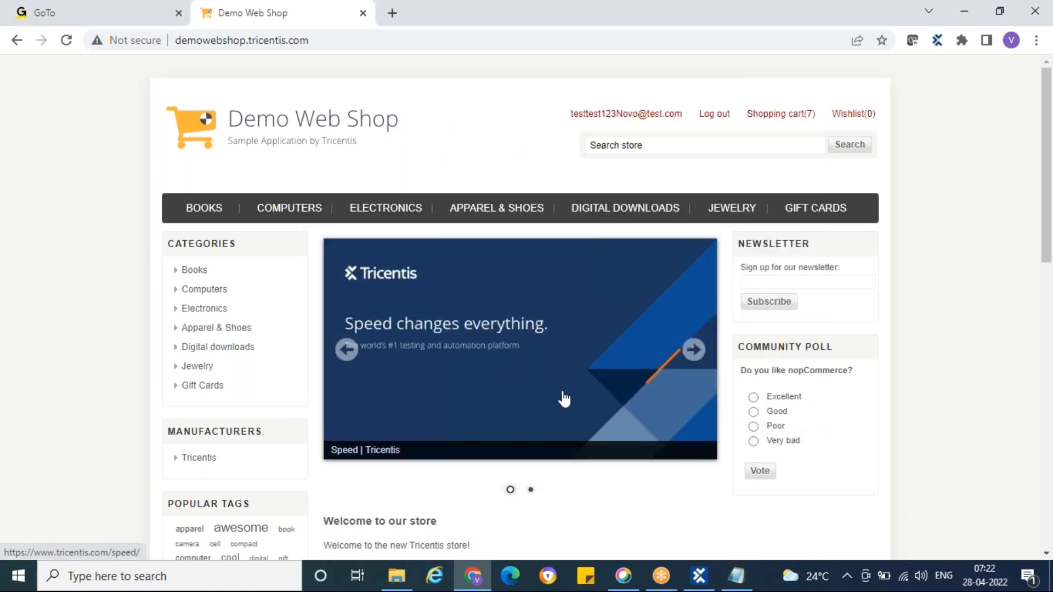
pyautogui.click(731, 584)
pyautogui.write('operty: o')
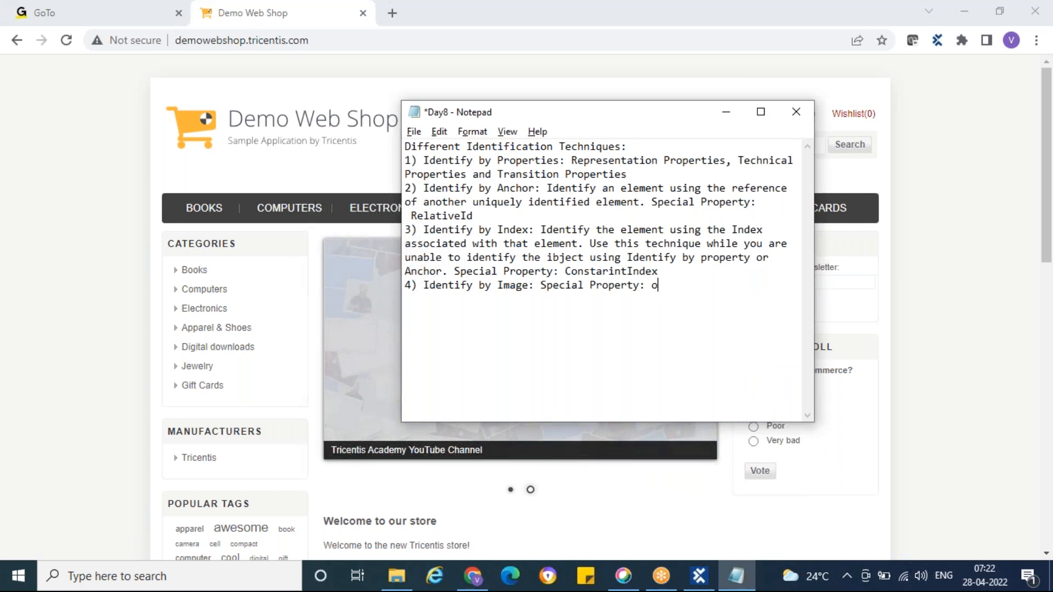
pyautogui.write('ptInt')
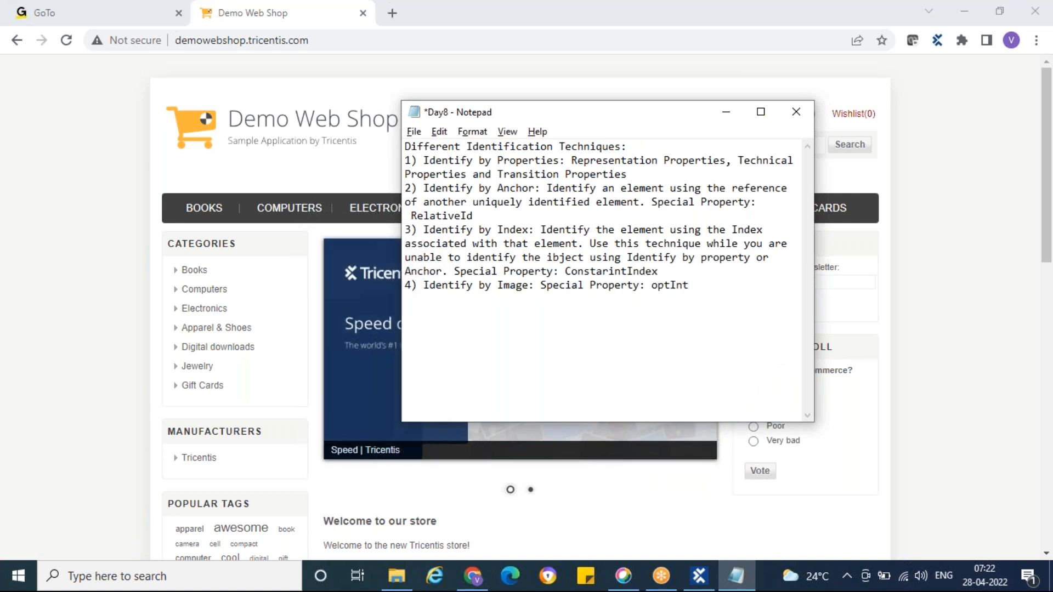
pyautogui.hotkey('ctrl', 's')
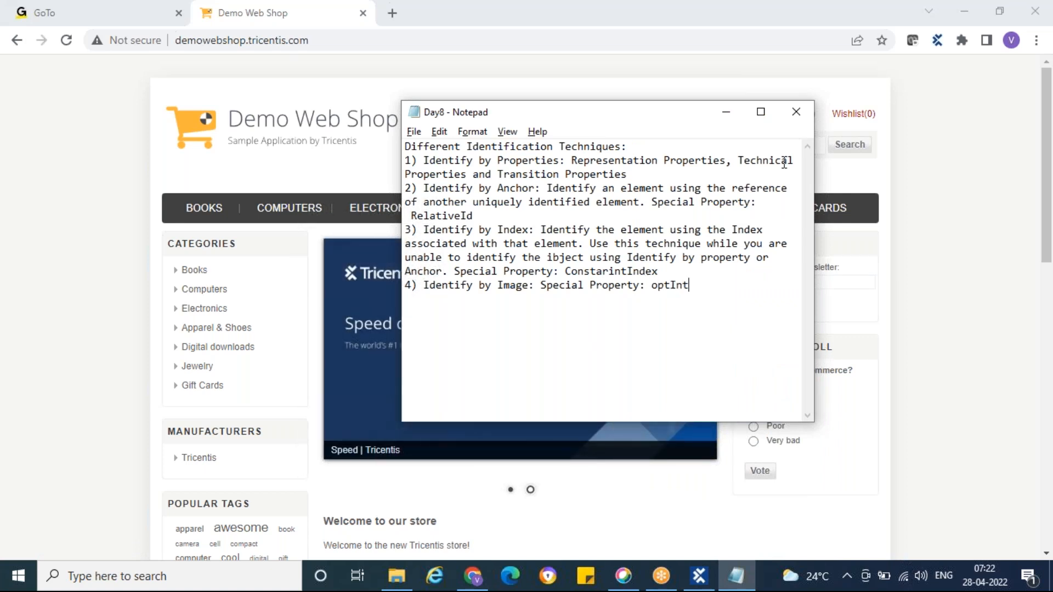
pyautogui.click(726, 113)
# Step: Add a fifth line "5) Identify by Parent:" to the Day8 technique list and save the file
pyautogui.click(698, 576)
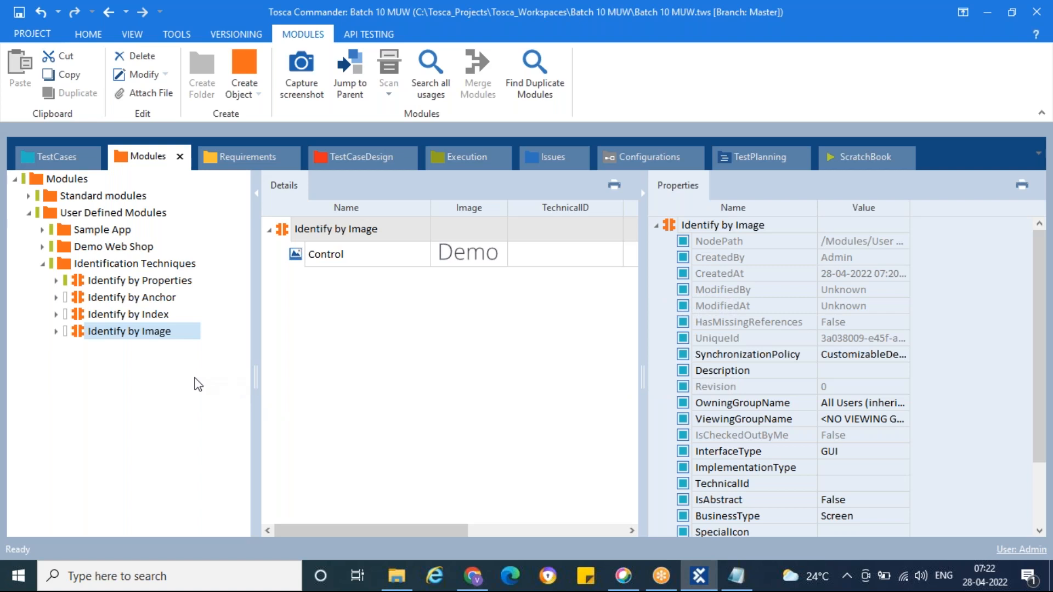
pyautogui.click(736, 576)
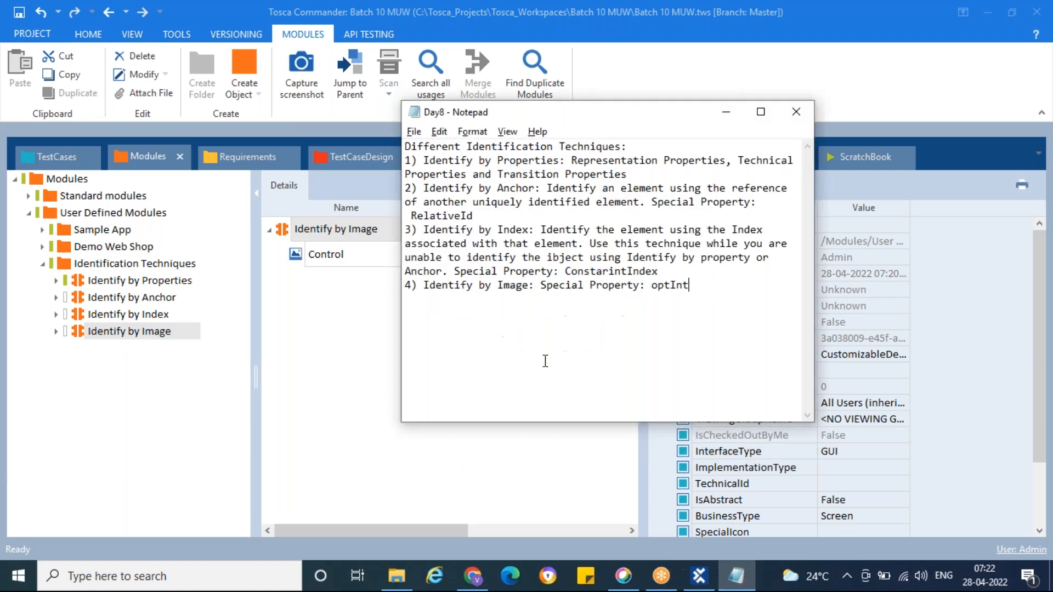
pyautogui.press('Return')
pyautogui.write('5')
pyautogui.write('Identify')
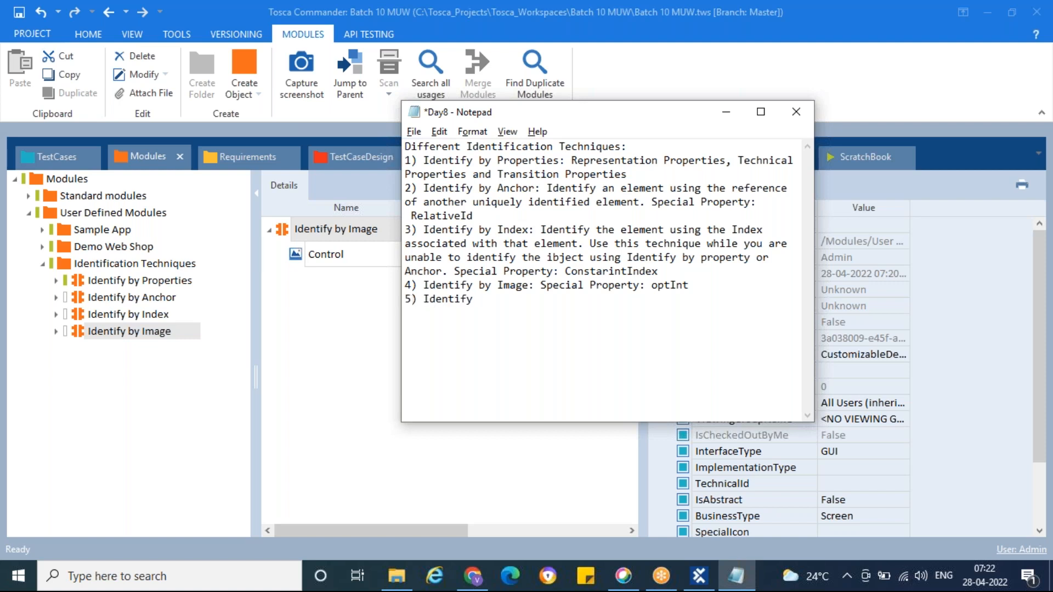
pyautogui.write(' by Parent:')
pyautogui.hotkey('ctrl', 's')
# Step: Back in Tosca Commander, start an application scan from the Identification Techniques folder
pyautogui.click(129, 411)
pyautogui.click(131, 264)
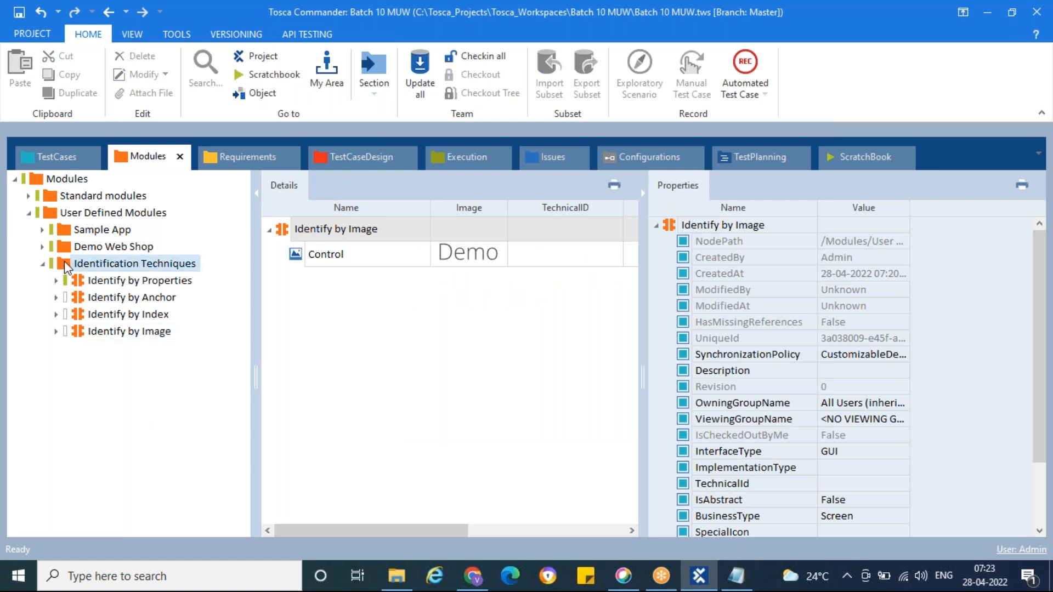
pyautogui.rightClick(126, 264)
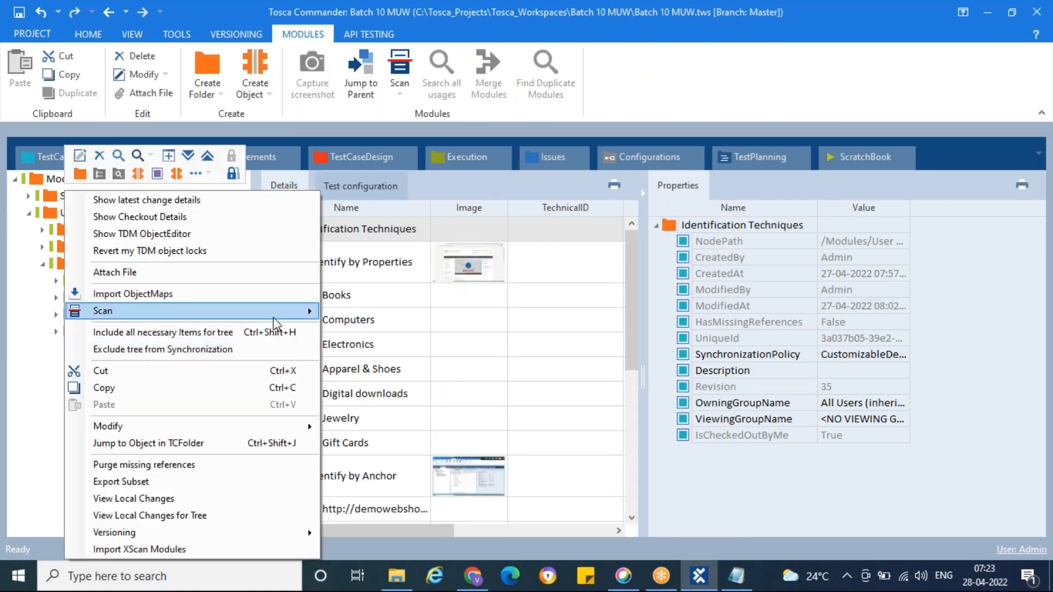
pyautogui.moveTo(274, 311)
pyautogui.click(371, 312)
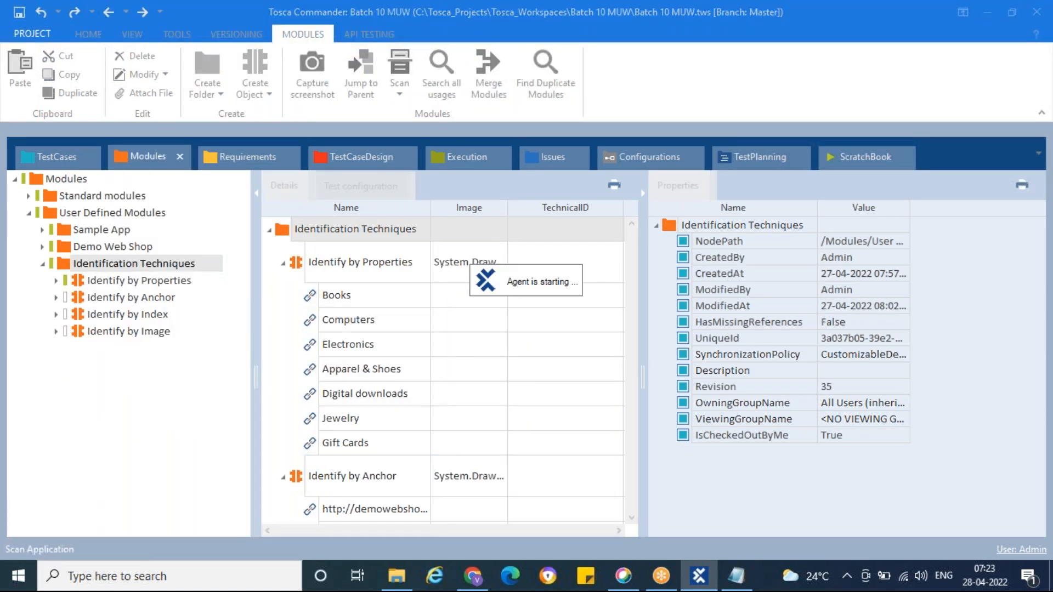
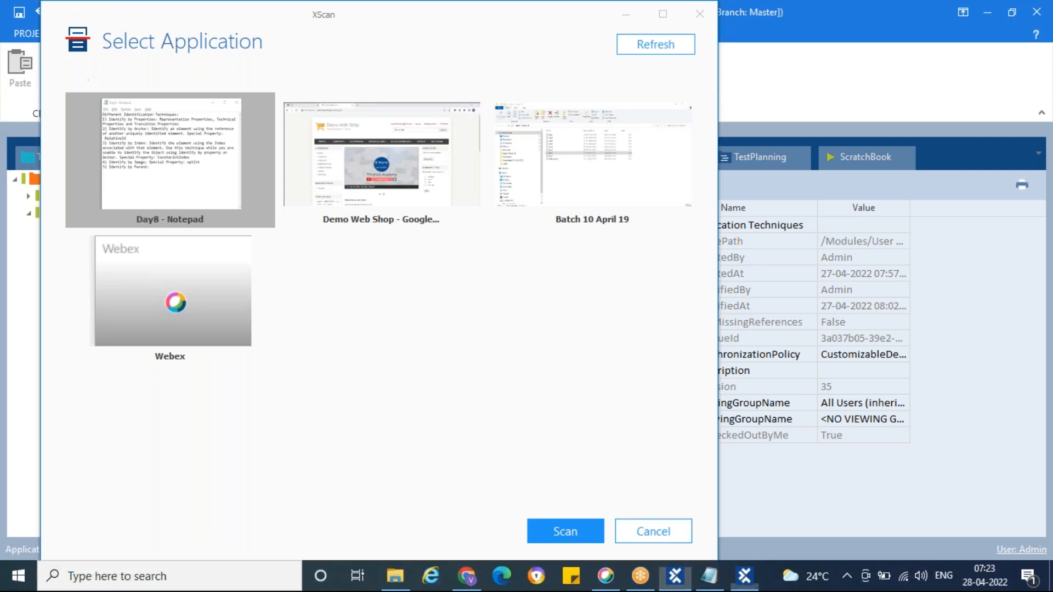
# Step: Scan the Demo Web Shop page and add the Books link from the Categories list to the selection with highlighting turned on
pyautogui.doubleClick(378, 179)
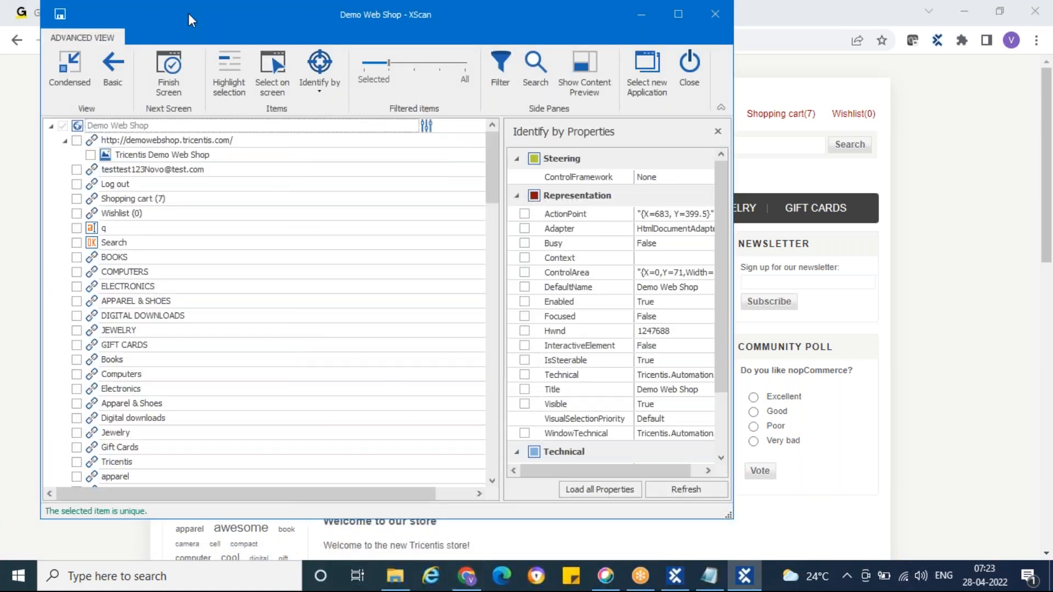
pyautogui.moveTo(192, 12); pyautogui.dragTo(517, 32)
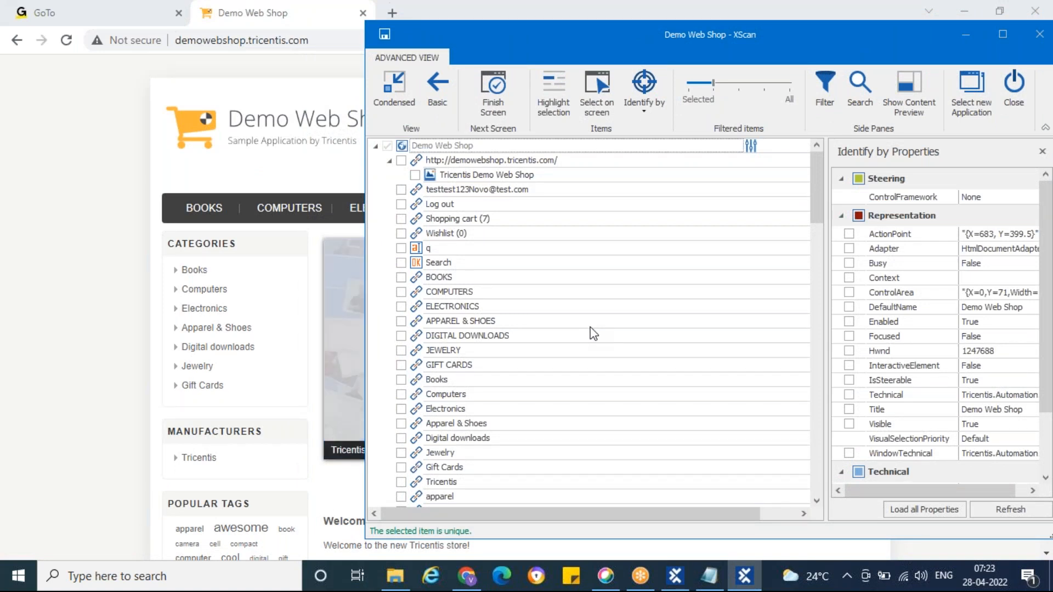
pyautogui.scroll(-3, 594, 333)
pyautogui.scroll(-4, 593, 333)
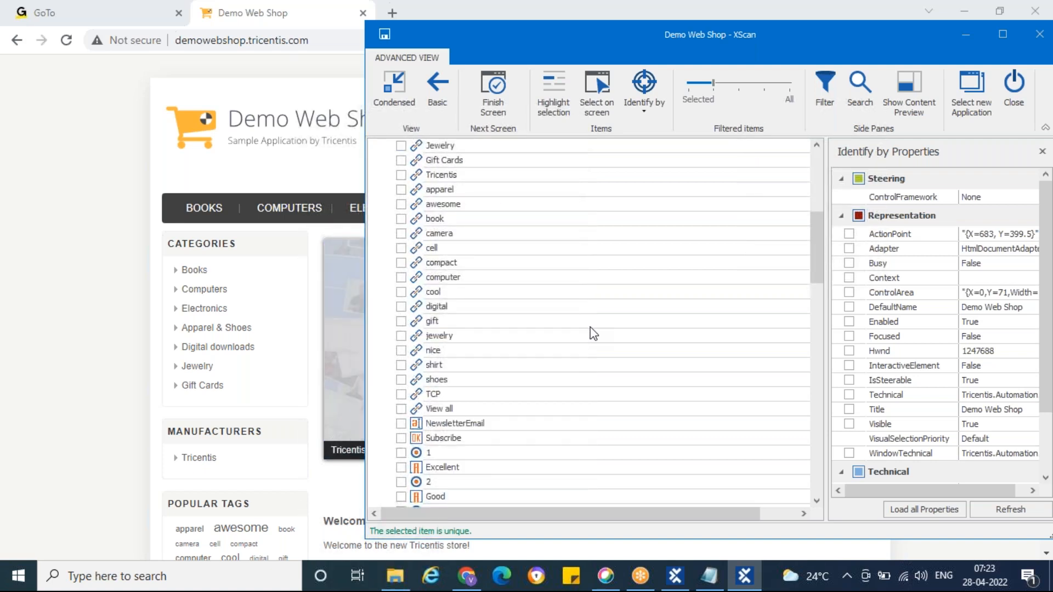
pyautogui.scroll(5, 582, 333)
pyautogui.click(430, 293)
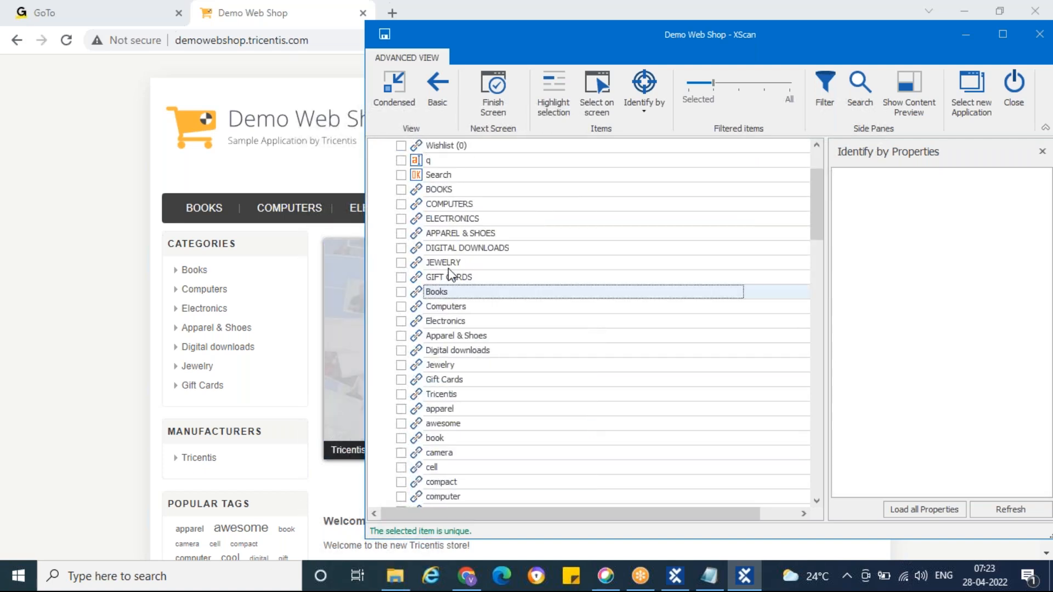
pyautogui.click(555, 98)
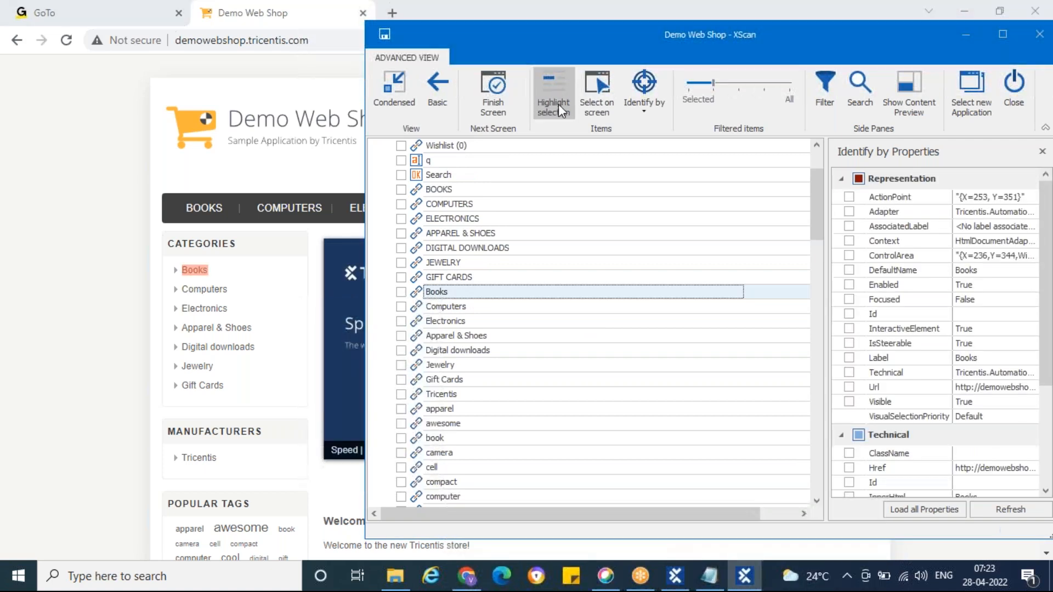
pyautogui.click(402, 293)
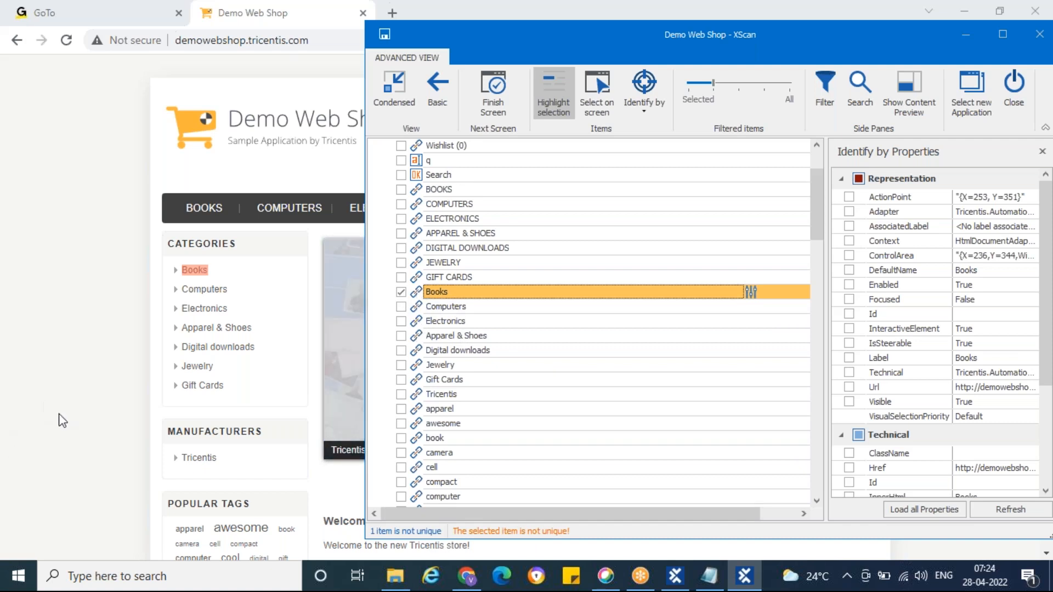
# Step: Return to the scan window and widen the filtered items by two levels to expose the Books link's parent containers
pyautogui.click(239, 374)
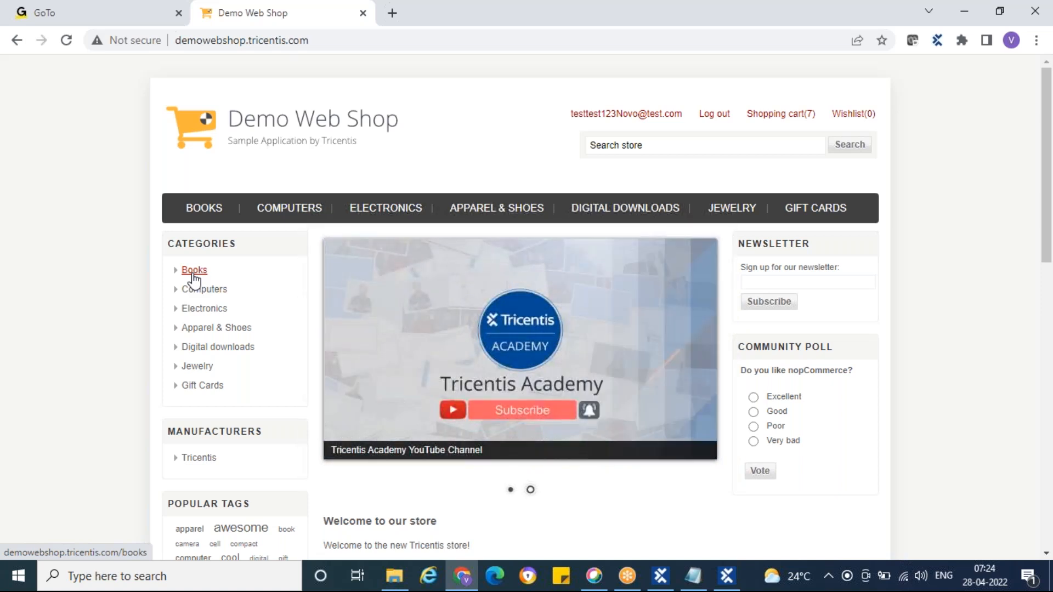
pyautogui.click(726, 576)
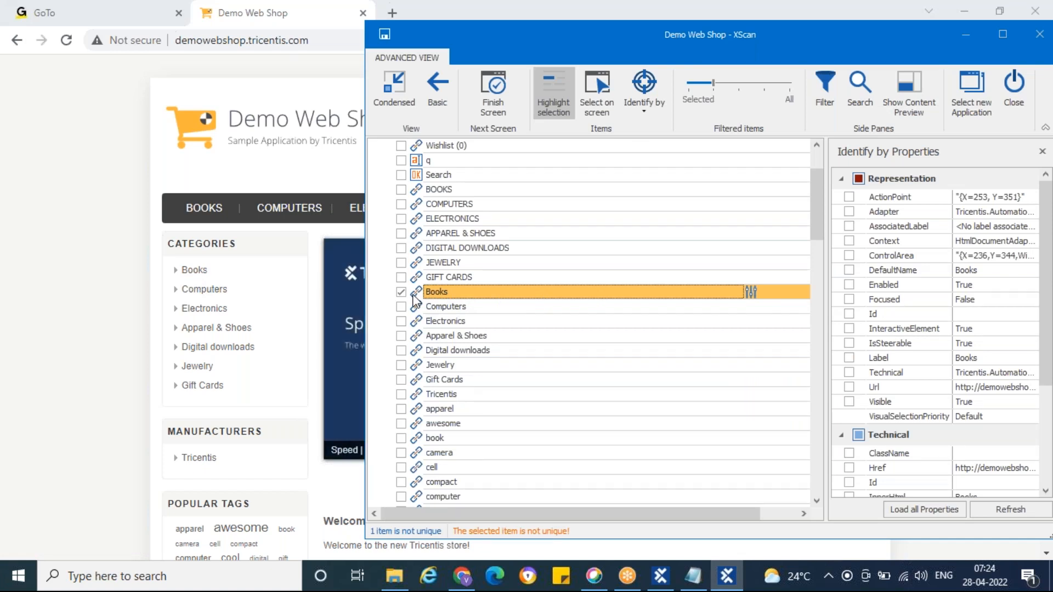
pyautogui.click(744, 84)
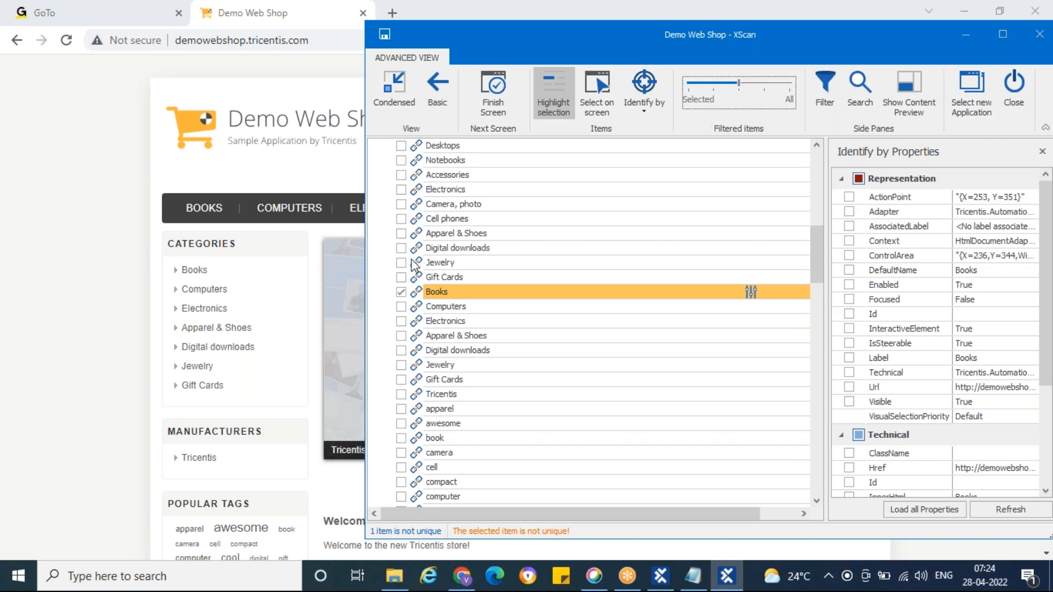
pyautogui.click(765, 85)
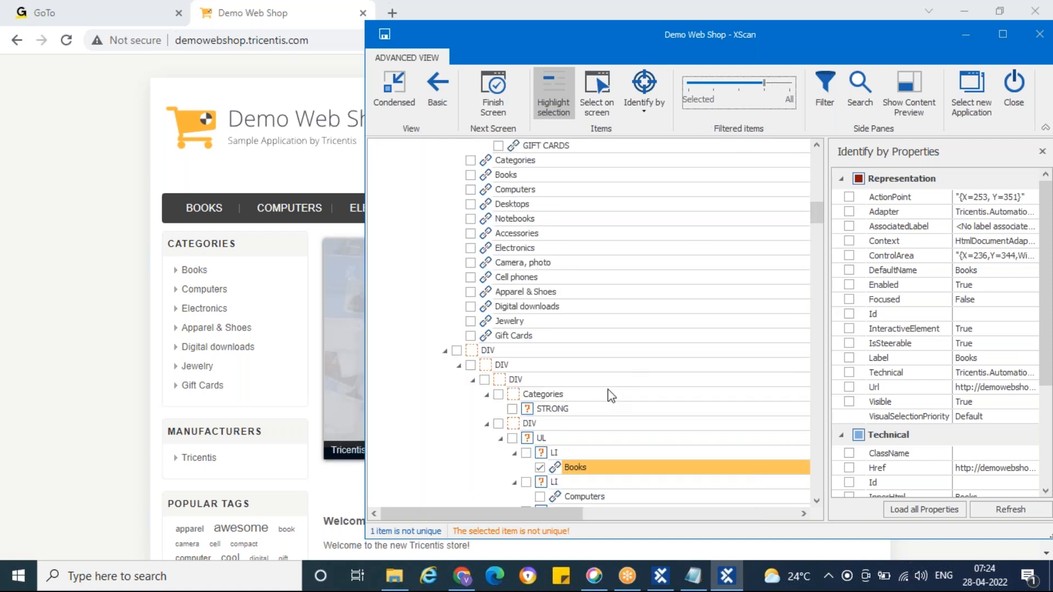
pyautogui.scroll(-2, 609, 386)
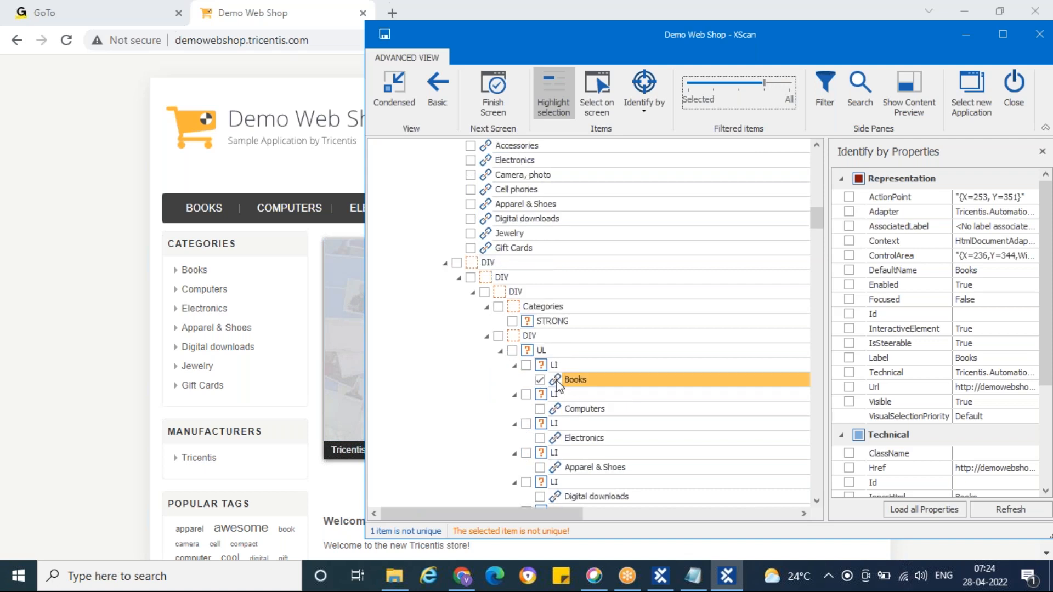
# Step: Highlight the LI, UL and DIV containers above the Books link and examine what the outer DIV encloses
pyautogui.click(545, 366)
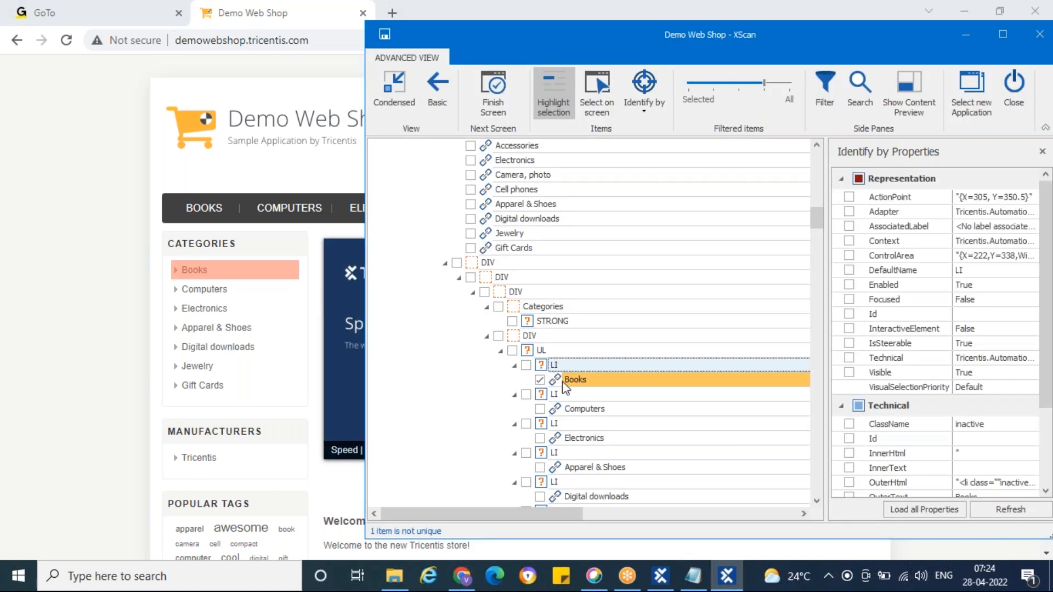
pyautogui.click(528, 351)
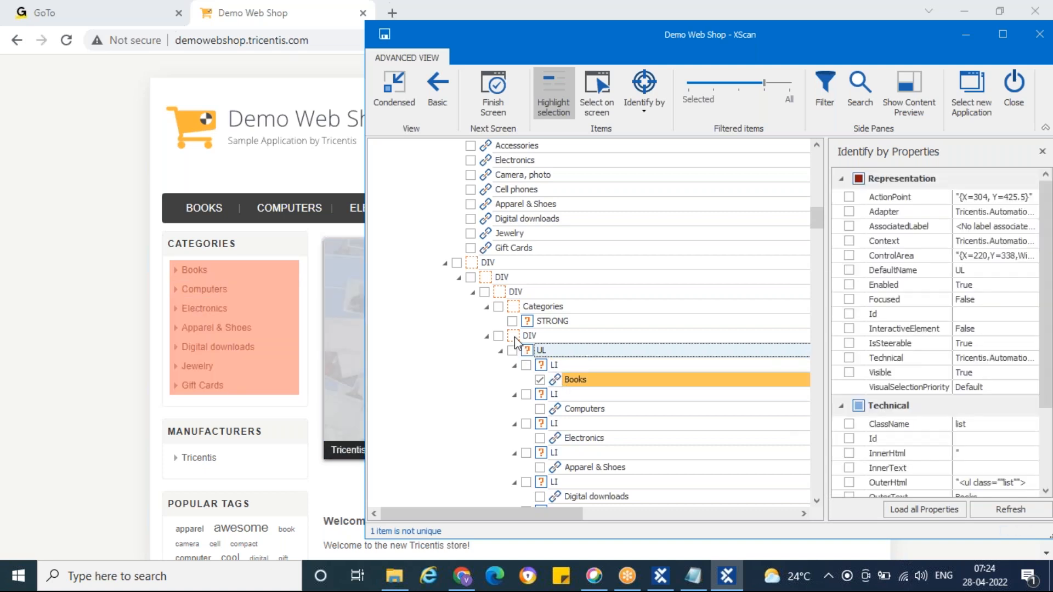
pyautogui.click(519, 335)
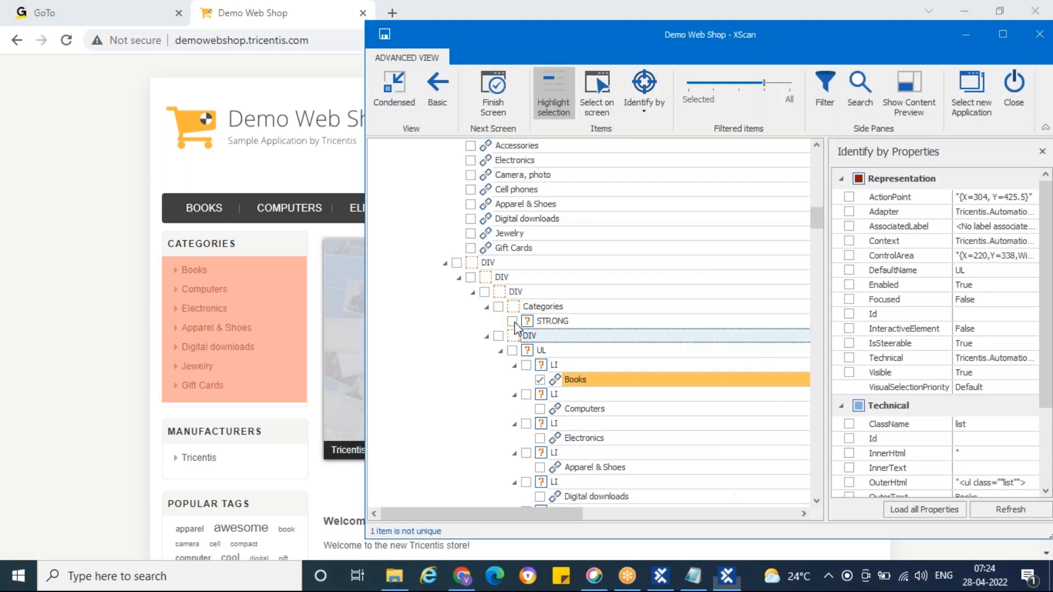
pyautogui.click(472, 264)
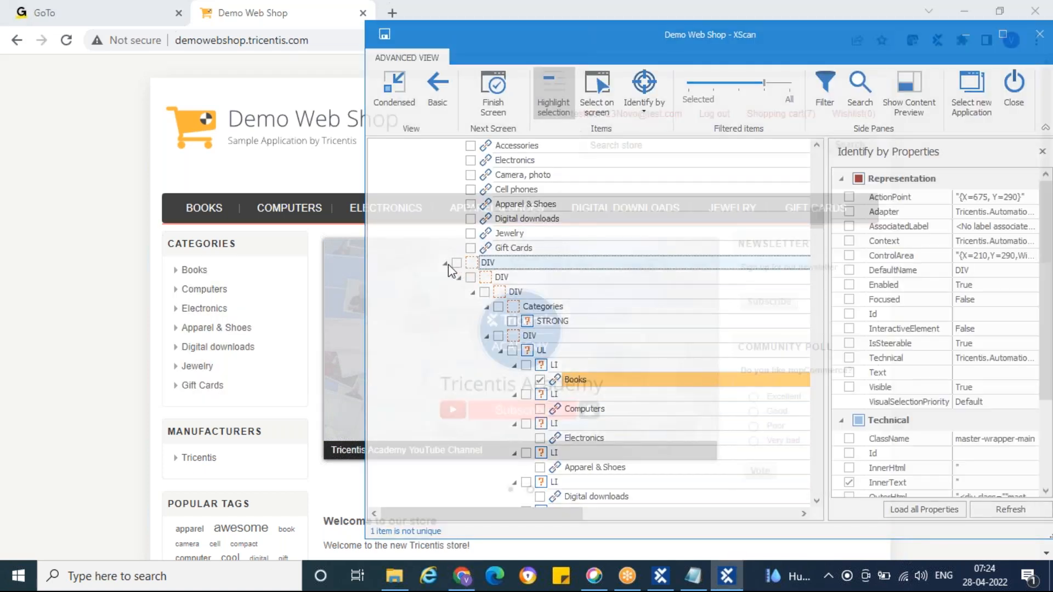
pyautogui.click(446, 263)
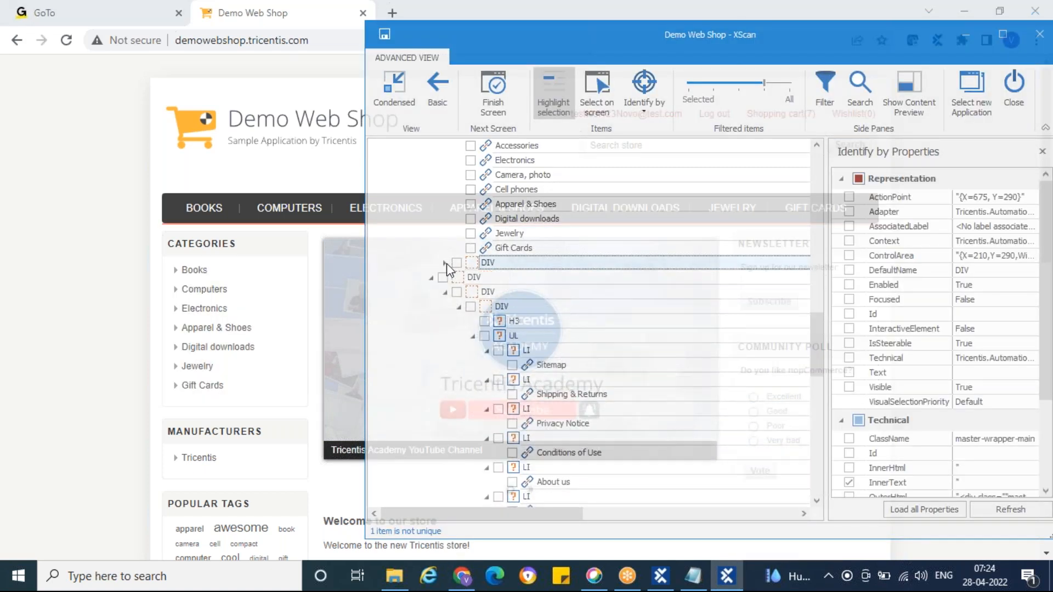
pyautogui.click(446, 264)
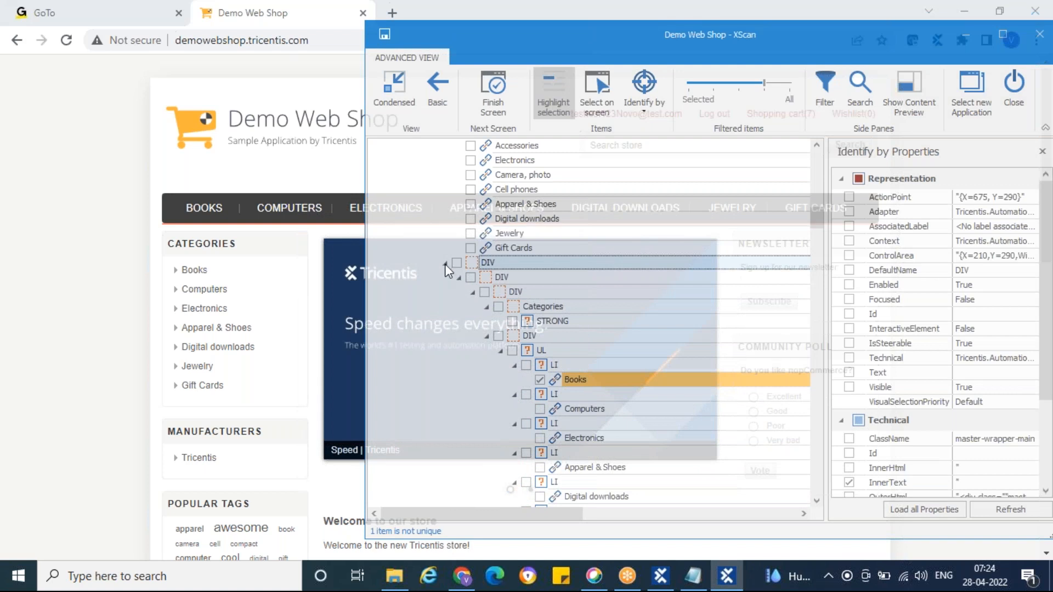
pyautogui.click(445, 263)
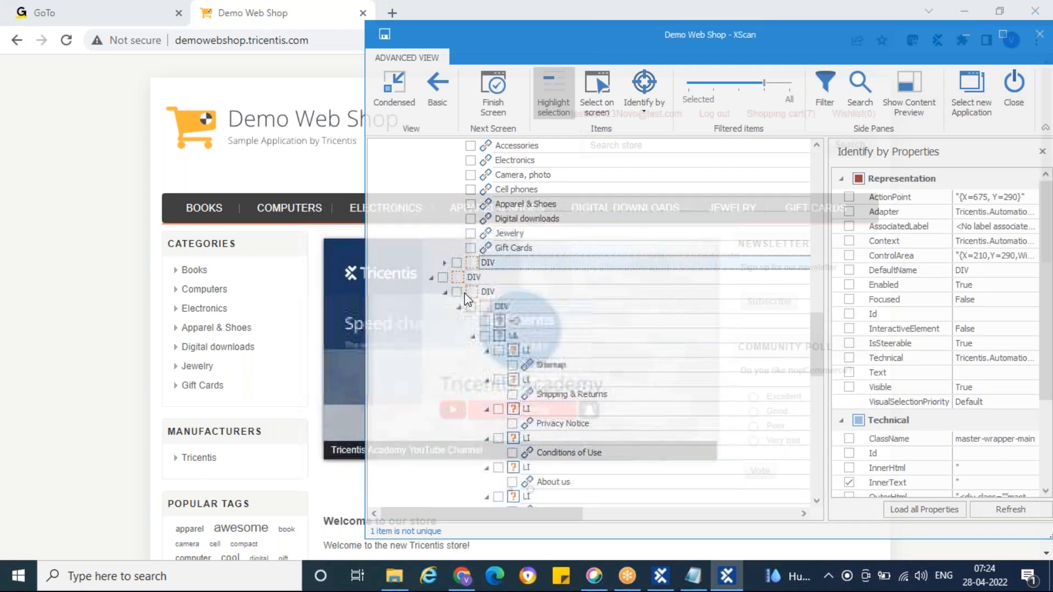
pyautogui.click(445, 263)
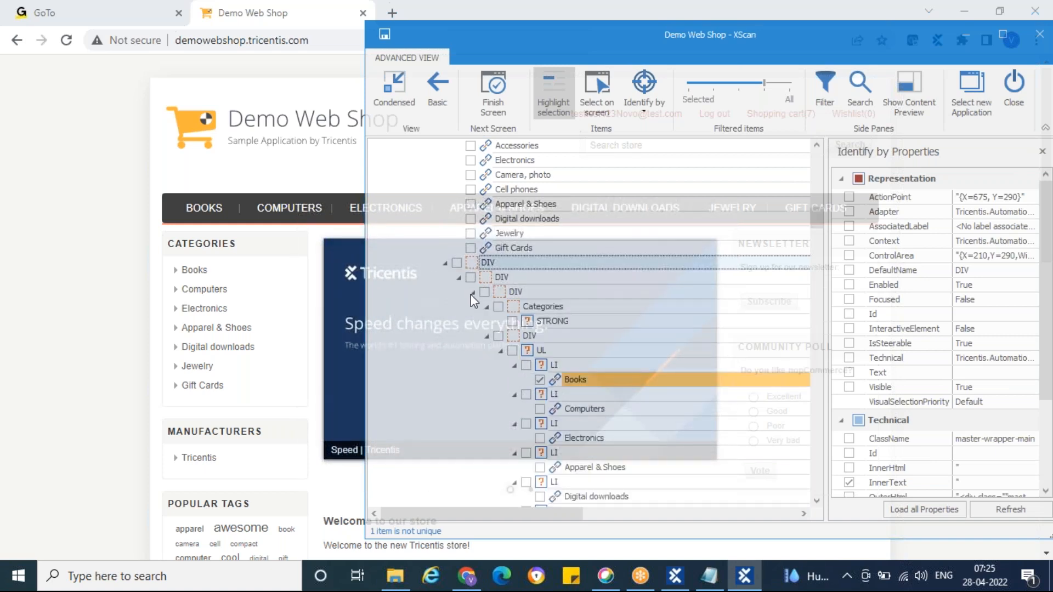
# Step: Compare the Books and Computers links and their LI containers on the page, and turn selection highlighting off
pyautogui.click(556, 381)
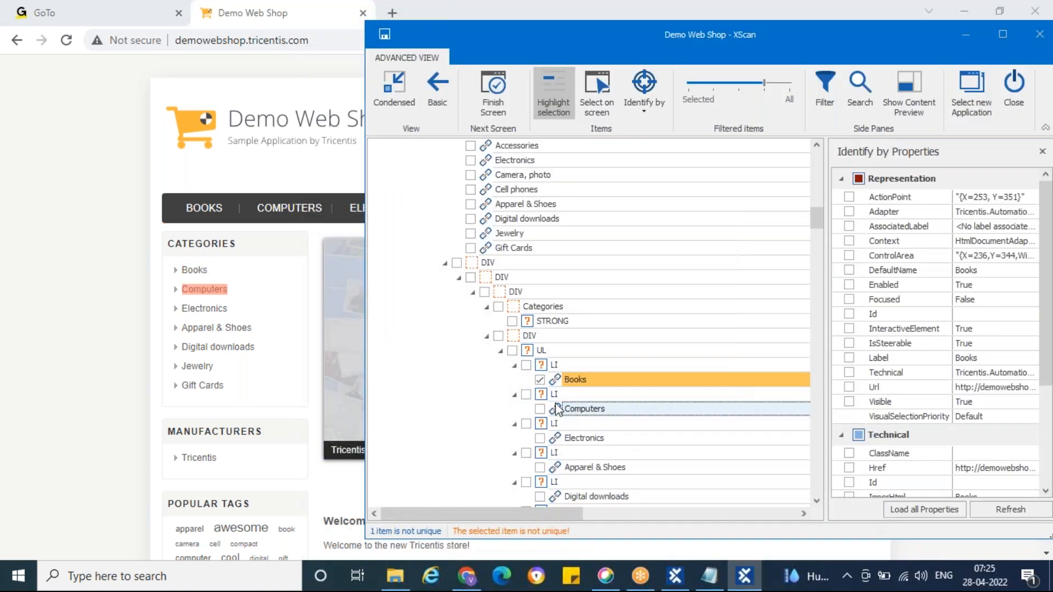
pyautogui.click(554, 394)
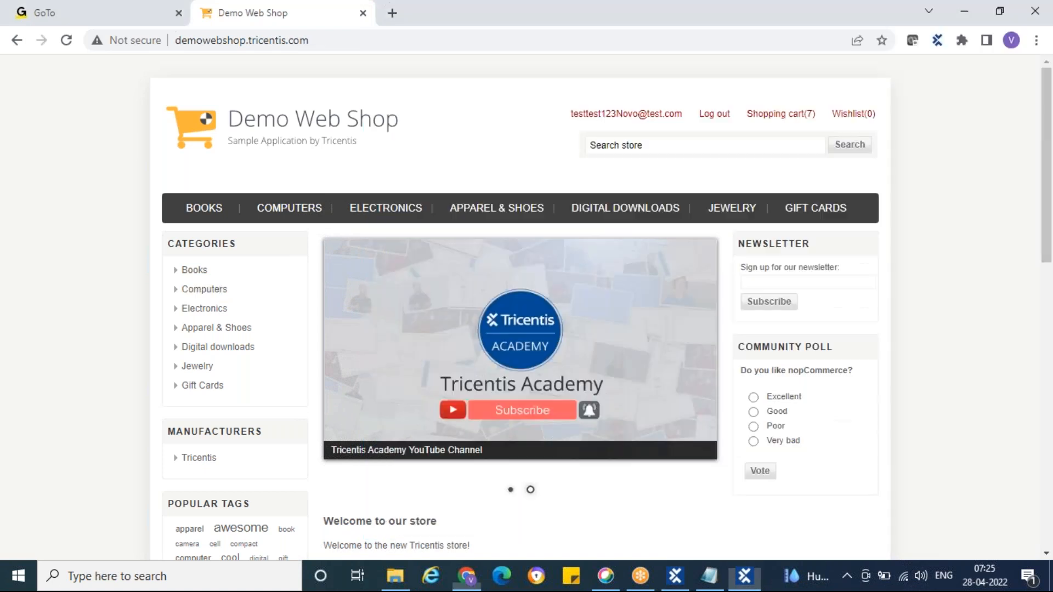
pyautogui.click(556, 383)
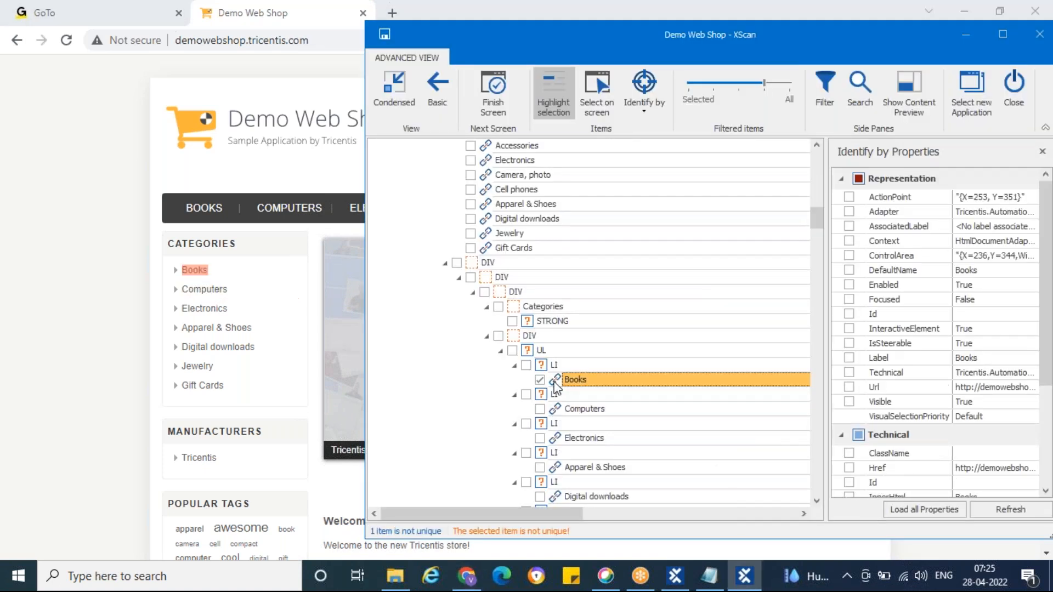
pyautogui.click(555, 366)
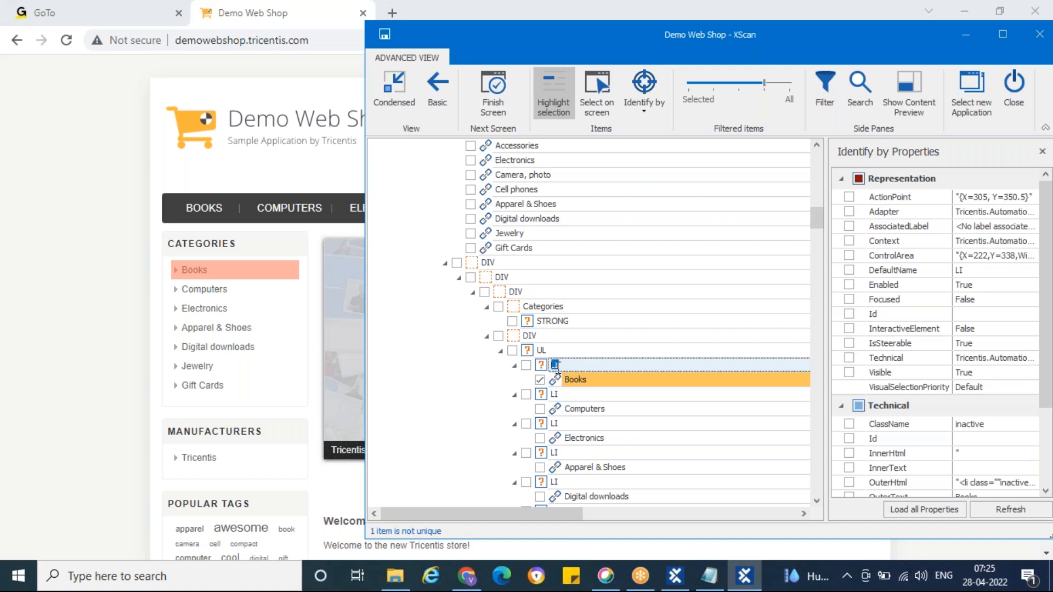
pyautogui.click(554, 93)
pyautogui.moveTo(623, 38); pyautogui.dragTo(473, 32)
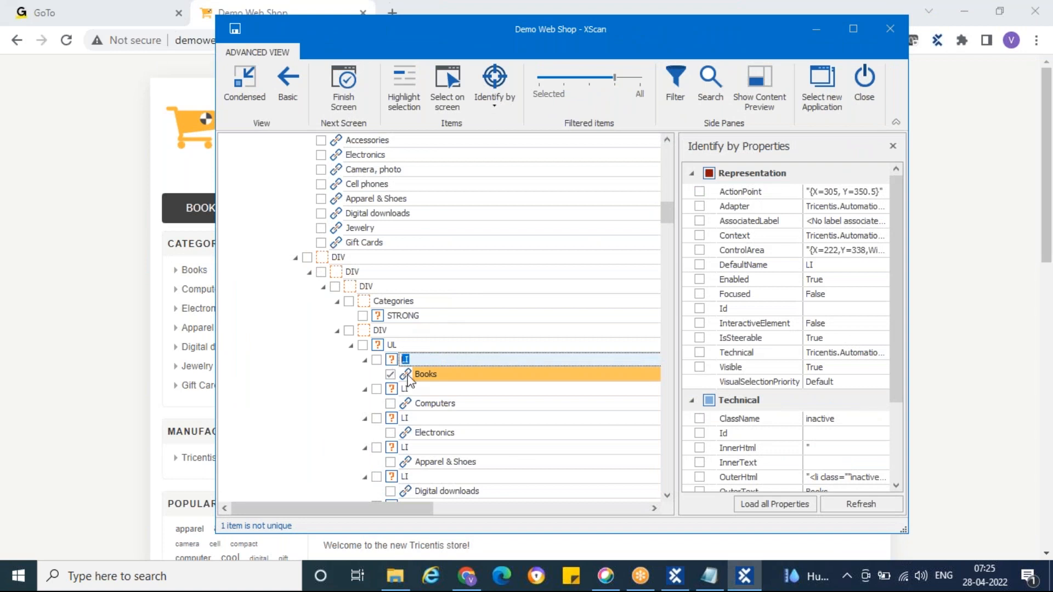
# Step: Try including the LI directly above Books as its parent, check the uniqueness of both items, and deselect the LI
pyautogui.click(409, 378)
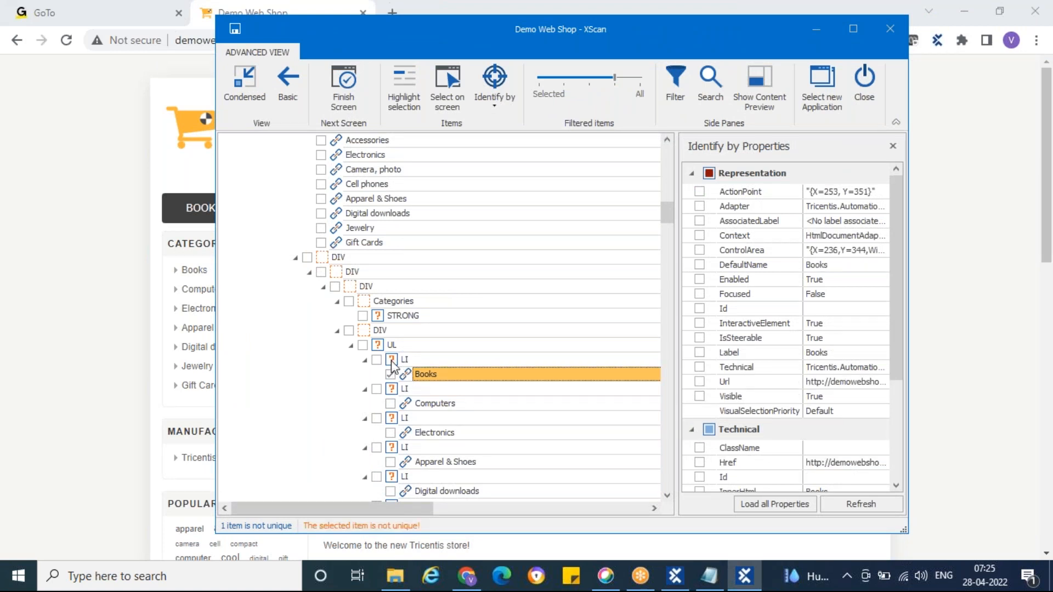
pyautogui.click(377, 360)
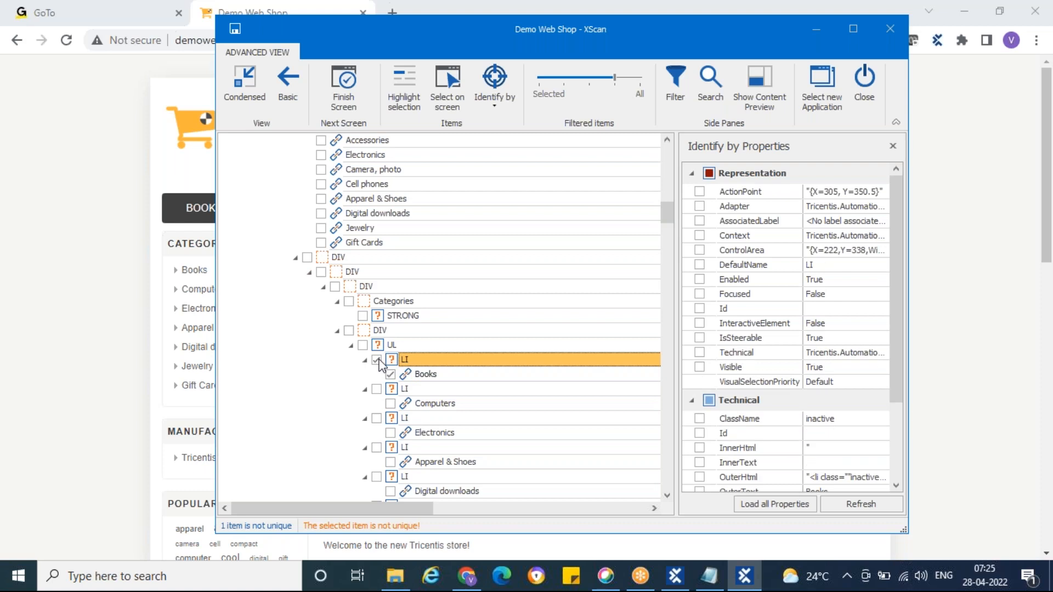
pyautogui.click(408, 375)
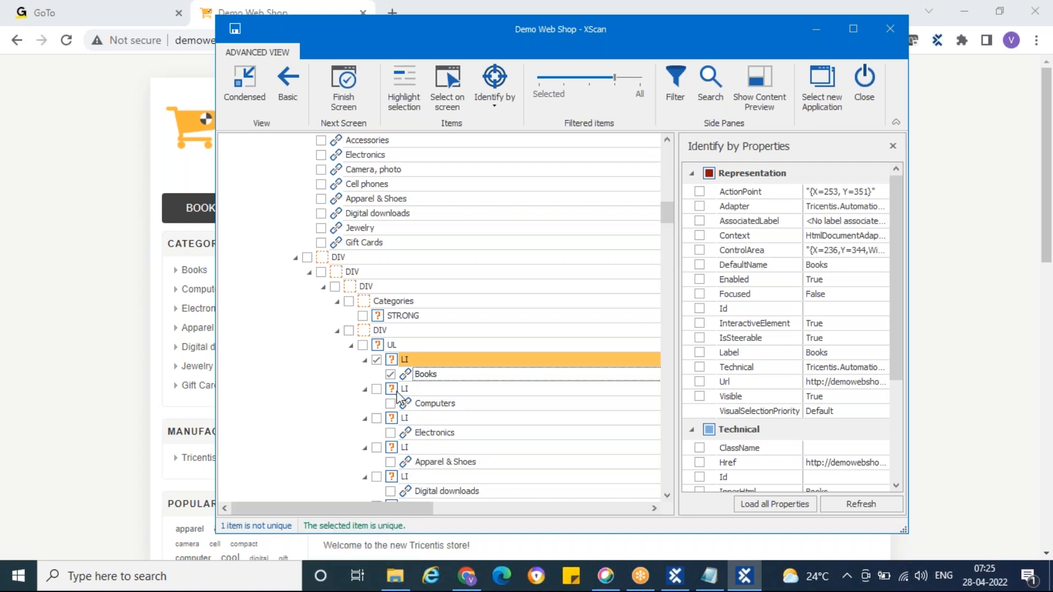
pyautogui.click(393, 362)
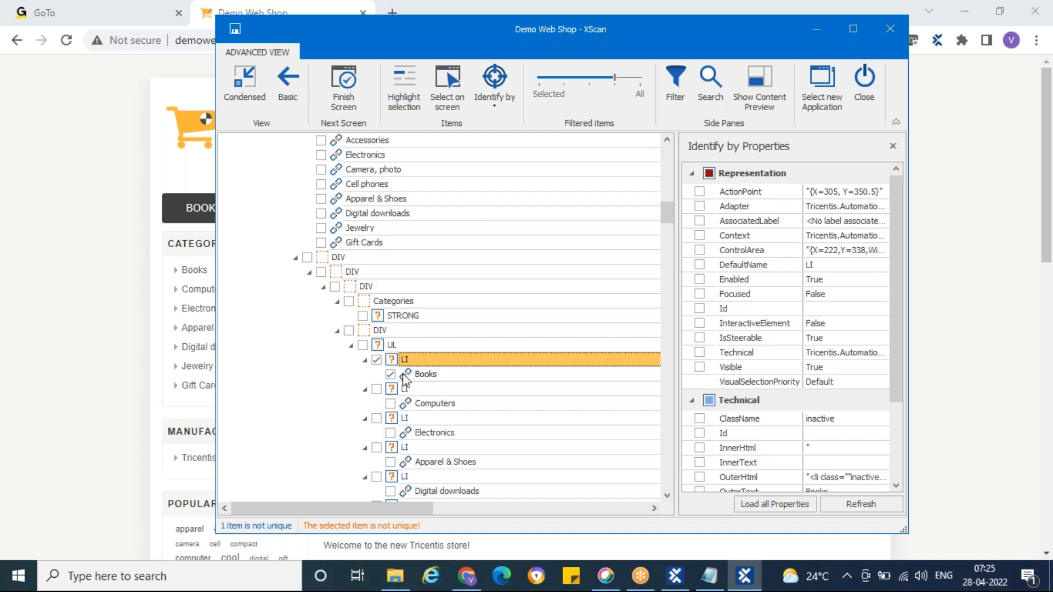
pyautogui.click(376, 361)
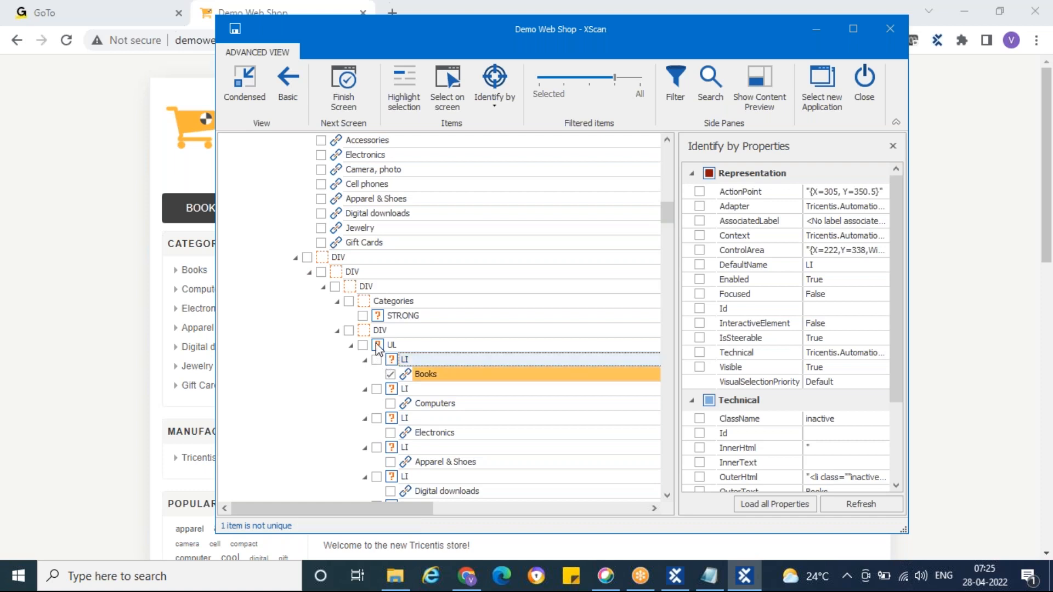
# Step: Try the UL as the parent of Books, deselect it, and include the DIV directly above it instead, checking both items' uniqueness
pyautogui.click(362, 349)
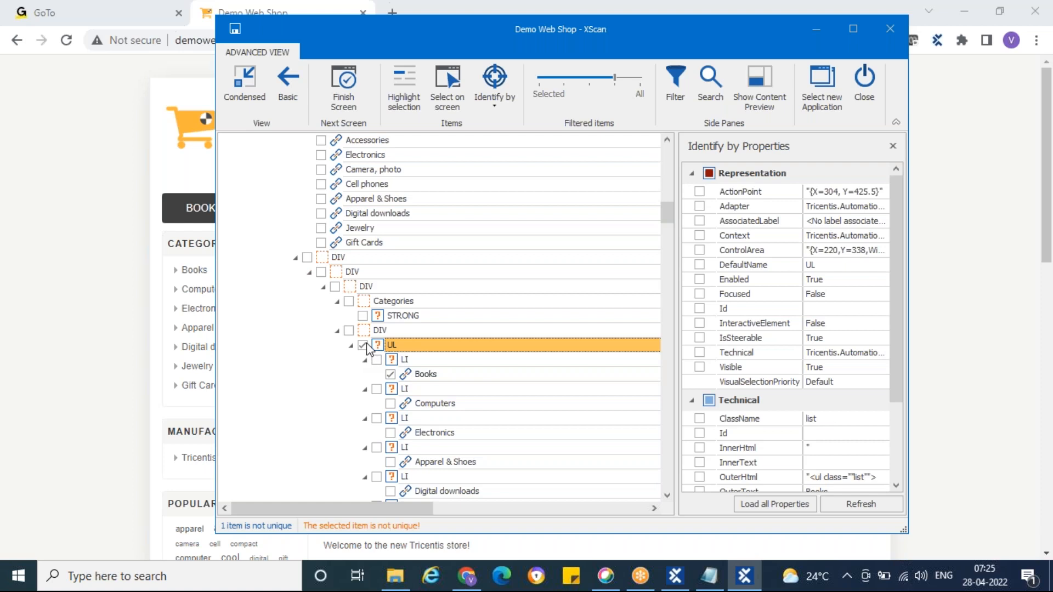
pyautogui.click(362, 345)
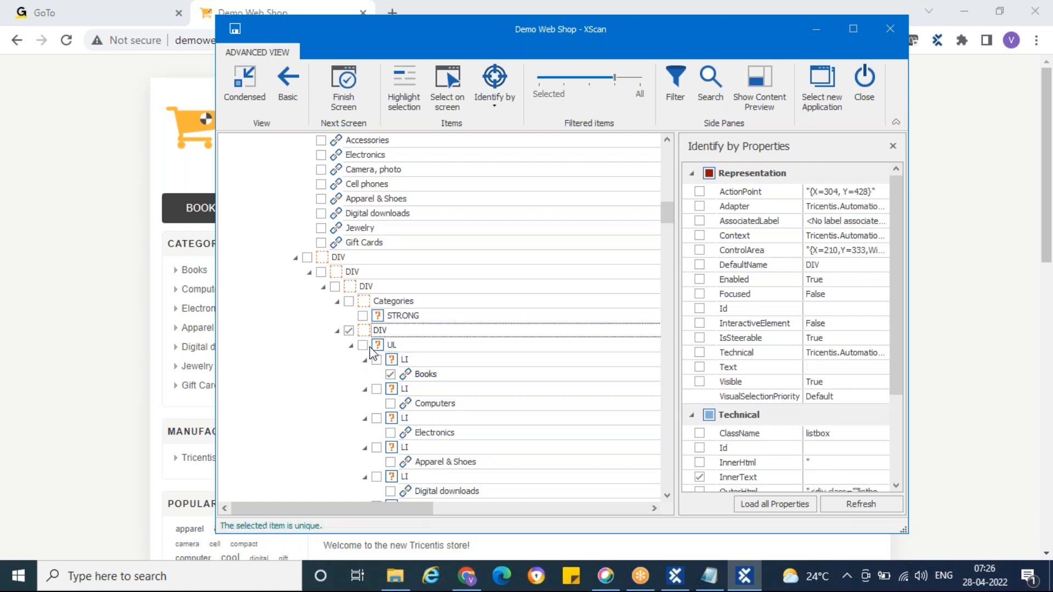
pyautogui.click(407, 378)
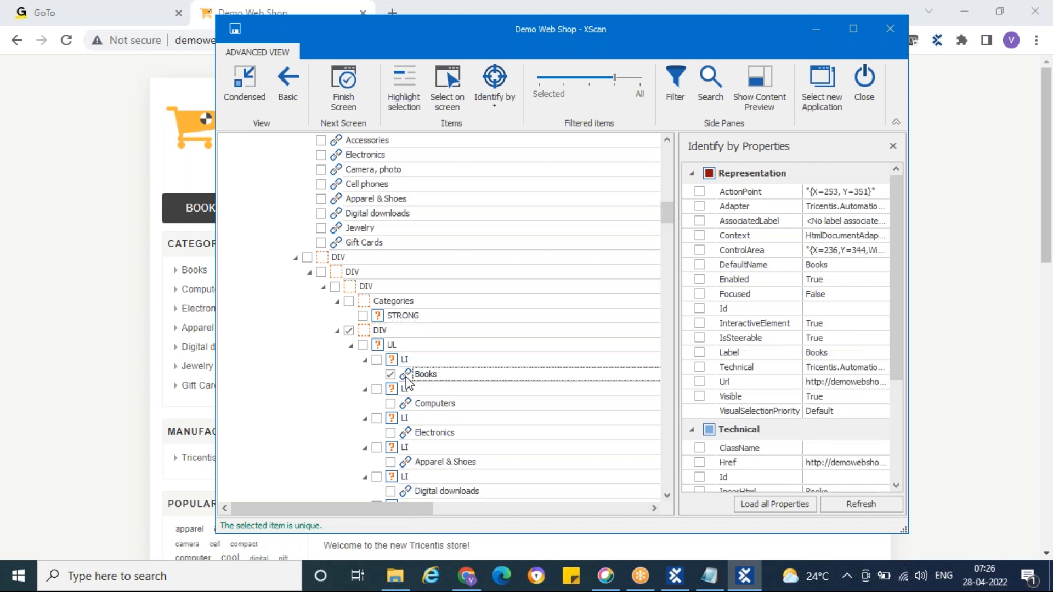
pyautogui.click(367, 332)
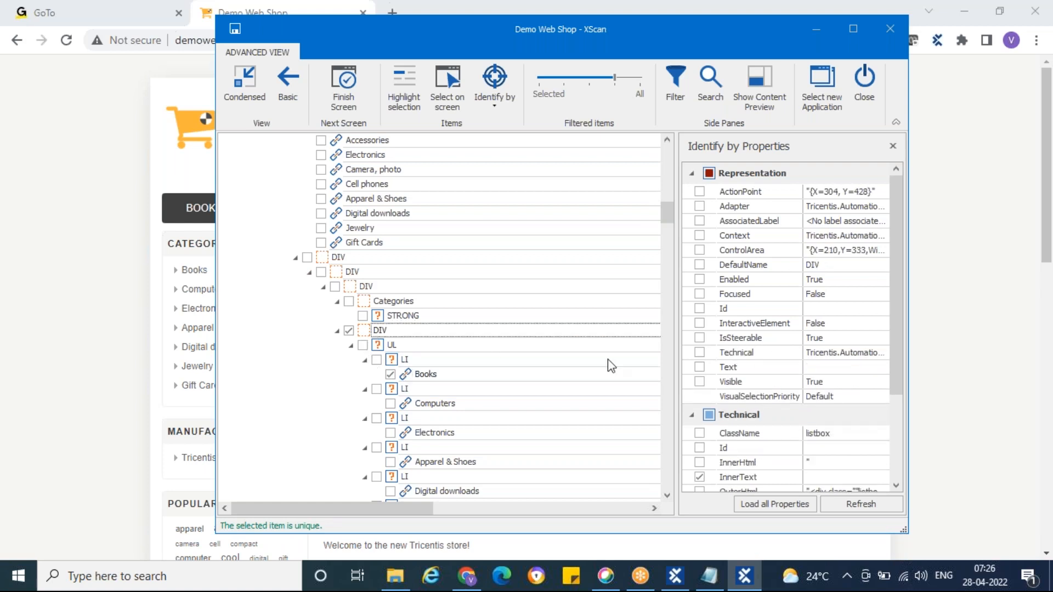
# Step: Examine the technical properties of the parent DIV, reading through its full InnerText value without changing it
pyautogui.scroll(-3, 744, 377)
pyautogui.click(406, 93)
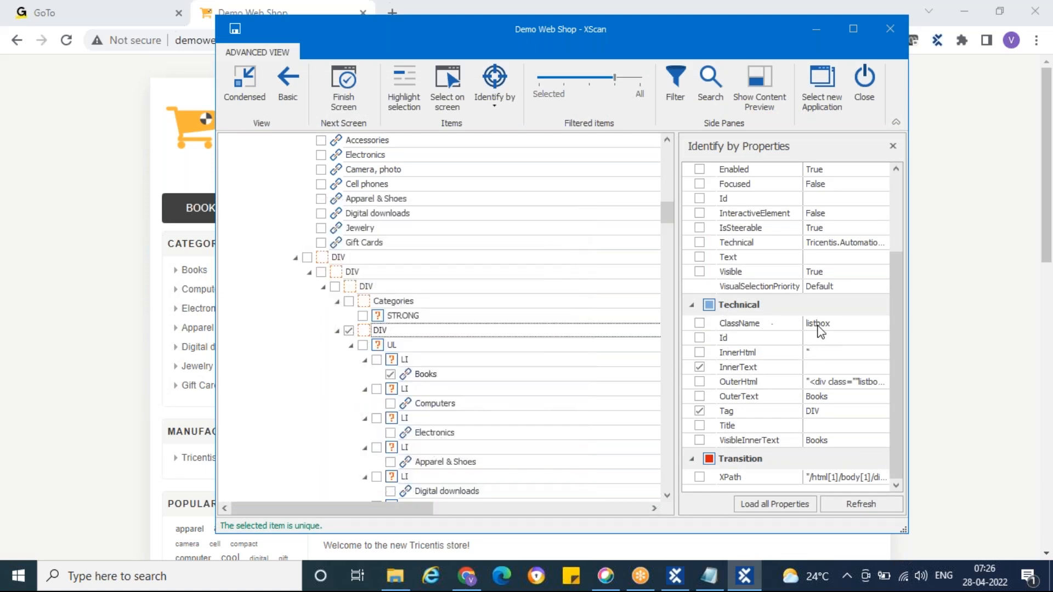
pyautogui.click(847, 367)
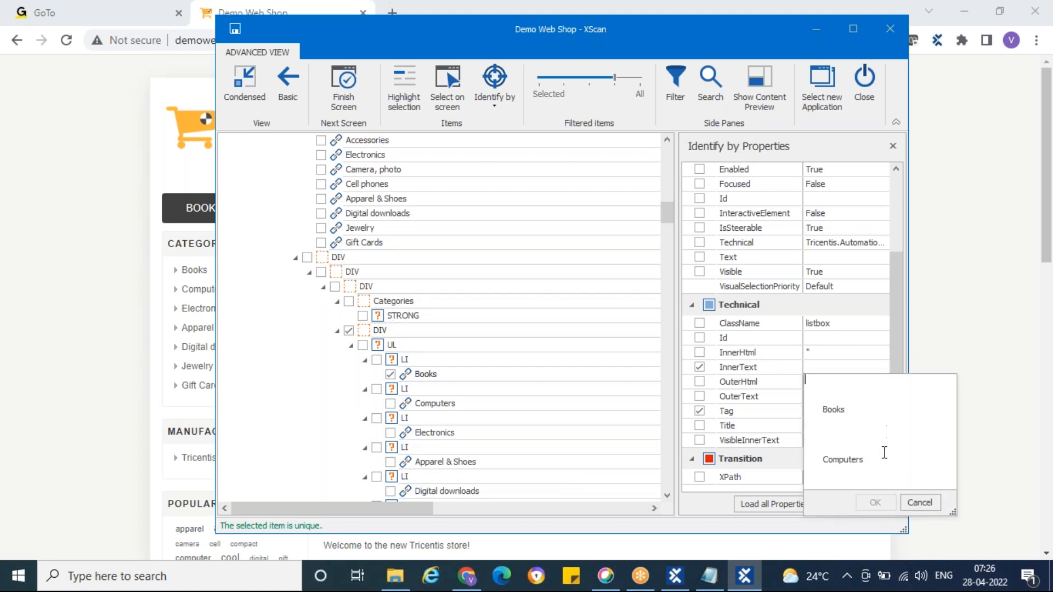
pyautogui.press('Down')
pyautogui.press('Down')
pyautogui.press('Down')
pyautogui.press('Down')
pyautogui.press('Down')
pyautogui.press('Down')
pyautogui.press('Down')
pyautogui.press('Down')
pyautogui.press('Down')
pyautogui.press('Down')
pyautogui.press('Down')
pyautogui.press('Down')
pyautogui.press('Down')
pyautogui.press('Down')
pyautogui.press('Down')
pyautogui.press('Down')
pyautogui.press('Down')
pyautogui.press('Down')
pyautogui.press('Down')
pyautogui.press('Down')
pyautogui.press('Down')
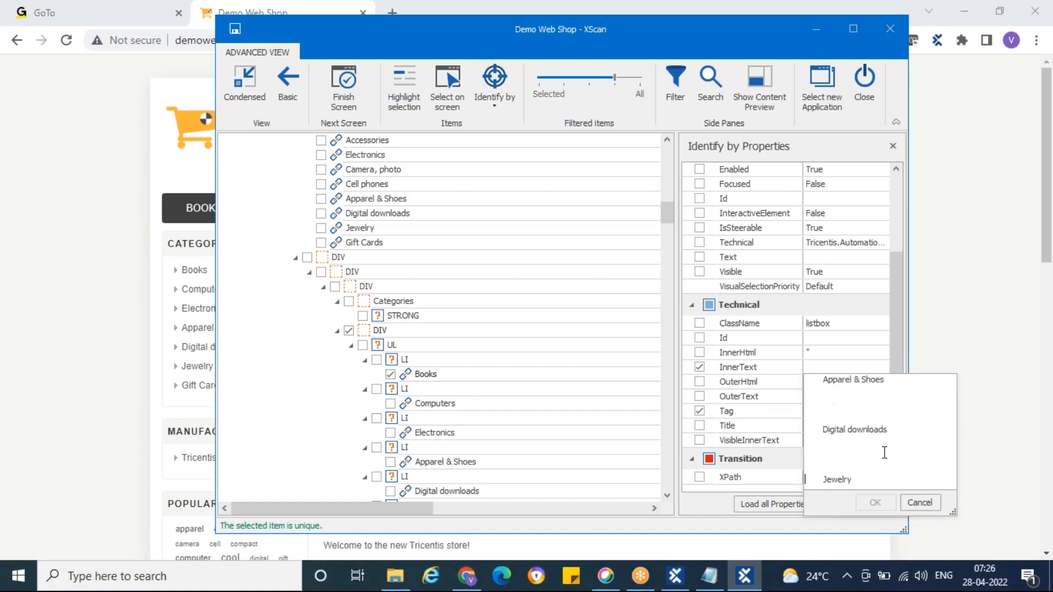
pyautogui.click(919, 502)
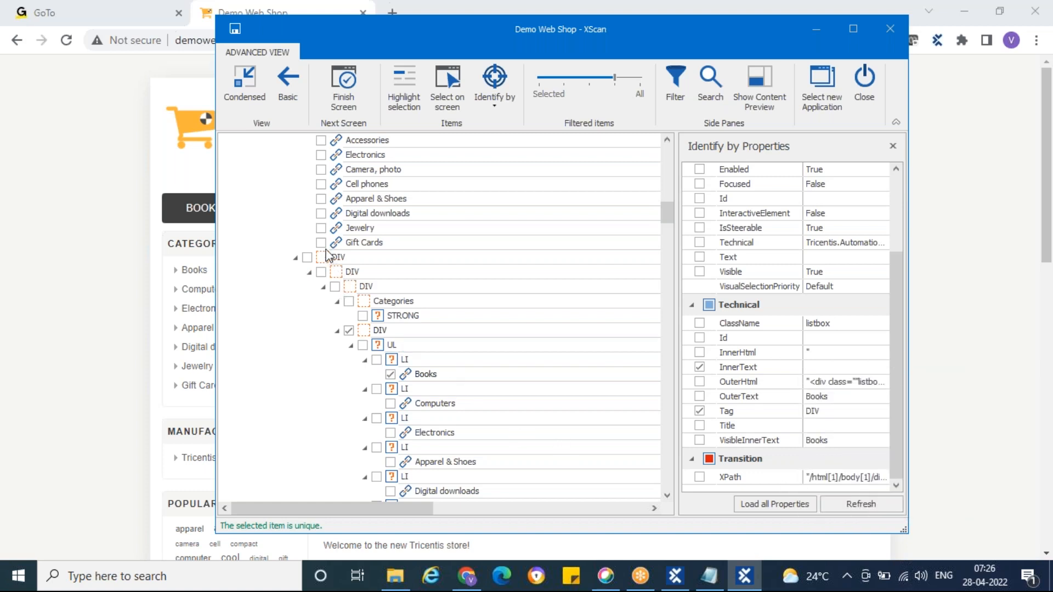
# Step: Recheck the uniqueness of the DIV and Books items, save them as a module and close XScan
pyautogui.click(366, 333)
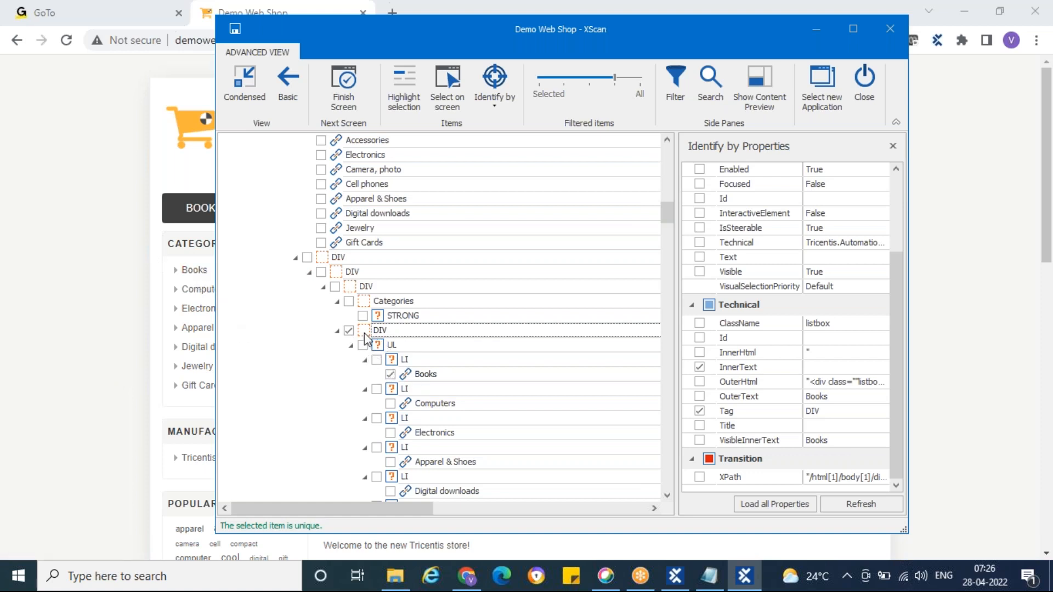
pyautogui.click(406, 376)
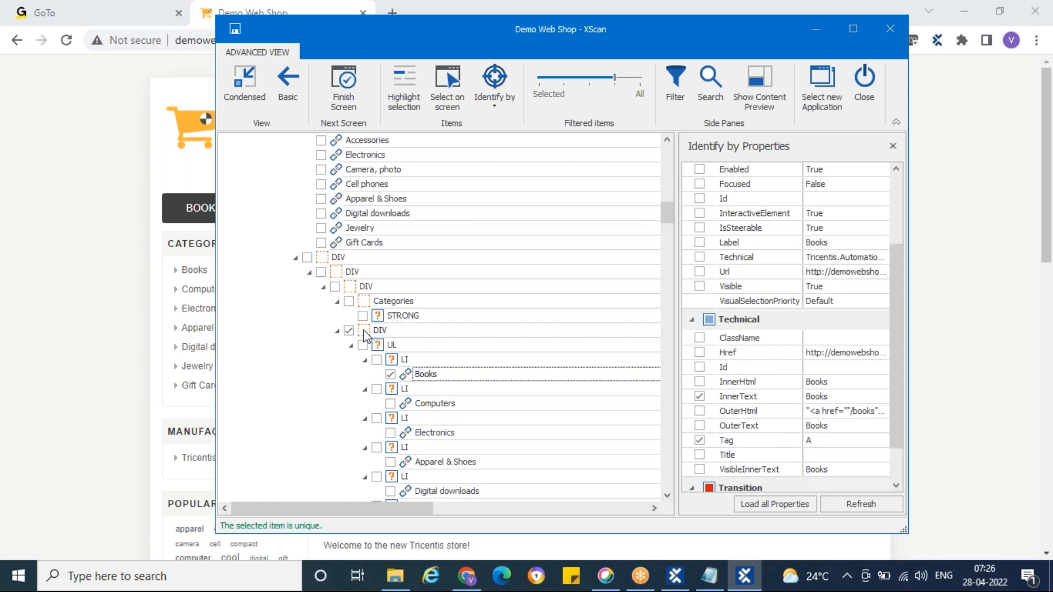
pyautogui.click(364, 331)
pyautogui.click(408, 377)
pyautogui.click(342, 97)
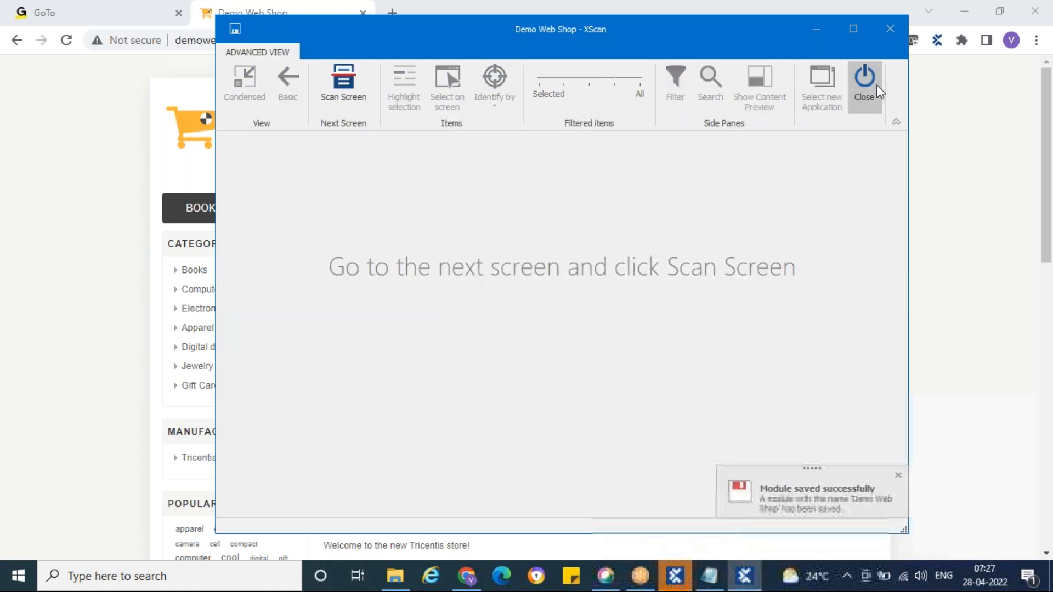
pyautogui.click(864, 82)
# Step: Rename the newly scanned Demo Web Shop module as "Identify by Parent"
pyautogui.click(140, 349)
pyautogui.doubleClick(187, 351)
pyautogui.hotkey('ctrl', 'a')
pyautogui.write('Id')
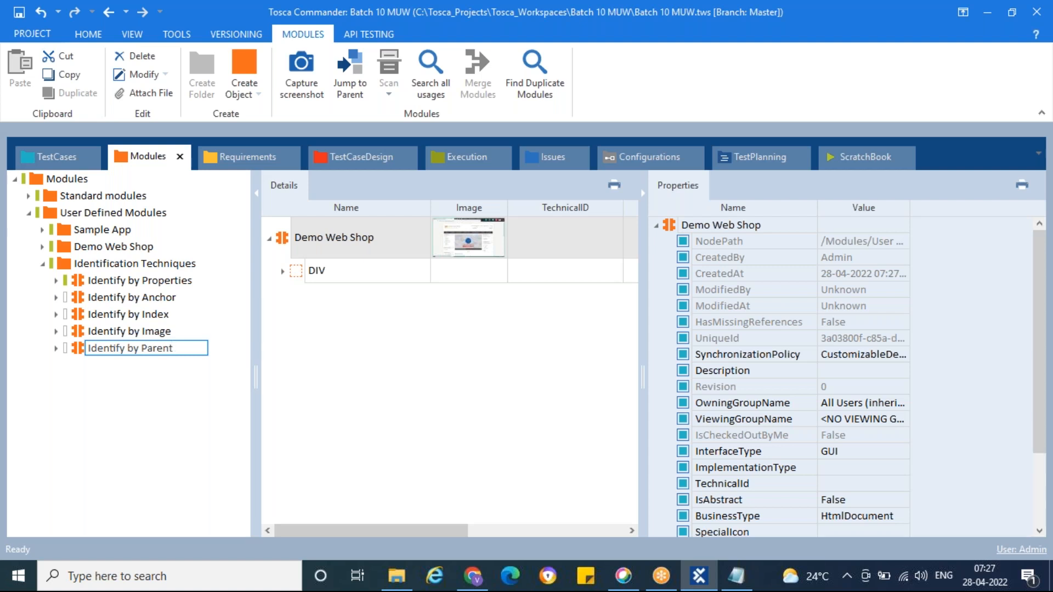
pyautogui.press('Return')
# Step: Expand the Identify by Parent module and its DIV, and view the properties of the nested Books link
pyautogui.click(57, 349)
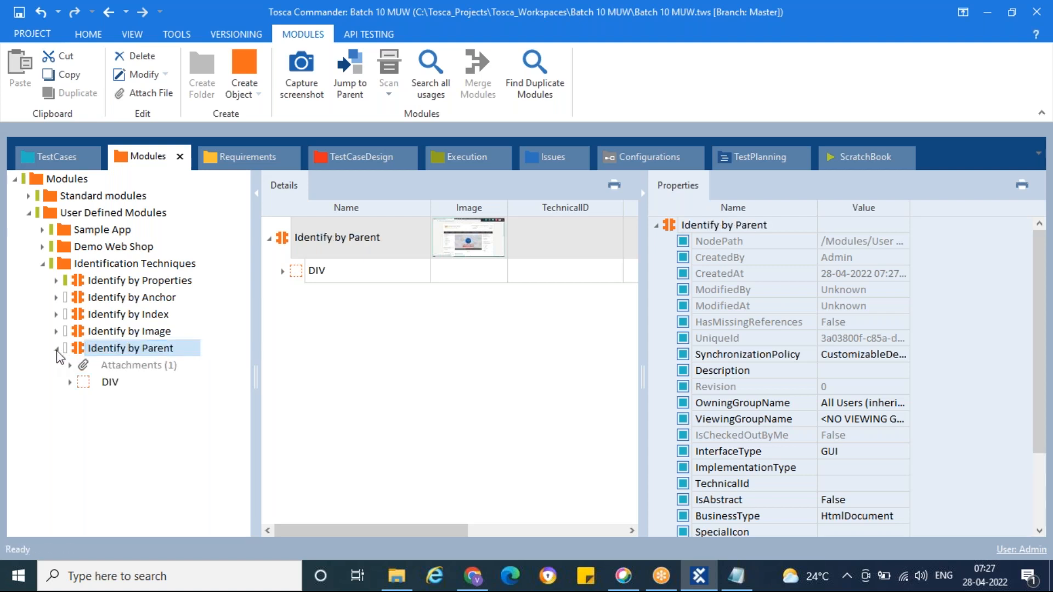
pyautogui.click(85, 384)
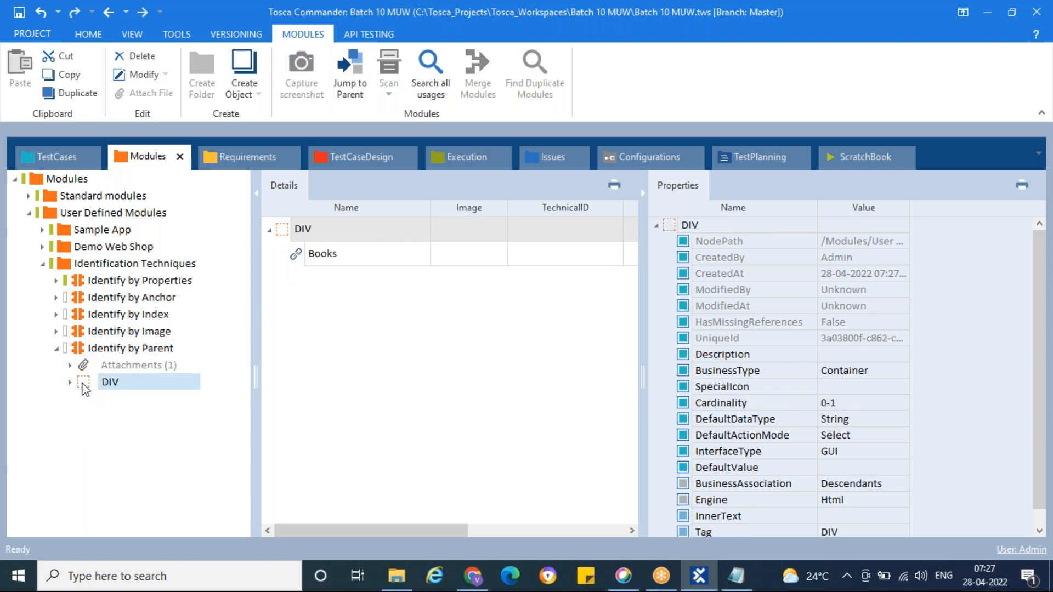
pyautogui.click(70, 383)
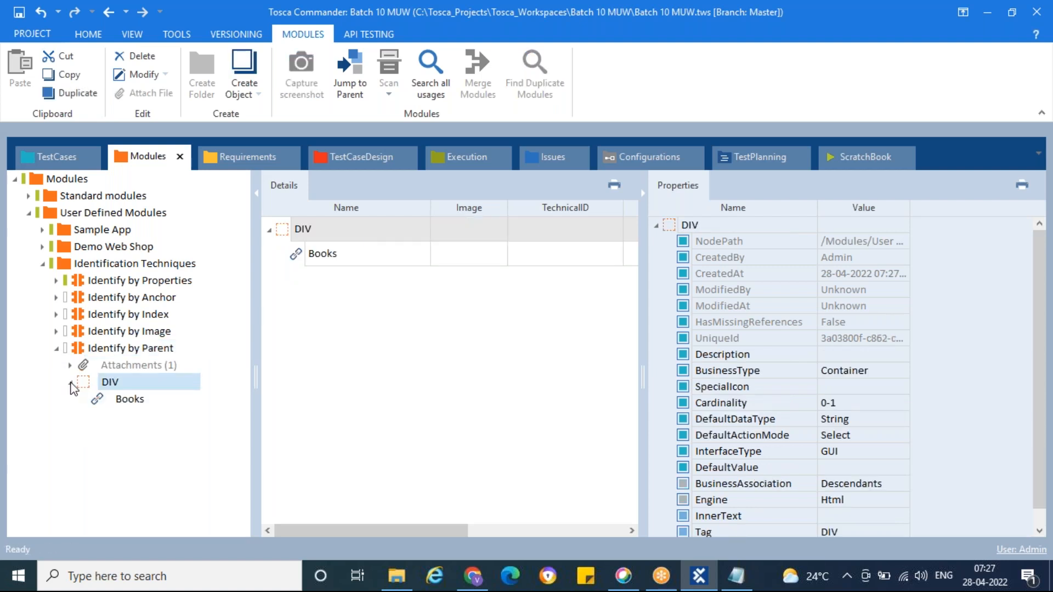
pyautogui.click(99, 400)
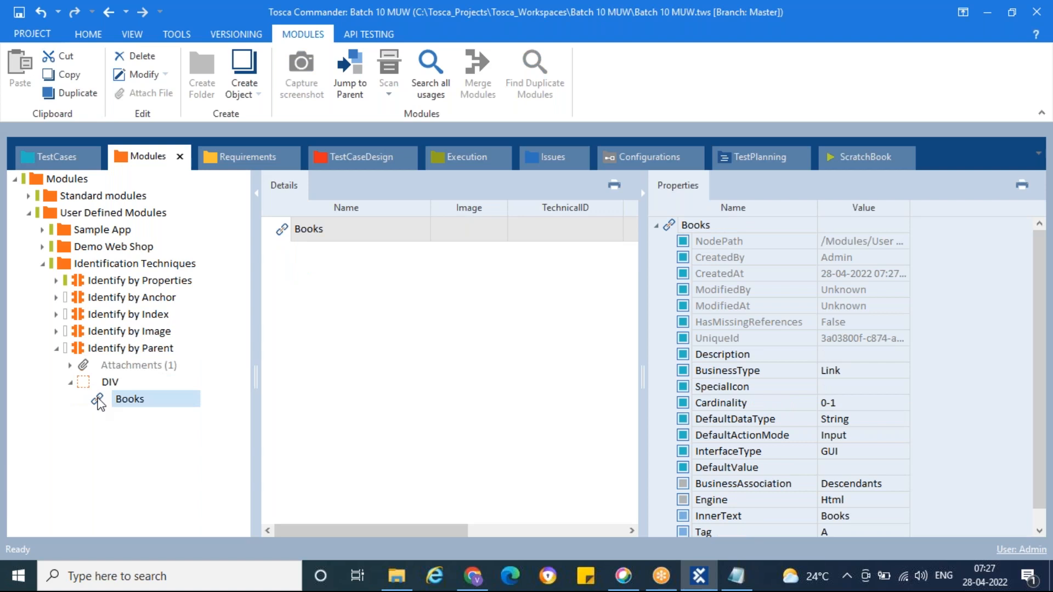
pyautogui.scroll(-1, 805, 410)
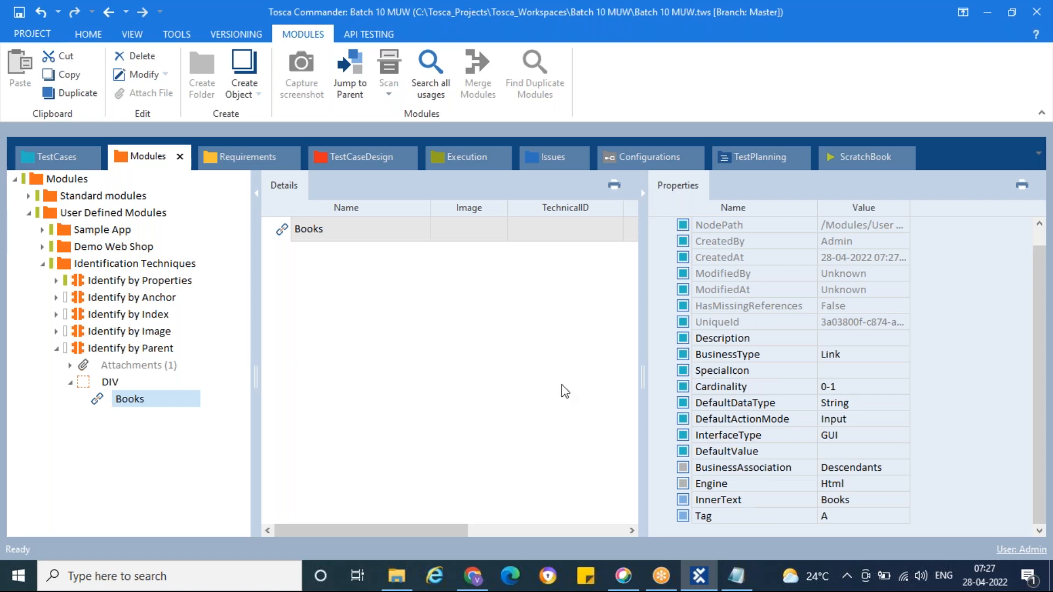
# Step: Compare the InnerText and Tag properties of the DIV container and its Books link, and return to the Identify by Parent module
pyautogui.click(71, 383)
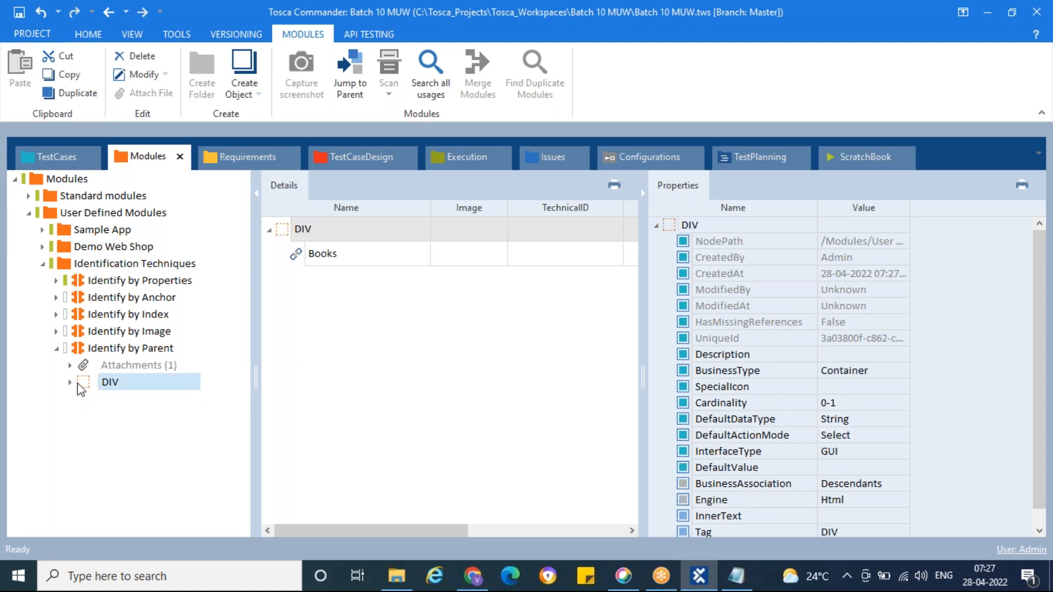
pyautogui.click(71, 382)
pyautogui.scroll(-1, 826, 486)
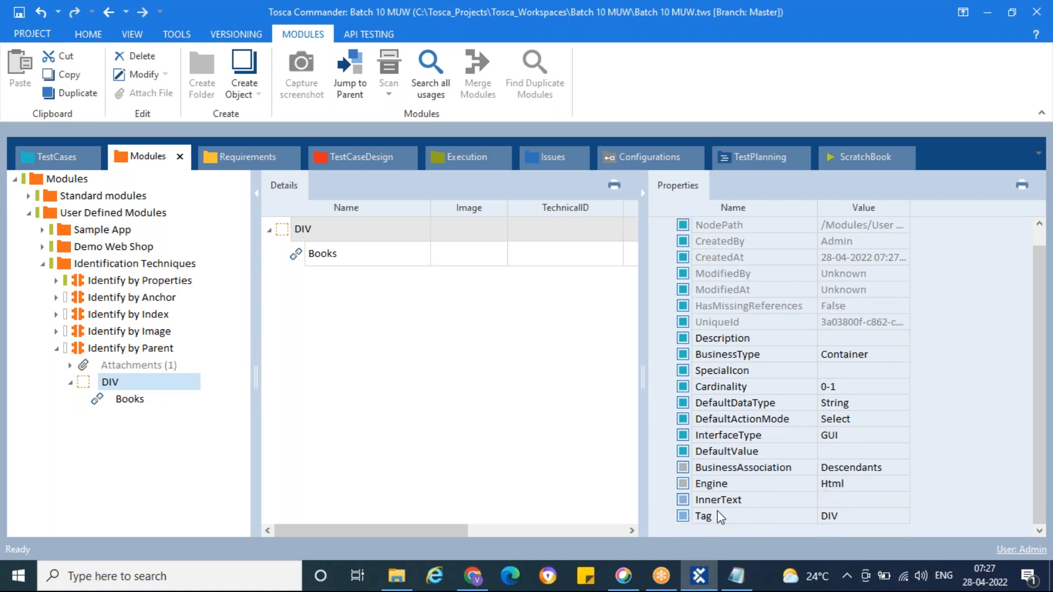
pyautogui.click(148, 400)
pyautogui.scroll(-1, 730, 433)
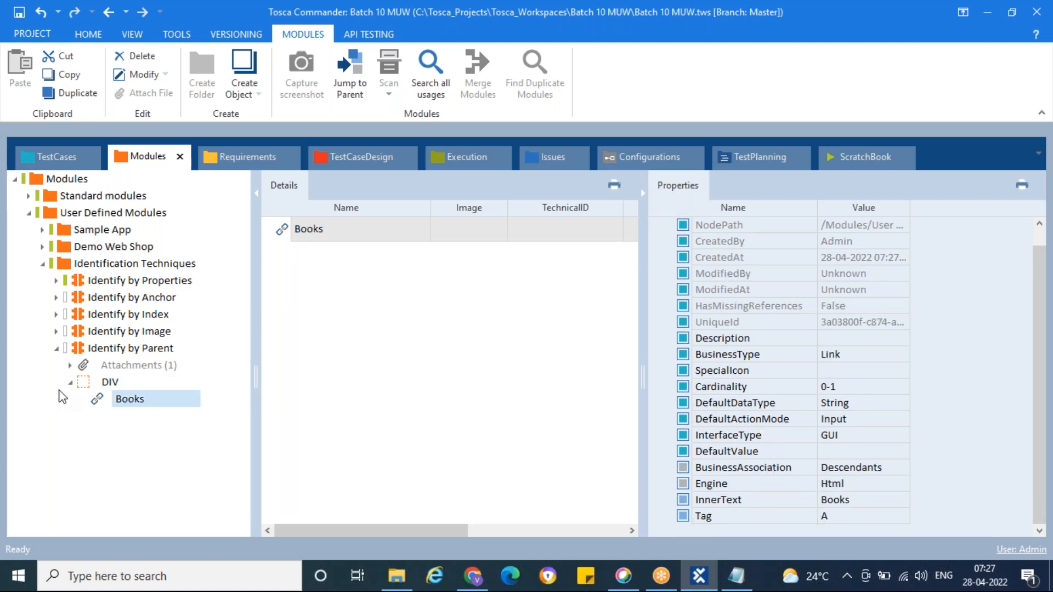
pyautogui.click(84, 387)
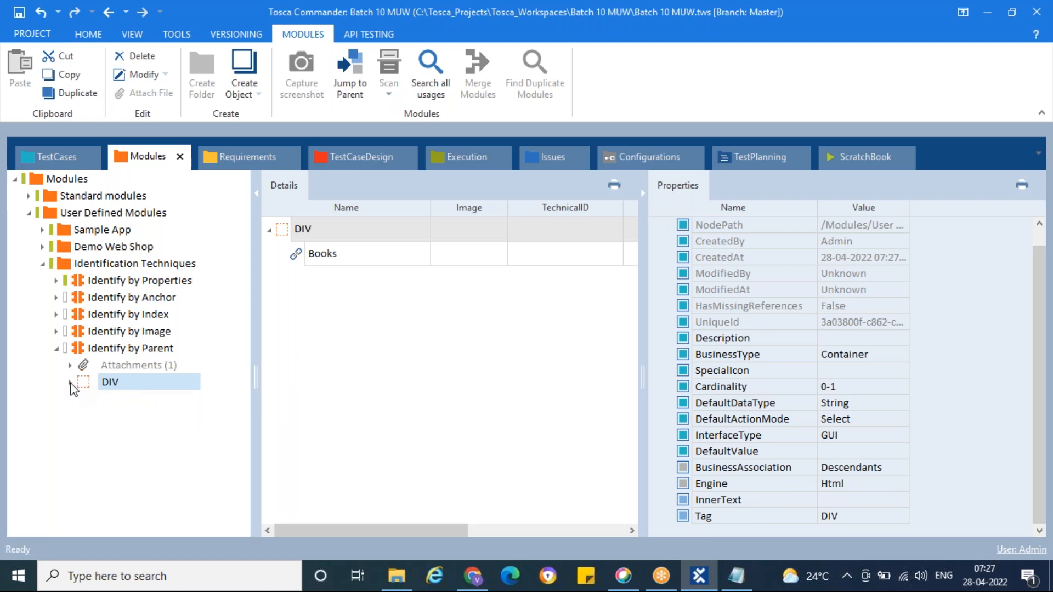
pyautogui.click(95, 401)
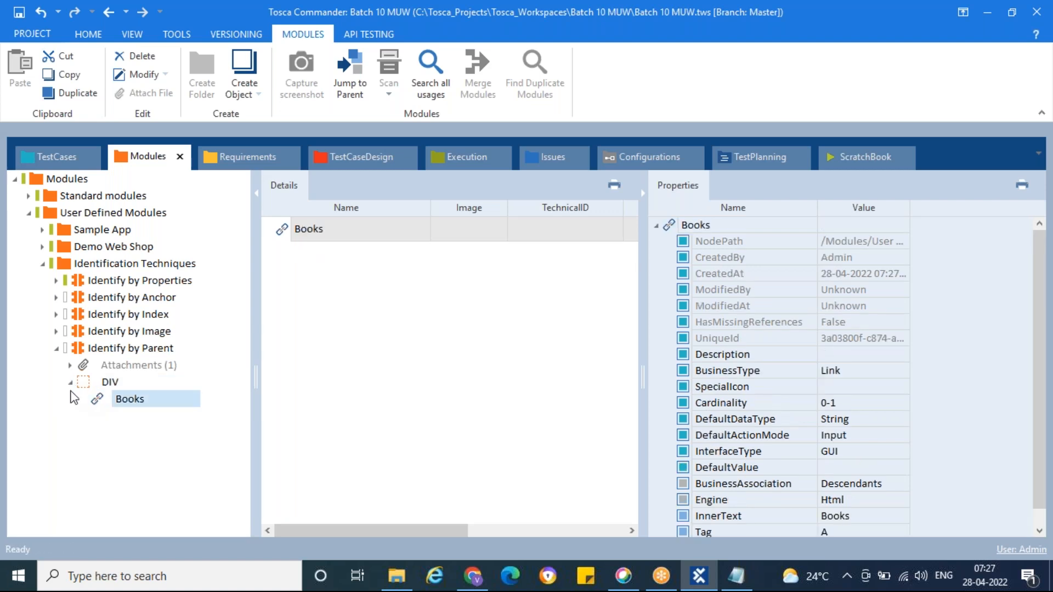
pyautogui.click(84, 383)
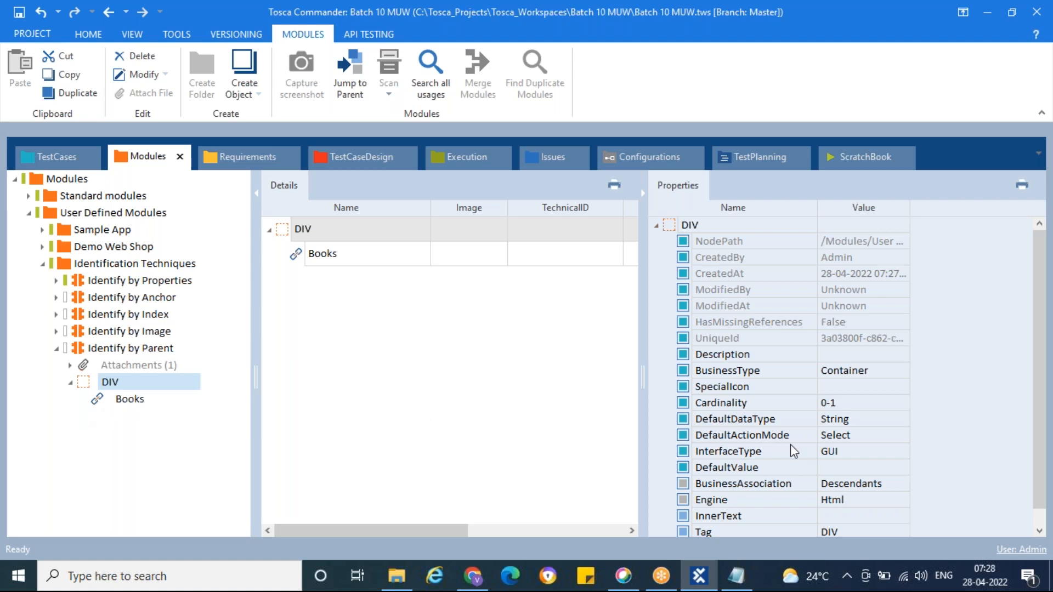
pyautogui.scroll(-1, 793, 450)
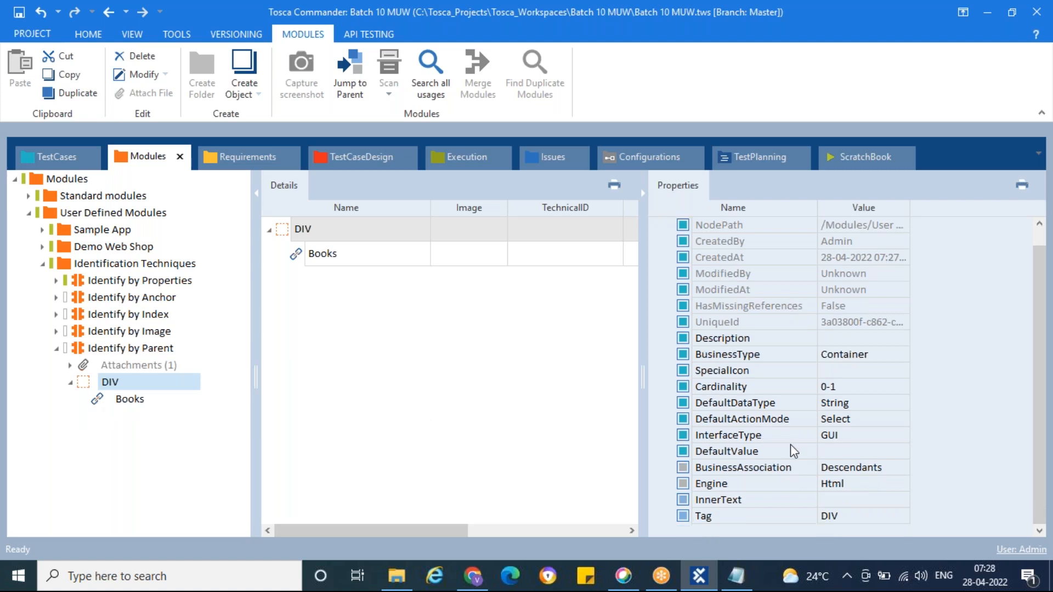
pyautogui.click(101, 352)
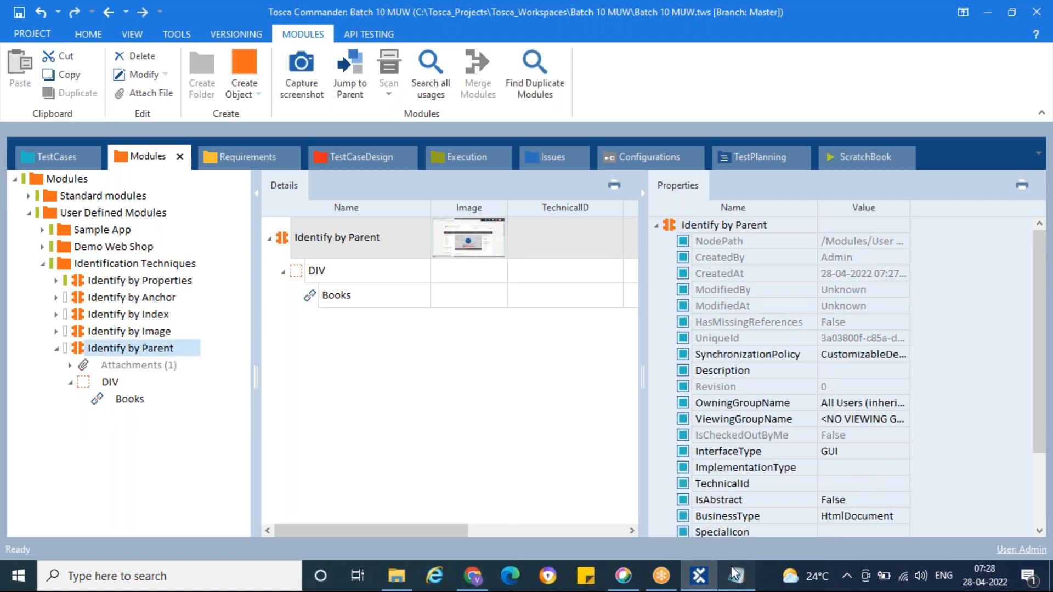
# Step: Switch to the Day8 notes in Notepad and describe Identify by Parent as "Identify an element using the parent element"
pyautogui.click(735, 574)
pyautogui.write('I')
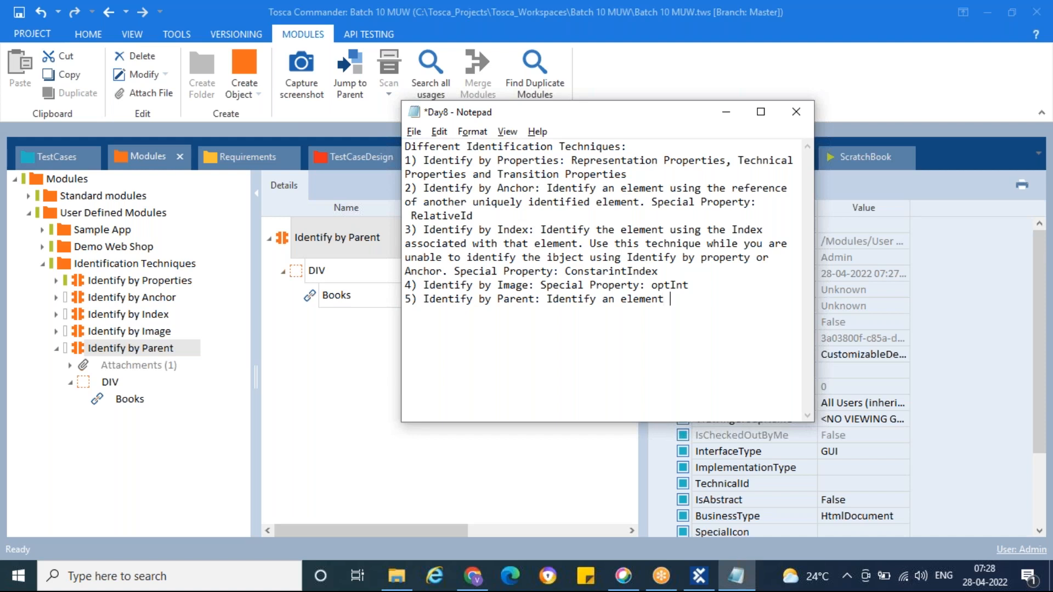
pyautogui.write('using the parent element')
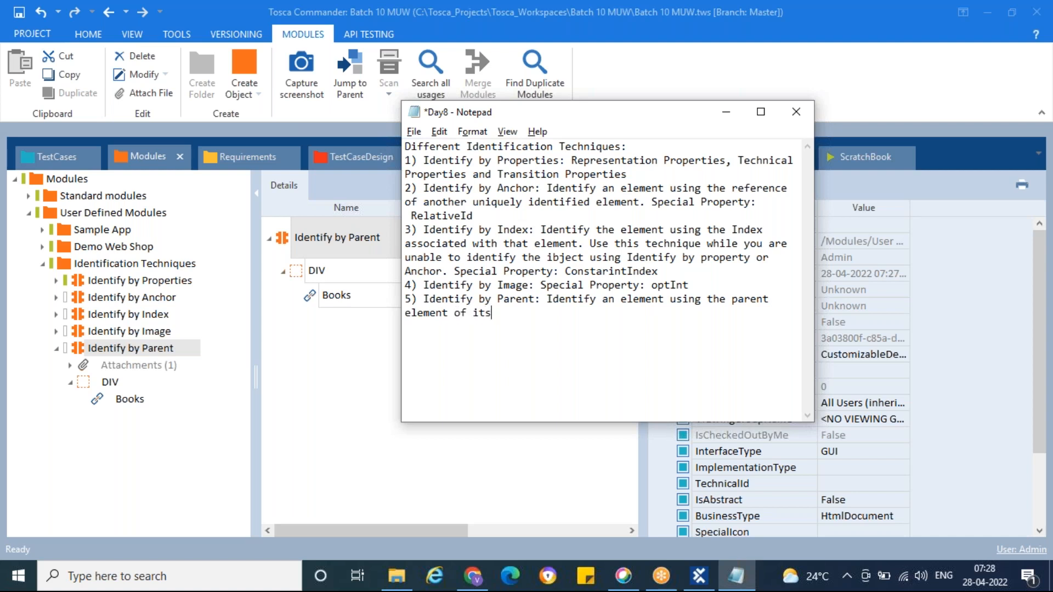
# Step: Finish the Identify by Parent note with "of its. The parent element should also be unique.", save the file and minimize it
pyautogui.write('of its. The parent element')
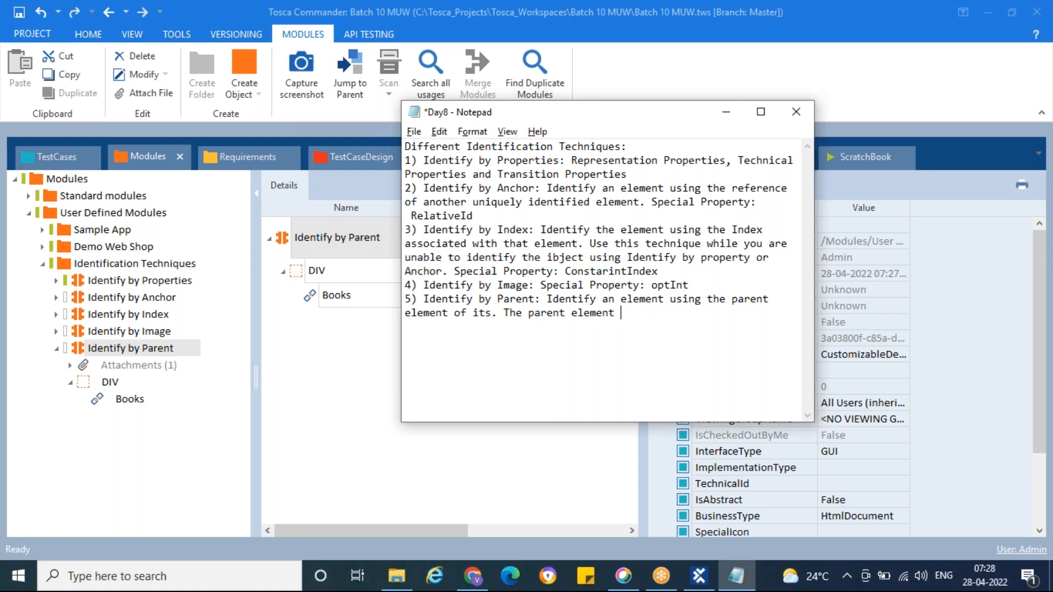
pyautogui.write(' should also be unique.')
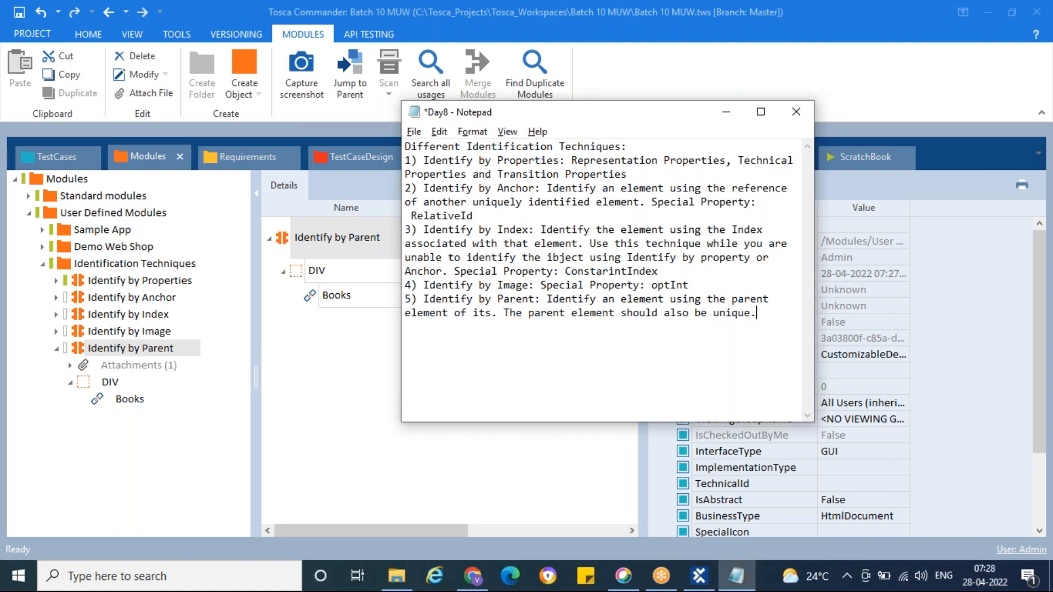
pyautogui.hotkey('ctrl', 's')
pyautogui.click(726, 114)
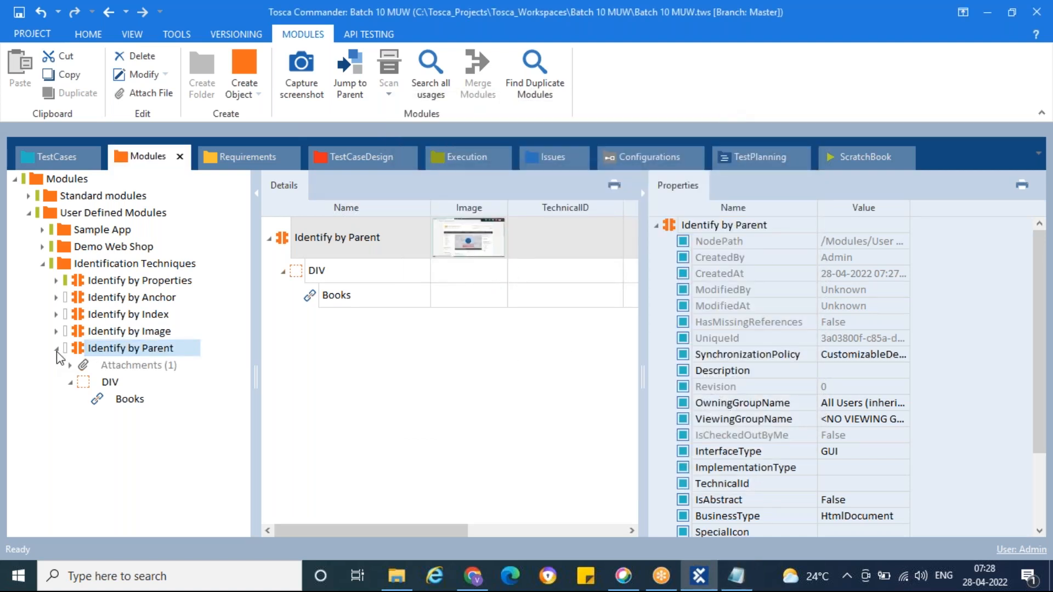
# Step: Collapse the Identify by Parent module and review the five identification modules from Properties through Parent
pyautogui.click(57, 349)
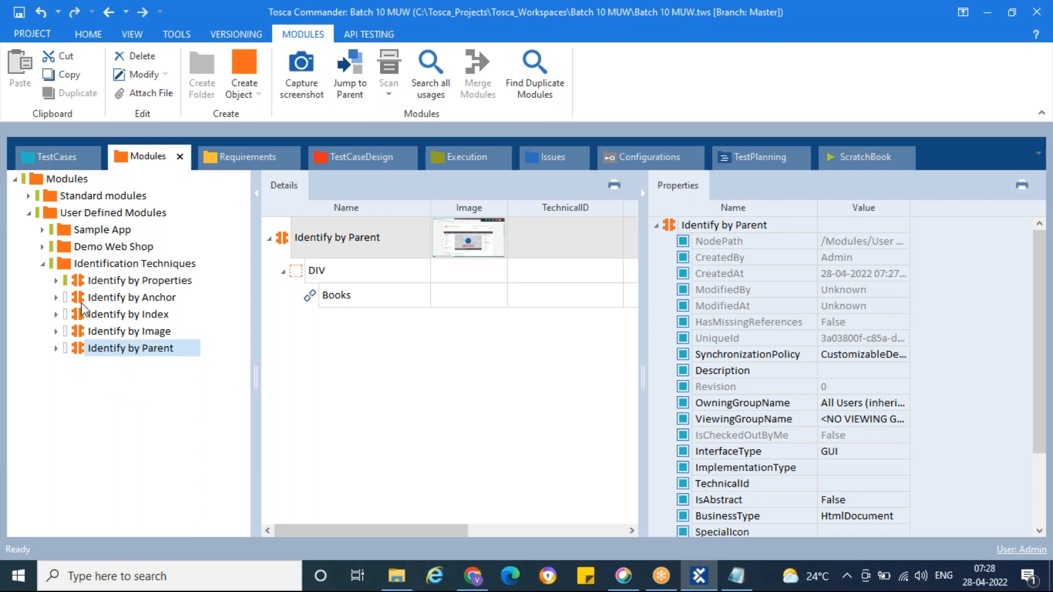
pyautogui.click(100, 283)
pyautogui.click(108, 300)
pyautogui.click(113, 314)
pyautogui.click(118, 333)
pyautogui.click(120, 348)
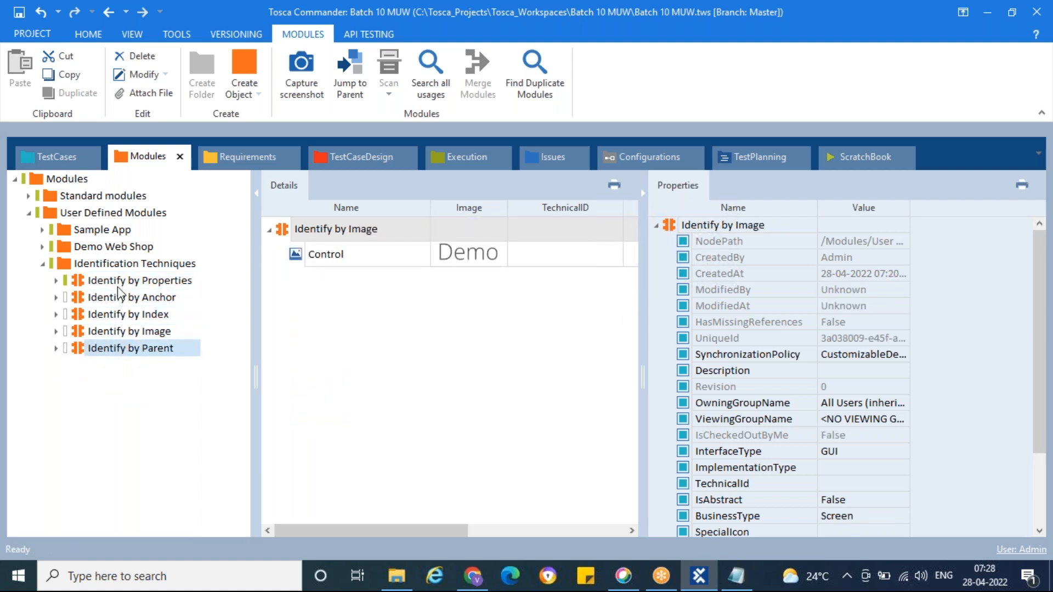
# Step: Run Update all on the workspace and collapse the Identification Techniques folder
pyautogui.click(77, 265)
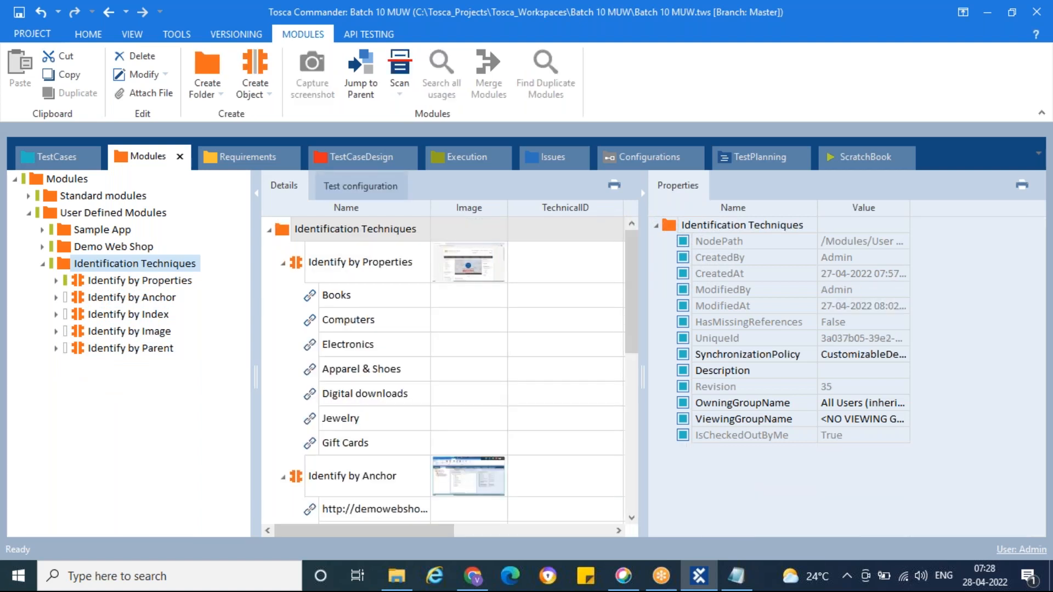
pyautogui.click(88, 34)
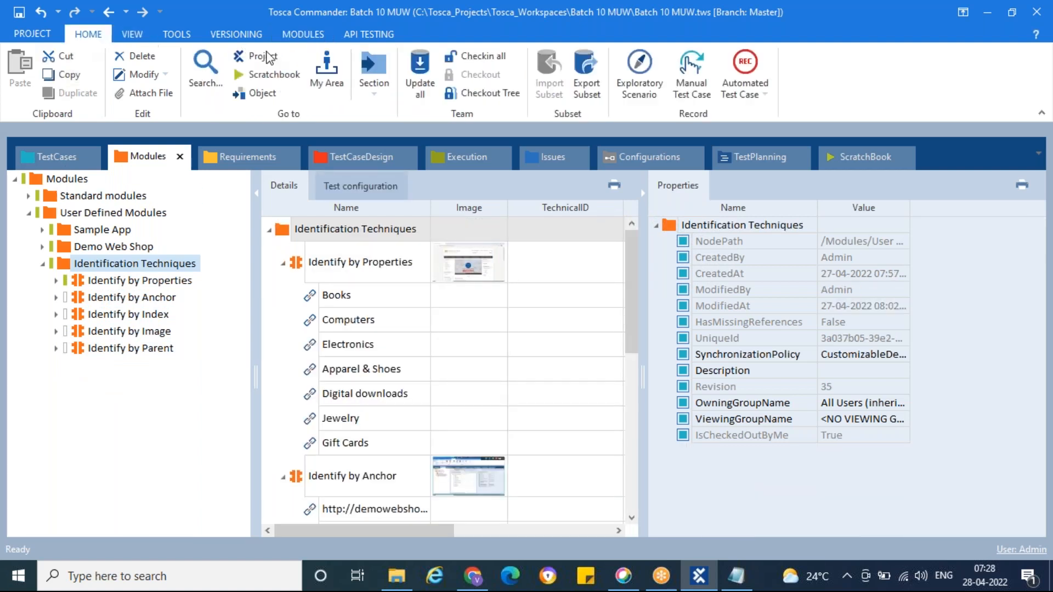
pyautogui.click(421, 97)
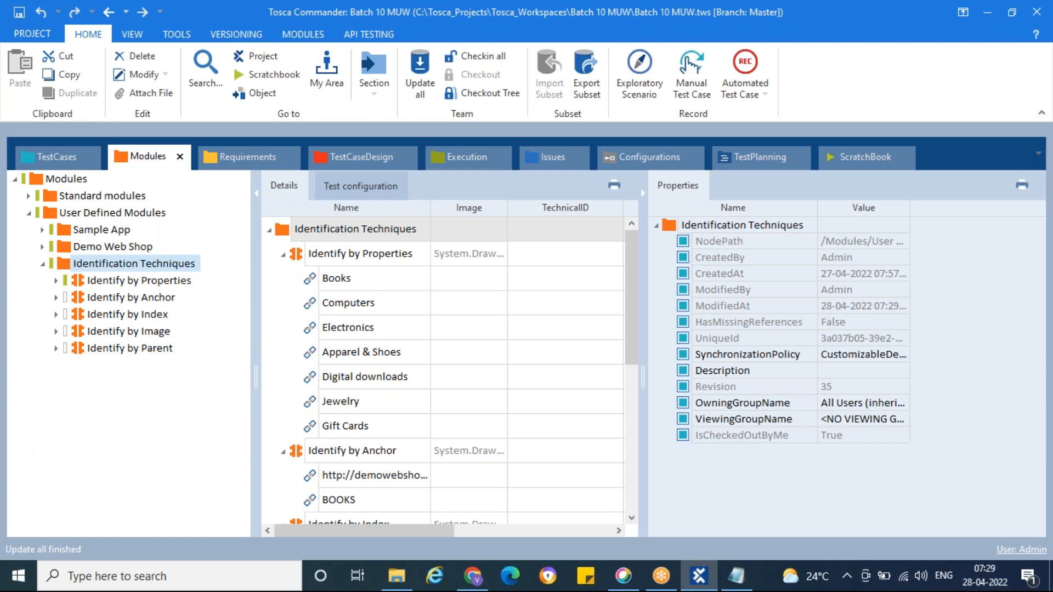
pyautogui.click(43, 264)
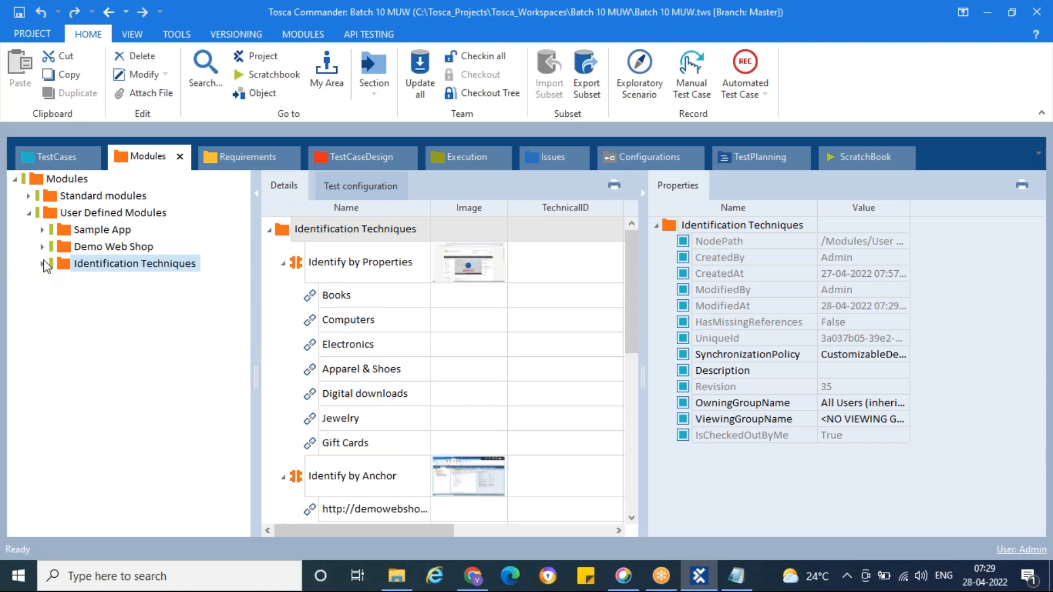
# Step: Show the User Defined Modules folder's details and collapse all five identification modules and their Identification Techniques folder there
pyautogui.click(52, 217)
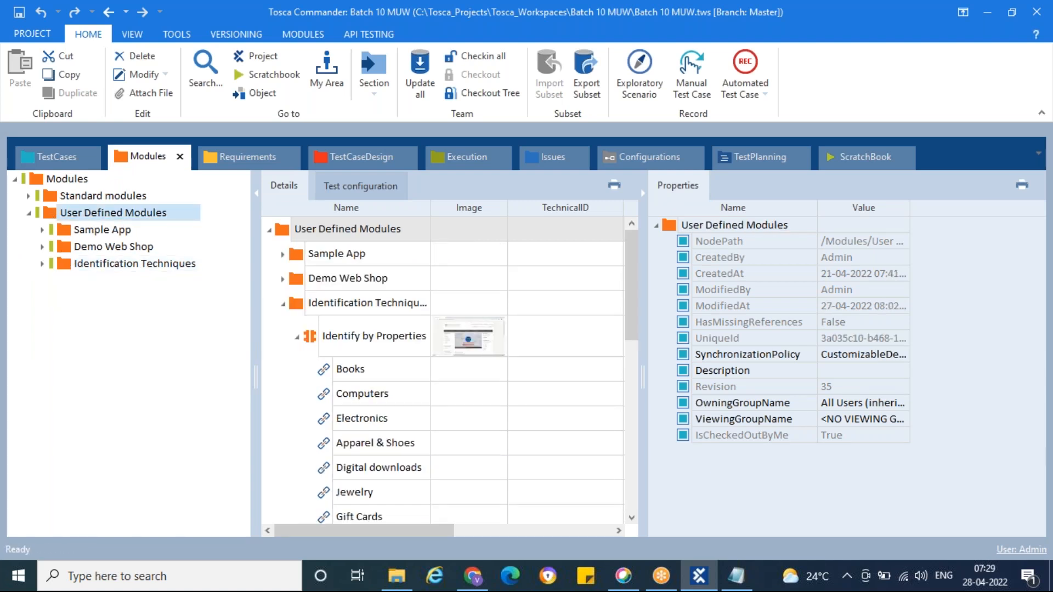
pyautogui.click(297, 337)
pyautogui.click(298, 377)
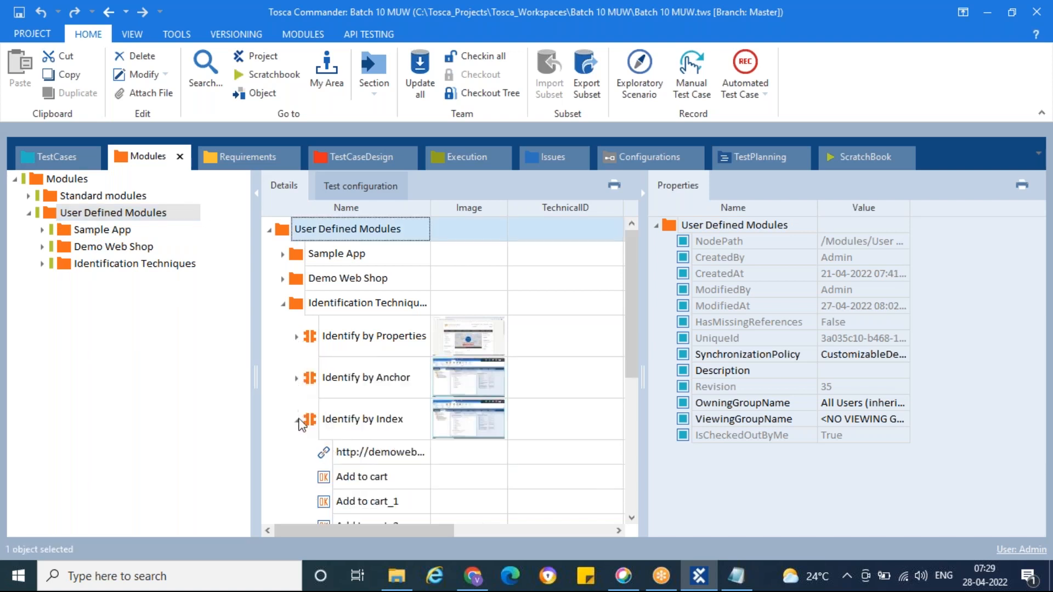
pyautogui.click(297, 420)
pyautogui.click(297, 452)
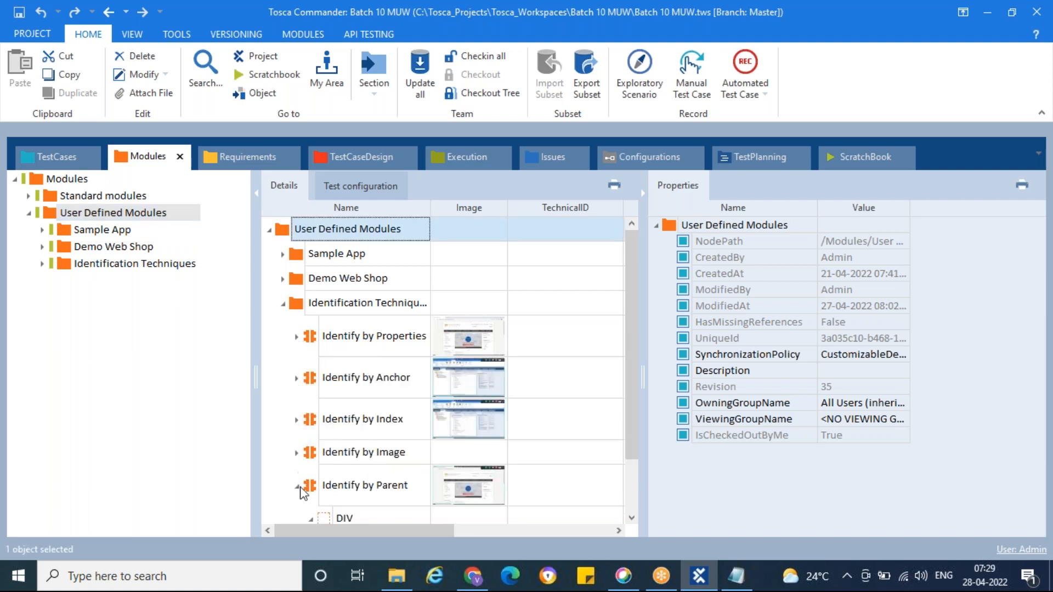
pyautogui.click(297, 487)
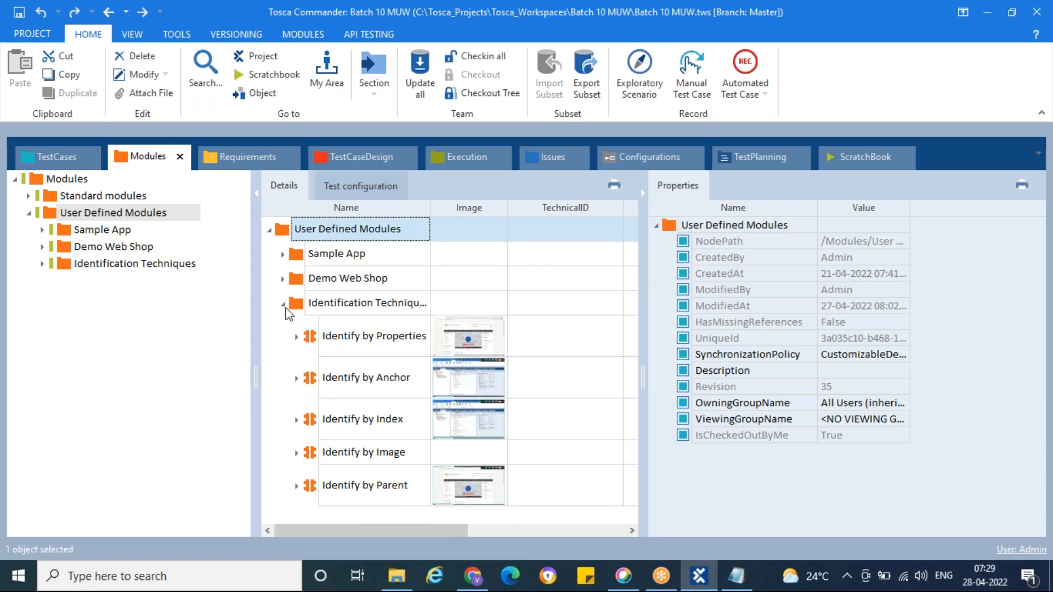
pyautogui.click(283, 304)
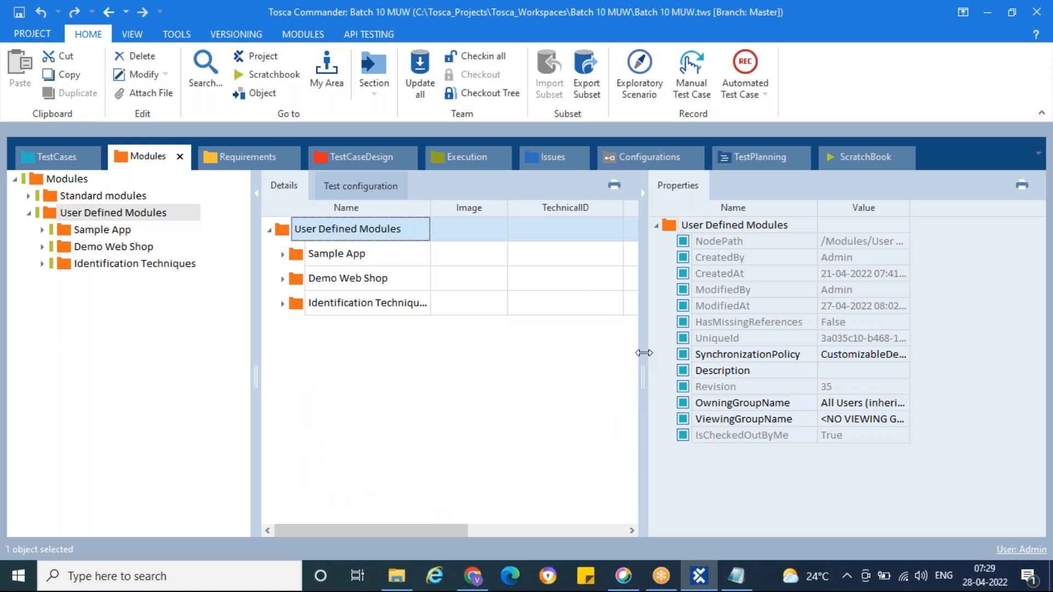
# Step: Collapse the Properties pane beside the User Defined Modules details
pyautogui.click(643, 194)
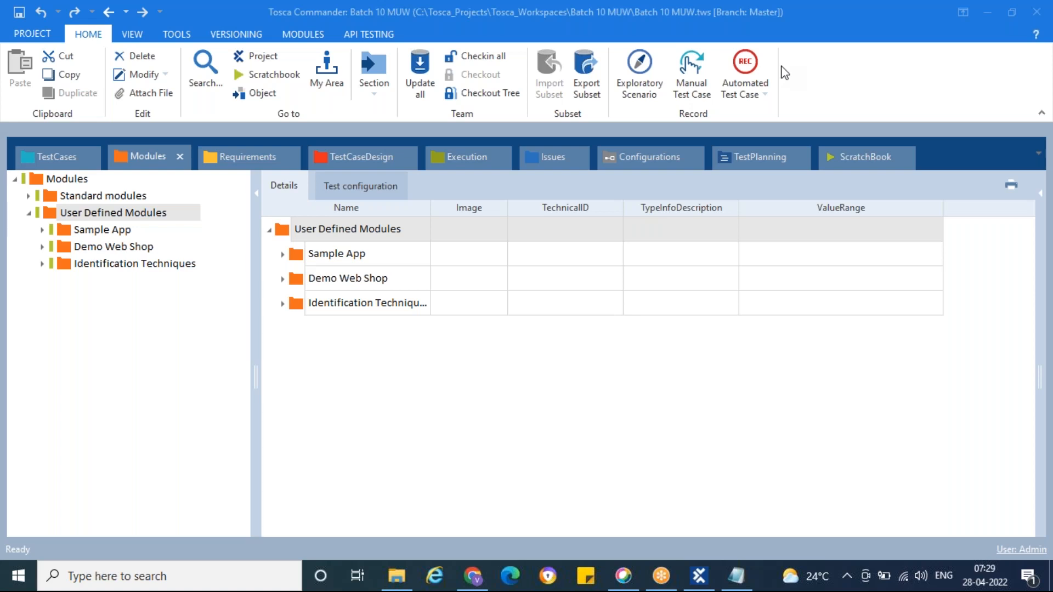
pyautogui.click(660, 421)
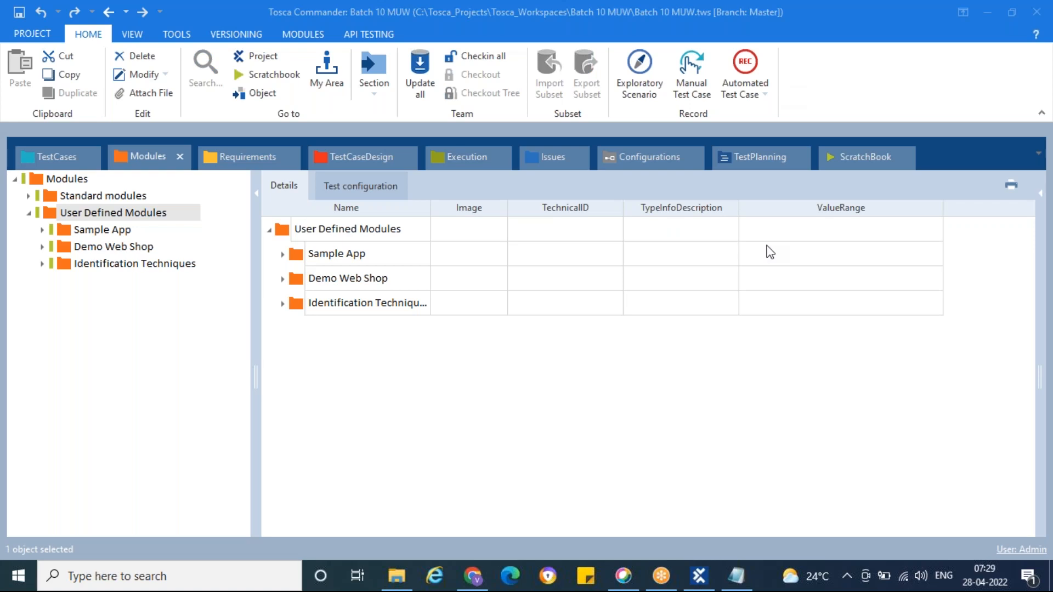
# Step: Switch to Chrome and open the Vehicle Insurance sample application at sampleapp.tricentis.com/101/ in a new tab
pyautogui.click(472, 576)
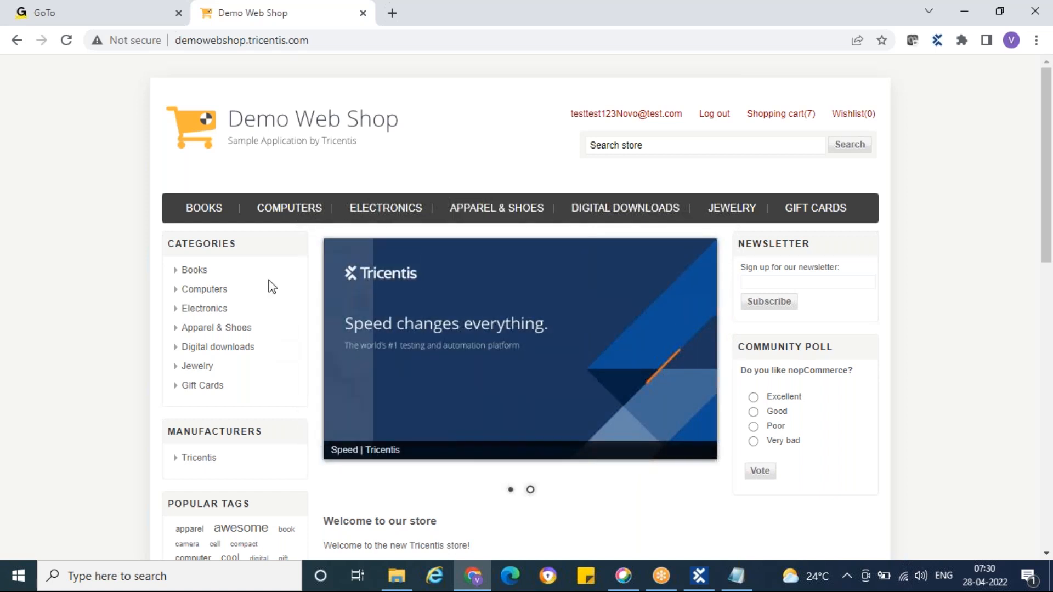
pyautogui.click(392, 13)
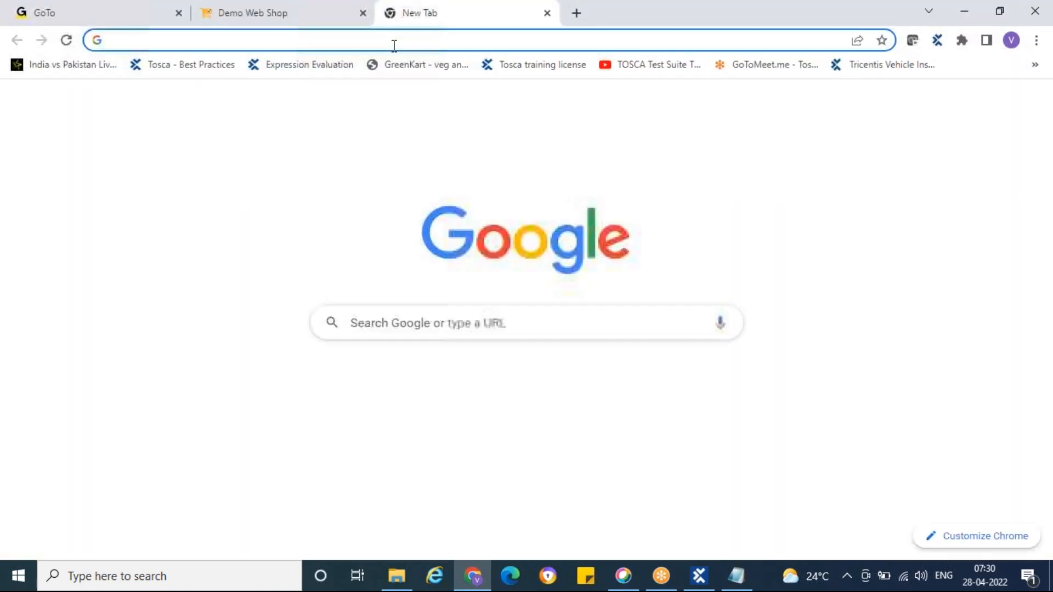
pyautogui.write('sampl')
pyautogui.press('Return')
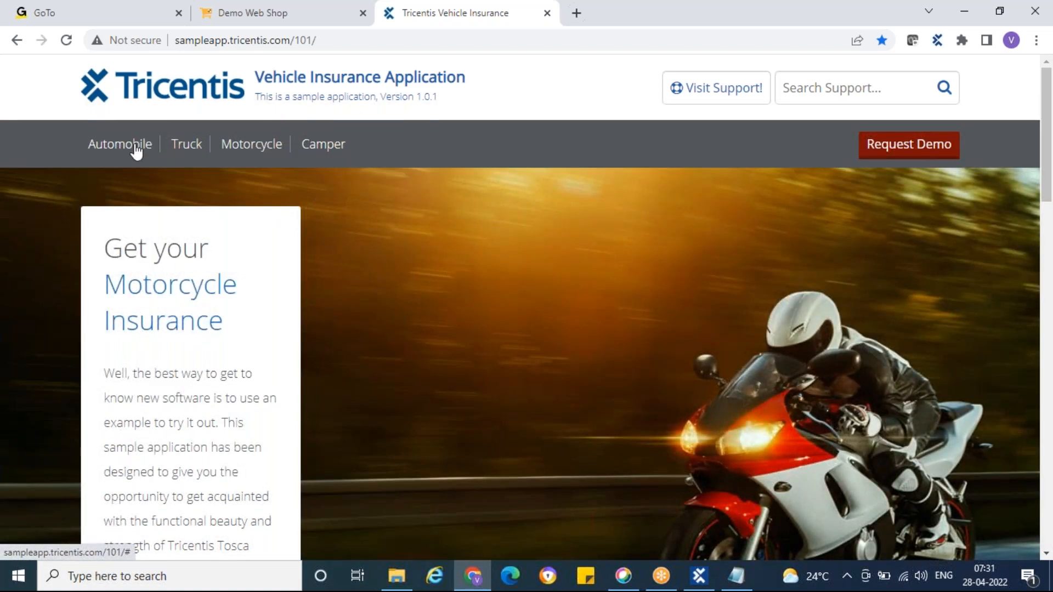
# Step: Return from the Vehicle Insurance page to the Demo Web Shop home page and look over its content
pyautogui.click(136, 152)
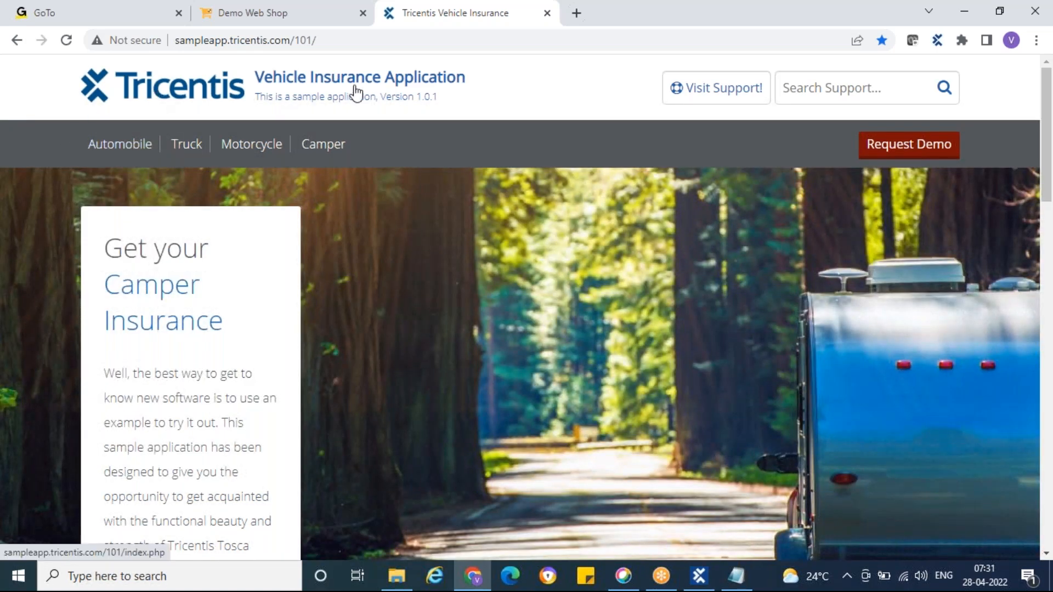
pyautogui.click(275, 17)
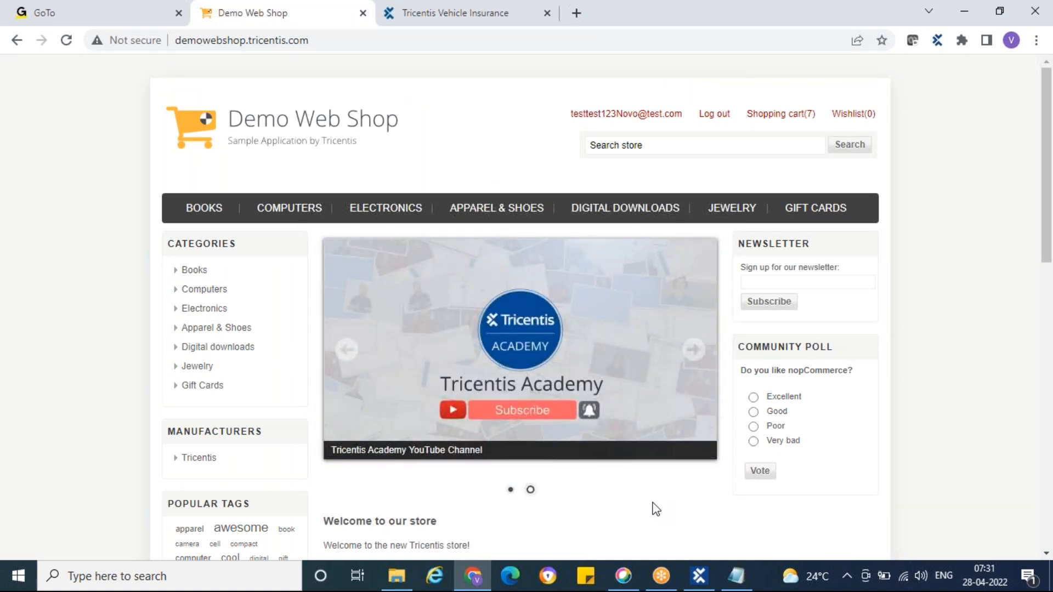
pyautogui.scroll(-2, 653, 505)
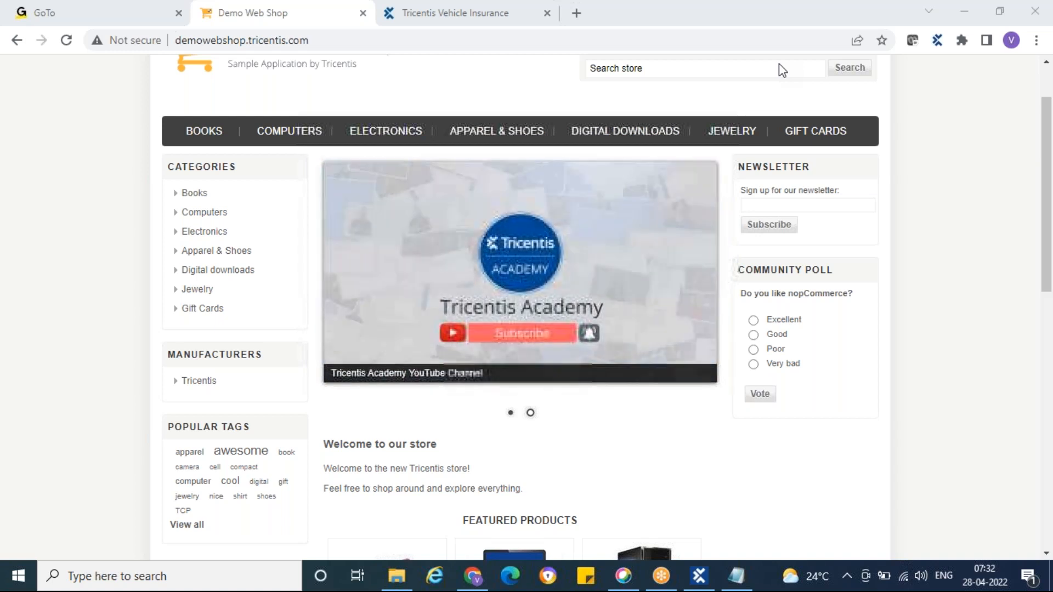
# Step: Switch to Tosca Commander and expand the Identification Techniques folder in the module tree
pyautogui.click(699, 574)
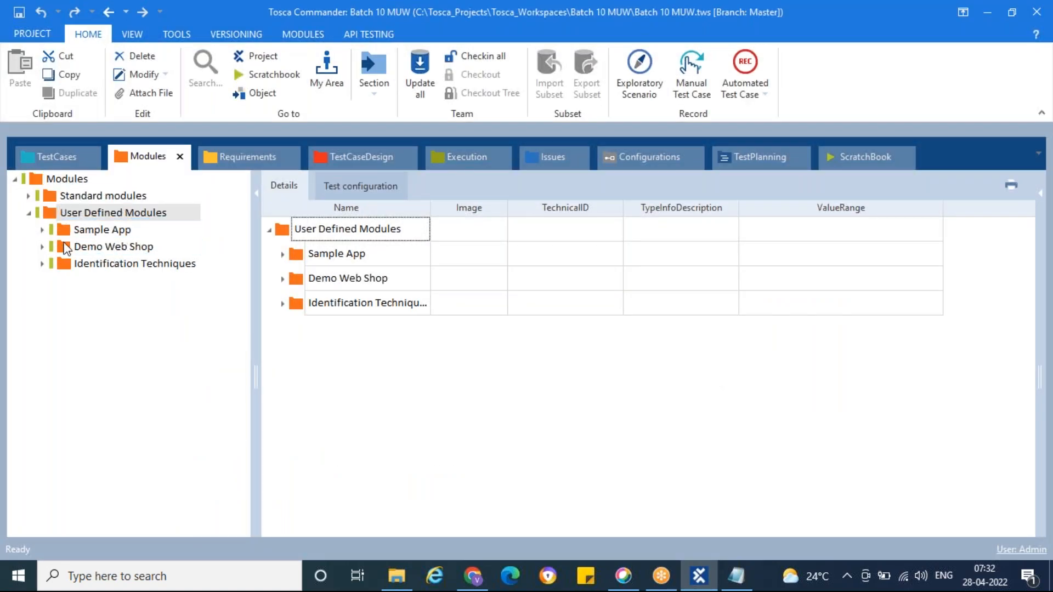
pyautogui.click(41, 264)
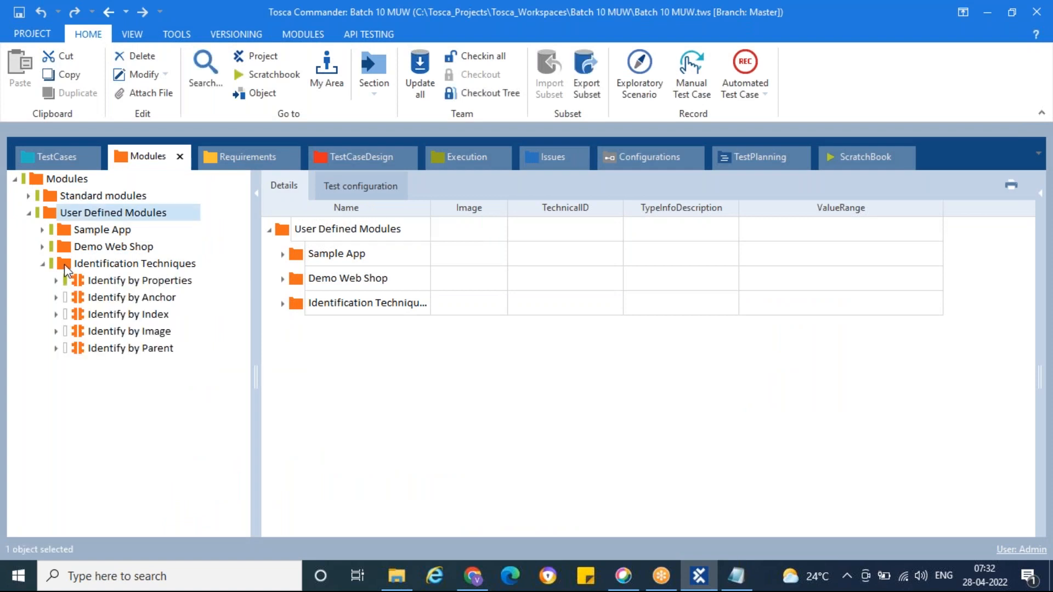
# Step: Try creating an image-based control under Identification Techniques, capturing the logo word Demo as Generic with Shop as identifying image, and discard it
pyautogui.rightClick(64, 265)
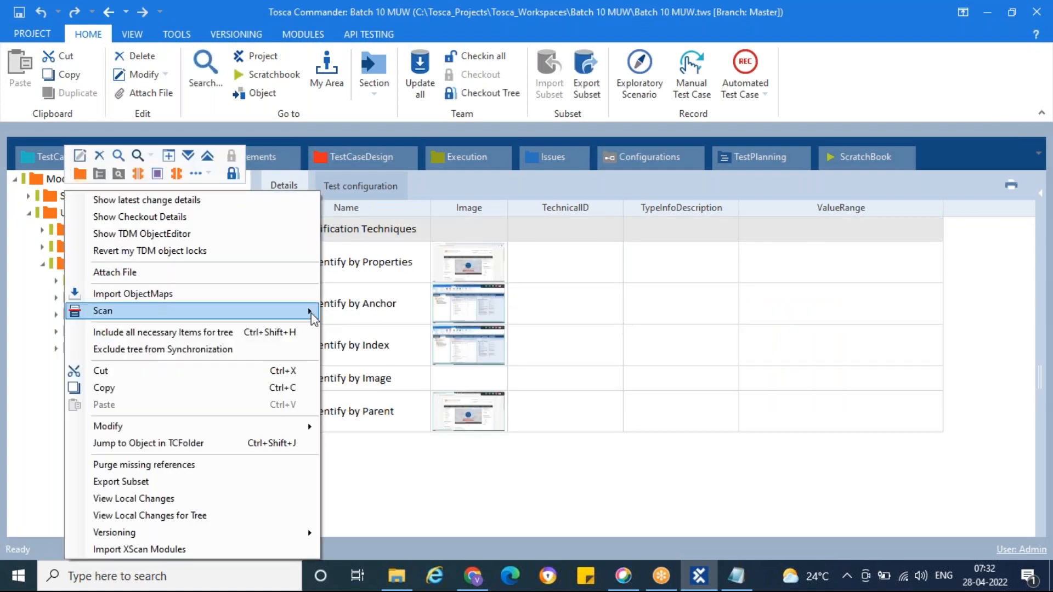
pyautogui.moveTo(311, 313)
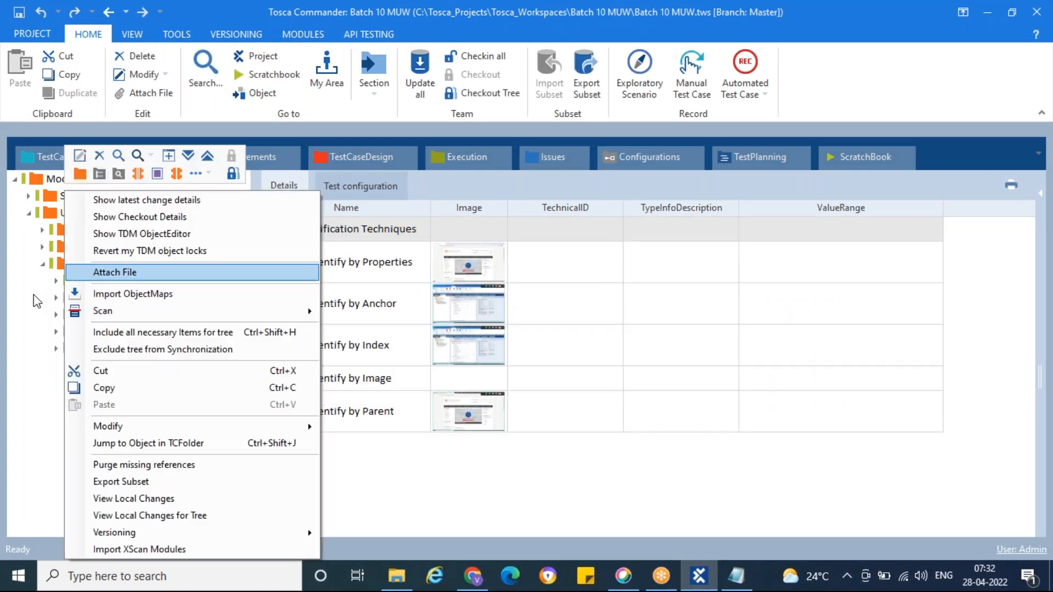
pyautogui.click(63, 264)
pyautogui.rightClick(64, 265)
pyautogui.click(203, 172)
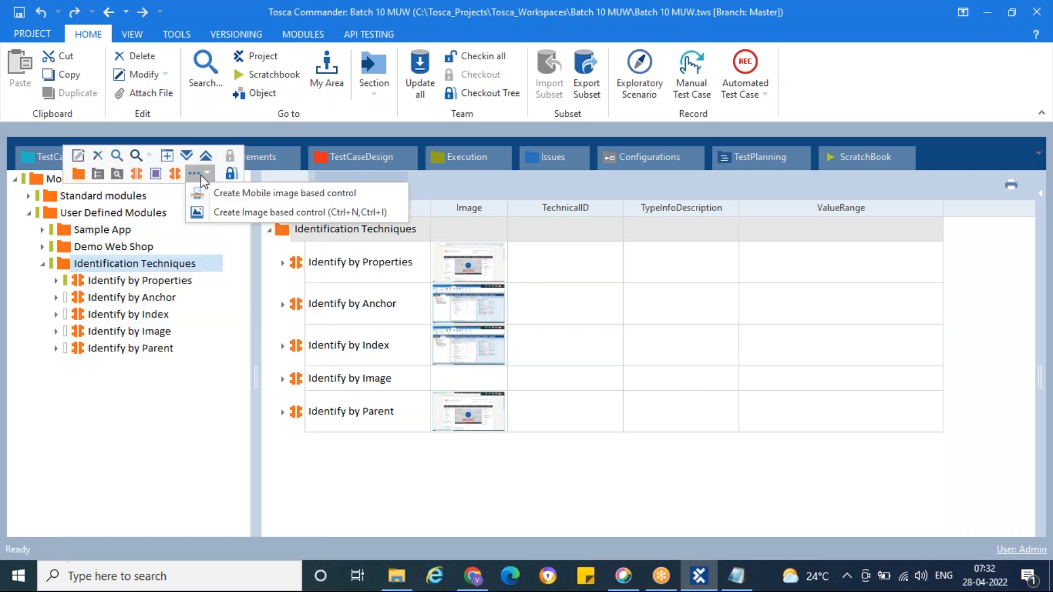
pyautogui.click(237, 213)
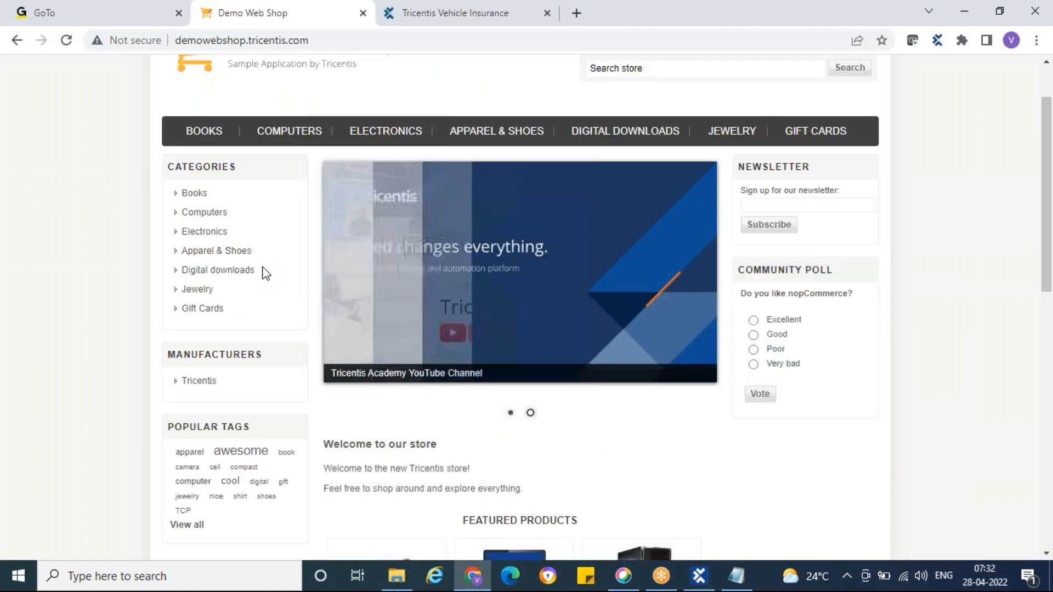
pyautogui.scroll(2, 263, 270)
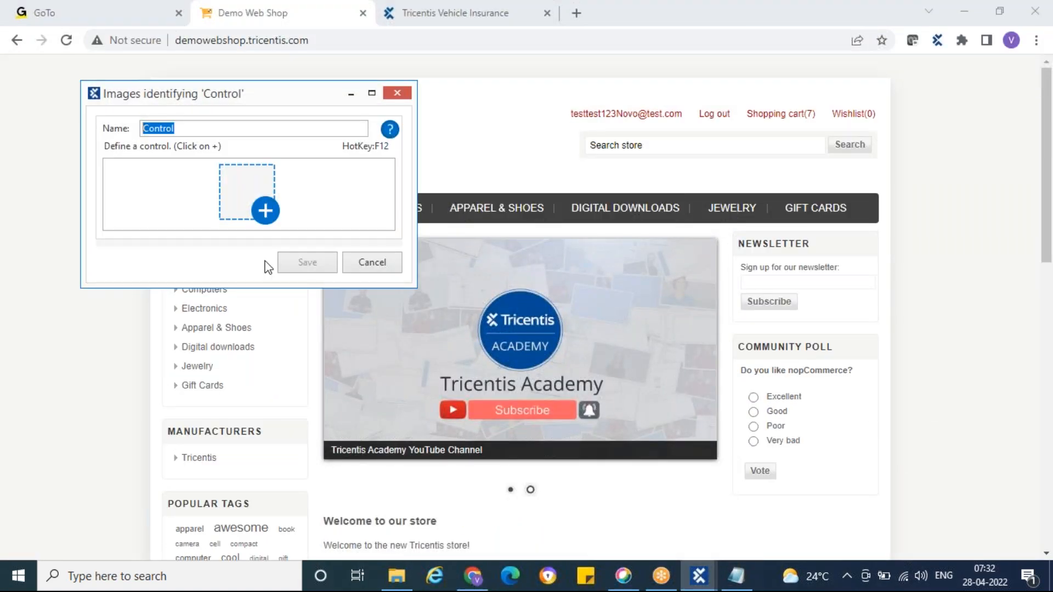
pyautogui.click(265, 212)
pyautogui.moveTo(225, 104); pyautogui.dragTo(290, 133)
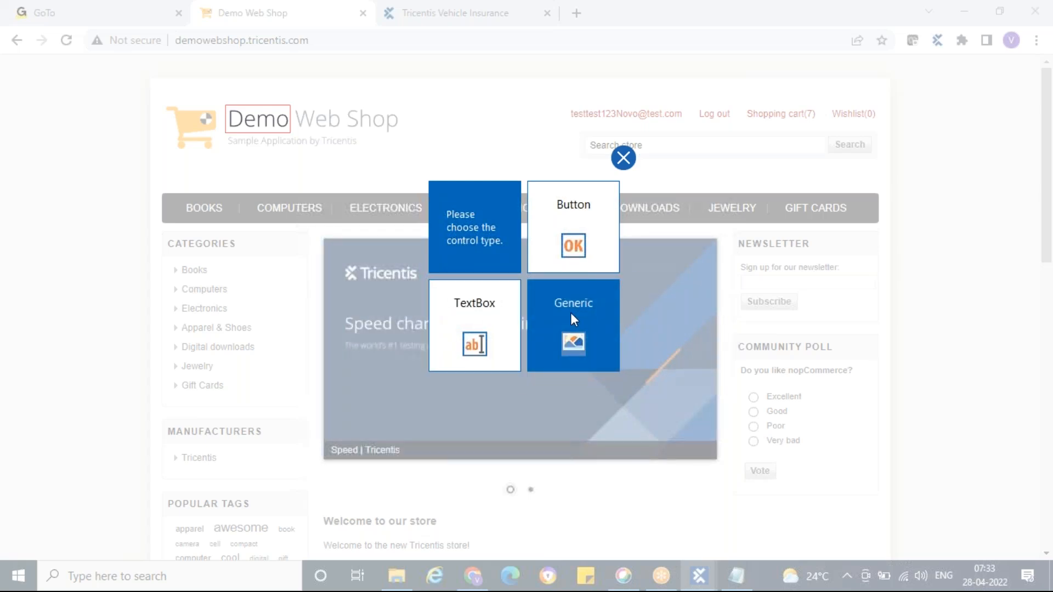
pyautogui.click(570, 313)
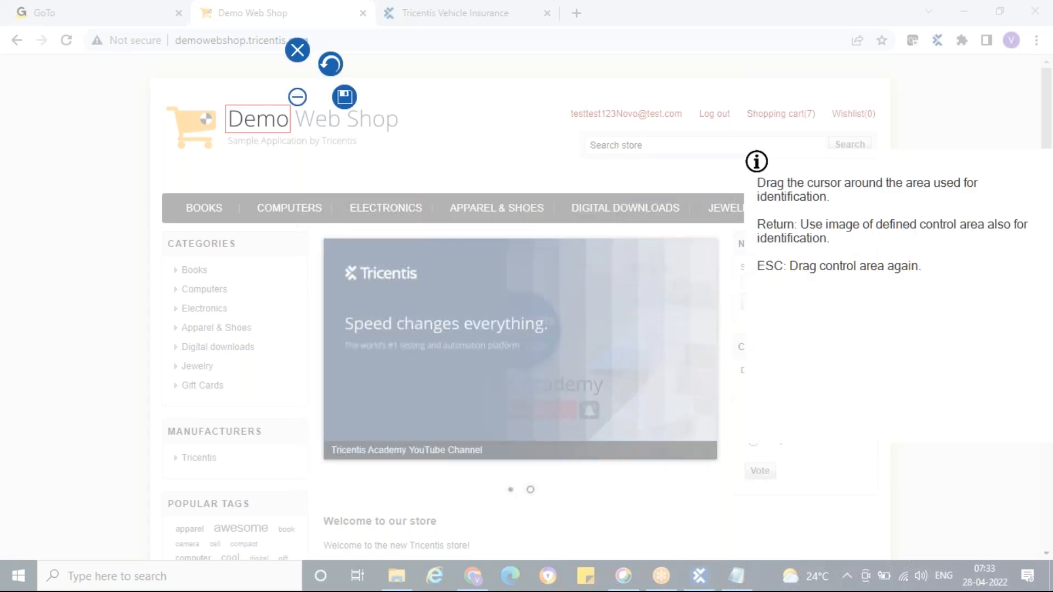
pyautogui.moveTo(351, 113); pyautogui.dragTo(404, 139)
pyautogui.press('Return')
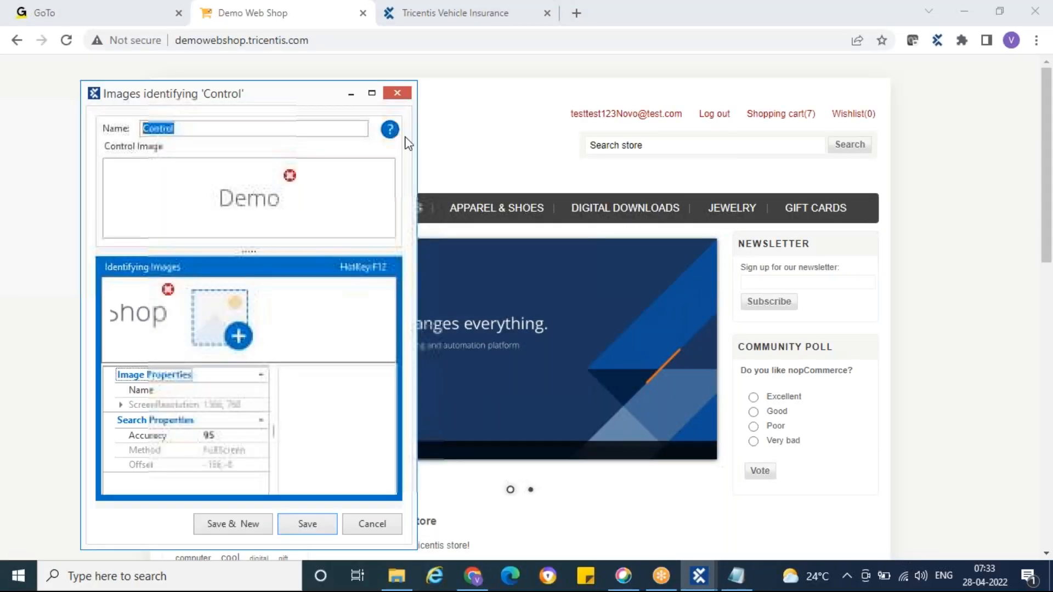
pyautogui.click(397, 96)
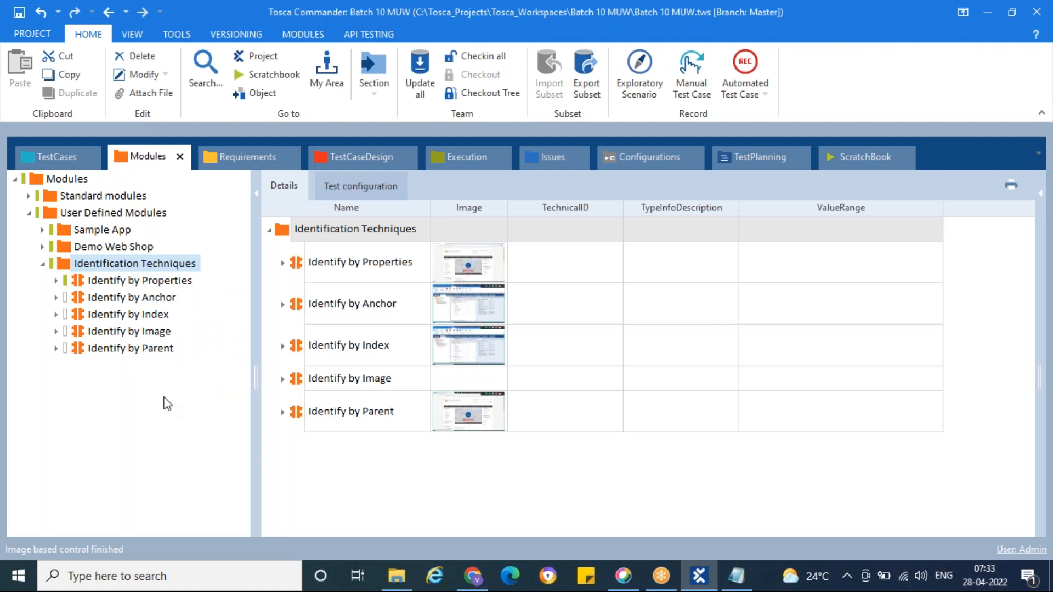
# Step: Review the details of the Identify by Parent and Identify by Image modules
pyautogui.click(77, 348)
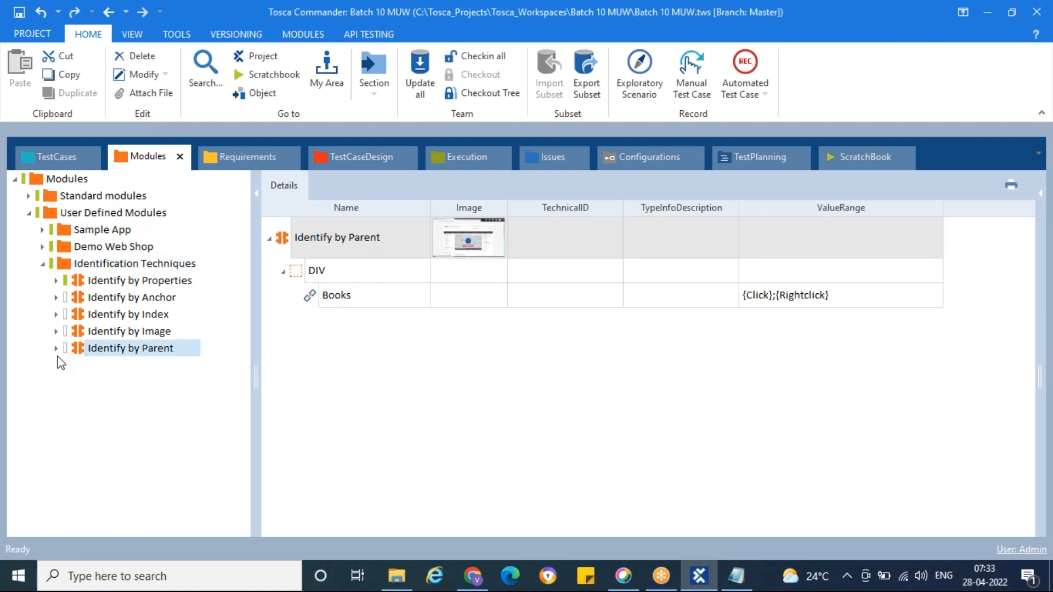
pyautogui.click(77, 333)
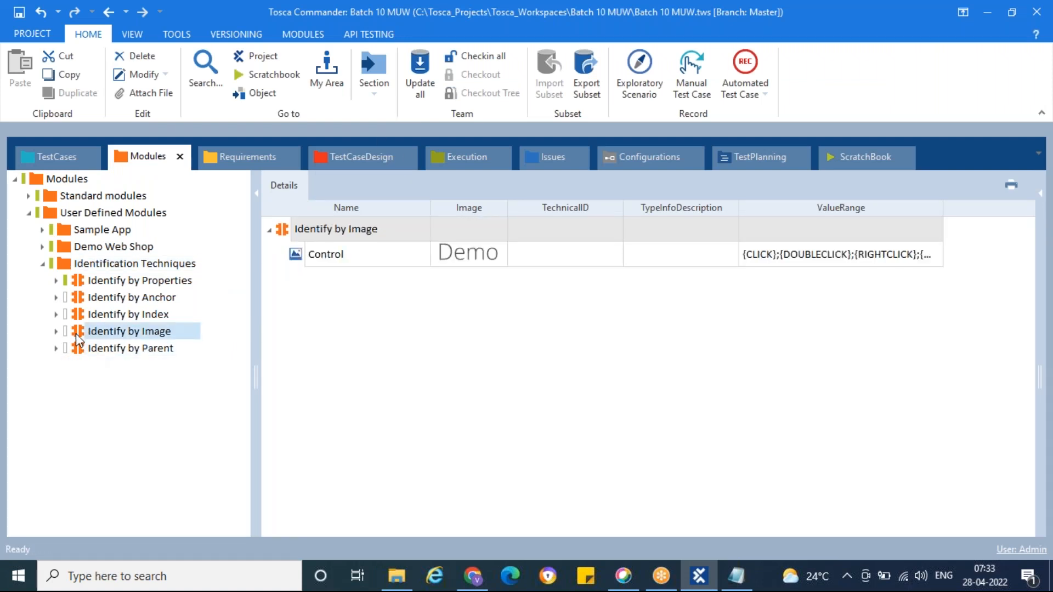
# Step: Try out a different name for the Demo image control in Identify by Image and restore the name Control
pyautogui.click(359, 254)
pyautogui.click(359, 254)
pyautogui.press('BackSpace')
pyautogui.write('sdkhasjkd')
pyautogui.press('BackSpace')
pyautogui.press('BackSpace')
pyautogui.press('BackSpace')
pyautogui.press('BackSpace')
pyautogui.press('BackSpace')
pyautogui.press('BackSpace')
pyautogui.press('BackSpace')
pyautogui.press('BackSpace')
pyautogui.press('BackSpace')
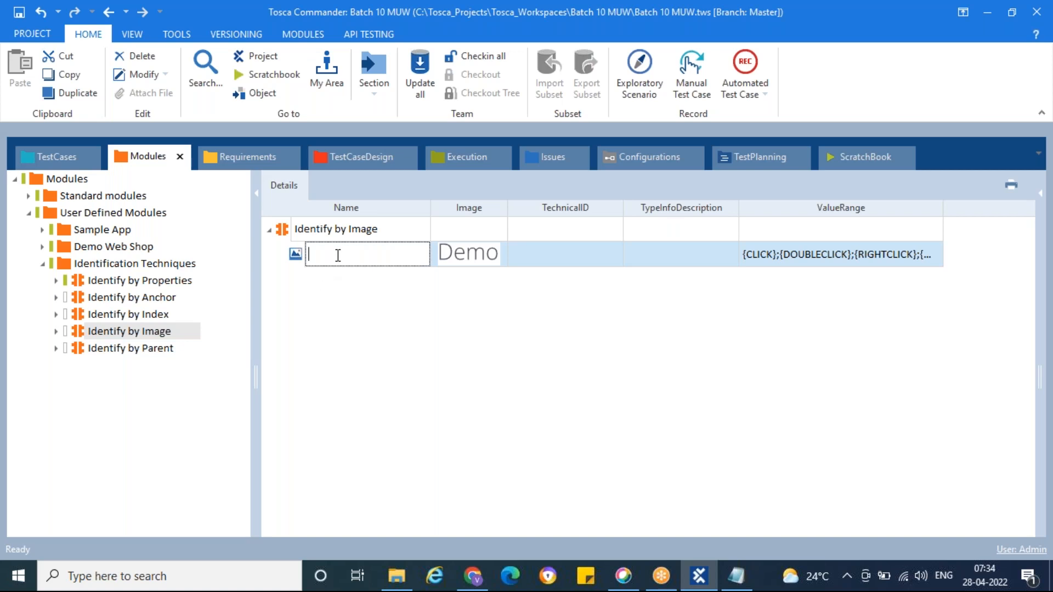
pyautogui.write('Control')
pyautogui.press('Return')
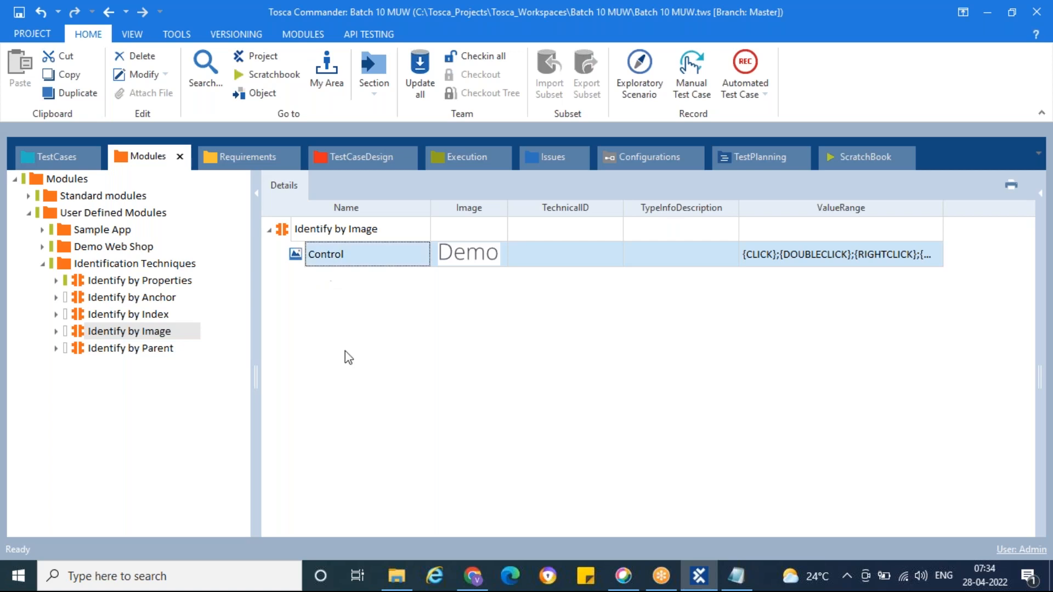
# Step: Finish with the Identify by Image module and collapse the Identification Techniques folder
pyautogui.click(349, 364)
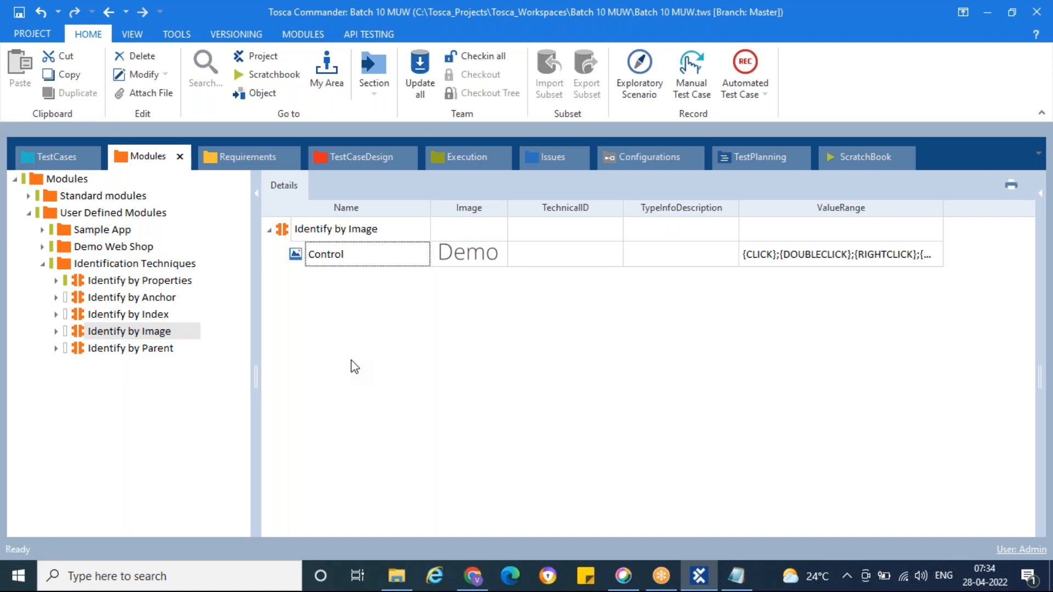
pyautogui.click(282, 229)
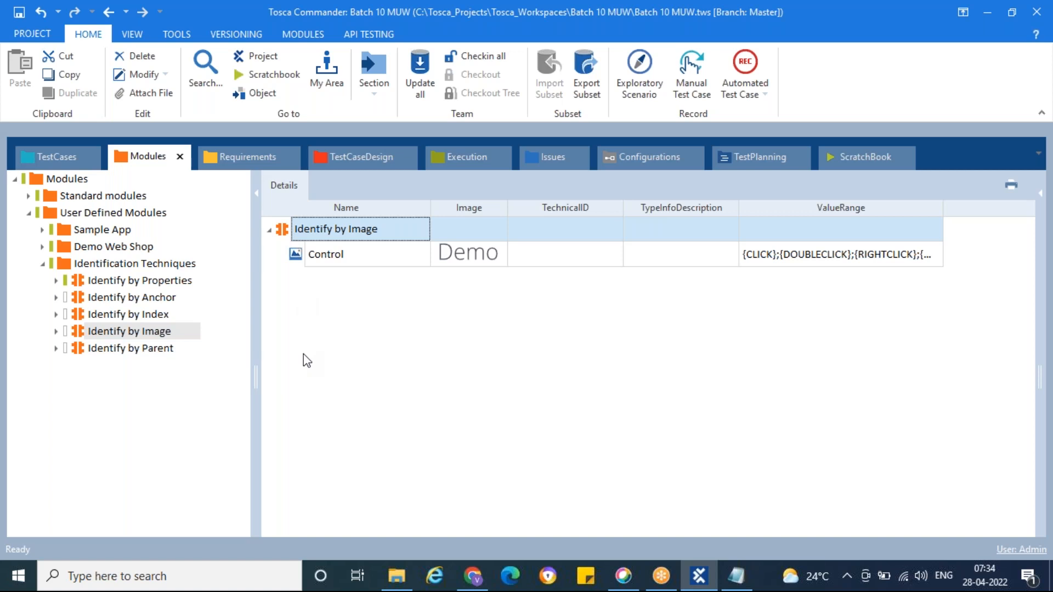
pyautogui.click(366, 329)
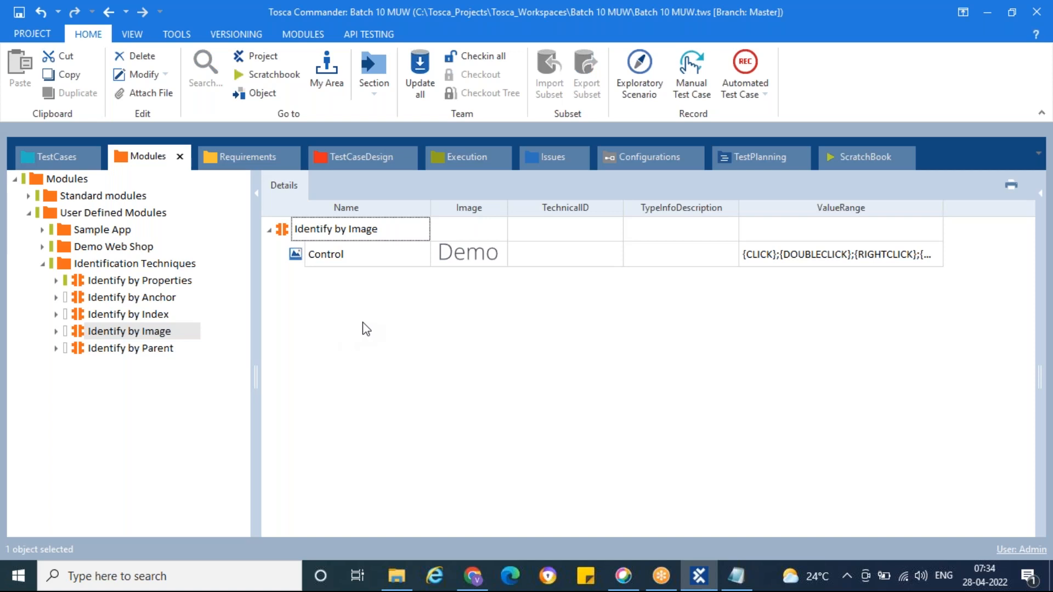
pyautogui.click(43, 264)
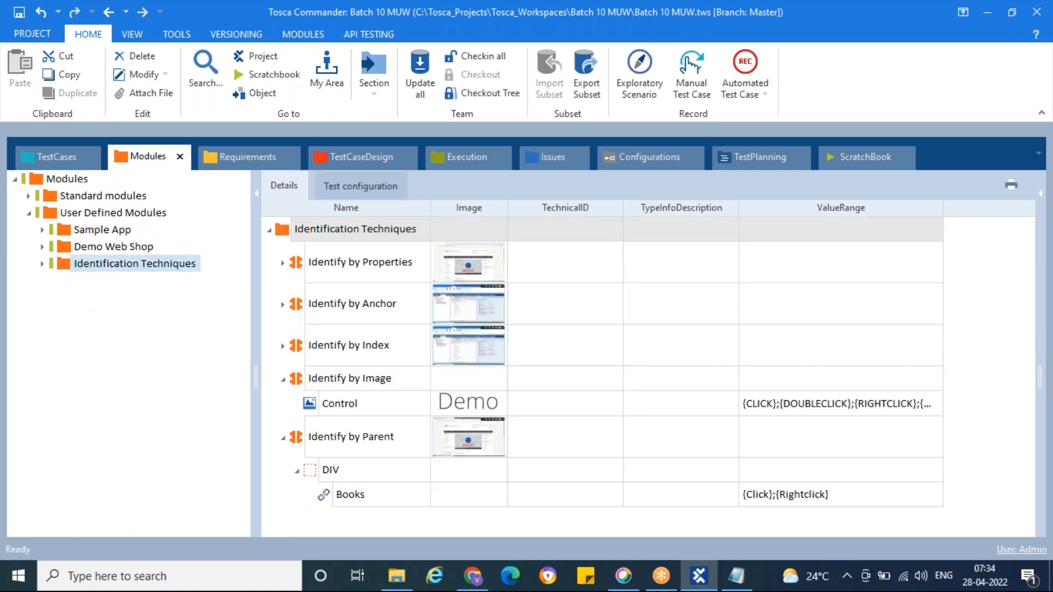
# Step: Expand the Demo Web Shop folder and show its modules in the details view
pyautogui.click(65, 247)
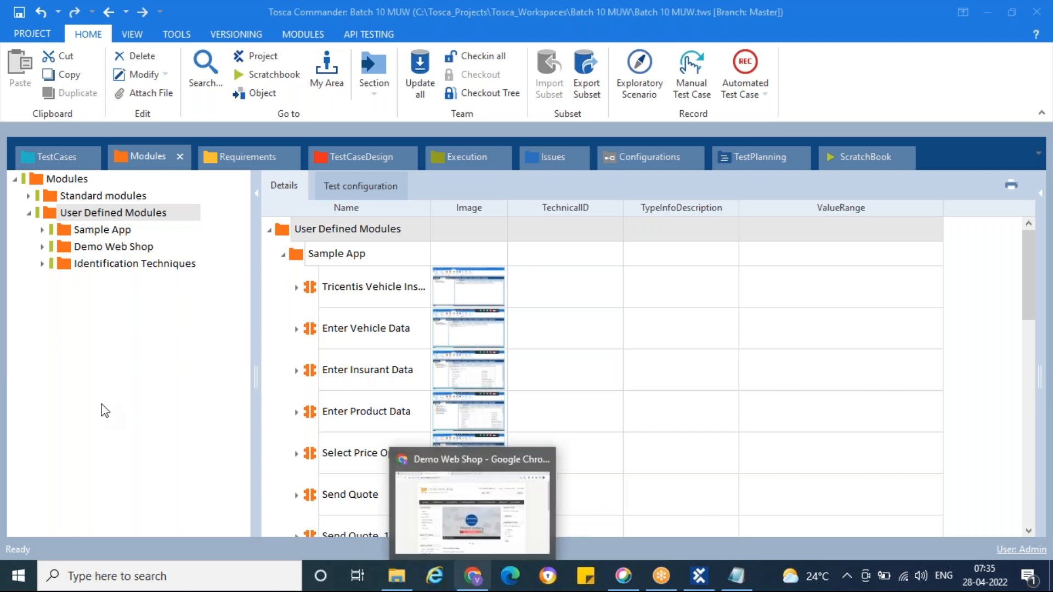
pyautogui.click(42, 247)
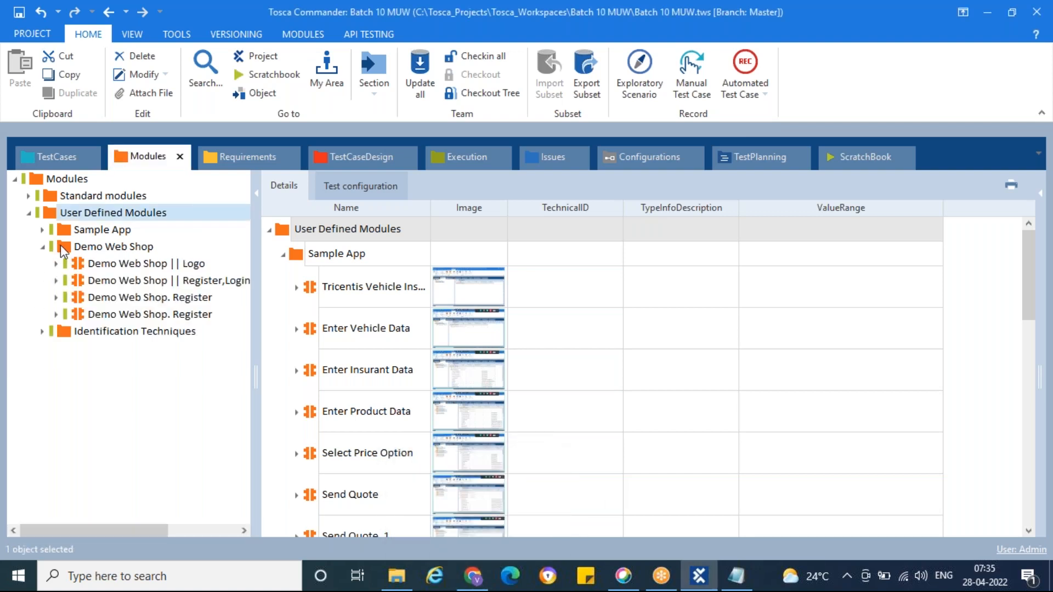
pyautogui.click(63, 248)
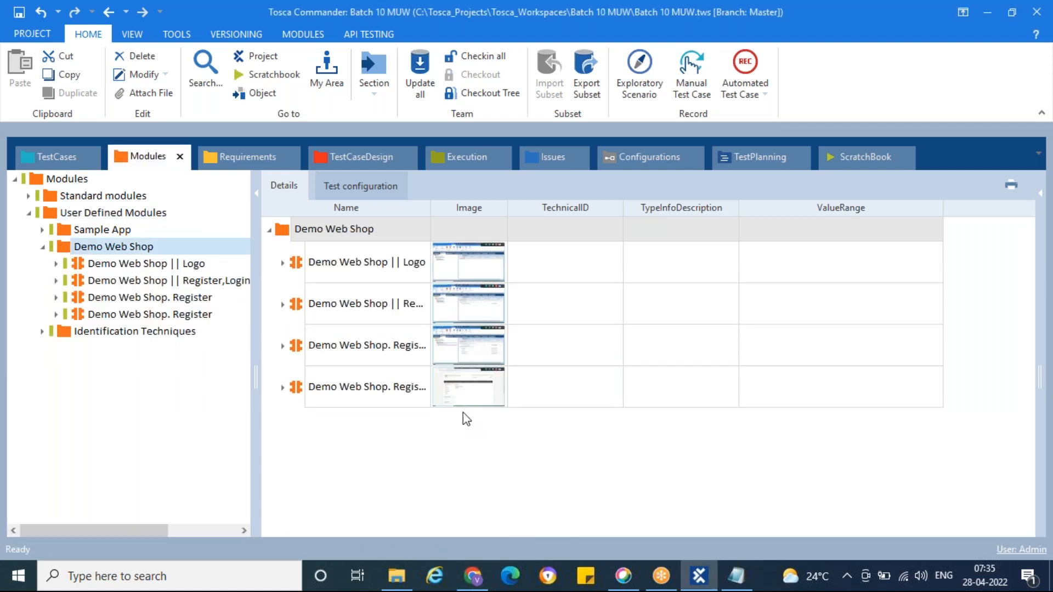
# Step: Switch to Chrome, log out of the Demo Web Shop and reload its home page through the logo
pyautogui.click(473, 575)
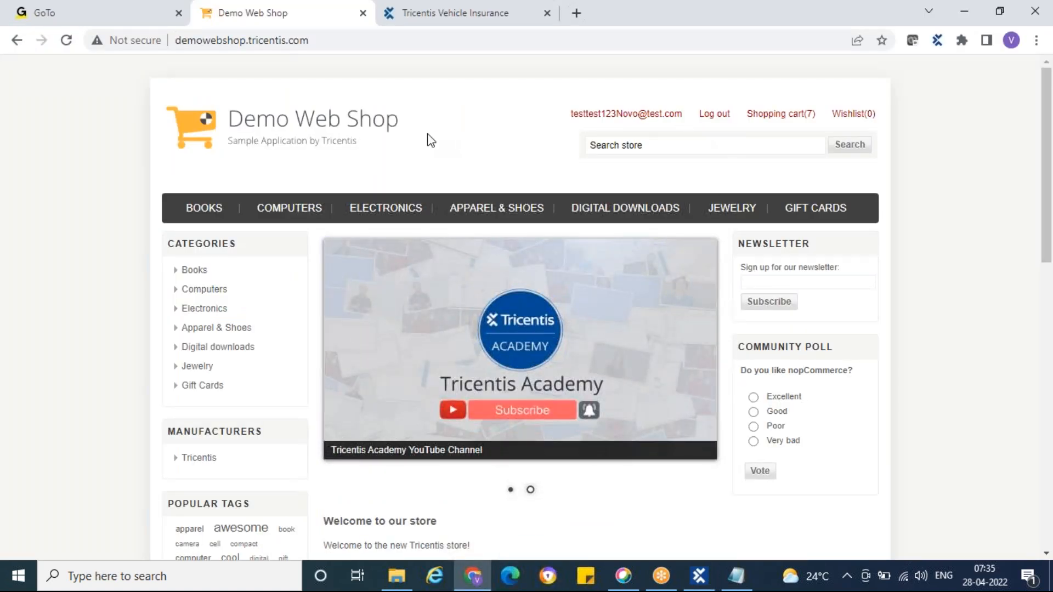
pyautogui.click(716, 115)
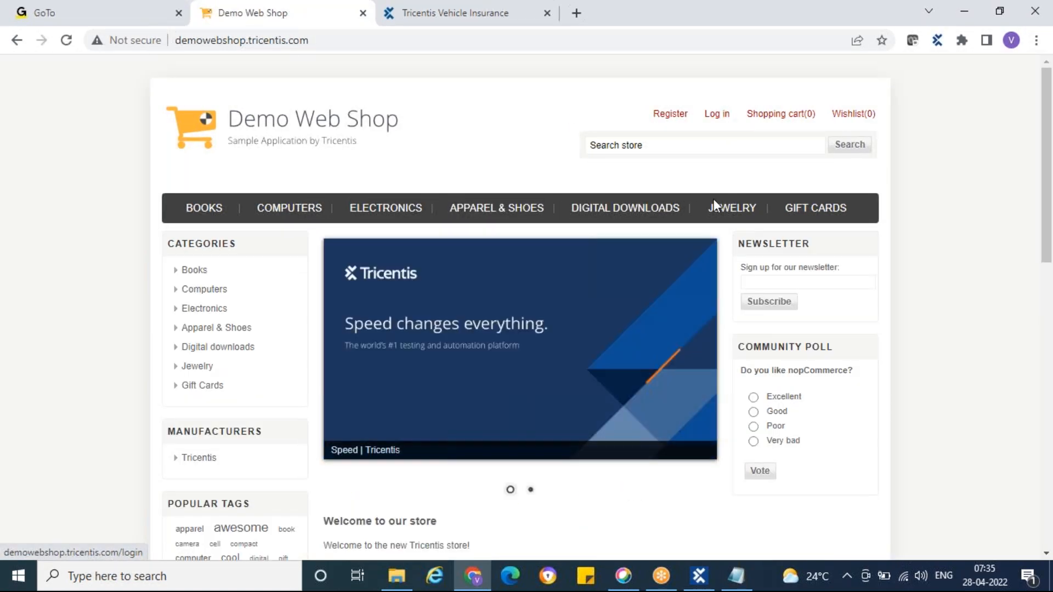
pyautogui.click(206, 133)
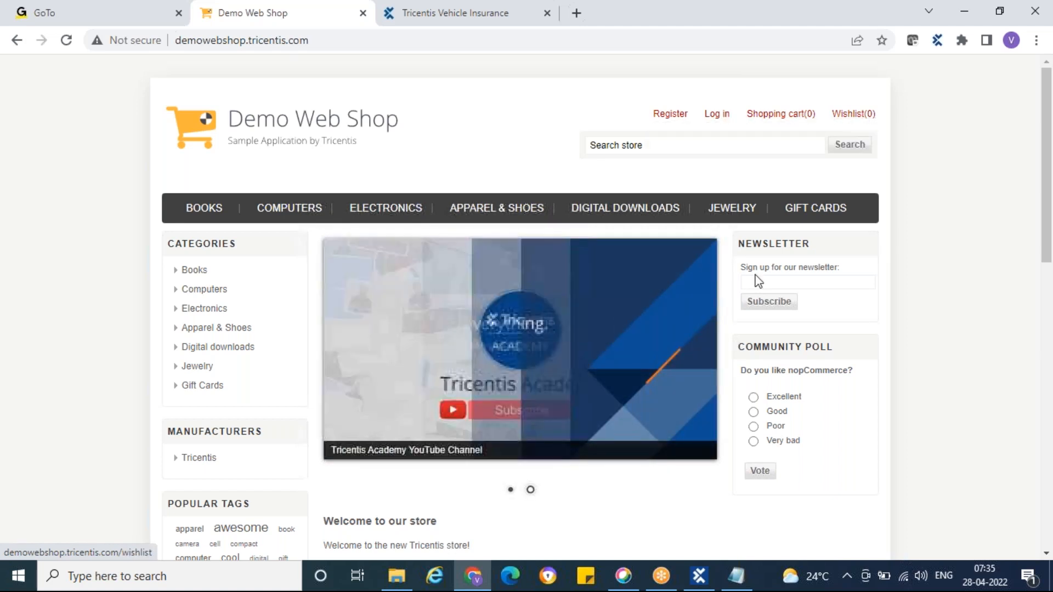
# Step: Open the Demo Web Shop login page and try to log in with the suggested customer e-mail and the account password
pyautogui.click(717, 116)
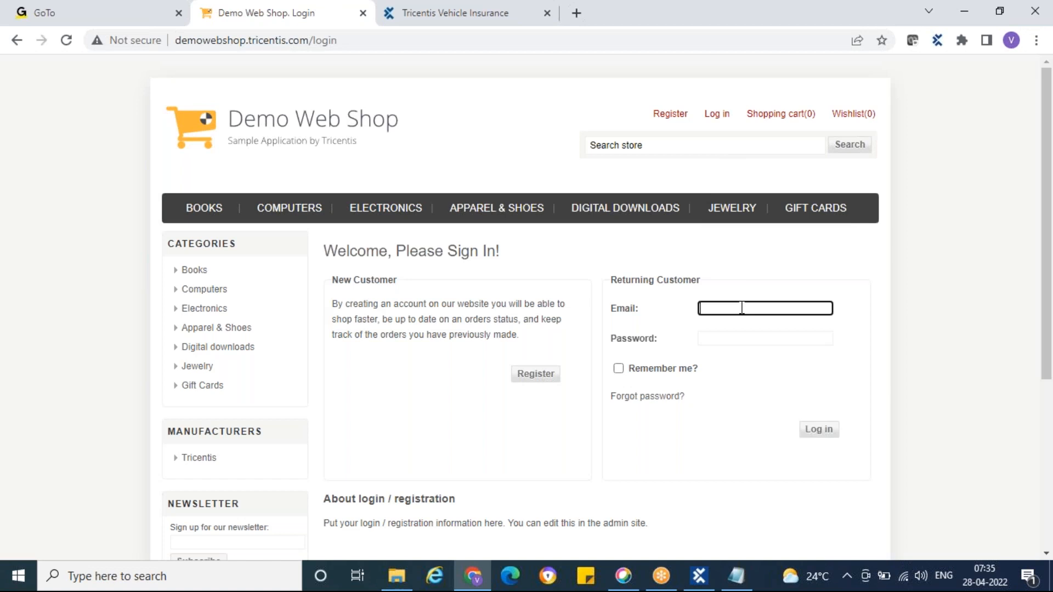
pyautogui.write('testtest123Novo@test.com')
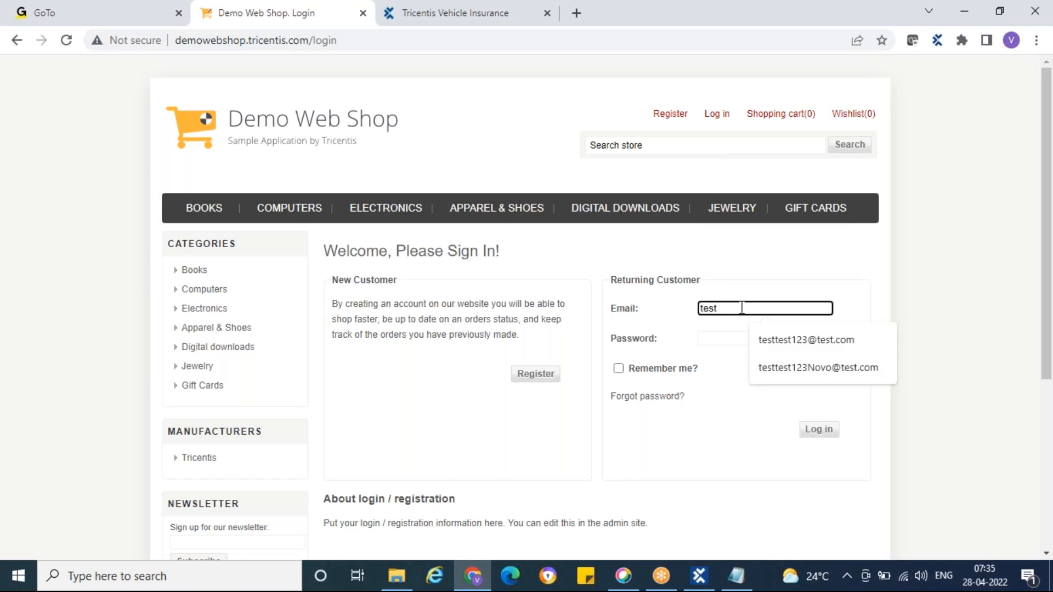
pyautogui.click(828, 375)
pyautogui.click(746, 340)
pyautogui.write('••••••')
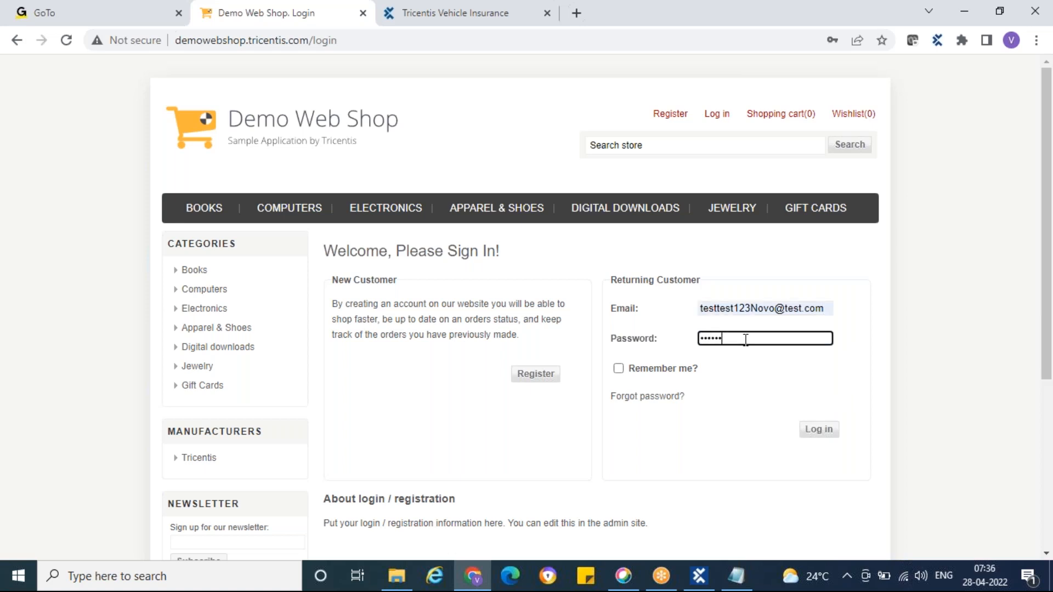
pyautogui.click(815, 434)
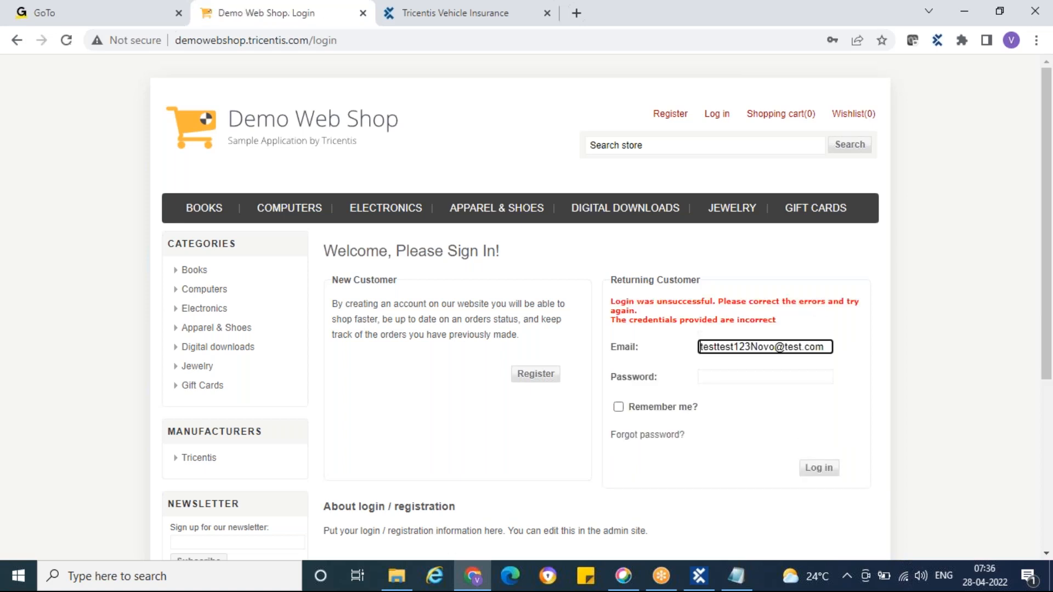
# Step: Re-enter the account password for the returning customer and log in again
pyautogui.click(751, 377)
pyautogui.write('•••••')
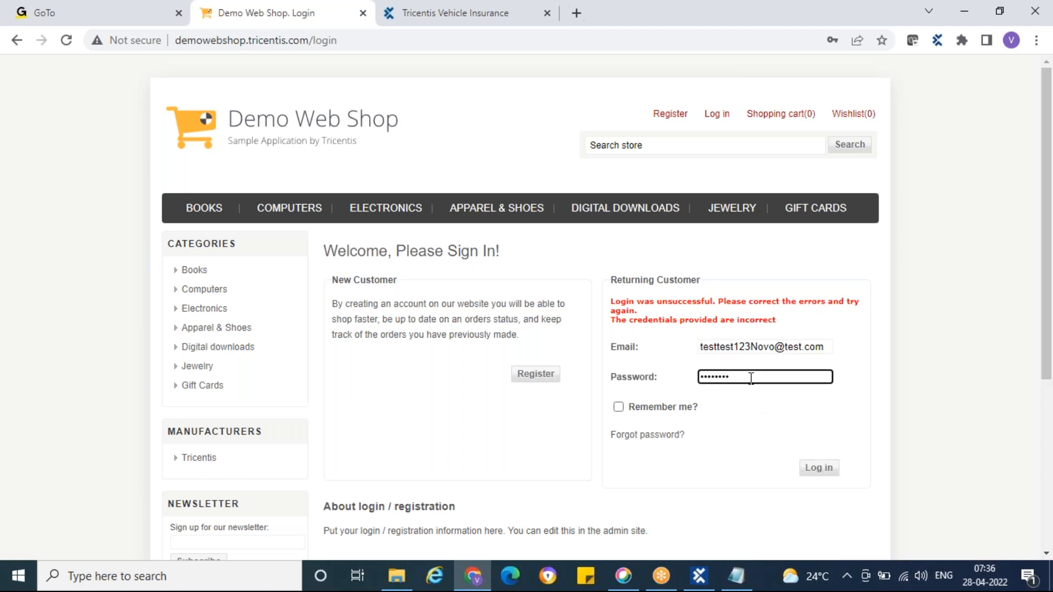
pyautogui.click(807, 472)
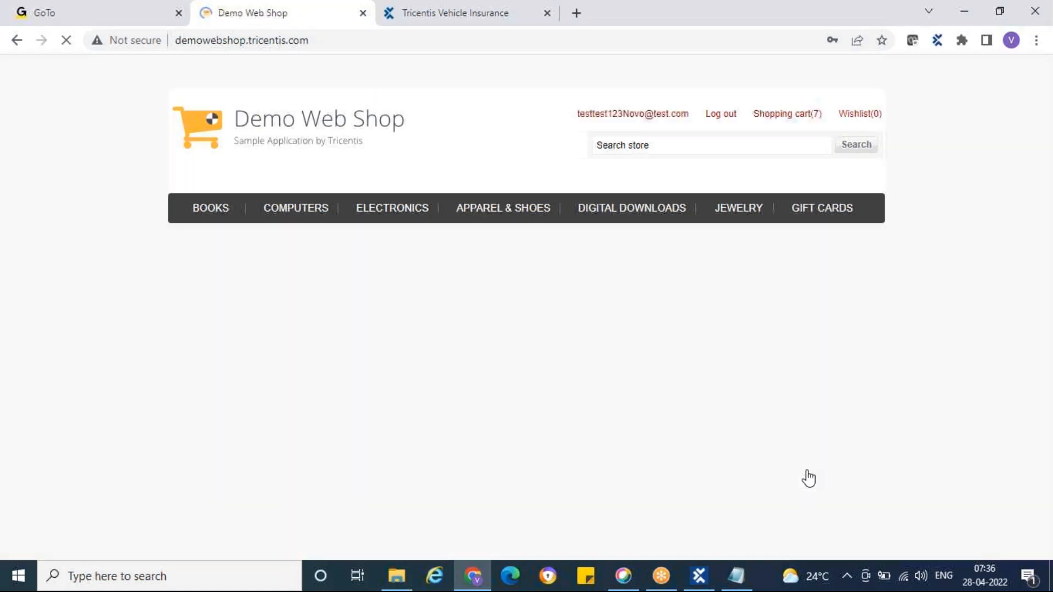
# Step: Log out of the customer account and return to the shop's home page
pyautogui.click(718, 117)
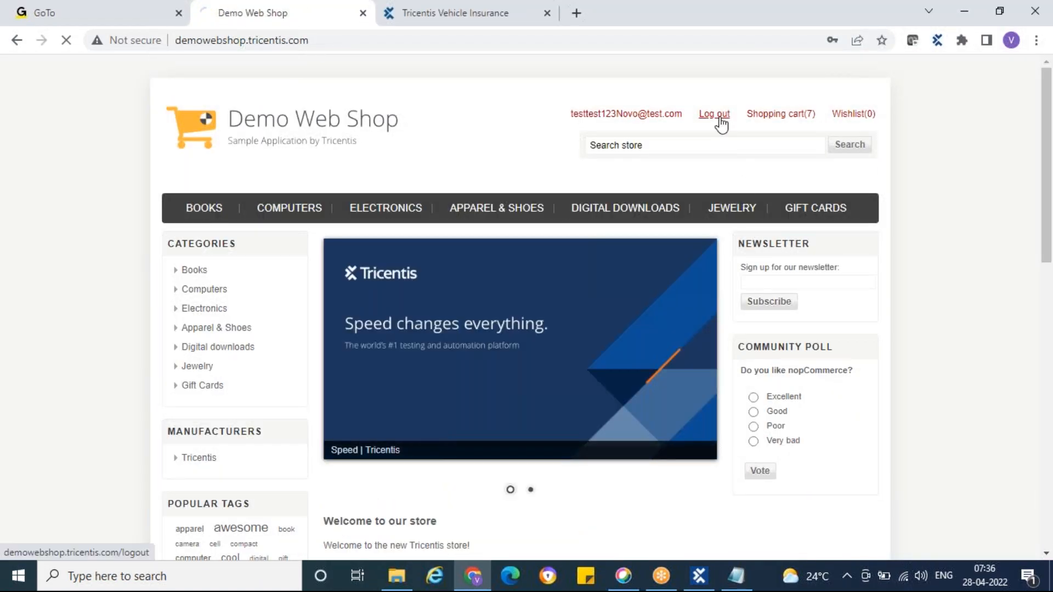
pyautogui.click(213, 133)
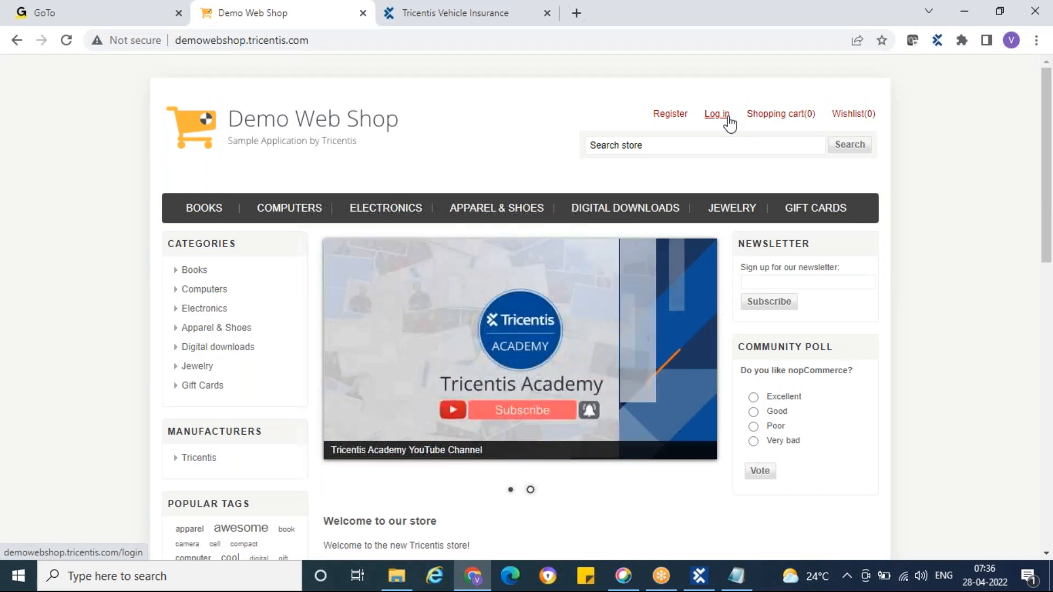
# Step: Switch to Tosca Commander and show the controls of the Demo Web Shop || Register,Login module
pyautogui.click(699, 576)
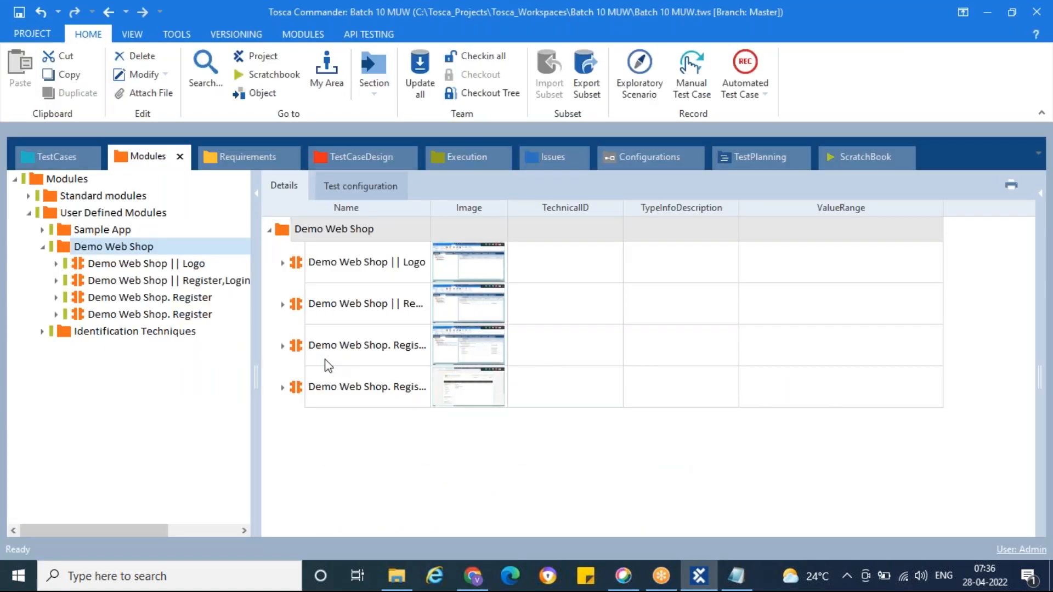
pyautogui.click(83, 267)
pyautogui.click(96, 281)
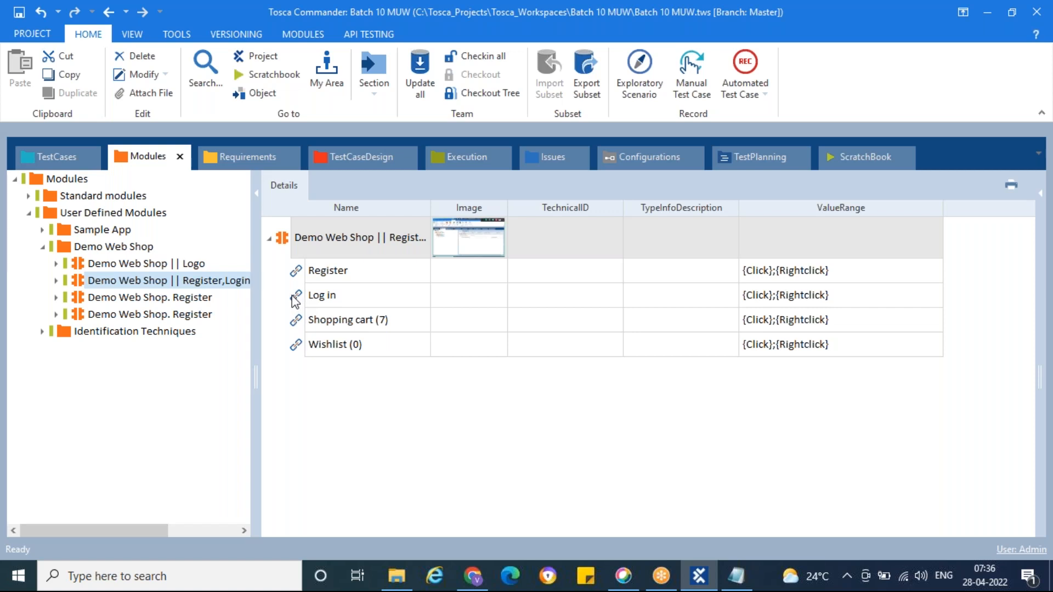
# Step: Create a test case named "Logn to Demo WebShop" in the Demo Web Shop test case folder
pyautogui.click(58, 164)
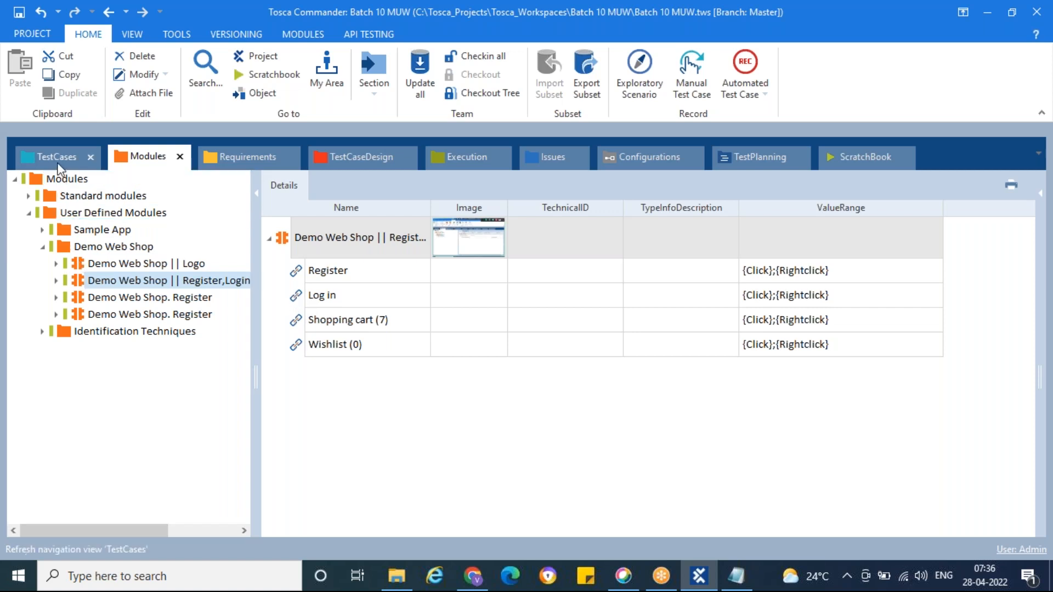
pyautogui.click(53, 215)
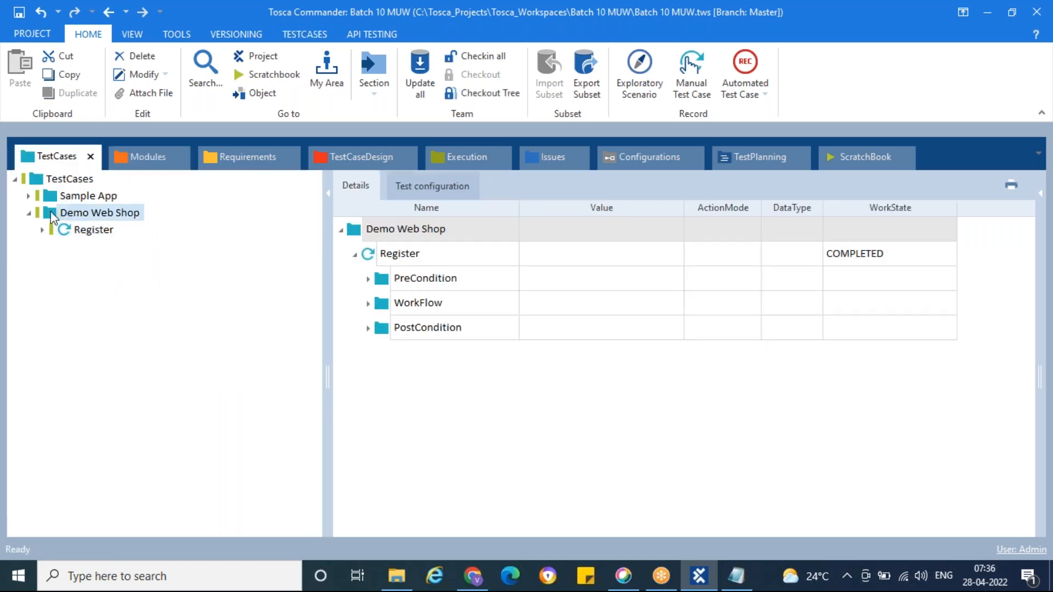
pyautogui.click(64, 231)
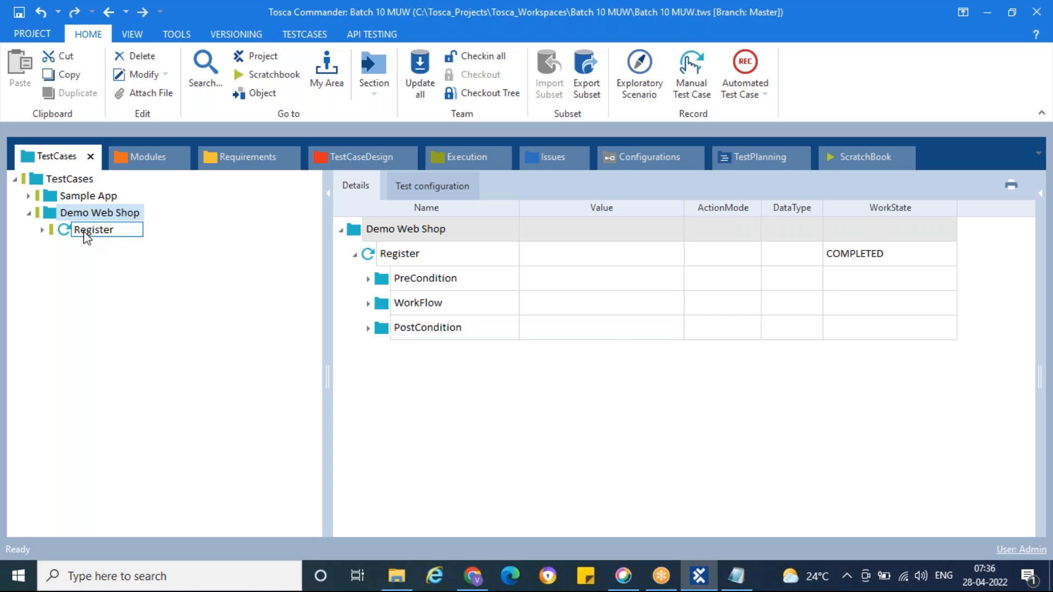
pyautogui.rightClick(57, 214)
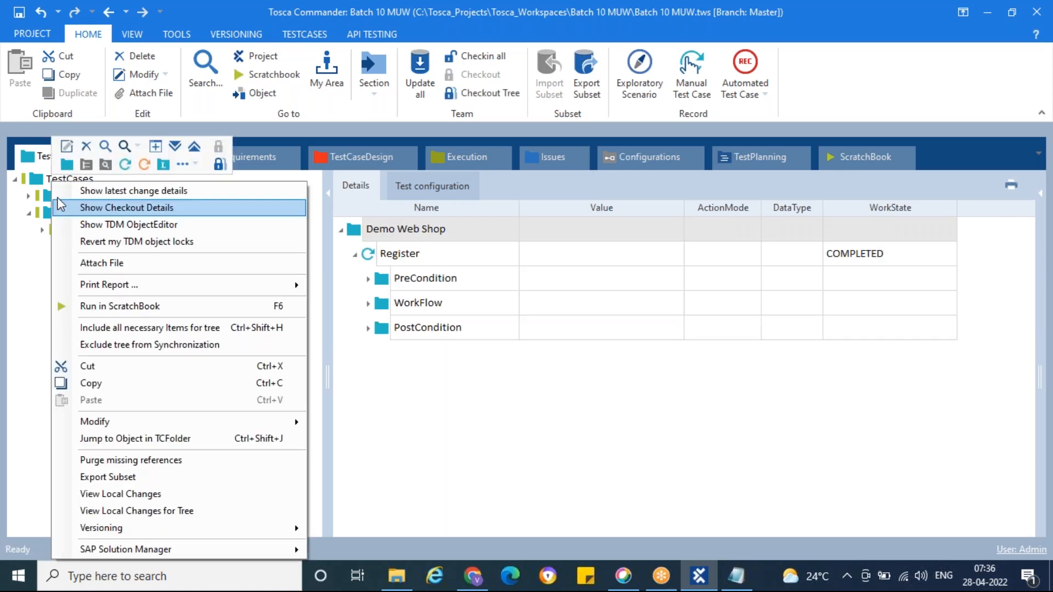
pyautogui.click(125, 164)
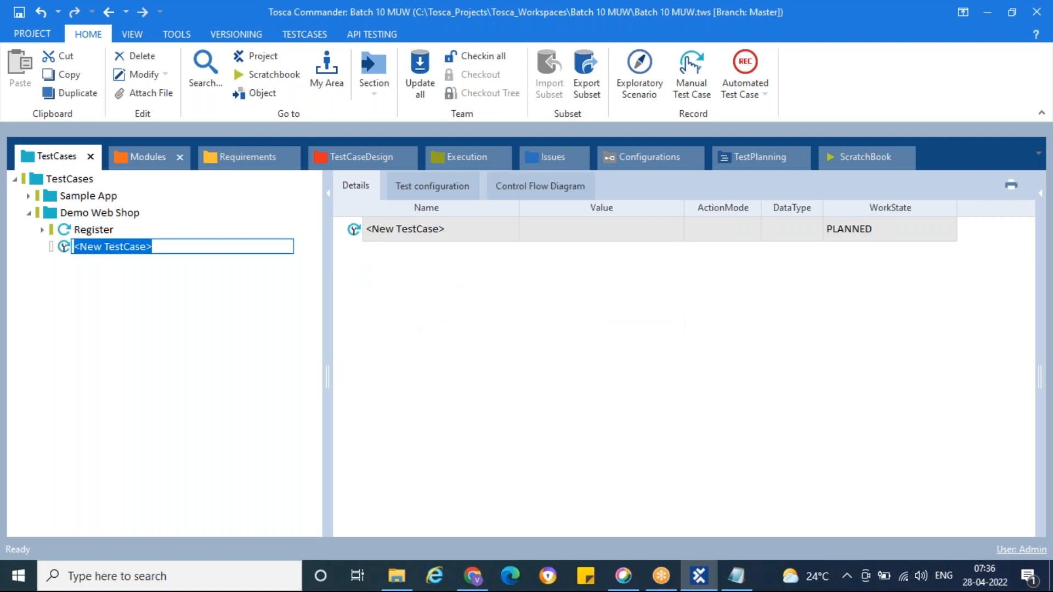
pyautogui.write('Logn to Demo WebShop')
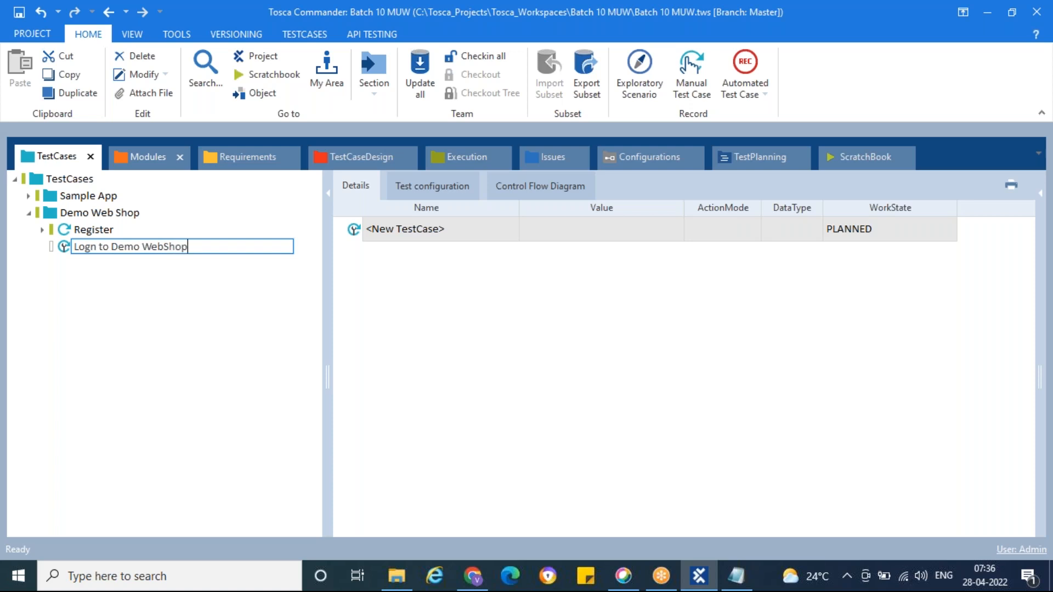
pyautogui.press('Return')
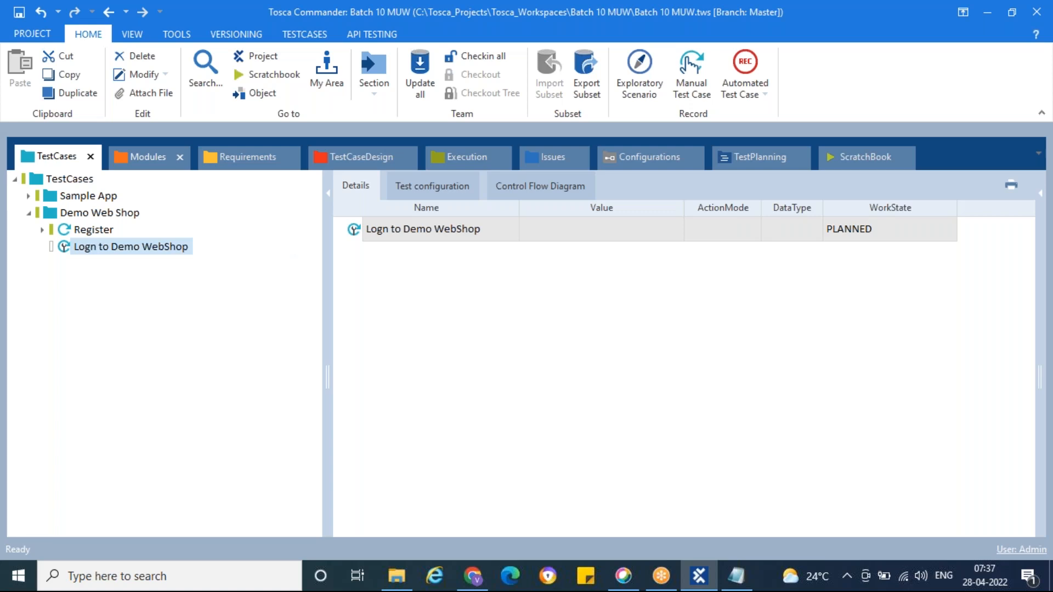
# Step: Correct the new test case's name to "Login to Demo WebShop"
pyautogui.click(88, 250)
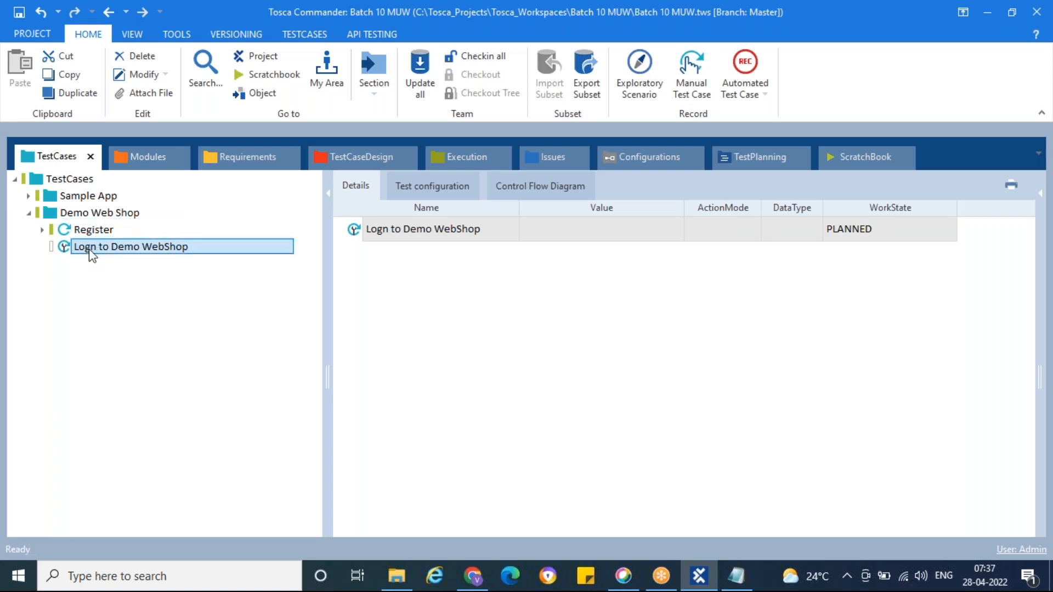
pyautogui.click(91, 247)
pyautogui.write('i')
pyautogui.press('Return')
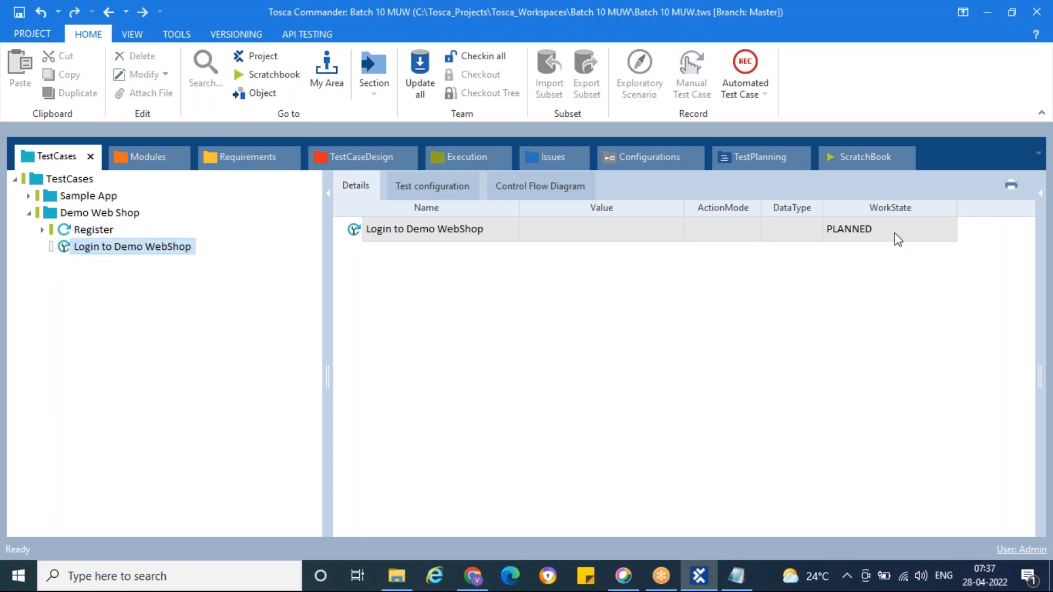
# Step: Add a folder named PreCondition to the Login to Demo WebShop test case
pyautogui.rightClick(66, 251)
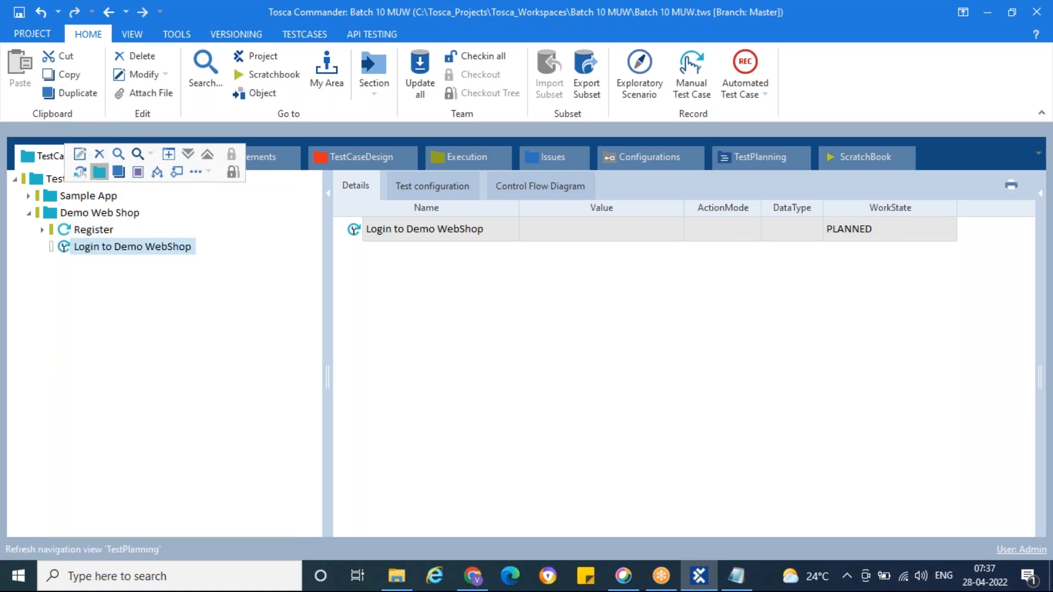
pyautogui.click(99, 171)
pyautogui.write('PreCondition')
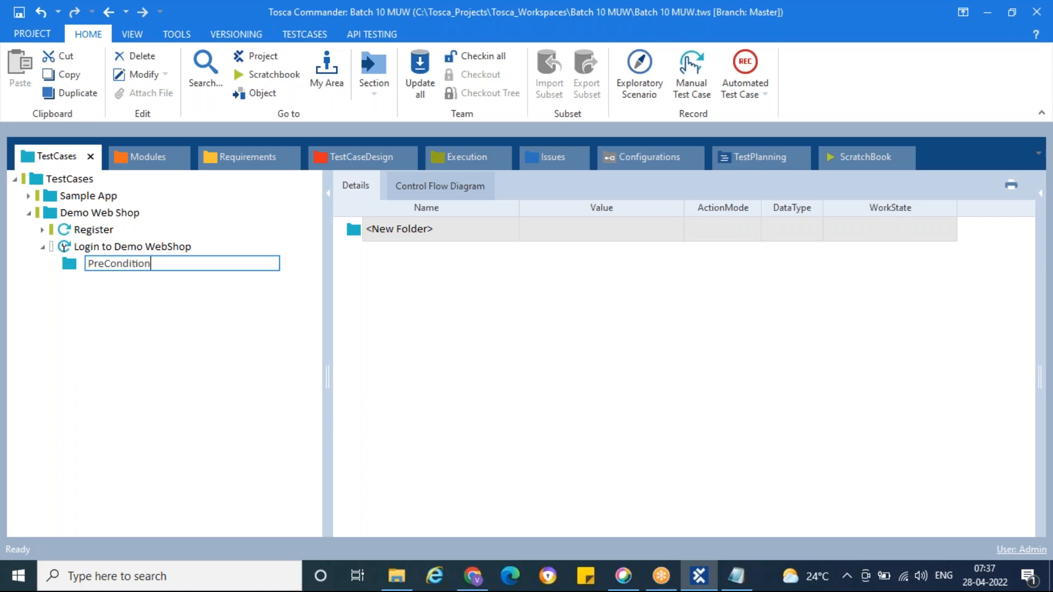
pyautogui.press('Return')
# Step: Add a folder named WorkFlow to the Login to Demo WebShop test case
pyautogui.rightClick(85, 247)
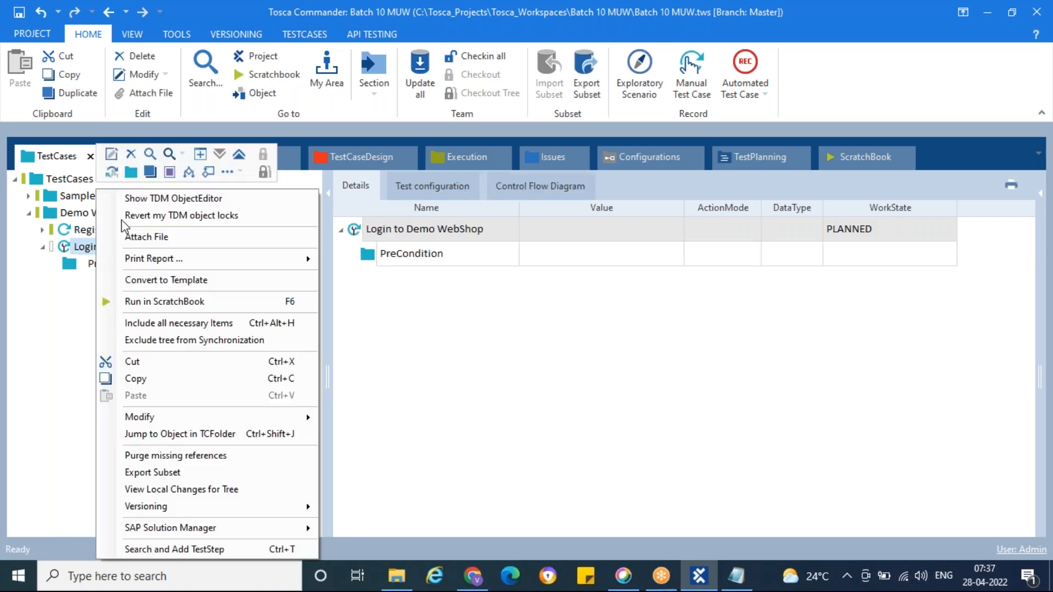
pyautogui.click(137, 173)
pyautogui.write('W')
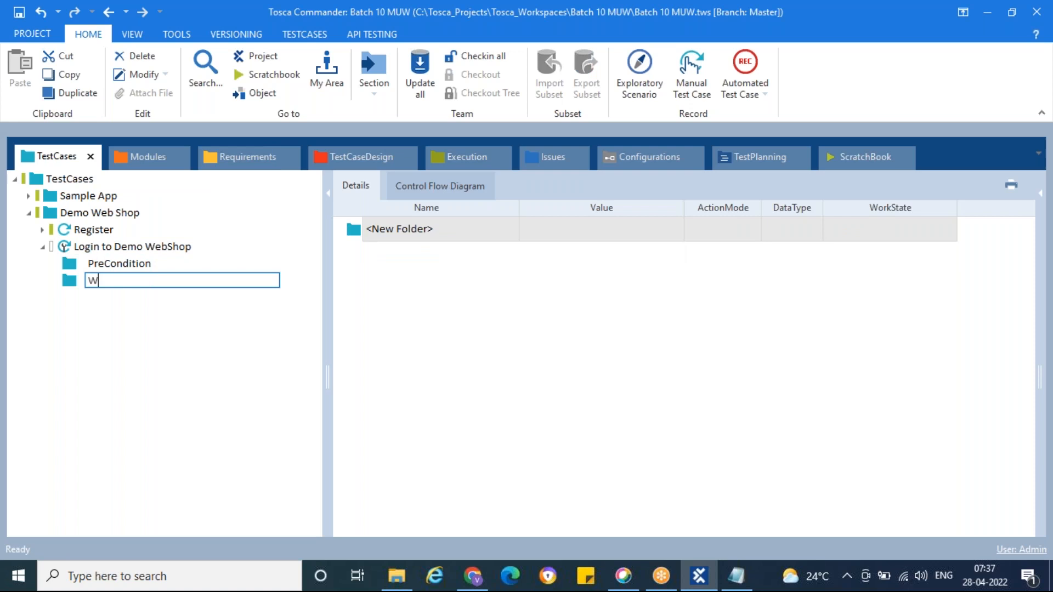
pyautogui.write('orkFlow')
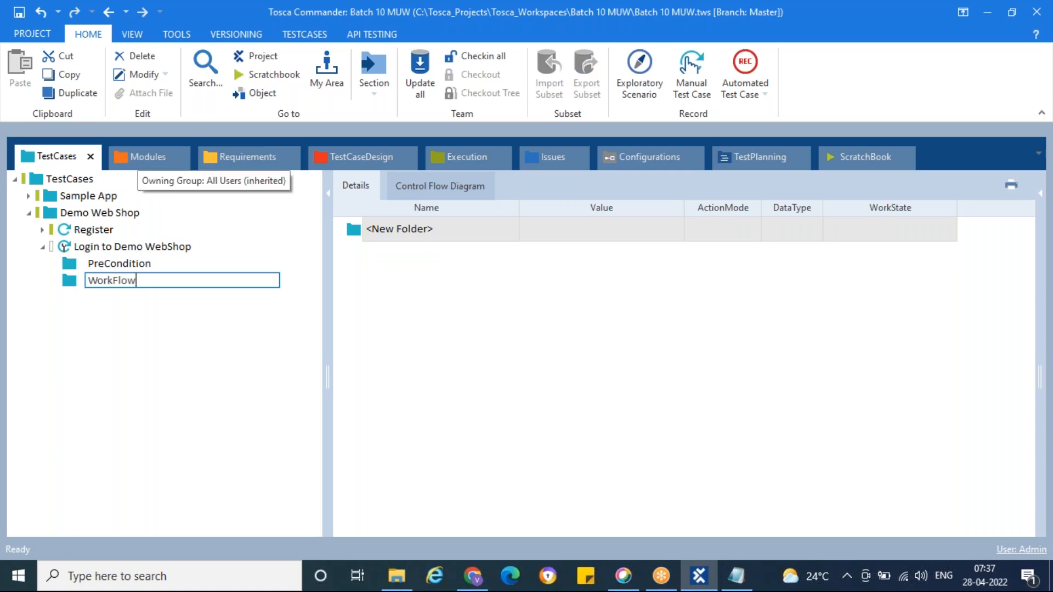
pyautogui.press('Return')
# Step: Add a folder named PostCondition to the Login to Demo WebShop test case
pyautogui.click(149, 248)
pyautogui.rightClick(150, 252)
pyautogui.click(183, 171)
pyautogui.write('P')
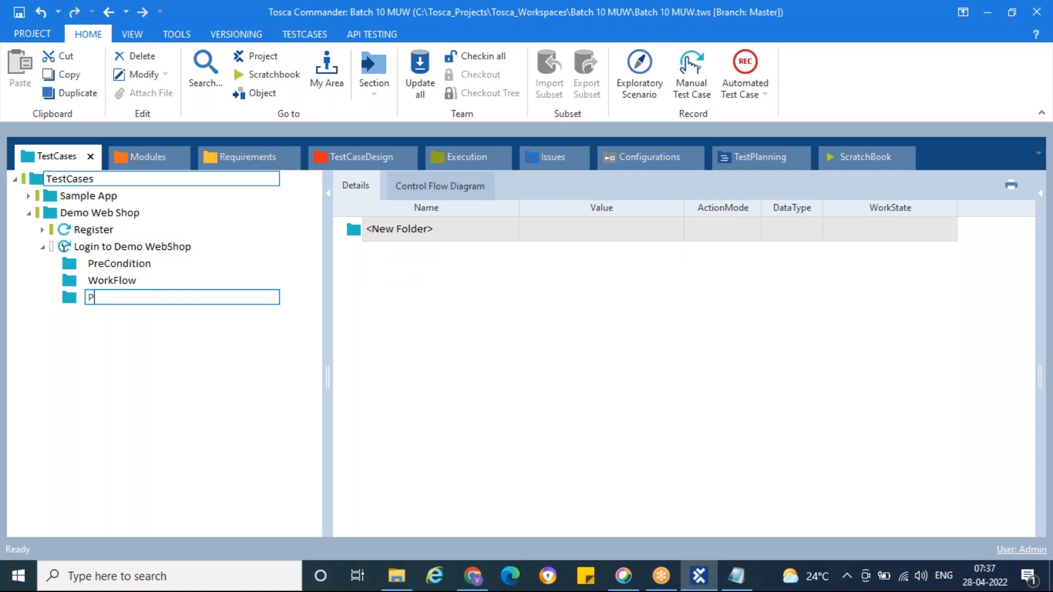
pyautogui.write('ostCondition')
pyautogui.press('Return')
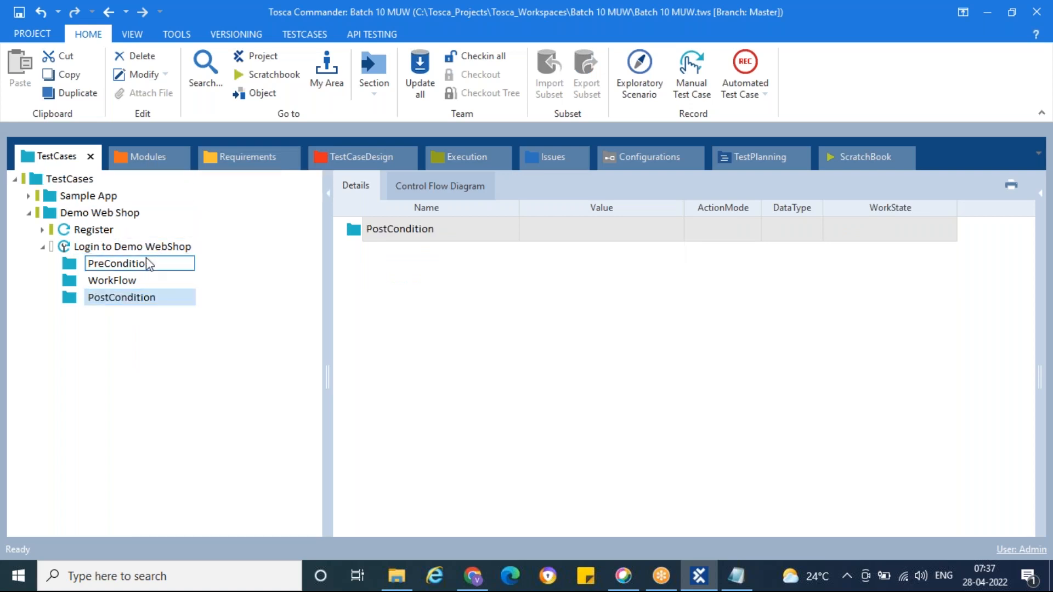
# Step: Copy the launch and verify test steps from Register's PreCondition into the Login test case's PreCondition and check the copied steps against the originals
pyautogui.click(147, 263)
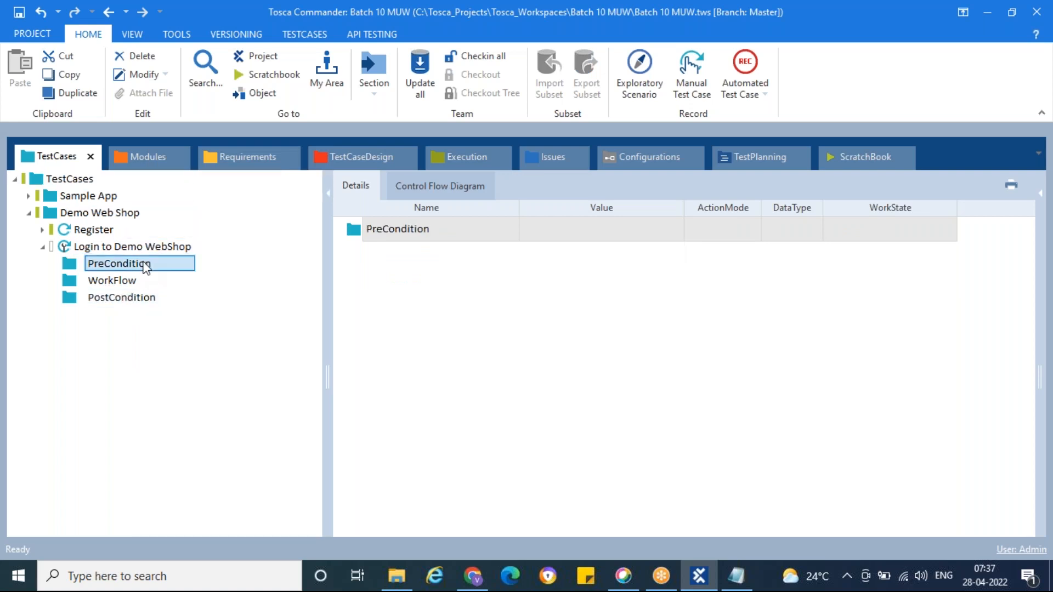
pyautogui.click(42, 230)
pyautogui.click(57, 246)
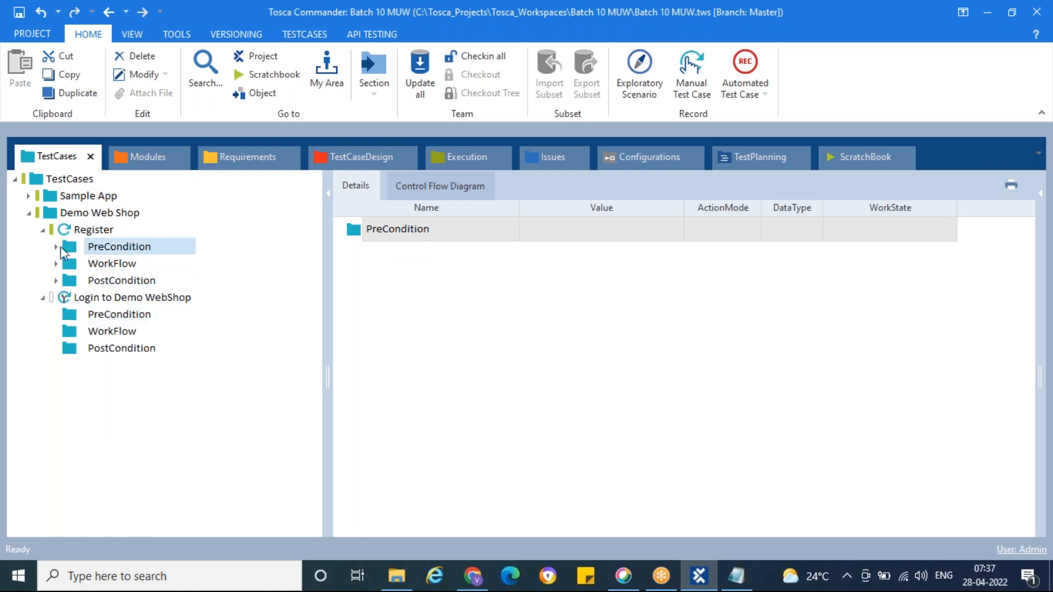
pyautogui.click(56, 247)
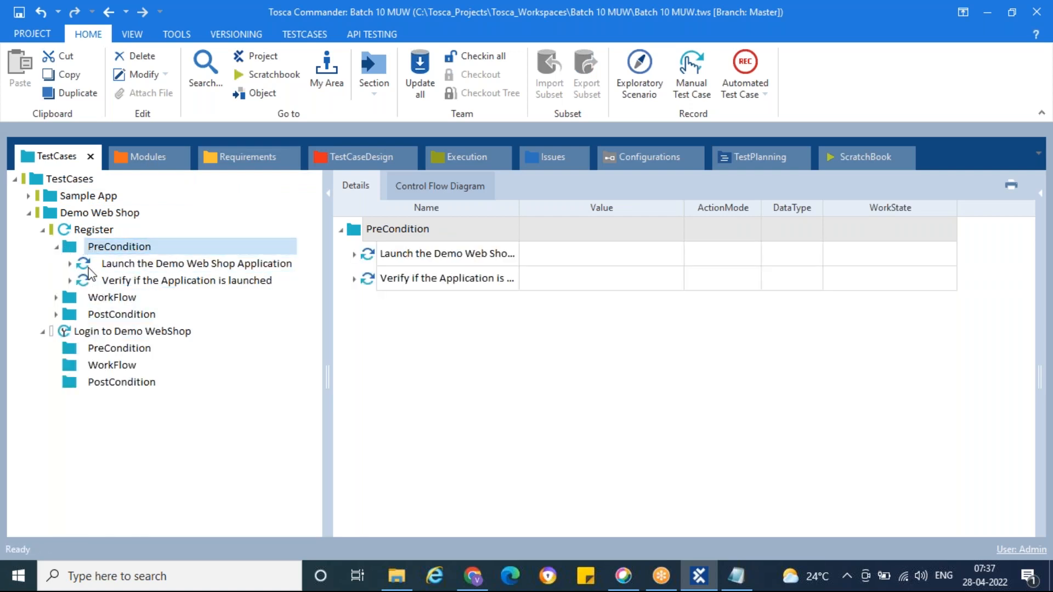
pyautogui.click(86, 266)
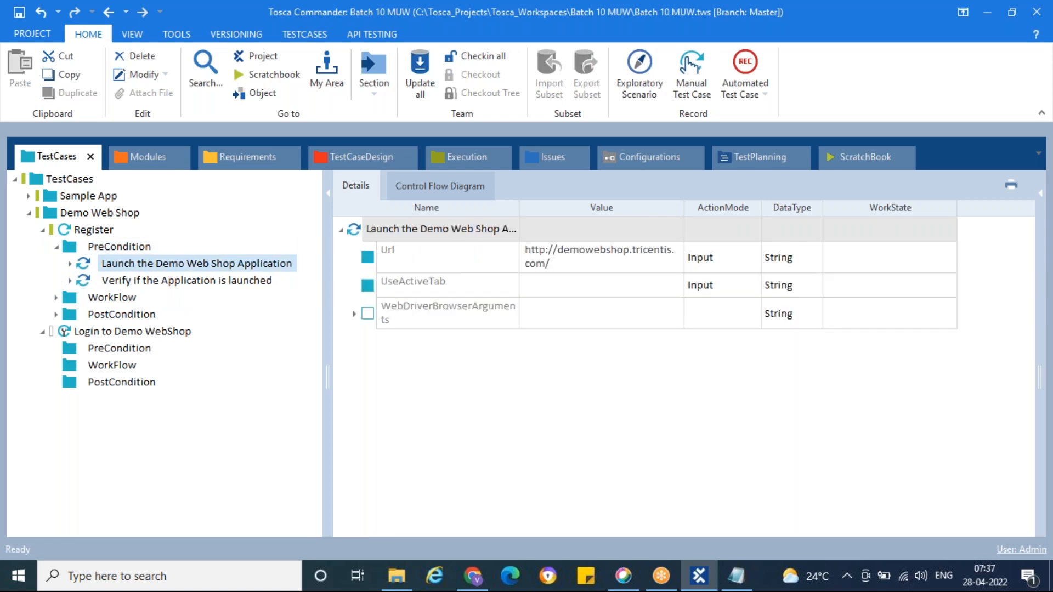
pyautogui.keyDown('ctrl'); pyautogui.click(116, 281); pyautogui.keyUp('ctrl')
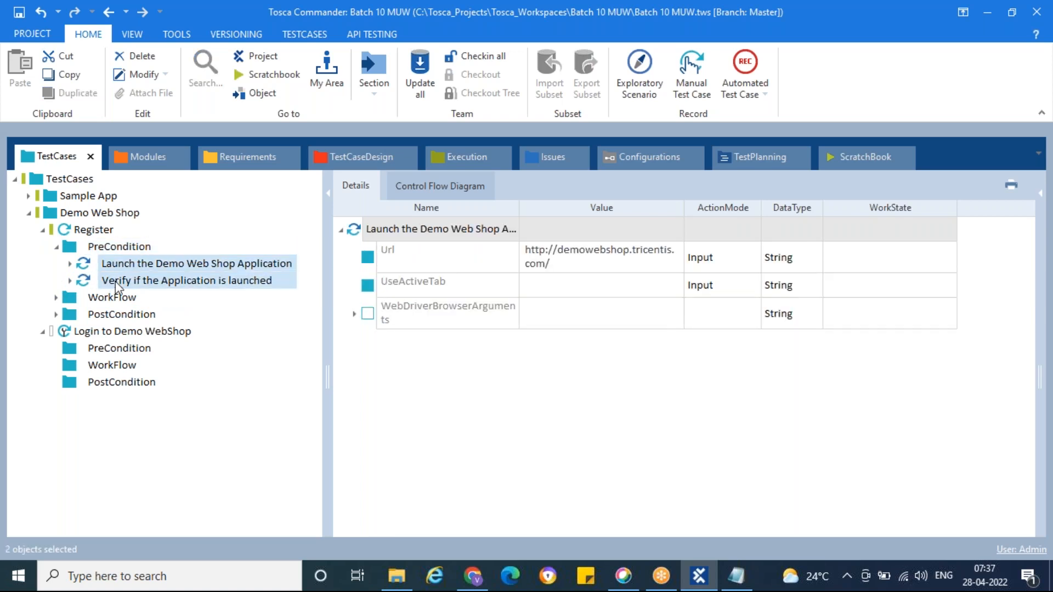
pyautogui.click(125, 351)
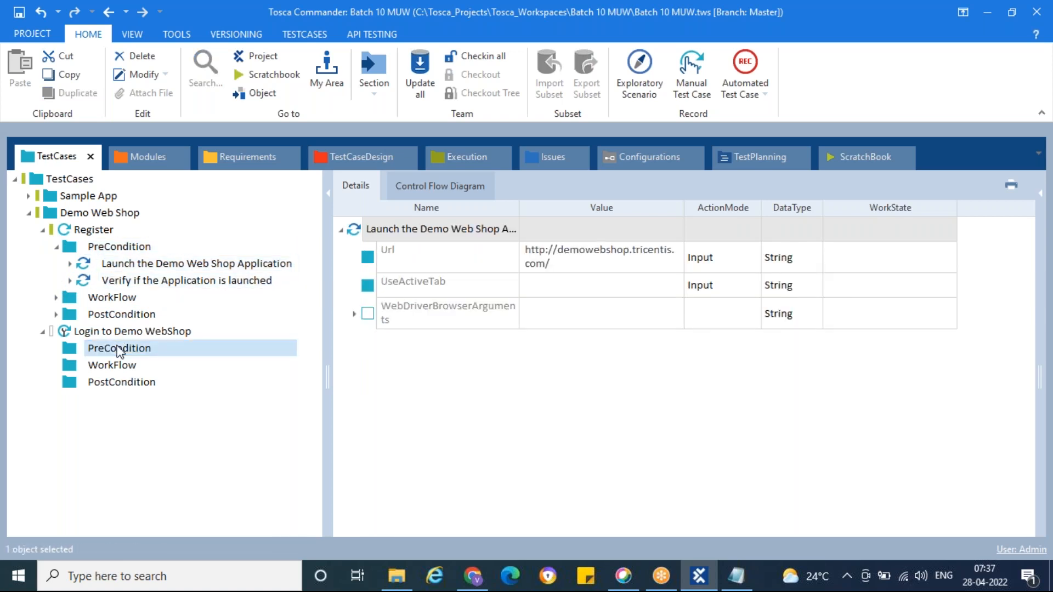
pyautogui.hotkey('ctrl', 'v')
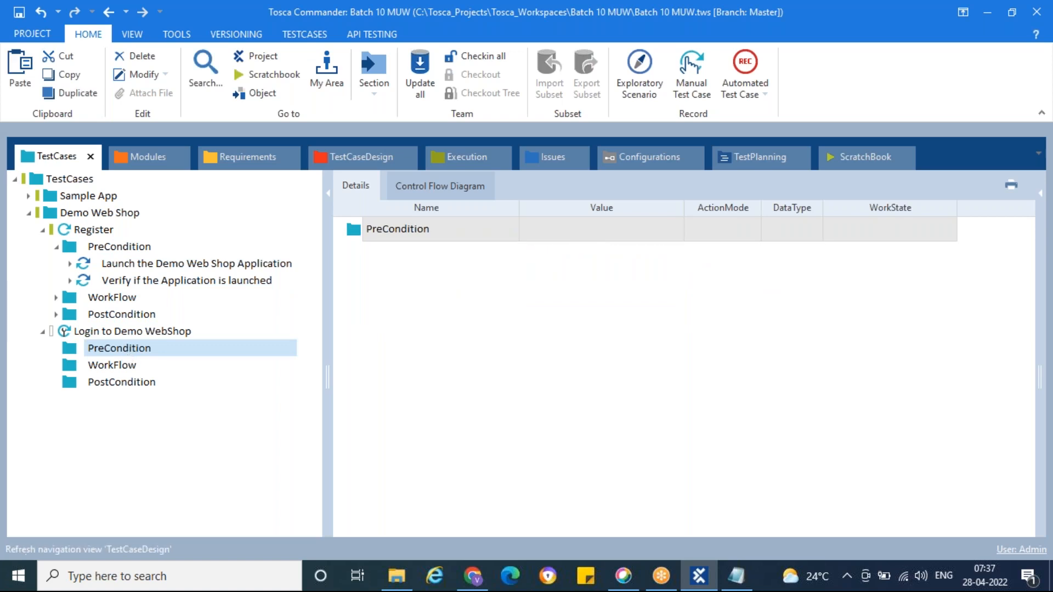
pyautogui.click(55, 348)
pyautogui.click(98, 365)
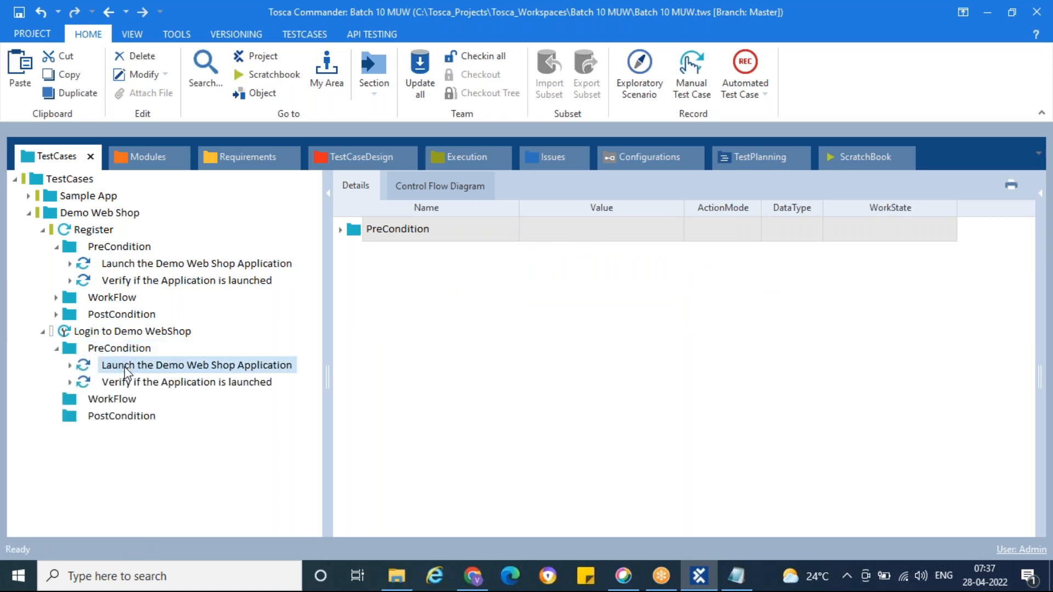
pyautogui.click(143, 267)
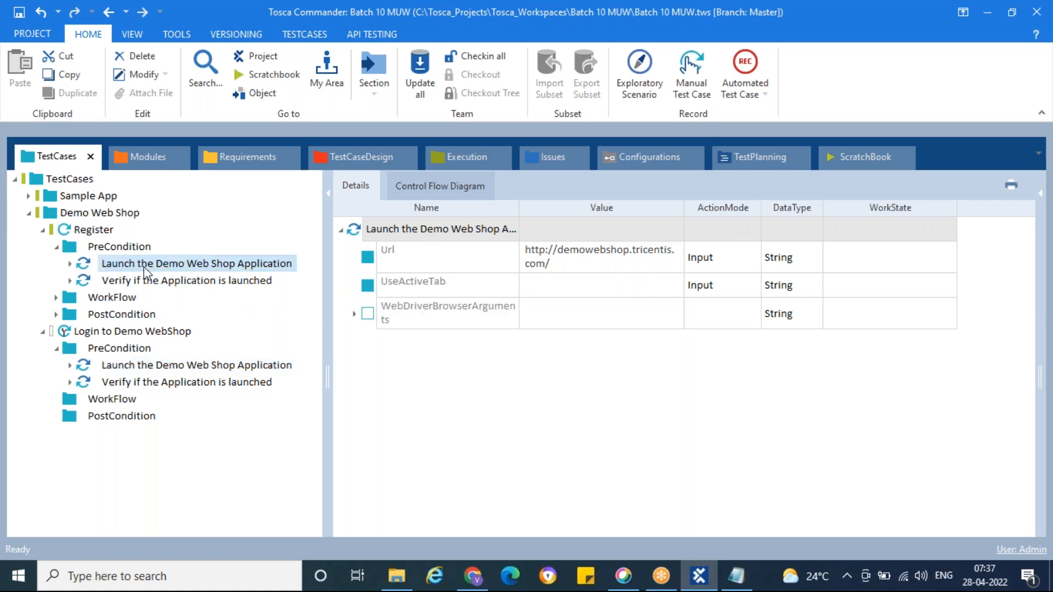
# Step: Review the launch and verify steps in the Login test case's PreCondition alongside the Demo Web Shop home page
pyautogui.click(156, 365)
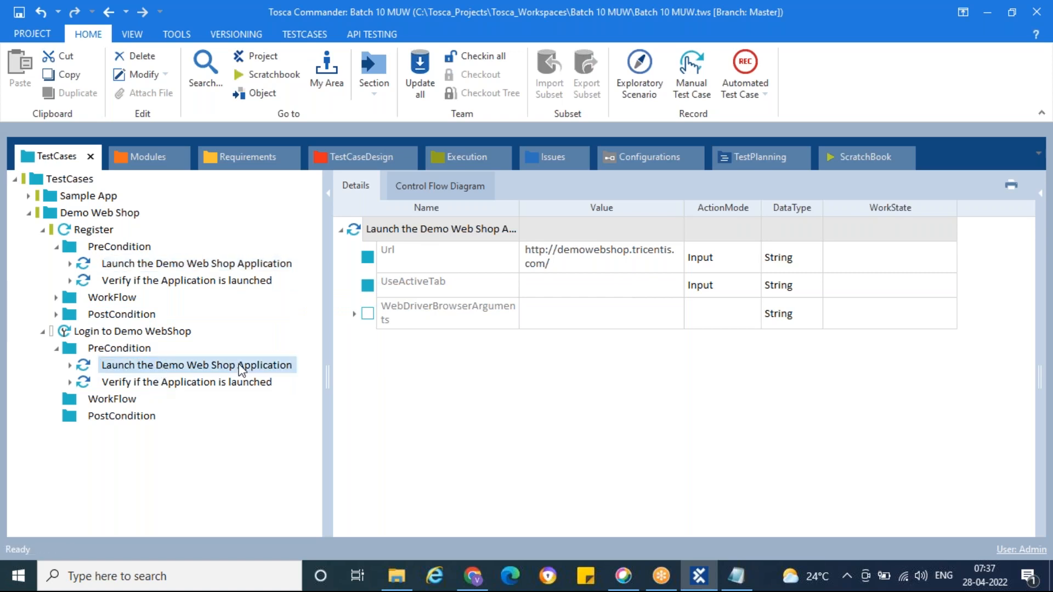
pyautogui.click(128, 383)
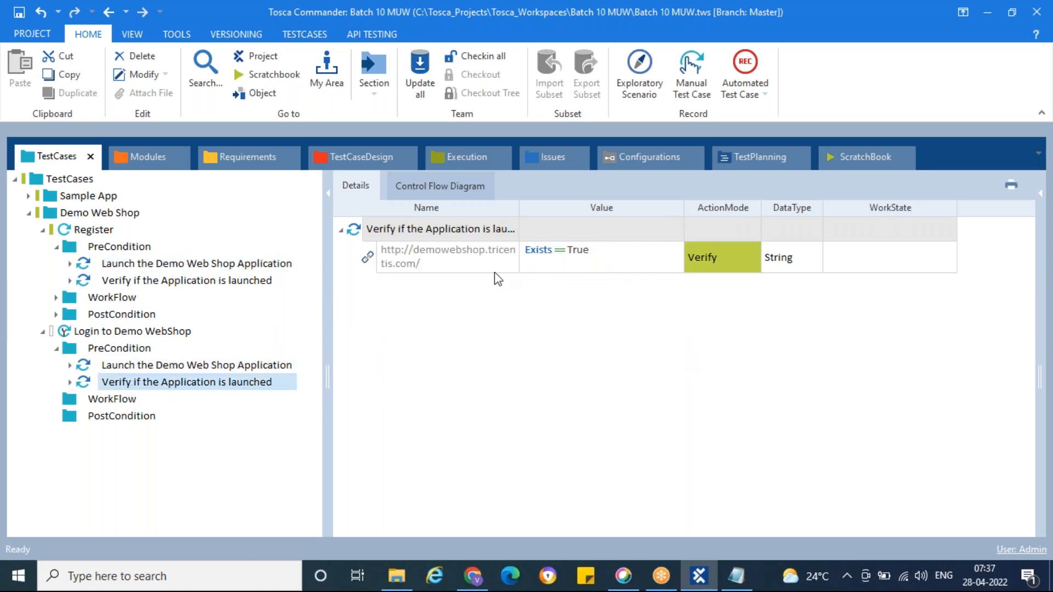
pyautogui.click(468, 581)
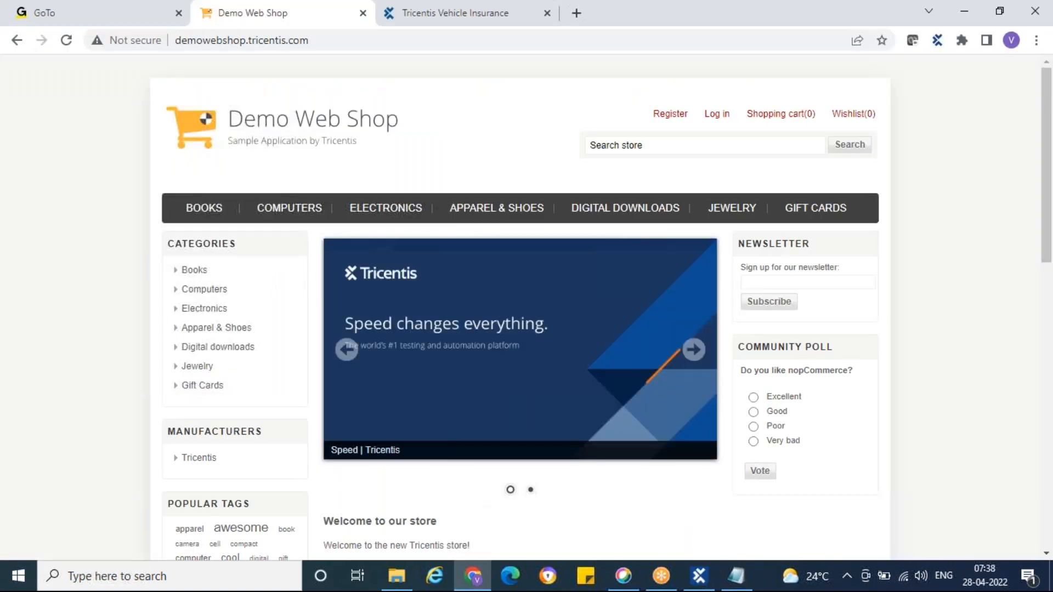
pyautogui.click(689, 581)
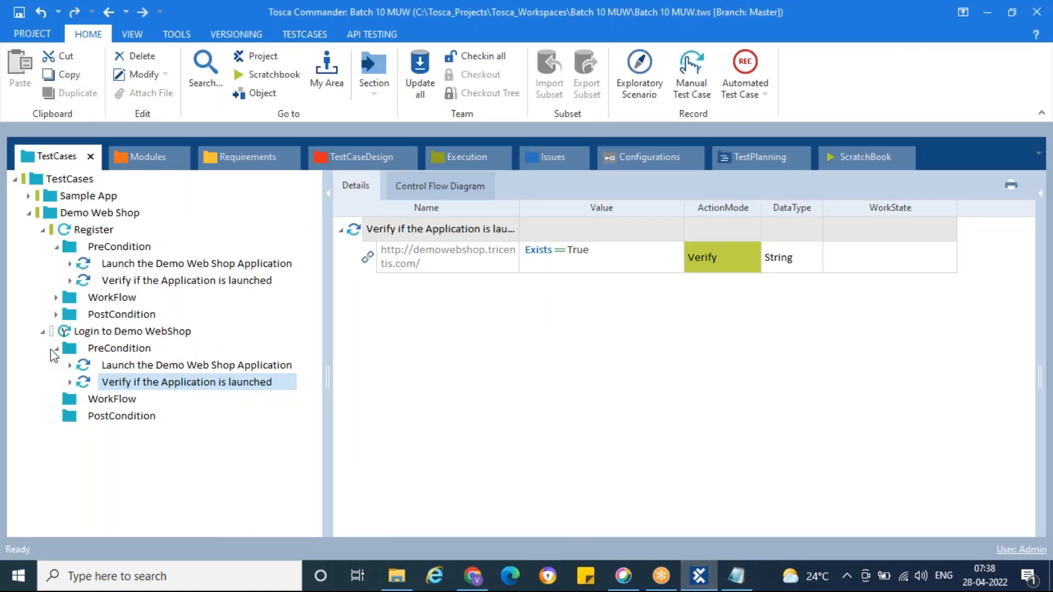
# Step: Add the Demo Web Shop || Register,Login module as a test step in the Login test case's WorkFlow folder
pyautogui.click(55, 350)
pyautogui.click(56, 247)
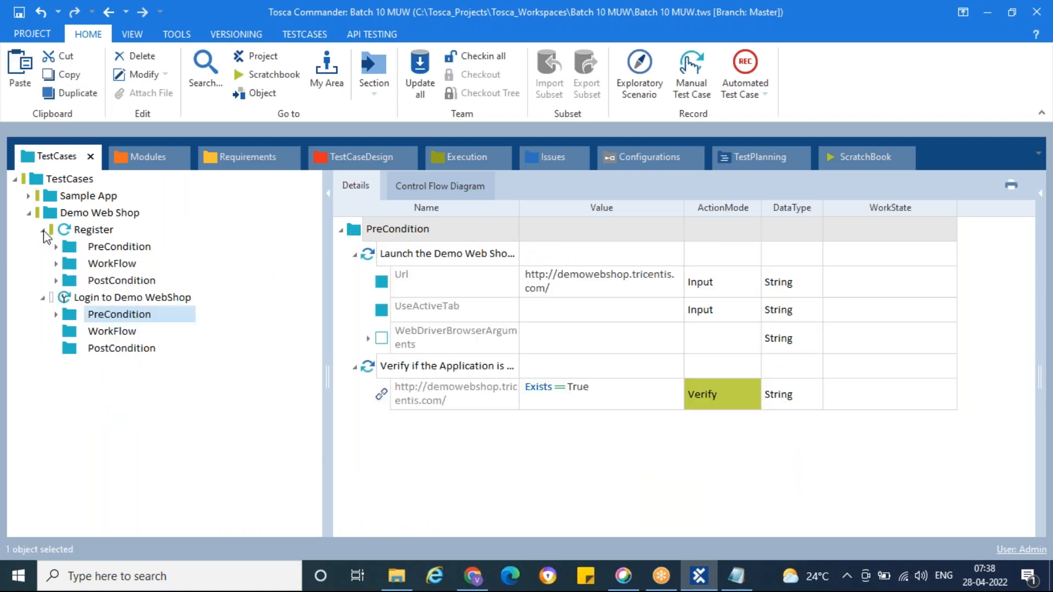
pyautogui.click(43, 231)
pyautogui.click(141, 162)
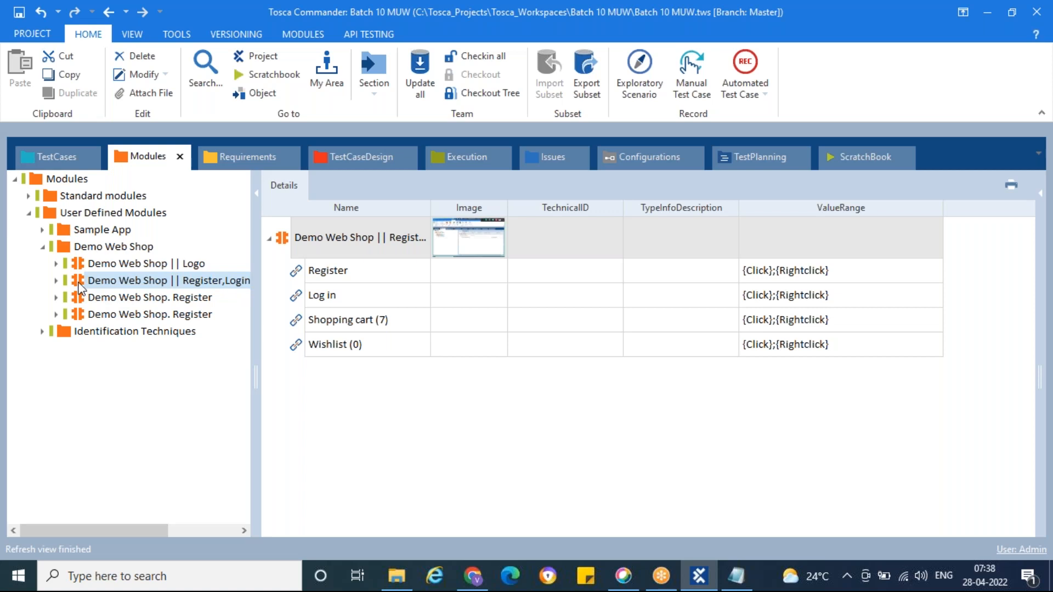
pyautogui.moveTo(81, 286); pyautogui.dragTo(110, 296)
# Step: Set the Log in value of the new WorkFlow test step to {Click}
pyautogui.click(643, 281)
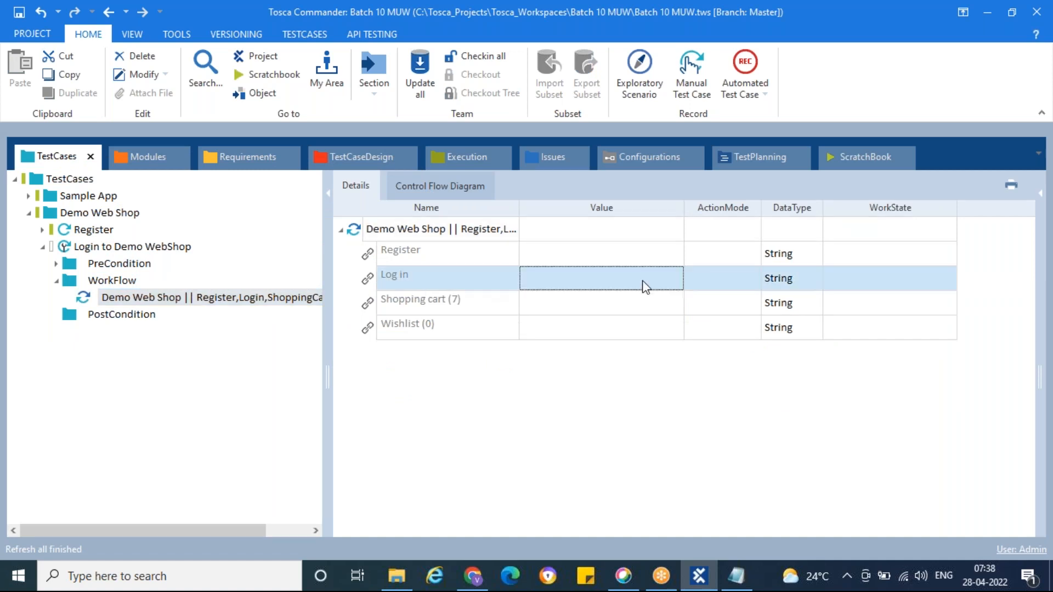
pyautogui.click(661, 286)
pyautogui.click(658, 280)
pyautogui.click(587, 299)
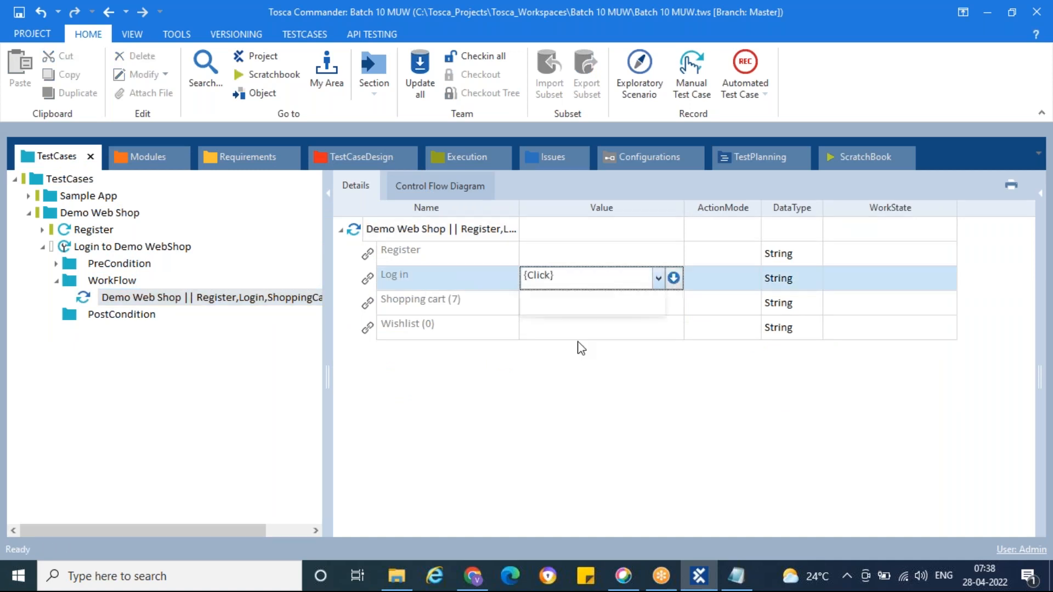
pyautogui.press('Return')
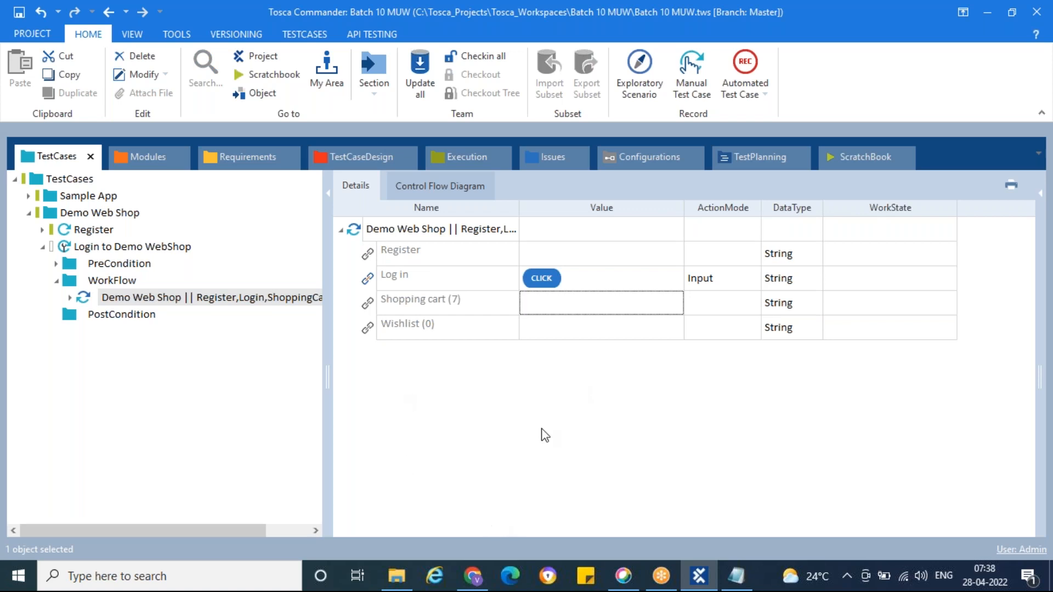
# Step: Compare the WorkFlow step with the Demo Web Shop site in Chrome and open the site's login page
pyautogui.click(484, 579)
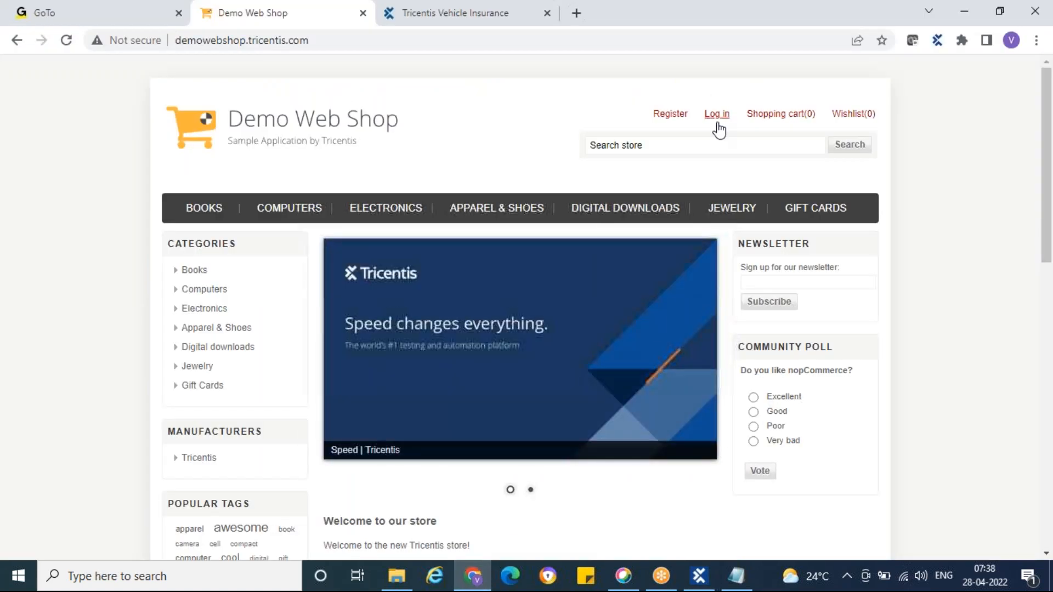
pyautogui.click(699, 584)
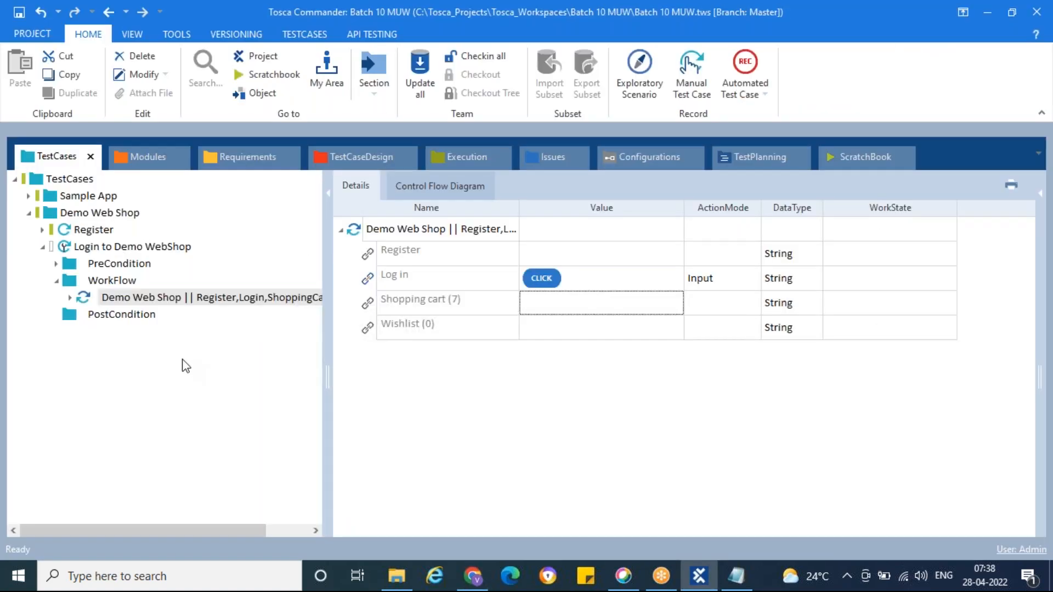
pyautogui.click(82, 301)
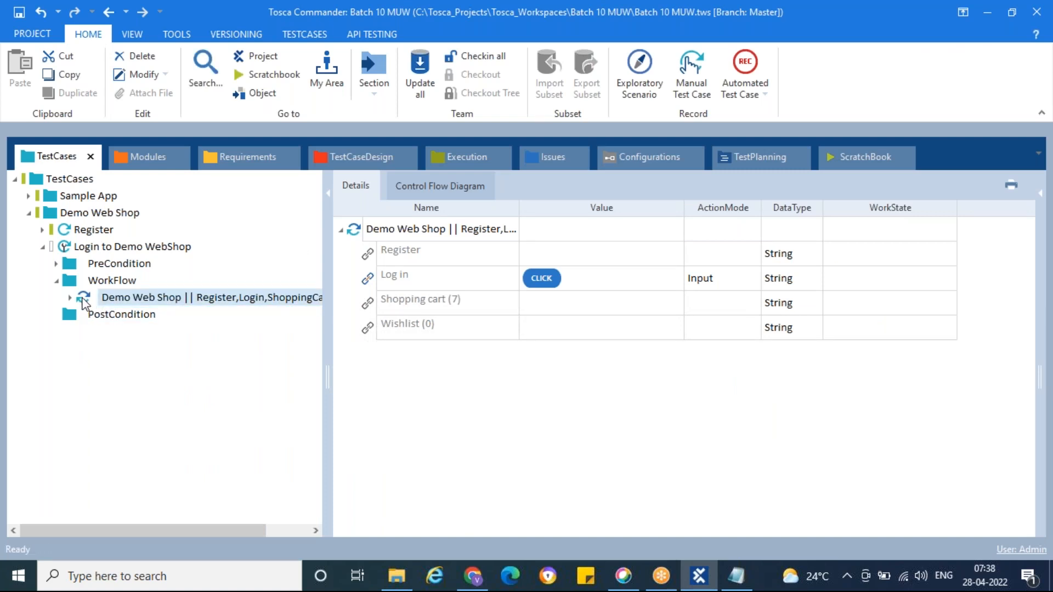
pyautogui.click(483, 582)
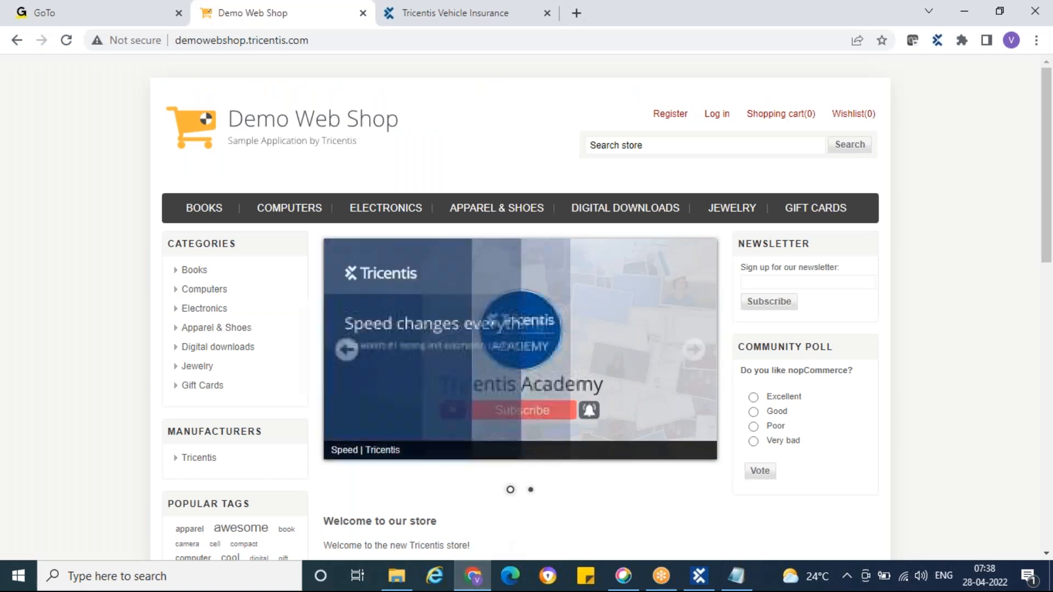
pyautogui.click(716, 114)
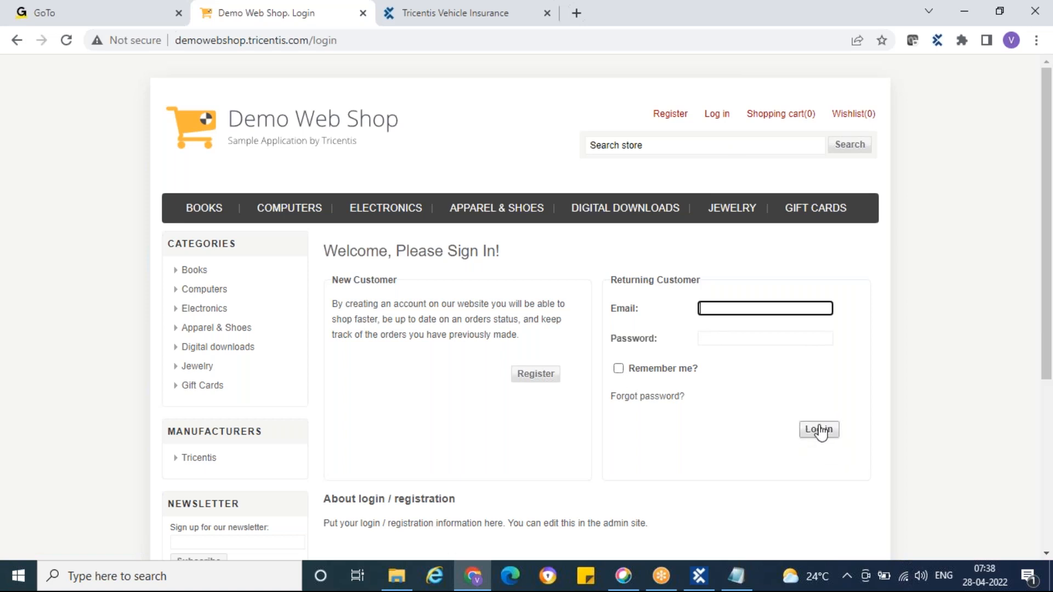
# Step: Switch to Tosca Commander and start an application scan of the Demo Web Shop. Login window from the Demo Web Shop modules folder
pyautogui.click(702, 575)
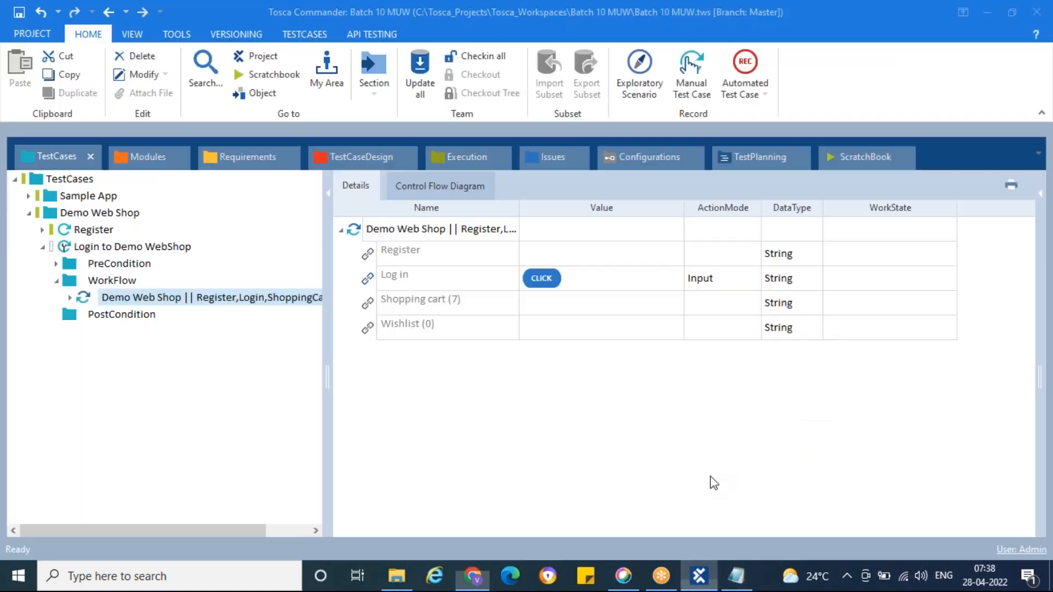
pyautogui.click(127, 151)
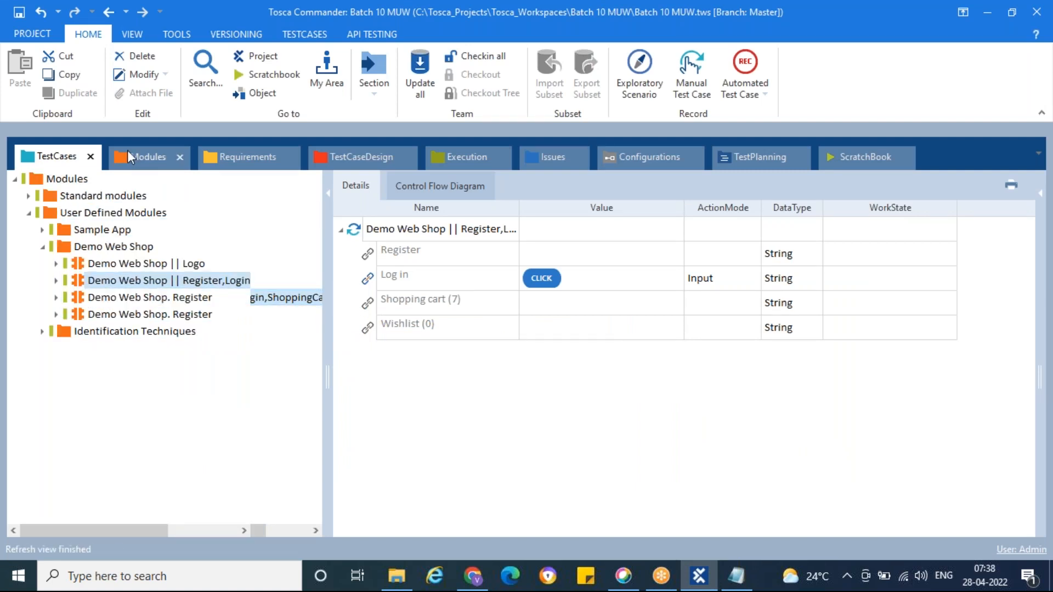
pyautogui.rightClick(92, 246)
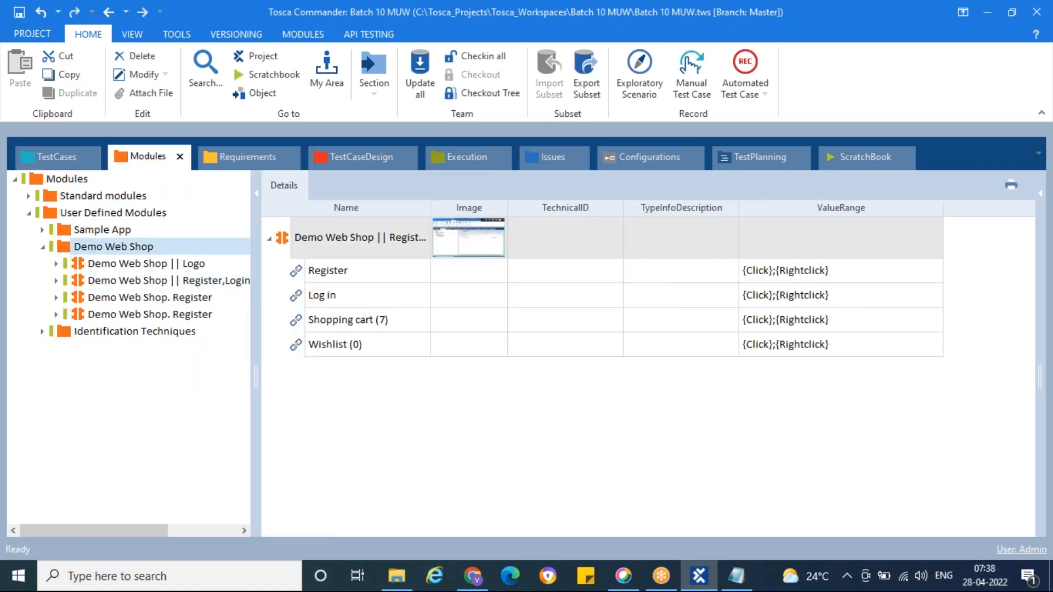
pyautogui.moveTo(294, 312)
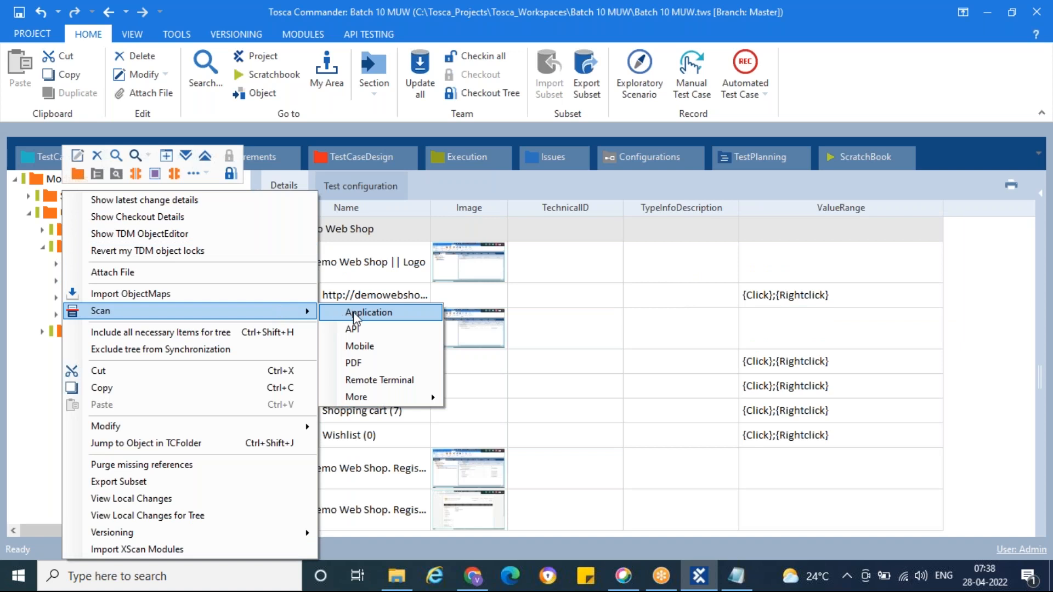
pyautogui.click(364, 309)
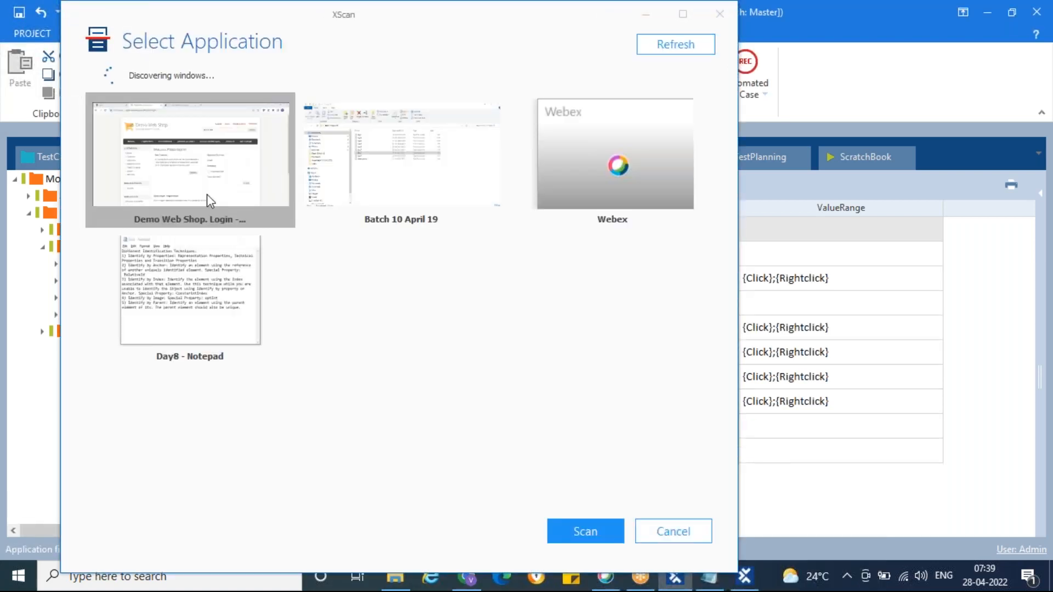
pyautogui.doubleClick(198, 176)
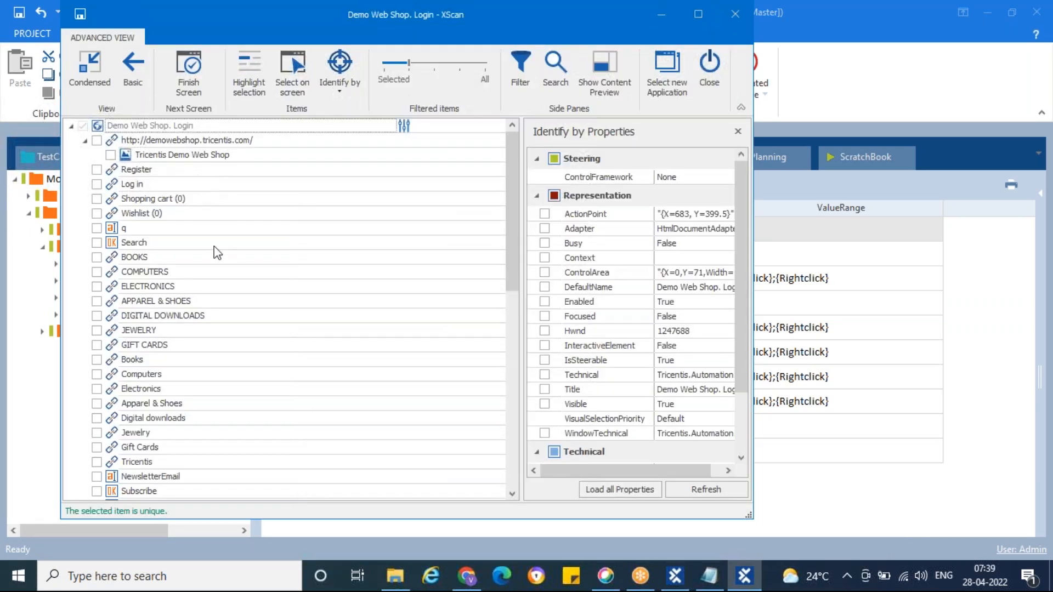
# Step: Highlight the Email text box on the login page, include it in the scan selection and review its identification properties
pyautogui.moveTo(222, 21); pyautogui.dragTo(492, 21)
pyautogui.scroll(-2, 554, 367)
pyautogui.scroll(-6, 555, 367)
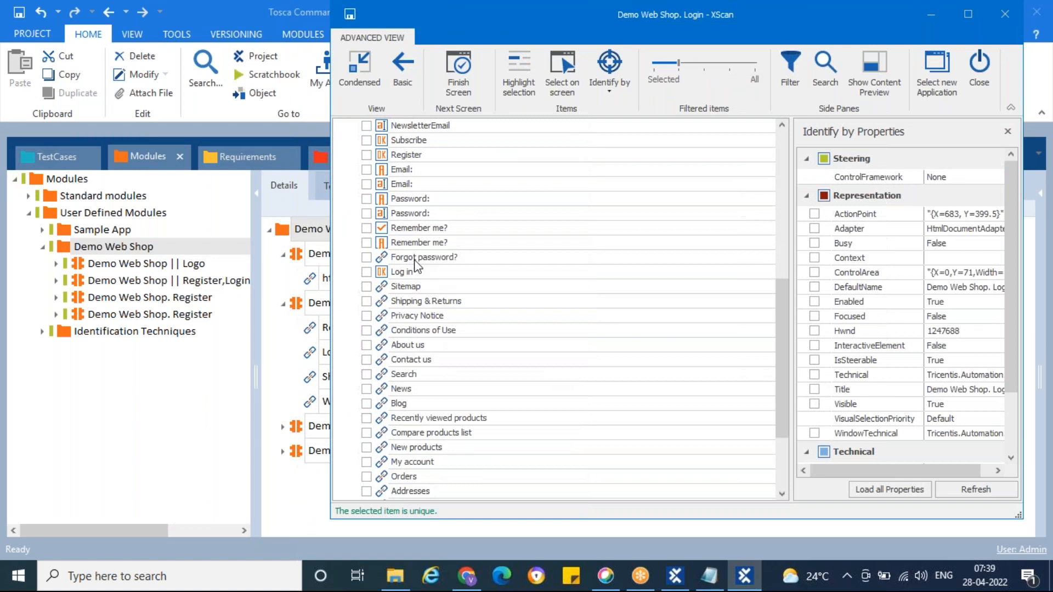
pyautogui.click(382, 189)
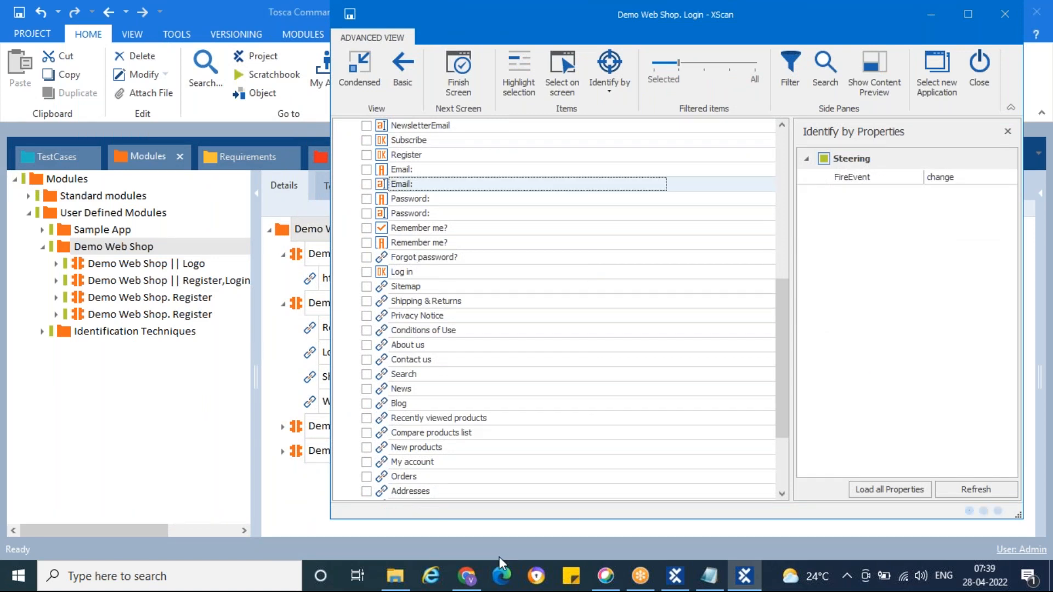
pyautogui.click(467, 576)
pyautogui.click(758, 573)
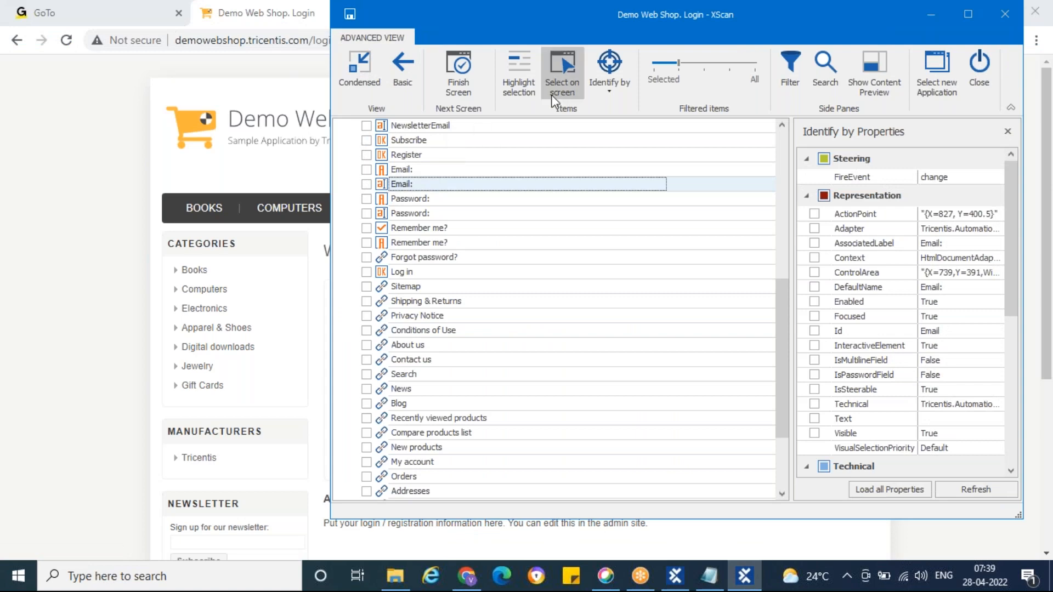
pyautogui.click(507, 82)
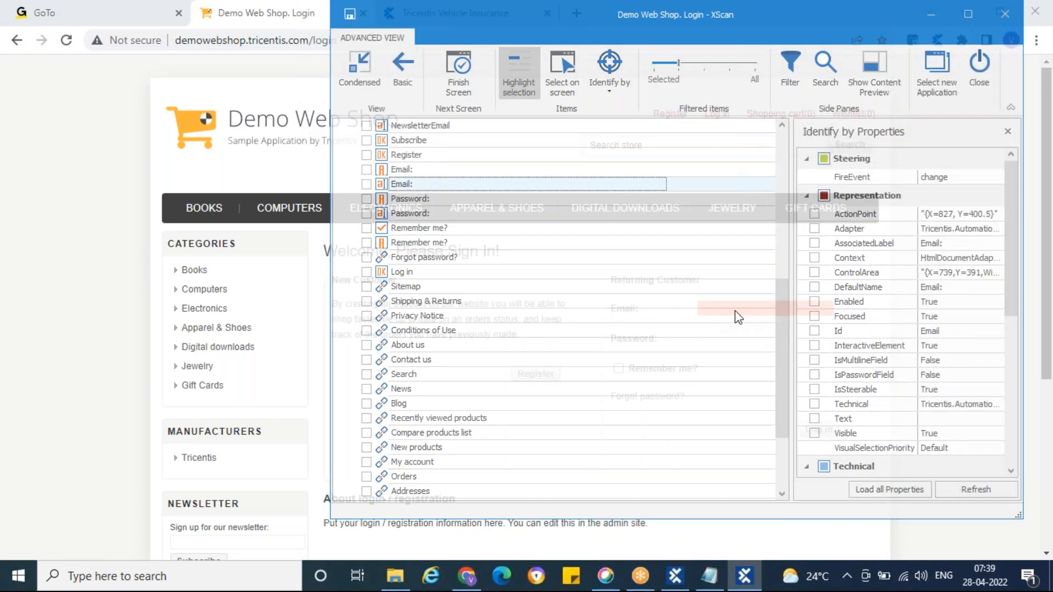
pyautogui.moveTo(540, 54); pyautogui.dragTo(565, 43)
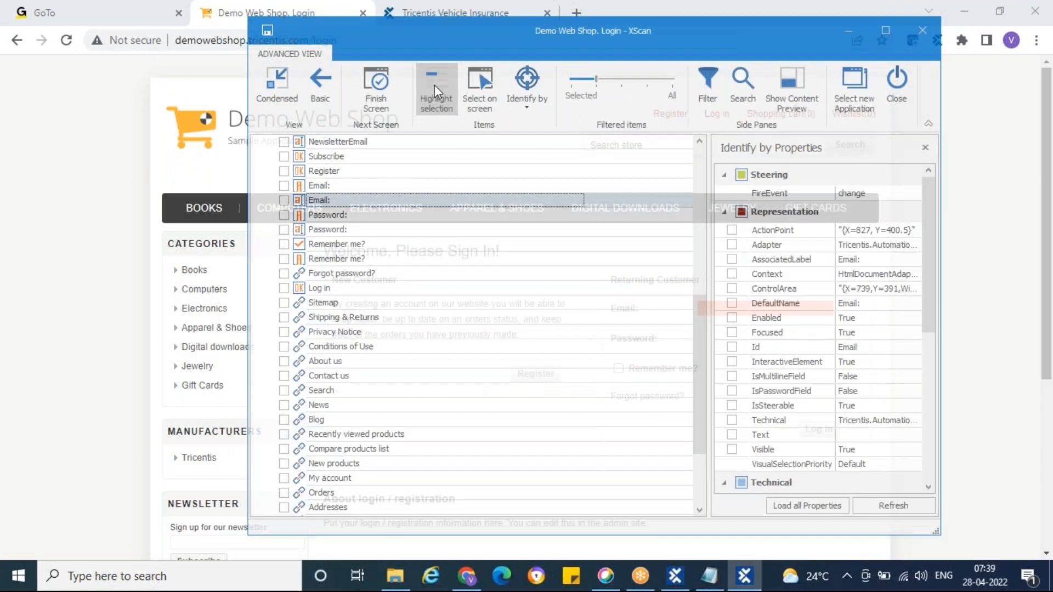
pyautogui.click(283, 201)
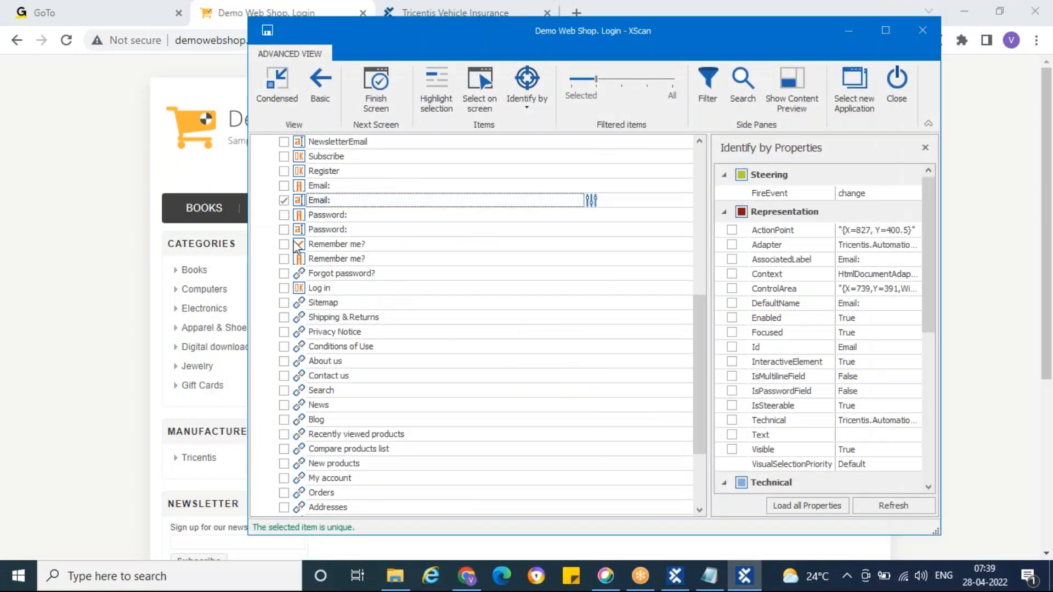
pyautogui.scroll(-6, 831, 312)
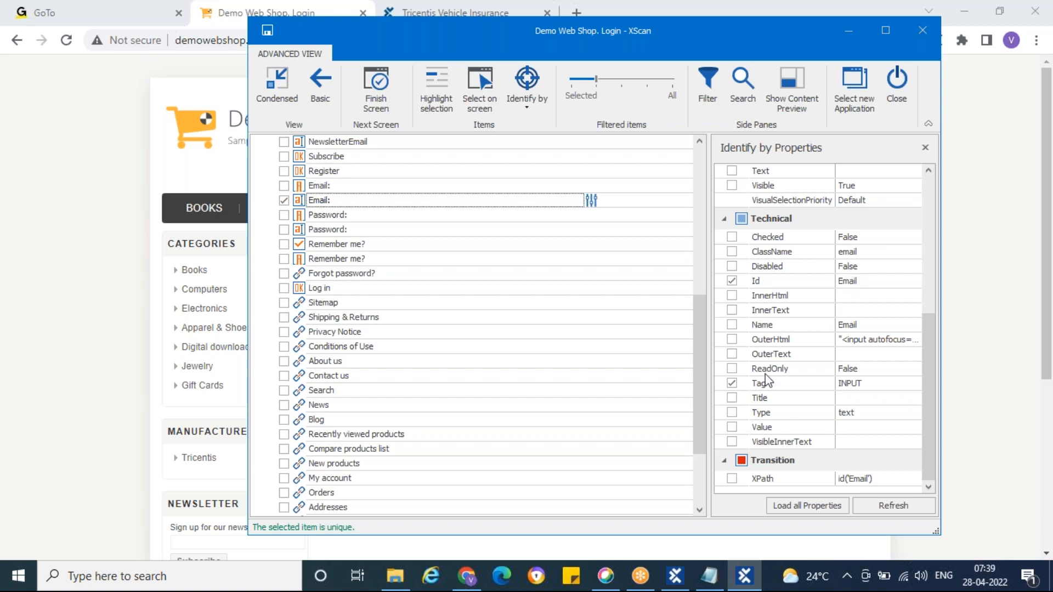
# Step: Include the Password text box and the Remember me? checkbox in the scan selection, highlighting the checkbox on the login page
pyautogui.click(284, 230)
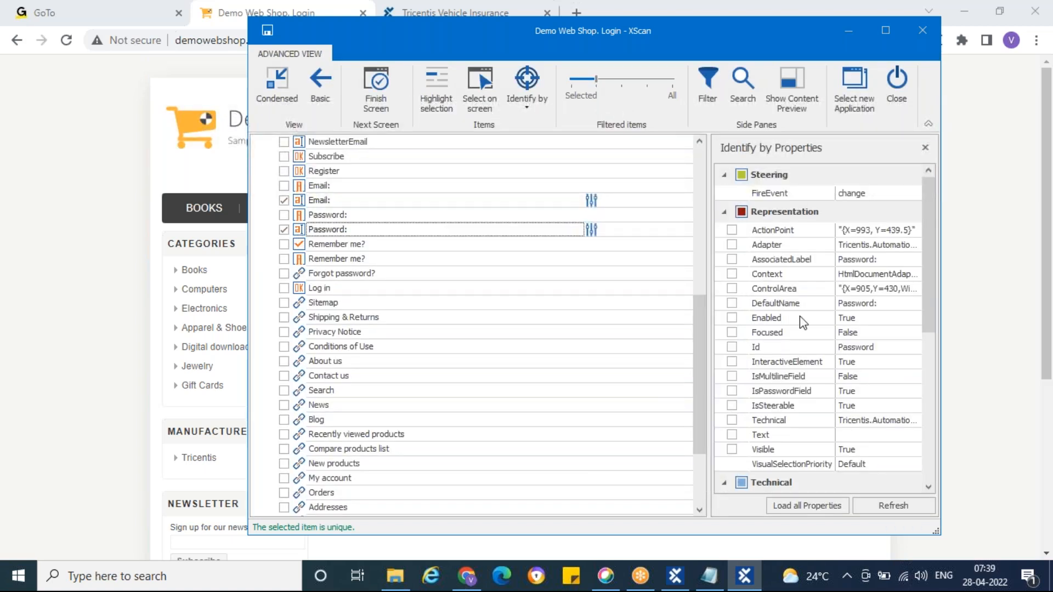
pyautogui.scroll(-6, 799, 315)
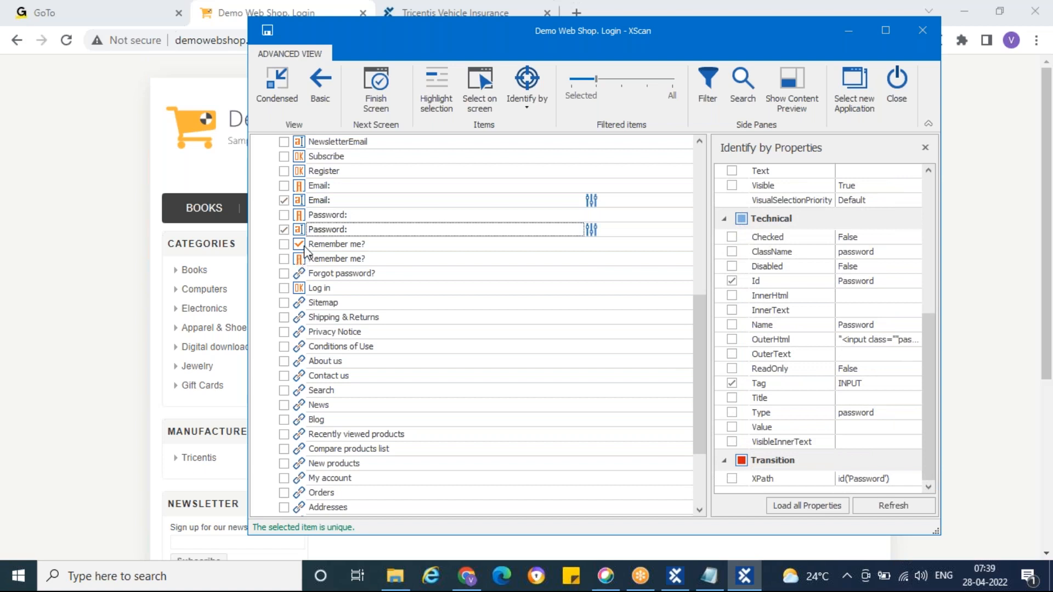
pyautogui.click(284, 244)
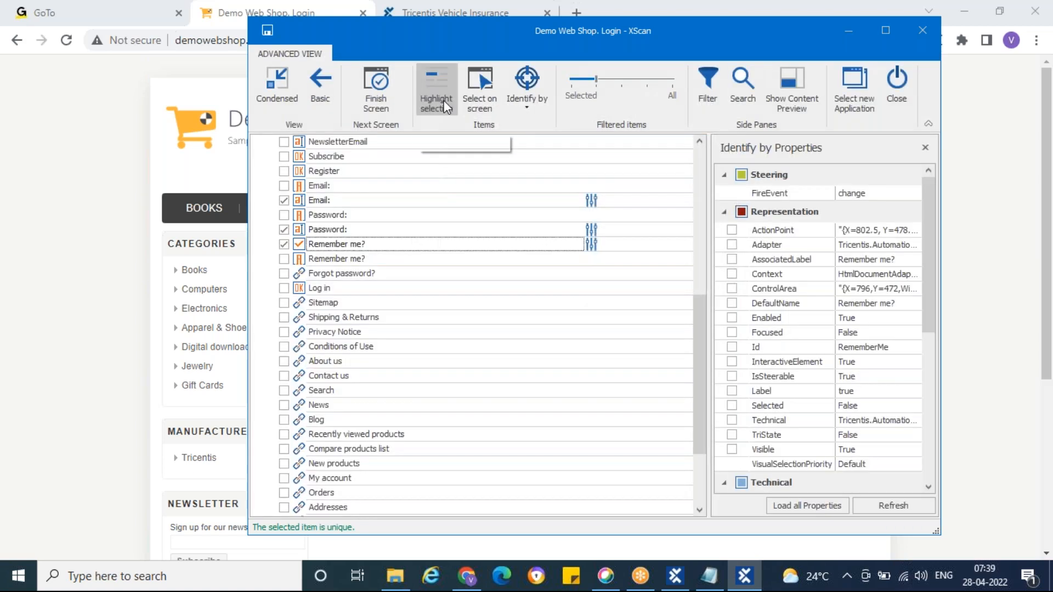
pyautogui.click(436, 101)
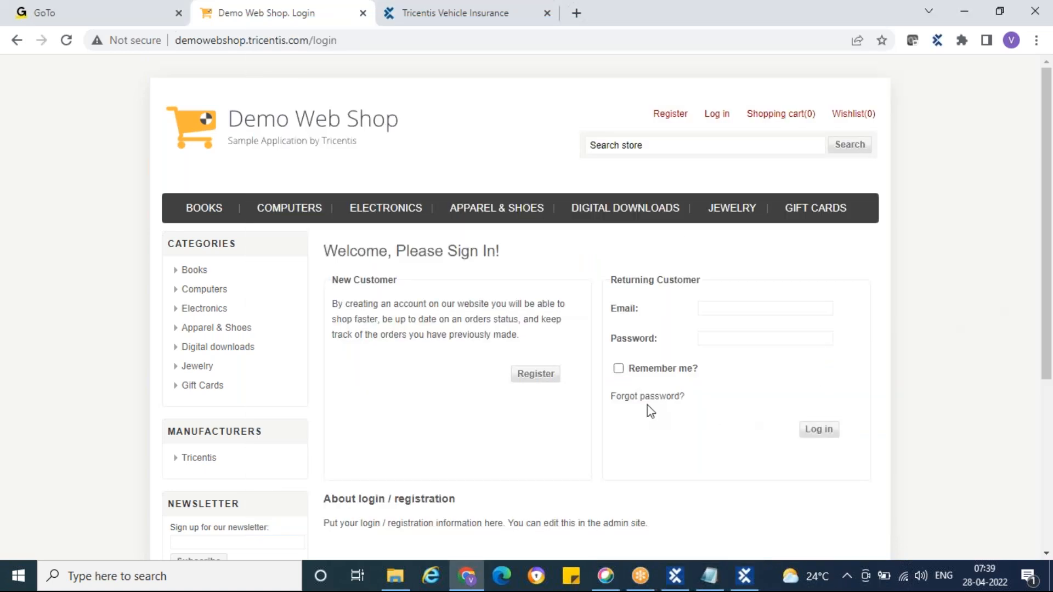
pyautogui.click(755, 571)
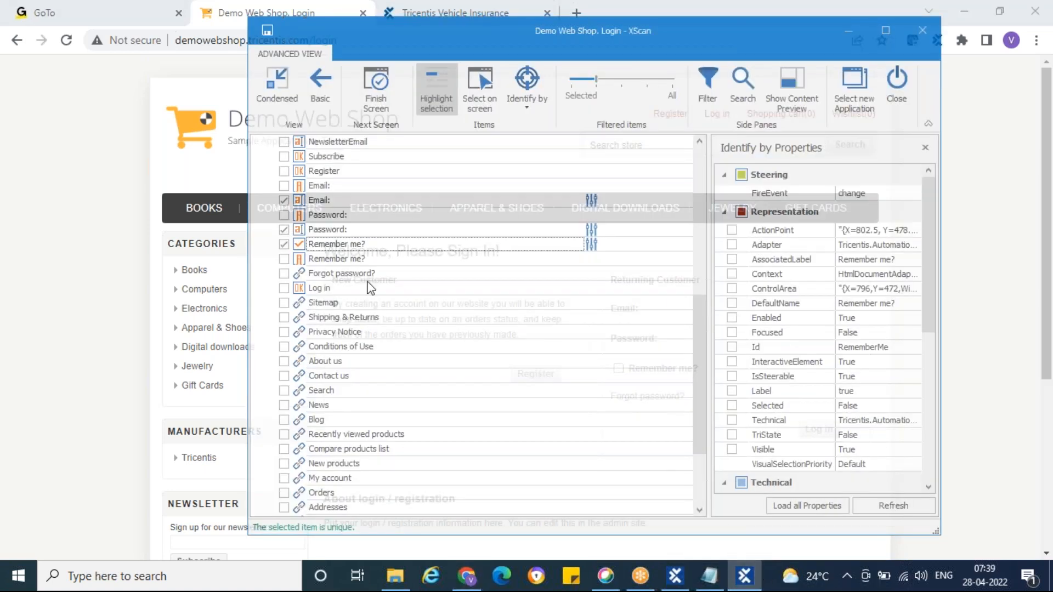
pyautogui.click(426, 101)
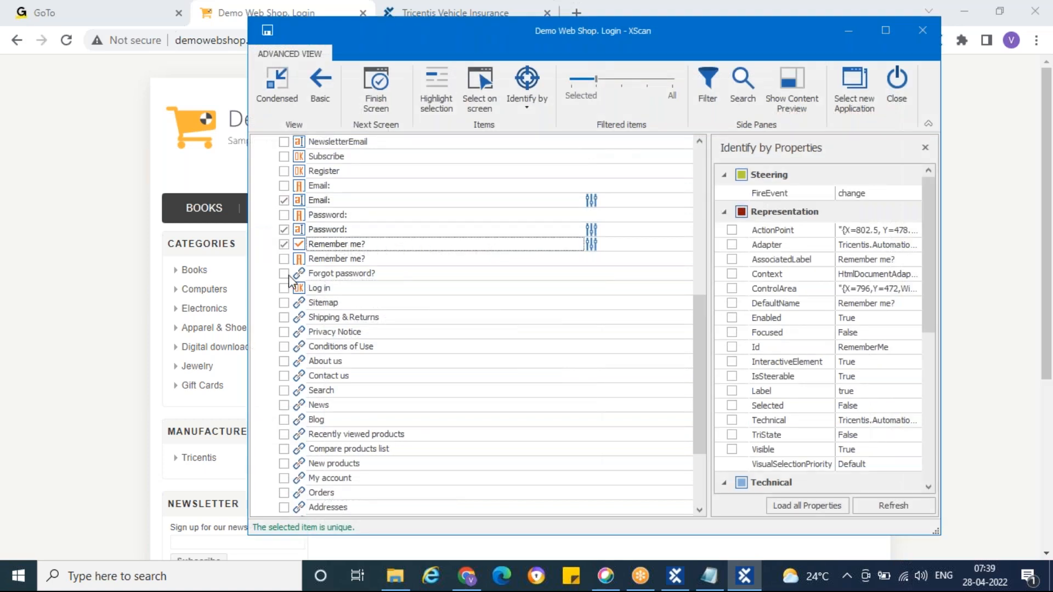
# Step: Include the Forgot password? link and the Log in button in the scan selection, highlighting the button on the login page
pyautogui.click(284, 273)
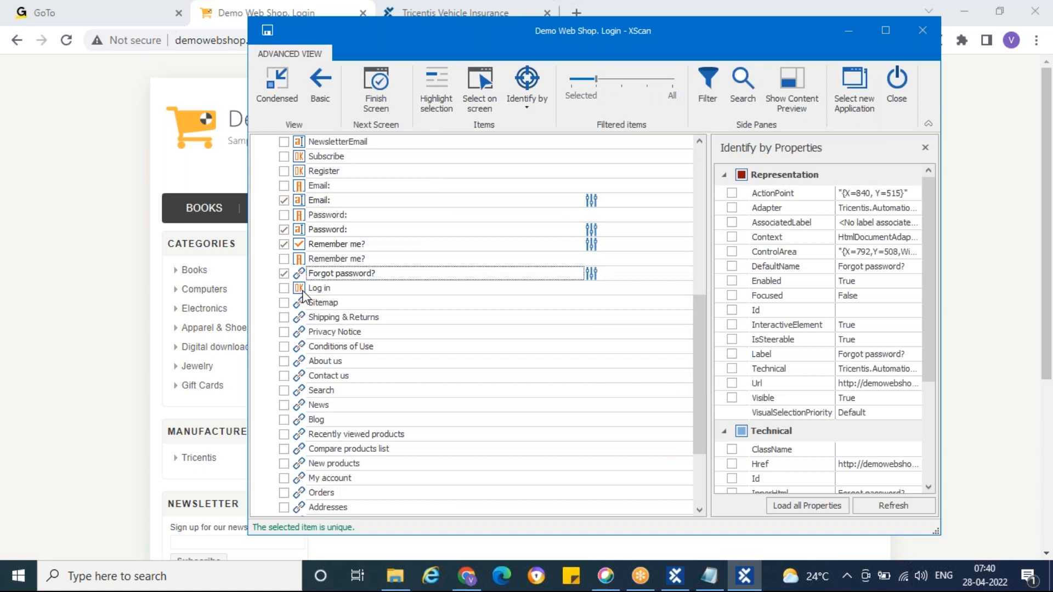
pyautogui.click(303, 291)
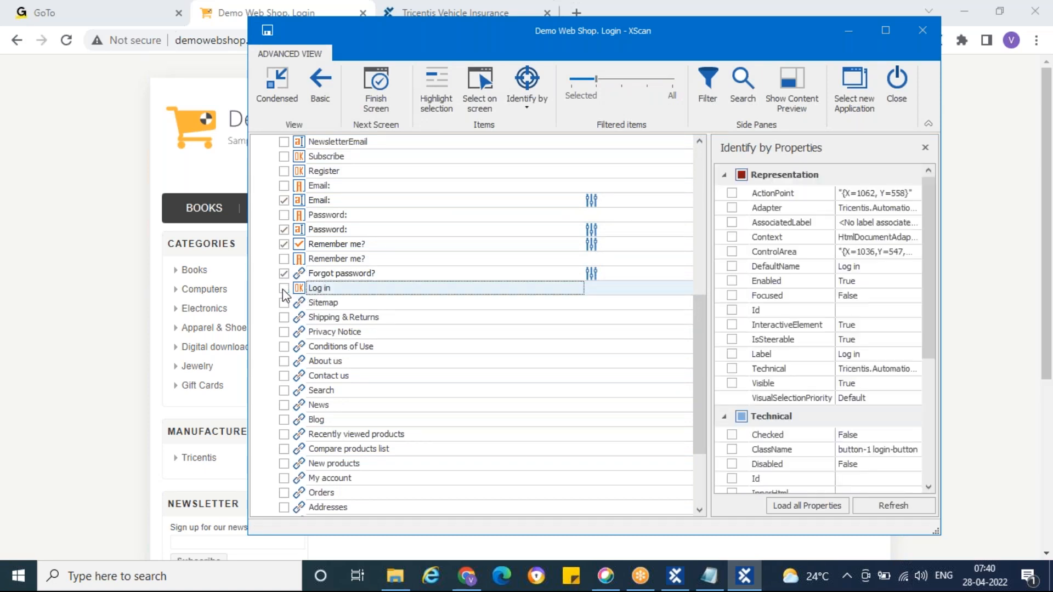
pyautogui.click(283, 289)
pyautogui.click(437, 90)
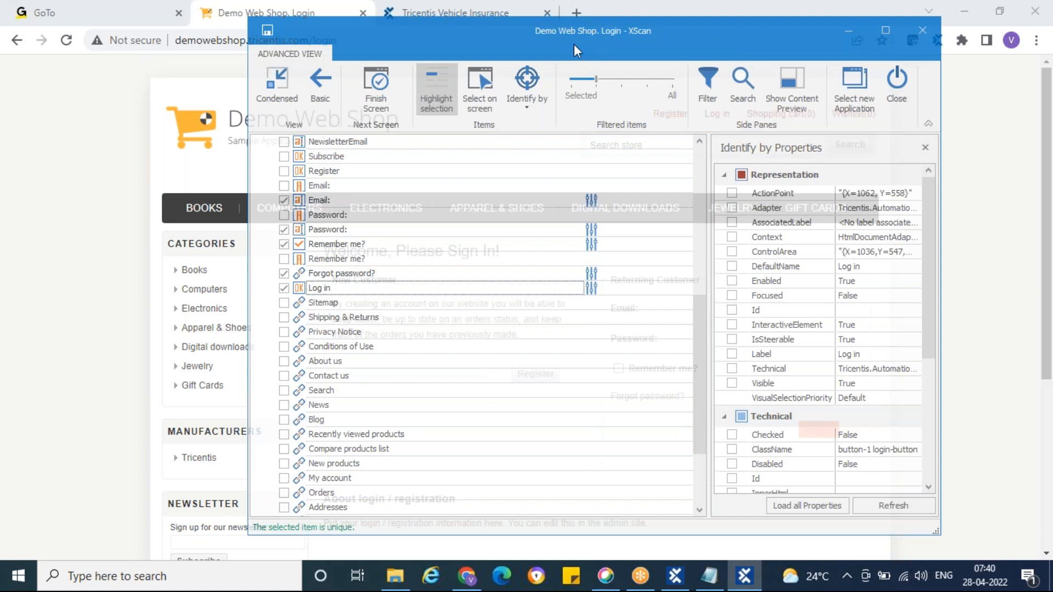
pyautogui.moveTo(574, 45); pyautogui.dragTo(460, 52)
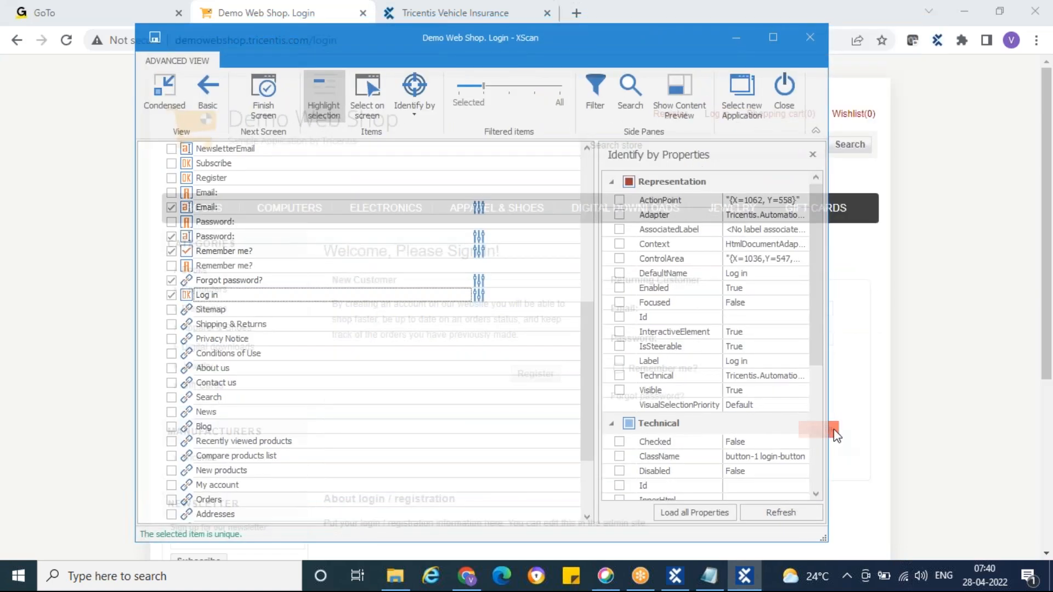
# Step: Save the scanned controls as a module, close the scan and review the new Demo Web Shop. Login module against the login page
pyautogui.click(154, 37)
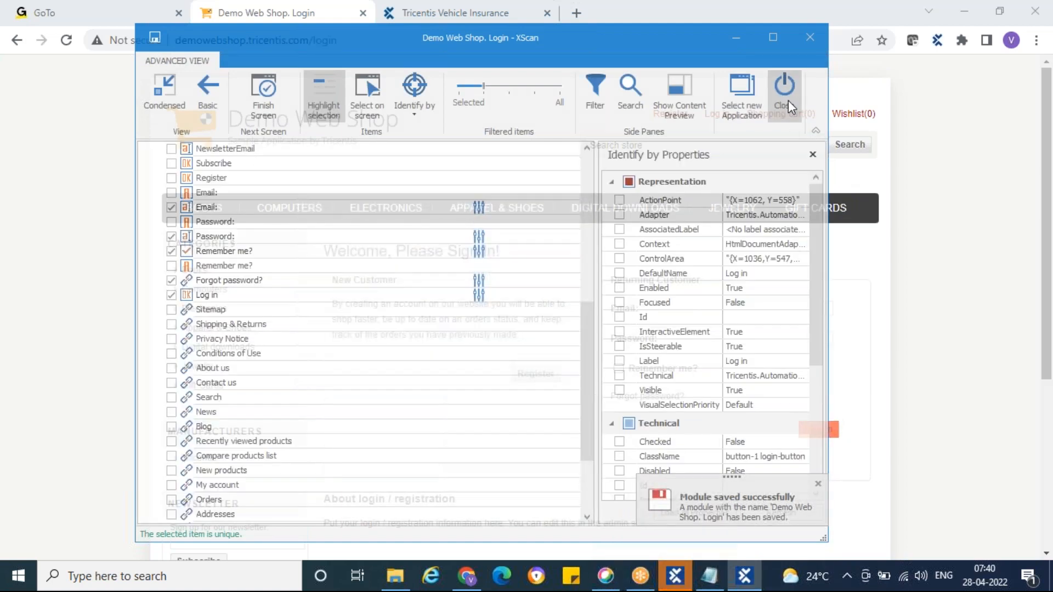
pyautogui.click(788, 100)
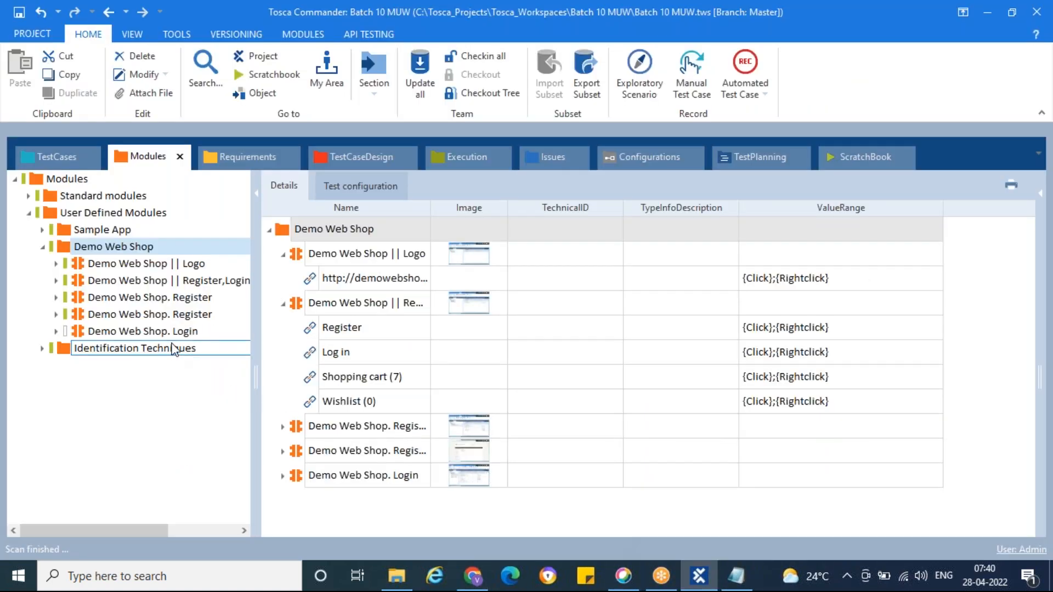
pyautogui.click(172, 332)
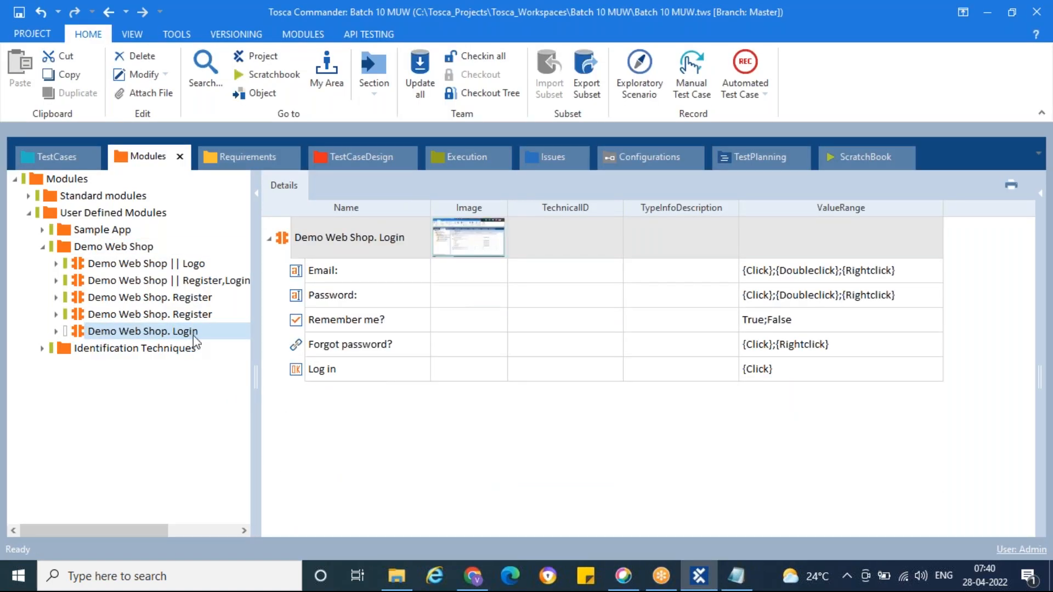
pyautogui.click(156, 335)
pyautogui.click(473, 575)
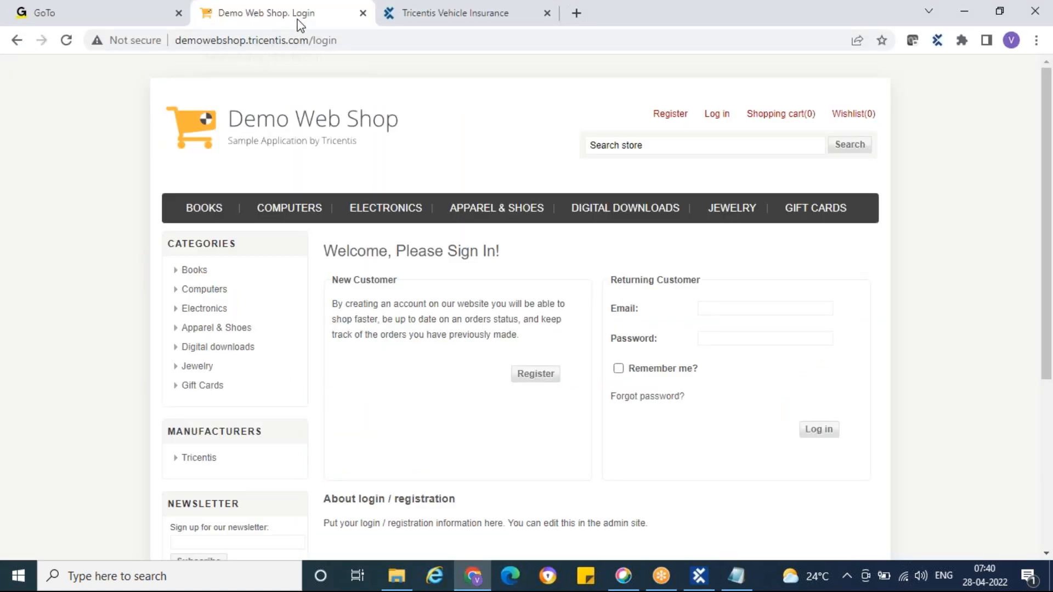
pyautogui.click(698, 575)
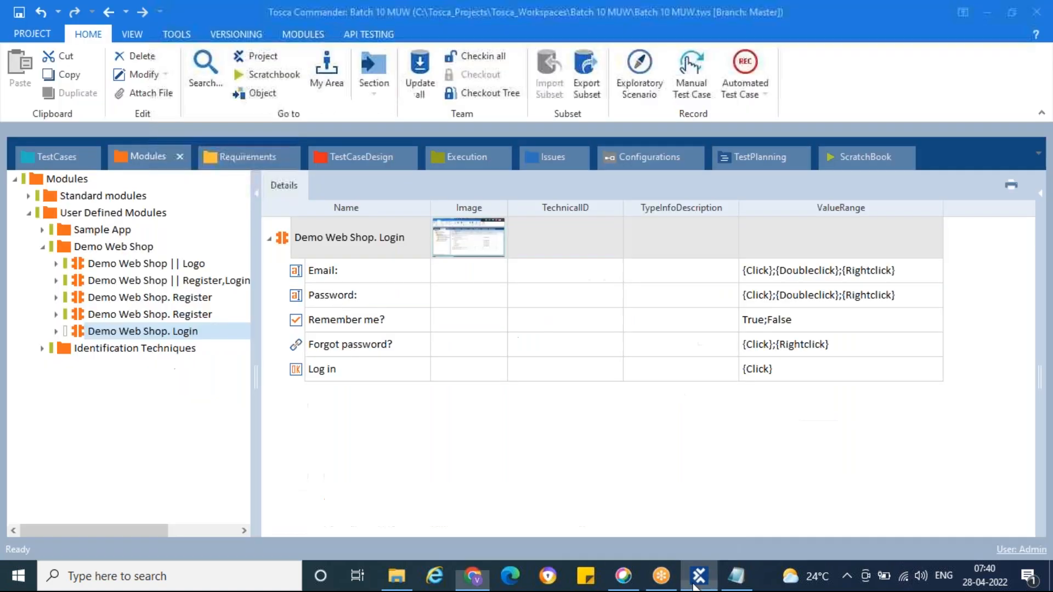
# Step: Add the Demo Web Shop. Login module to the test case's WorkFlow folder and rename the step as Enter Login details
pyautogui.moveTo(80, 329); pyautogui.dragTo(118, 281)
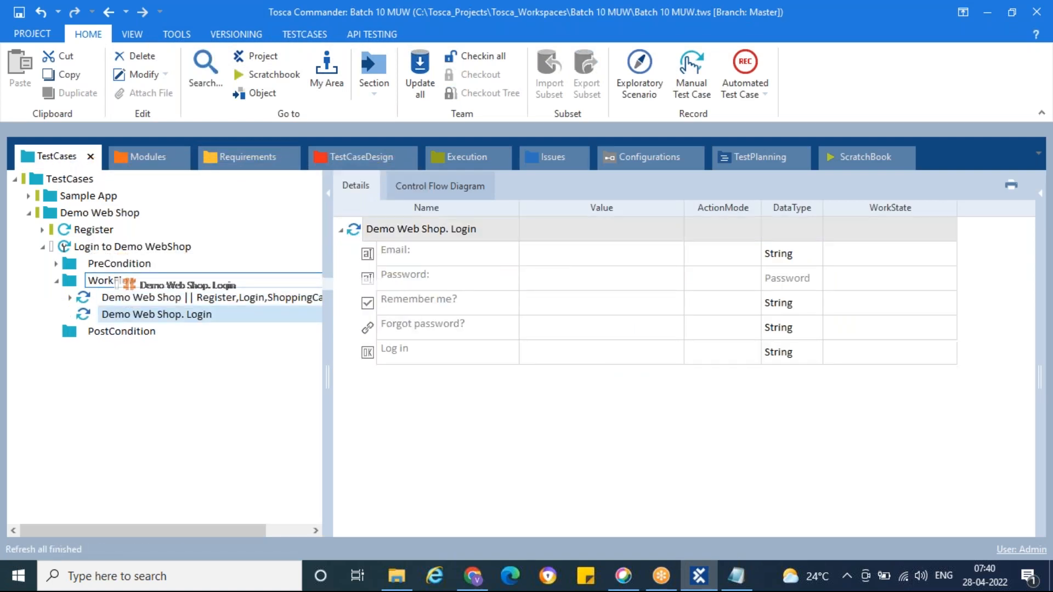
pyautogui.doubleClick(230, 313)
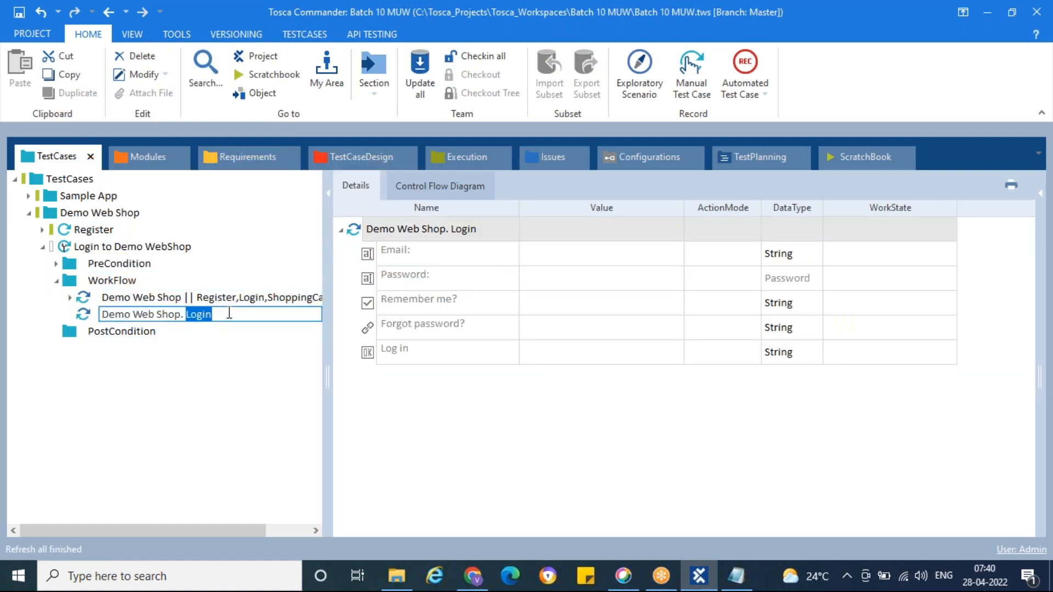
pyautogui.hotkey('ctrl', 'a')
pyautogui.write('Enter Lo')
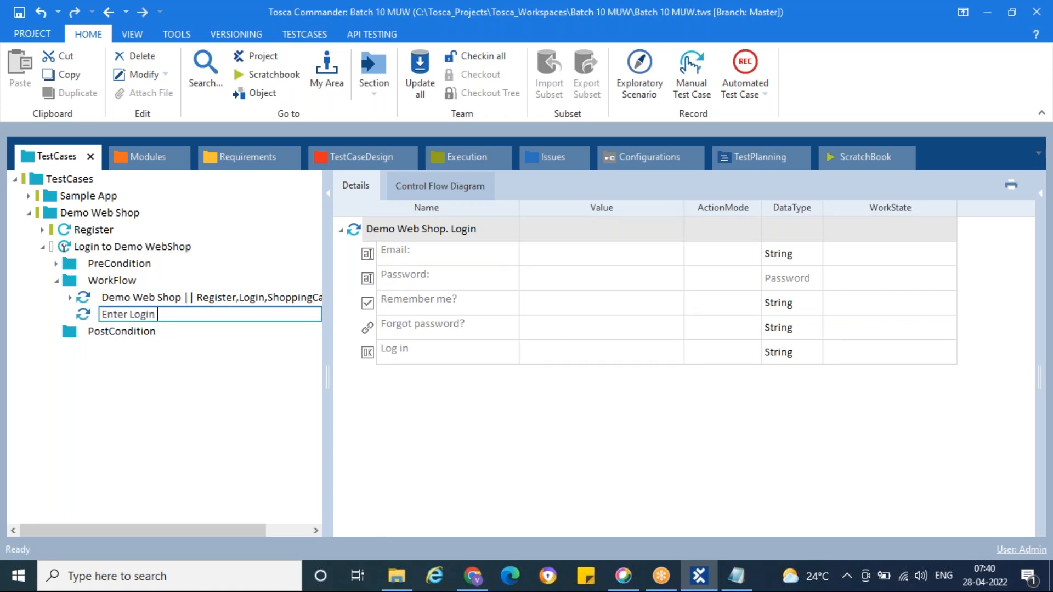
pyautogui.write('gin details')
pyautogui.press('Return')
pyautogui.click(163, 299)
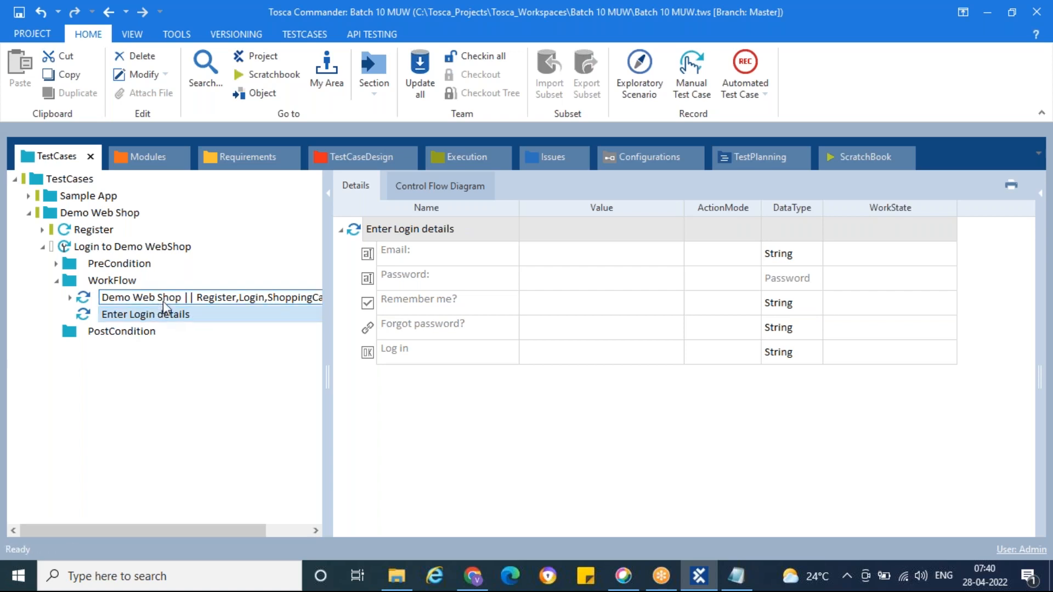
pyautogui.click(180, 316)
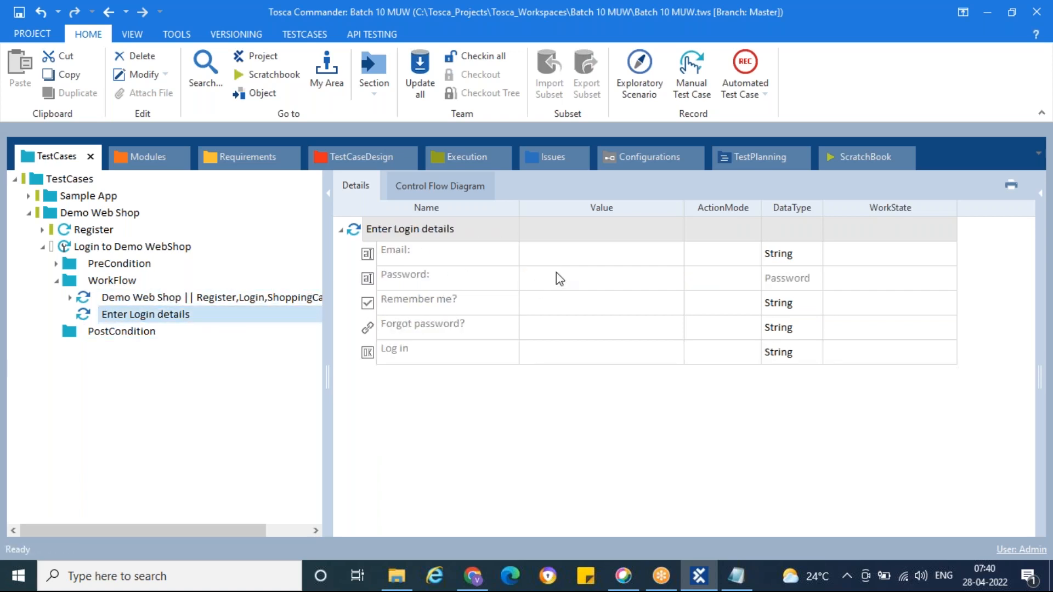
# Step: Enter the account's e-mail as the Email value of Enter Login details and compare it with the e-mail suggestions on Chrome's login page
pyautogui.click(573, 263)
pyautogui.click(582, 258)
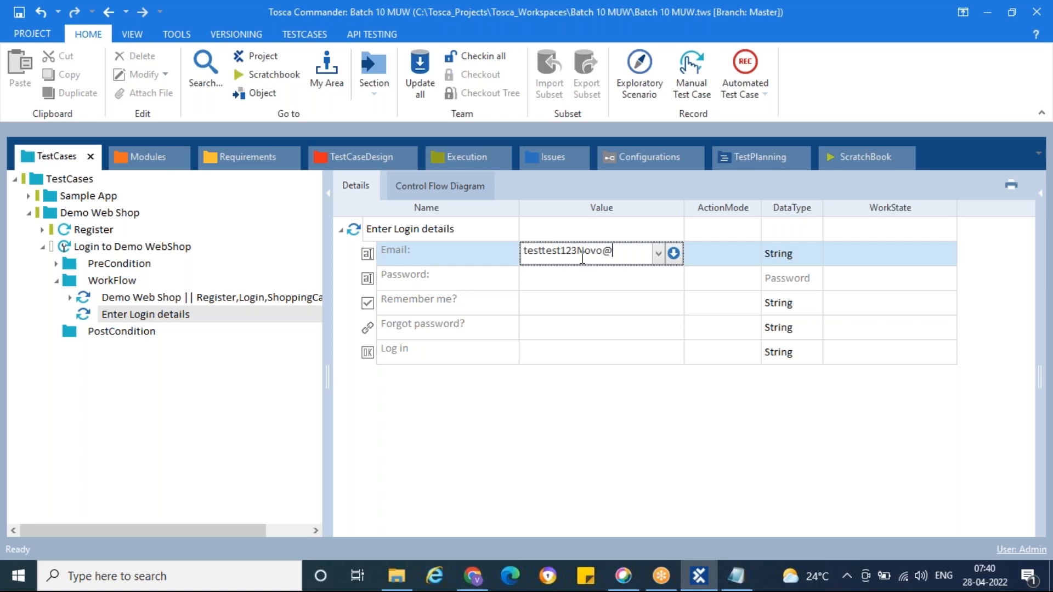
pyautogui.write('com')
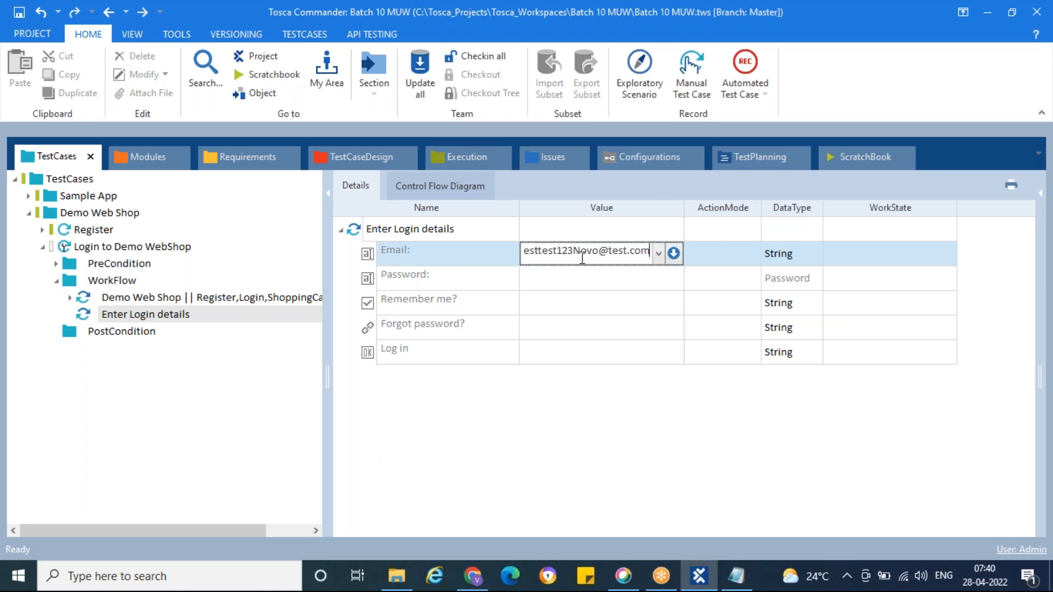
pyautogui.press('Return')
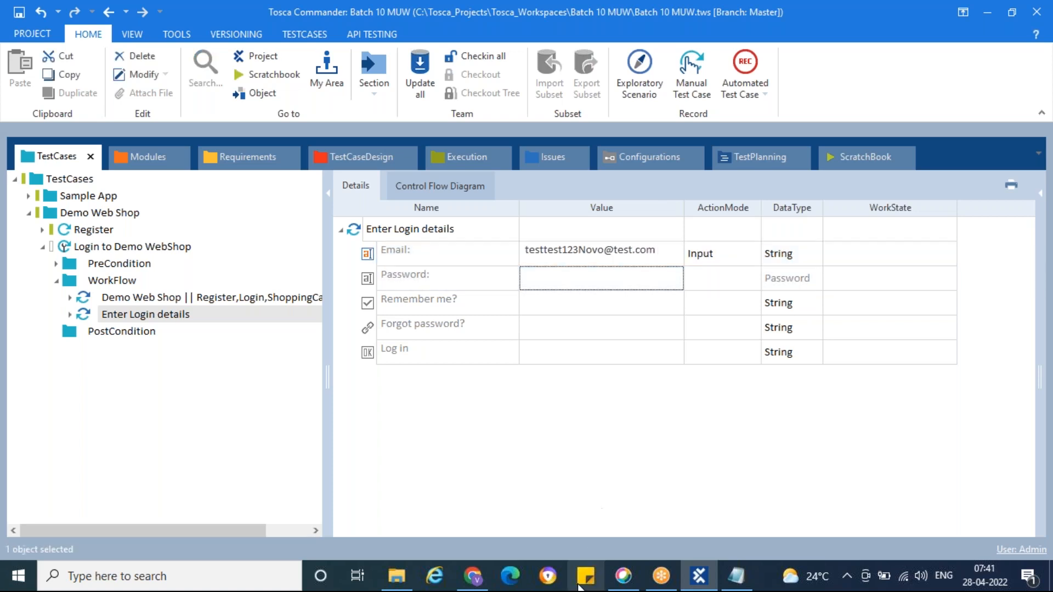
pyautogui.click(473, 576)
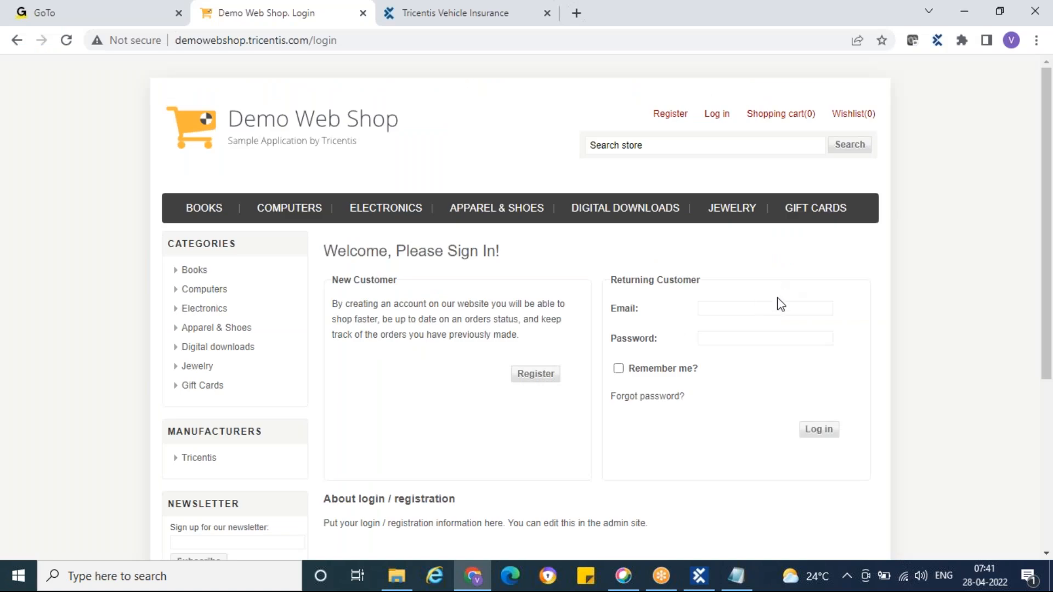
pyautogui.click(754, 307)
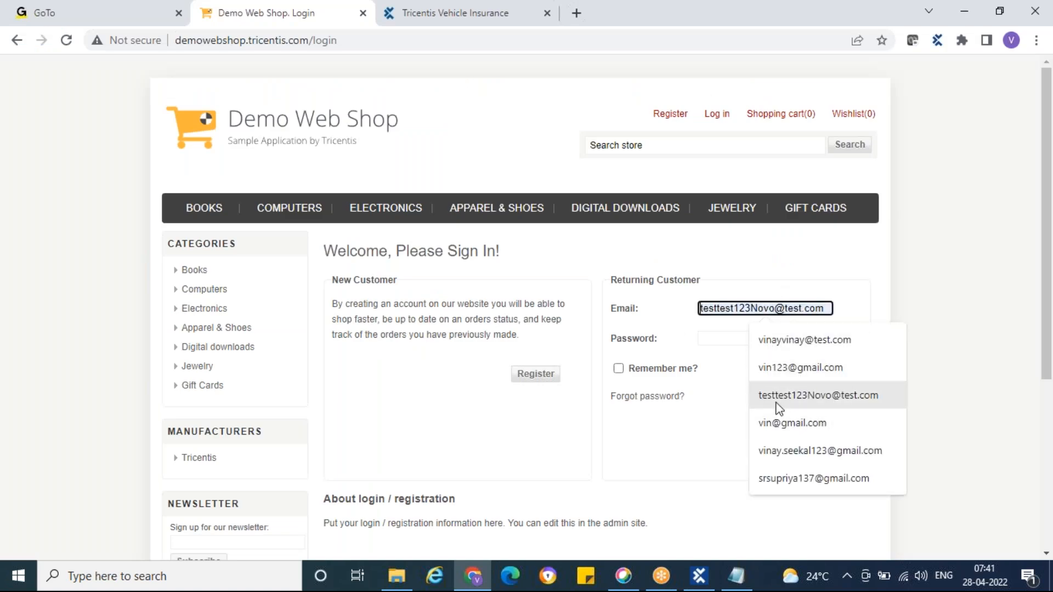
pyautogui.click(968, 354)
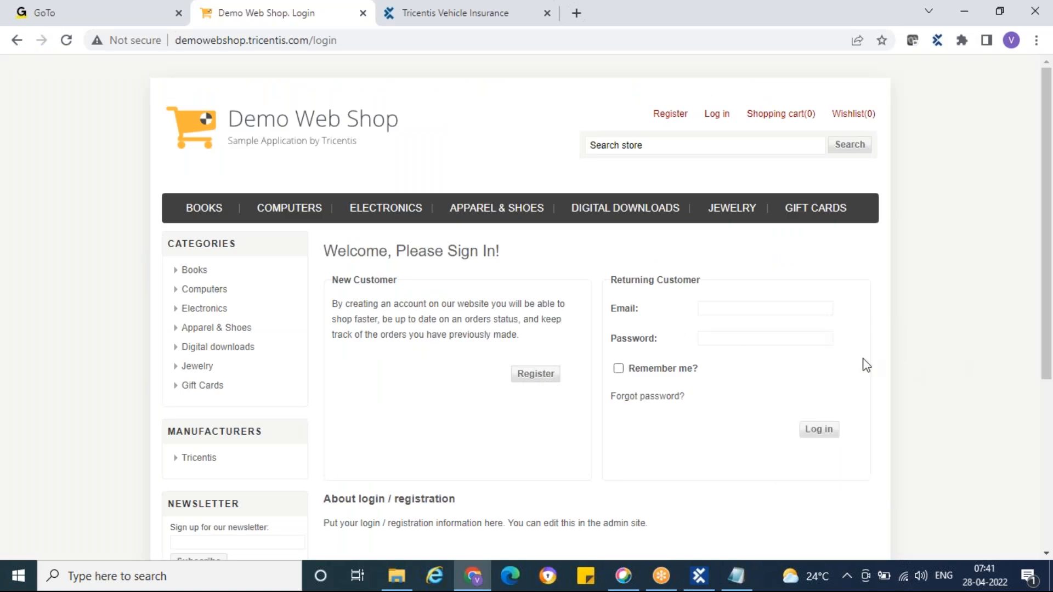
# Step: Switch back to Tosca Commander and enter the account password as the Password value of the Enter Login details step
pyautogui.click(698, 576)
pyautogui.click(580, 285)
pyautogui.write('Qwerty1#')
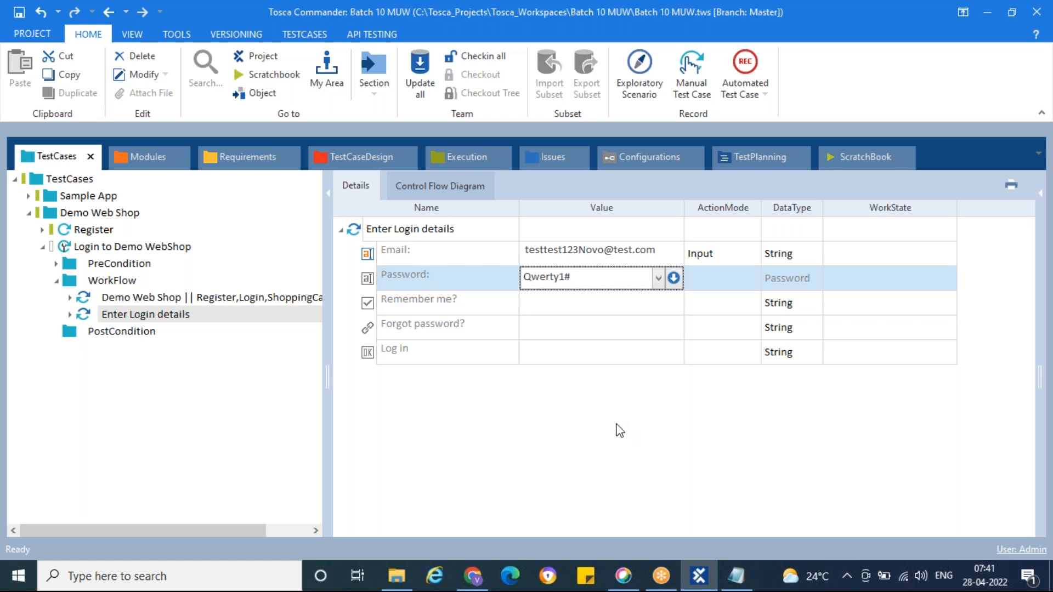
pyautogui.press('Return')
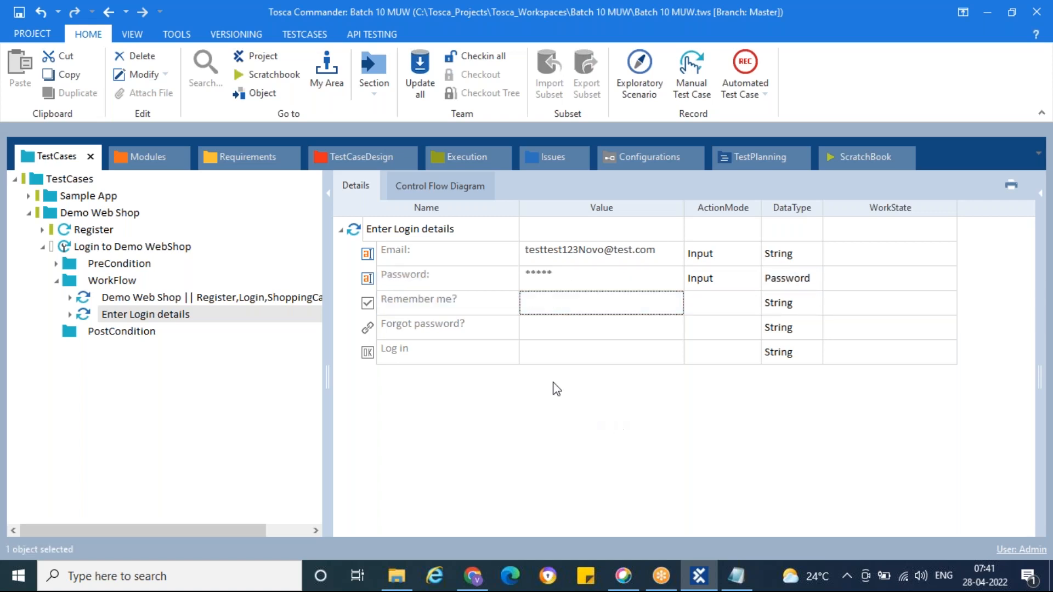
# Step: Set the Log in button's value to Click in the Enter Login details step
pyautogui.click(628, 359)
pyautogui.click(657, 352)
pyautogui.click(538, 369)
pyautogui.click(601, 411)
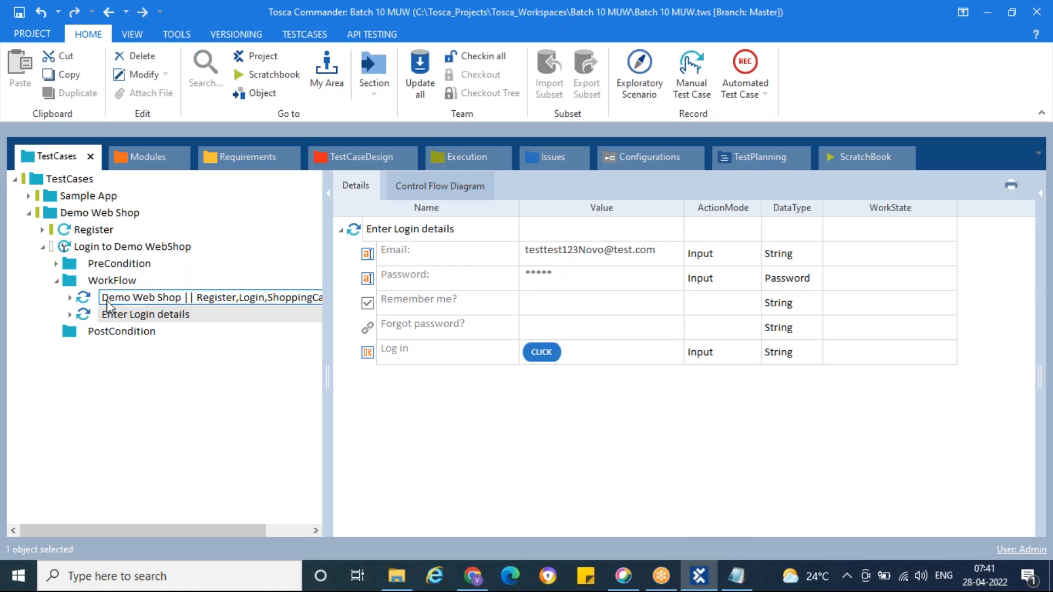
# Step: Switch to Chrome and log in to the Demo Web Shop with the account's e-mail and password
pyautogui.click(473, 575)
pyautogui.click(740, 312)
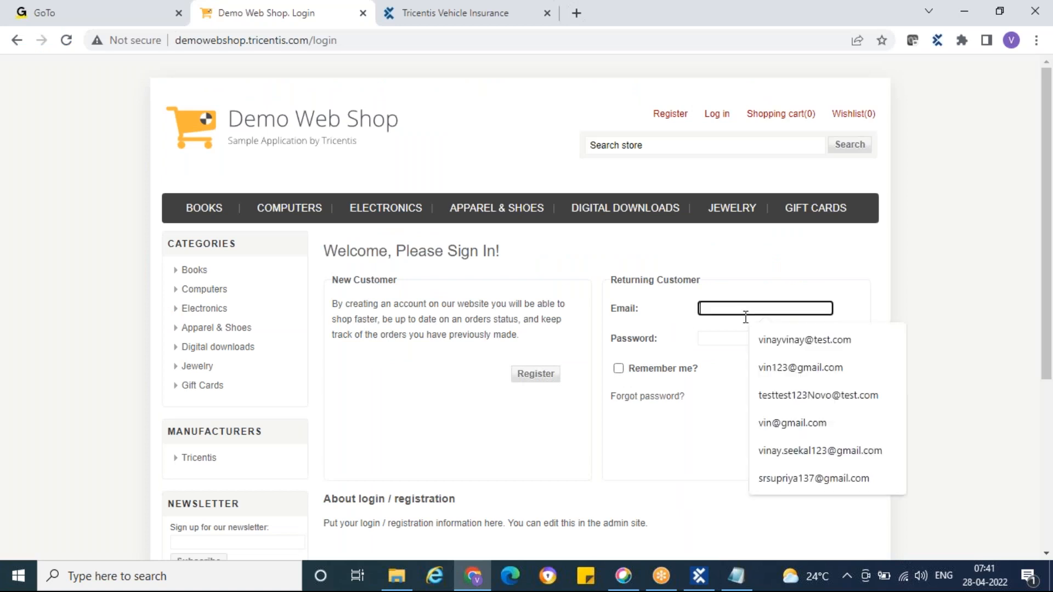
pyautogui.click(792, 392)
pyautogui.click(767, 344)
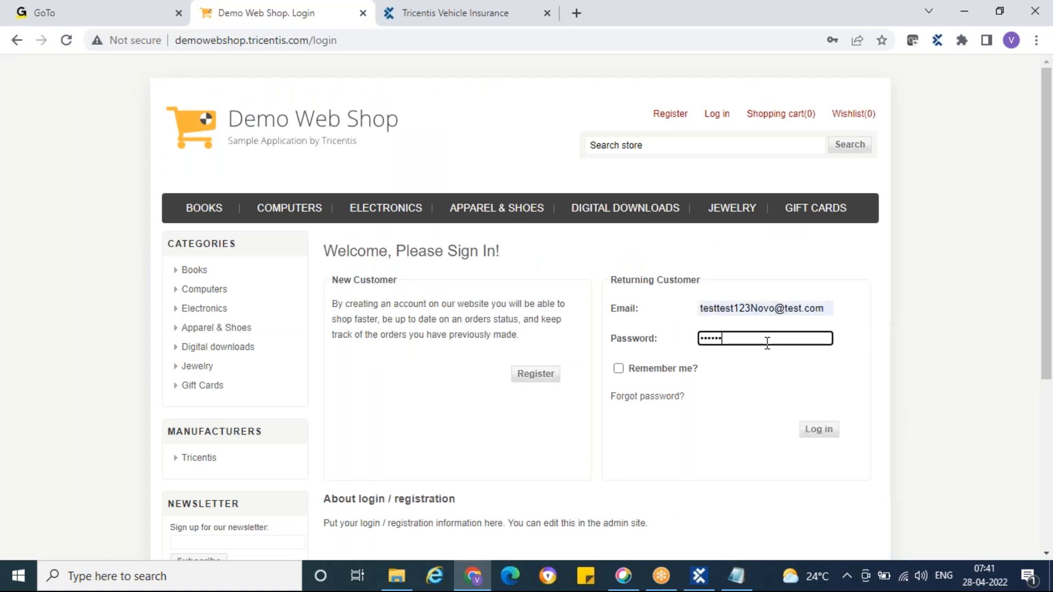
pyautogui.click(818, 430)
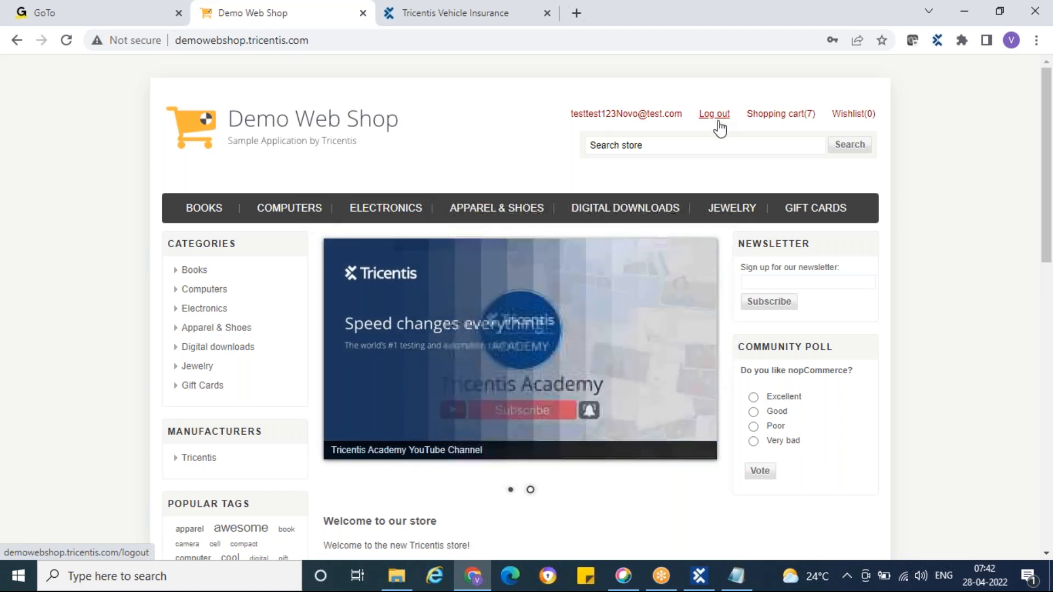
pyautogui.rightClick(665, 346)
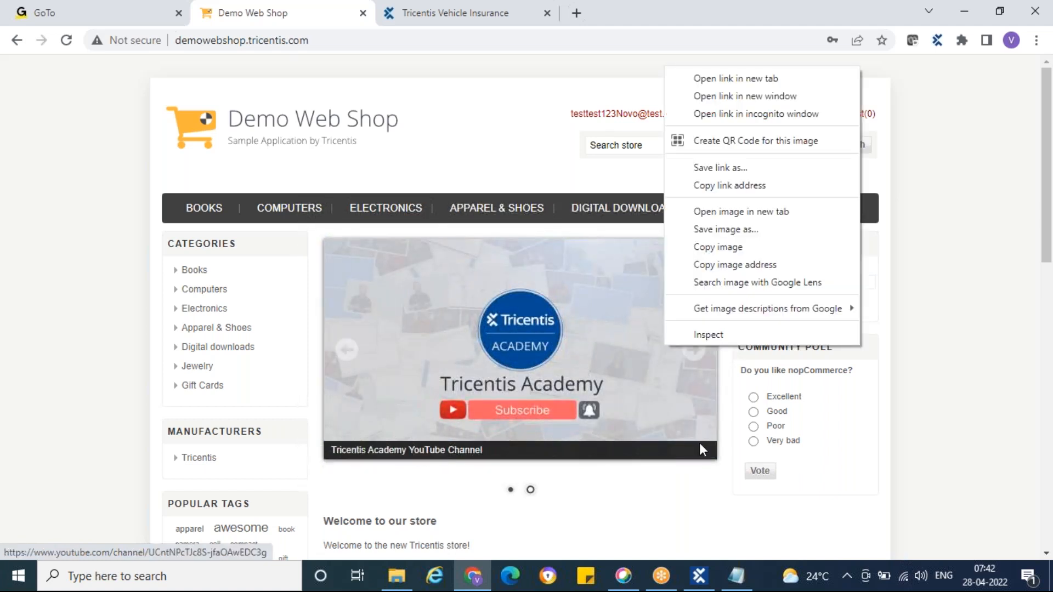
pyautogui.click(950, 418)
# Step: Switch to Tosca Commander and start an application scan of the Demo Web Shop window from the Demo Web Shop modules folder
pyautogui.click(698, 576)
pyautogui.click(148, 157)
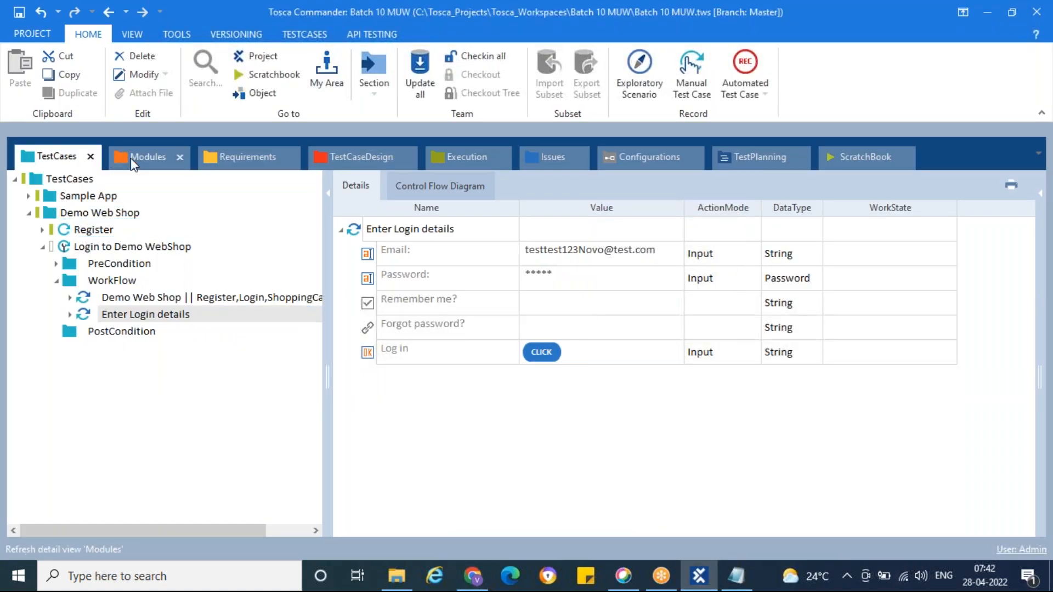
pyautogui.rightClick(90, 246)
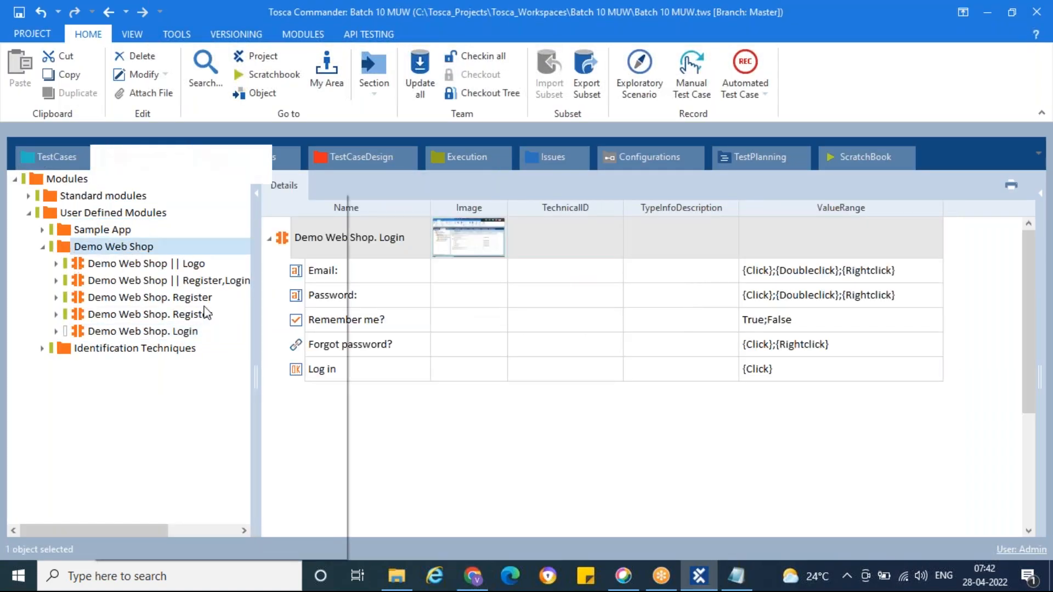
pyautogui.moveTo(334, 310)
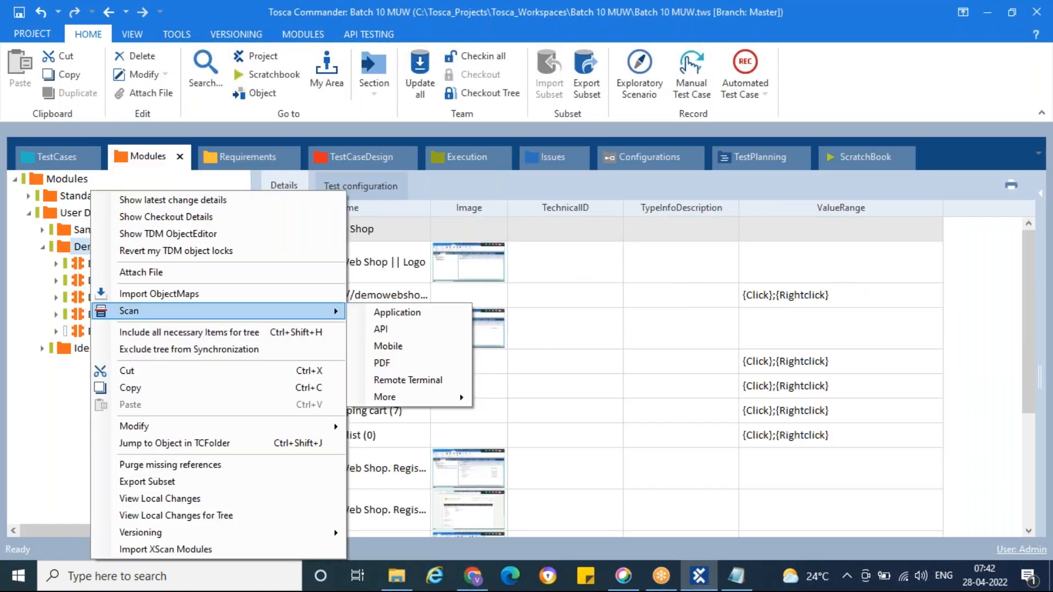
pyautogui.click(373, 311)
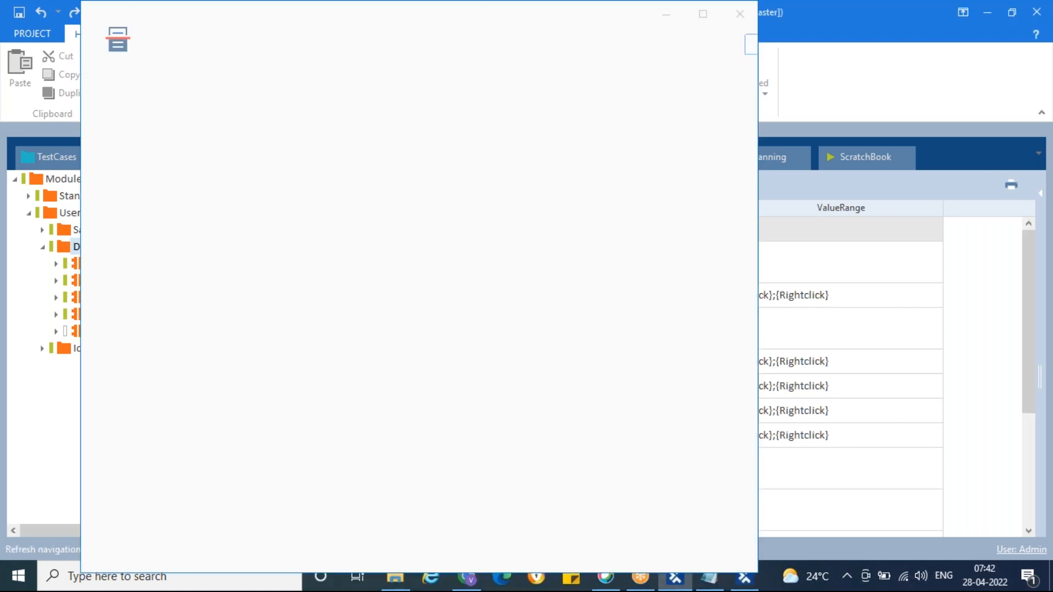
pyautogui.click(211, 160)
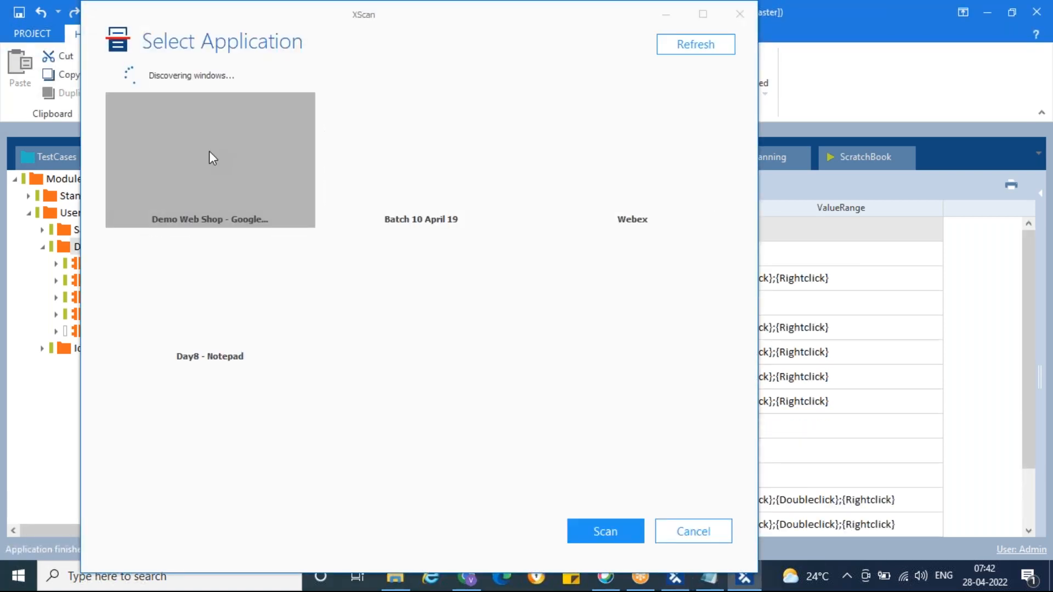
pyautogui.doubleClick(210, 154)
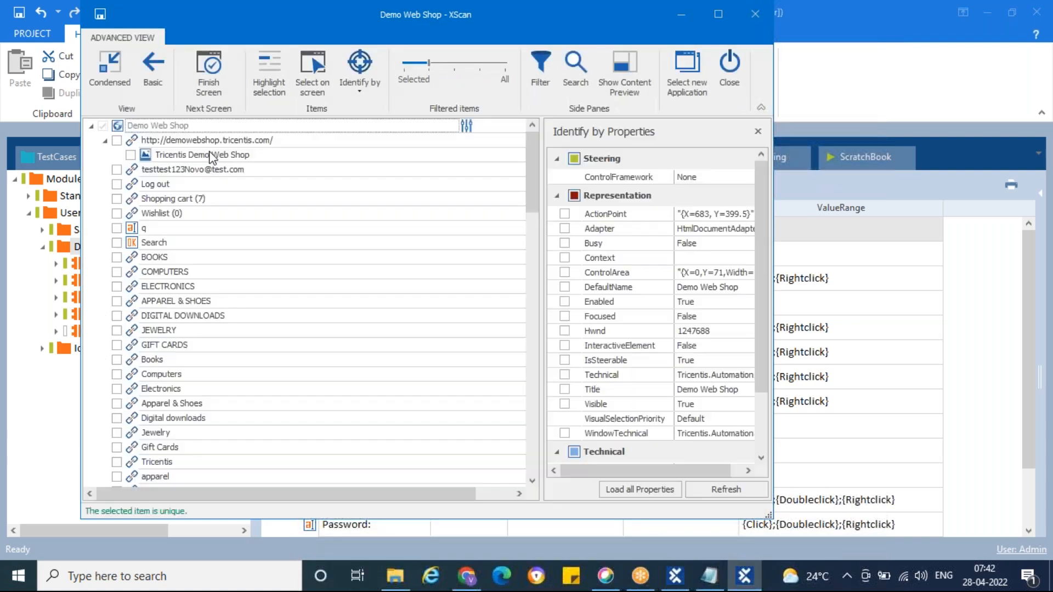
# Step: Include the account e-mail, Log out, Shopping cart and Wishlist links in the scan, save them as a module and close the scan
pyautogui.click(133, 171)
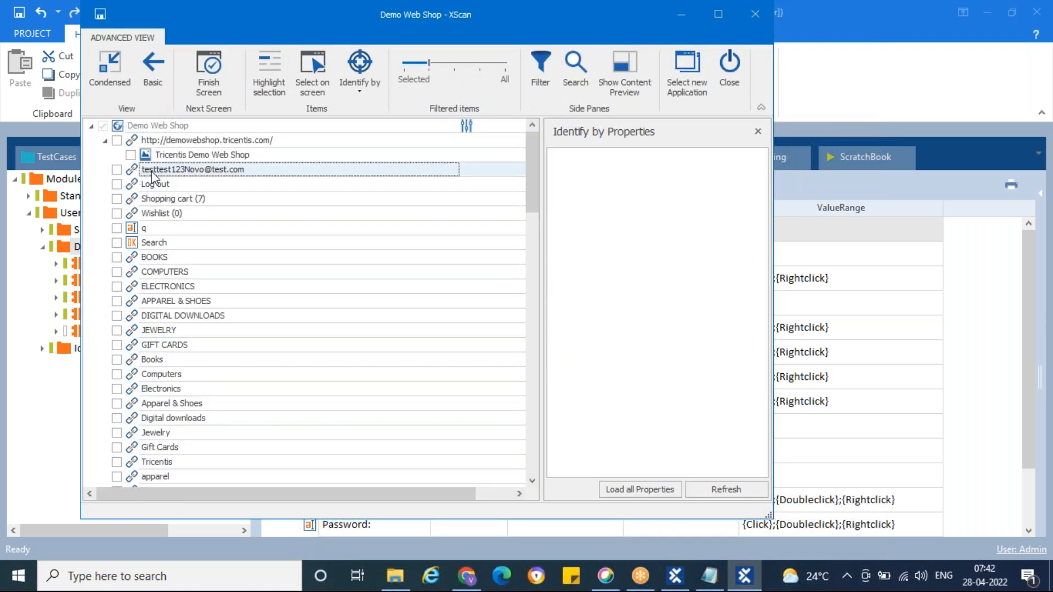
pyautogui.click(117, 171)
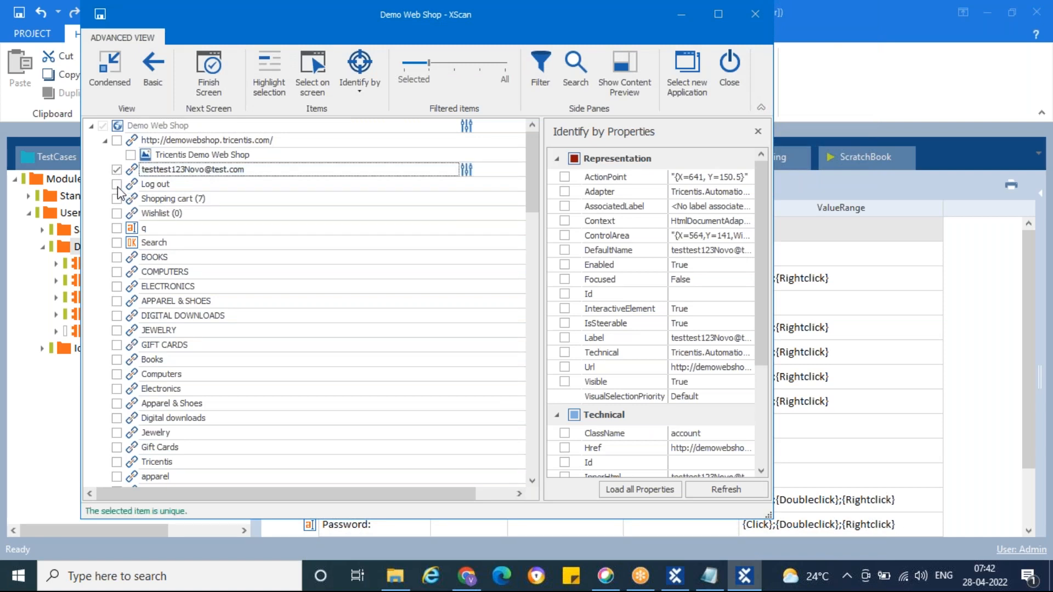
pyautogui.click(155, 184)
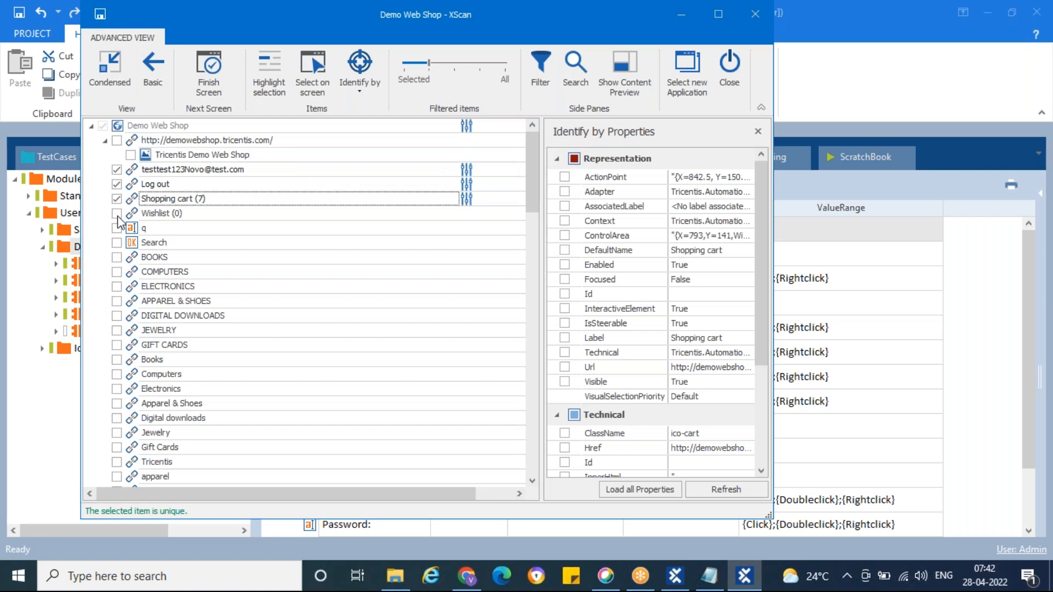
pyautogui.click(117, 214)
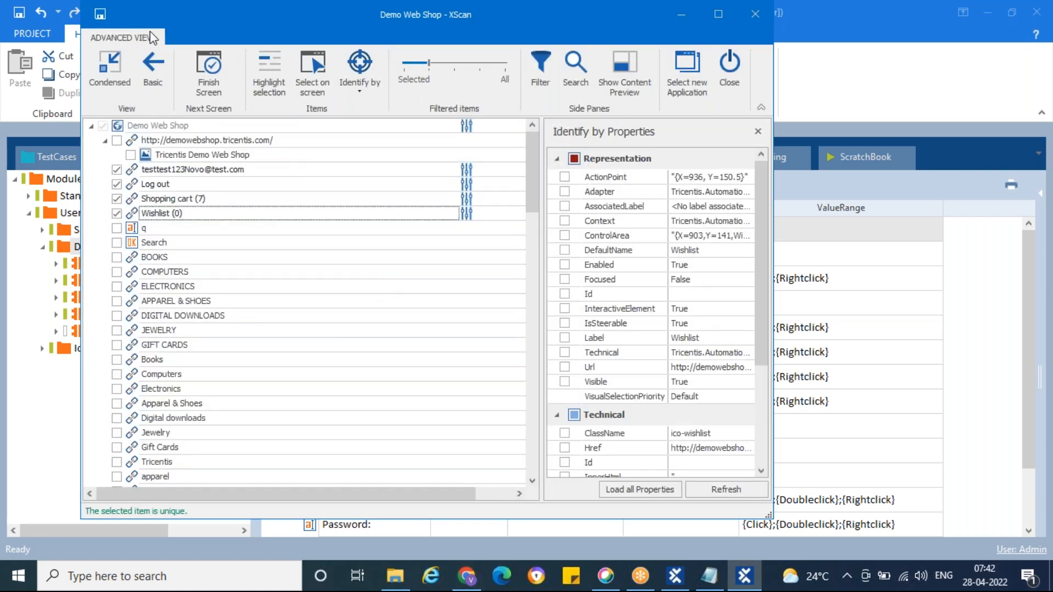
pyautogui.click(210, 71)
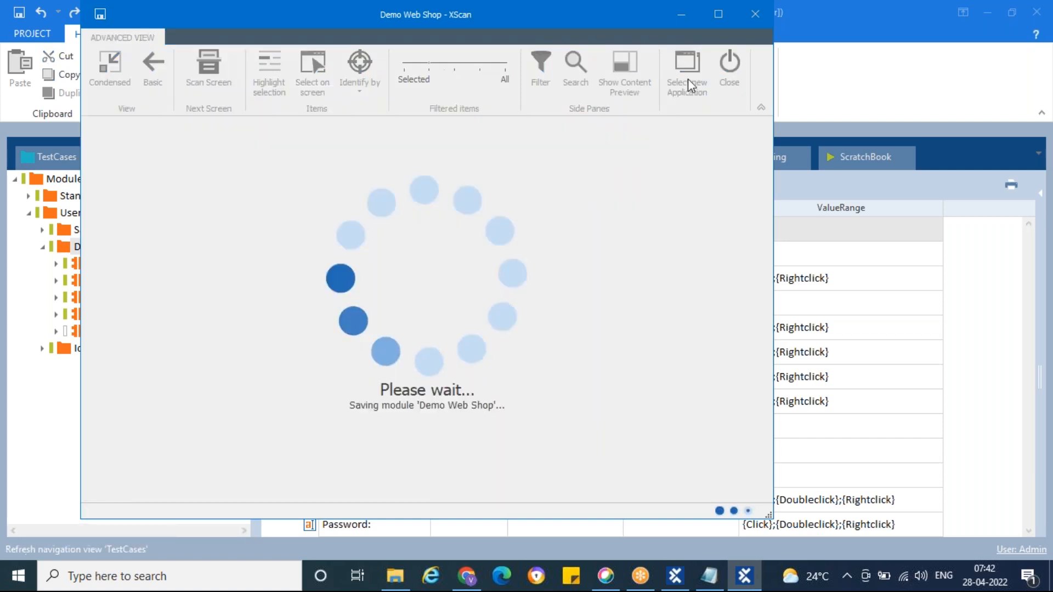
pyautogui.click(729, 62)
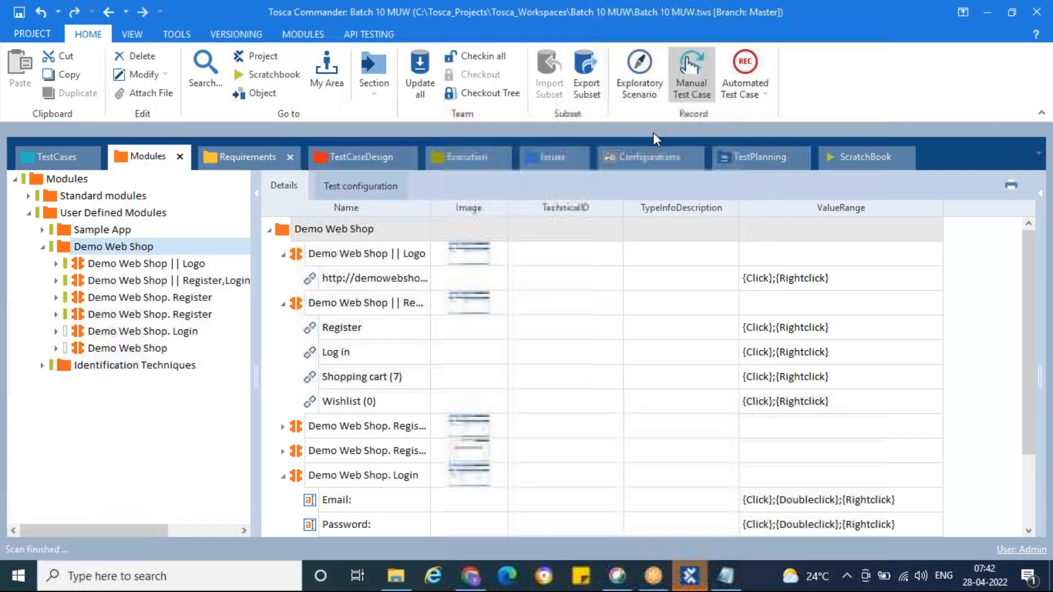
# Step: Review the scanned Demo Web Shop module and add it as a test step in the PostCondition folder of Login to Demo WebShop
pyautogui.click(131, 352)
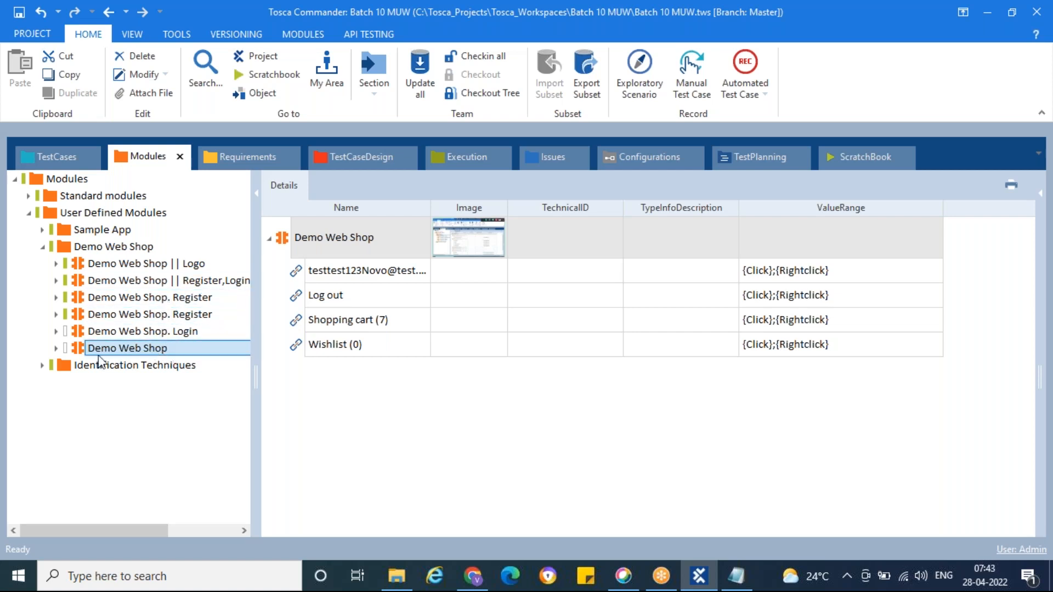
pyautogui.moveTo(82, 353)
pyautogui.mouseDown()
pyautogui.moveTo(49, 198)
pyautogui.moveTo(53, 158)
pyautogui.moveTo(125, 222)
pyautogui.moveTo(83, 283)
pyautogui.moveTo(110, 298)
pyautogui.moveTo(116, 334)
pyautogui.moveTo(70, 353)
pyautogui.mouseUp()
pyautogui.click(97, 332)
pyautogui.click(110, 351)
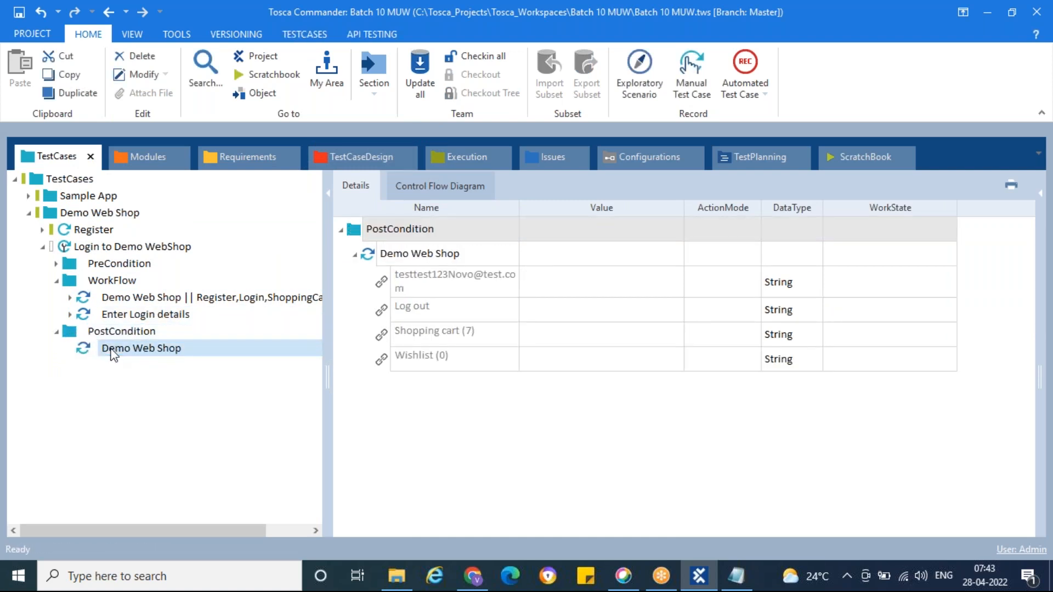
# Step: Rename the PostCondition test step as "Verify if we are logged in to our profile"
pyautogui.doubleClick(196, 349)
pyautogui.hotkey('ctrl', 'a')
pyautogui.write('Verify if we are')
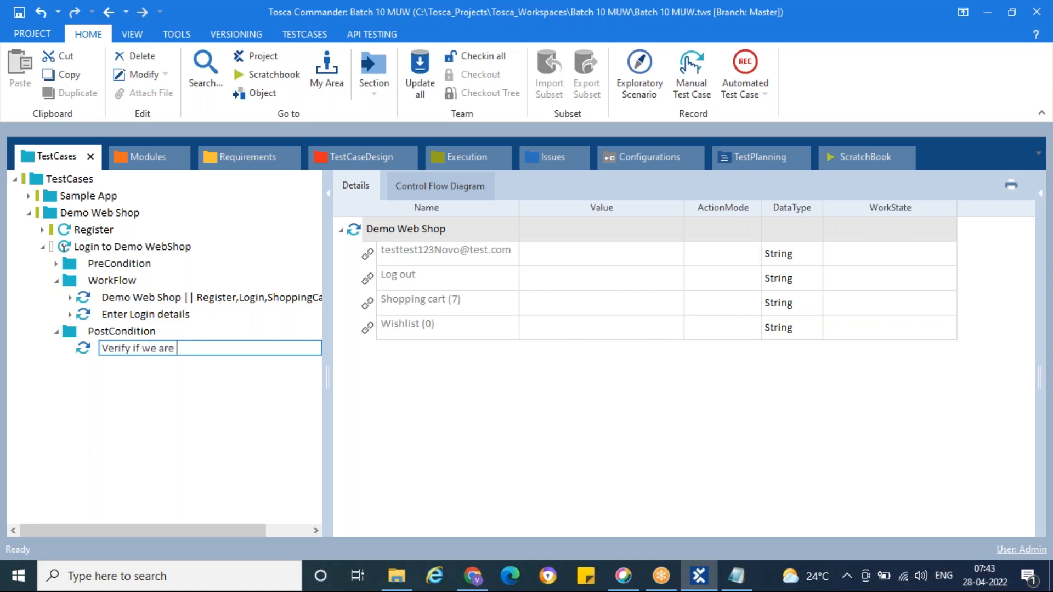
pyautogui.write(' logged in to our profile')
pyautogui.press('Return')
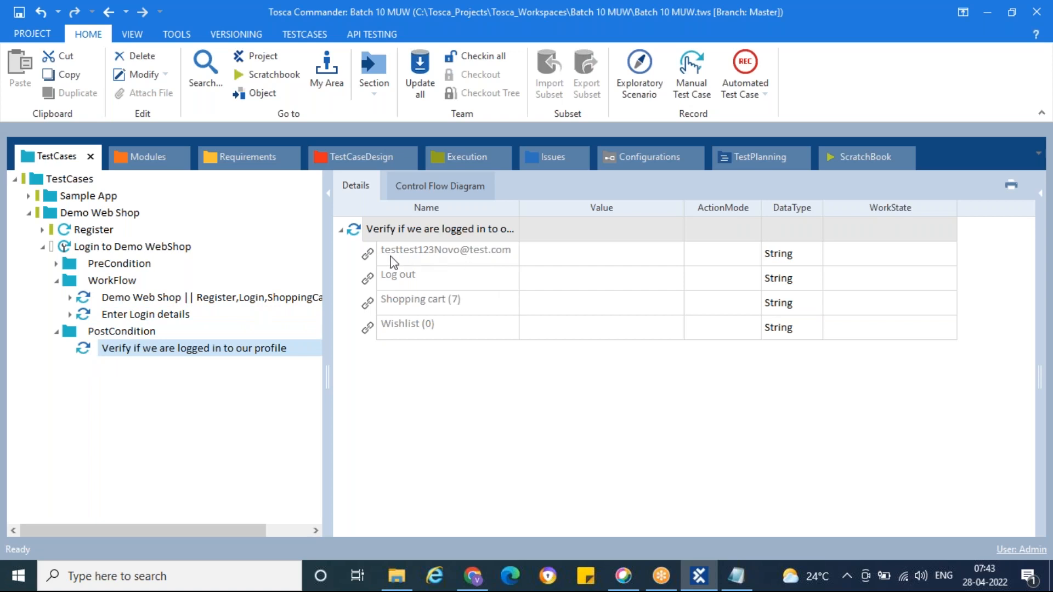
# Step: Set the account e-mail link to verify Exists == True in the PostCondition step and collapse the WorkFlow and PostCondition folders
pyautogui.click(581, 260)
pyautogui.click(636, 263)
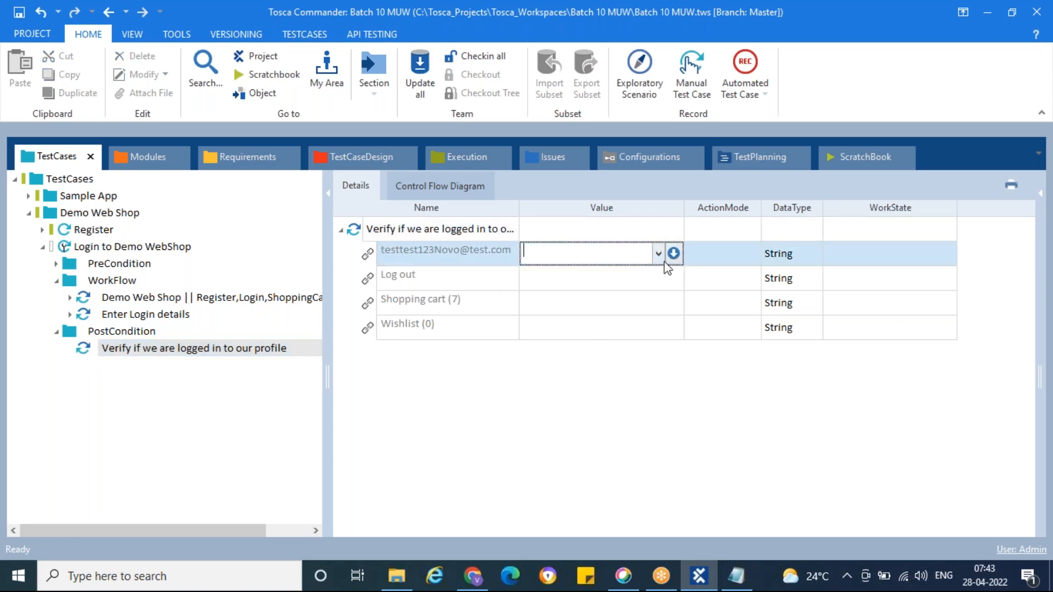
pyautogui.click(673, 253)
pyautogui.click(615, 274)
pyautogui.click(584, 304)
pyautogui.click(690, 276)
pyautogui.write('Truye')
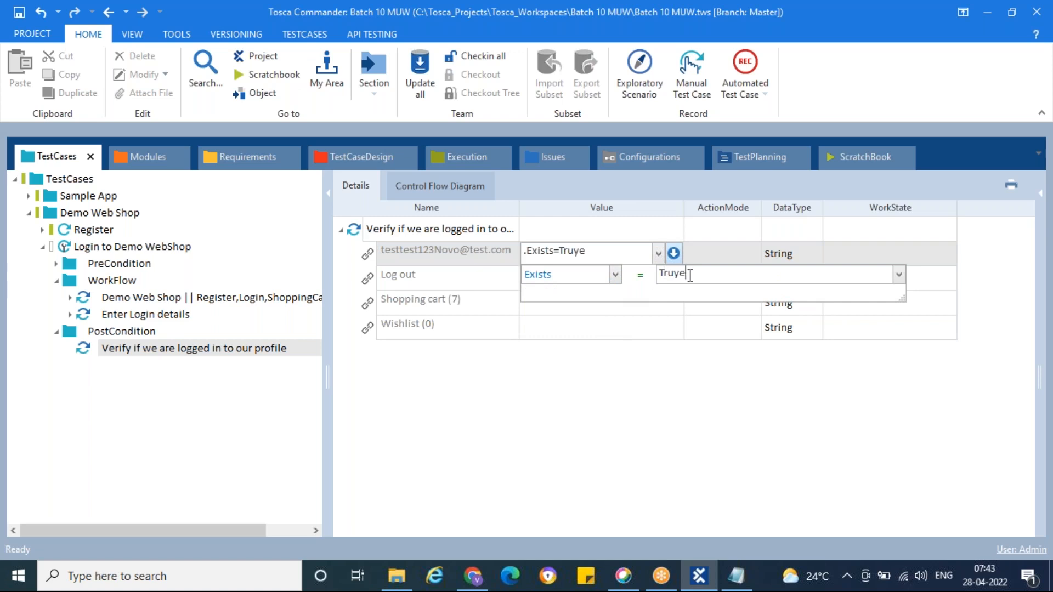
pyautogui.press('BackSpace')
pyautogui.press('BackSpace')
pyautogui.write('e')
pyautogui.click(718, 260)
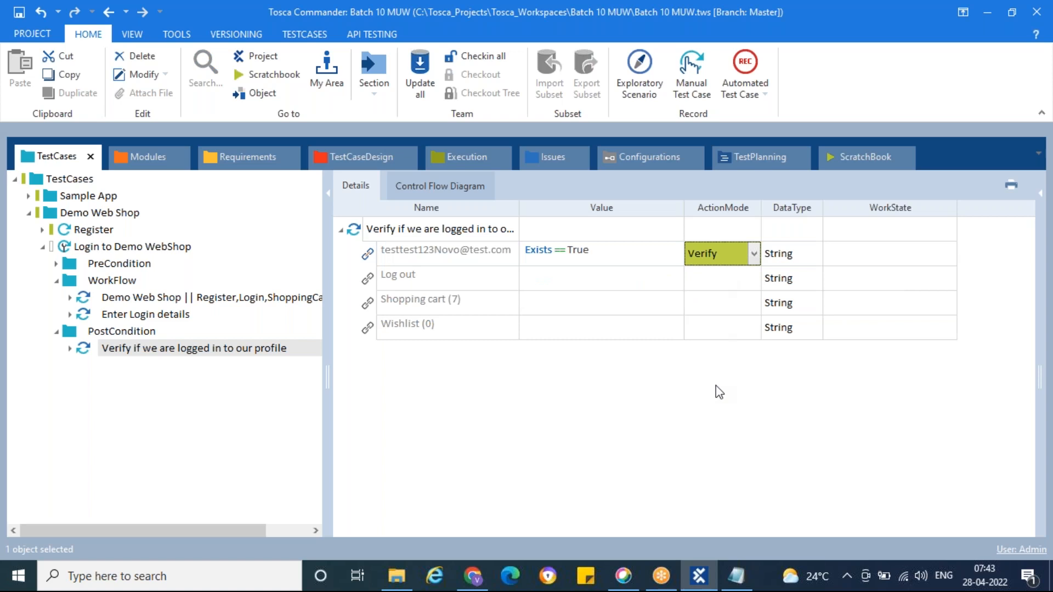
pyautogui.click(57, 280)
pyautogui.click(56, 301)
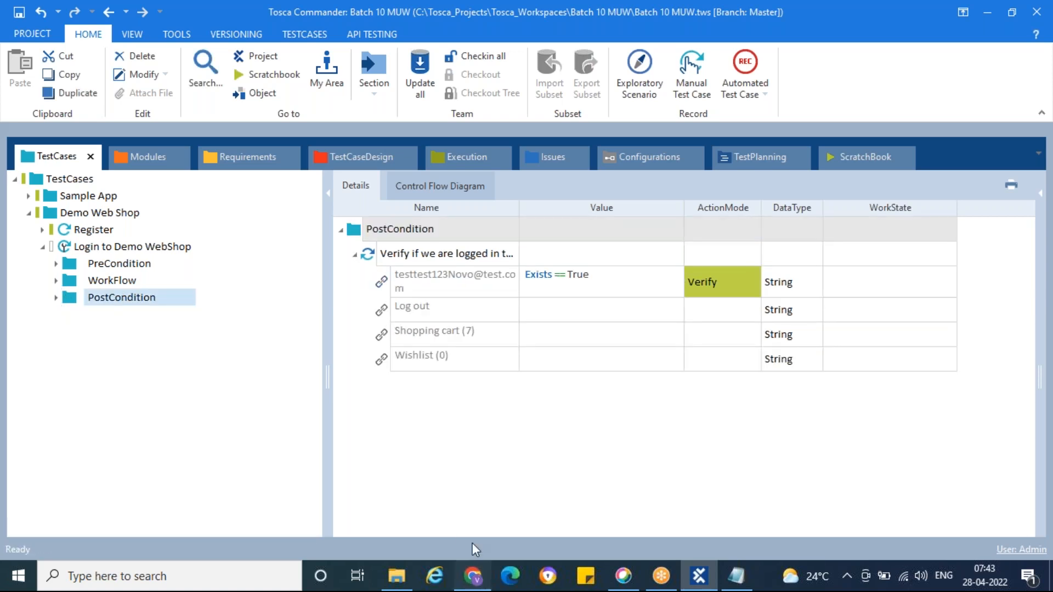
# Step: Switch to Chrome, log out of the Demo Web Shop and close its browser tab
pyautogui.click(472, 576)
pyautogui.click(714, 113)
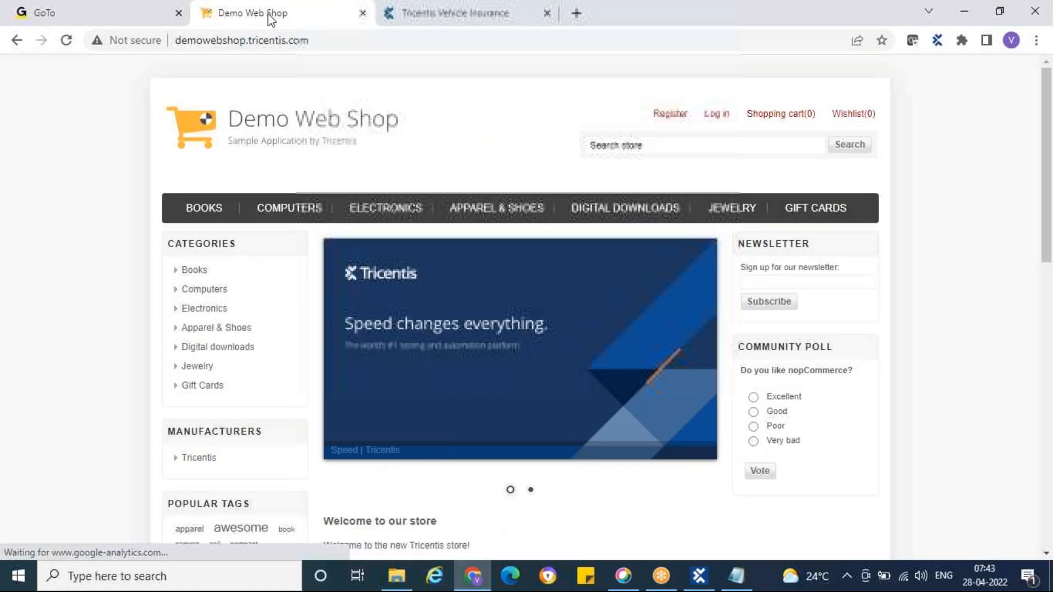
pyautogui.rightClick(274, 14)
pyautogui.click(312, 192)
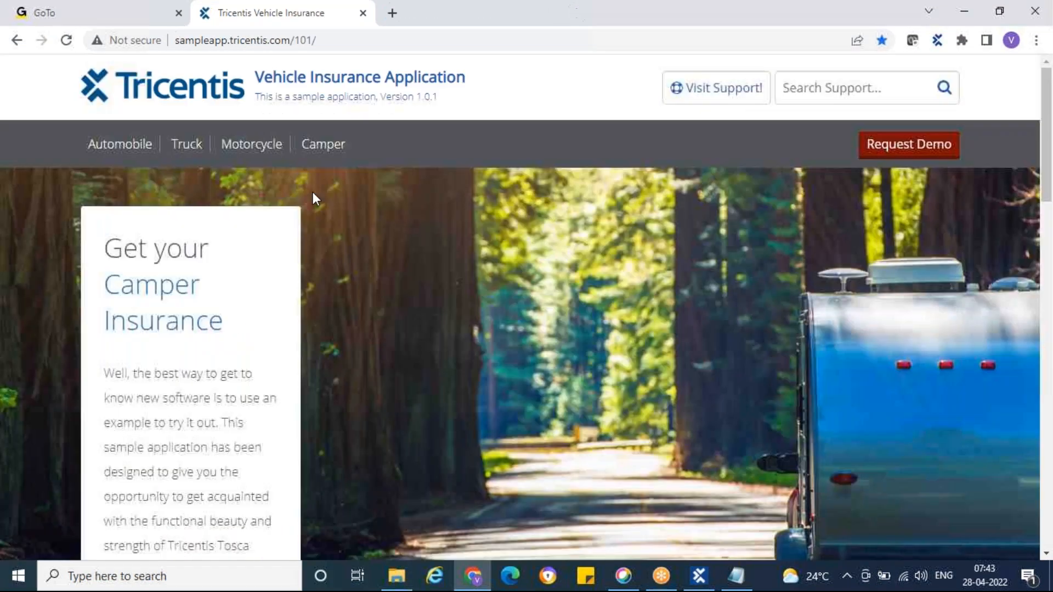
# Step: Switch to Tosca Commander and set the Login to Demo WebShop test case's WorkState to IN_WORK and finally to COMPLETED
pyautogui.click(698, 576)
pyautogui.click(82, 247)
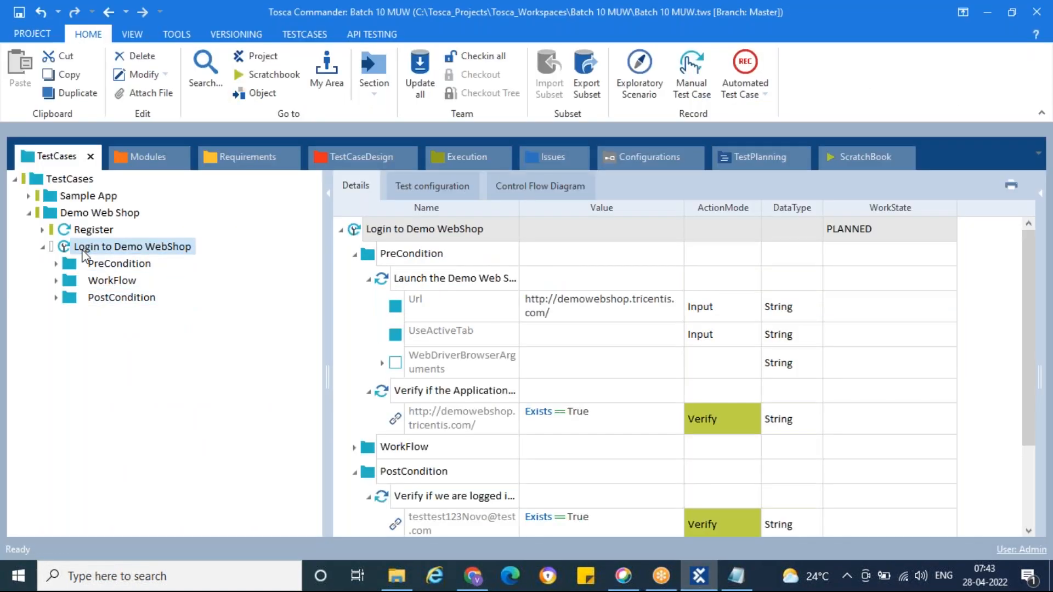
pyautogui.click(948, 230)
pyautogui.click(949, 229)
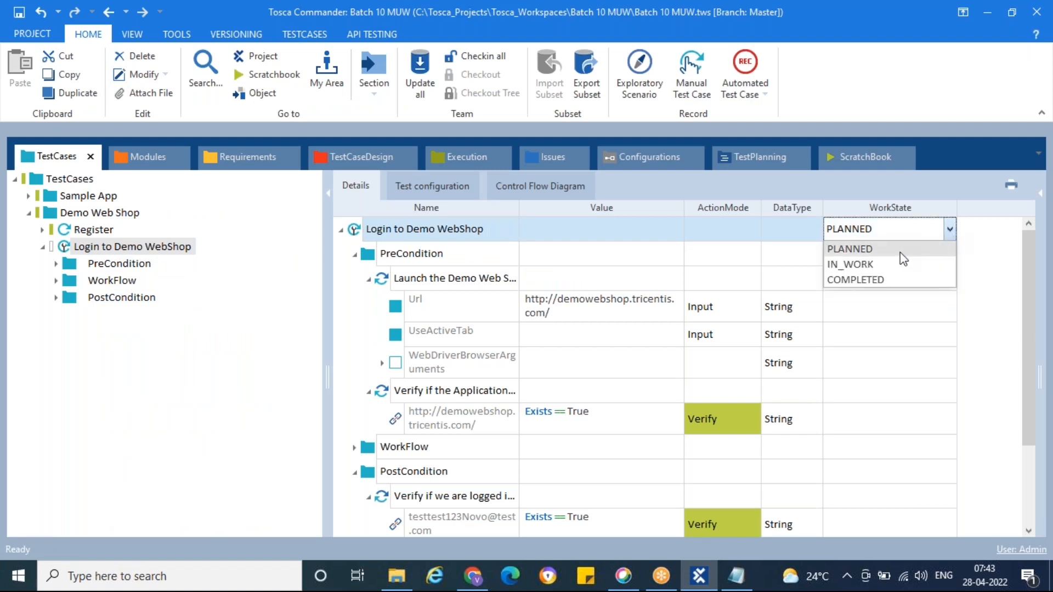
pyautogui.click(877, 264)
pyautogui.click(949, 229)
pyautogui.click(897, 280)
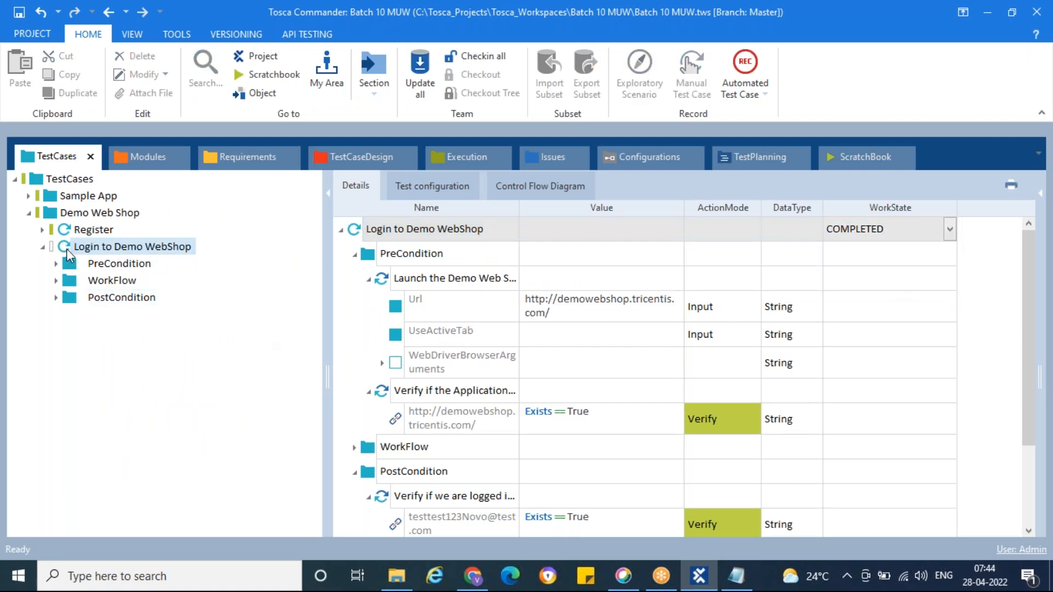
# Step: Run the Login to Demo WebShop test case in ScratchBook, logging in to the shop with the account's e-mail and password
pyautogui.rightClick(61, 245)
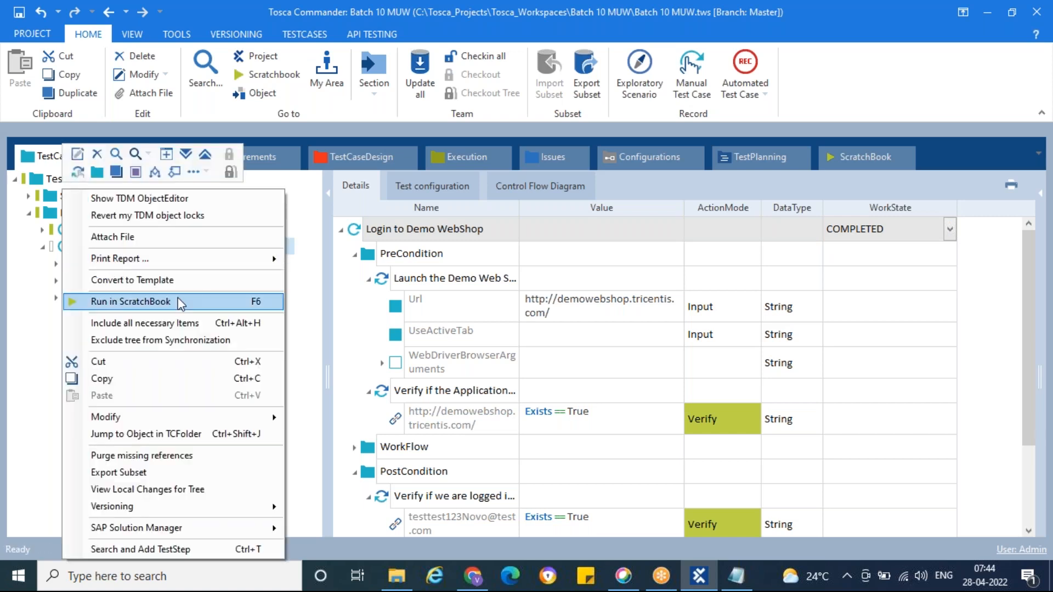
pyautogui.click(179, 301)
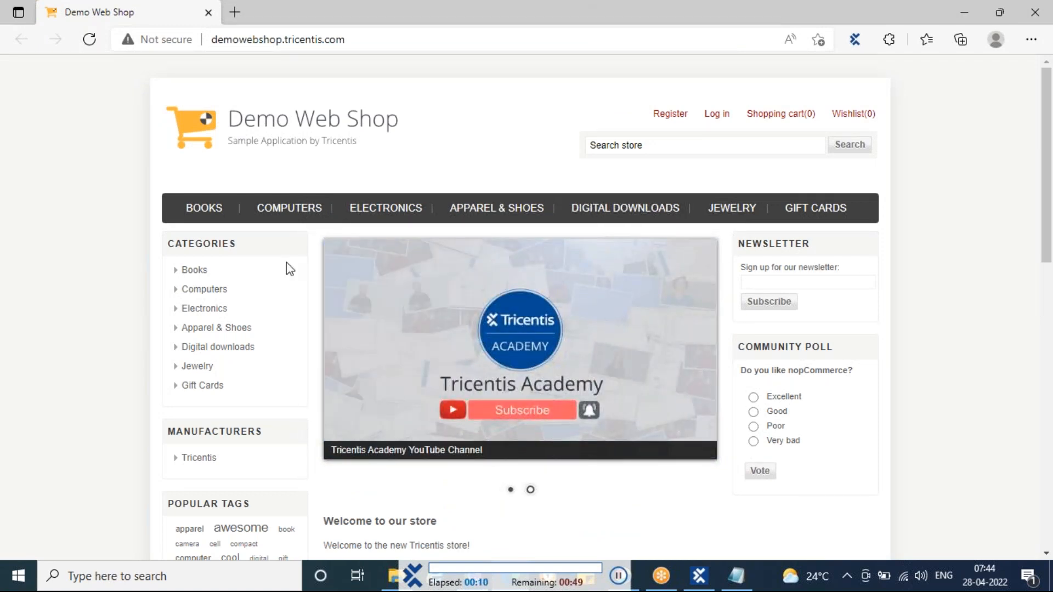
pyautogui.click(713, 116)
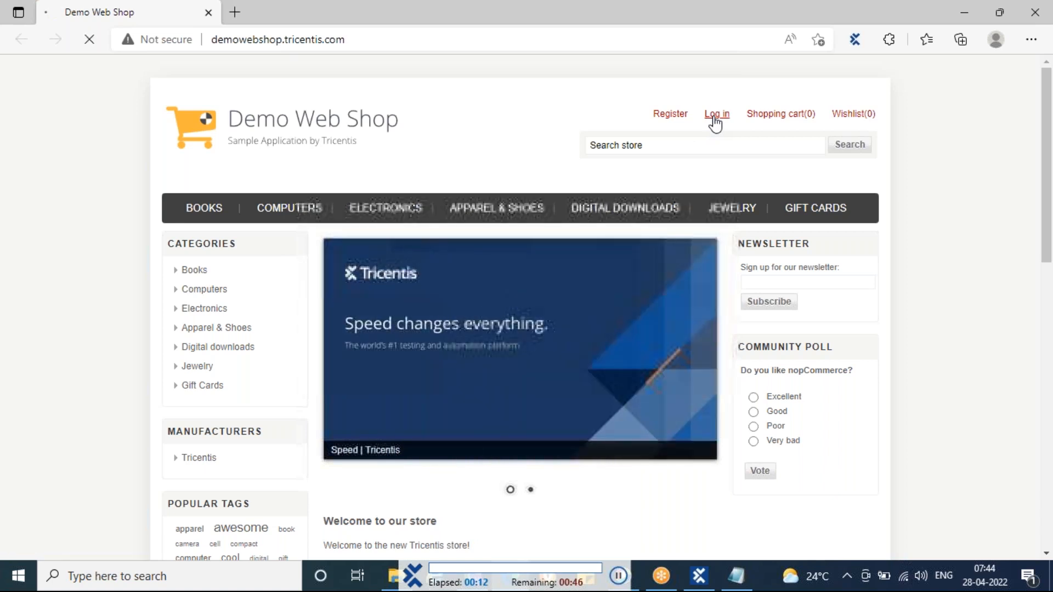
pyautogui.write('testtest123Novo@test.com')
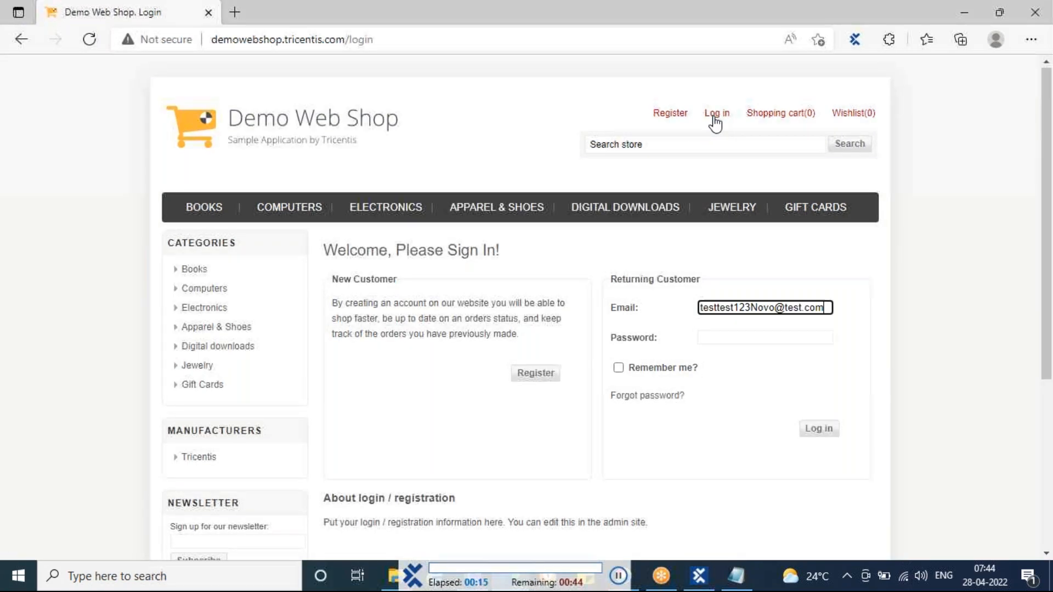
pyautogui.press('Tab')
pyautogui.write('********')
pyautogui.scroll(-2, 795, 274)
pyautogui.click(818, 308)
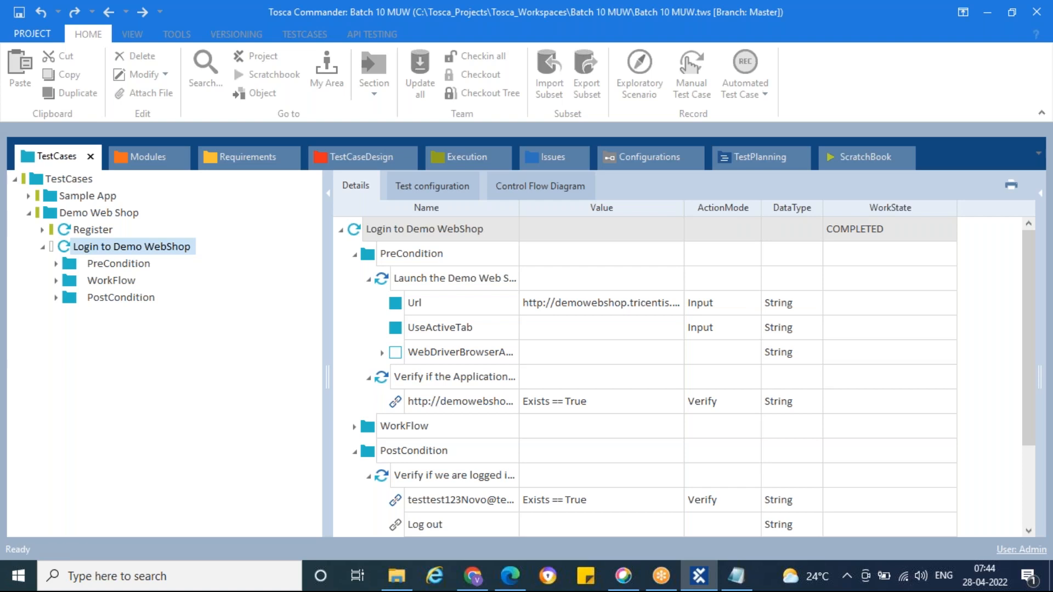
# Step: Open the ScratchBook results and expand all the executed test steps
pyautogui.click(863, 157)
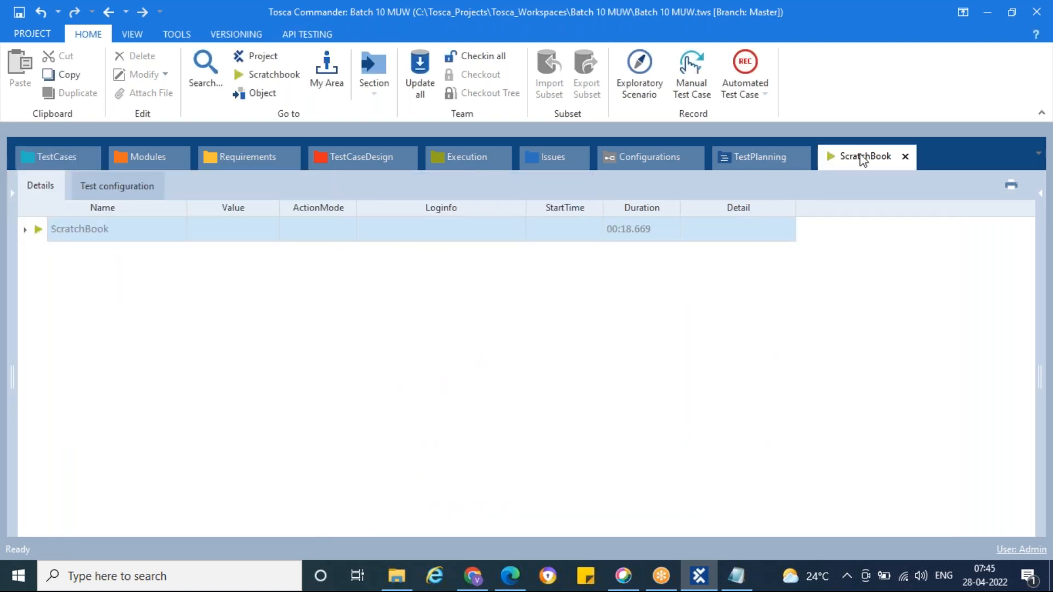
pyautogui.click(26, 229)
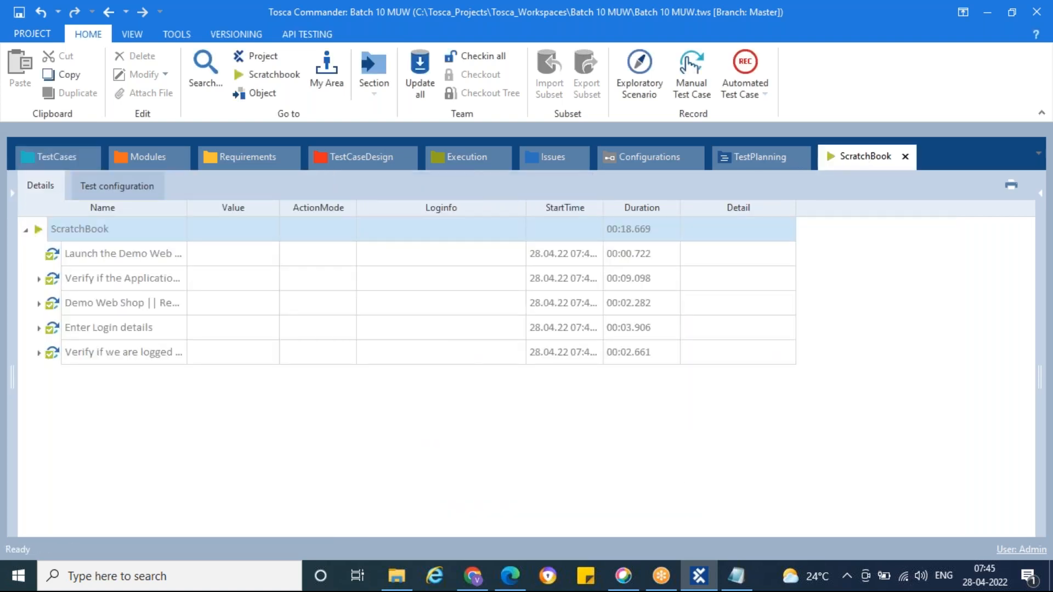
pyautogui.click(38, 352)
pyautogui.click(38, 327)
pyautogui.click(39, 302)
pyautogui.click(41, 280)
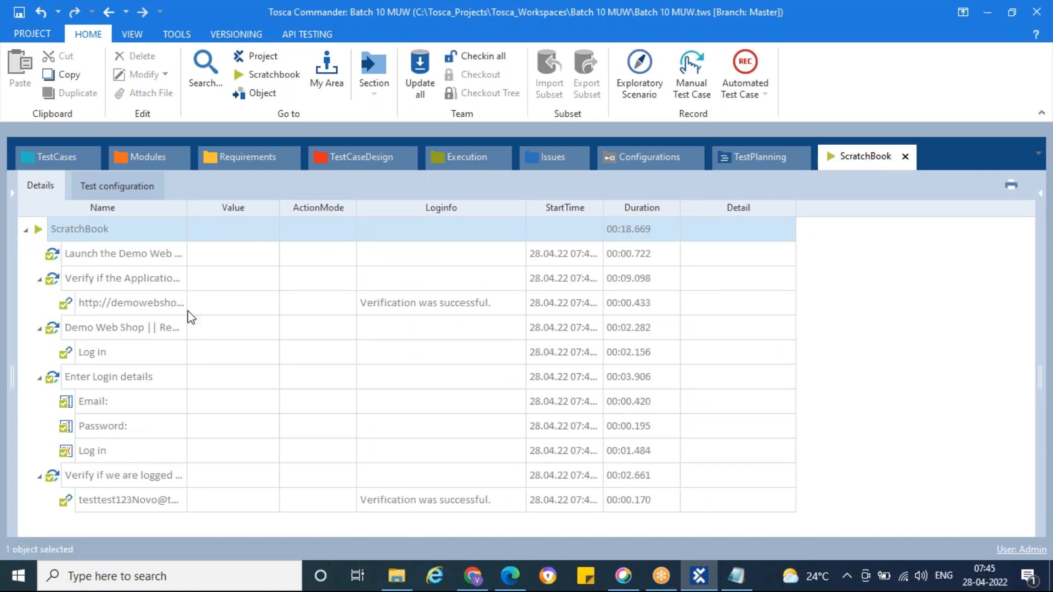
# Step: Examine the log details of the web shop link and account e-mail link verifications in the ScratchBook results
pyautogui.click(493, 308)
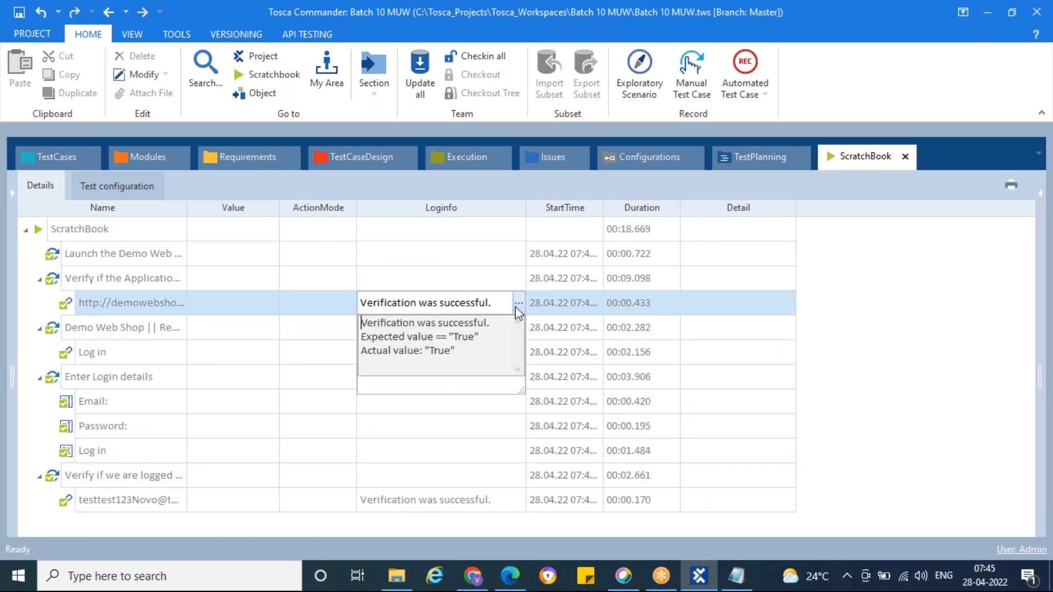
pyautogui.click(460, 411)
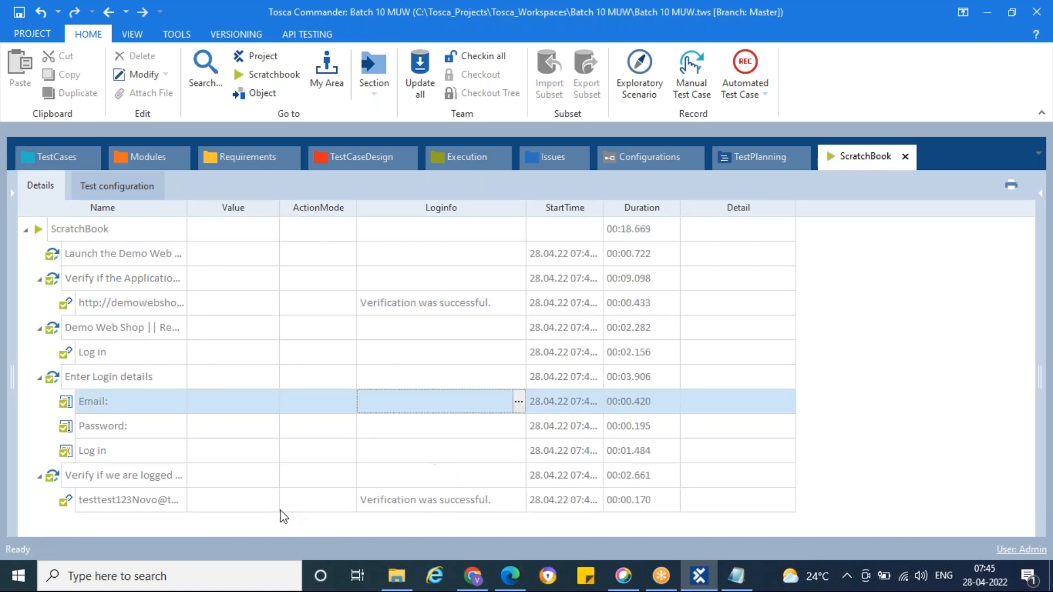
pyautogui.click(500, 501)
pyautogui.click(519, 500)
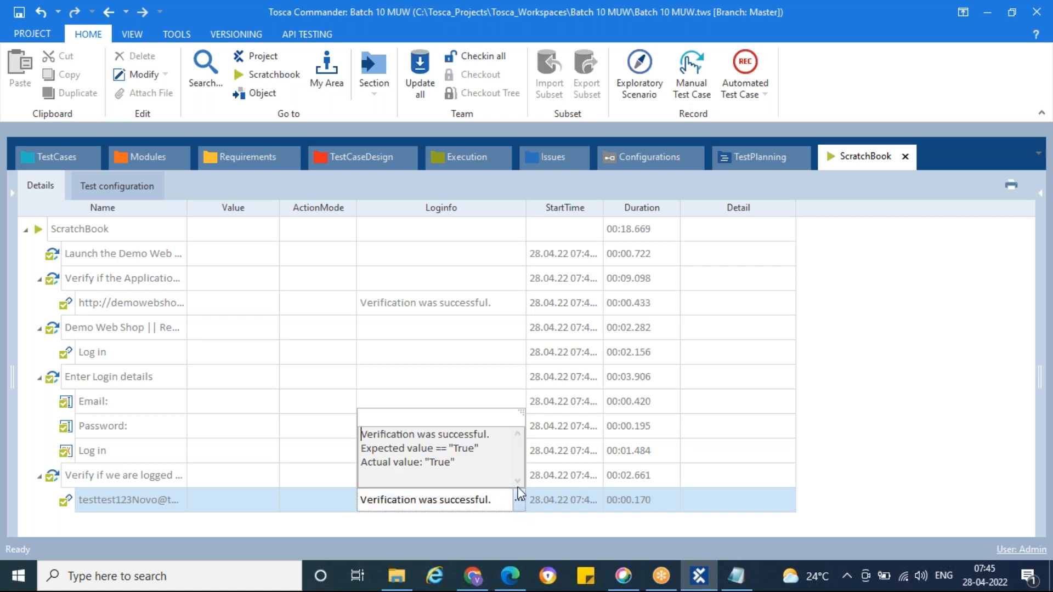
pyautogui.click(475, 376)
# Step: Go back to the test cases, check the Demo Web Shop's login state in Edge, and return to Tosca Commander
pyautogui.click(41, 155)
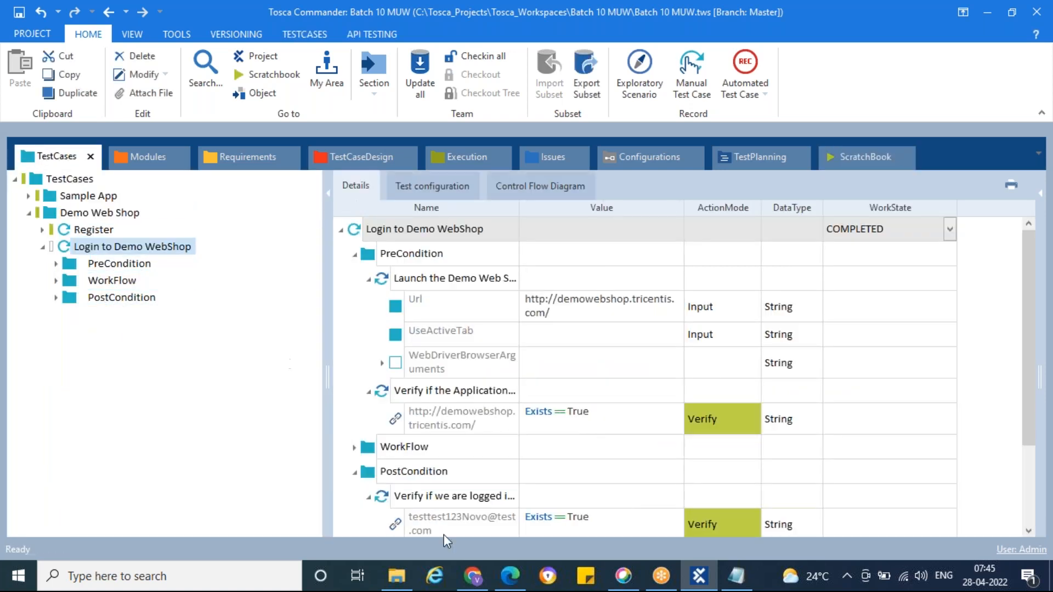
pyautogui.click(475, 578)
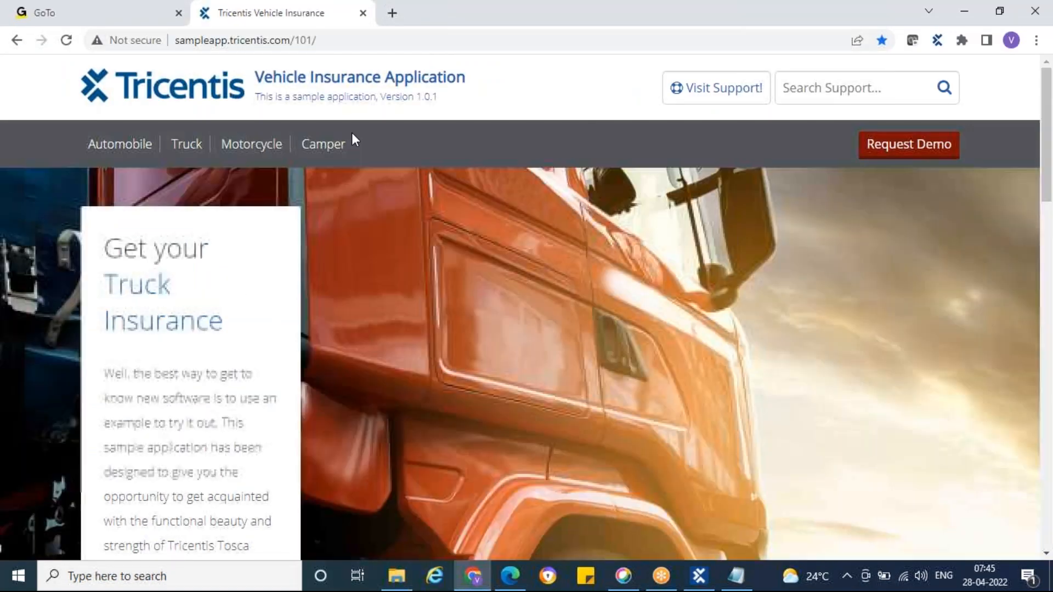
pyautogui.click(511, 577)
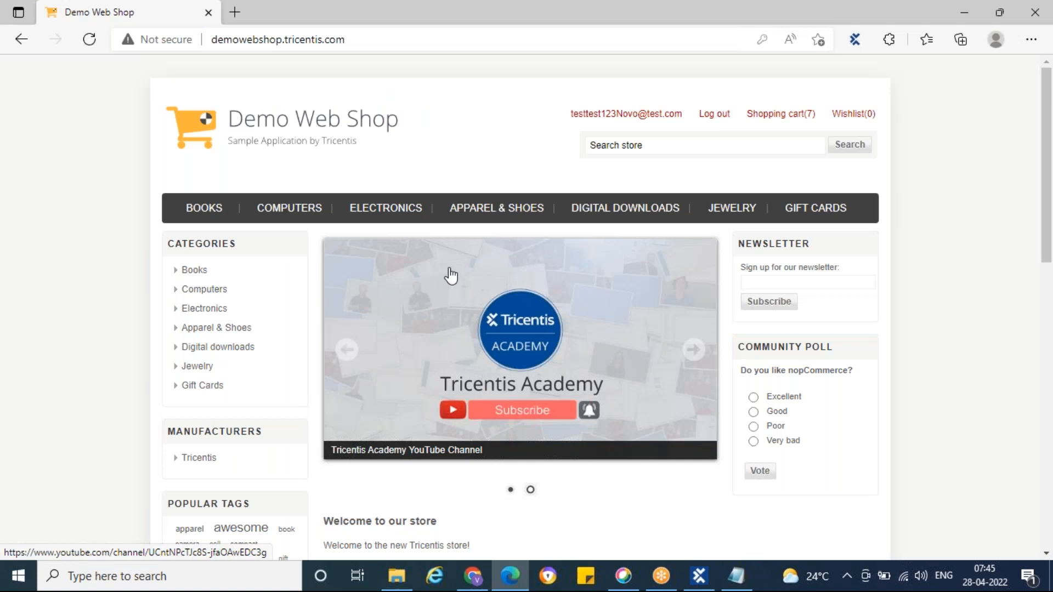
pyautogui.click(699, 576)
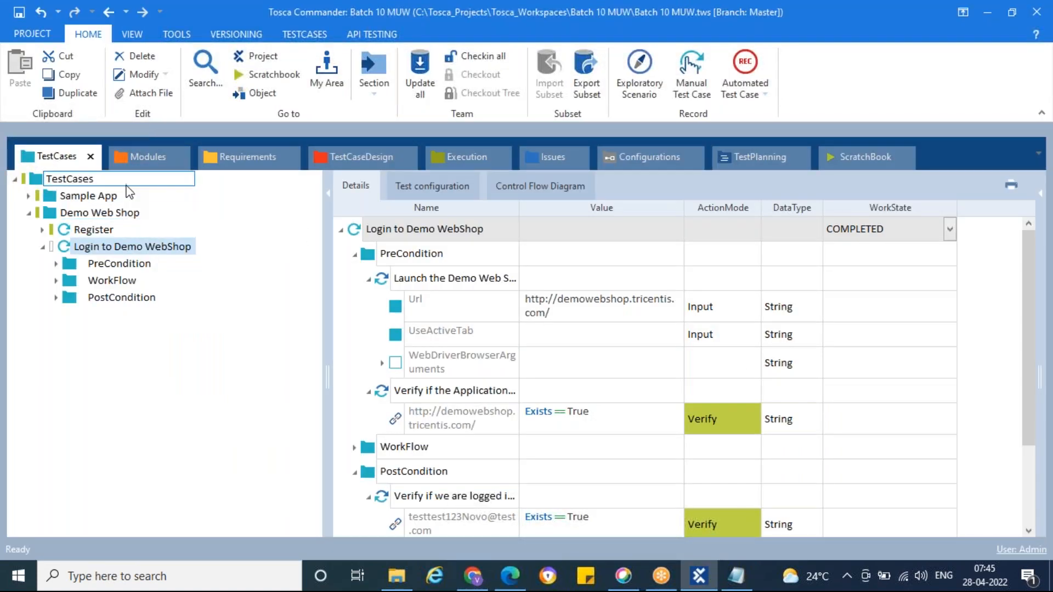
pyautogui.click(64, 248)
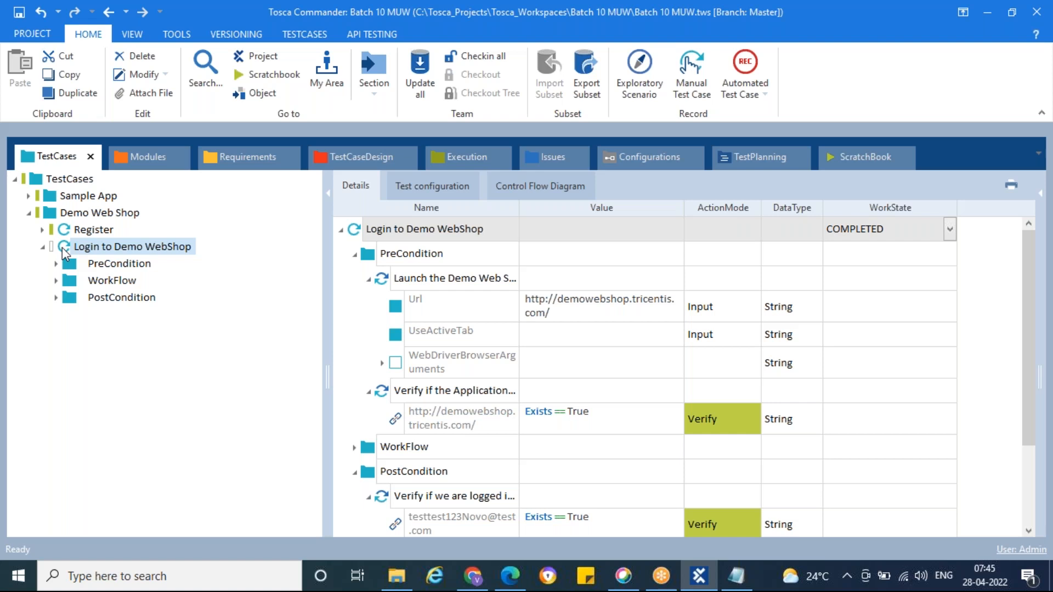
pyautogui.click(99, 249)
pyautogui.click(146, 264)
pyautogui.click(129, 282)
pyautogui.click(510, 576)
pyautogui.click(507, 587)
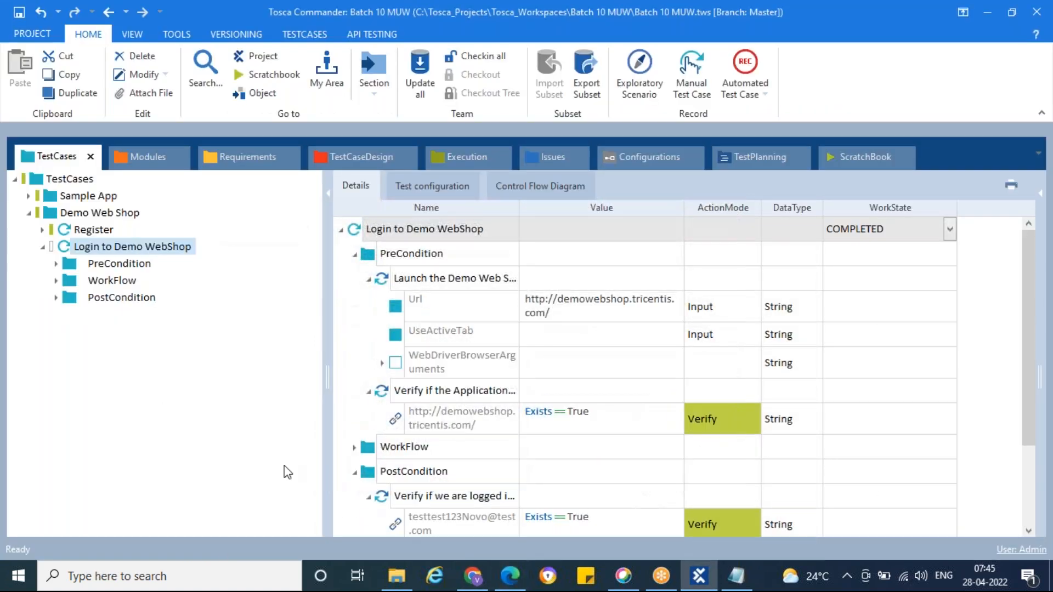
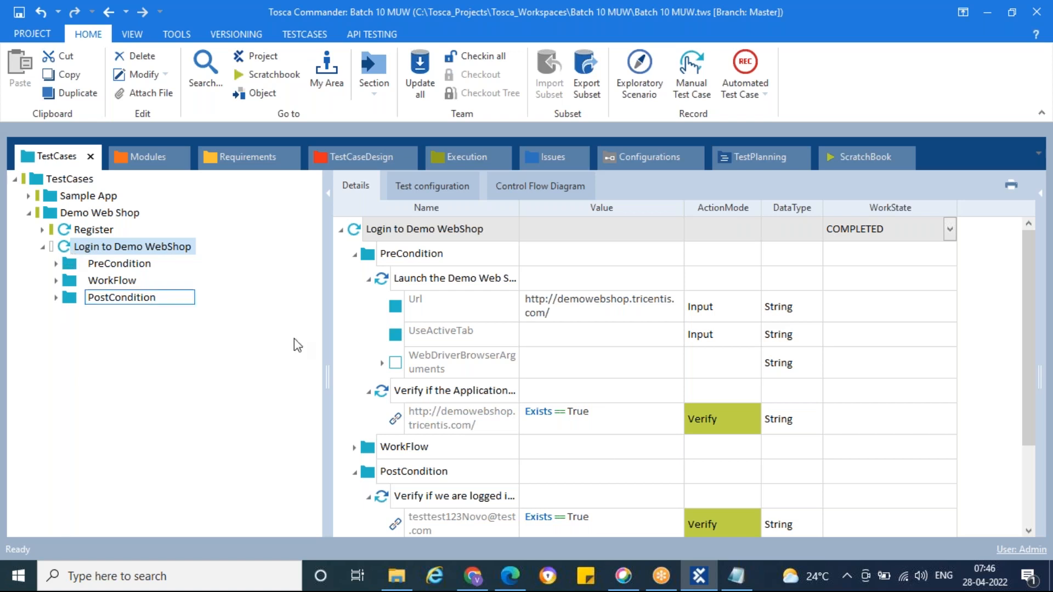
# Step: In the Day8 Notepad notes, add the heading "Library / Reusable Test Step Block (RTB):" below the identification techniques and save the file
pyautogui.click(735, 576)
pyautogui.press('Return')
pyautogui.press('Return')
pyautogui.press('Return')
pyautogui.write('Li')
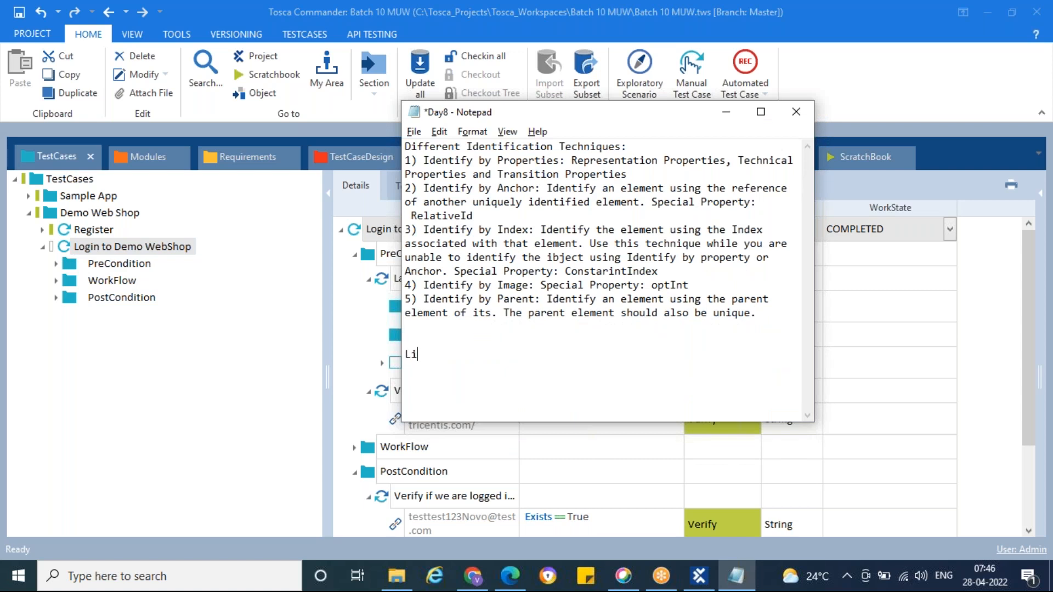
pyautogui.write('brary / Reuable')
pyautogui.press('BackSpace')
pyautogui.press('BackSpace')
pyautogui.press('BackSpace')
pyautogui.press('BackSpace')
pyautogui.press('BackSpace')
pyautogui.write('sable T')
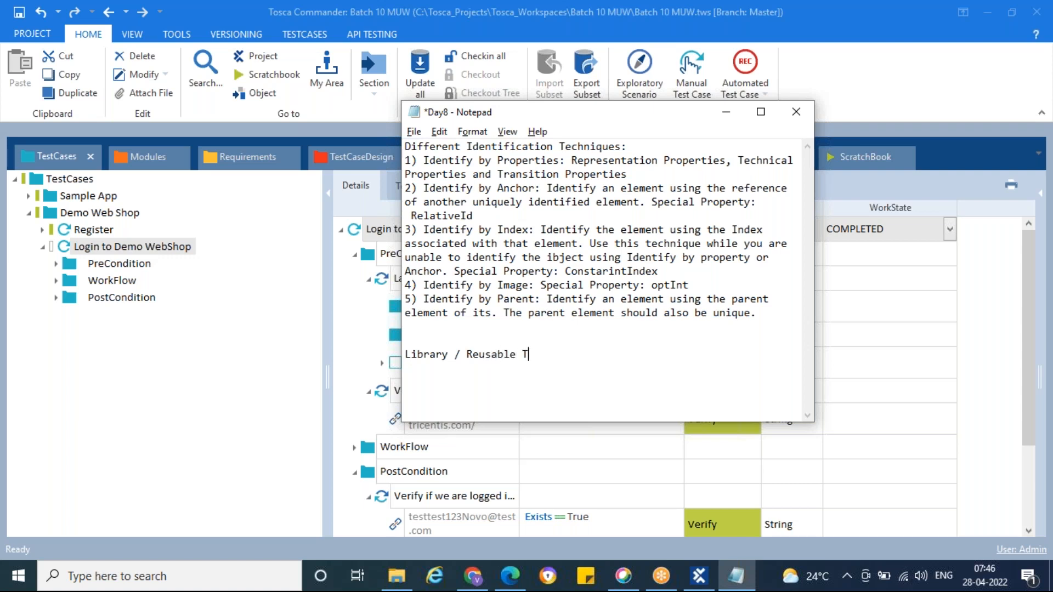
pyautogui.write('est Step Block:')
pyautogui.press('Return')
pyautogui.press('BackSpace')
pyautogui.write('(R')
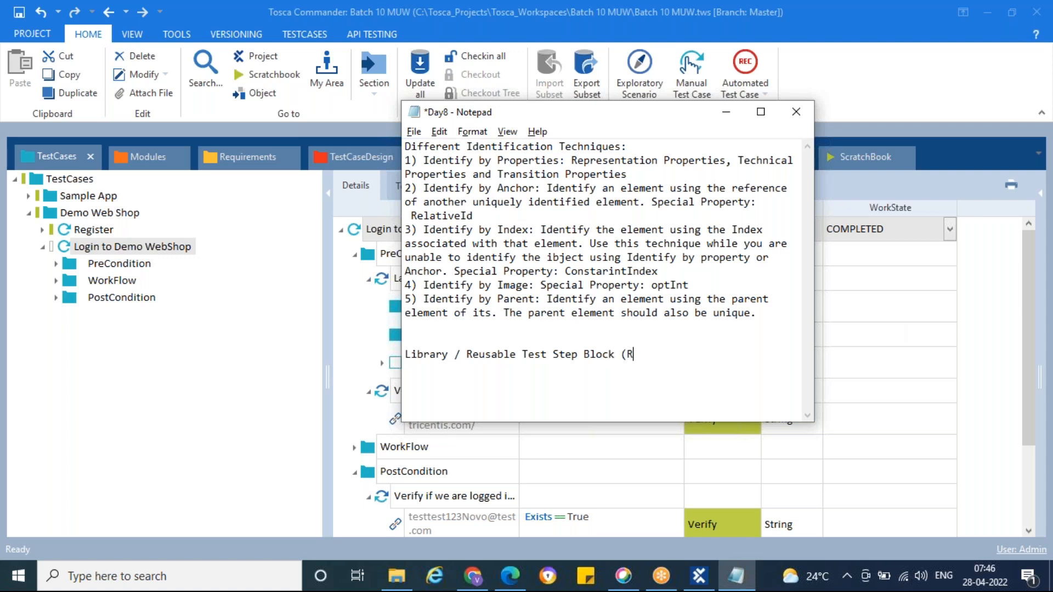
pyautogui.write('TB):')
pyautogui.press('Return')
pyautogui.hotkey('ctrl', 's')
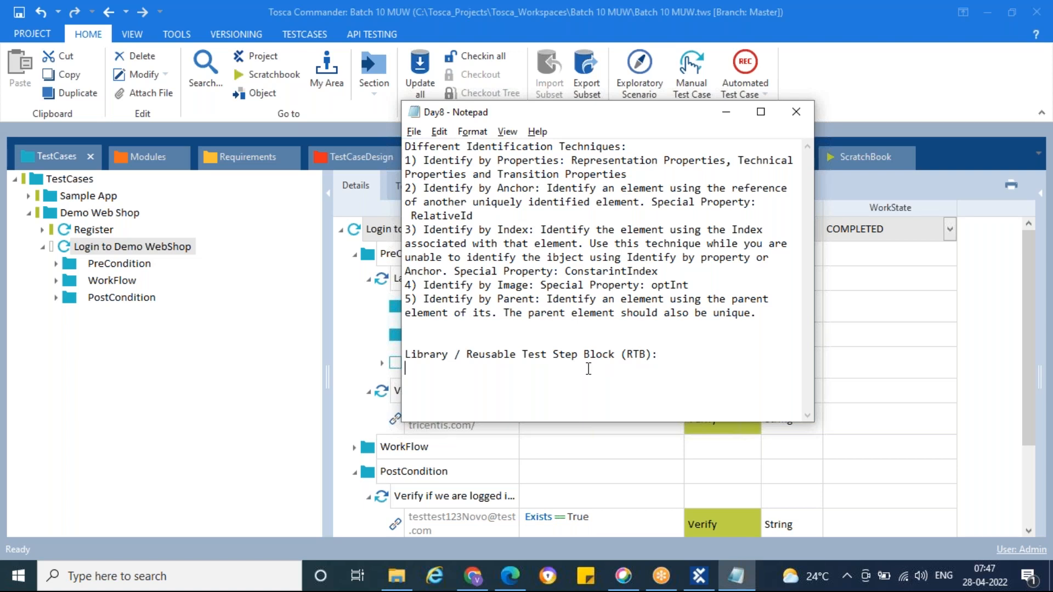
# Step: Below the heading, write "The test steps which can be reused in any test case n number of times." and return to Tosca Commander
pyautogui.write('The')
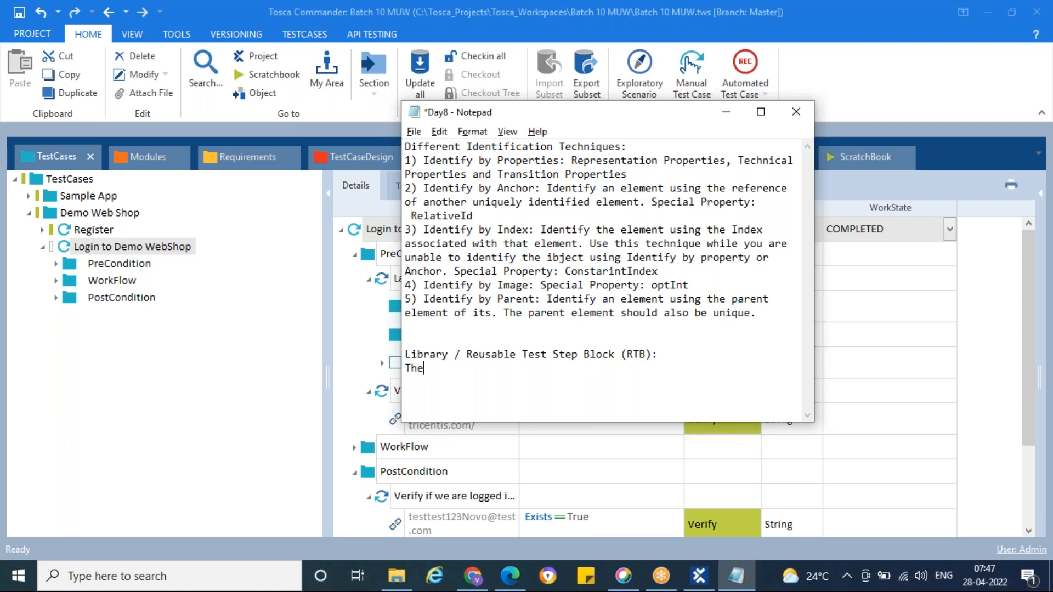
pyautogui.write(' test steps which can ')
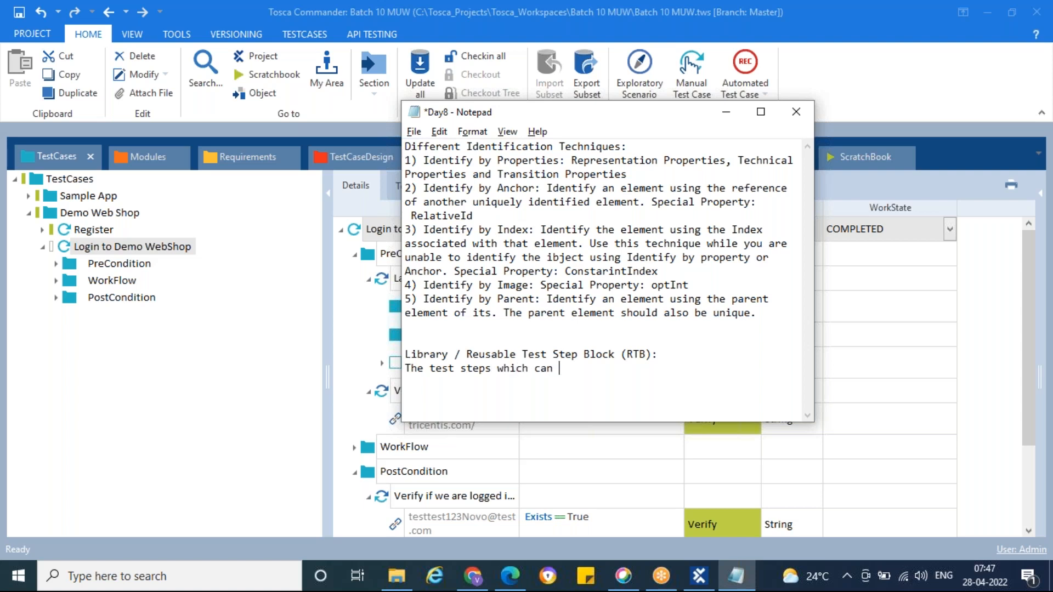
pyautogui.write('be reused in any test case')
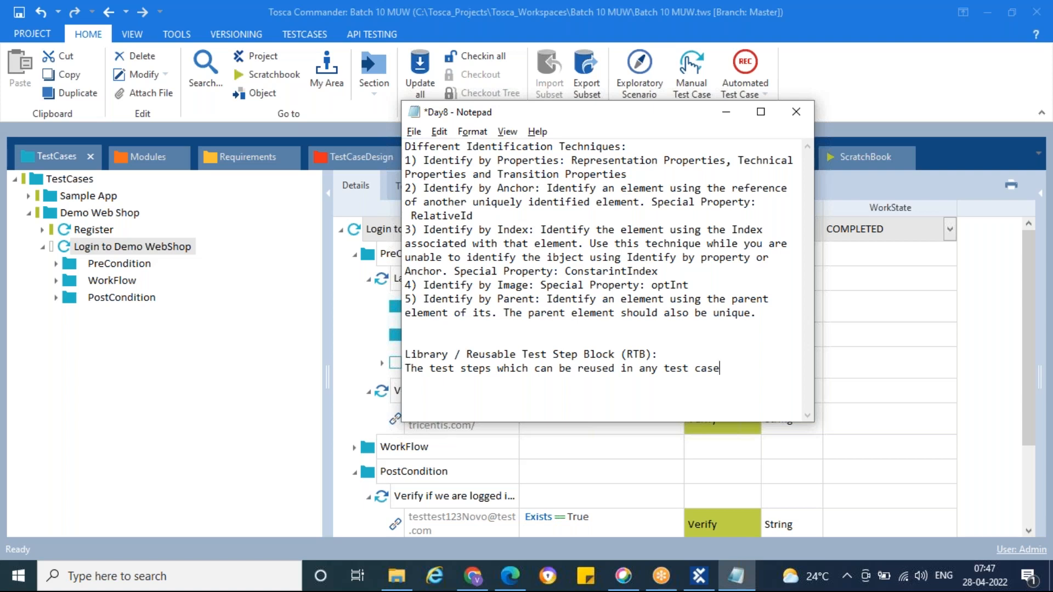
pyautogui.write(' n number of times.')
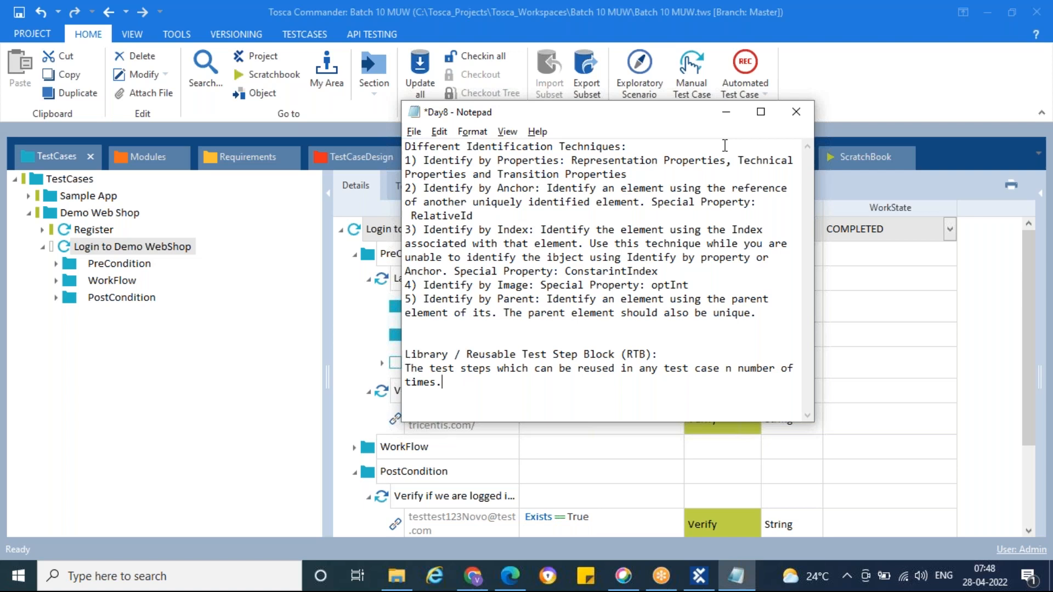
pyautogui.click(726, 111)
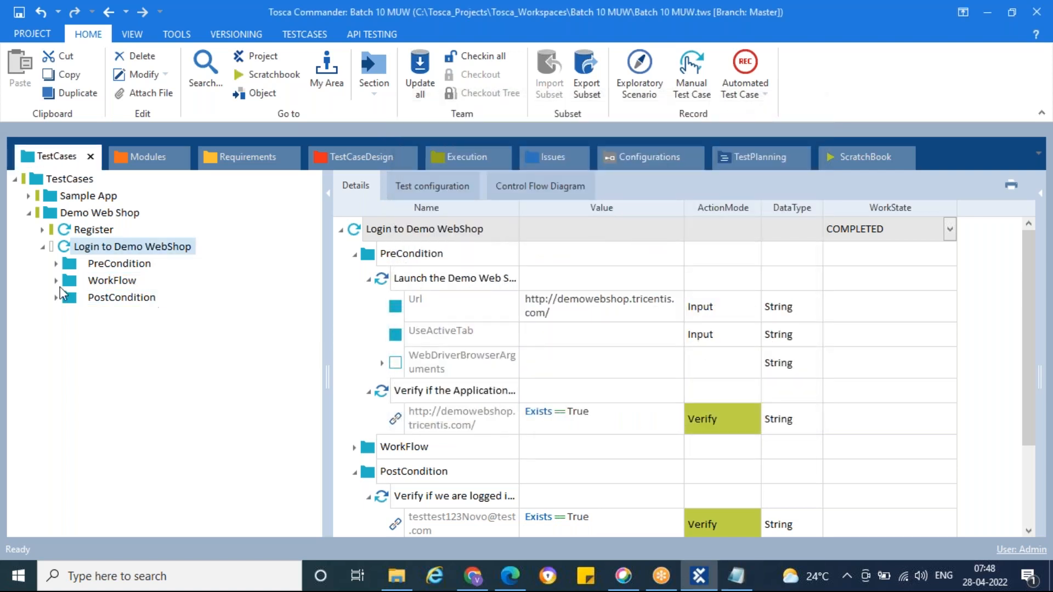
# Step: Create a test step library with the name Library in the Demo Web Shop folder and move it above the Register test case
pyautogui.click(43, 247)
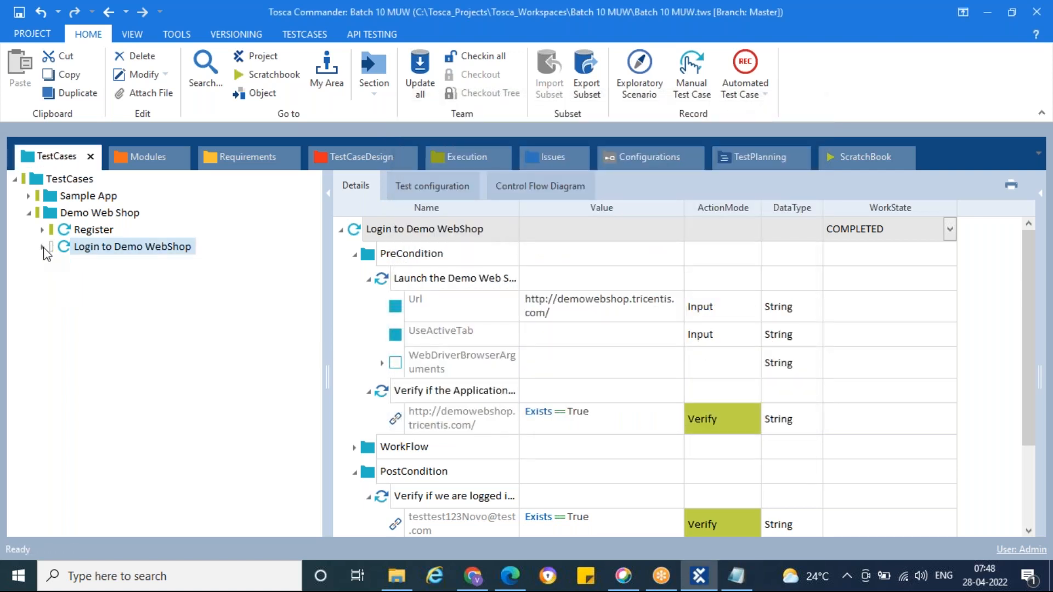
pyautogui.click(53, 218)
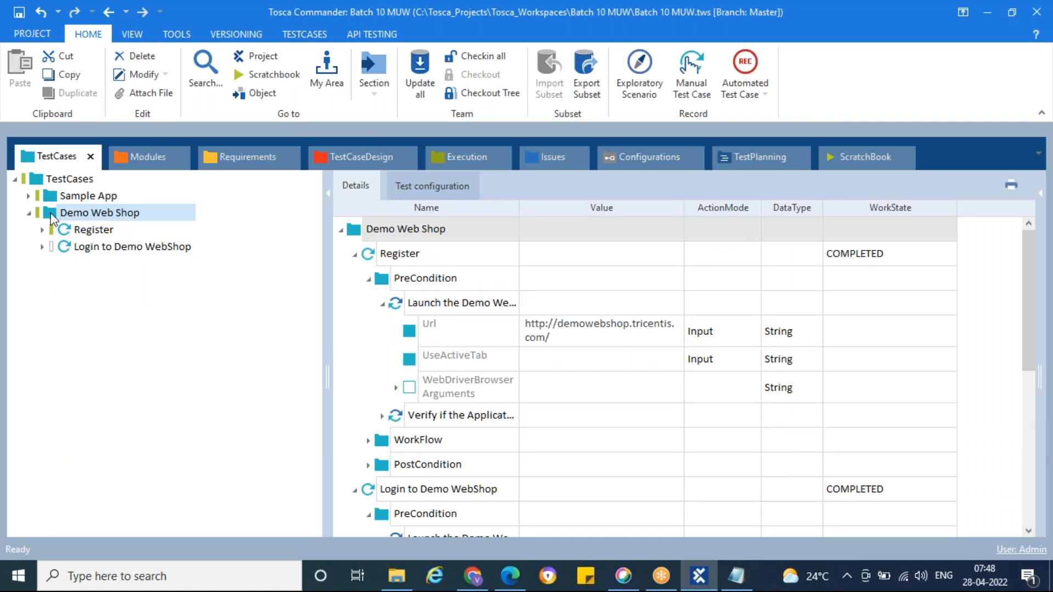
pyautogui.rightClick(53, 220)
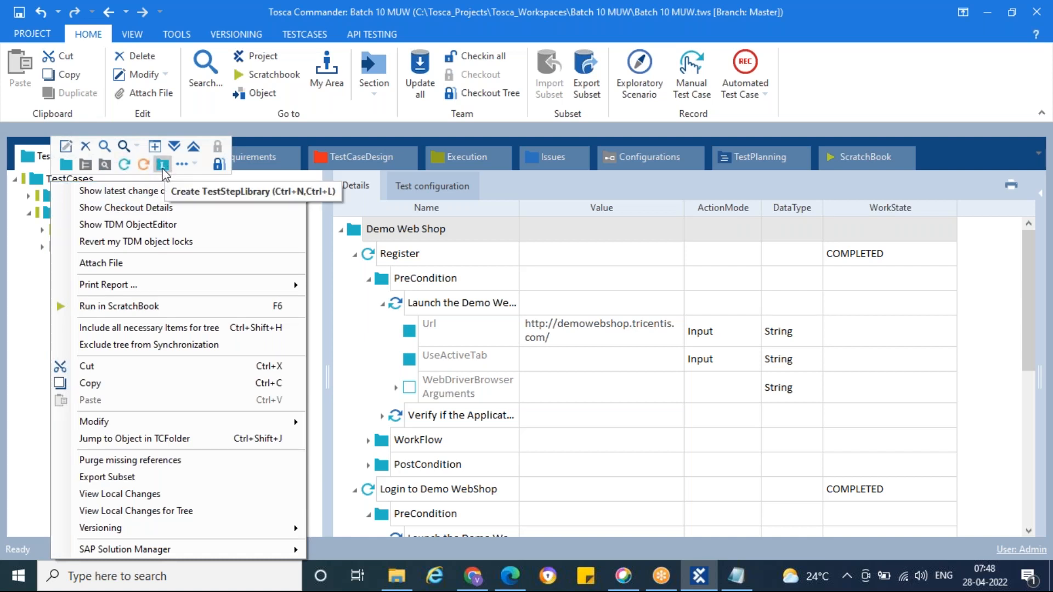
pyautogui.click(162, 165)
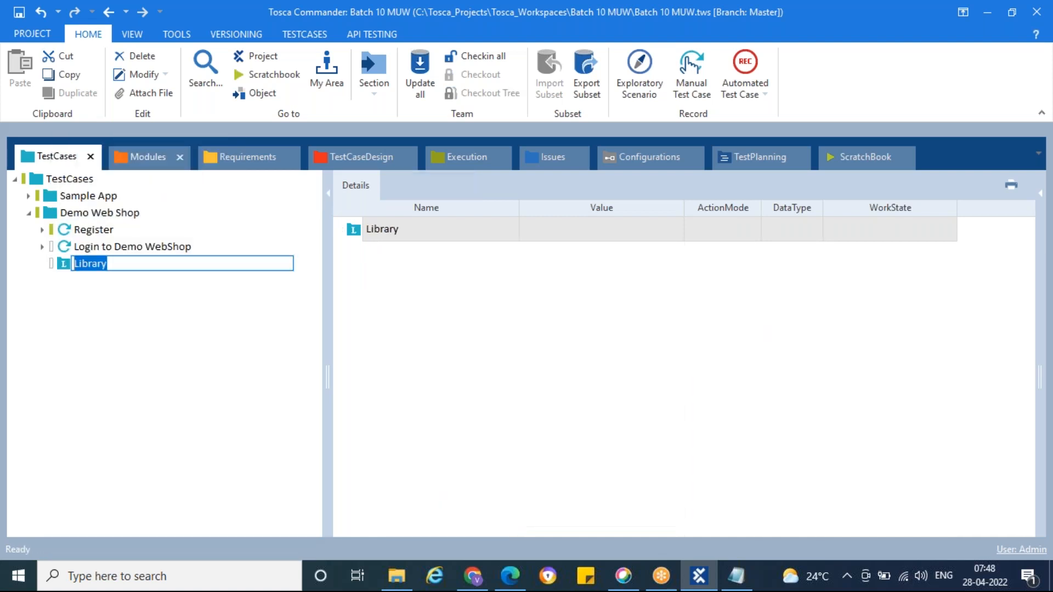
pyautogui.press('Return')
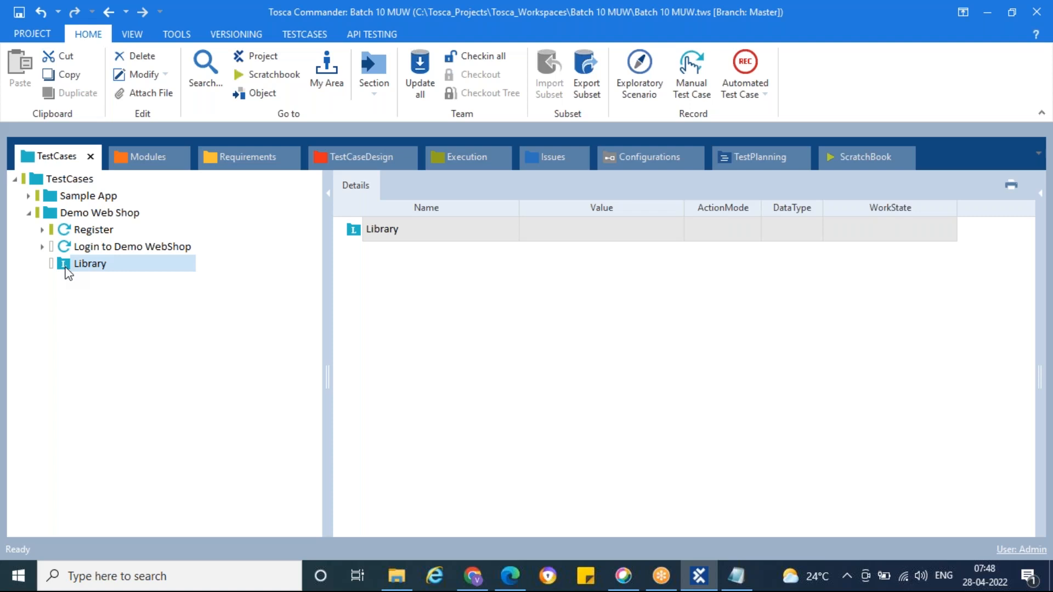
pyautogui.moveTo(67, 270); pyautogui.dragTo(74, 231)
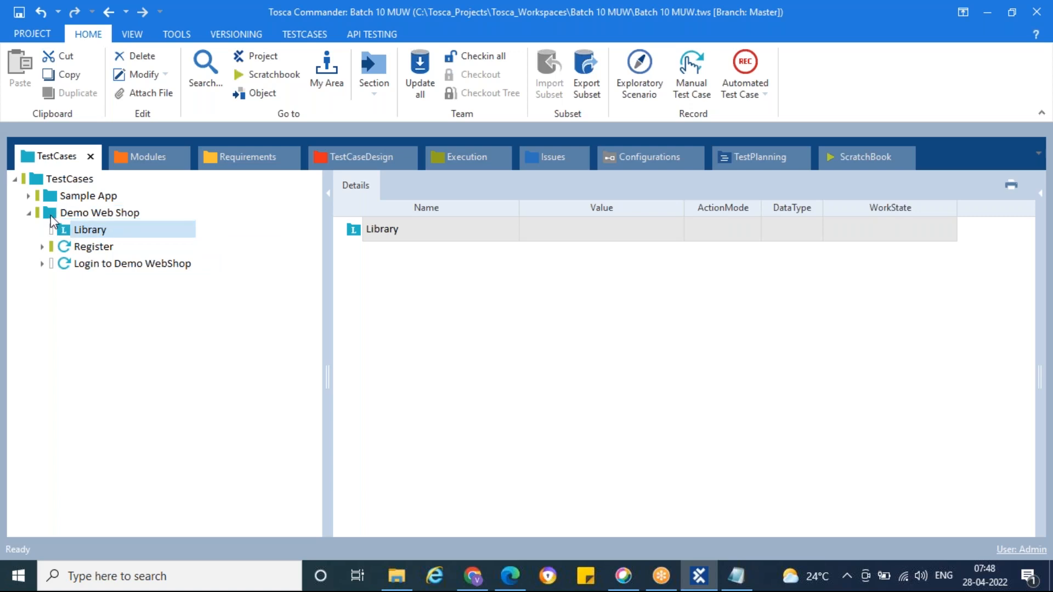
pyautogui.click(96, 214)
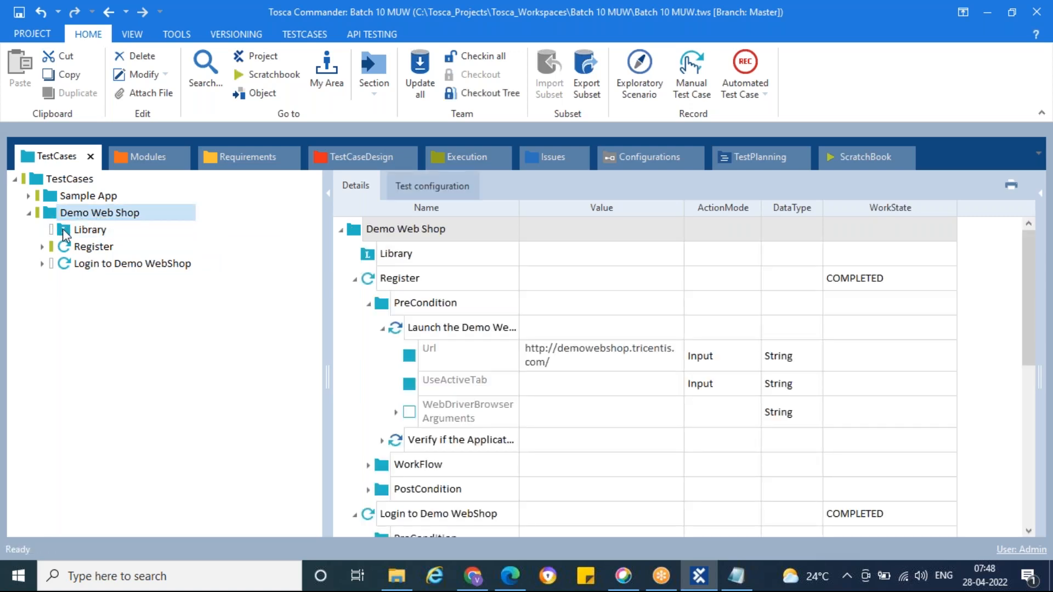
# Step: Create a reusable test step block named "Login to DemoWebShop" in the Library
pyautogui.click(62, 229)
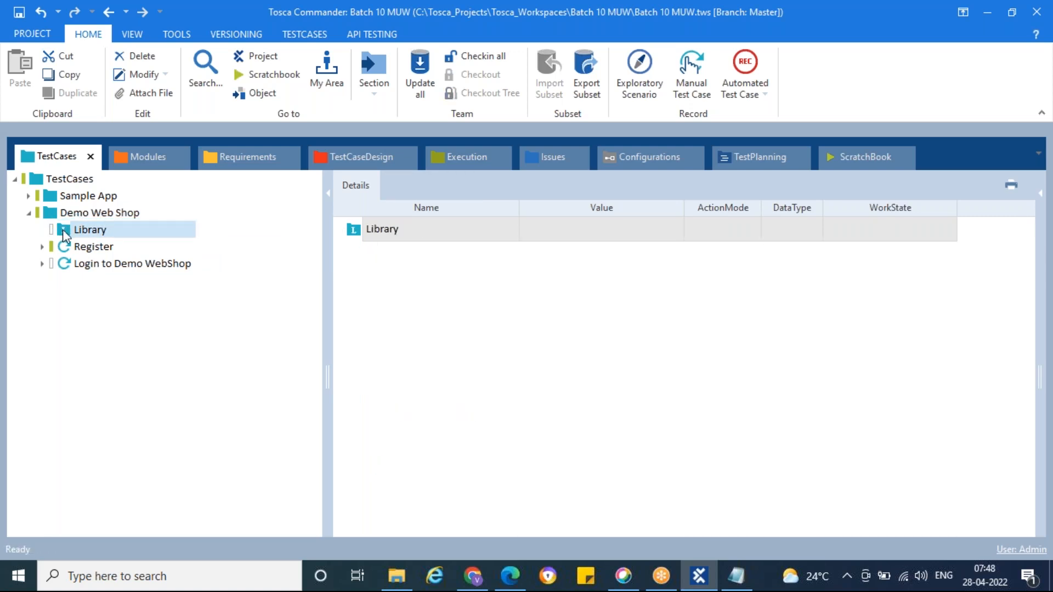
pyautogui.rightClick(63, 229)
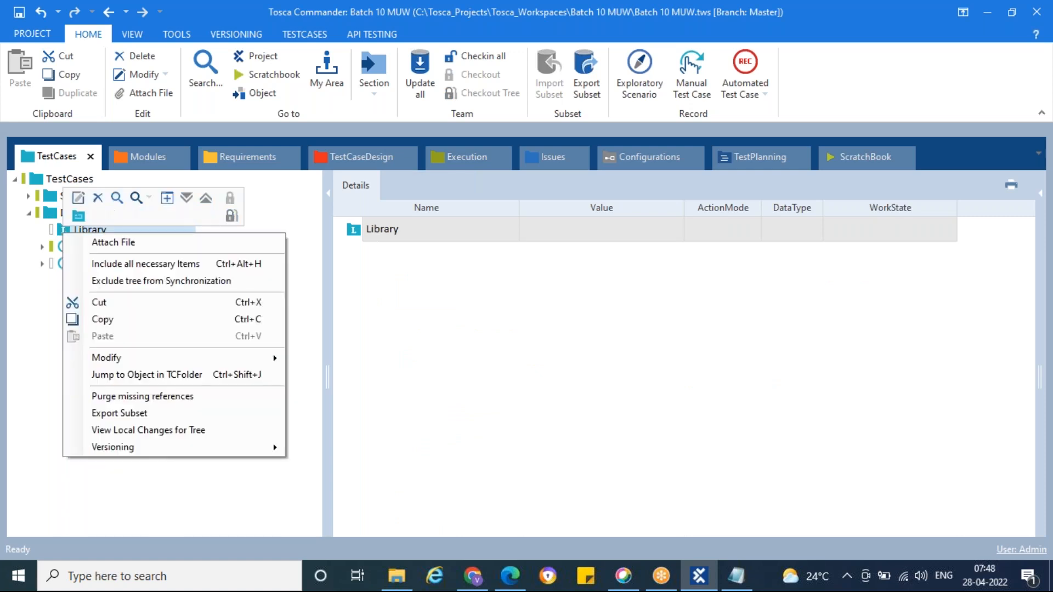
pyautogui.click(80, 217)
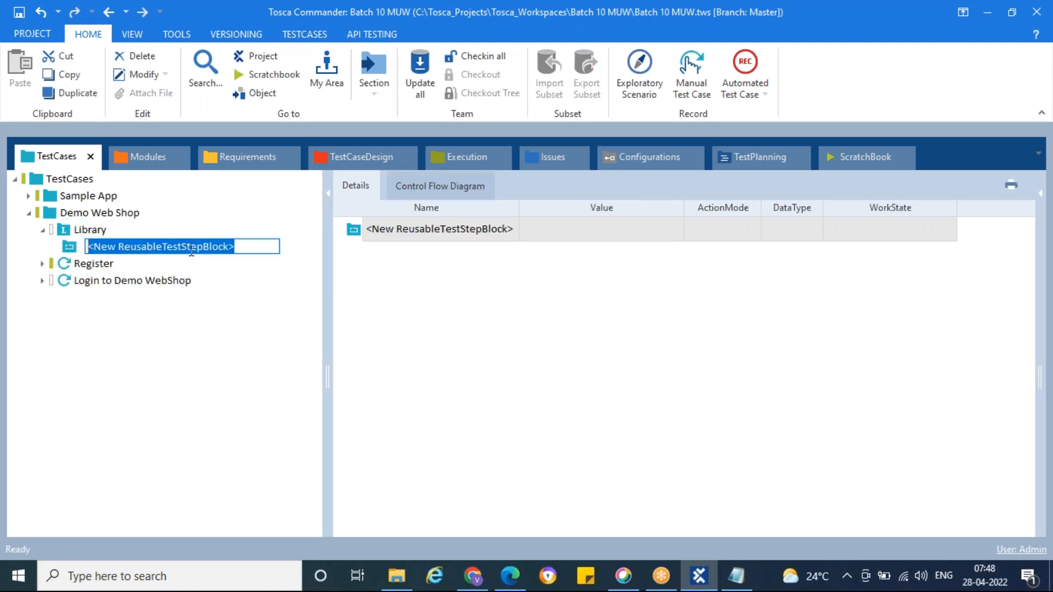
pyautogui.write('Lo')
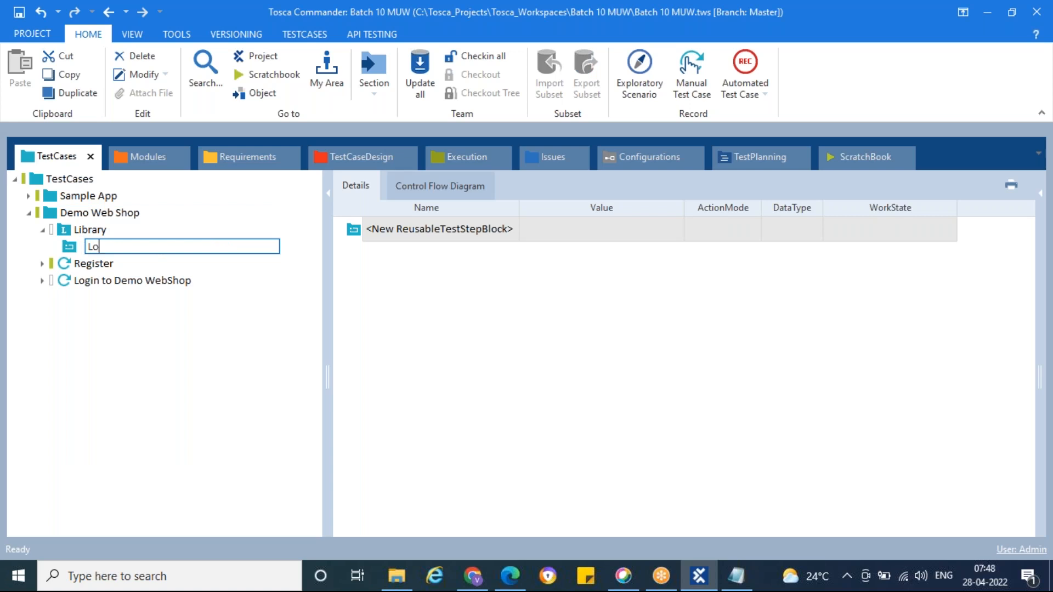
pyautogui.write('gin to DemoWebShop')
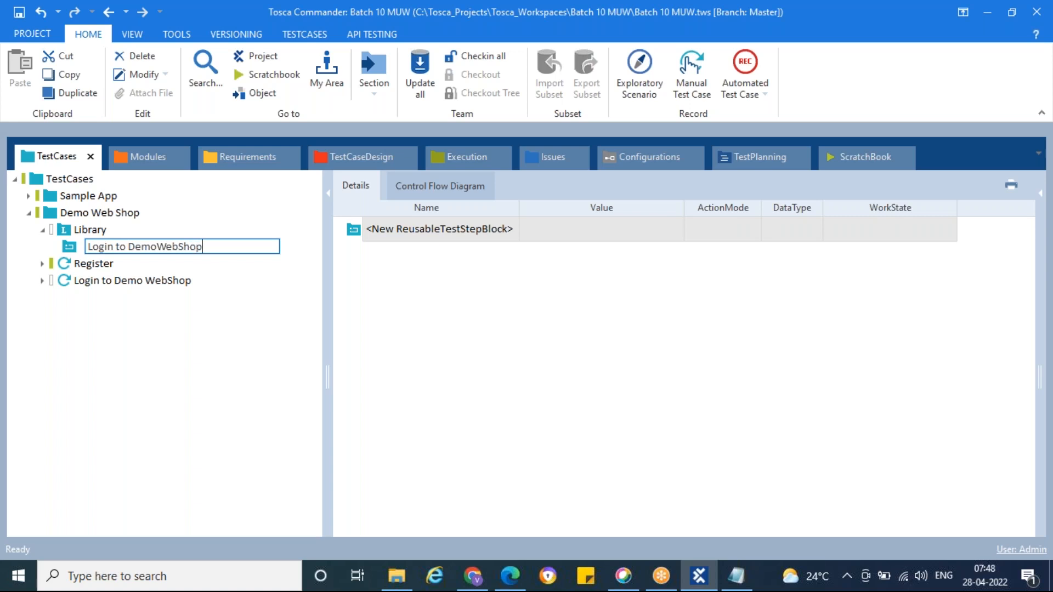
pyautogui.press('Return')
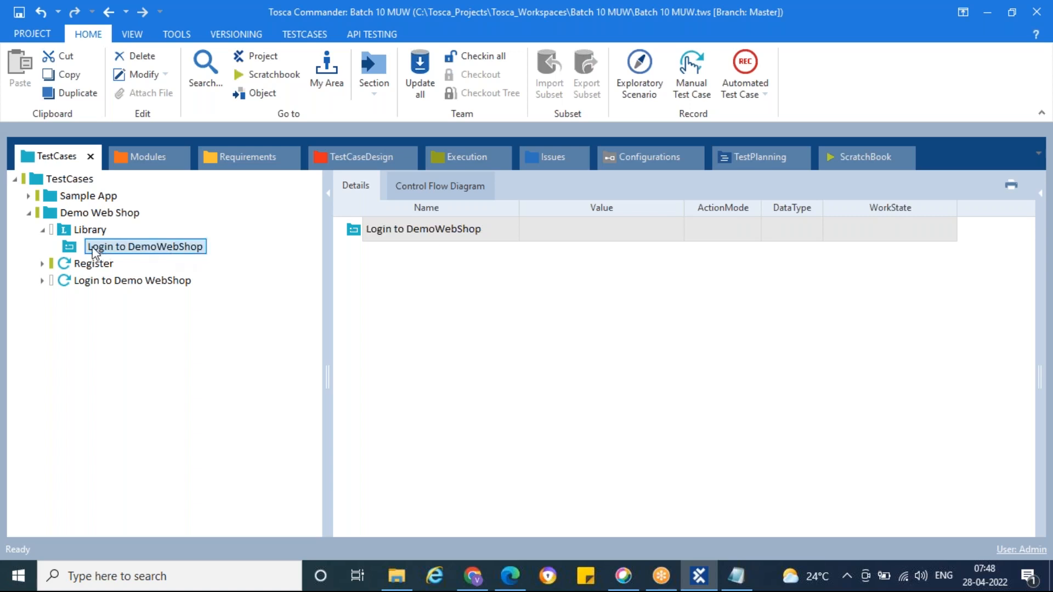
# Step: Copy the PreCondition, WorkFlow and PostCondition folders of the Login to Demo WebShop test case into the Login to DemoWebShop reusable block
pyautogui.click(43, 281)
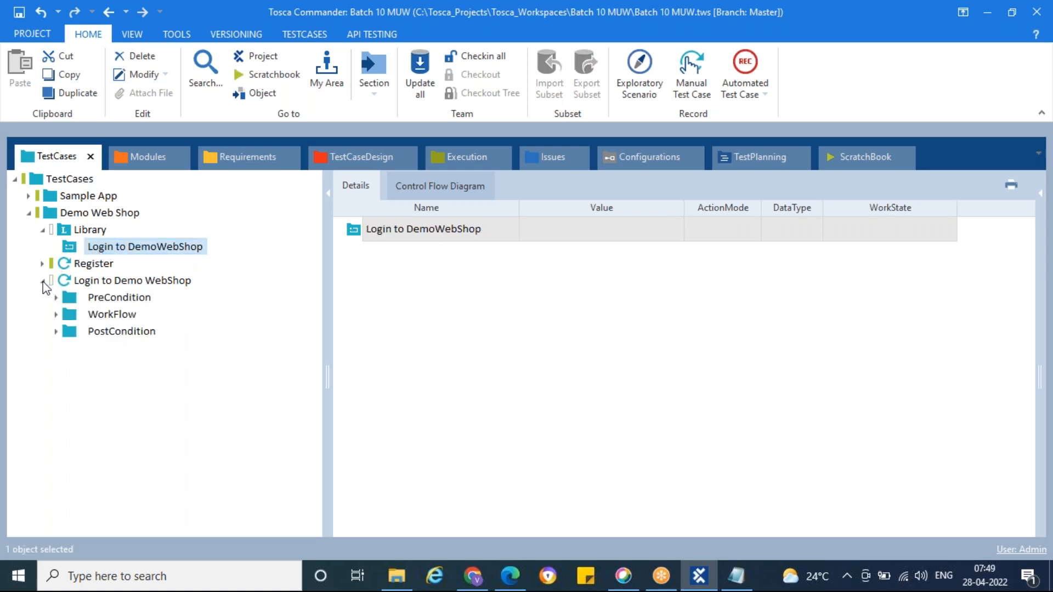
pyautogui.click(74, 303)
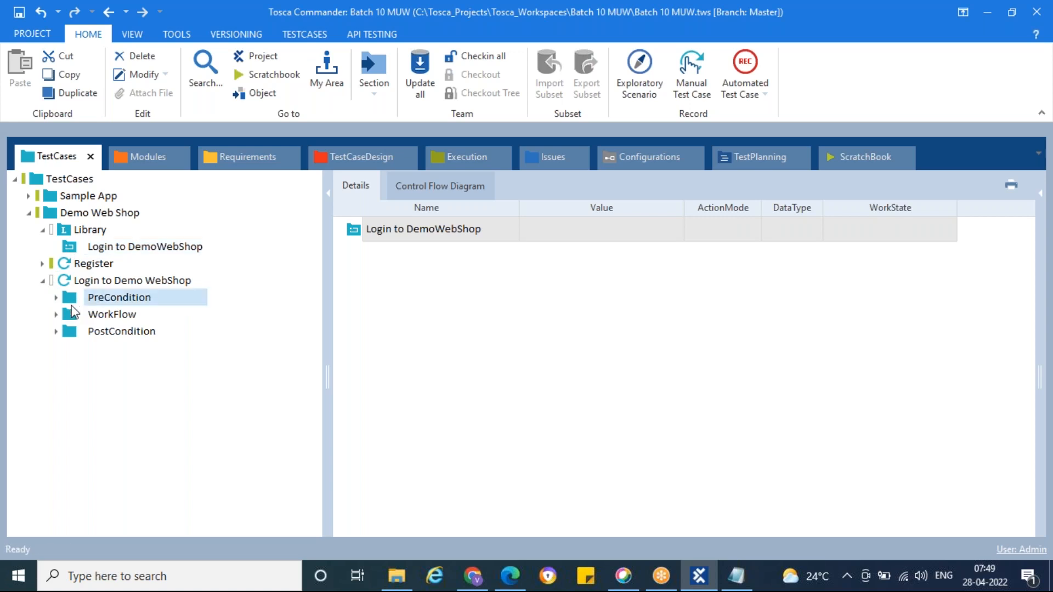
pyautogui.keyDown('shift'); pyautogui.click(75, 334); pyautogui.keyUp('shift')
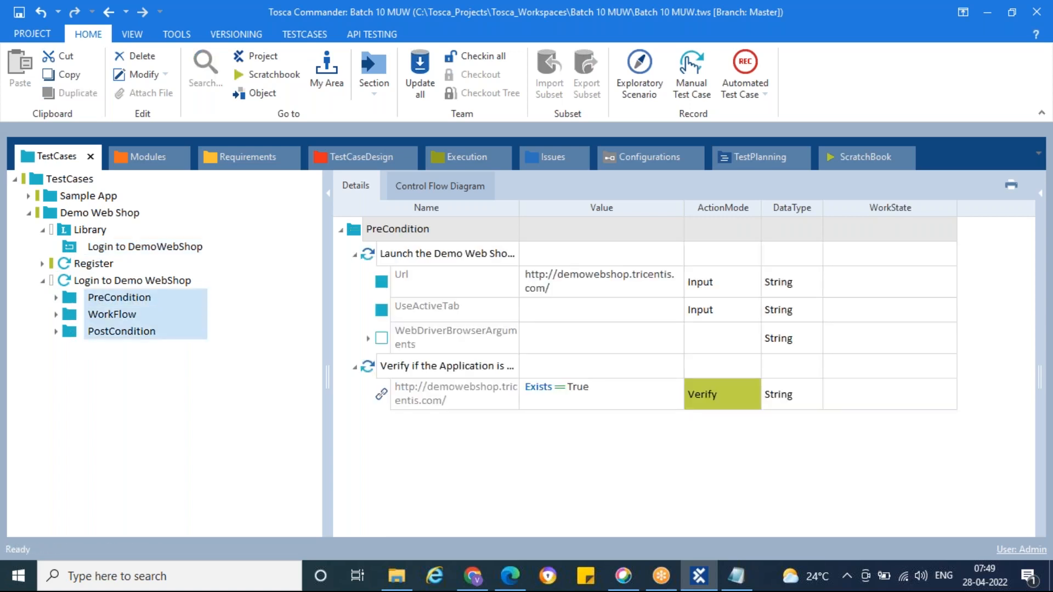
pyautogui.click(74, 248)
pyautogui.hotkey('ctrl', 'v')
pyautogui.click(55, 248)
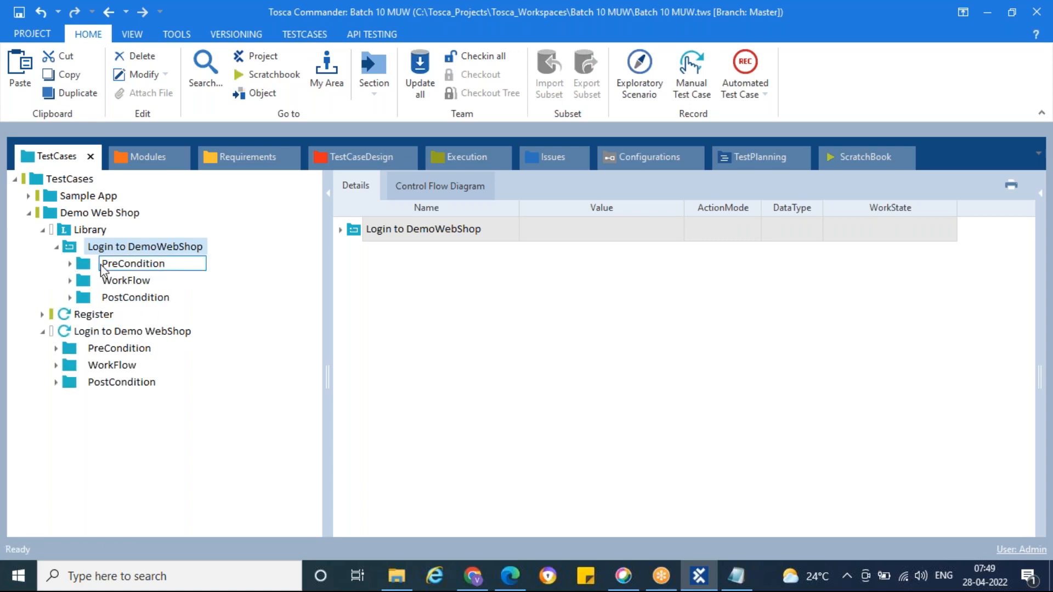
# Step: Examine the PreCondition, WorkFlow and PostCondition steps in the reusable block and in the original Login to Demo WebShop test case
pyautogui.click(129, 264)
pyautogui.click(126, 281)
pyautogui.click(126, 298)
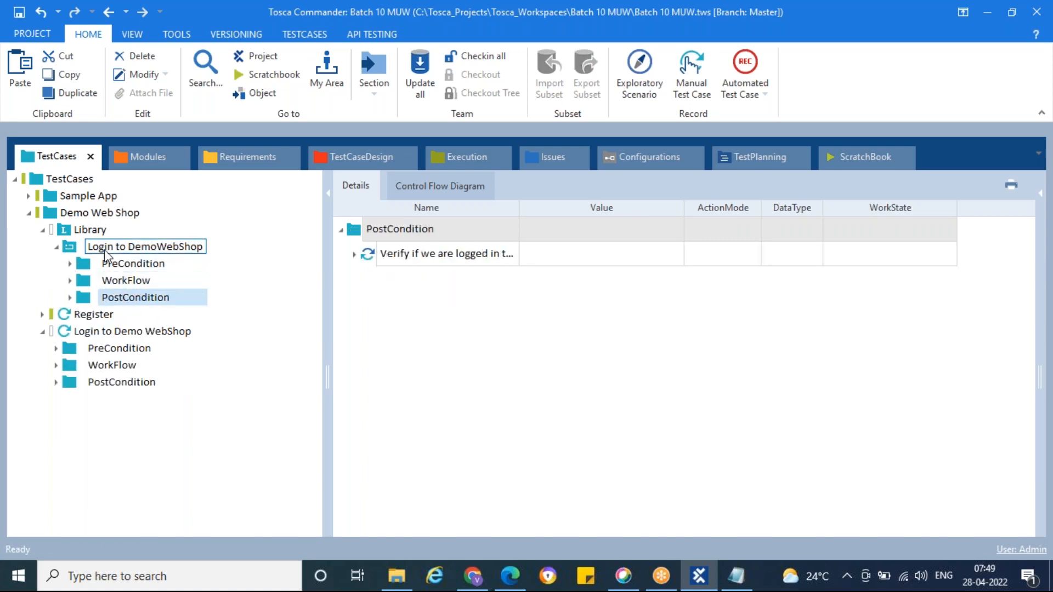
pyautogui.click(104, 248)
pyautogui.click(93, 351)
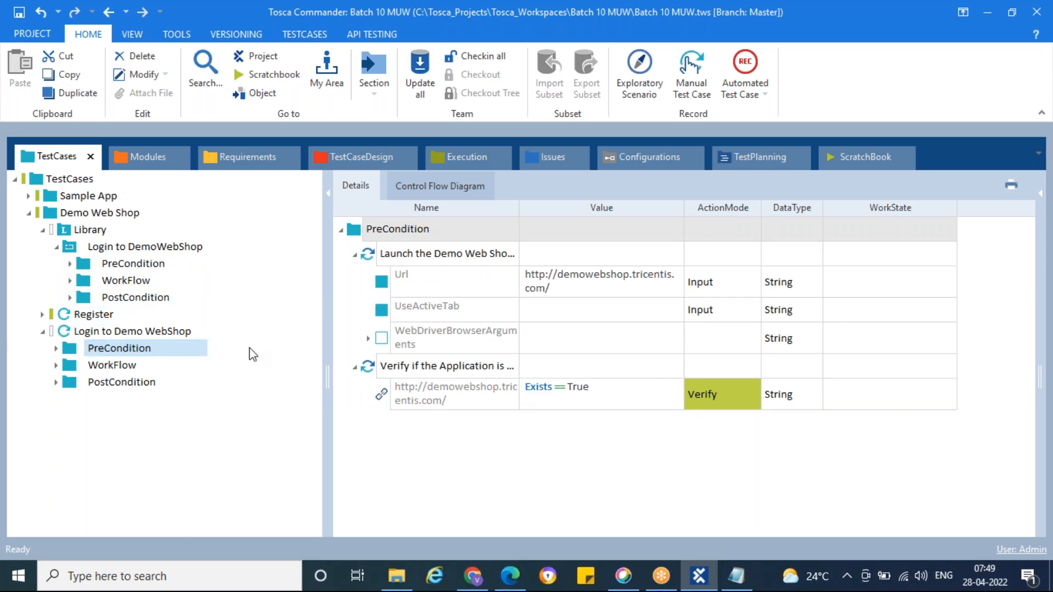
pyautogui.click(138, 367)
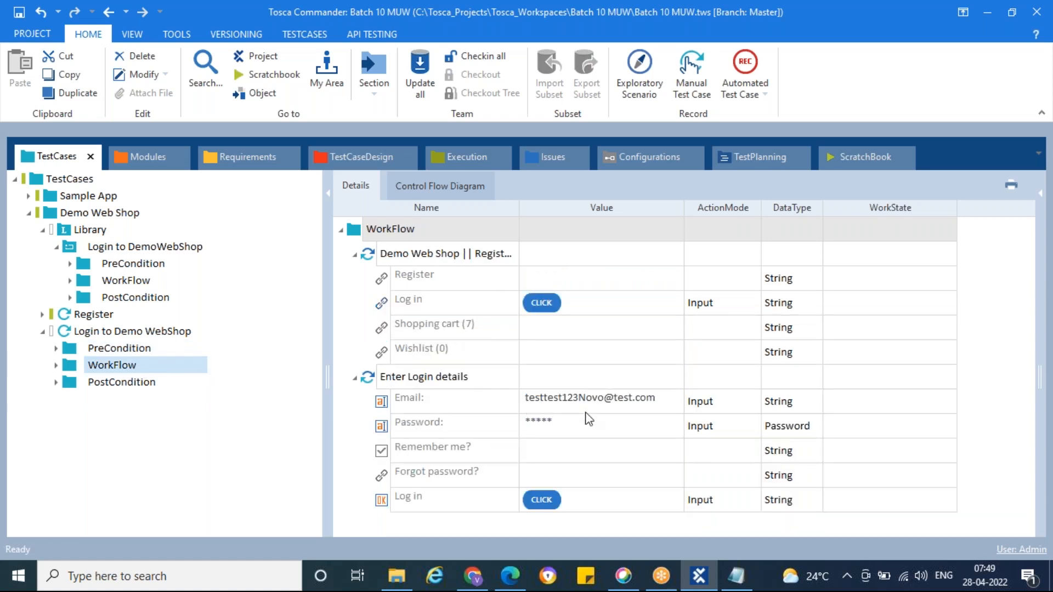
pyautogui.click(132, 383)
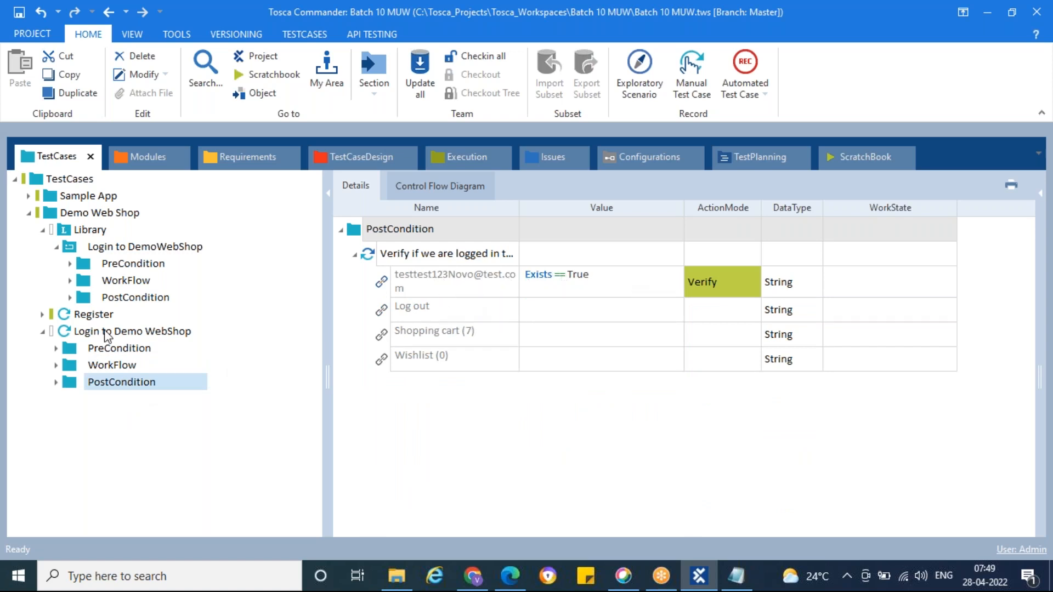
pyautogui.click(72, 248)
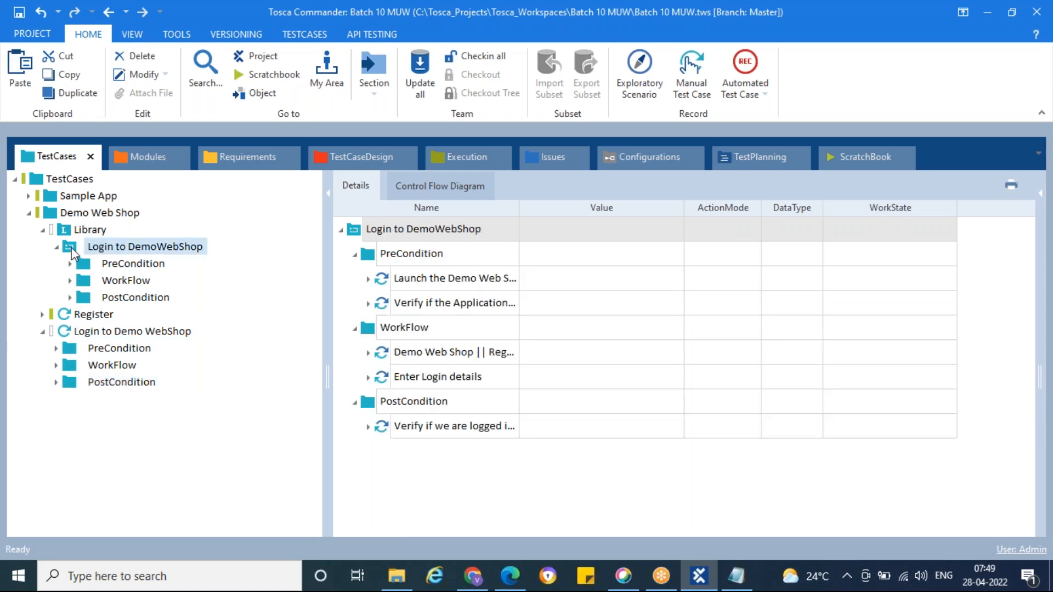
# Step: Delete the PreCondition, WorkFlow and PostCondition folders from the Login to Demo WebShop test case
pyautogui.click(74, 357)
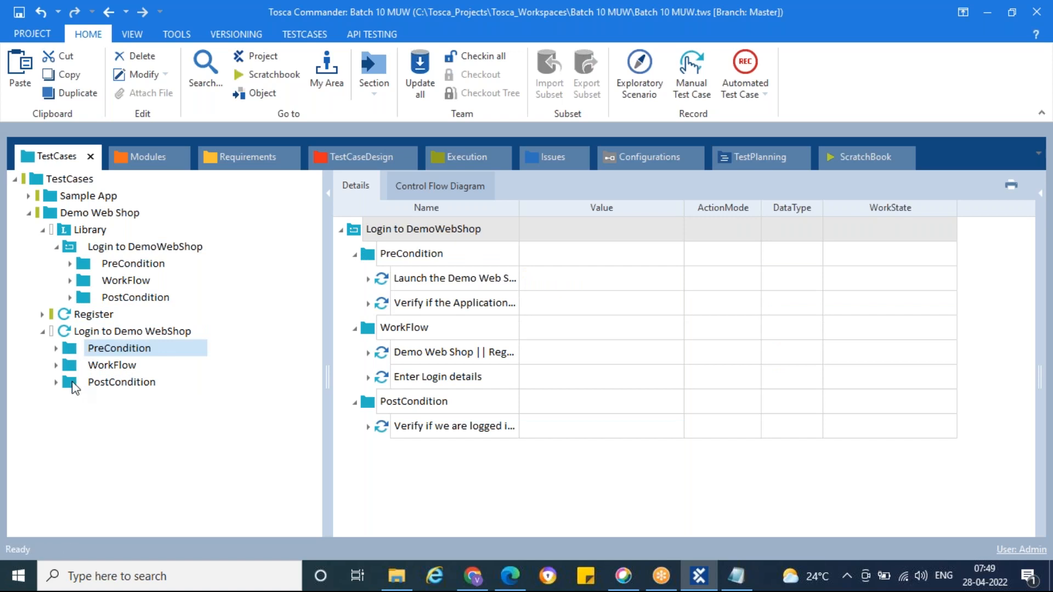
pyautogui.keyDown('shift'); pyautogui.click(75, 386); pyautogui.keyUp('shift')
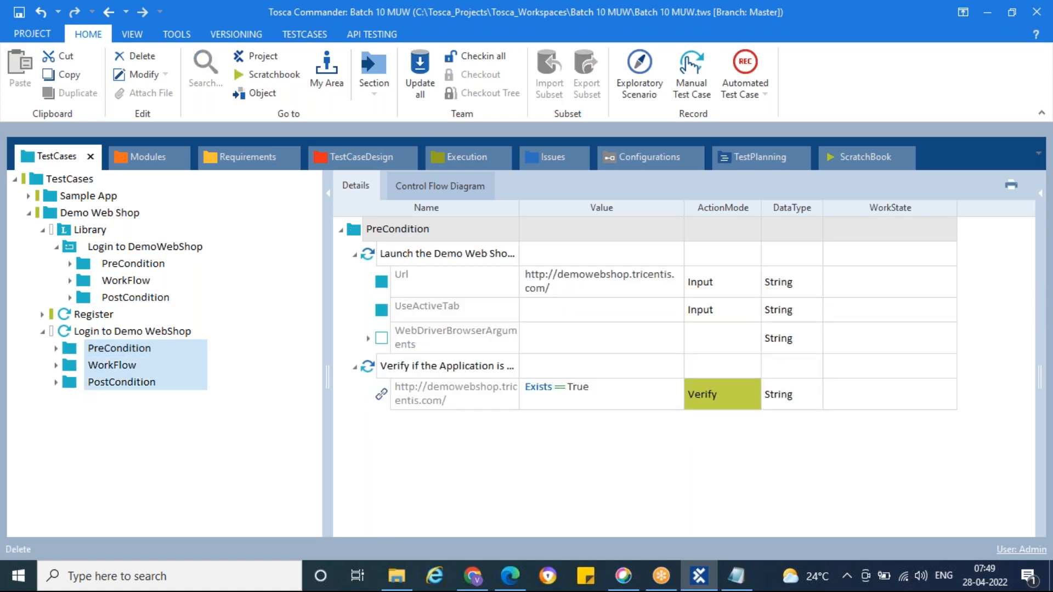
pyautogui.press('Delete')
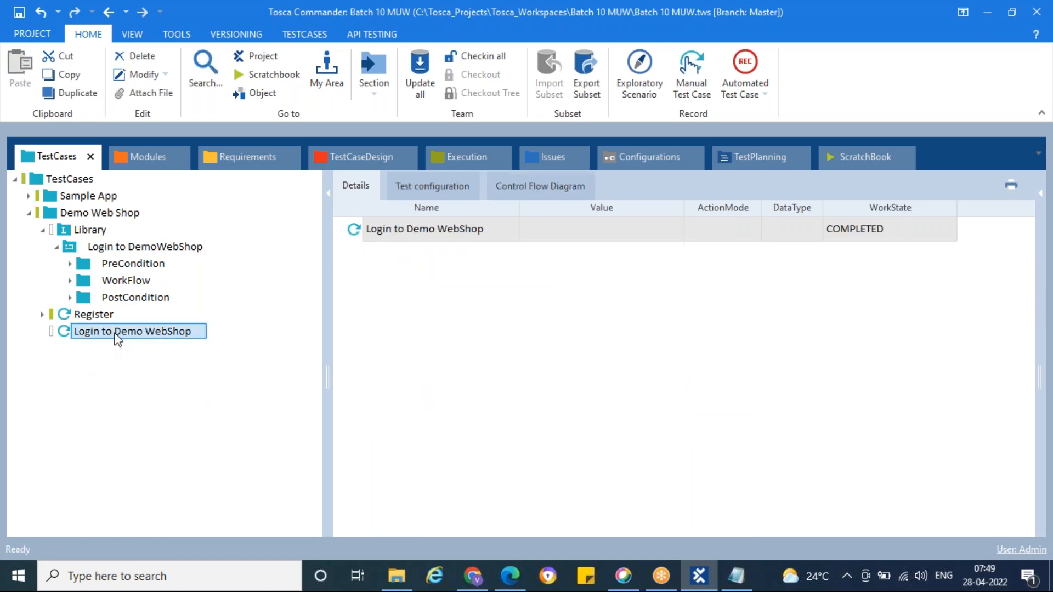
# Step: Append an underscore and a person's first name to the name of the Login to Demo WebShop test case
pyautogui.moveTo(173, 334); pyautogui.dragTo(199, 335)
pyautogui.click(200, 334)
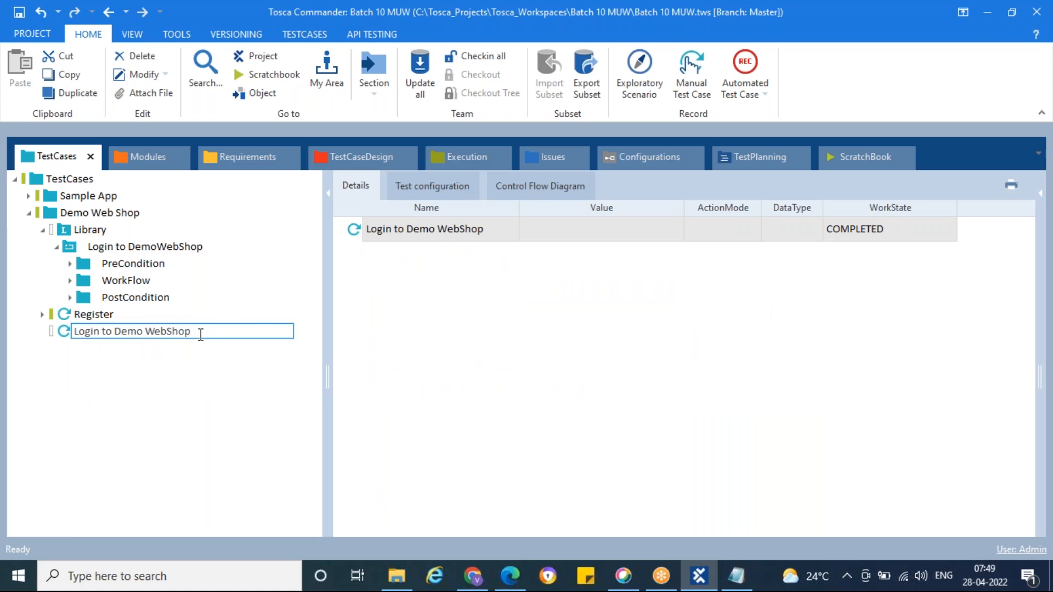
pyautogui.write('_Vinay')
pyautogui.press('Return')
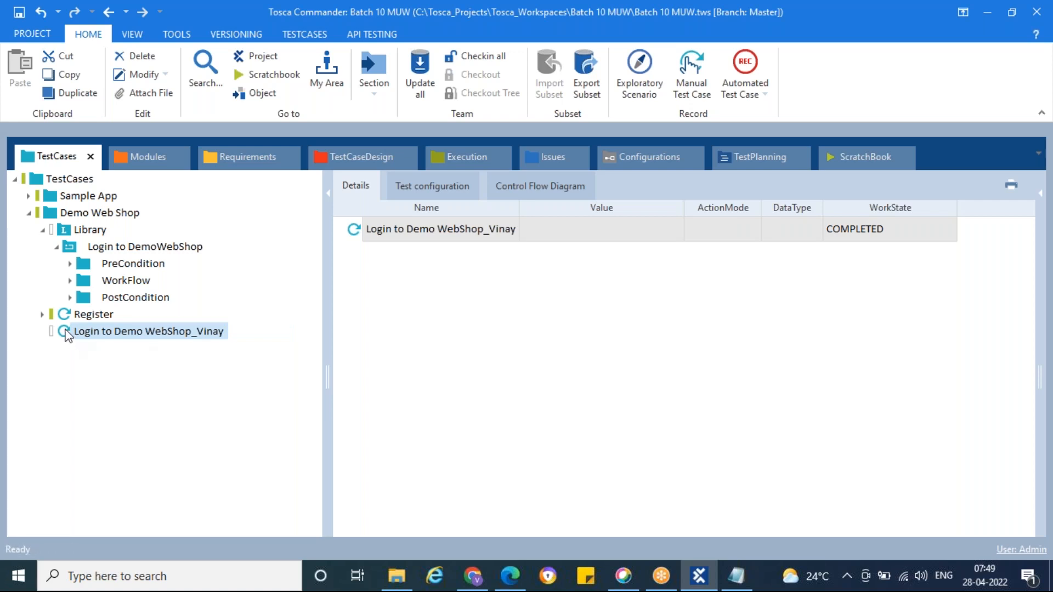
# Step: Add a reference to the Login to DemoWebShop reusable block to the renamed Login to Demo WebShop test case
pyautogui.click(56, 248)
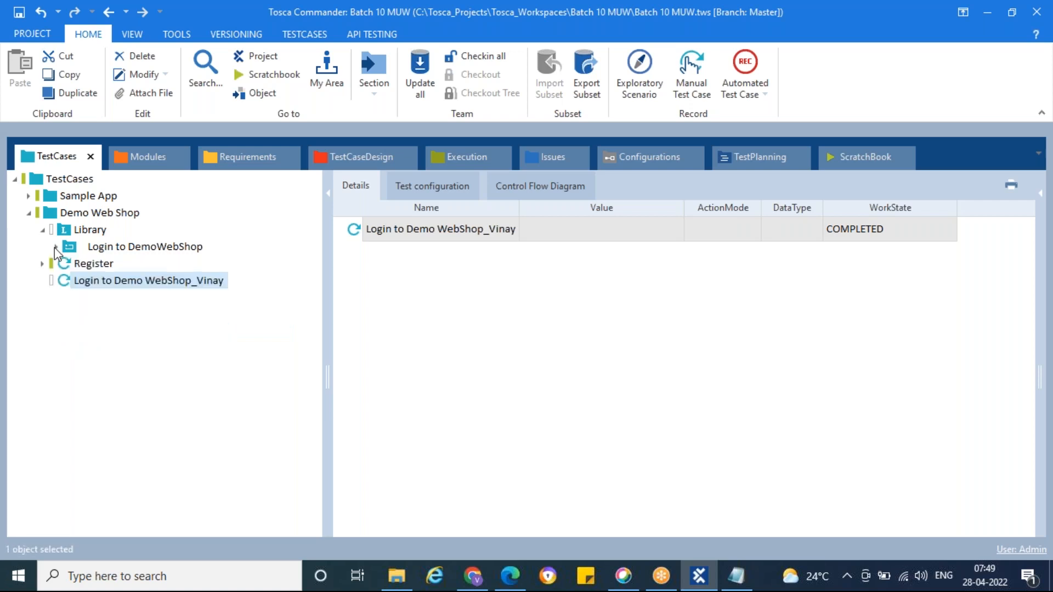
pyautogui.click(66, 246)
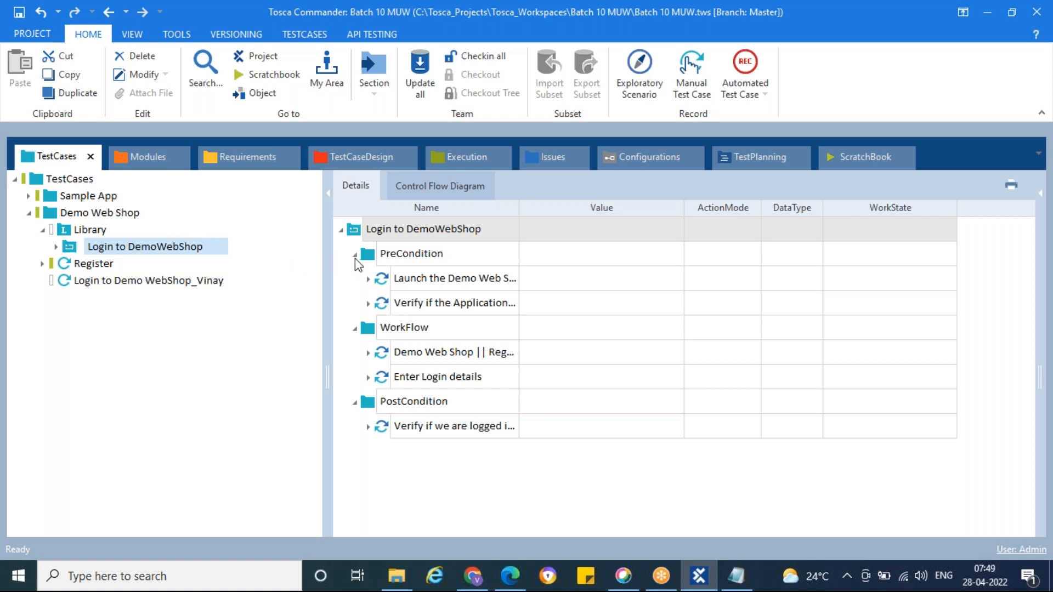
pyautogui.click(355, 255)
pyautogui.click(354, 279)
pyautogui.click(354, 304)
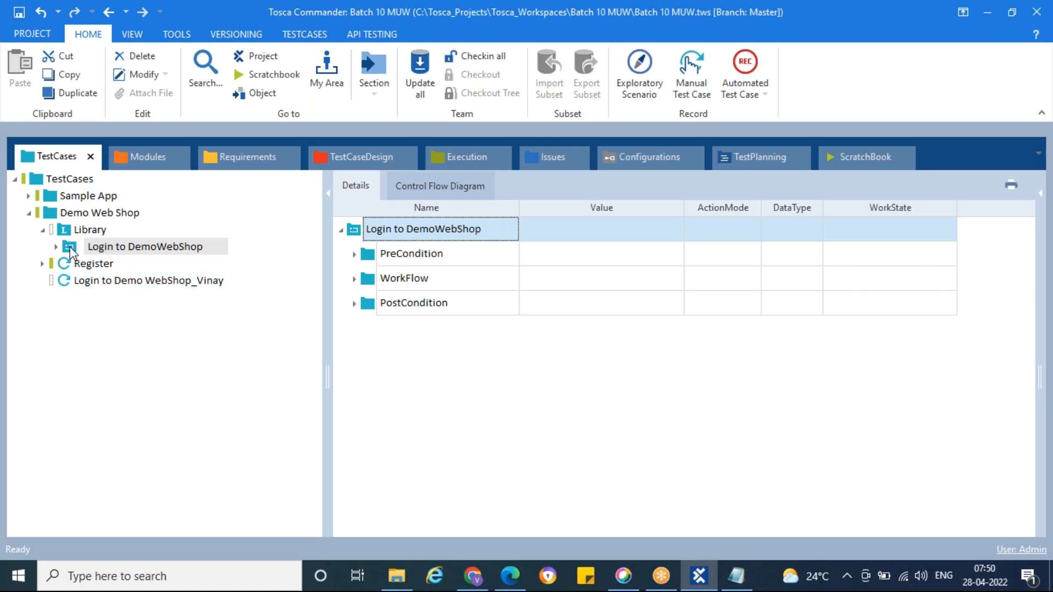
pyautogui.moveTo(70, 246); pyautogui.dragTo(64, 285)
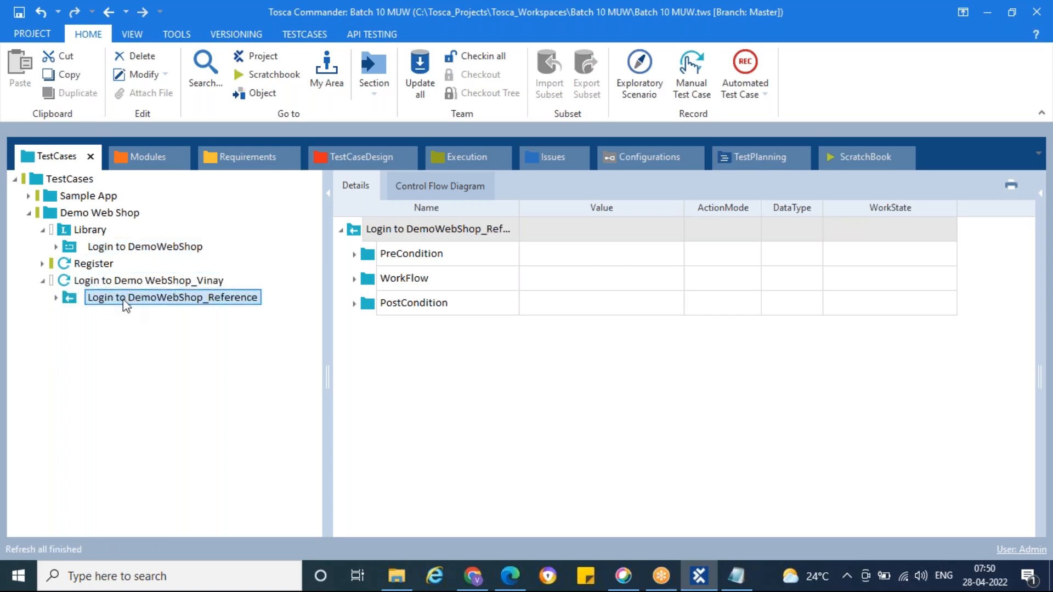
pyautogui.moveTo(73, 305)
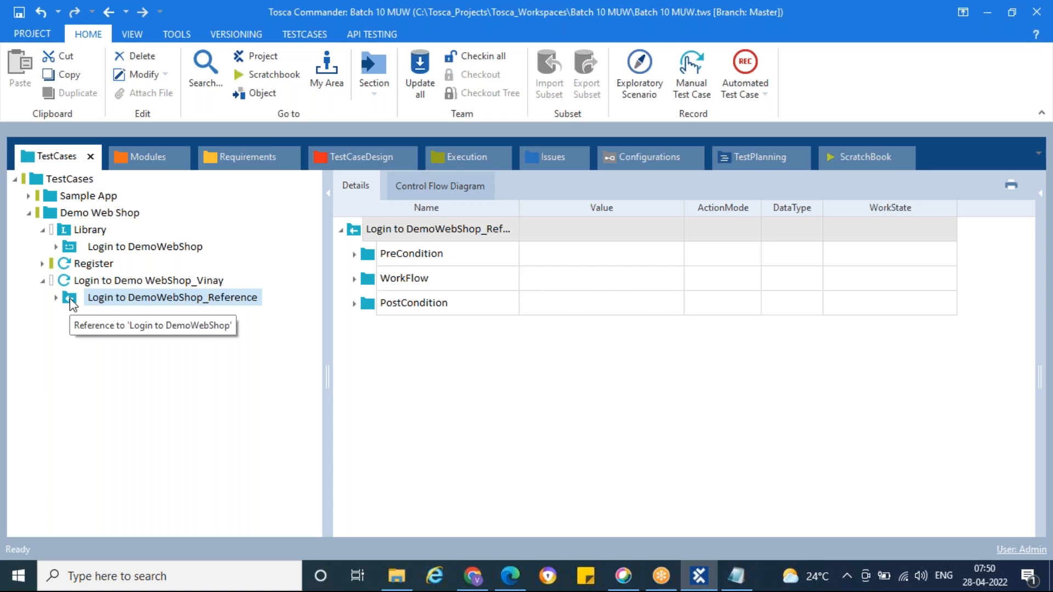
# Step: Create a test case in the Demo Web Shop folder named "Login_" followed by a person's first name
pyautogui.click(43, 230)
pyautogui.click(68, 211)
pyautogui.rightClick(68, 208)
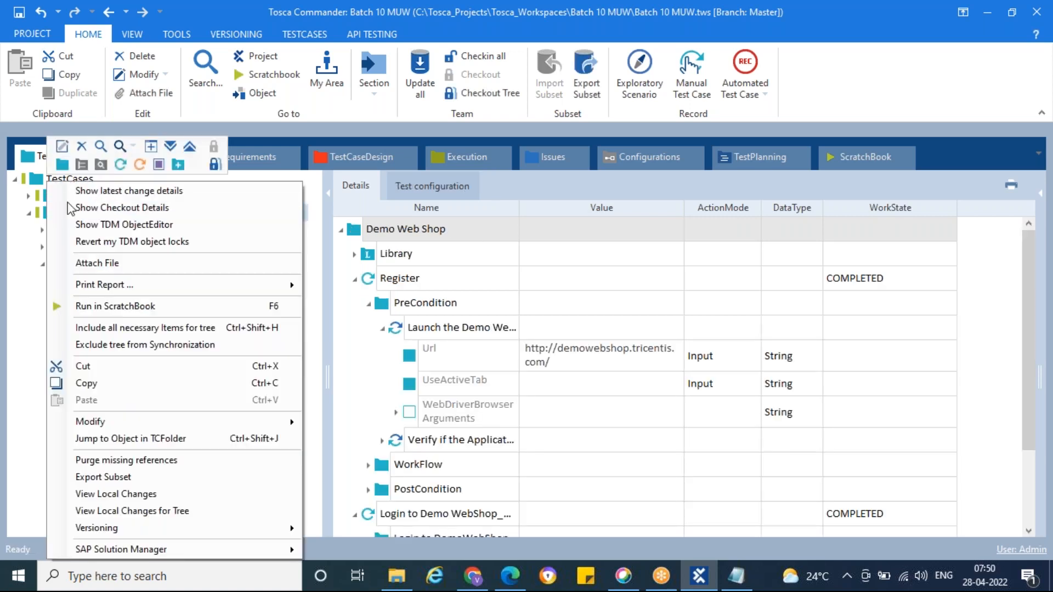
pyautogui.click(121, 165)
pyautogui.write('Login_Mugda')
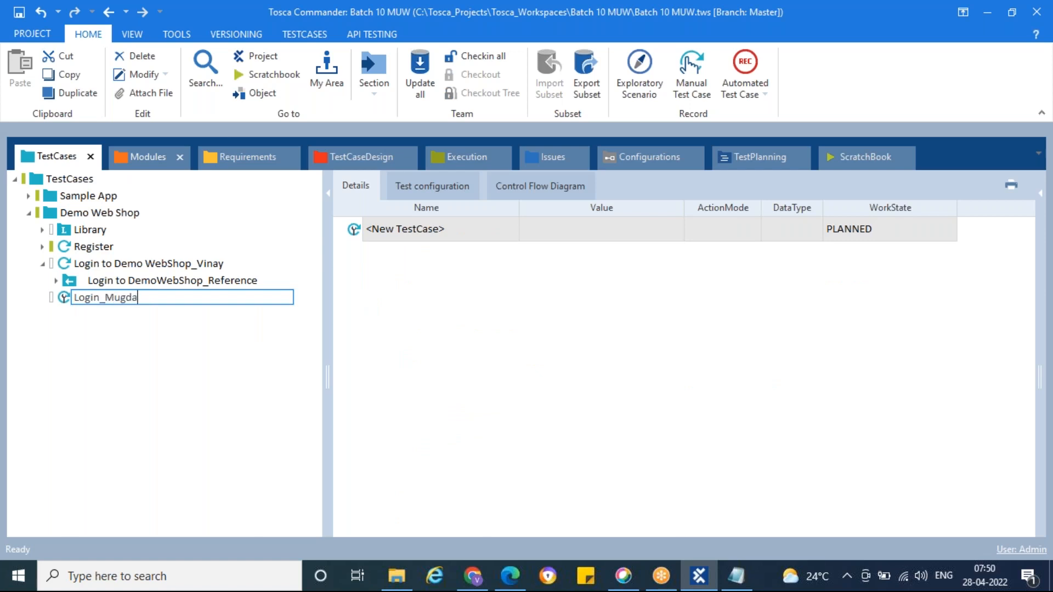
pyautogui.press('Return')
# Step: Add a reference to the Login to DemoWebShop reusable block to the new Login test case
pyautogui.moveTo(104, 297); pyautogui.dragTo(65, 256)
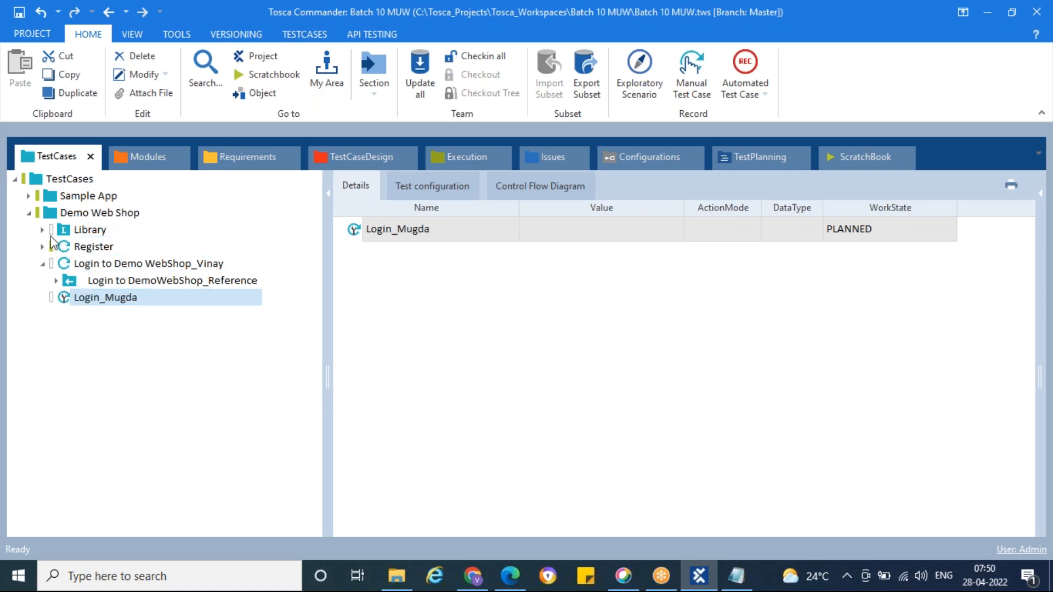
pyautogui.click(42, 230)
pyautogui.click(68, 248)
pyautogui.moveTo(69, 251); pyautogui.dragTo(65, 316)
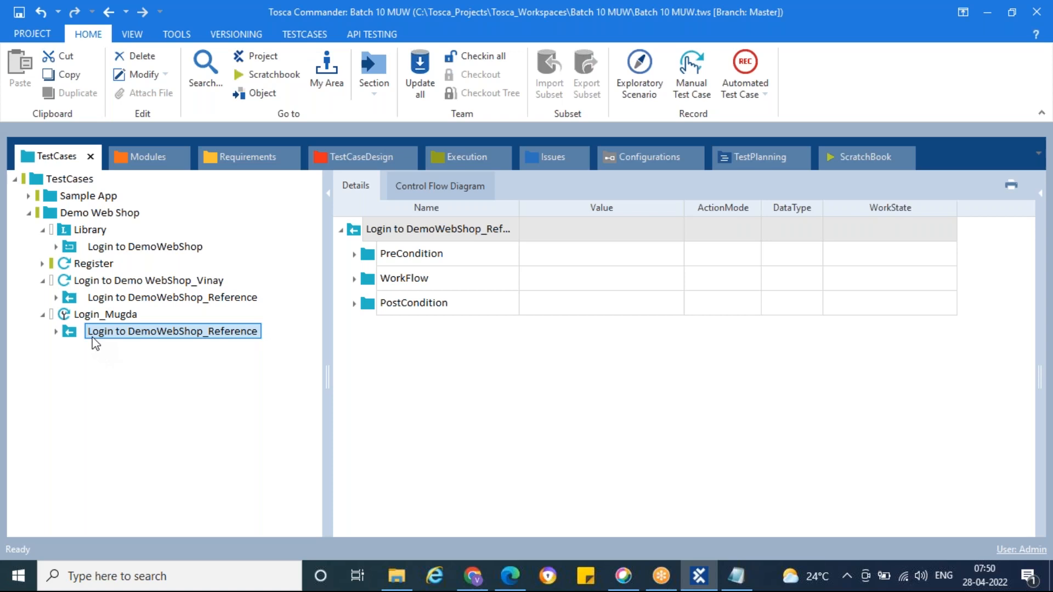
pyautogui.click(70, 245)
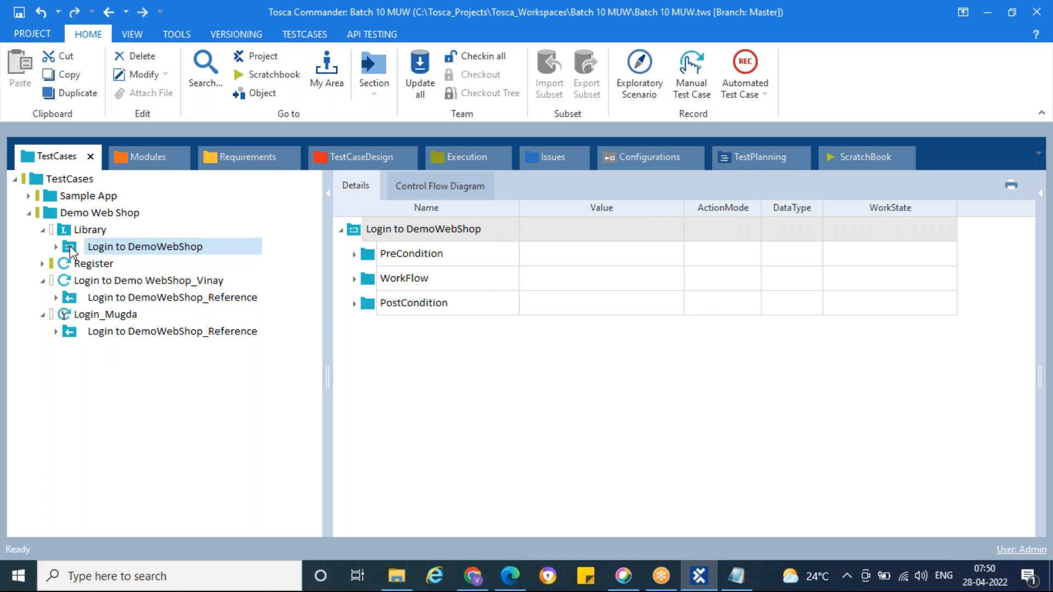
# Step: Delete the newly created second Login test case from the Demo Web Shop folder
pyautogui.click(43, 232)
pyautogui.click(43, 264)
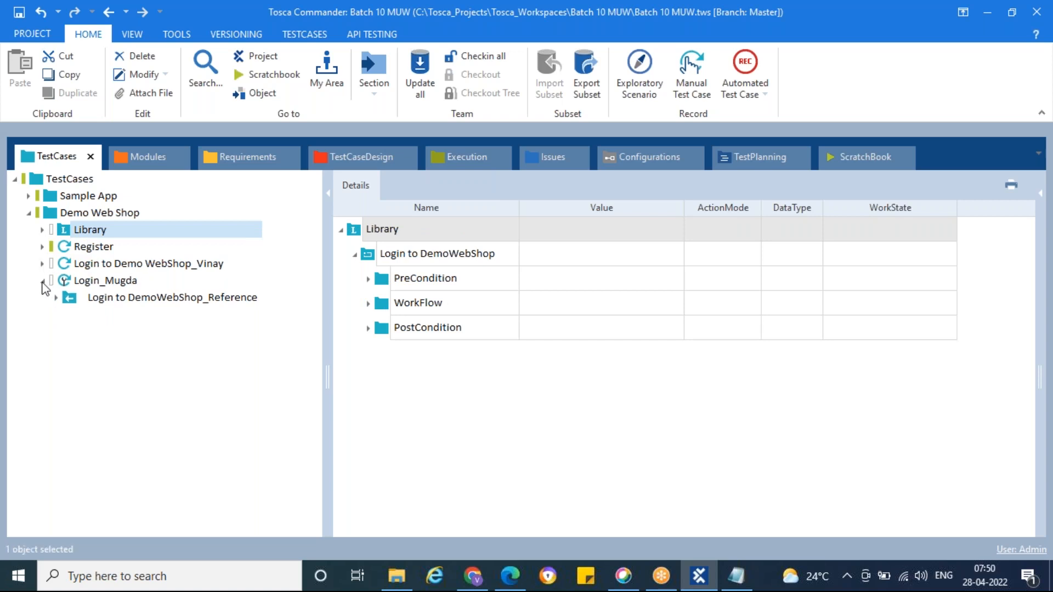
pyautogui.click(42, 281)
pyautogui.click(74, 281)
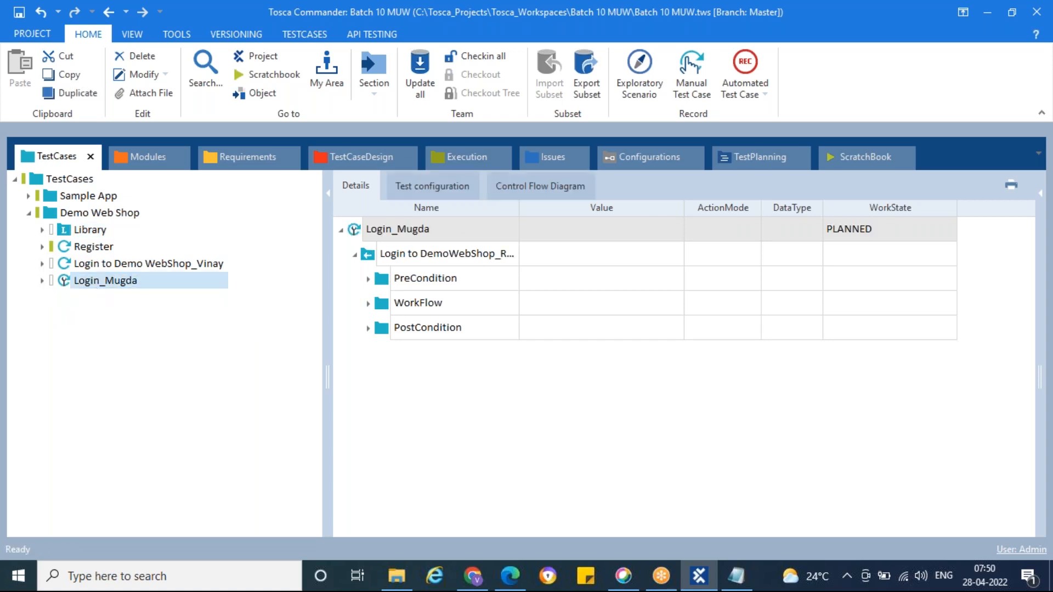
pyautogui.press('Delete')
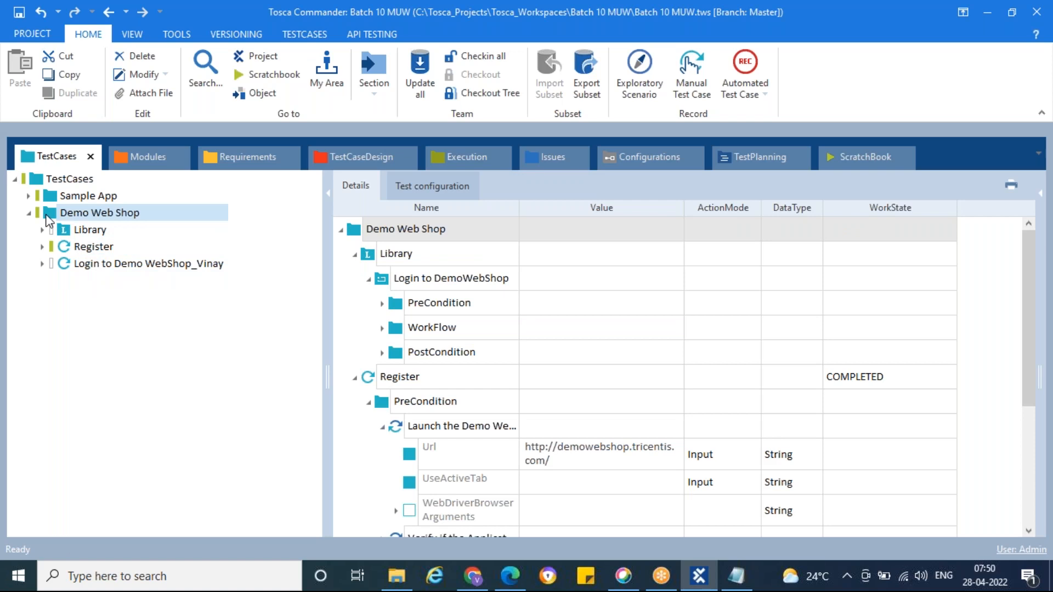
# Step: Check whether the Demo Web Shop and Sample App folders each offer creating a TestStepLibrary
pyautogui.rightClick(49, 220)
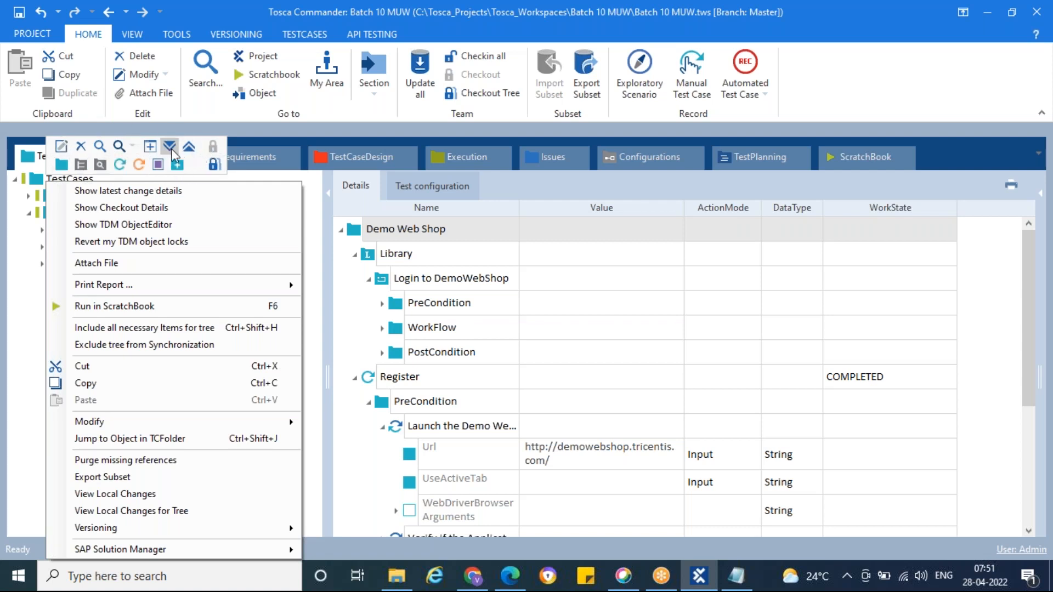
pyautogui.click(24, 306)
pyautogui.click(64, 229)
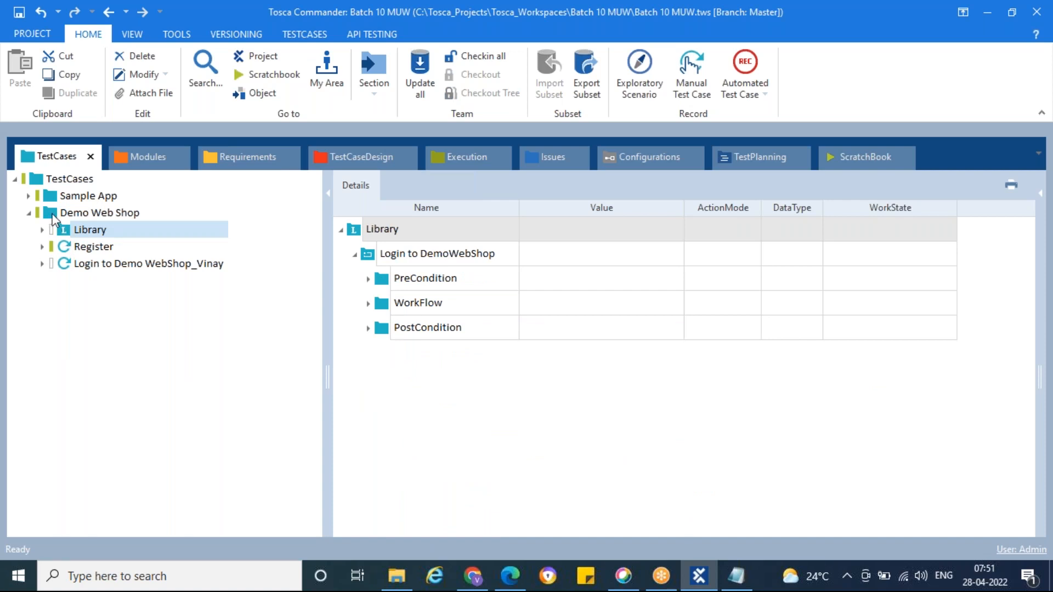
pyautogui.click(55, 218)
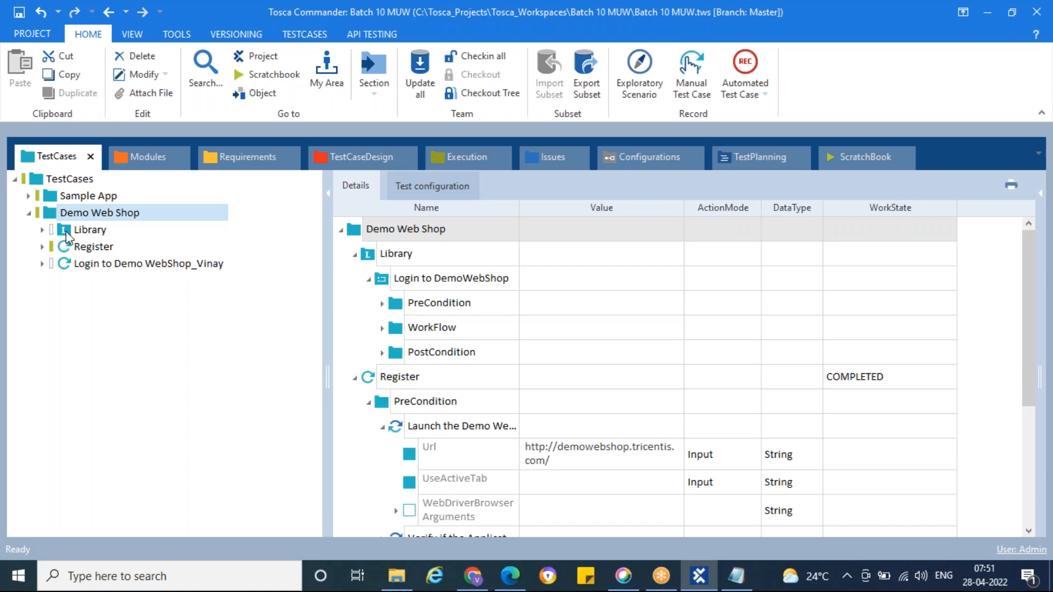
pyautogui.click(88, 196)
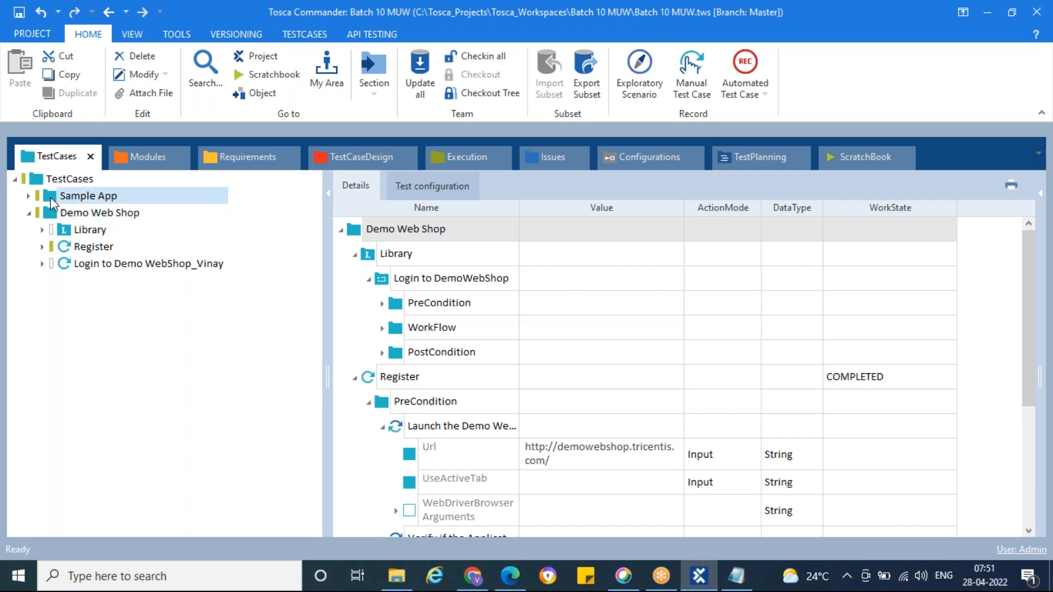
pyautogui.rightClick(130, 194)
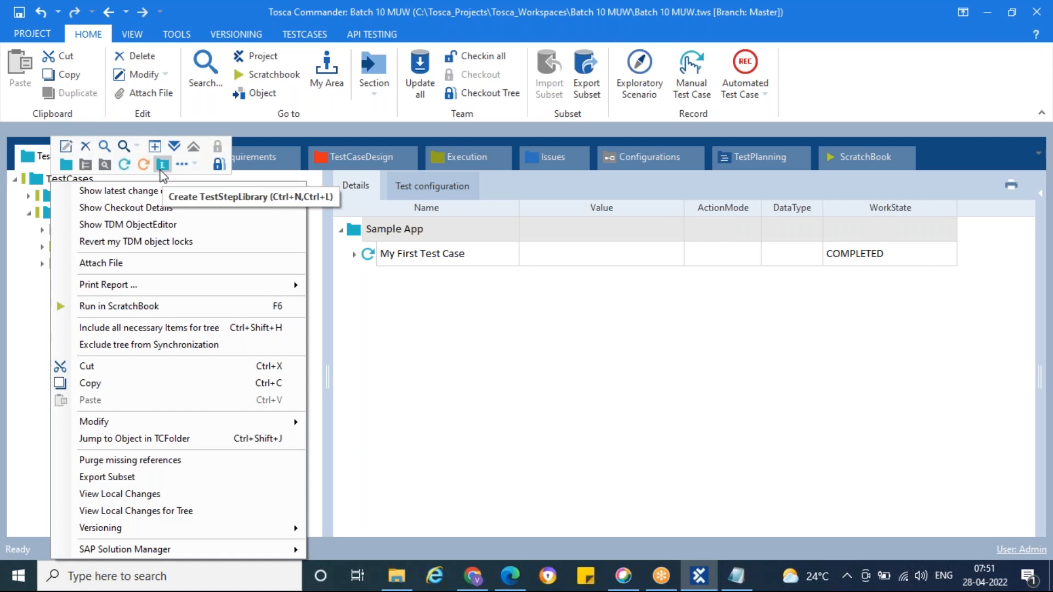
pyautogui.click(48, 219)
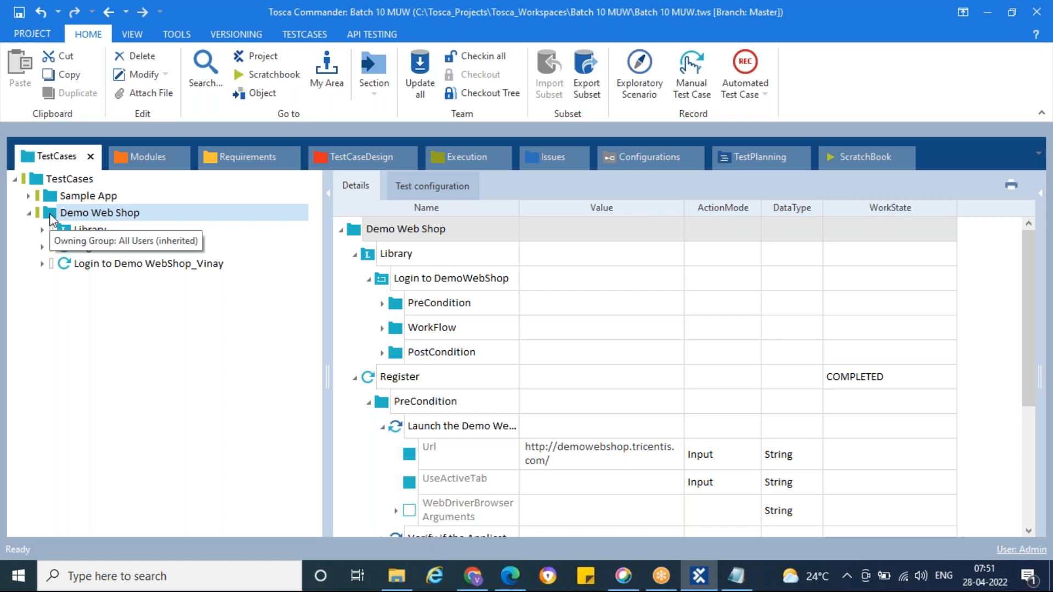
# Step: Switch to the Day8 notes in Notepad and add a "Note:" heading below the Reusable Test Step Block definition
pyautogui.click(736, 575)
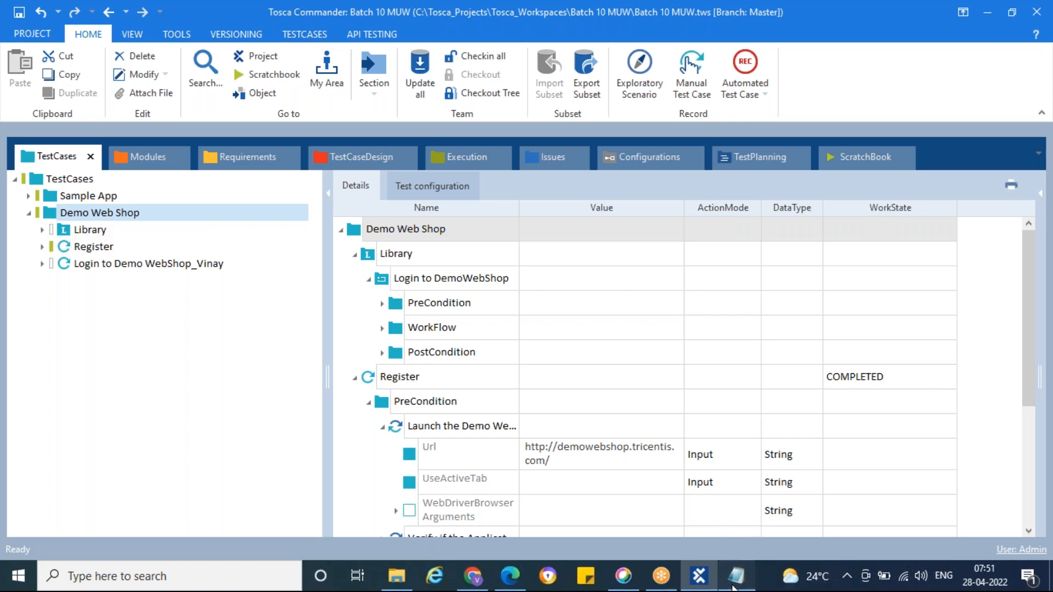
pyautogui.press('Return')
pyautogui.press('Return')
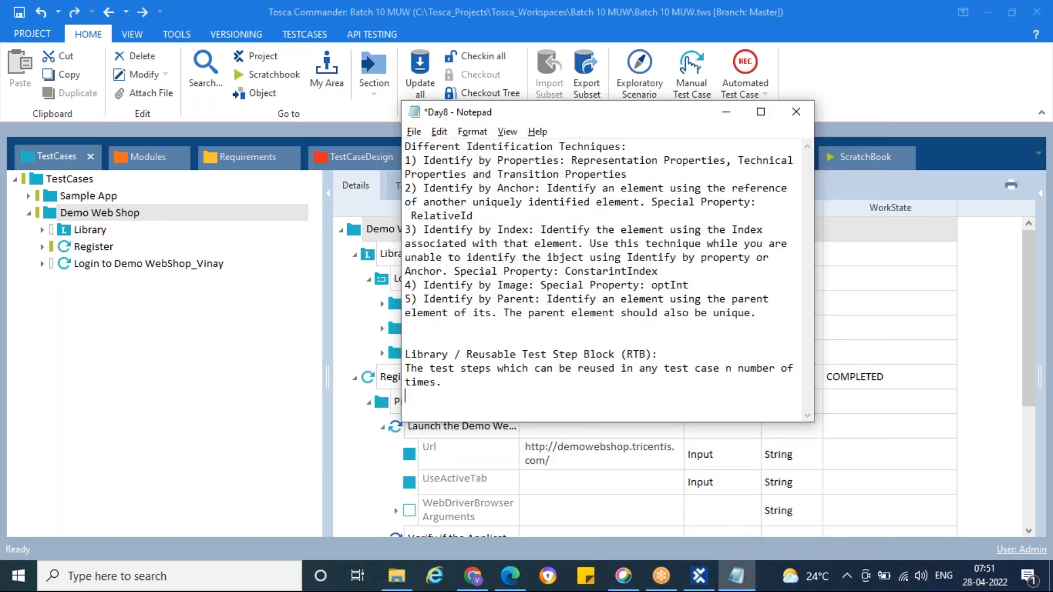
pyautogui.write('Note')
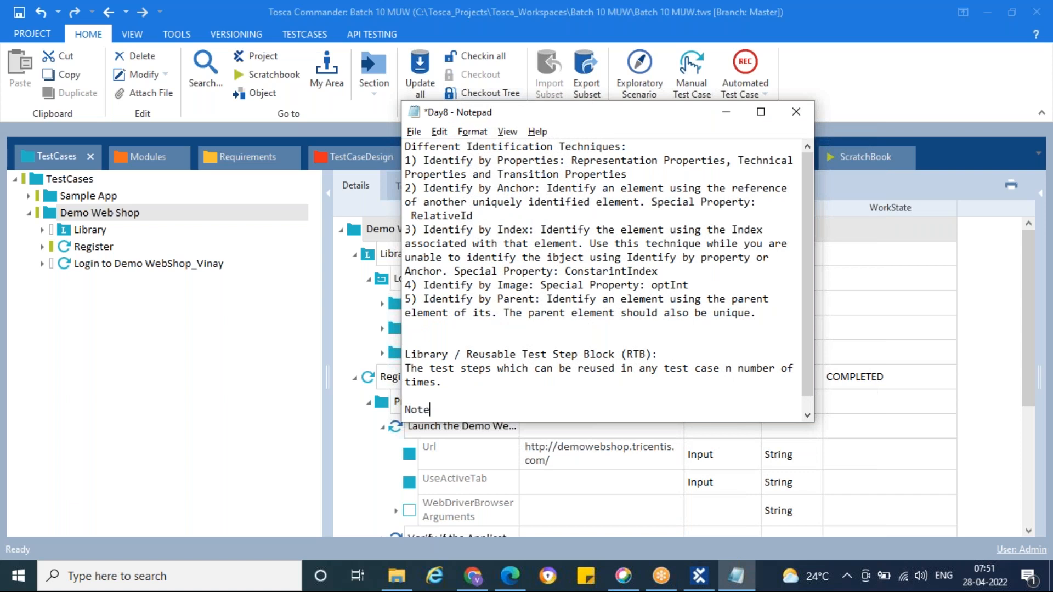
pyautogui.write(':')
pyautogui.press('Return')
# Step: Write "Only one Library Folder can be create on one TestCase Folder" under the Note heading
pyautogui.write('On')
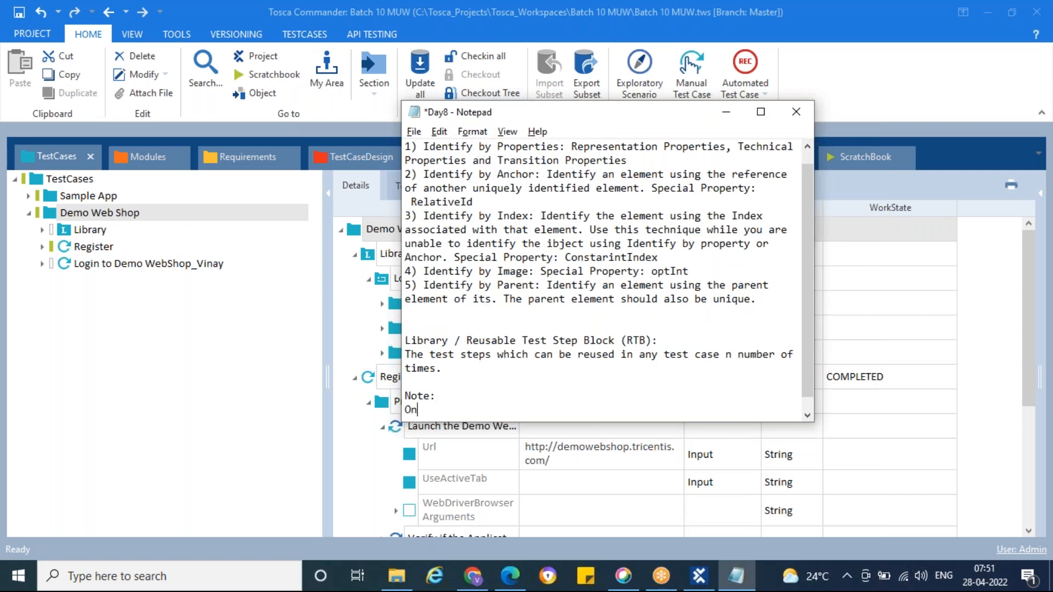
pyautogui.write('ly one Library Folder can be create')
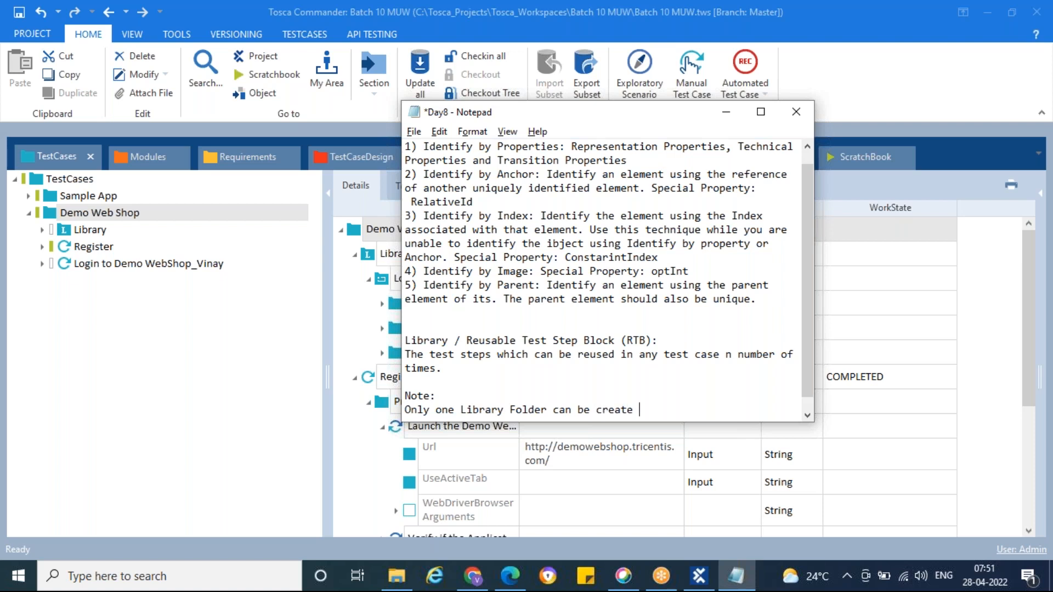
pyautogui.write('on one Test St')
pyautogui.press('BackSpace')
pyautogui.press('BackSpace')
pyautogui.write('Case Folder')
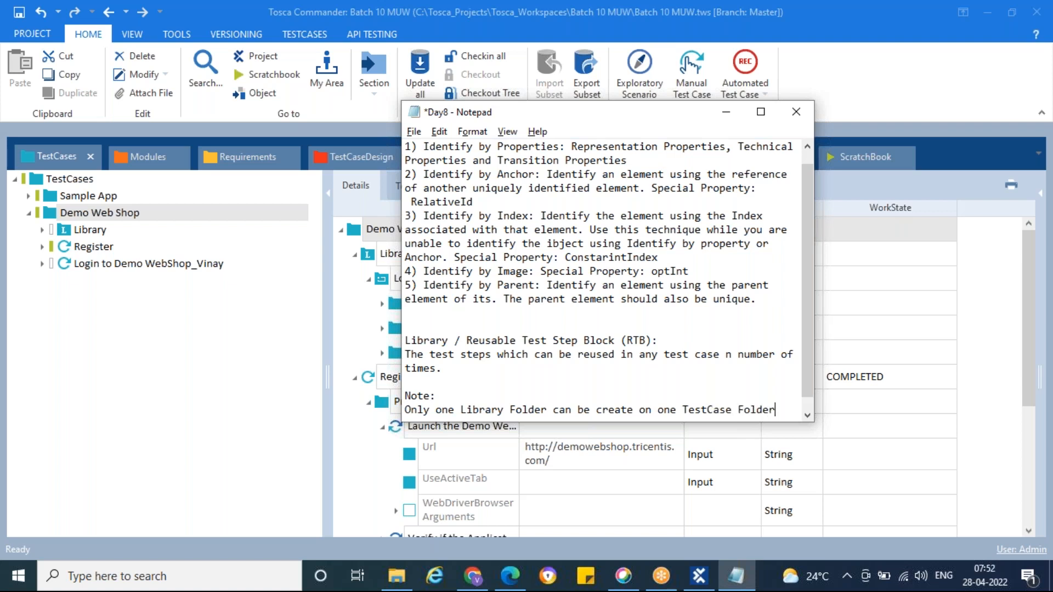
pyautogui.press('Return')
# Step: Switch back to Tosca Commander and create a reusable test step block named "Register" in the Demo Web Shop Library
pyautogui.click(69, 235)
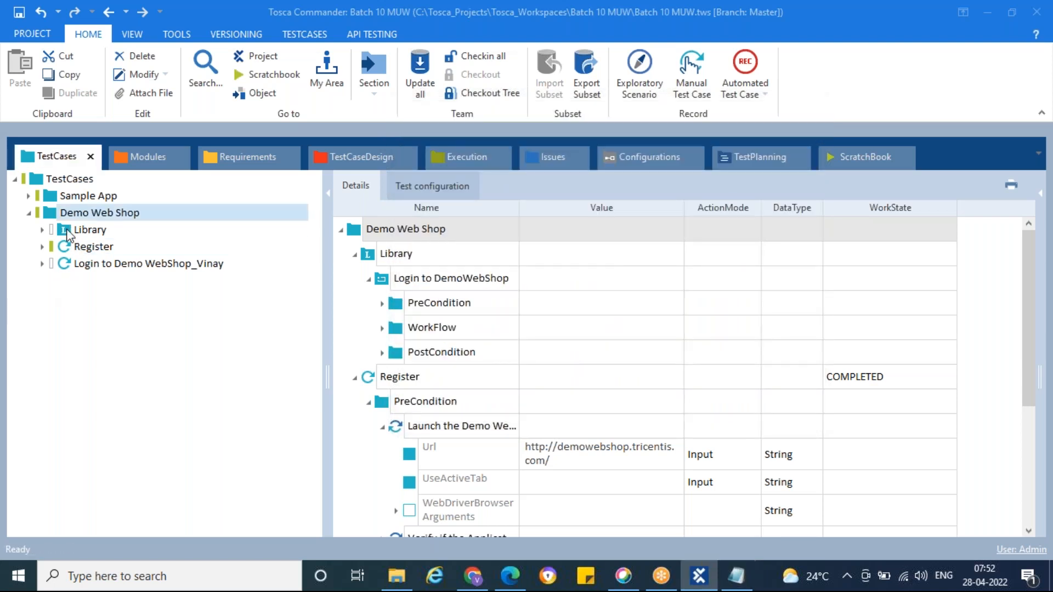
pyautogui.click(69, 235)
pyautogui.click(41, 230)
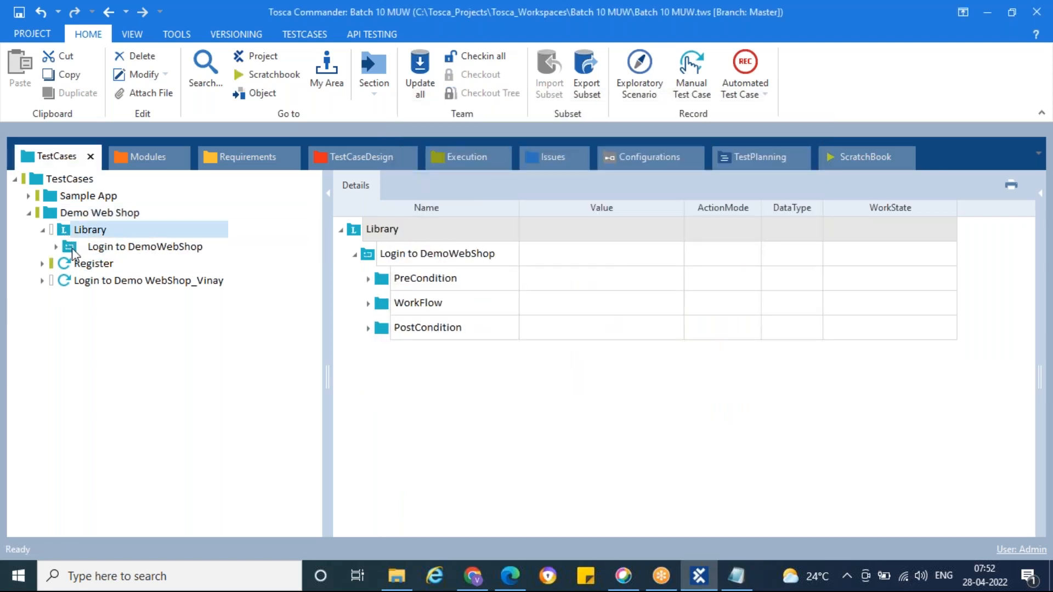
pyautogui.click(71, 247)
pyautogui.click(66, 236)
pyautogui.rightClick(64, 232)
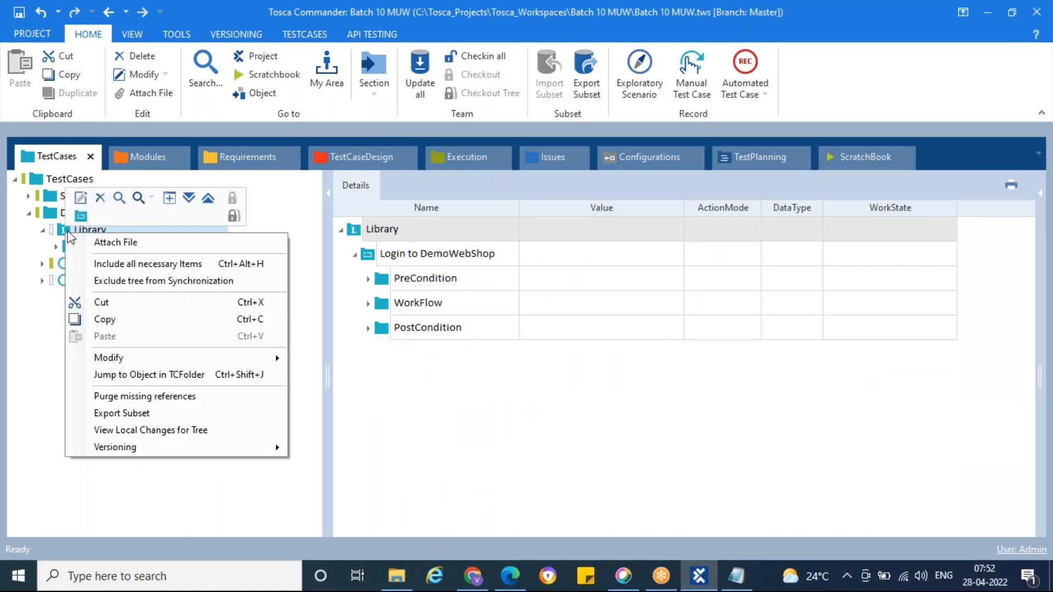
pyautogui.click(81, 216)
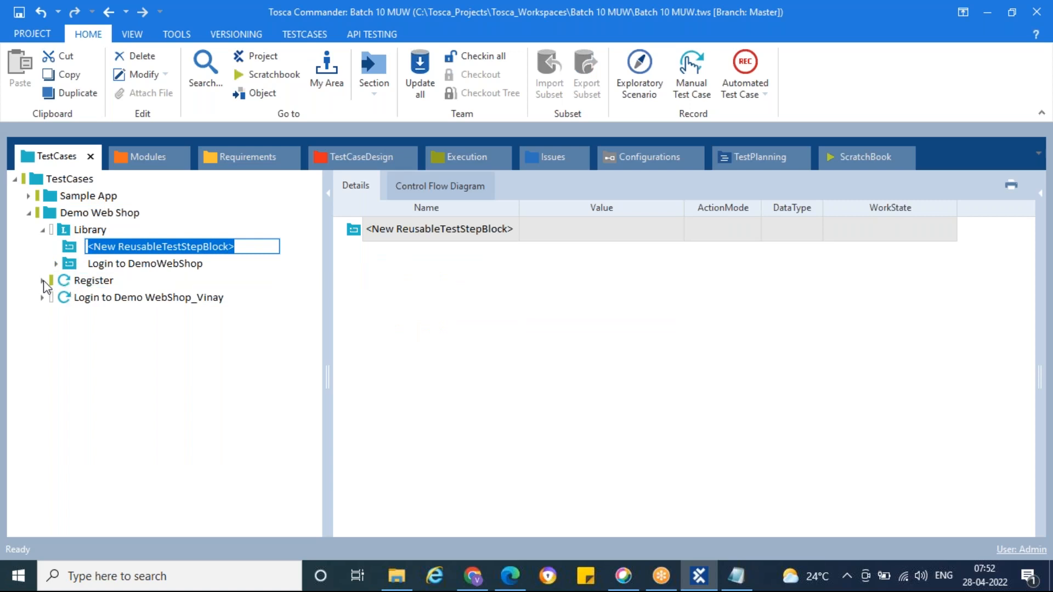
pyautogui.click(44, 281)
pyautogui.click(129, 247)
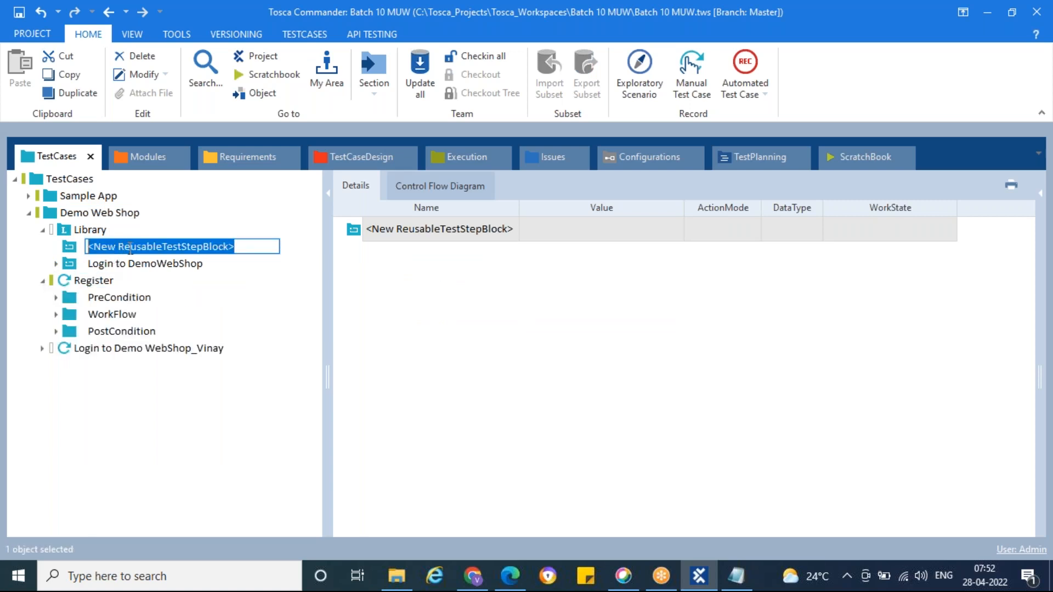
pyautogui.write('Reg')
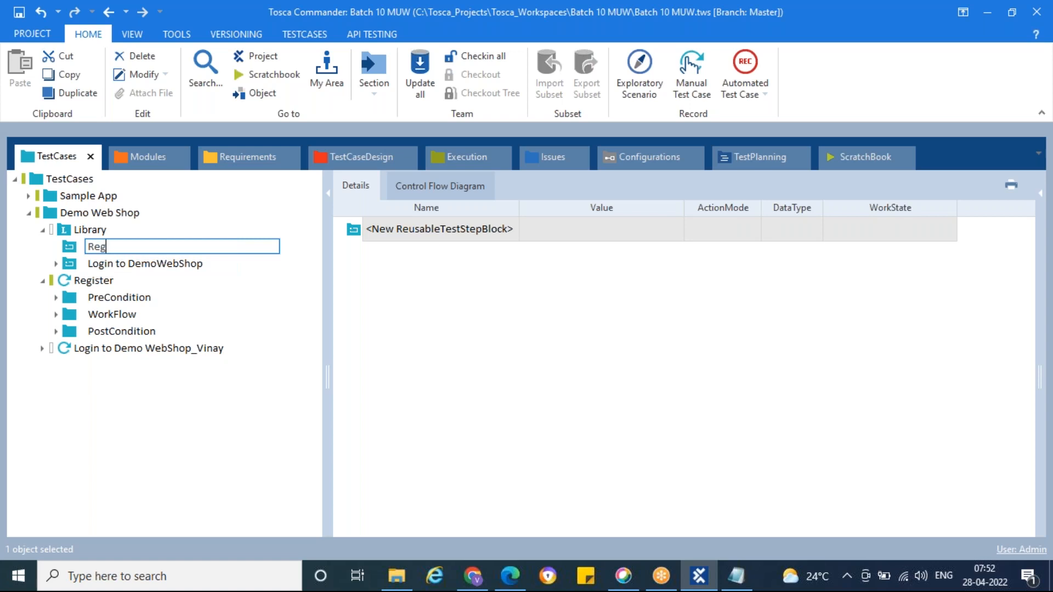
pyautogui.write('ister')
pyautogui.press('Return')
# Step: Move the PreCondition, WorkFlow and PostCondition folders of the Register test case into the Register reusable block
pyautogui.click(131, 263)
pyautogui.click(70, 300)
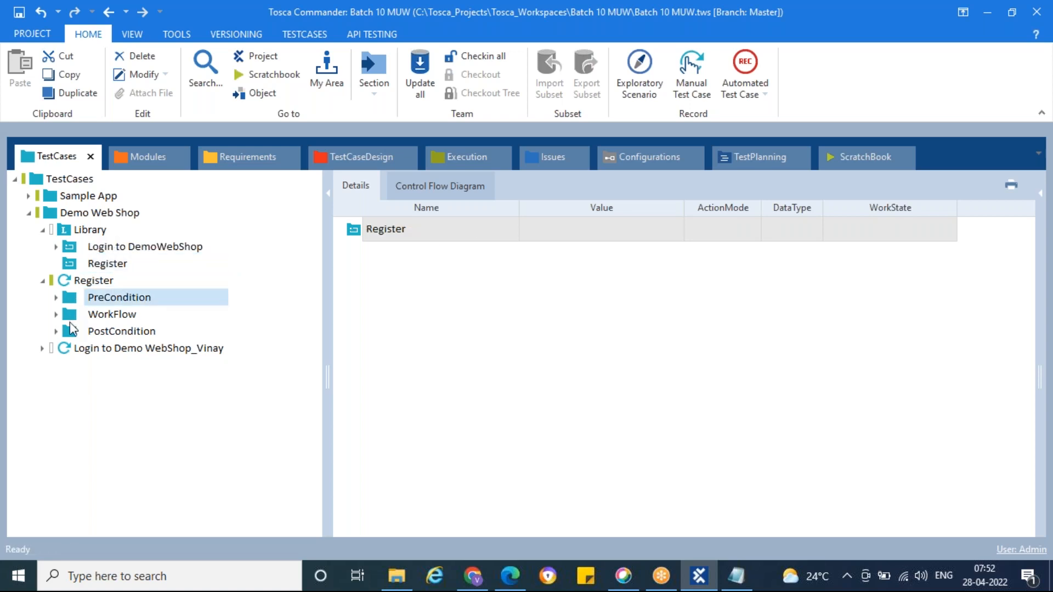
pyautogui.keyDown('shift'); pyautogui.click(70, 331); pyautogui.keyUp('shift')
pyautogui.moveTo(70, 303); pyautogui.dragTo(90, 264)
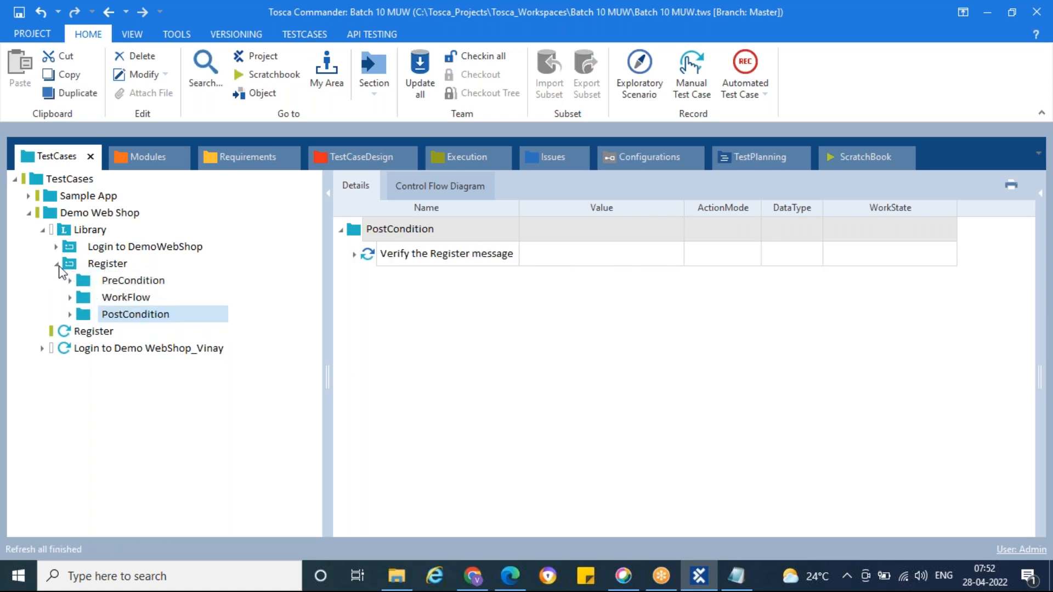
# Step: Add a reference to the library's Register reusable test step block in the Register test case
pyautogui.click(57, 264)
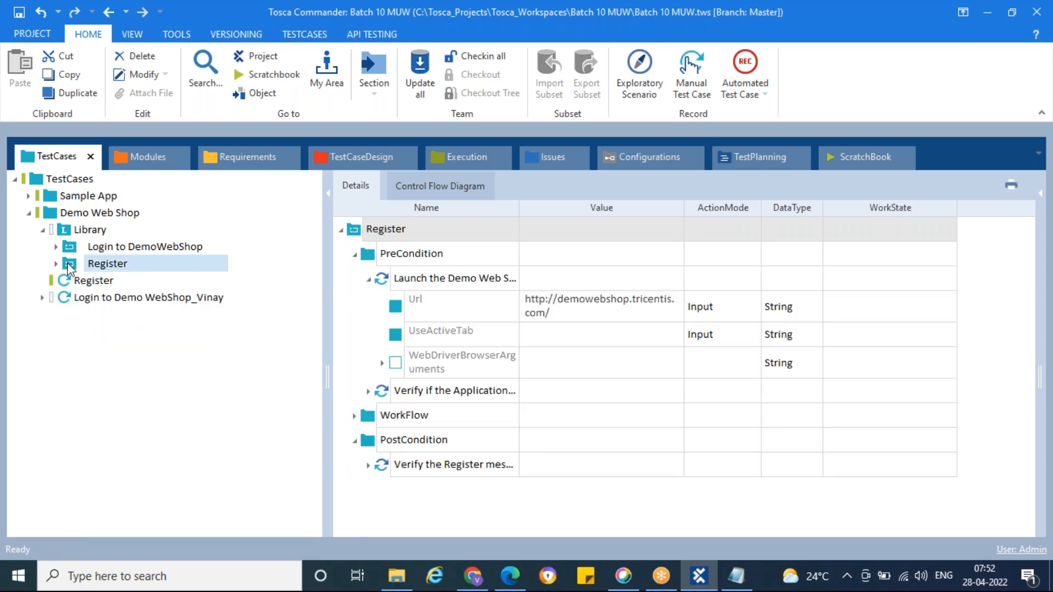
pyautogui.moveTo(72, 264)
pyautogui.mouseDown()
pyautogui.moveTo(91, 267)
pyautogui.moveTo(82, 282)
pyautogui.mouseUp()
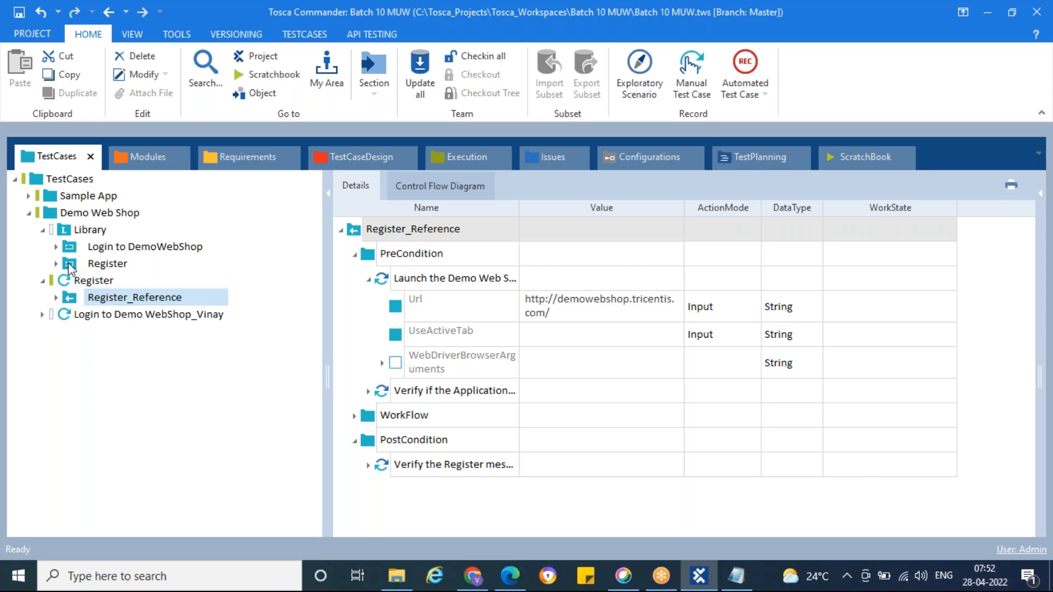
# Step: Switch to the Day8 notes in Notepad, add "You can create n number of RTP inside a Library folder." below the existing note and save
pyautogui.click(738, 577)
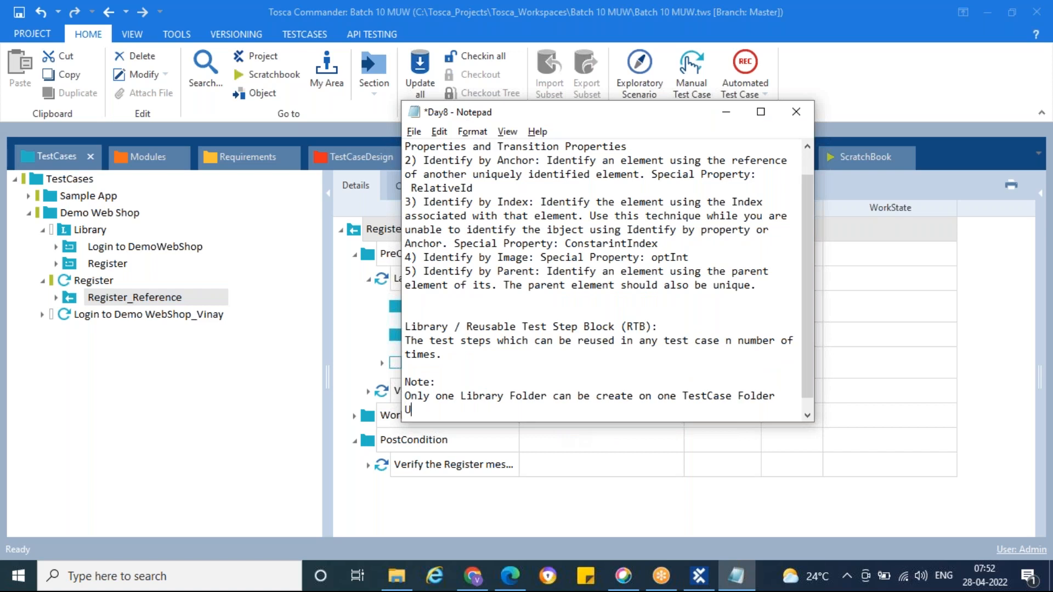
pyautogui.write('You can create n number of RTP')
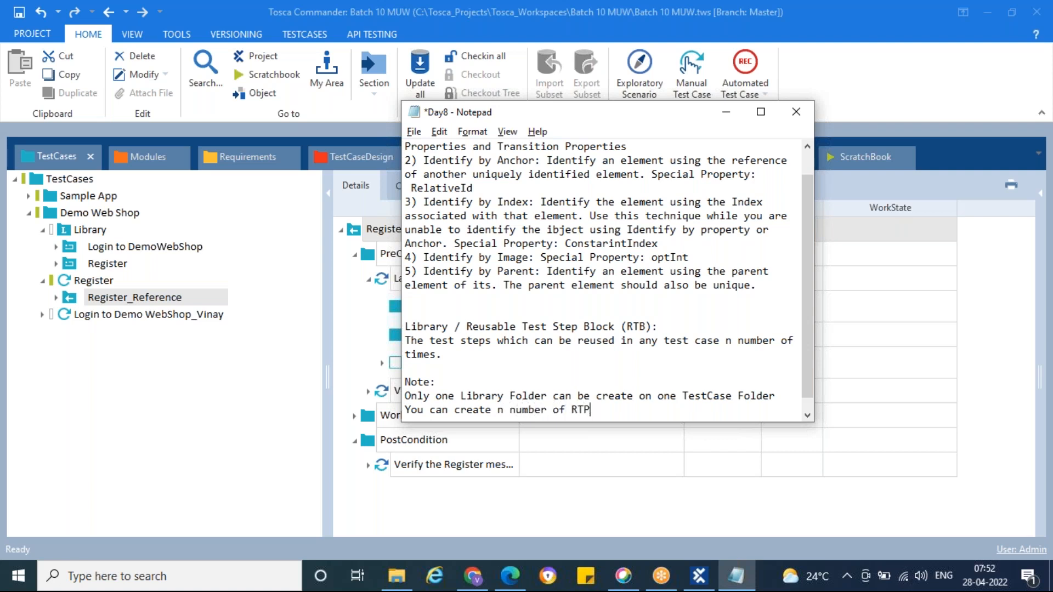
pyautogui.write('side a Library fold')
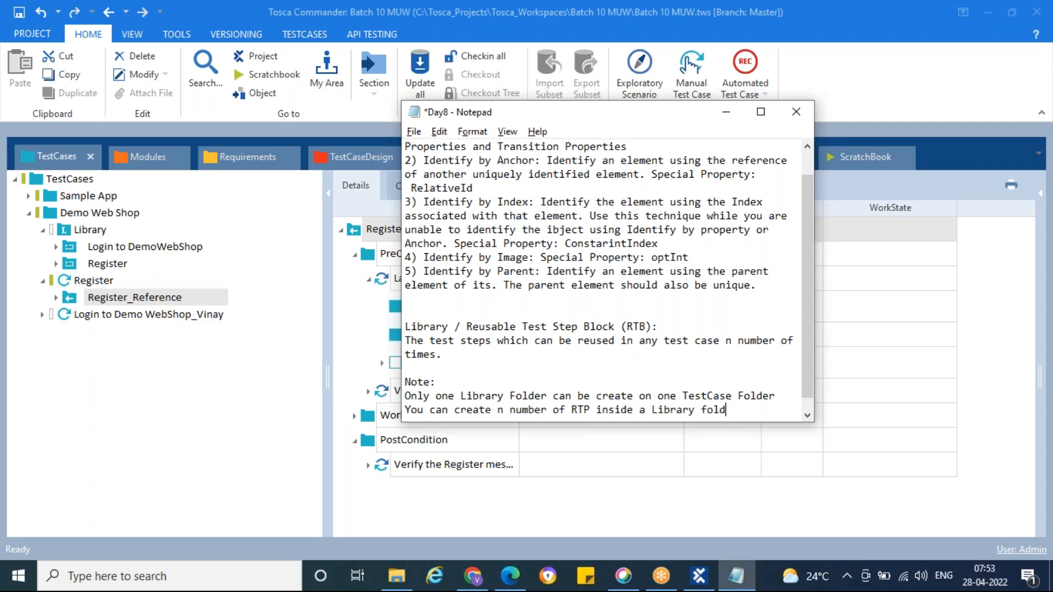
pyautogui.write('er.')
pyautogui.hotkey('ctrl', 's')
pyautogui.click(726, 112)
pyautogui.click(64, 232)
pyautogui.rightClick(64, 232)
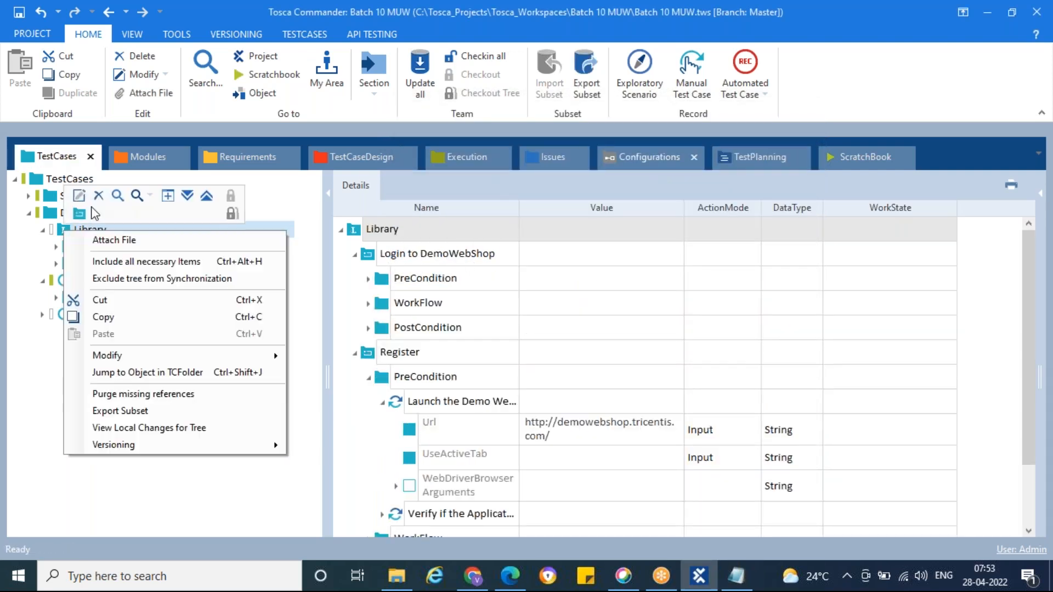
pyautogui.click(28, 265)
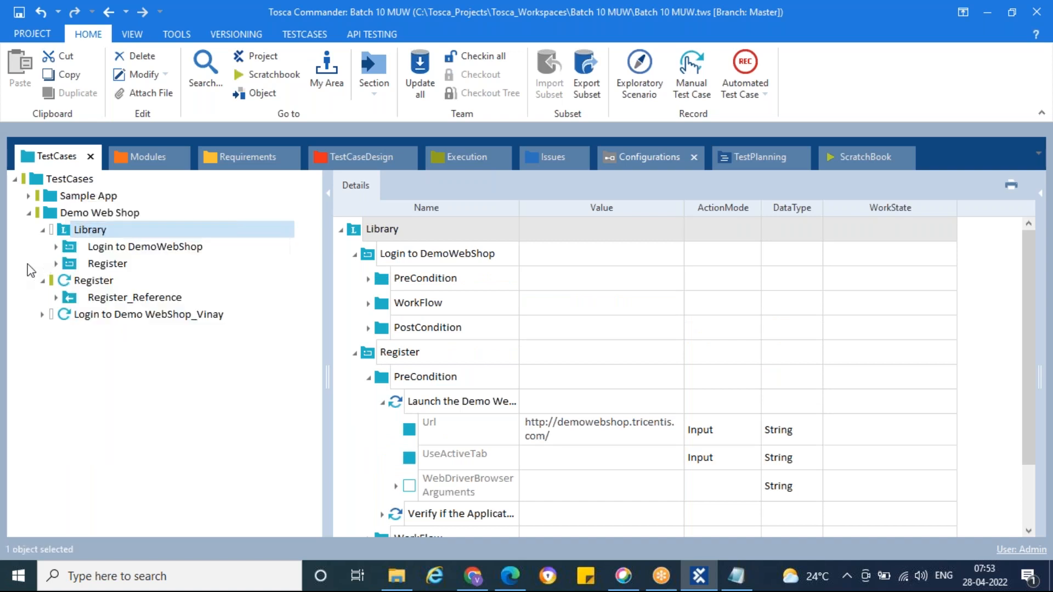
# Step: Expand the login test case, compare both references, and jump from Register_Reference to its reusable test step block
pyautogui.click(43, 315)
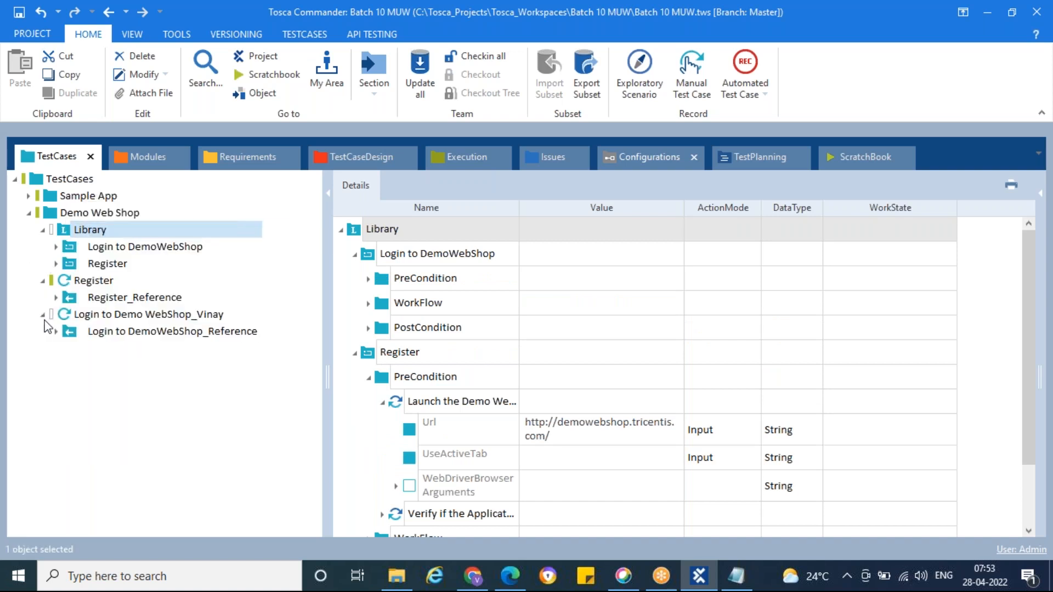
pyautogui.click(72, 300)
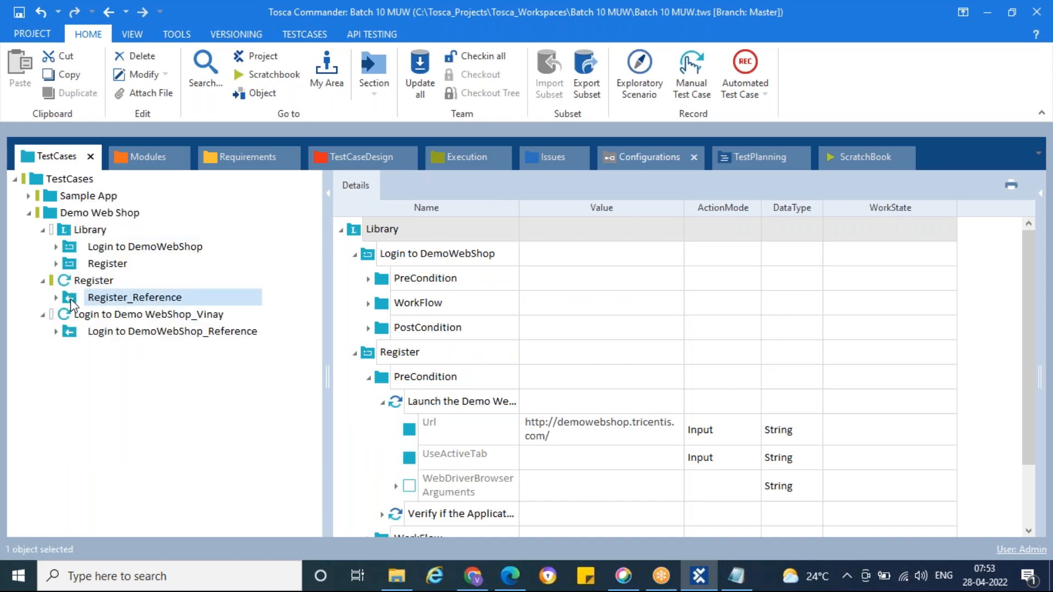
pyautogui.click(71, 333)
pyautogui.click(68, 298)
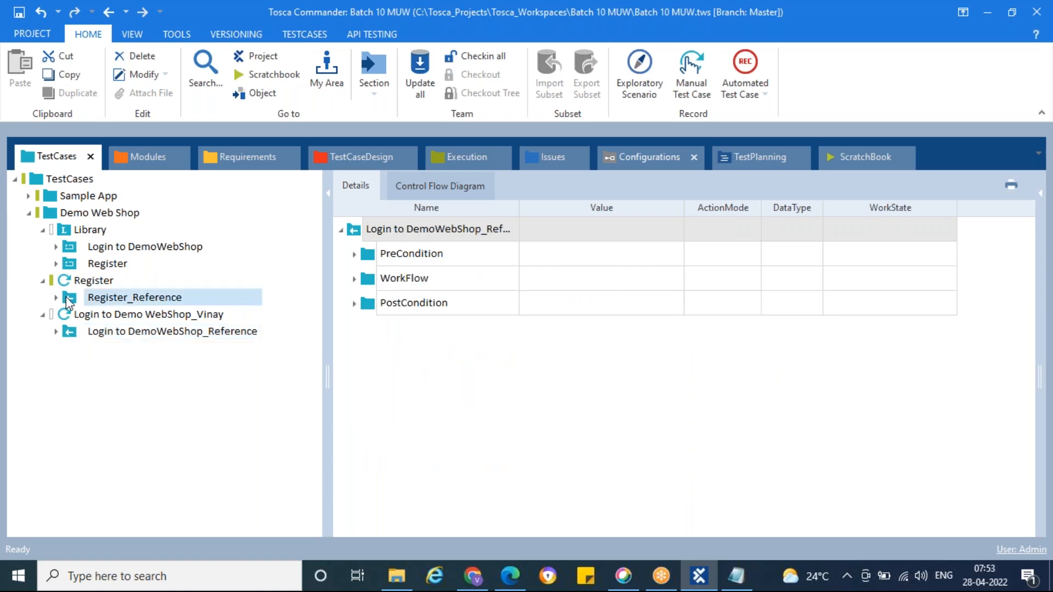
pyautogui.click(65, 281)
pyautogui.click(70, 301)
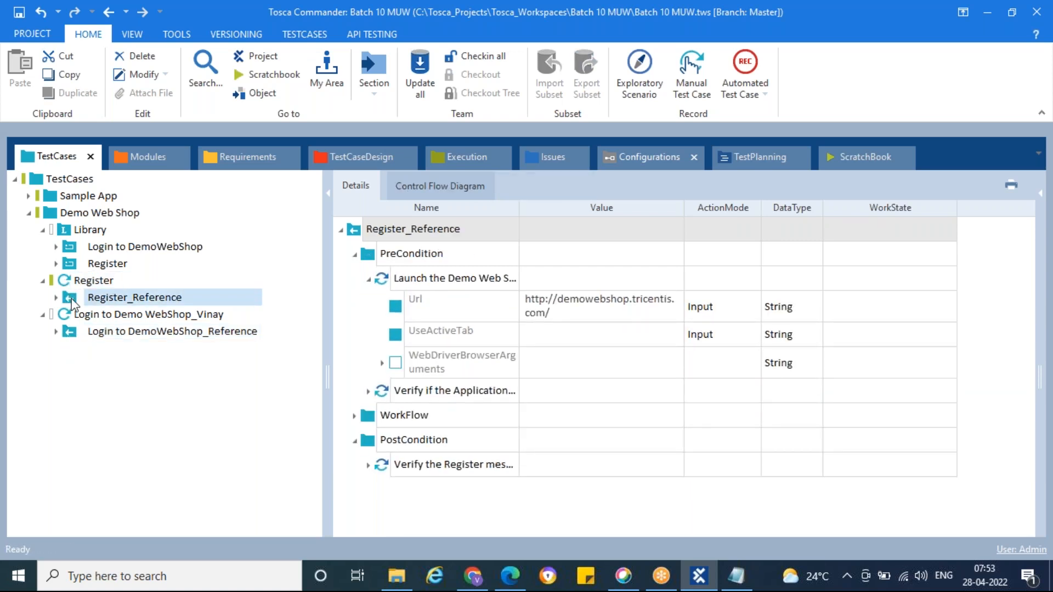
pyautogui.rightClick(70, 301)
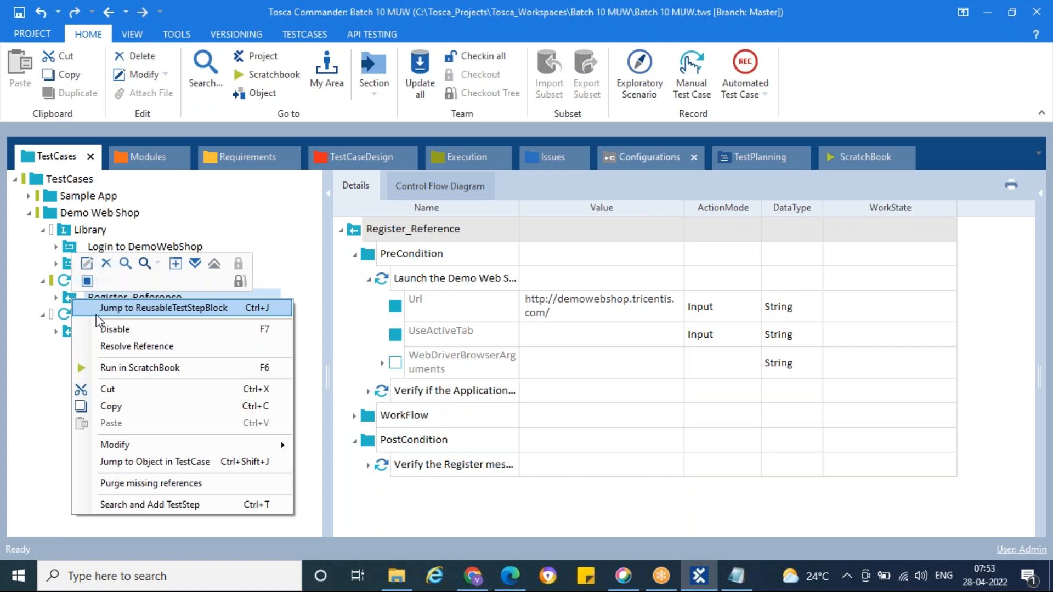
pyautogui.click(164, 308)
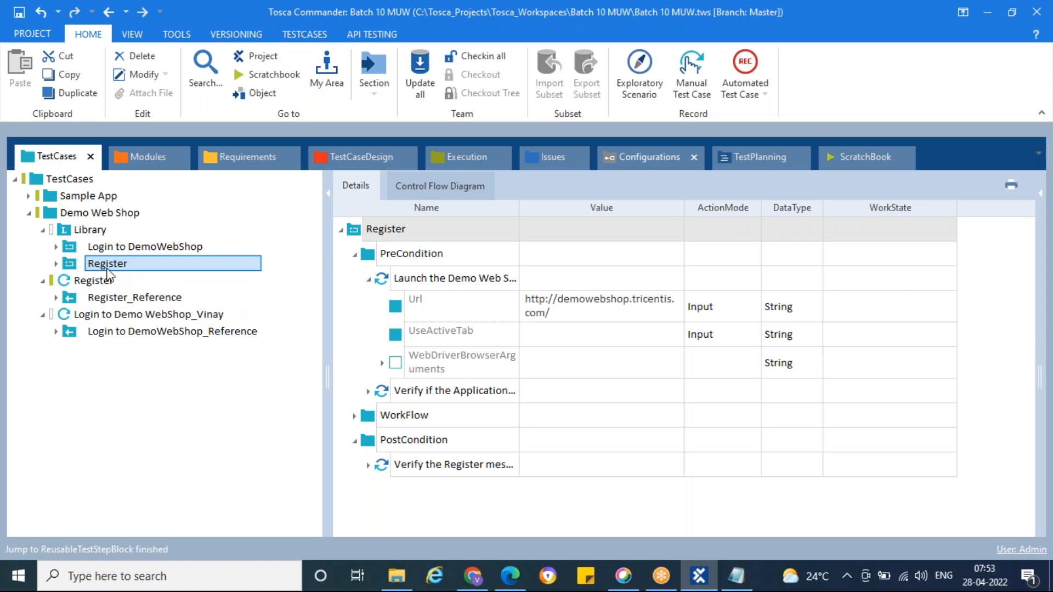
# Step: Jump from Login to DemoWebShop_Reference to its reusable test step block in the Library
pyautogui.click(115, 337)
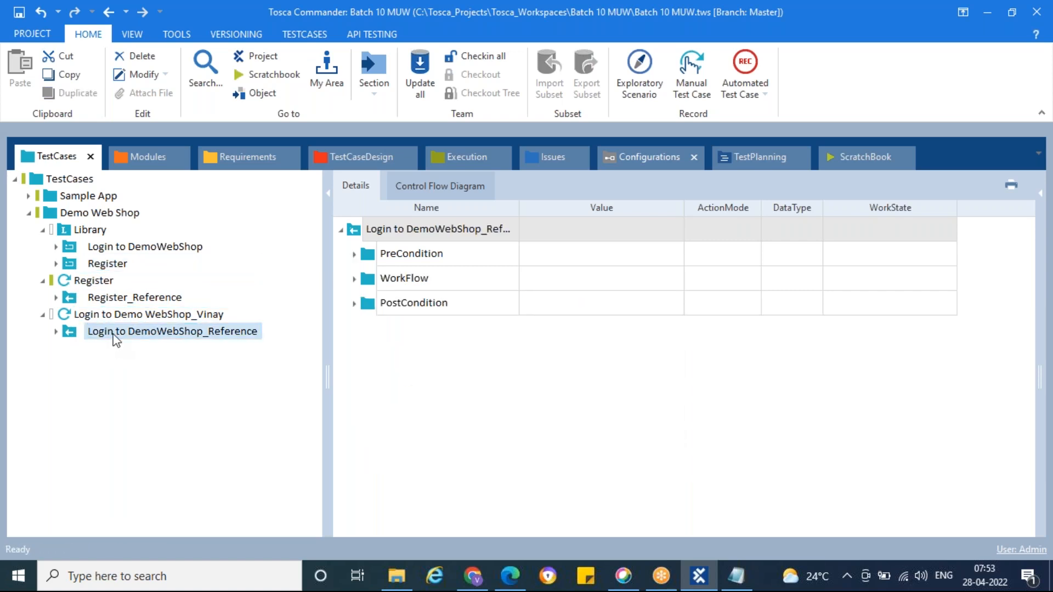
pyautogui.rightClick(159, 335)
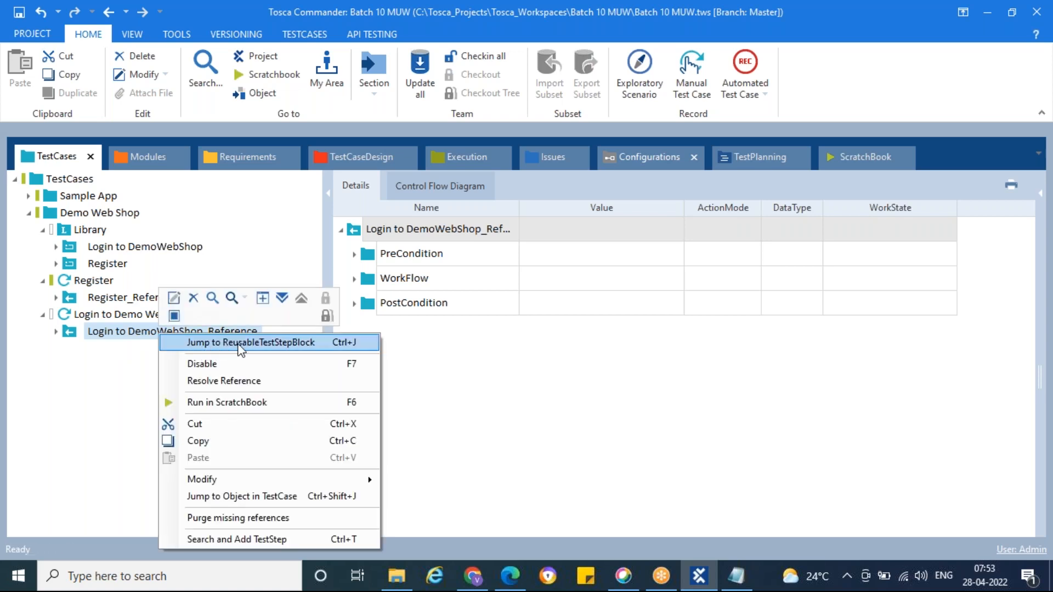
pyautogui.click(238, 343)
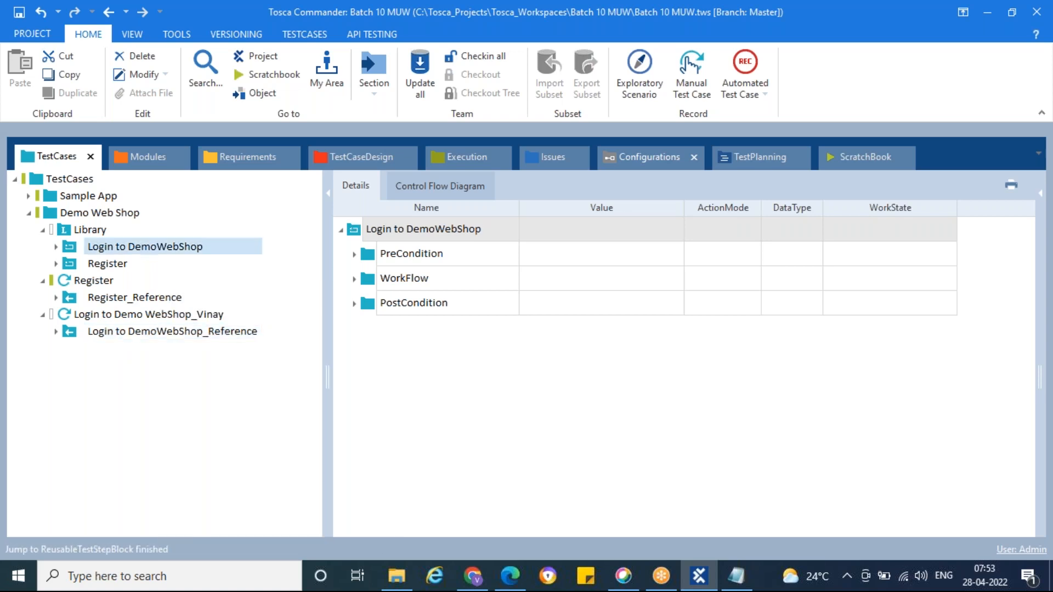
# Step: Expand the Login to DemoWebShop block and examine the application verification step in its PreCondition folder
pyautogui.click(125, 239)
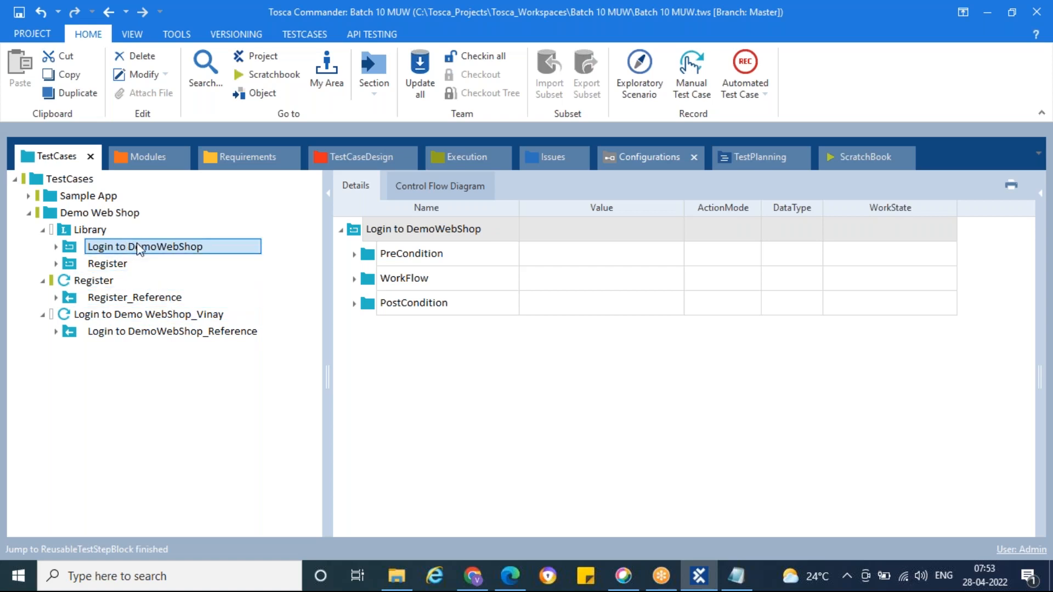
pyautogui.click(57, 248)
pyautogui.click(211, 262)
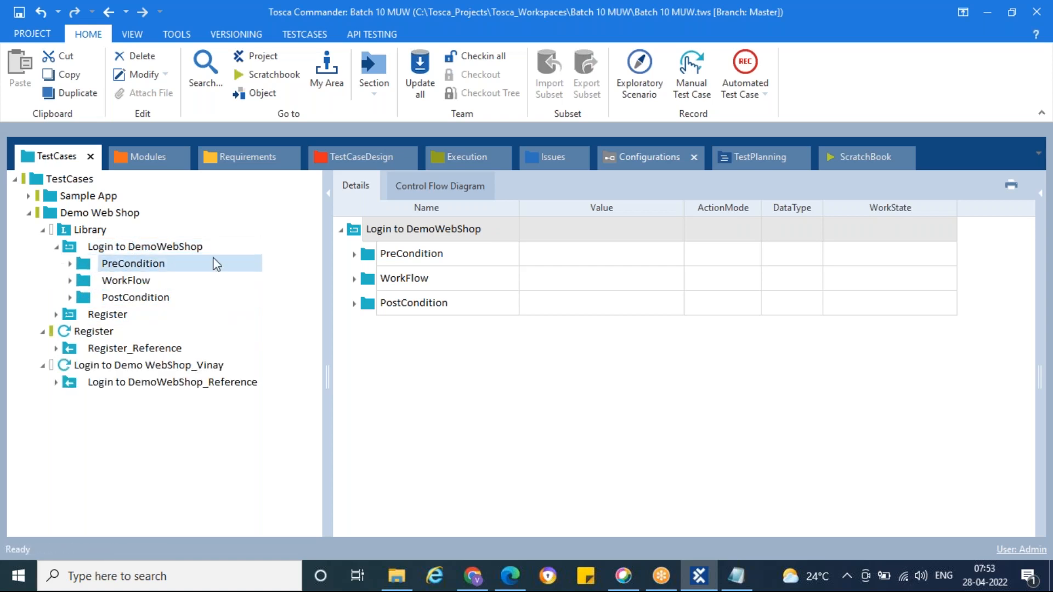
pyautogui.click(354, 280)
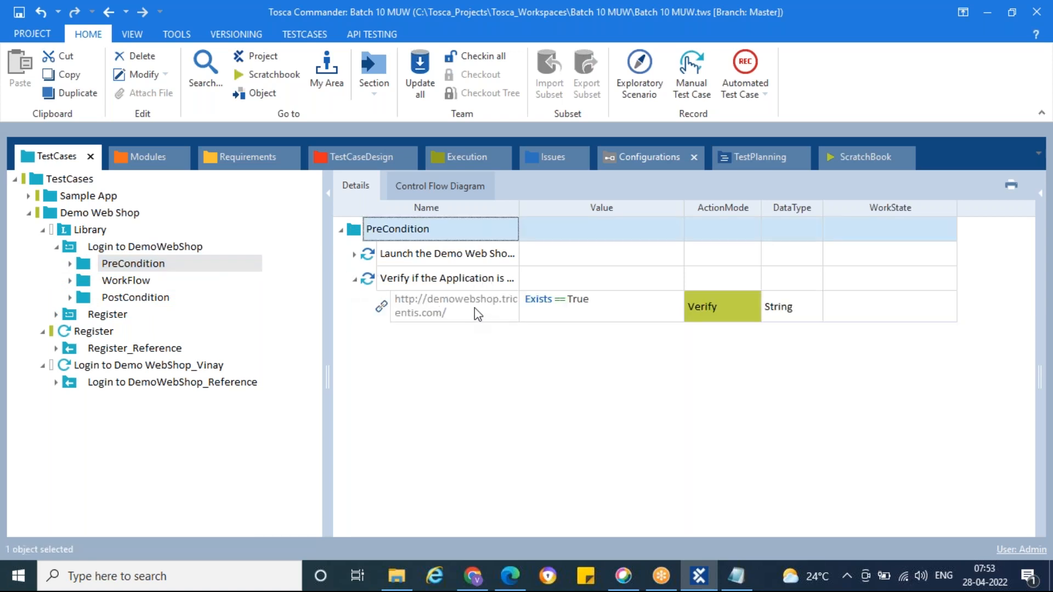
# Step: In the WorkFlow folder of the Login to DemoWebShop block, set Shopping cart to Exists == True with action mode Verify
pyautogui.click(97, 281)
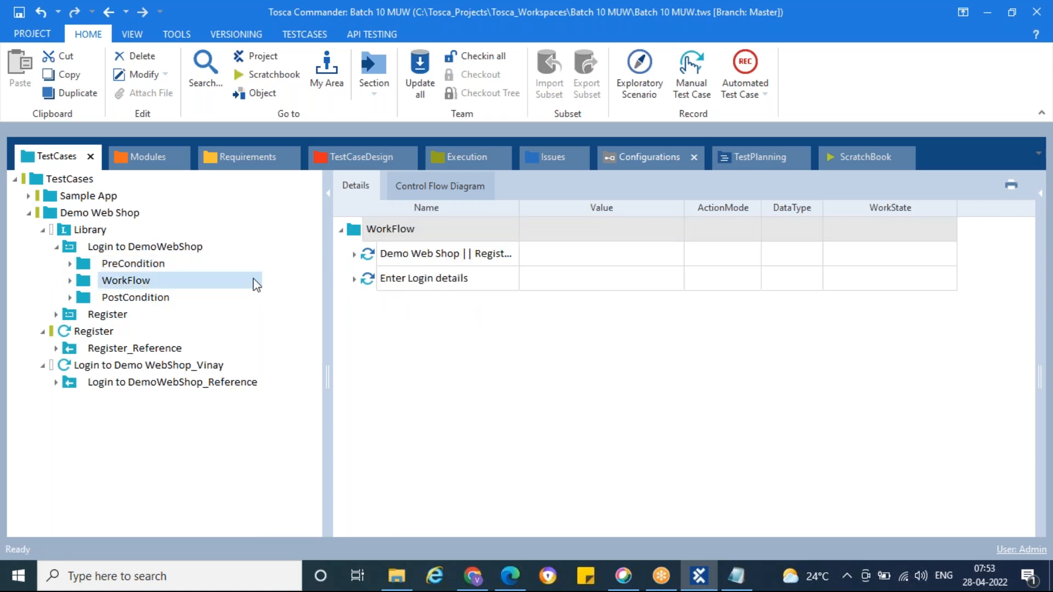
pyautogui.click(354, 254)
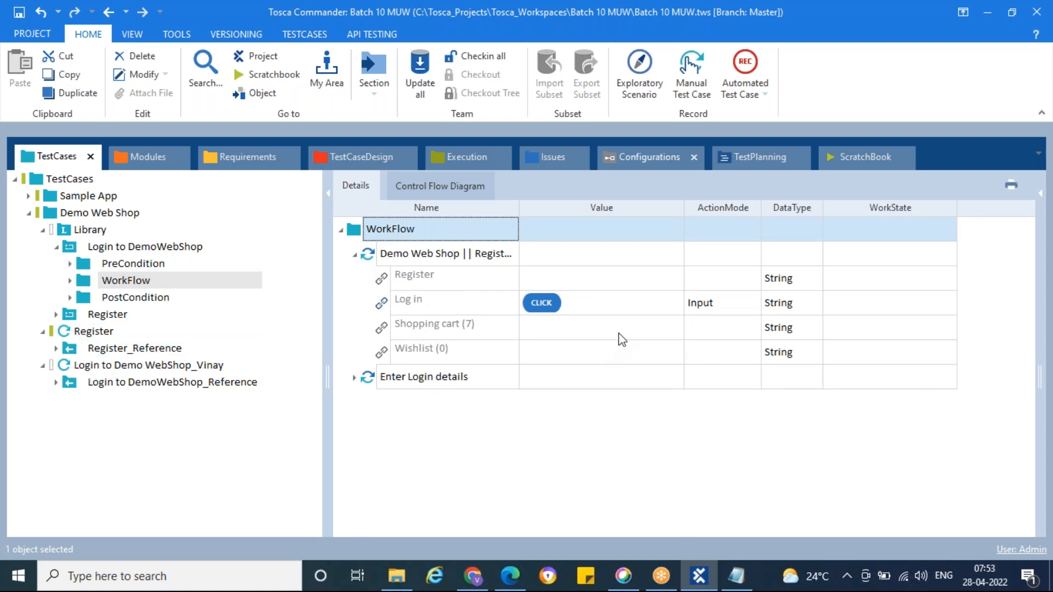
pyautogui.click(637, 335)
pyautogui.click(638, 336)
pyautogui.click(674, 327)
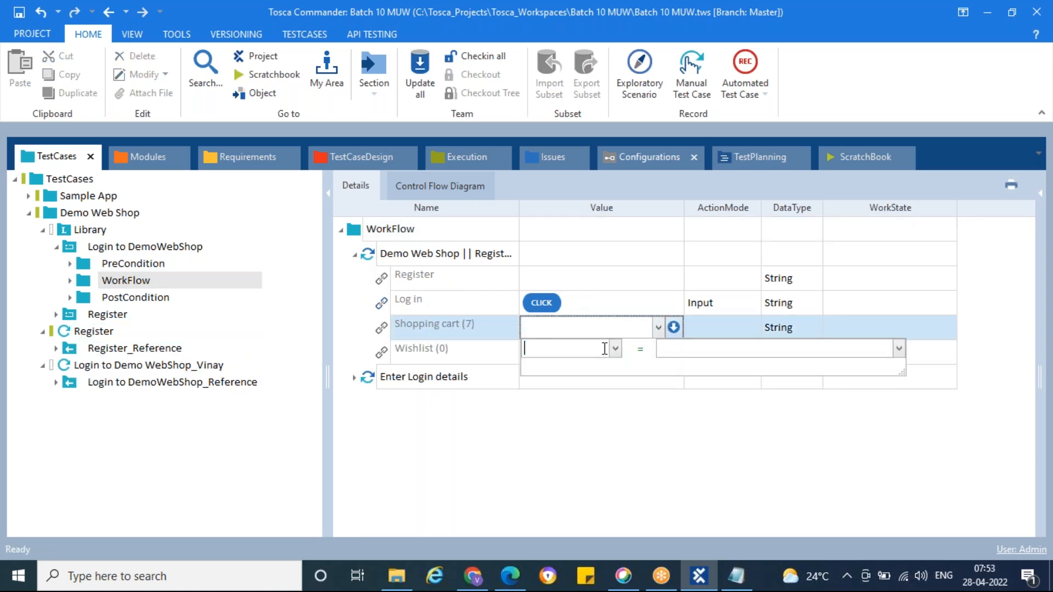
pyautogui.click(615, 349)
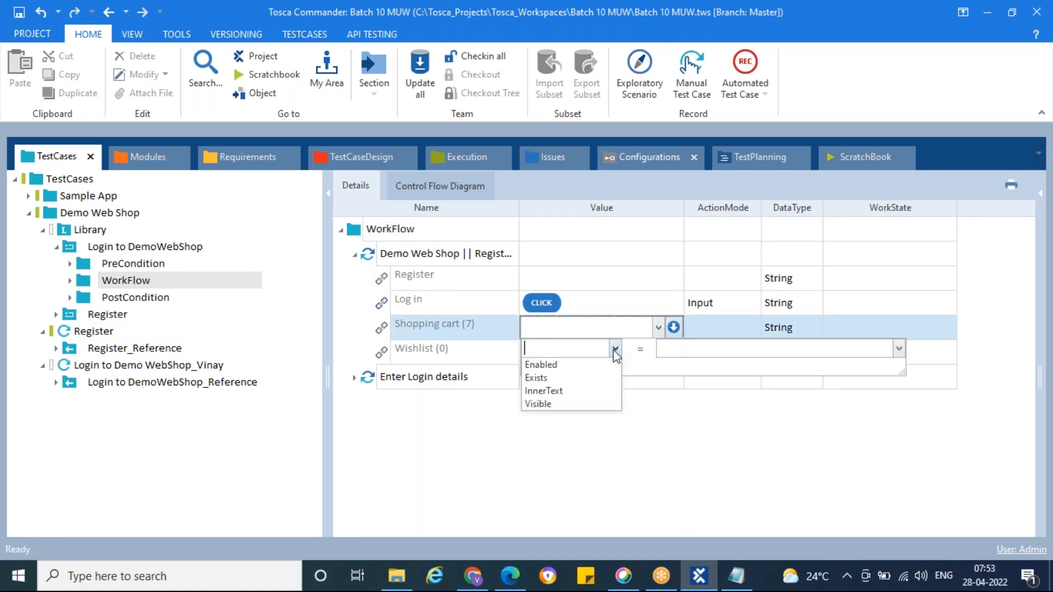
pyautogui.click(552, 377)
pyautogui.click(706, 351)
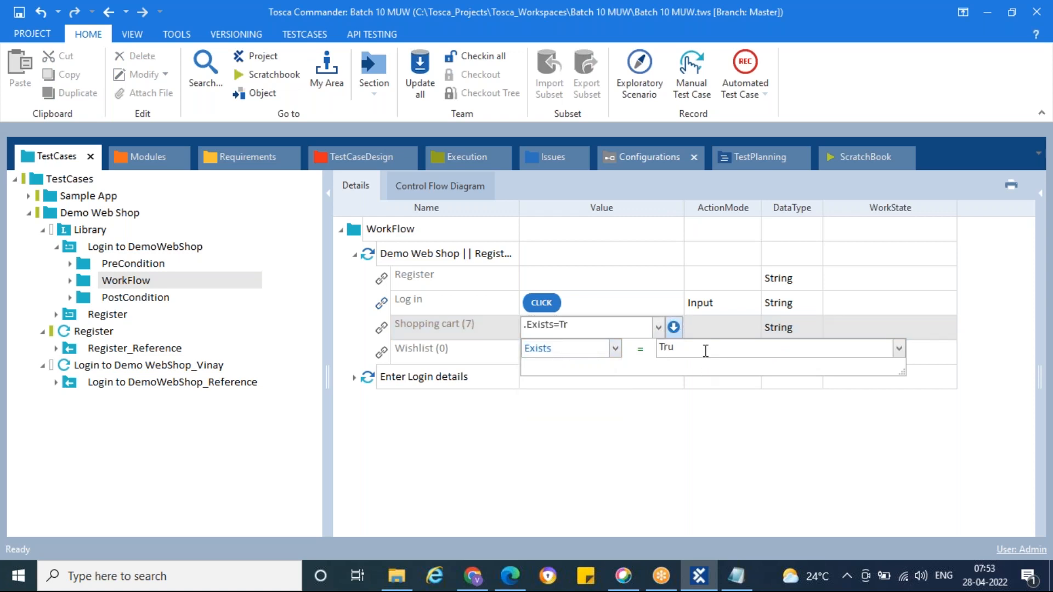
pyautogui.press('Return')
pyautogui.click(718, 329)
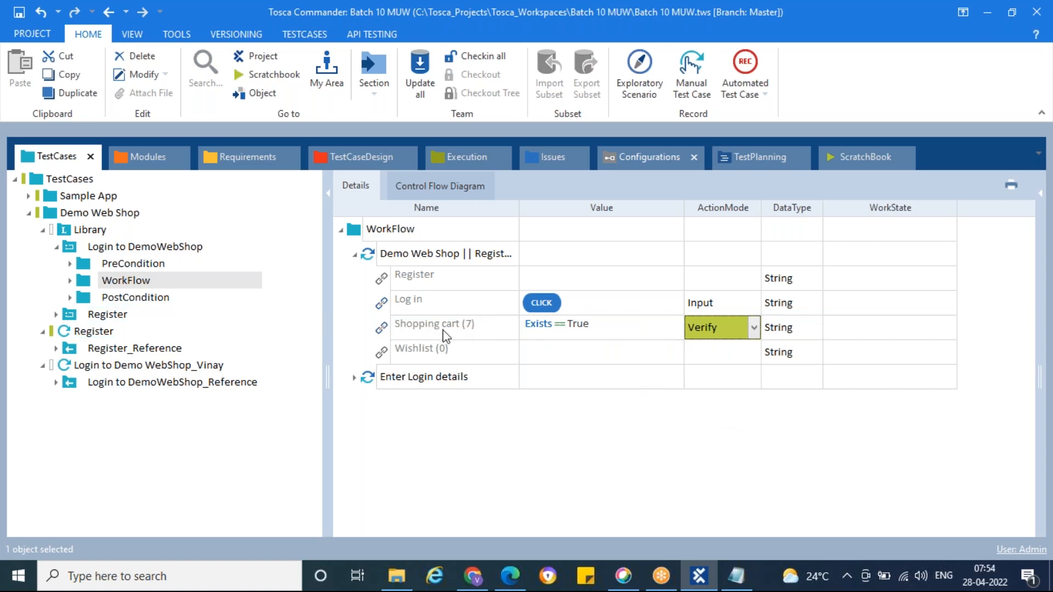
# Step: Open Register_Reference and examine the test steps in its WorkFlow folder
pyautogui.click(122, 351)
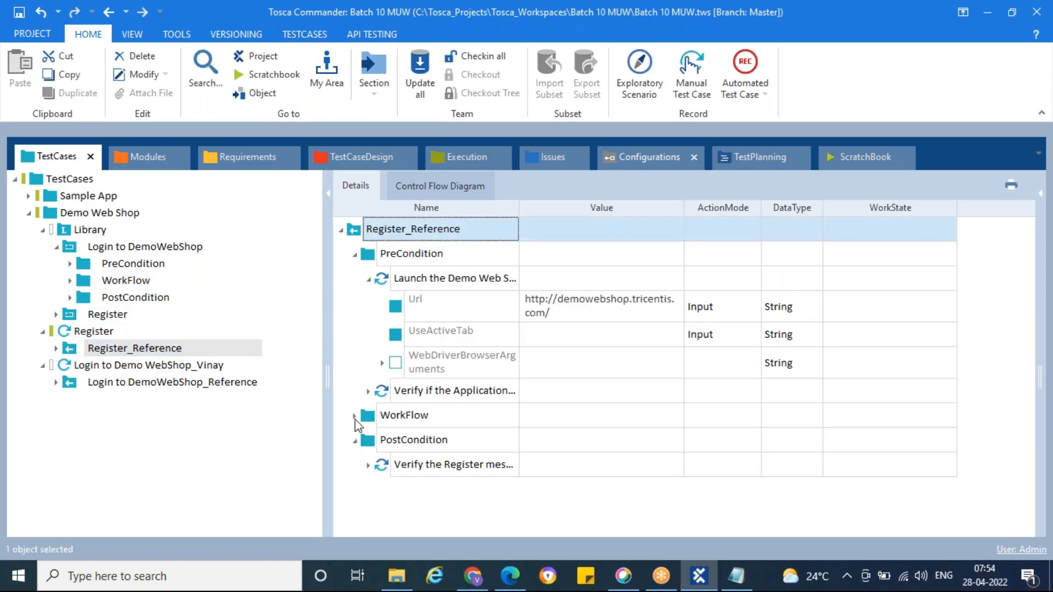
pyautogui.click(355, 417)
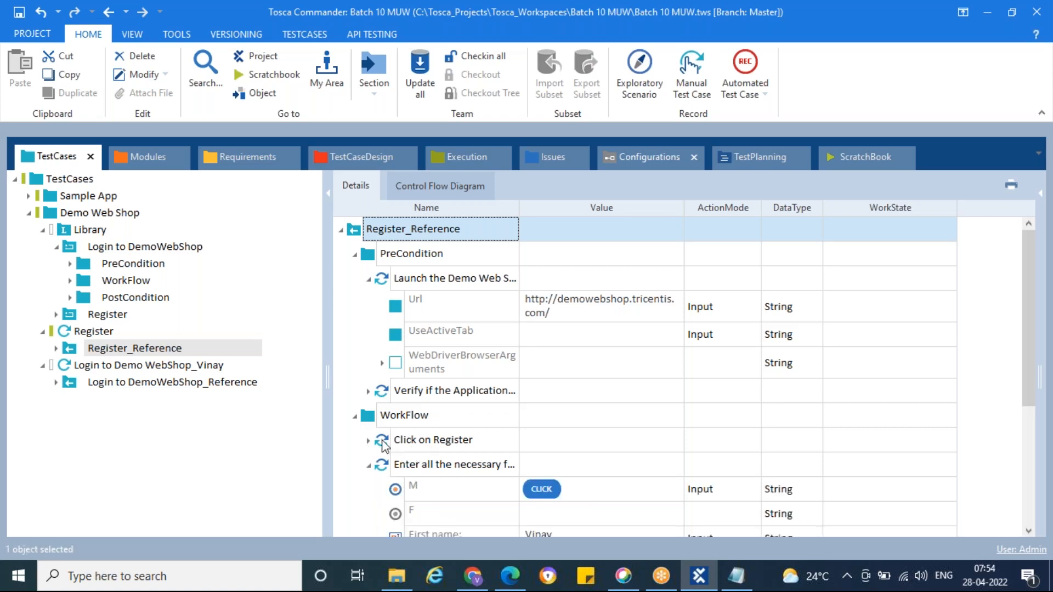
pyautogui.click(368, 465)
# Step: Open Login to DemoWebShop_Reference and check its WorkFlow for the Shopping cart verification made in the library block
pyautogui.click(123, 382)
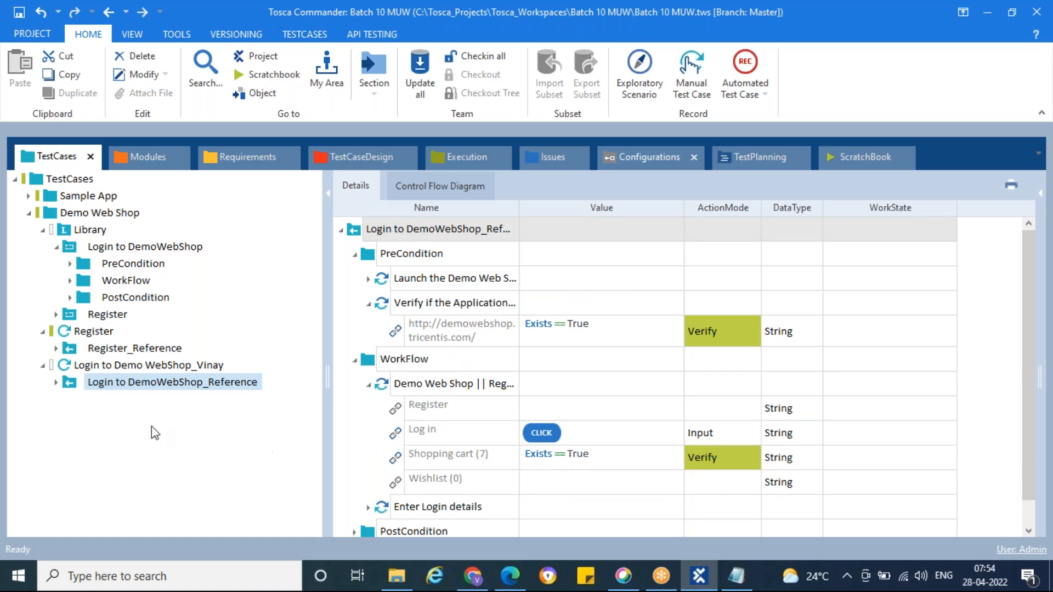
pyautogui.click(88, 387)
pyautogui.scroll(-1, 429, 438)
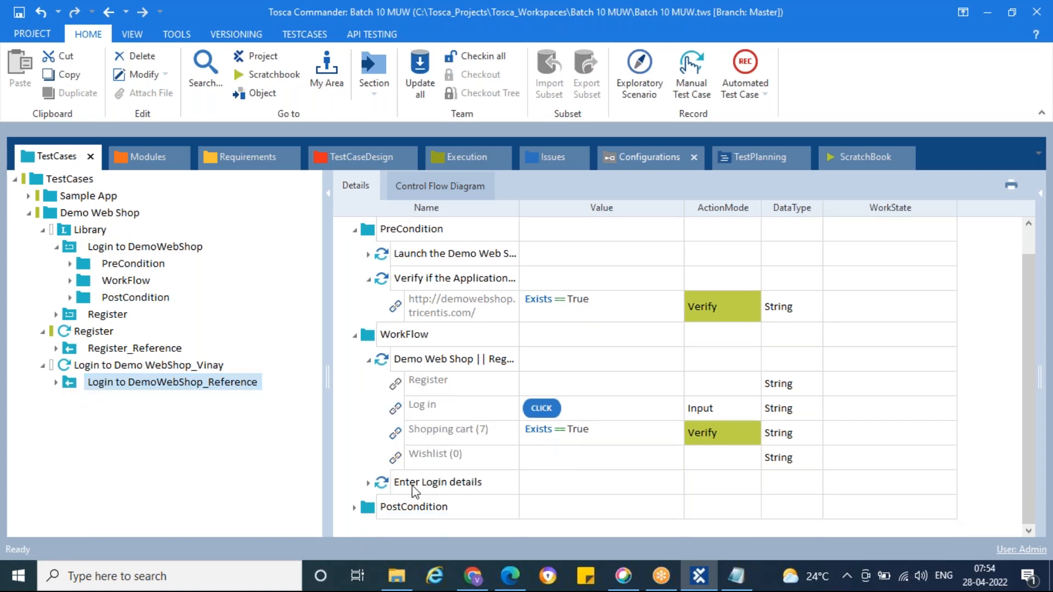
# Step: Under Enter Login details in Login to DemoWebShop_Reference, set Remember me? to Exists == True with action mode Verify
pyautogui.click(369, 483)
pyautogui.scroll(-2, 384, 482)
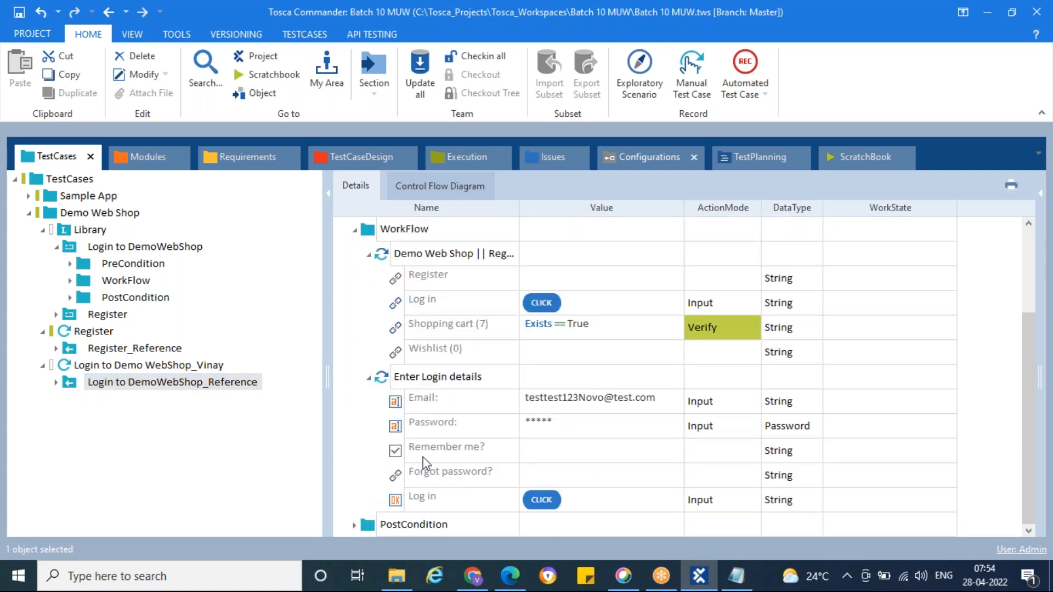
pyautogui.click(657, 455)
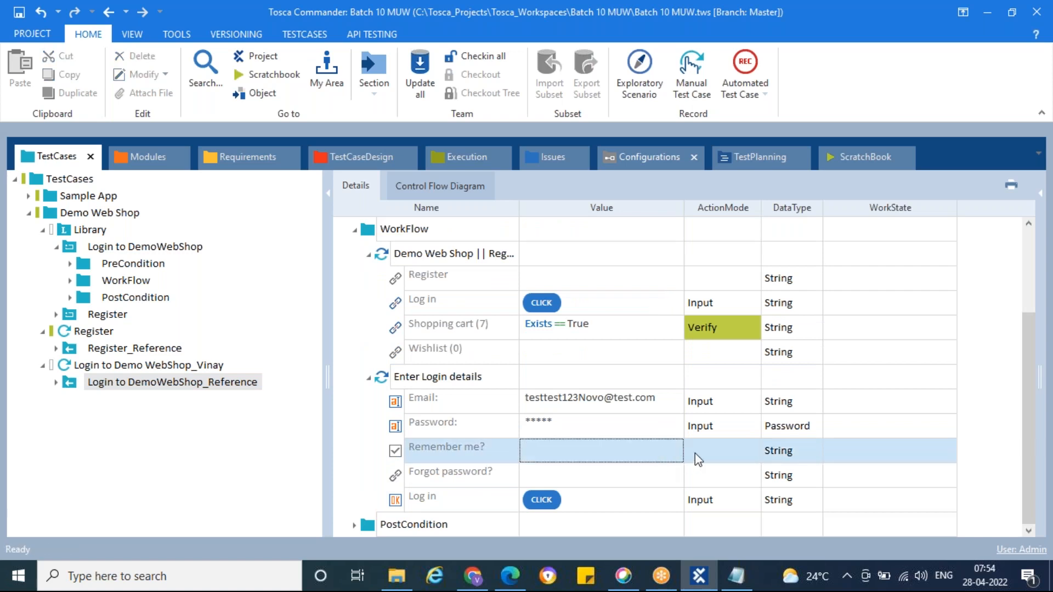
pyautogui.click(673, 455)
pyautogui.click(674, 450)
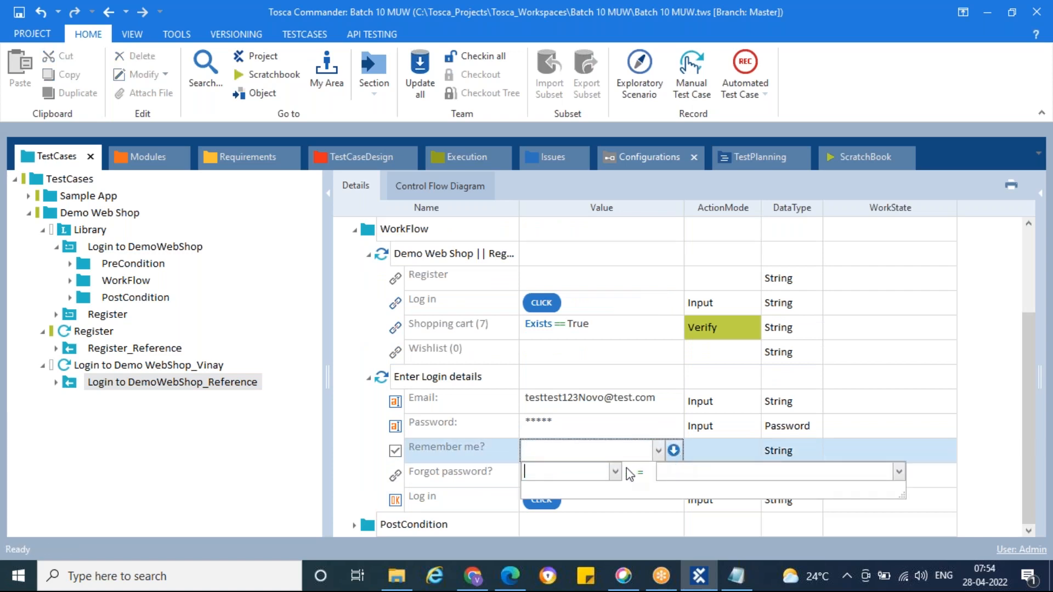
pyautogui.click(615, 472)
pyautogui.click(545, 501)
pyautogui.click(757, 475)
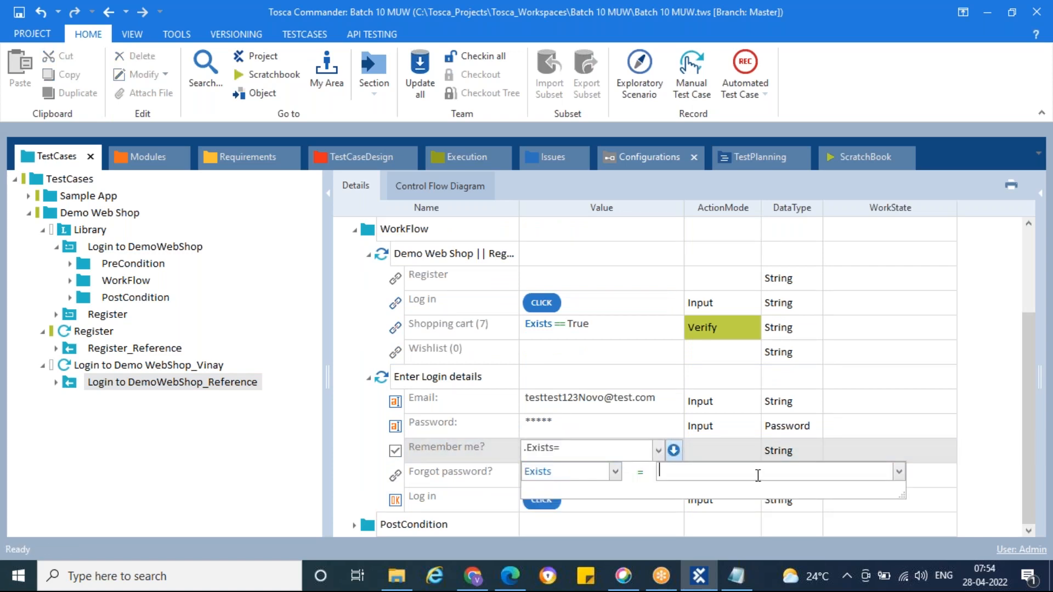
pyautogui.write('True')
pyautogui.click(735, 451)
pyautogui.write('v')
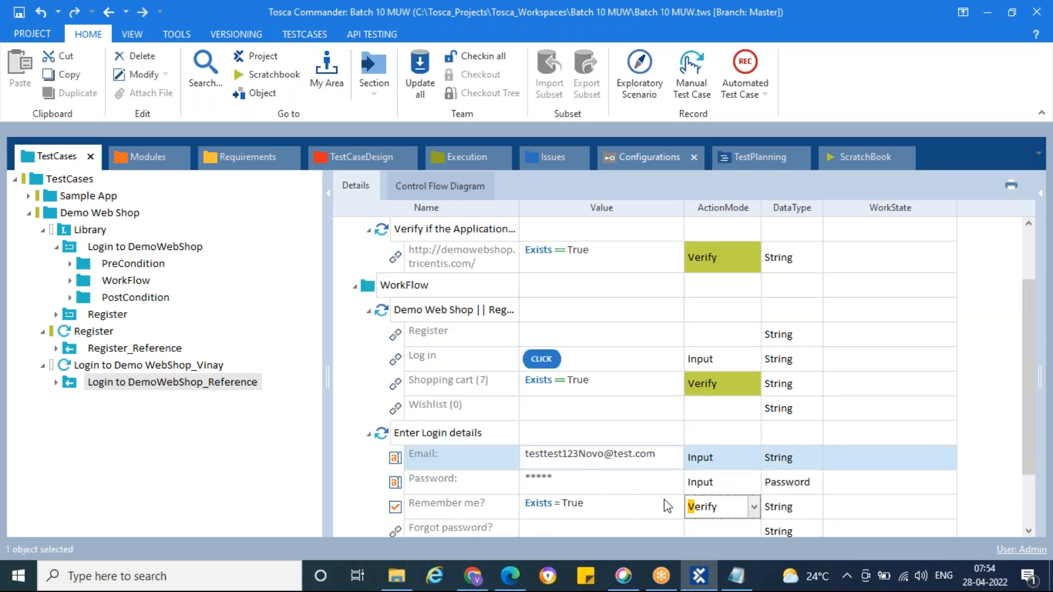
pyautogui.click(626, 490)
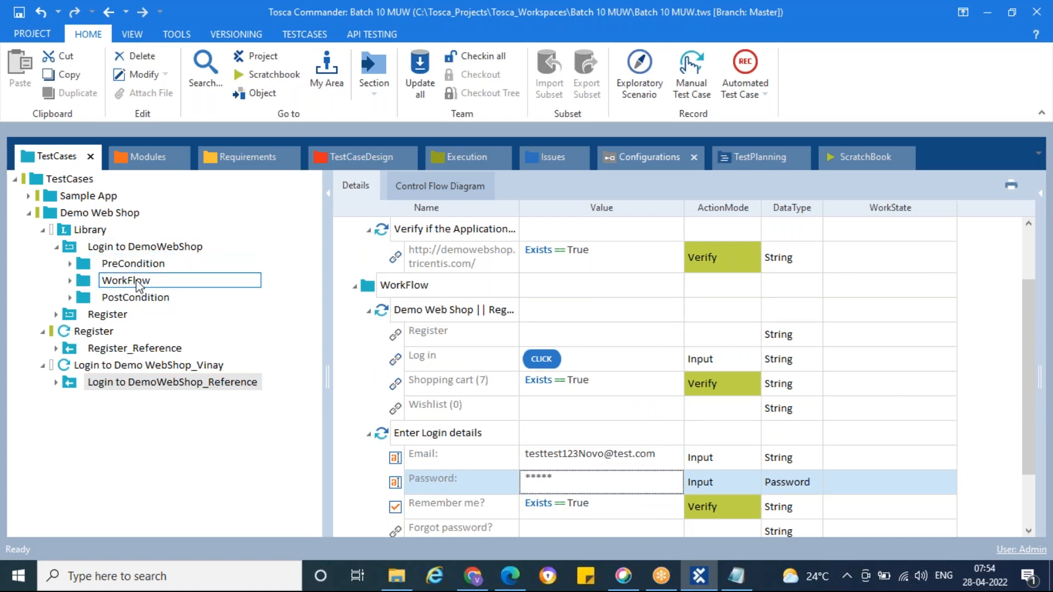
# Step: Check the Login to DemoWebShop library block for the Remember me? verification made in its reference, then collapse the block
pyautogui.click(131, 248)
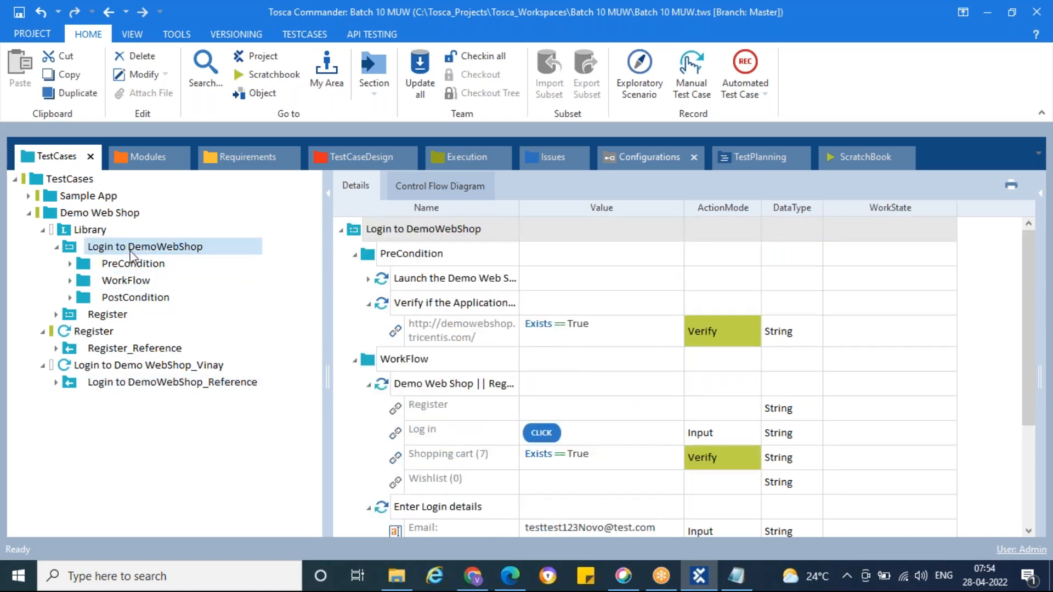
pyautogui.scroll(-3, 608, 420)
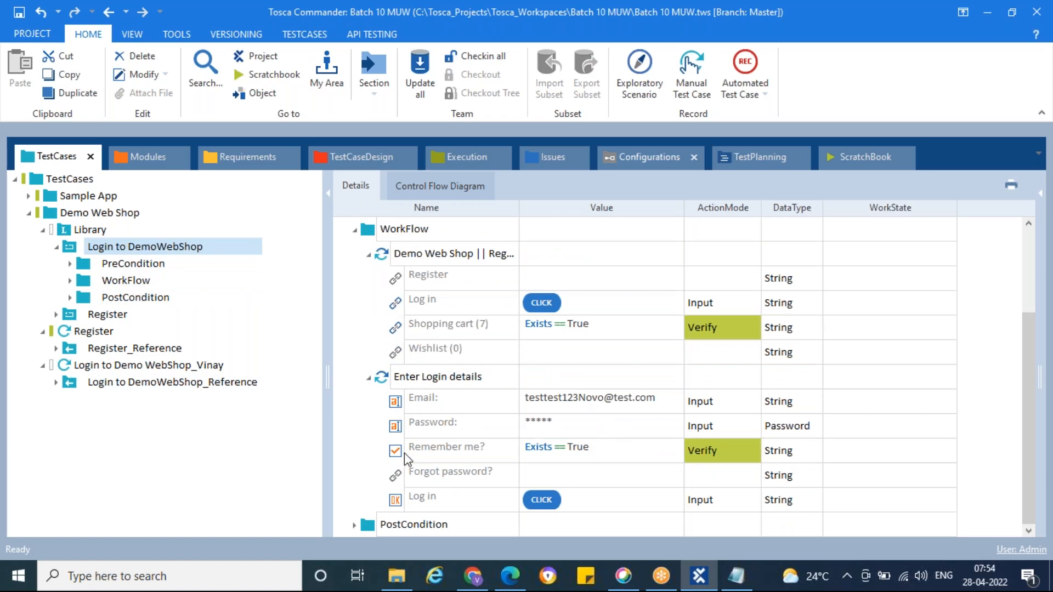
pyautogui.click(423, 452)
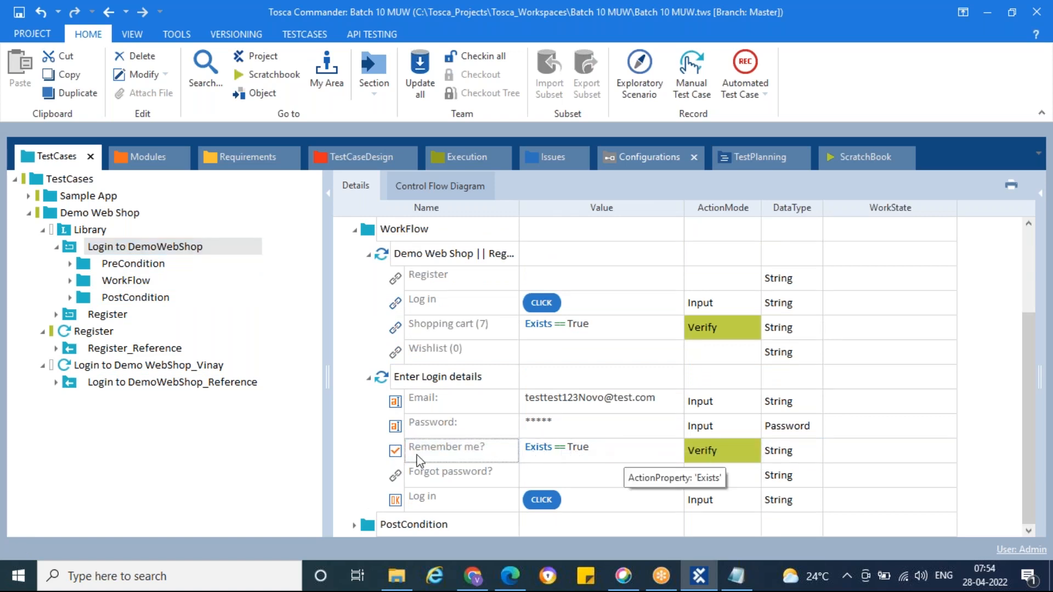
pyautogui.click(56, 246)
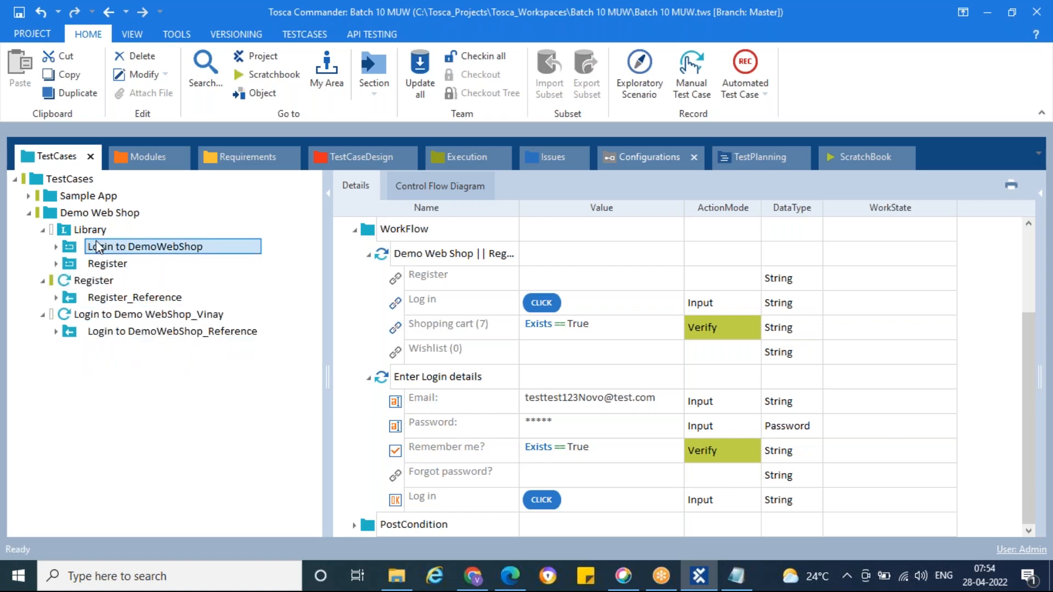
# Step: View Register_Reference, then examine the PreCondition and WorkFlow steps of the Login to DemoWebShop library block
pyautogui.click(134, 300)
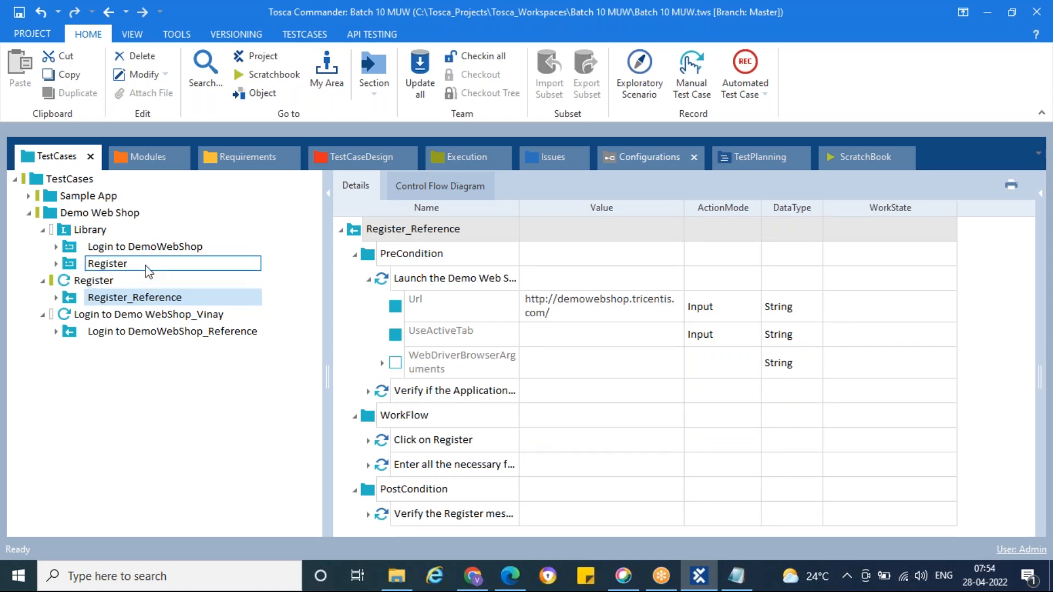
pyautogui.click(107, 250)
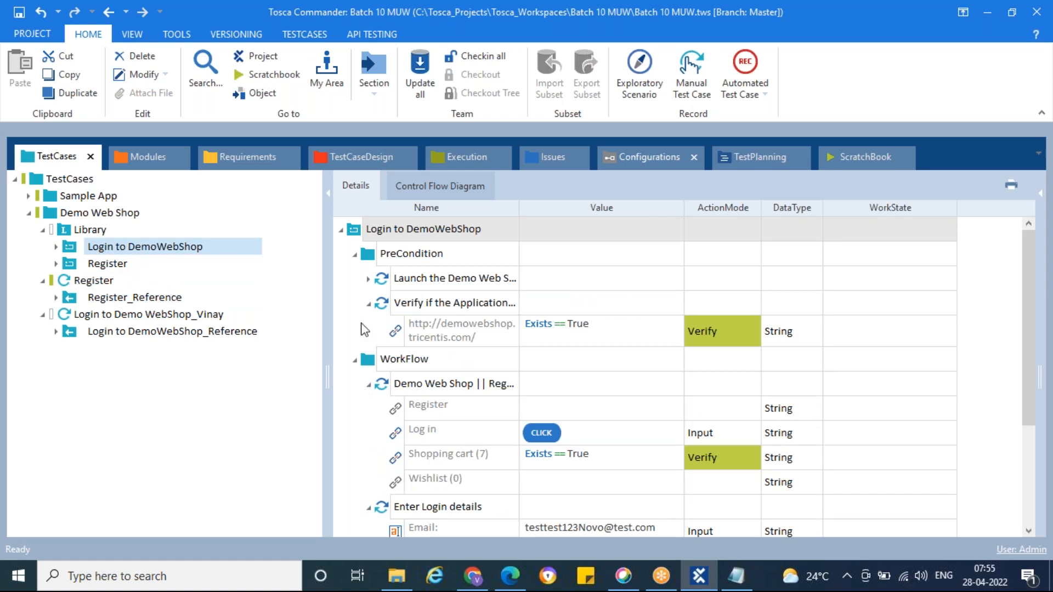
pyautogui.click(88, 251)
pyautogui.click(367, 279)
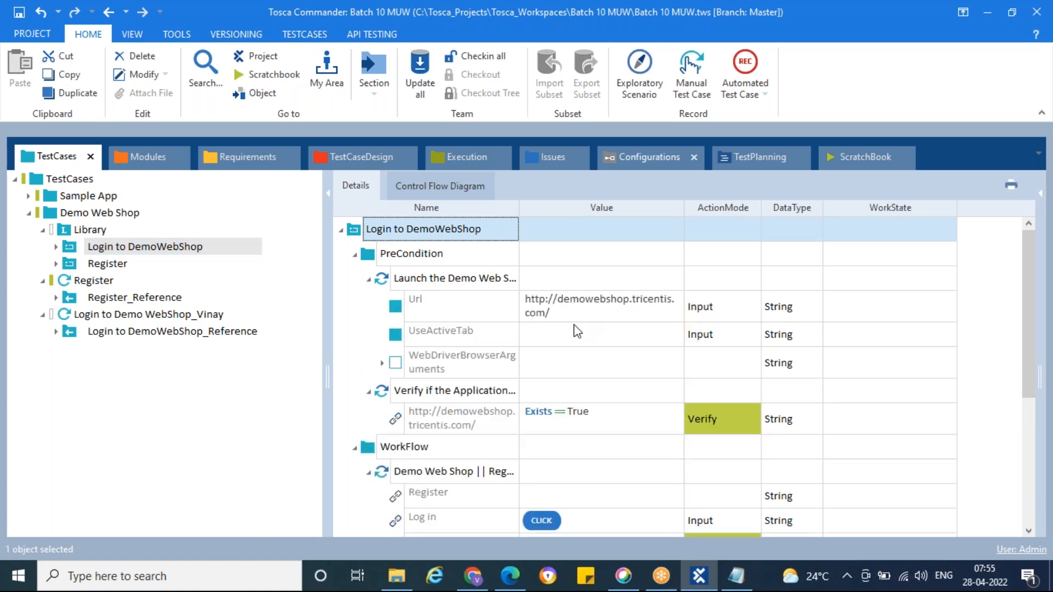
pyautogui.scroll(-3, 577, 329)
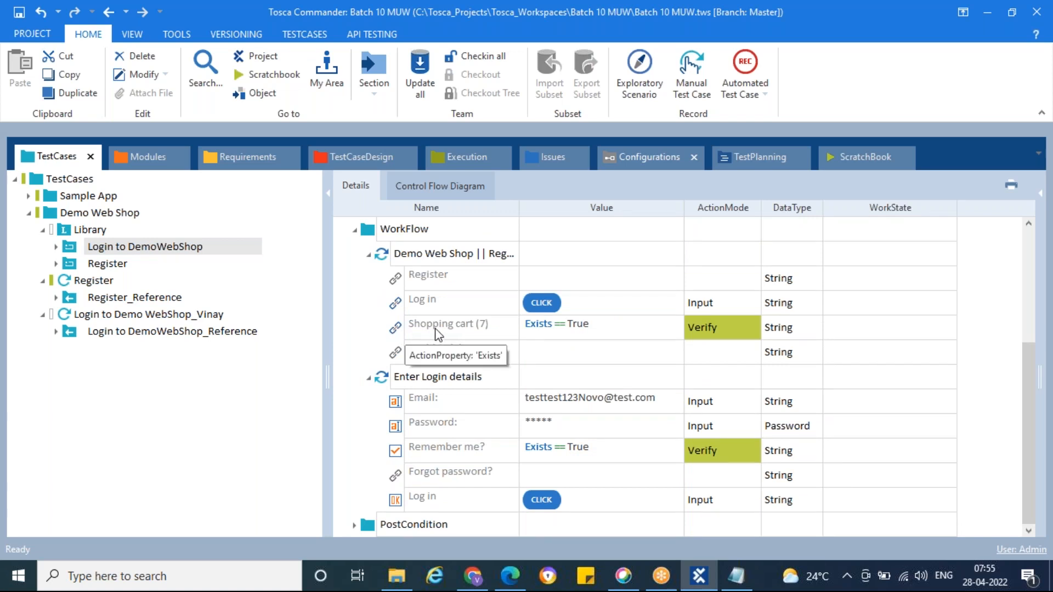
# Step: Check the Shopping cart and Remember me? verifications in the login test case that uses Login to DemoWebShop_Reference
pyautogui.click(92, 317)
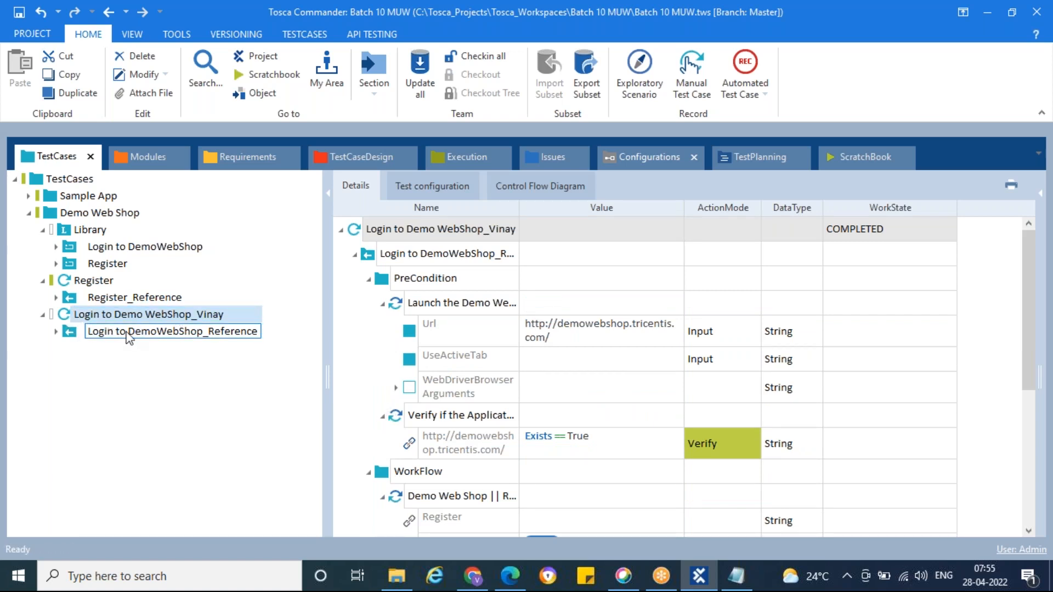
pyautogui.scroll(-5, 530, 392)
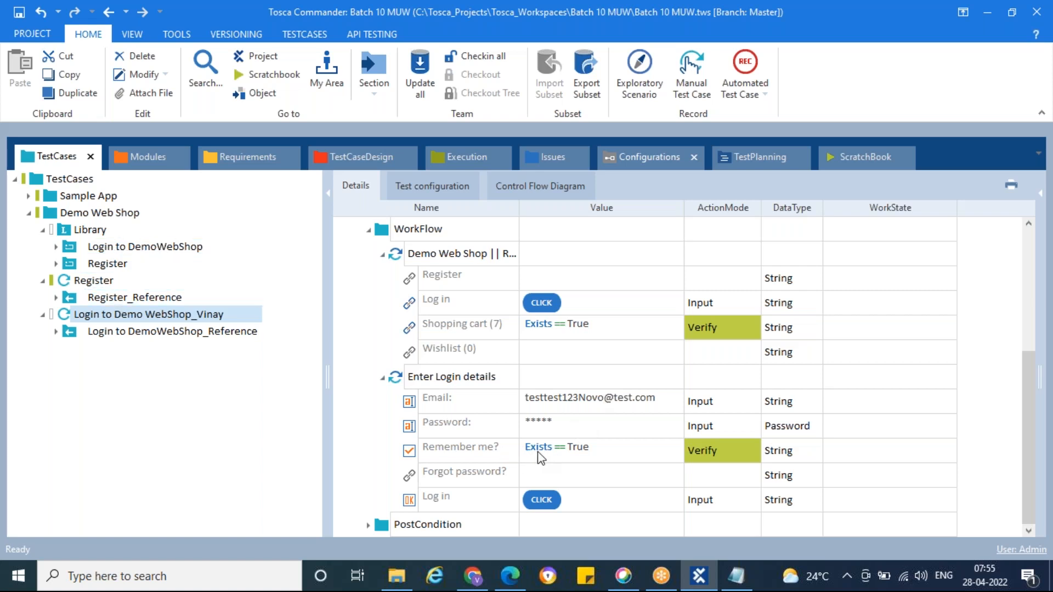
pyautogui.click(492, 455)
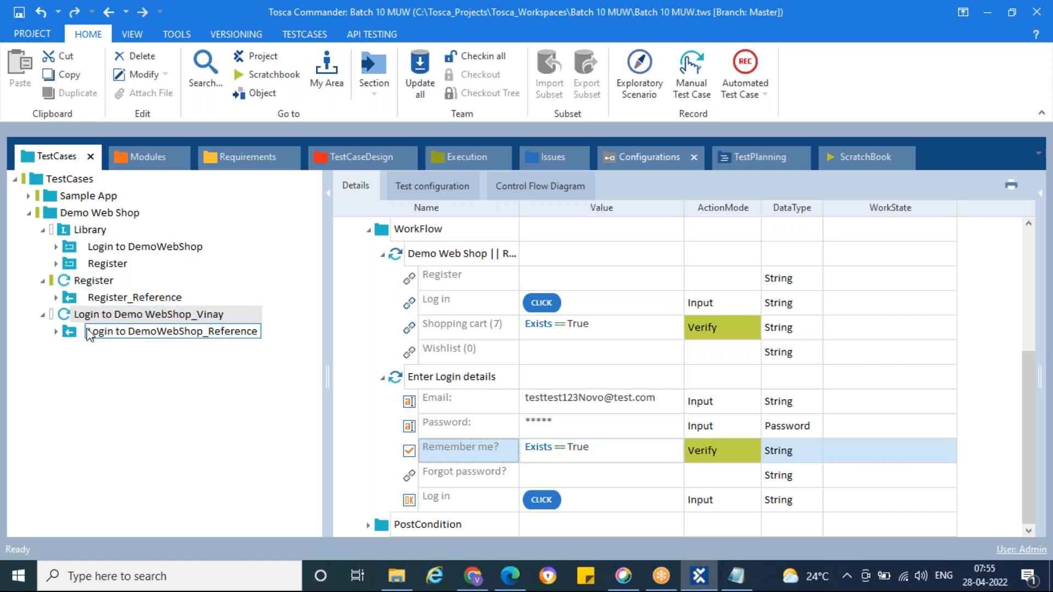
pyautogui.click(73, 315)
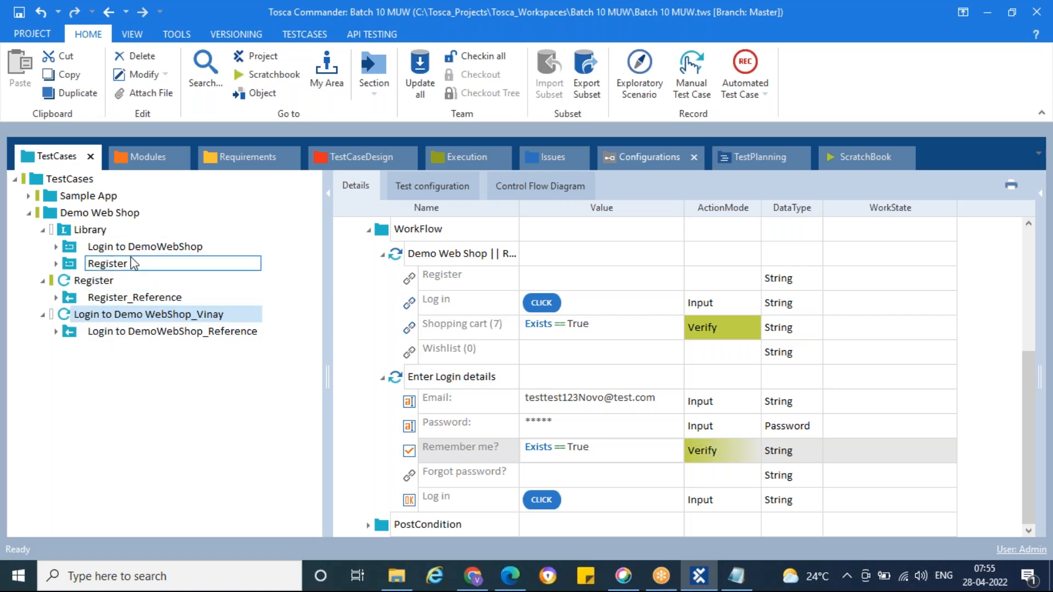
# Step: Resolve the reference of Login to DemoWebShop_Reference in the login test case and open the resulting folder
pyautogui.click(104, 334)
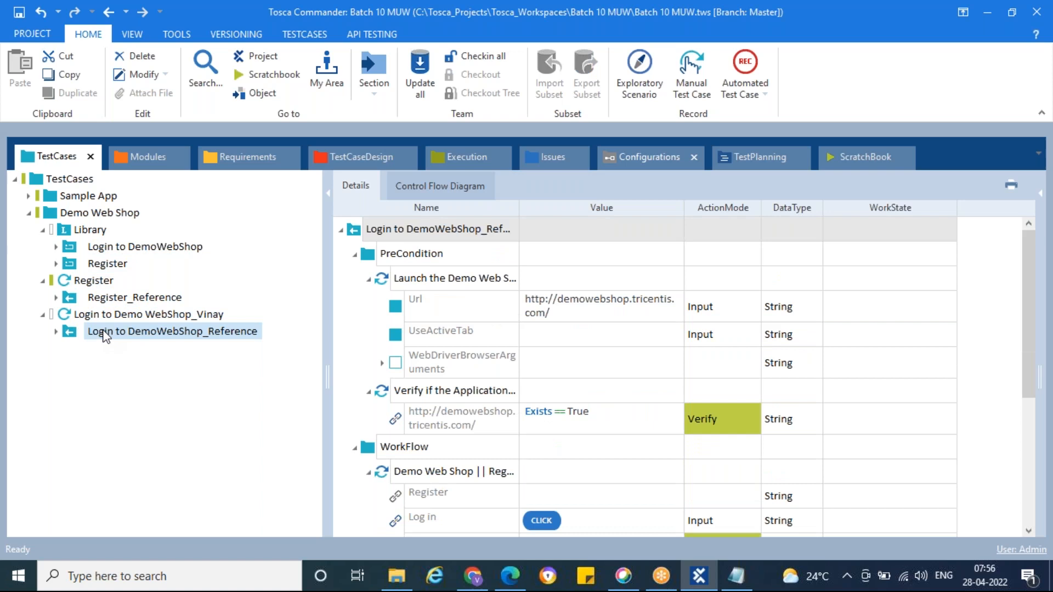
pyautogui.click(117, 334)
pyautogui.rightClick(117, 334)
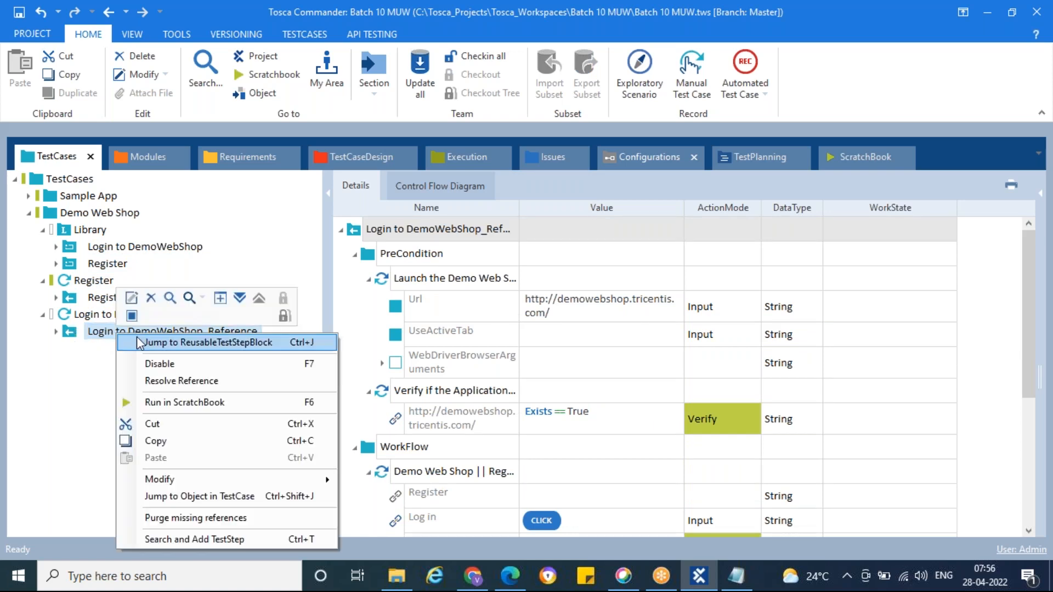
pyautogui.click(179, 386)
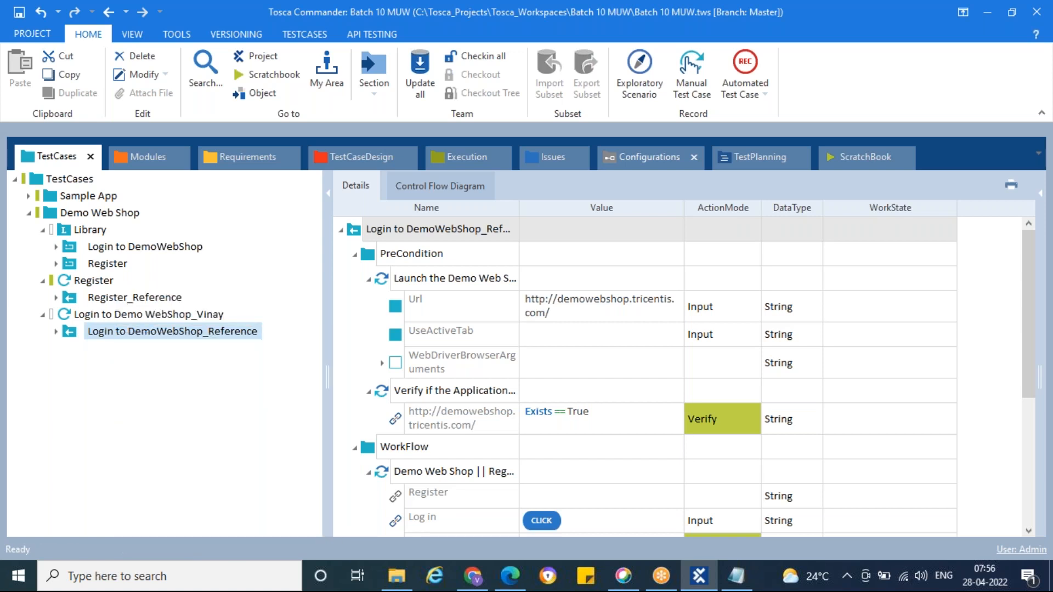
pyautogui.click(73, 335)
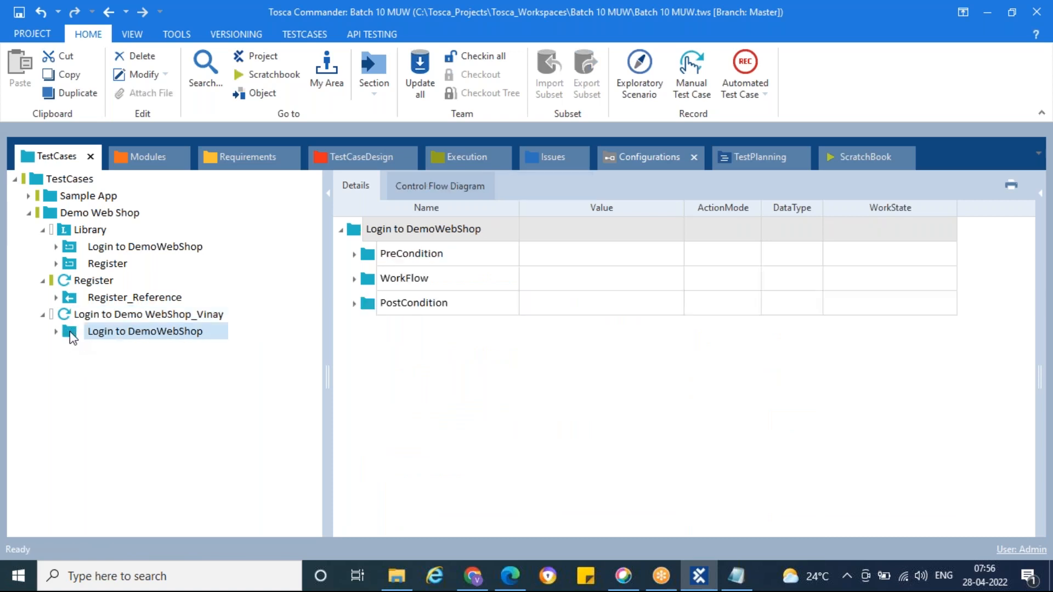
pyautogui.moveTo(70, 333); pyautogui.dragTo(90, 316)
# Step: Under Enter Login details in the test case's Login to DemoWebShop folder, set Forgot password? to Exists == True with action mode Verify
pyautogui.click(354, 279)
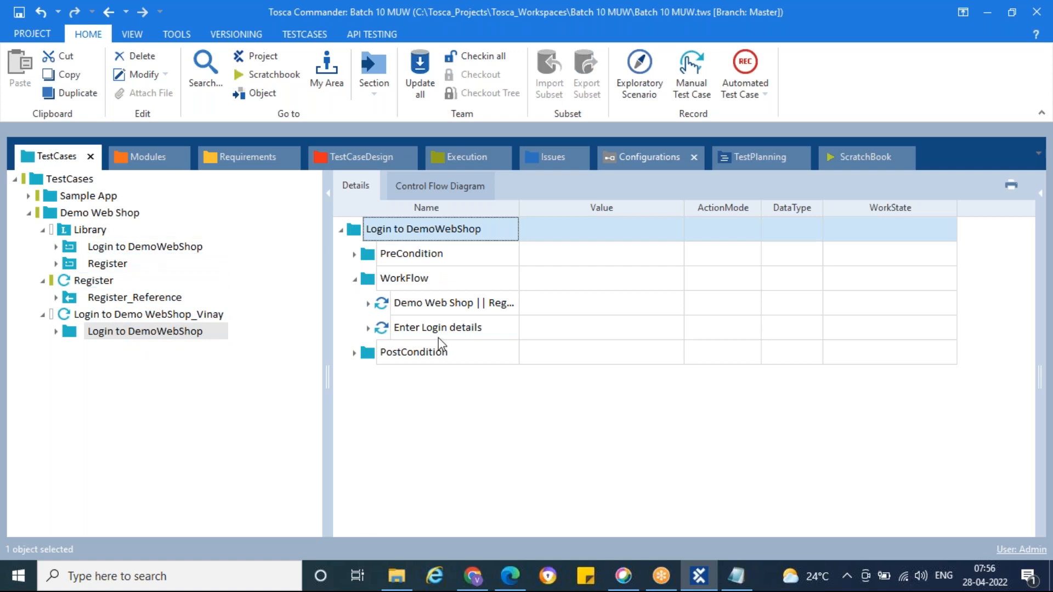
pyautogui.click(368, 328)
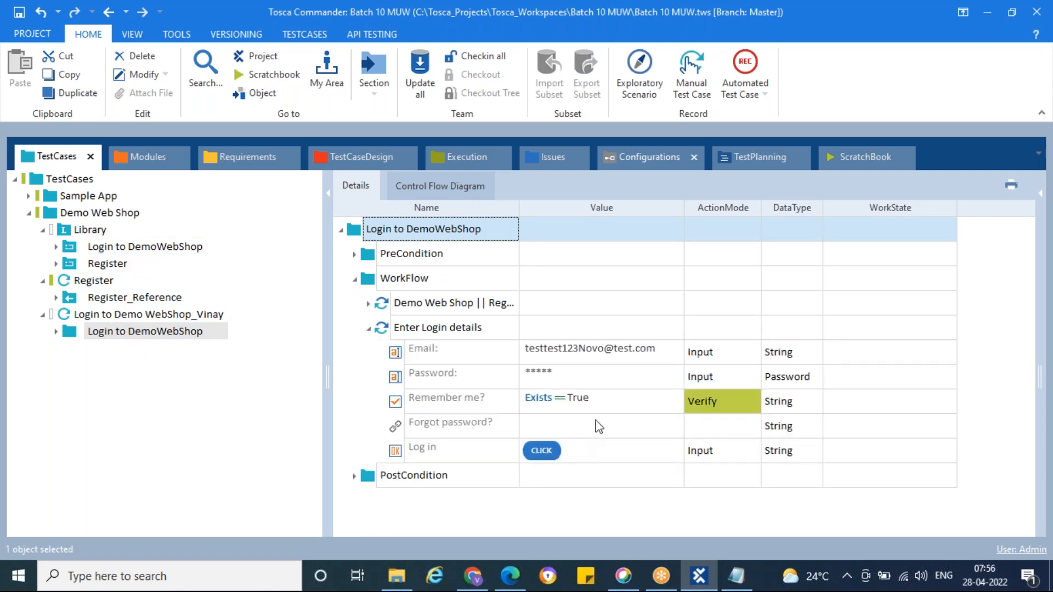
pyautogui.click(653, 430)
pyautogui.click(673, 426)
pyautogui.click(614, 447)
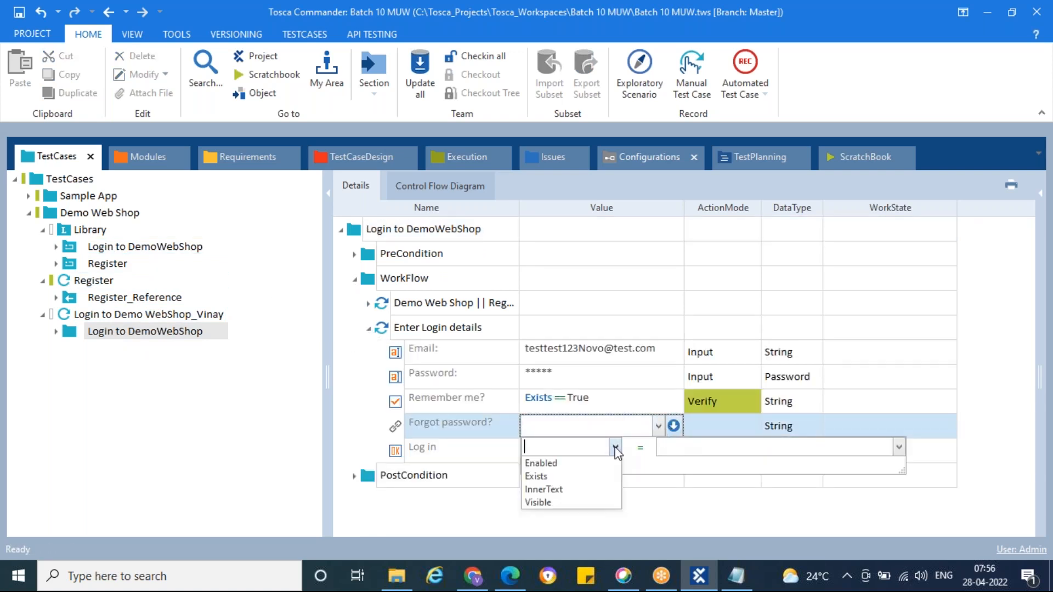
pyautogui.click(571, 477)
pyautogui.click(666, 447)
pyautogui.write('True')
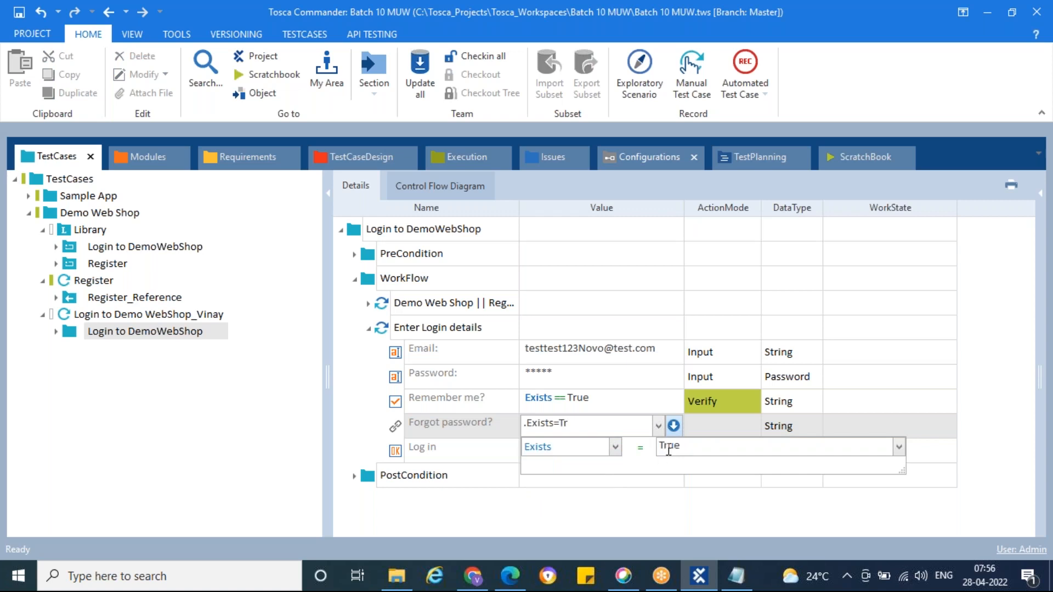
pyautogui.click(721, 426)
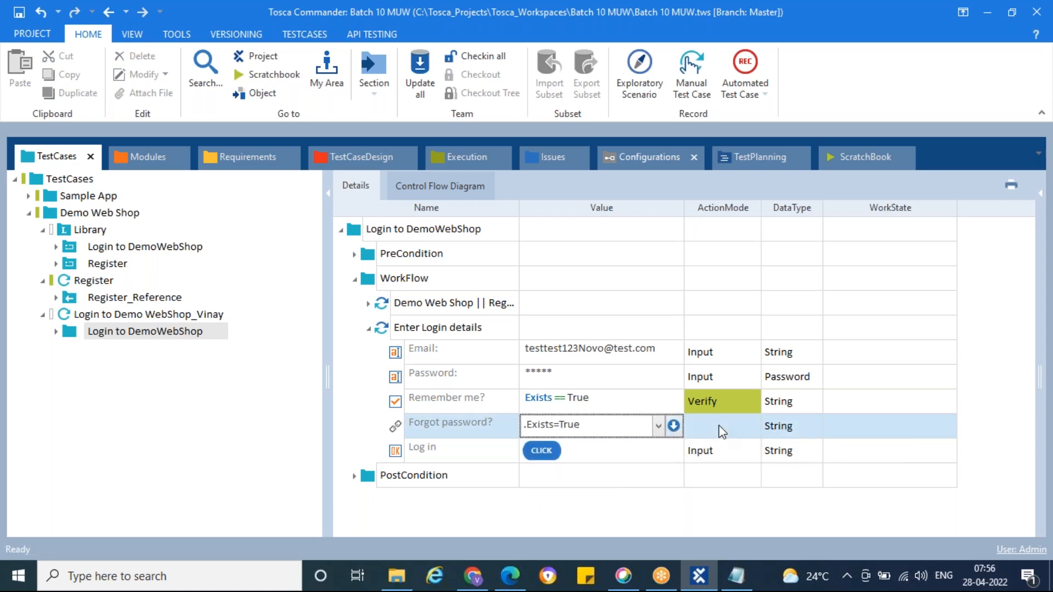
pyautogui.click(702, 508)
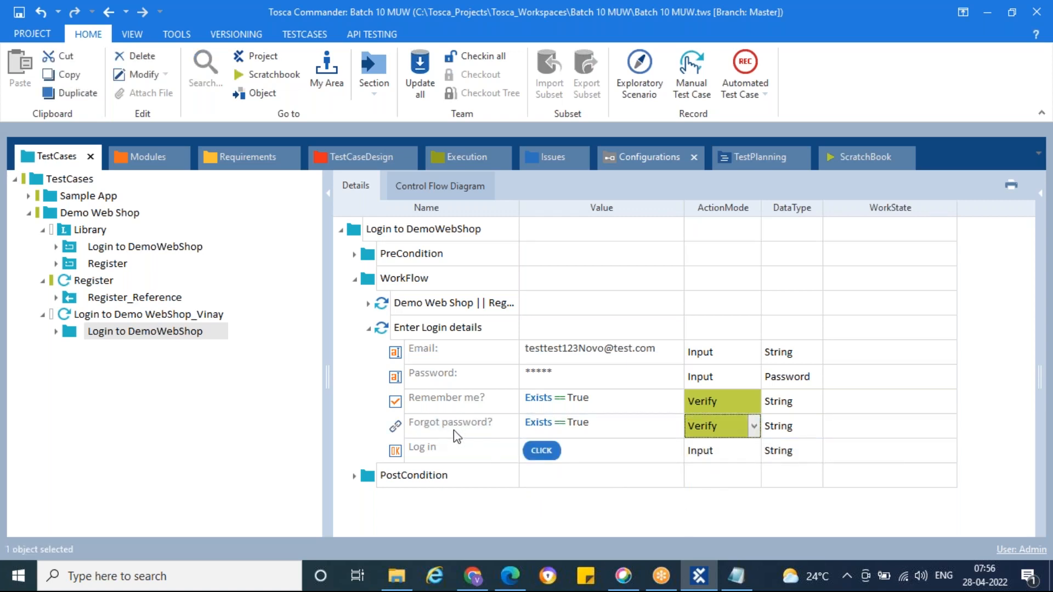
# Step: Compare the Forgot password? entry in the Login to DemoWebShop library block with the one in the test case's resolved folder
pyautogui.click(144, 247)
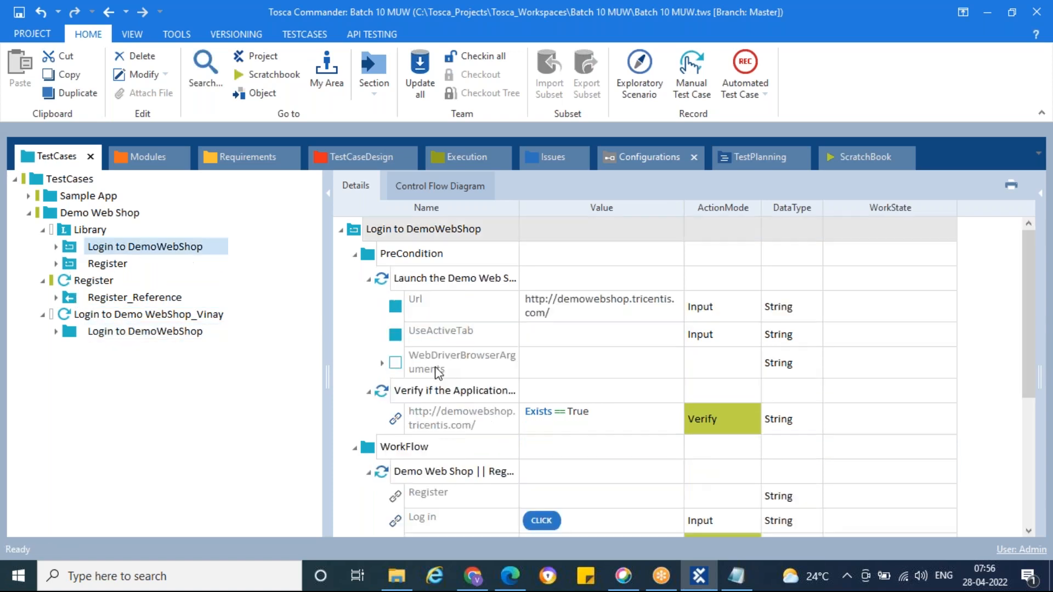
pyautogui.scroll(-3, 433, 367)
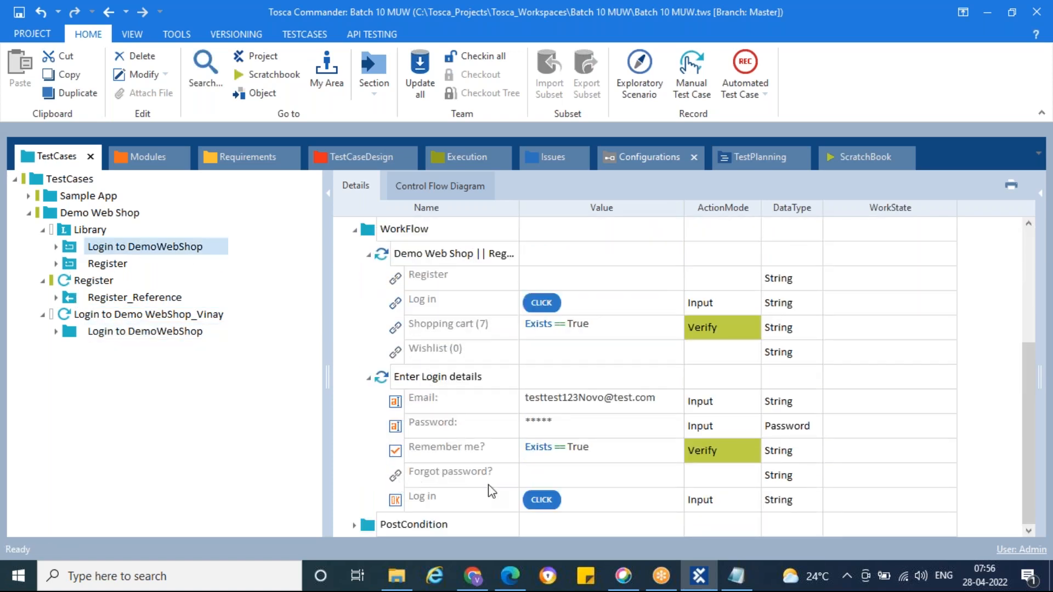
pyautogui.click(583, 482)
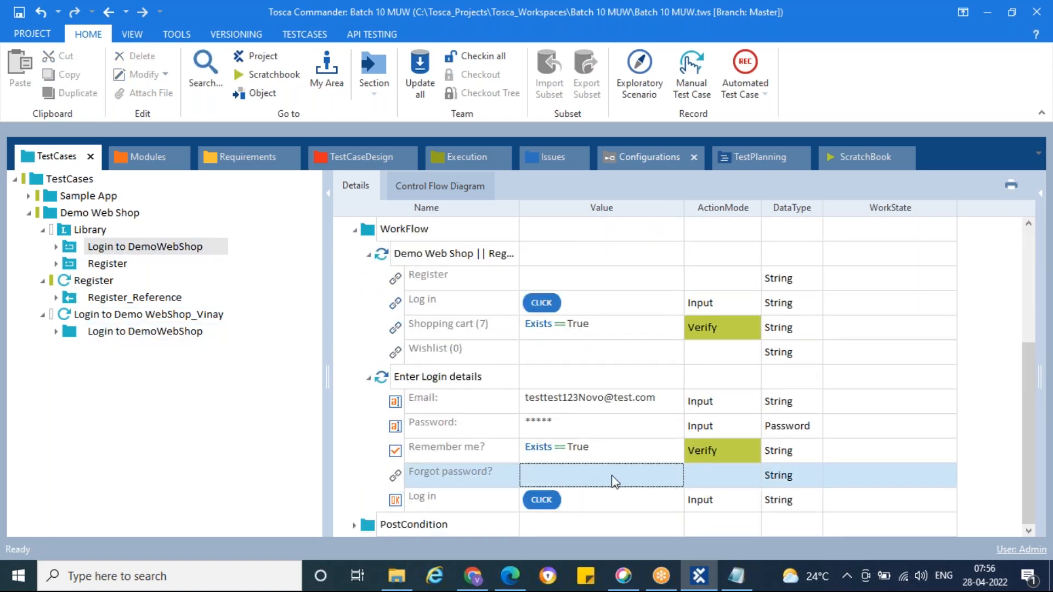
pyautogui.click(151, 331)
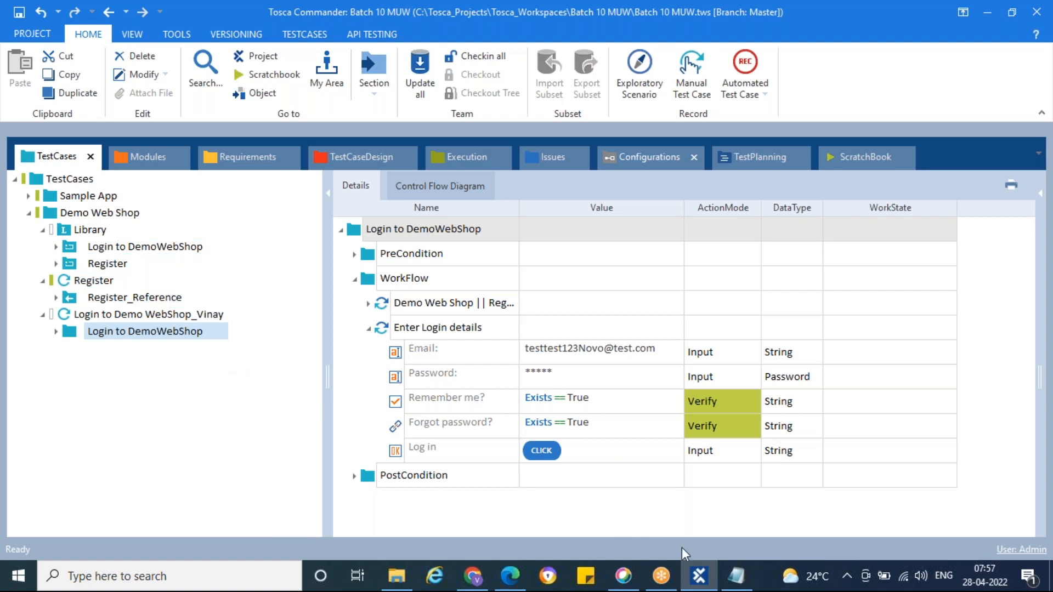
# Step: In the Day8 Notepad file, add "Resolve Reference: Used to disconnect the connection btw the reference folder and RTB.", save it and minimize the window
pyautogui.click(735, 575)
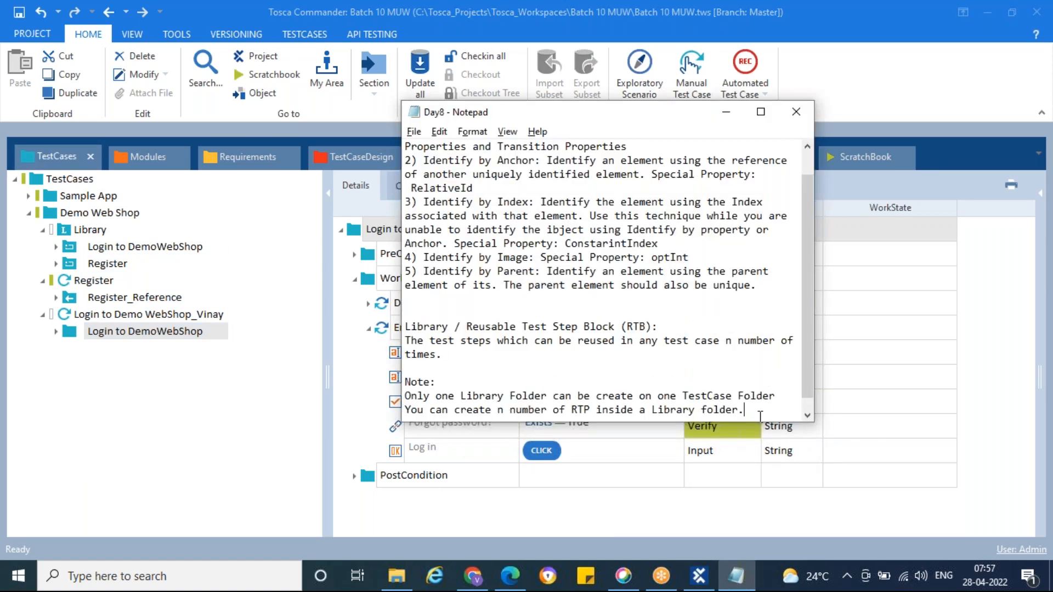
pyautogui.click(760, 416)
pyautogui.press('Return')
pyautogui.write('Resove')
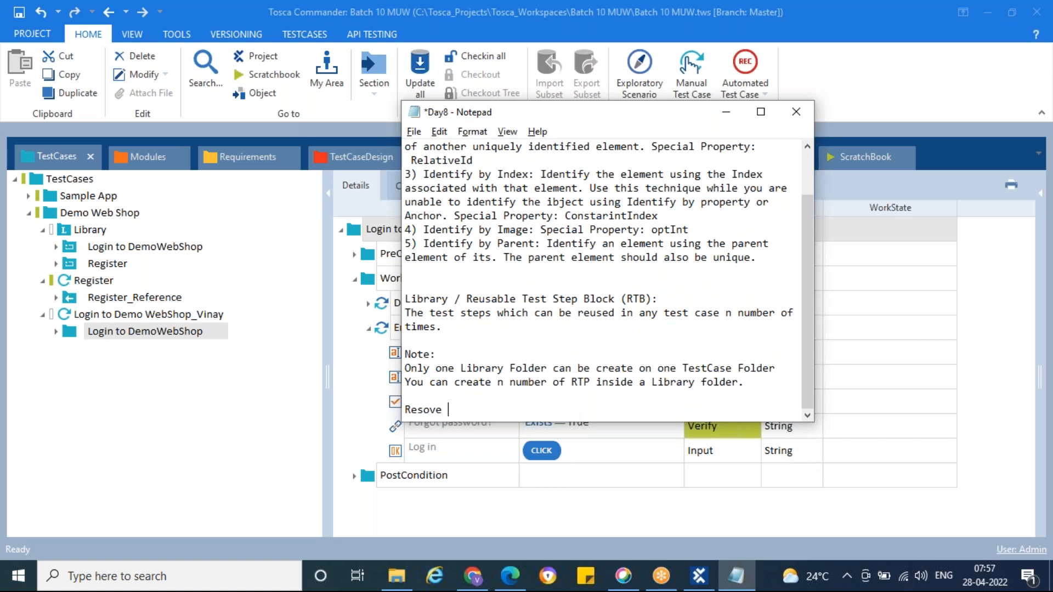
pyautogui.press('BackSpace')
pyautogui.press('BackSpace')
pyautogui.write('lve Reference: Used t')
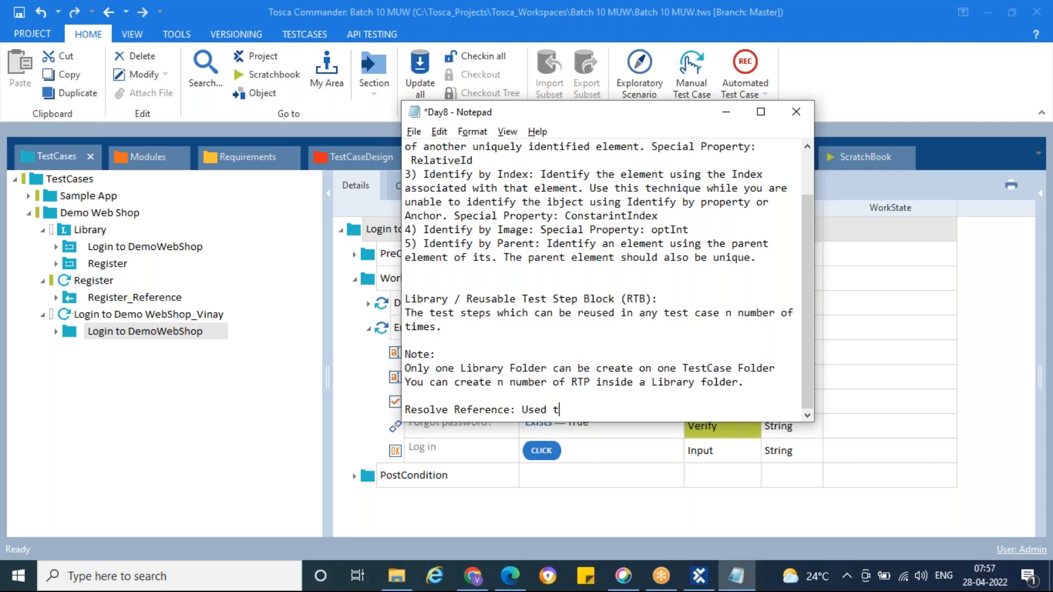
pyautogui.write('o disconnect the ')
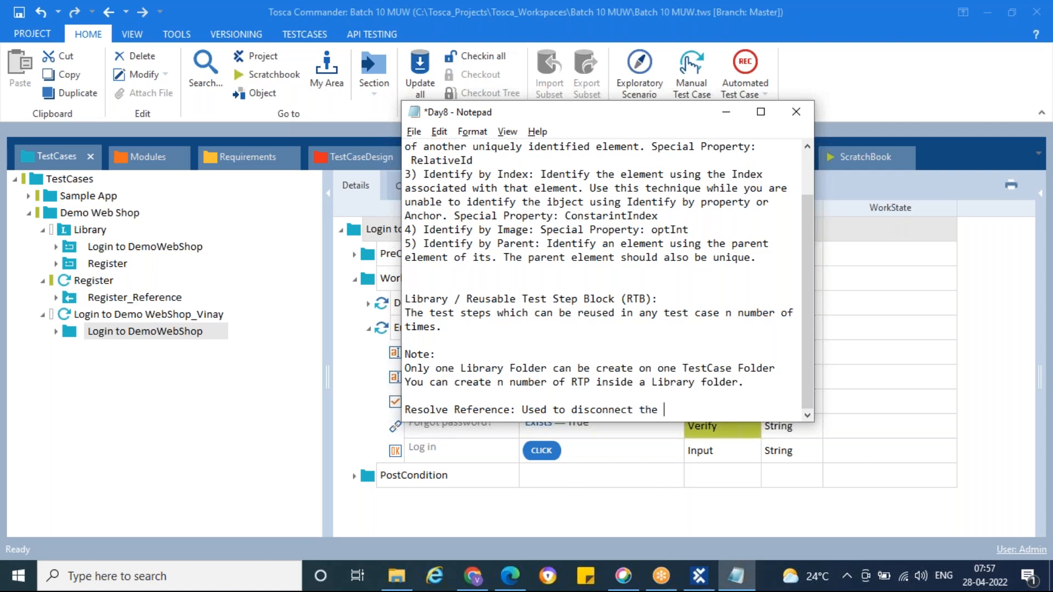
pyautogui.write('connection btw the reference')
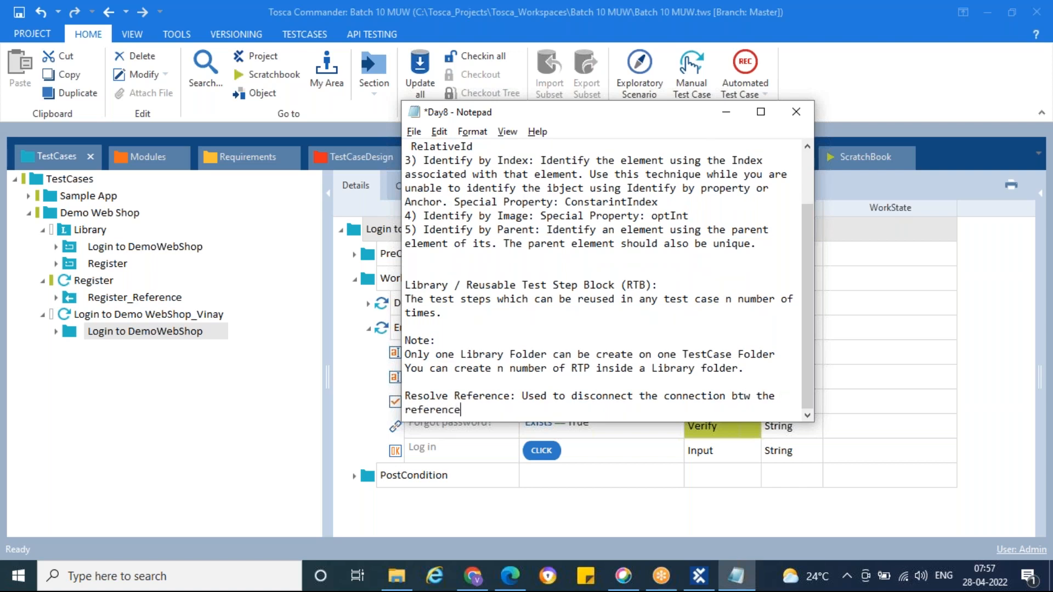
pyautogui.write(' folder and ')
pyautogui.write('RTB')
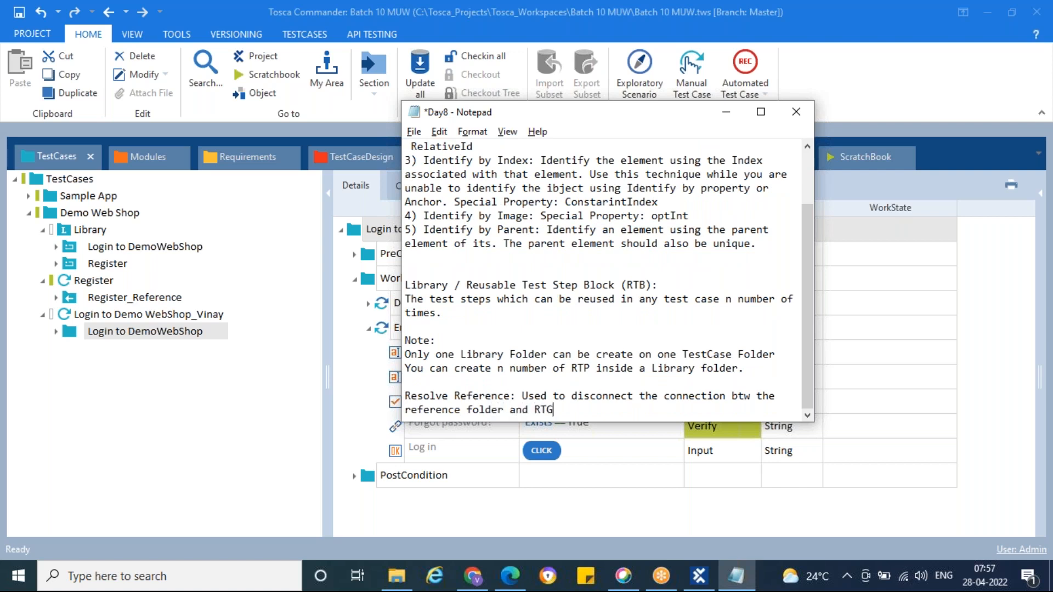
pyautogui.write('.')
pyautogui.hotkey('ctrl', 's')
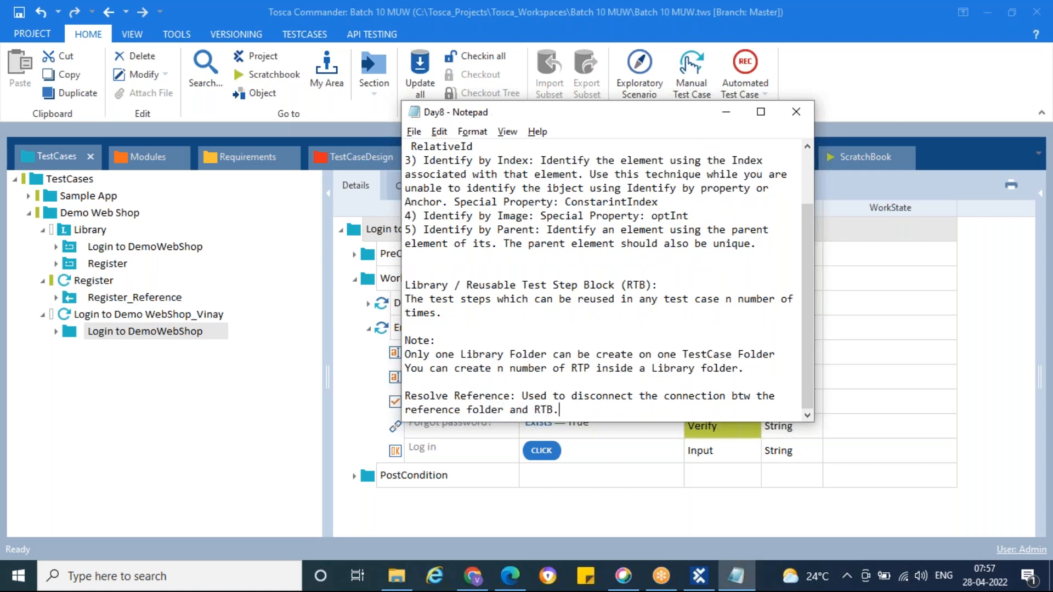
pyautogui.click(726, 115)
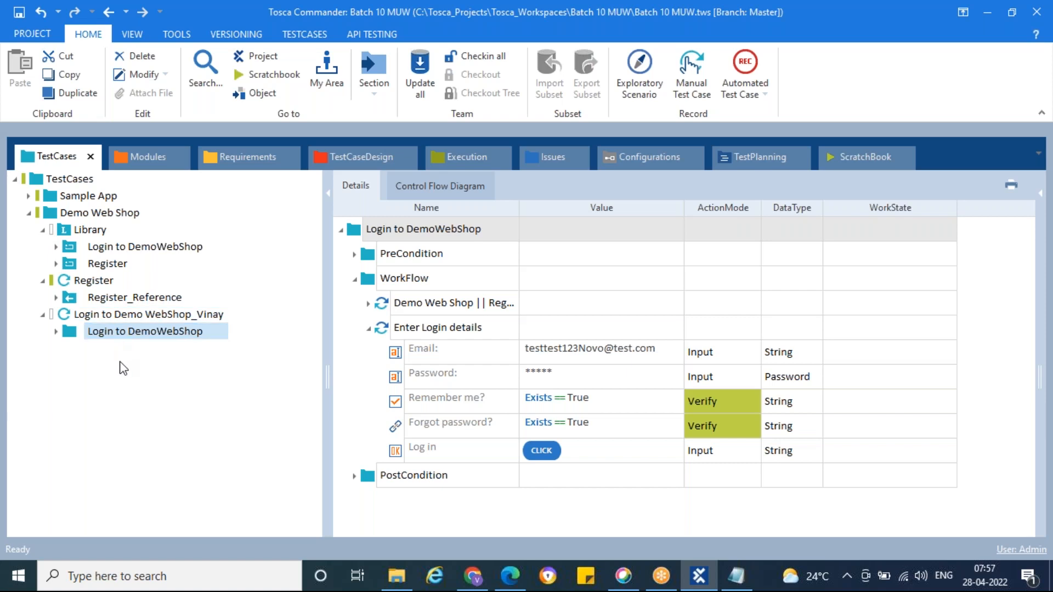
pyautogui.click(745, 27)
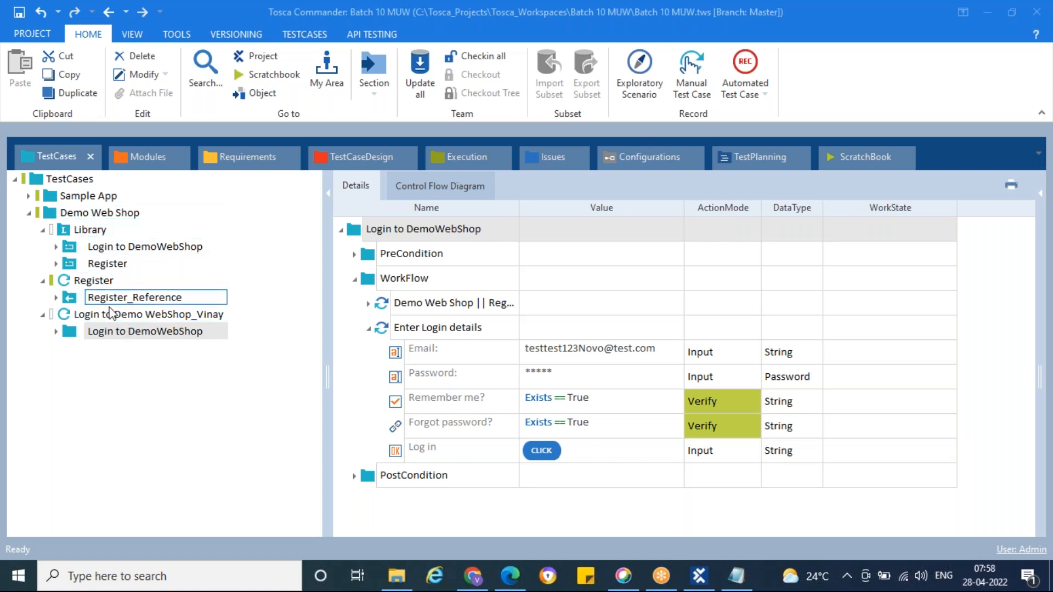
# Step: Collapse the Register test case, the login test case and the Library folder under Demo Web Shop
pyautogui.click(53, 219)
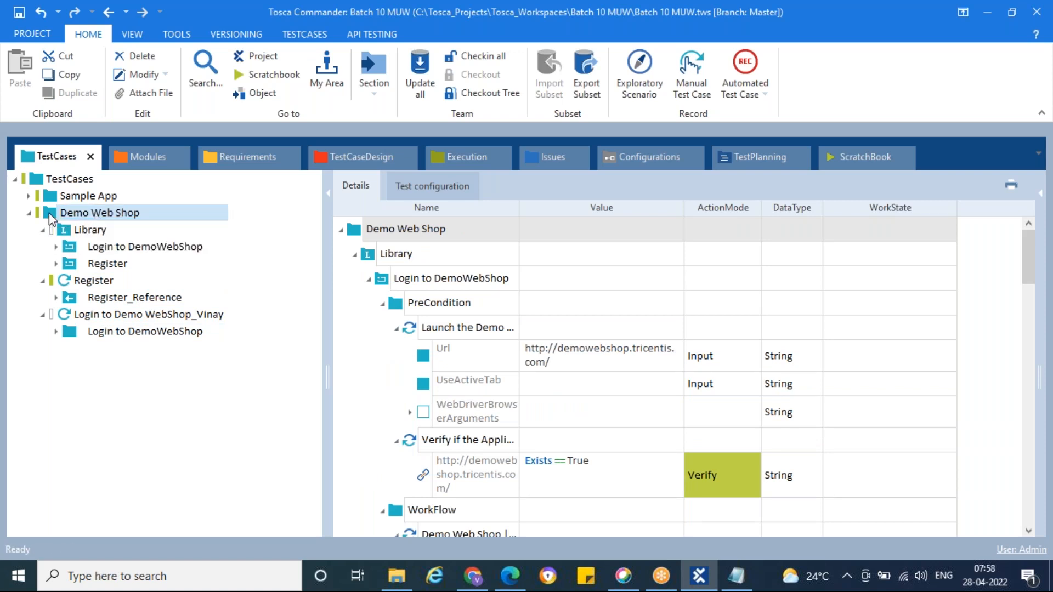
pyautogui.click(66, 283)
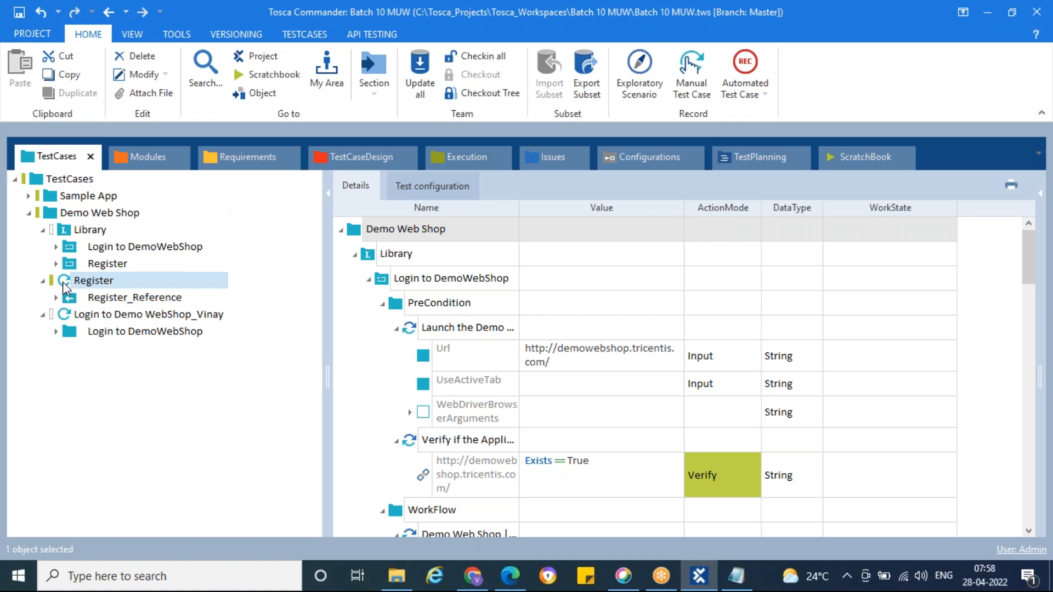
pyautogui.click(68, 315)
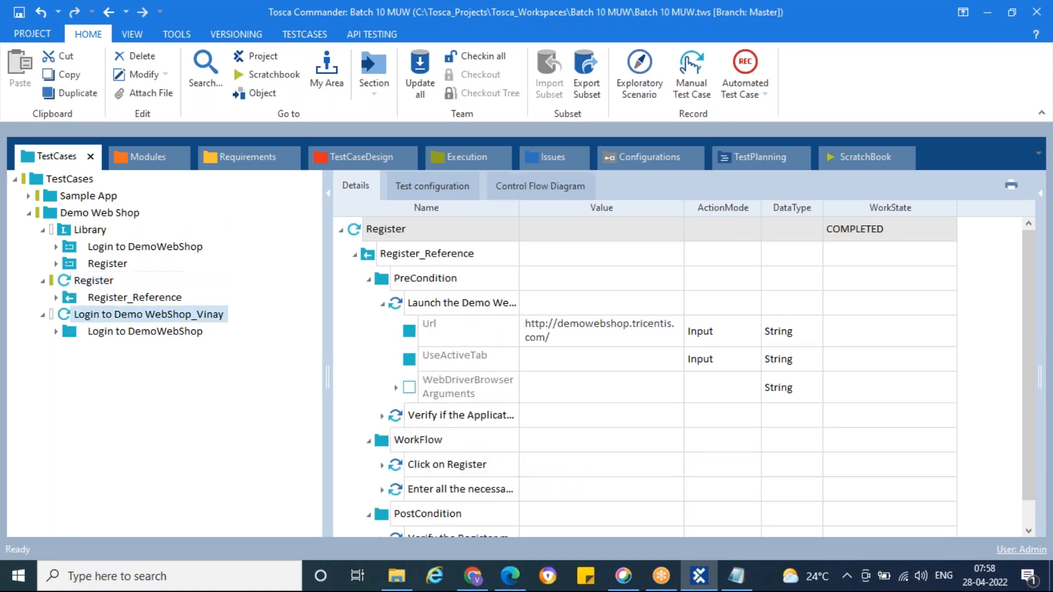
pyautogui.click(43, 281)
pyautogui.click(44, 297)
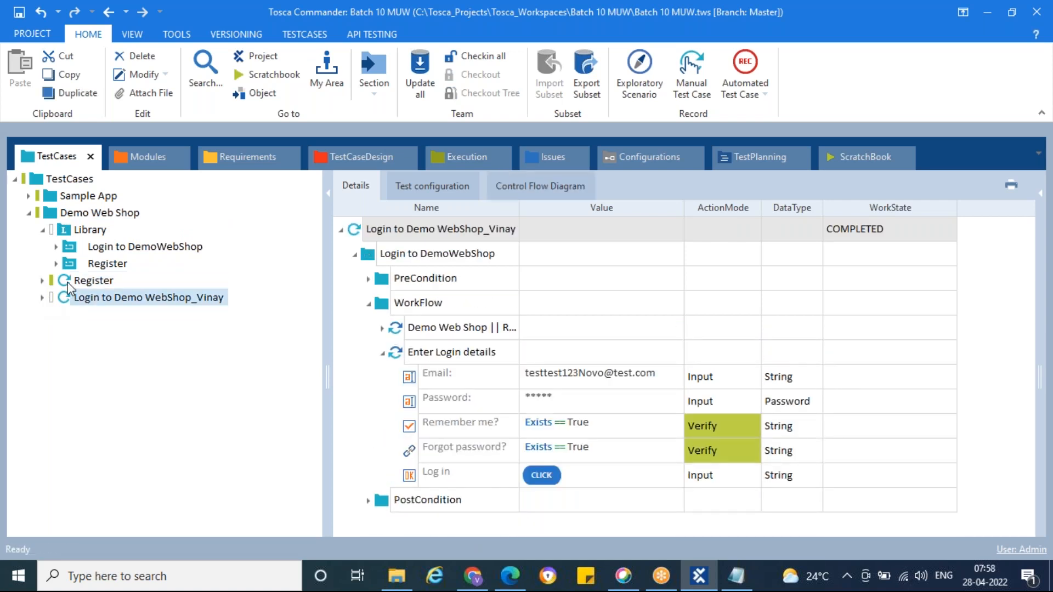
pyautogui.click(53, 217)
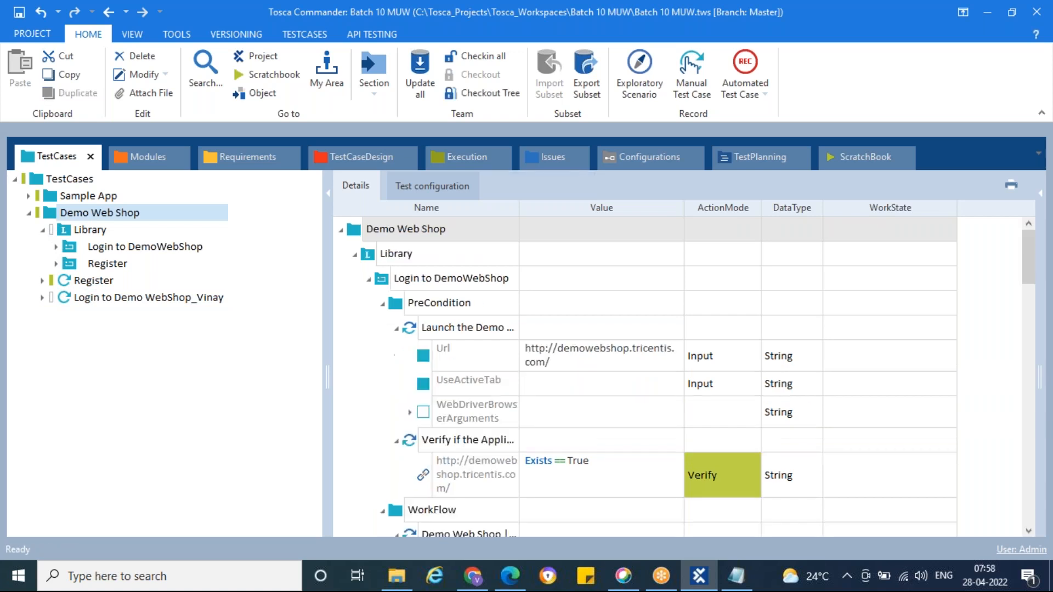
pyautogui.click(42, 230)
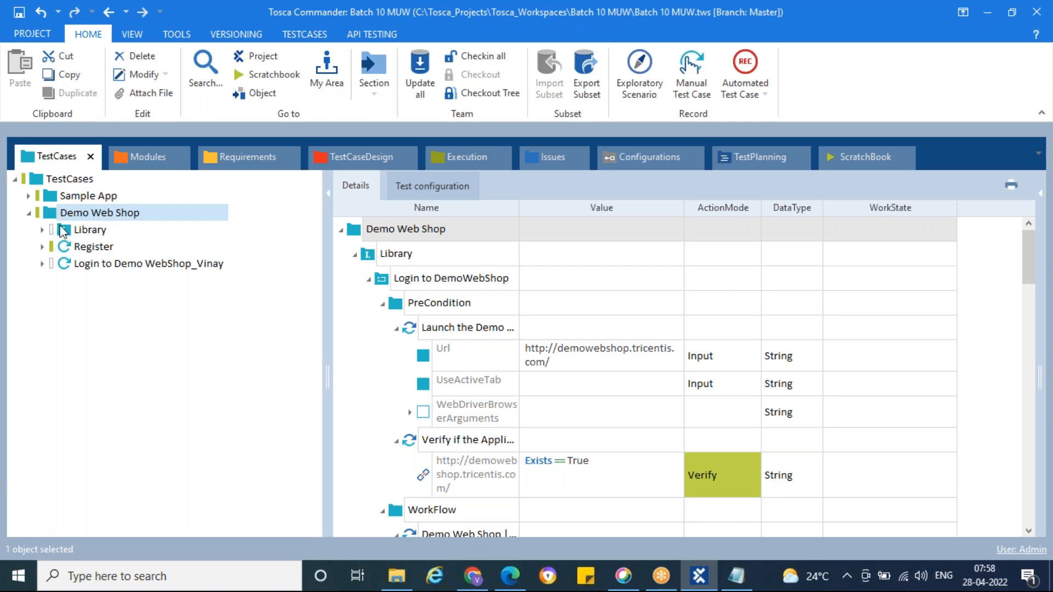
# Step: Examine the contents of the Library folder, the Register test case and the login test case under Demo Web Shop
pyautogui.click(63, 230)
pyautogui.click(64, 247)
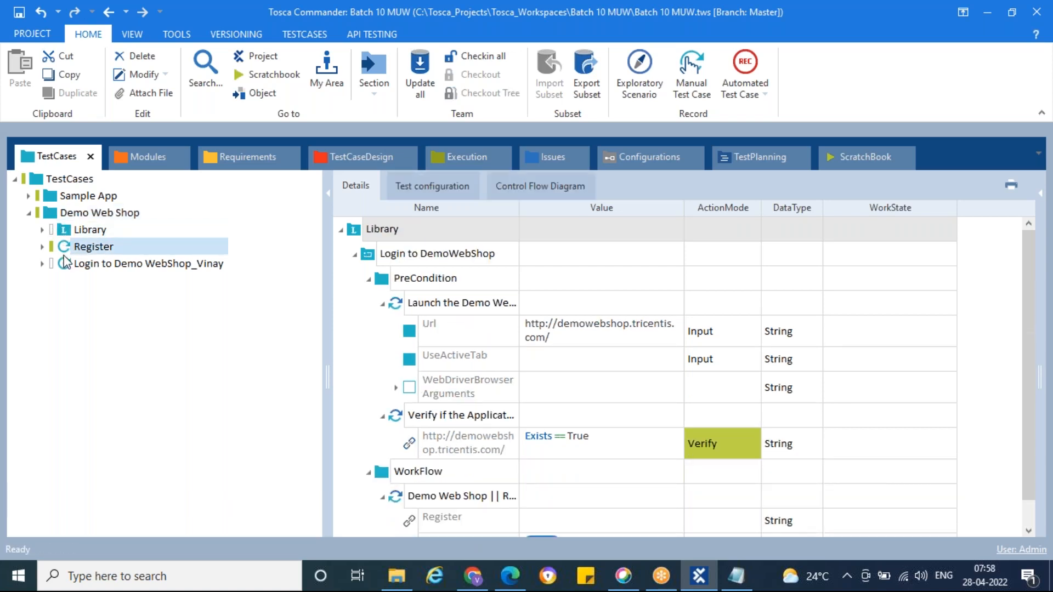
pyautogui.click(64, 264)
pyautogui.click(65, 246)
pyautogui.click(65, 264)
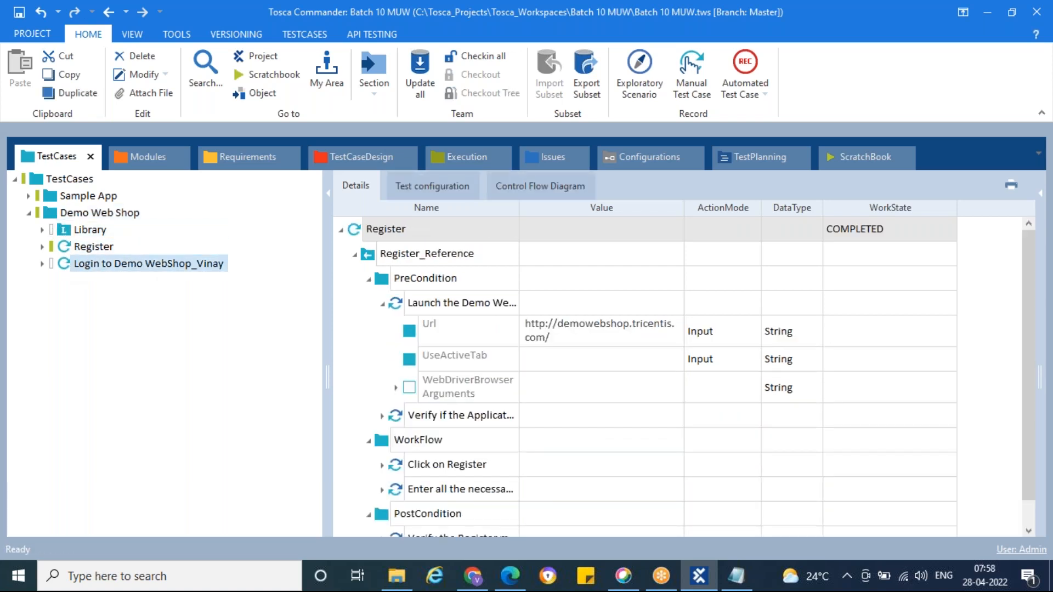
pyautogui.click(65, 249)
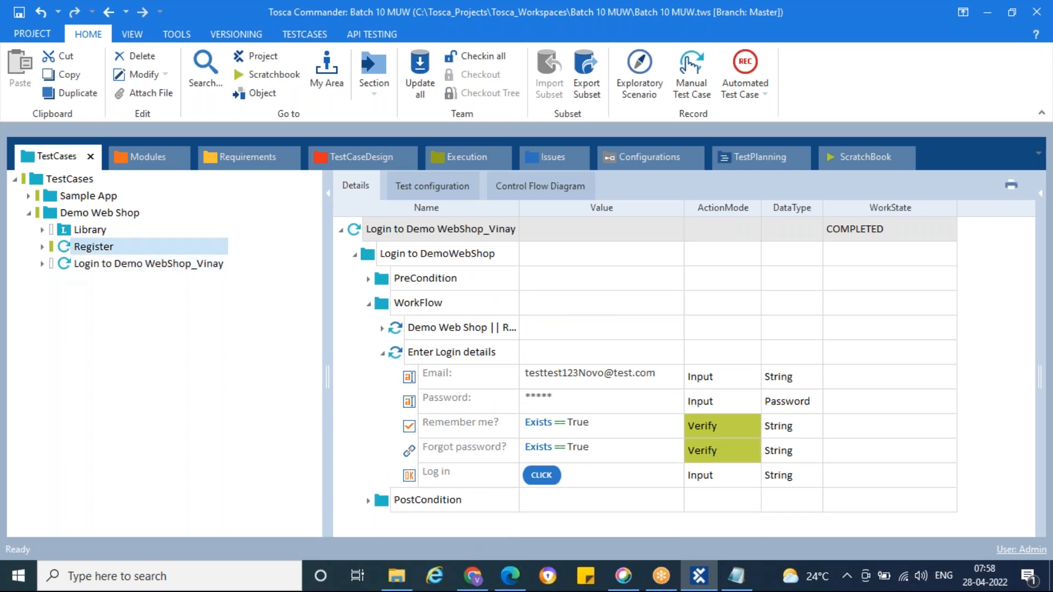
pyautogui.click(66, 263)
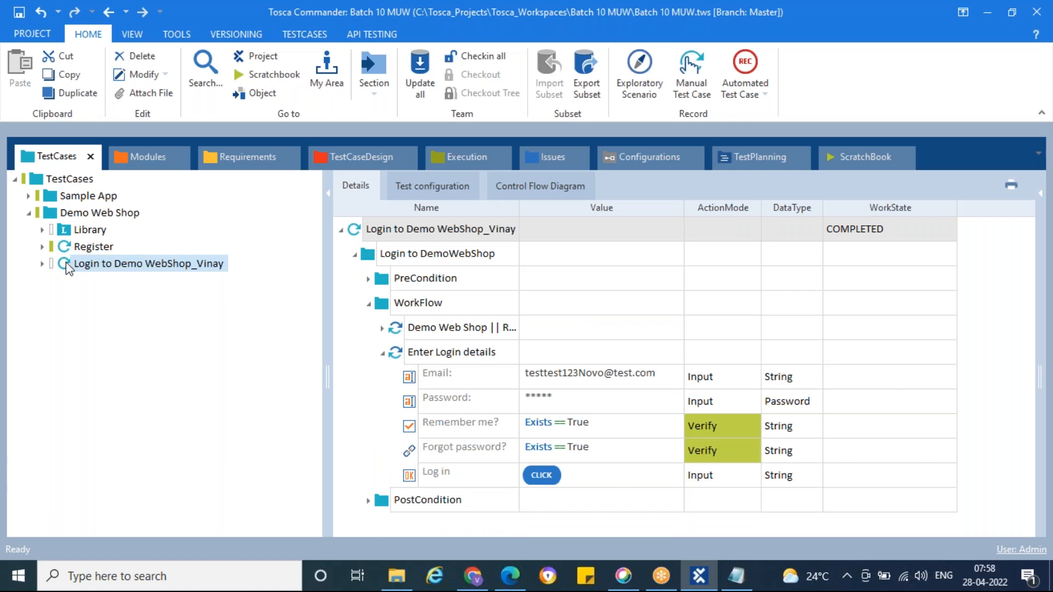
# Step: In the Day8 Notepad file, correct "create" to "created" in the note about one Library Folder per TestCase Folder
pyautogui.click(735, 576)
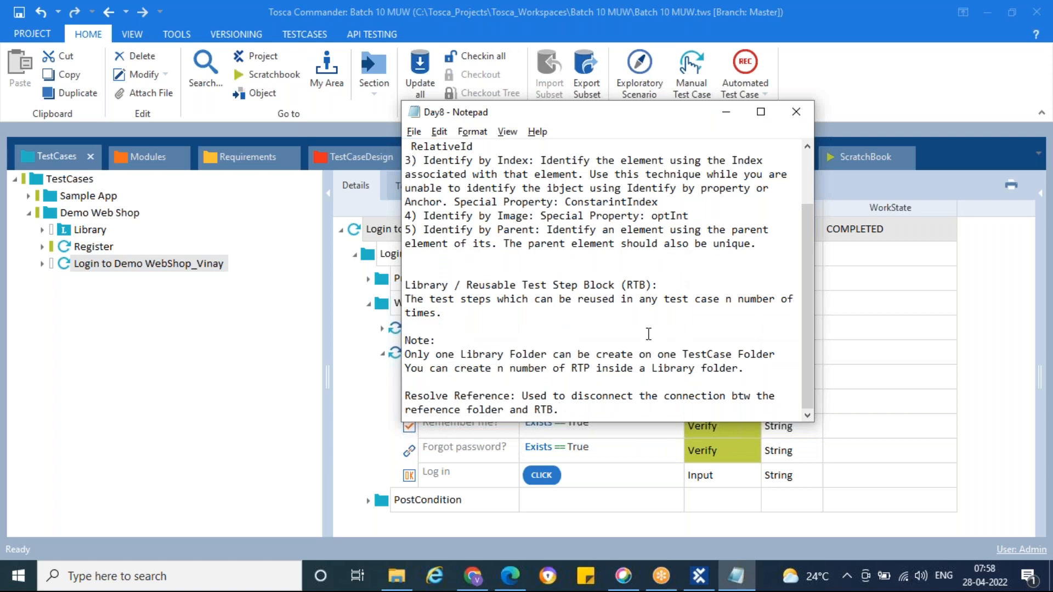
pyautogui.scroll(2, 648, 334)
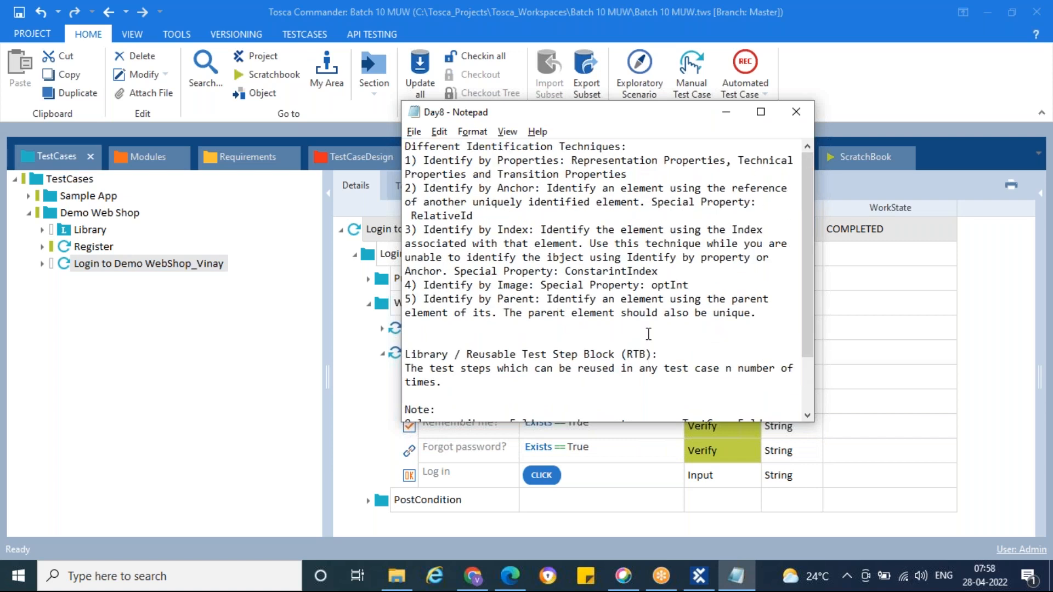
pyautogui.scroll(-2, 648, 333)
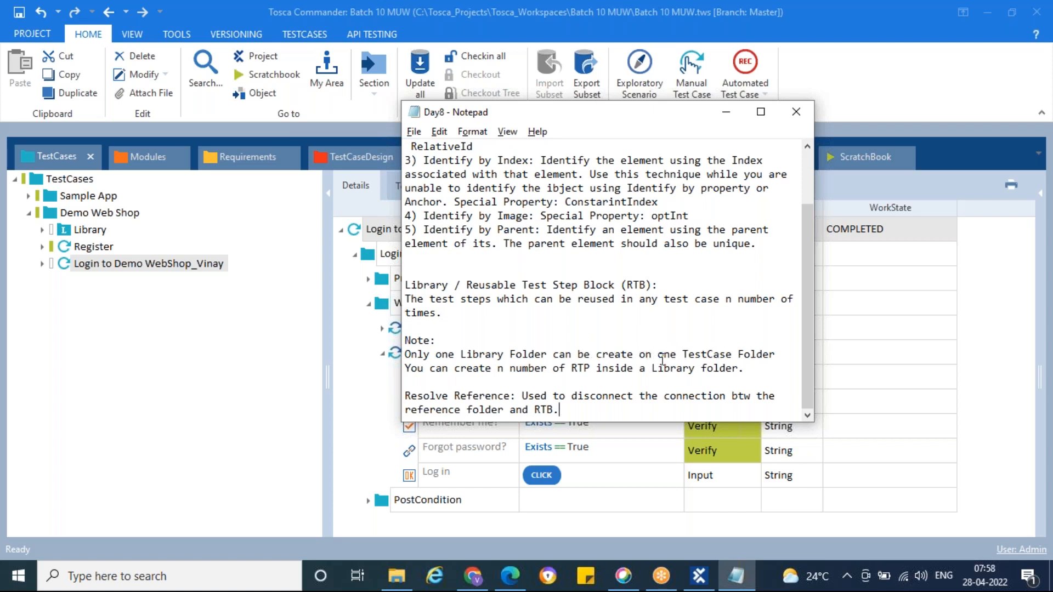
pyautogui.click(638, 354)
pyautogui.write('d')
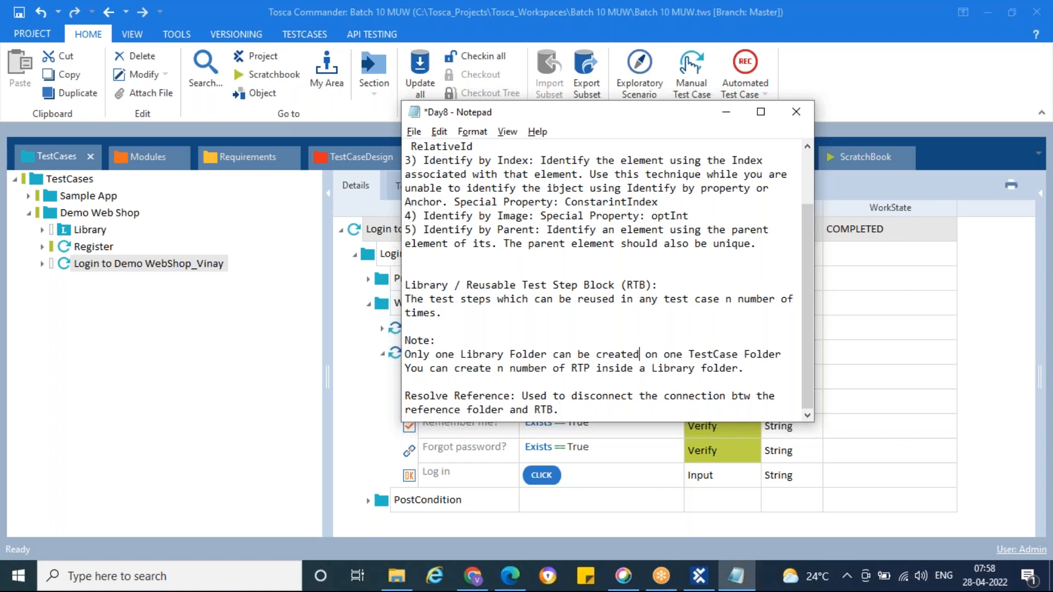
# Step: Select the Demo Web Shop folder in Tosca, add a full stop after "TestCase Folder" in the Day8 note and minimize Notepad
pyautogui.click(82, 219)
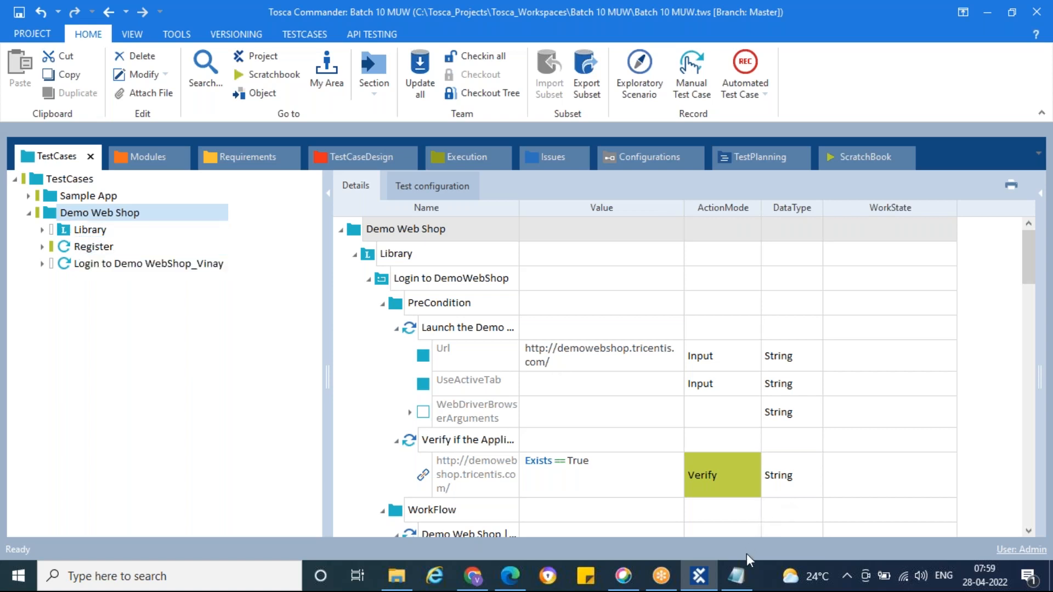
pyautogui.click(735, 576)
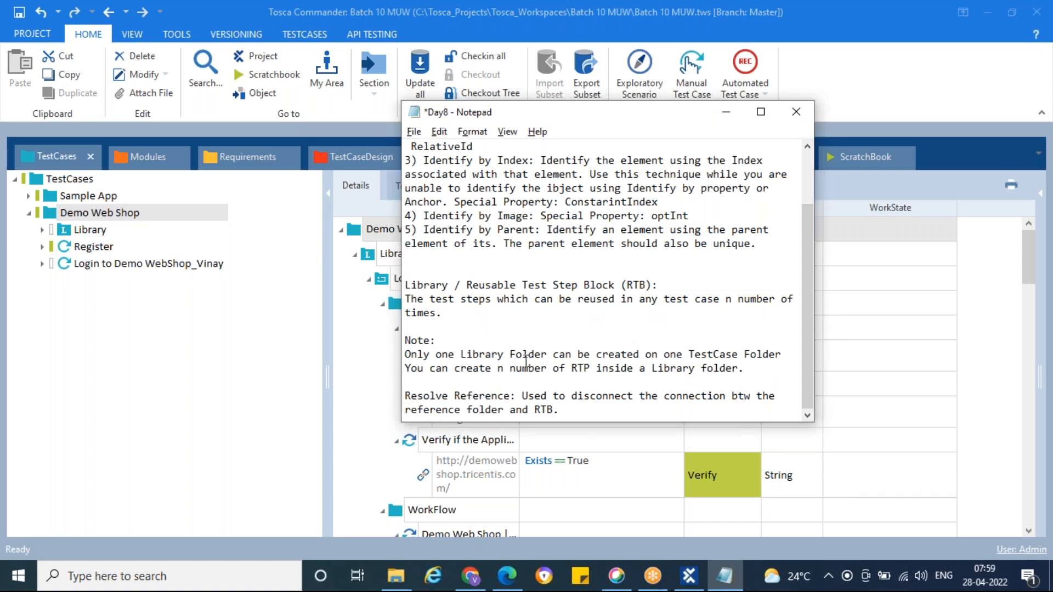
pyautogui.moveTo(406, 354); pyautogui.dragTo(784, 356)
pyautogui.click(785, 355)
pyautogui.write('.')
pyautogui.click(725, 113)
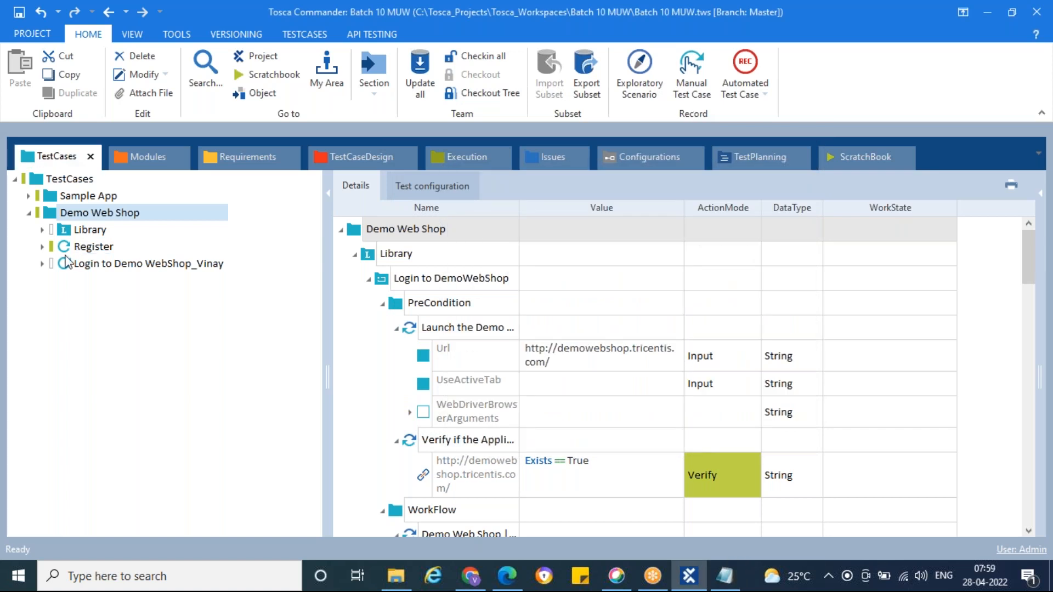
# Step: Expand the Library folder under Demo Web Shop to view its reusable blocks and collapse it again
pyautogui.click(43, 230)
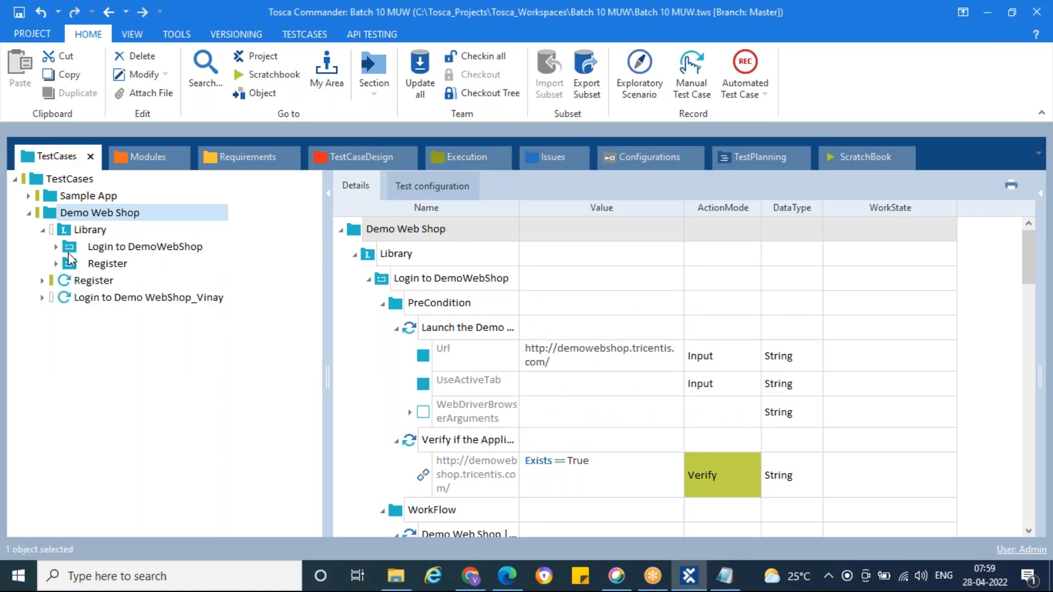
pyautogui.click(43, 230)
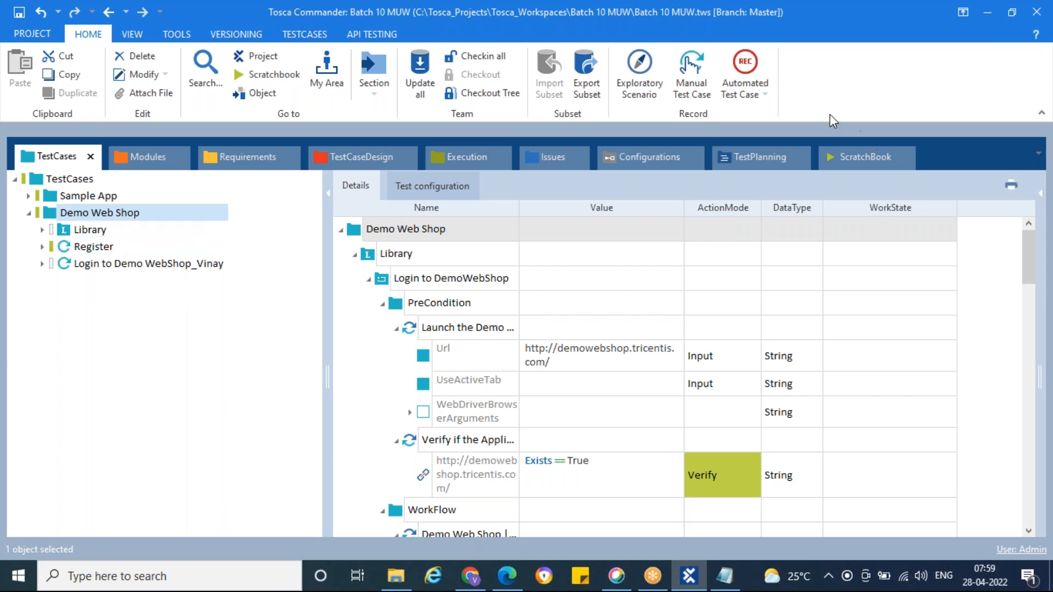
pyautogui.click(748, 29)
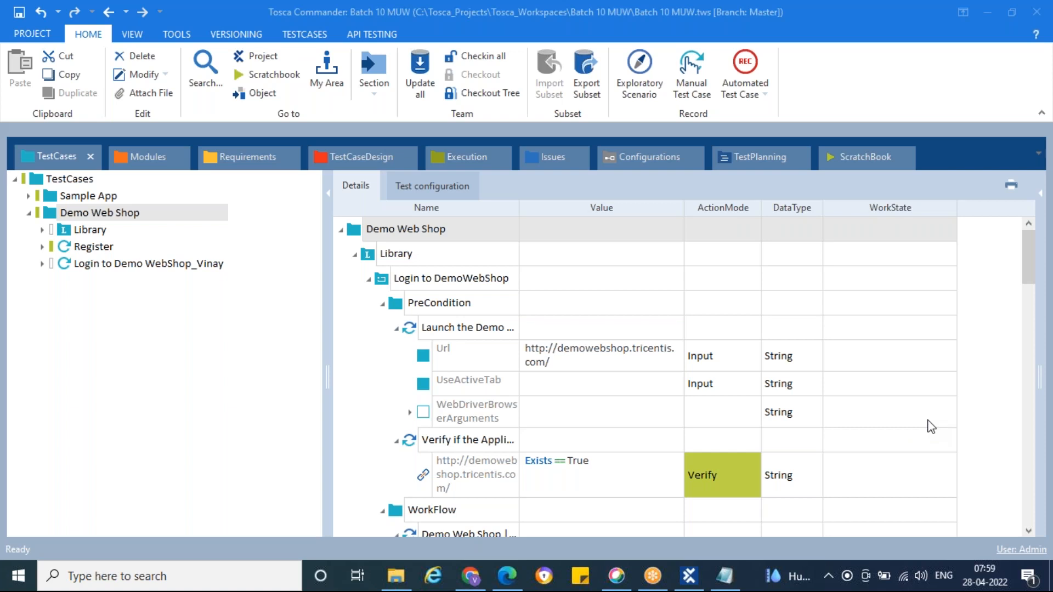
# Step: Switch to the Day8 Notepad file and save the corrected Library notes
pyautogui.click(724, 576)
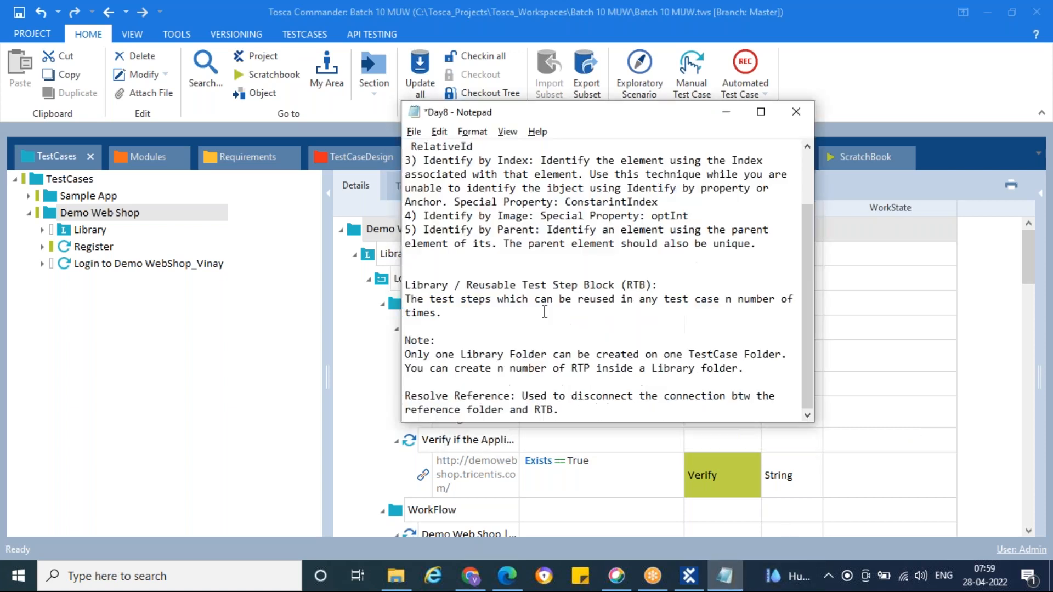
pyautogui.hotkey('ctrl', 's')
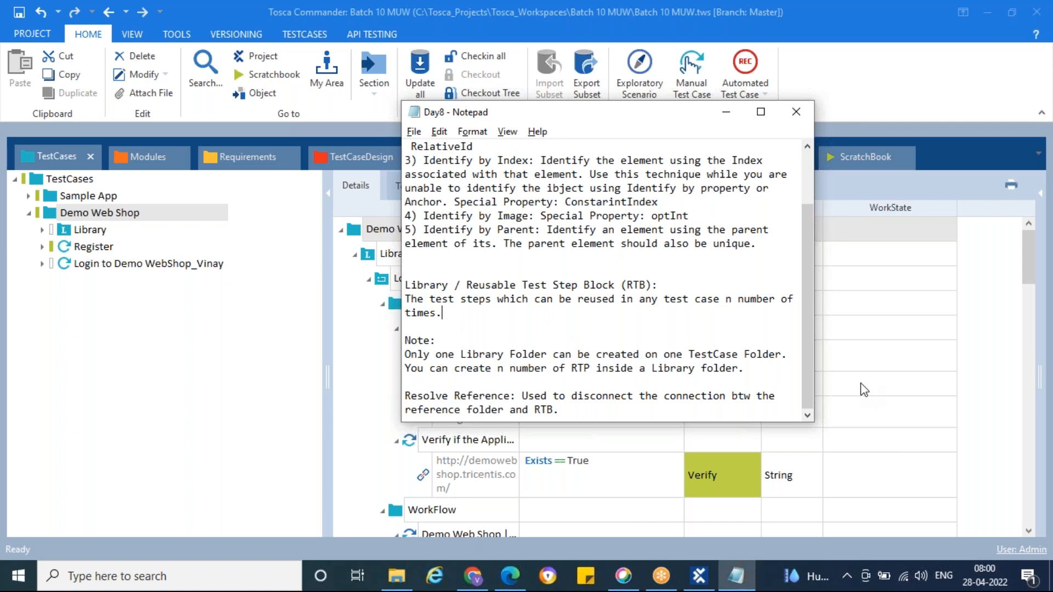
pyautogui.click(794, 260)
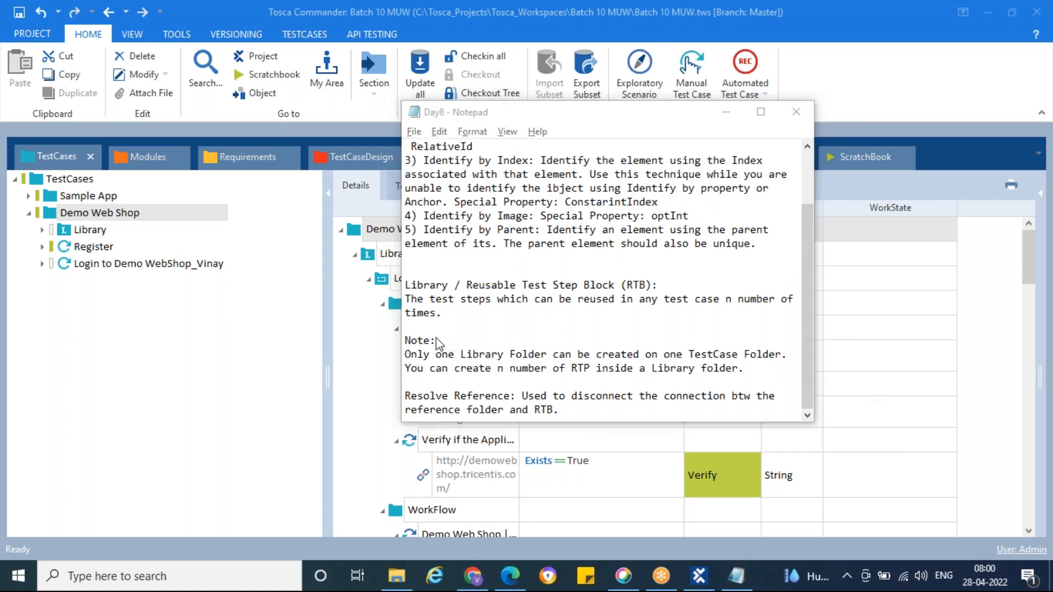